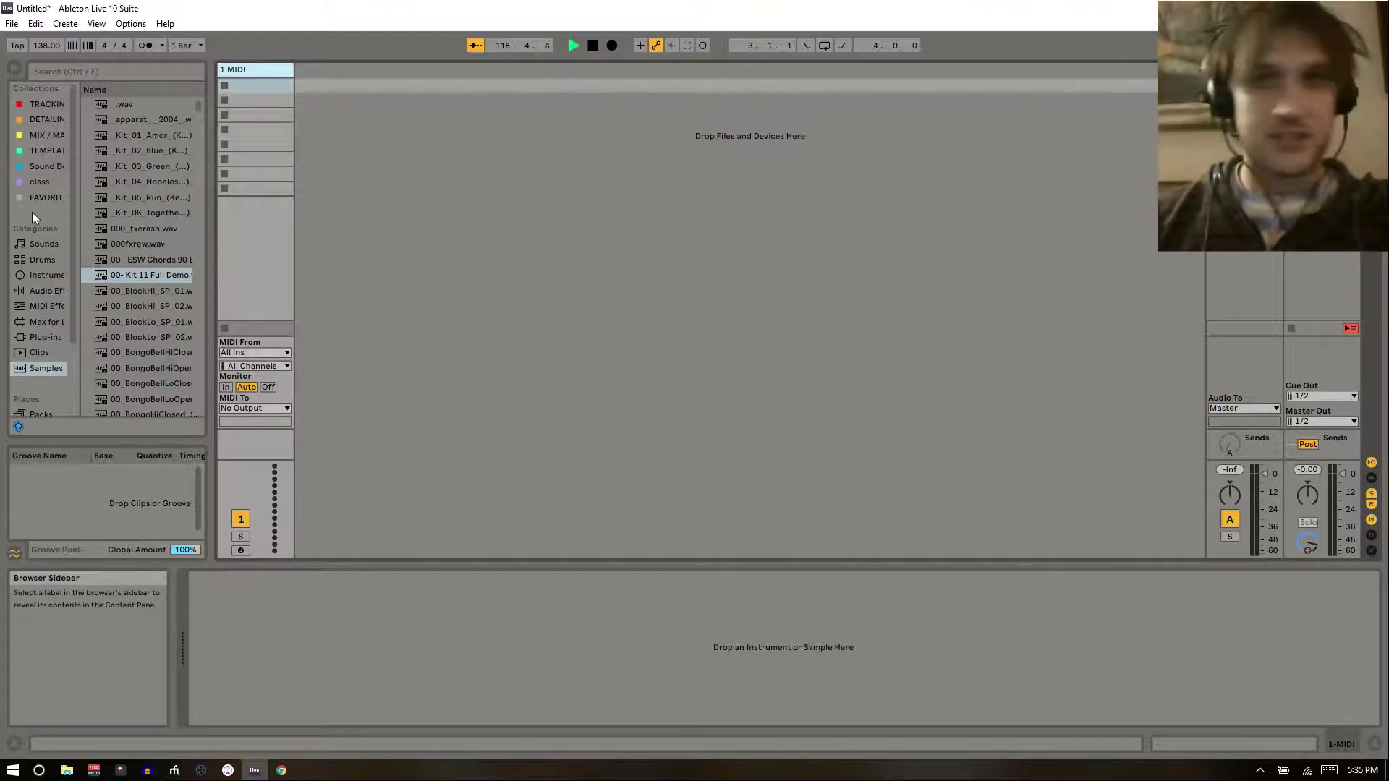
- Load the Cthulhu_x64 MIDI effect plug-in onto the first MIDI track and close its plug-in window
left_click(38, 338)
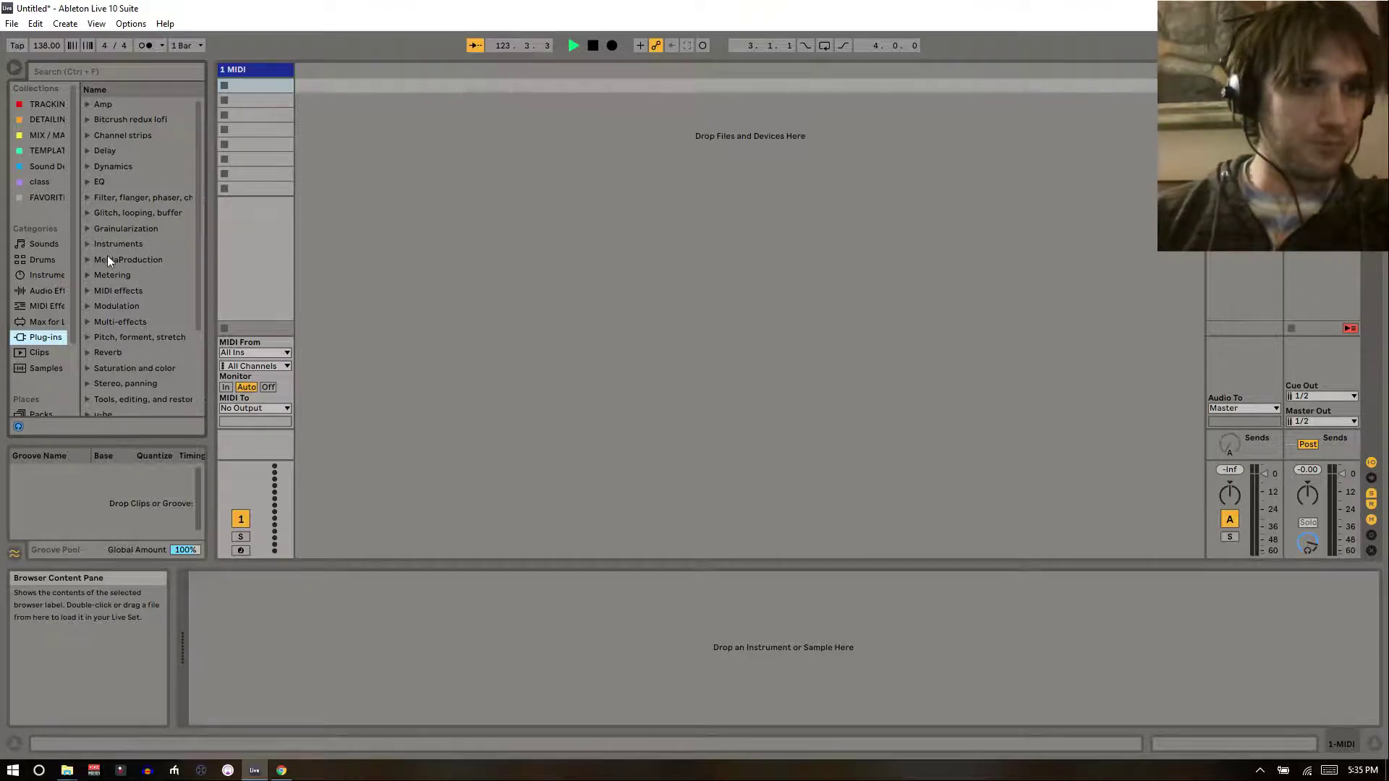
left_click(87, 290)
left_click(127, 304)
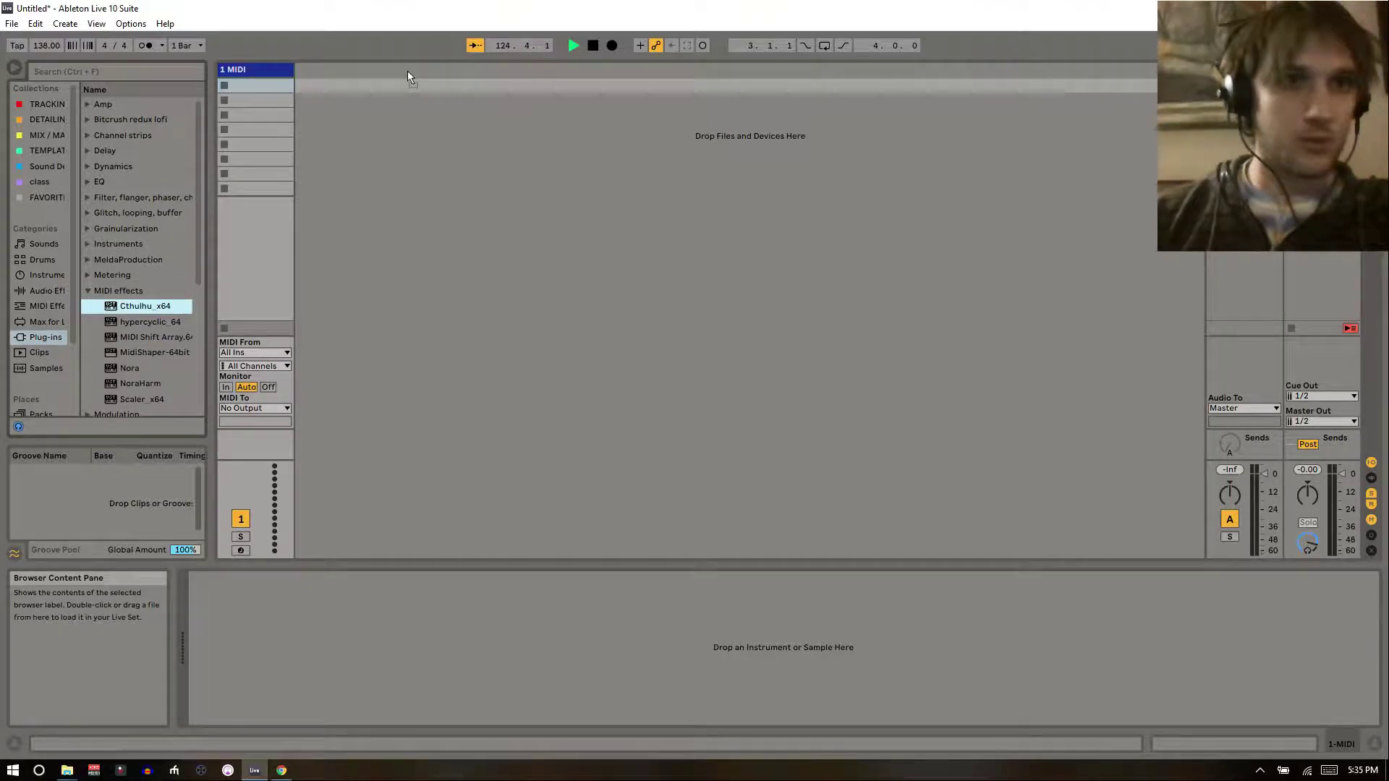
key("Return")
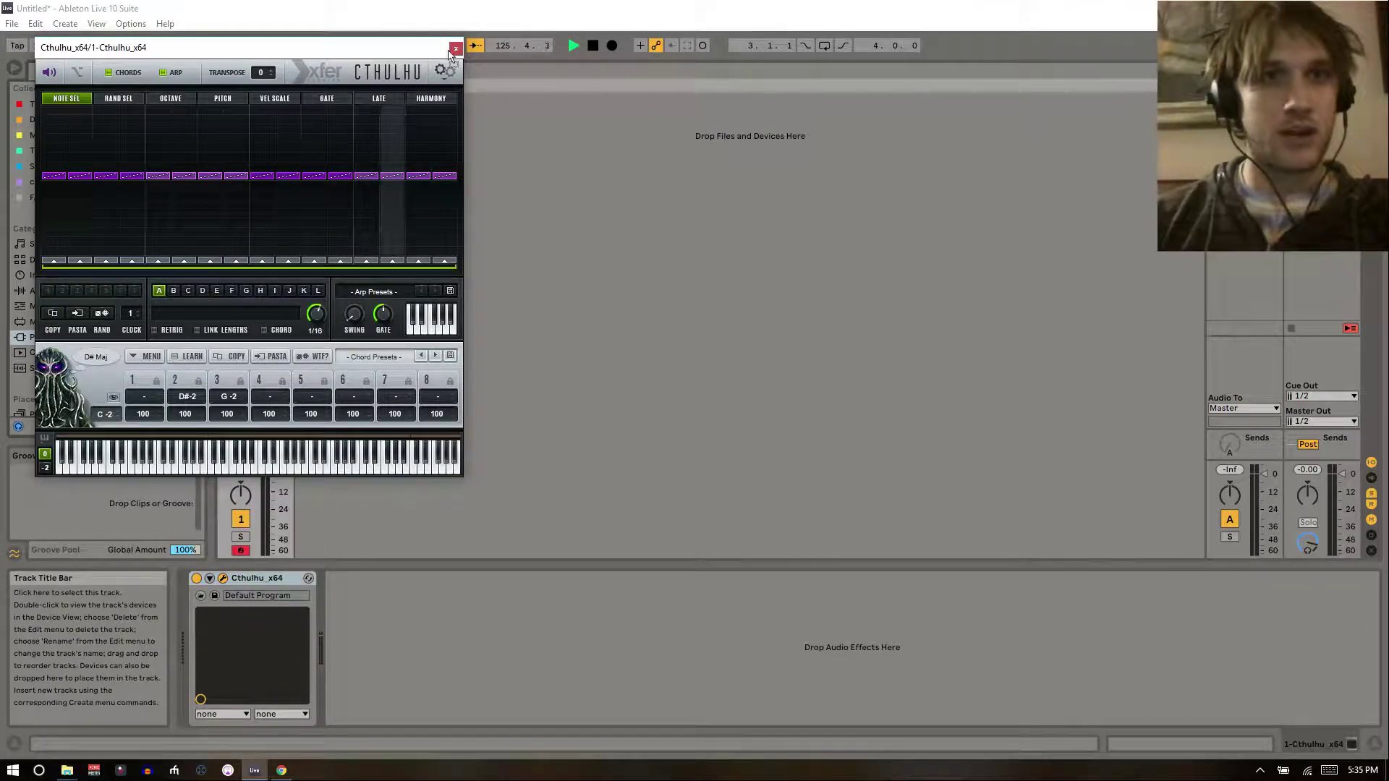
left_click(456, 48)
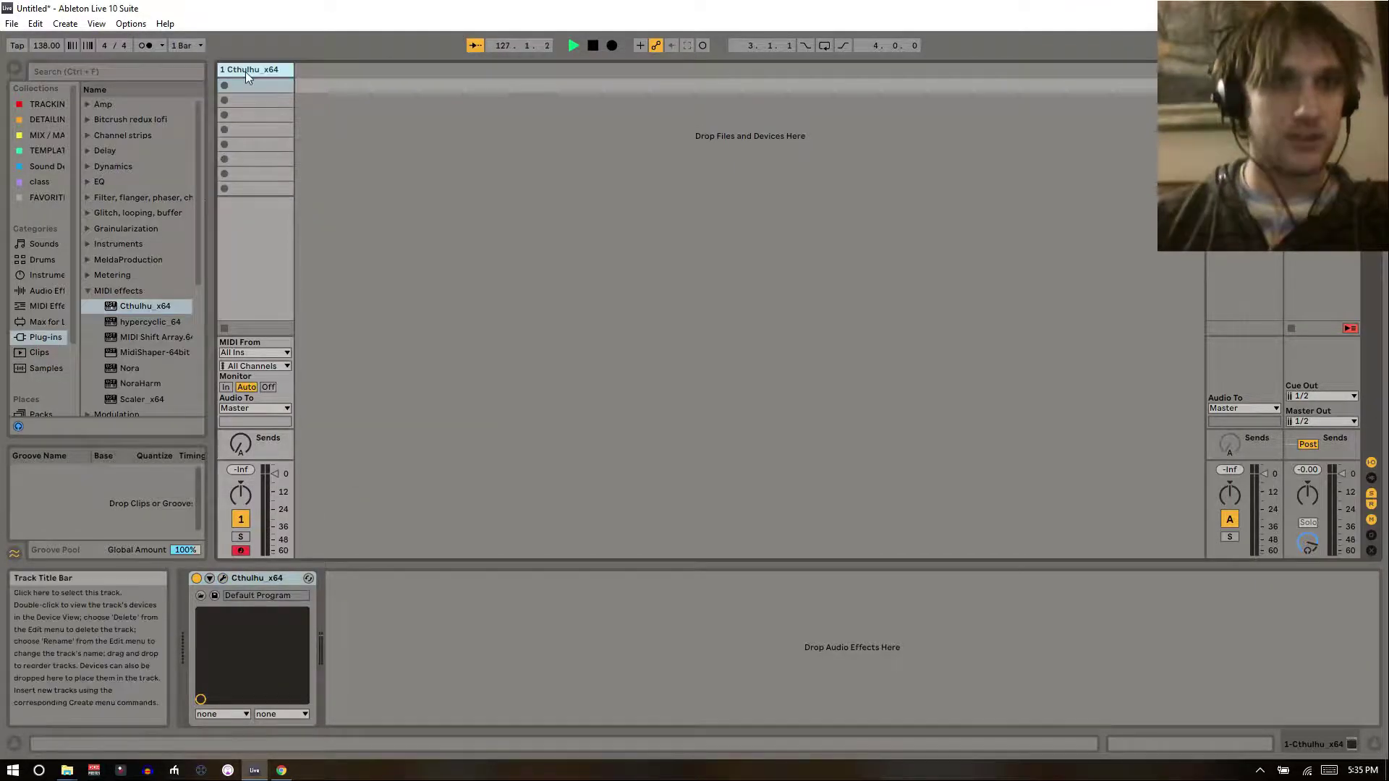
- Add a second MIDI track that receives its MIDI from the Cthulhu_x64 plug-in on track 1
key("ctrl+shift+t")
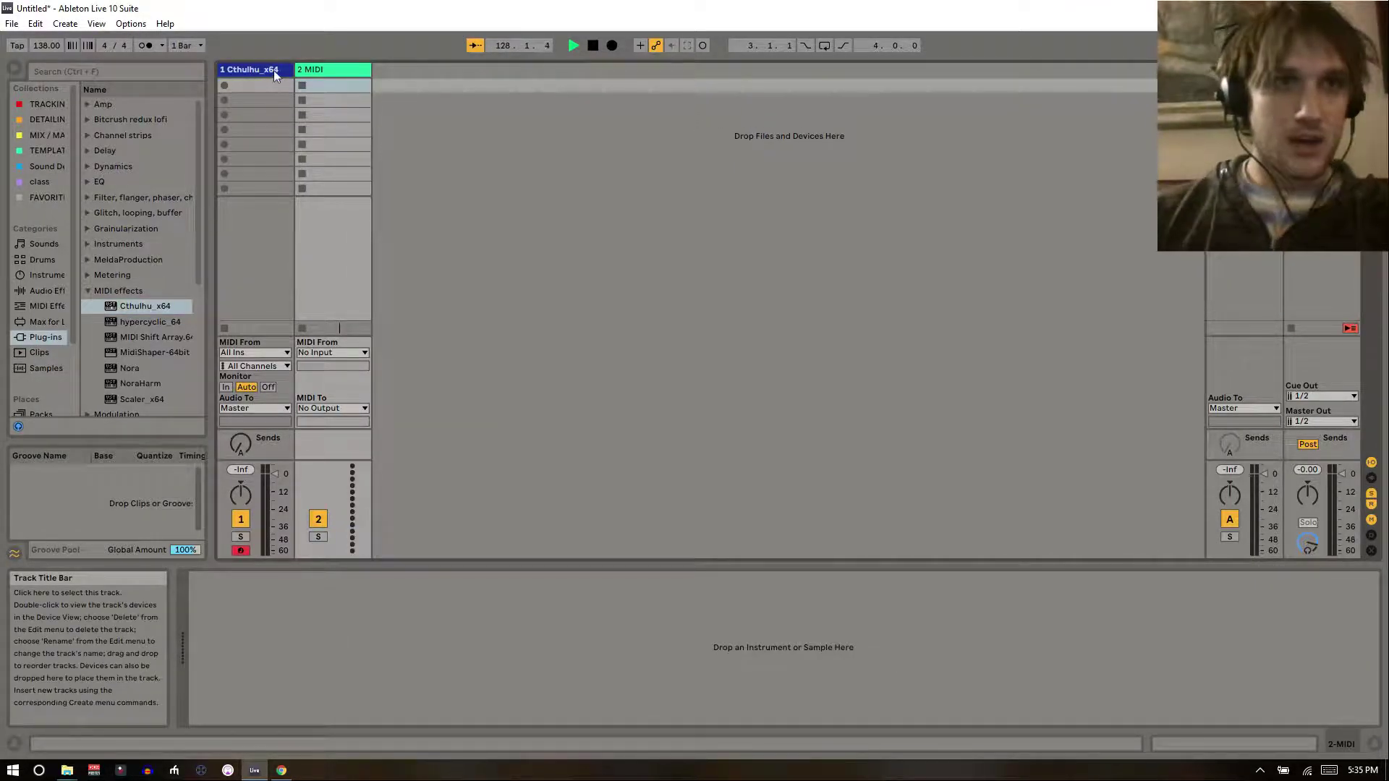
left_click(312, 352)
left_click(328, 406)
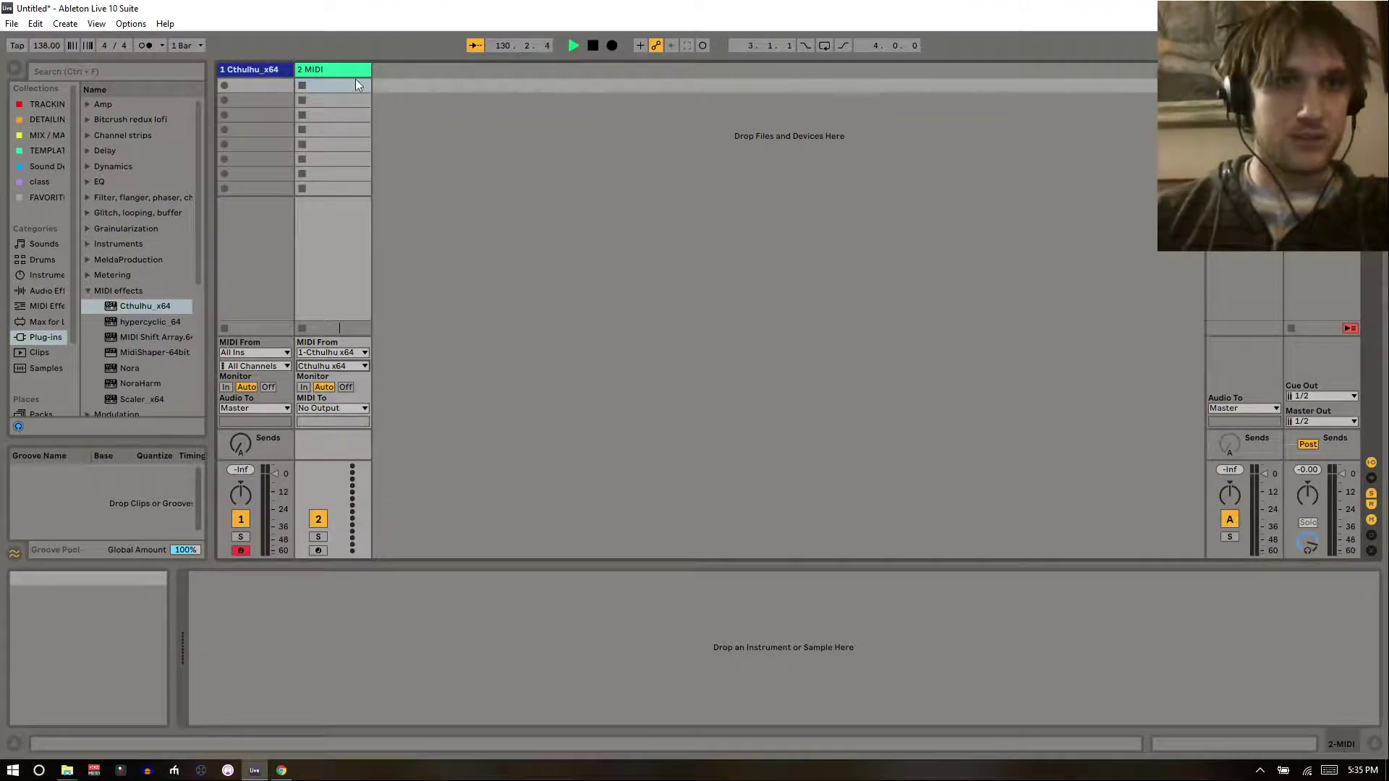
- Add two more MIDI tracks and set both to receive MIDI from 1-Cthulhu_x64, taken from the Cthulhu x64 output instead of Post FX
key("ctrl+shift+t")
key("ctrl+shift+t")
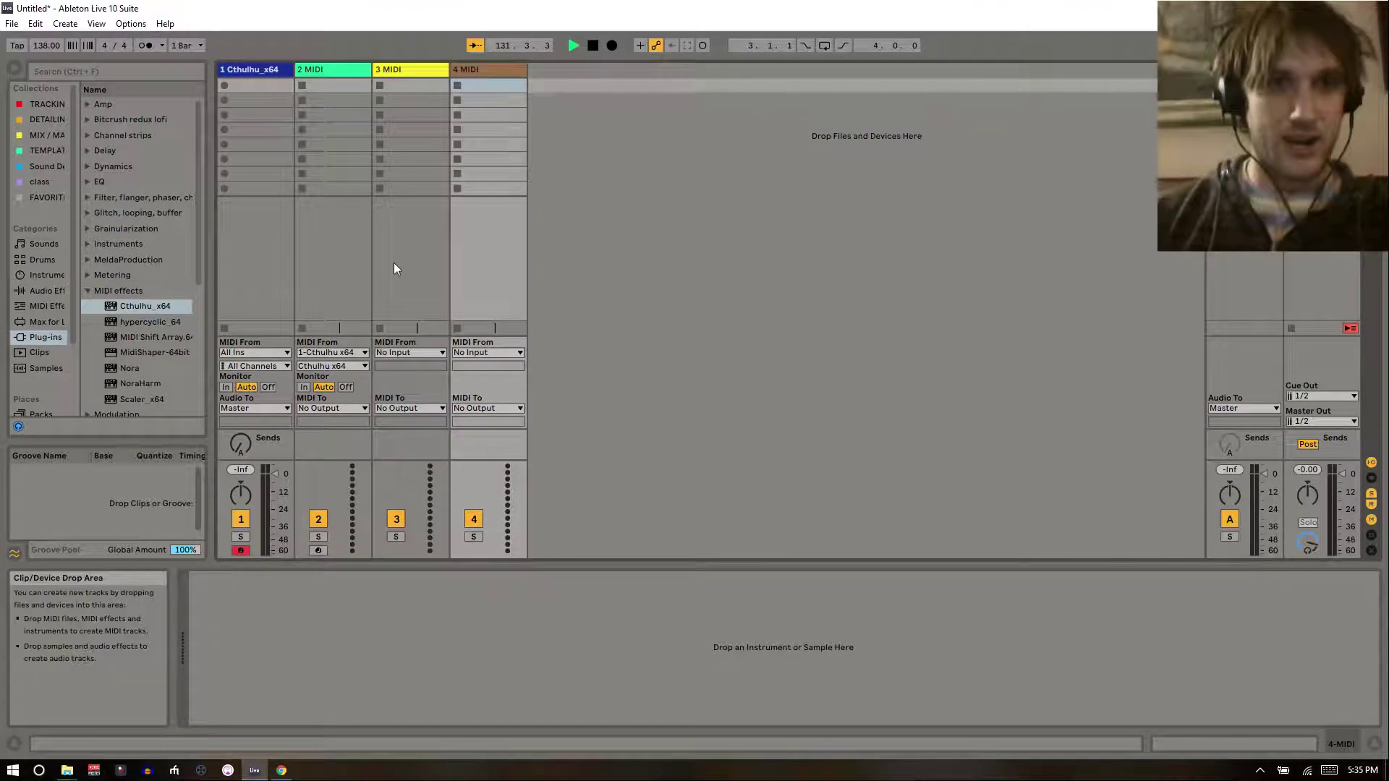
left_click(399, 65, "shift")
left_click(470, 67)
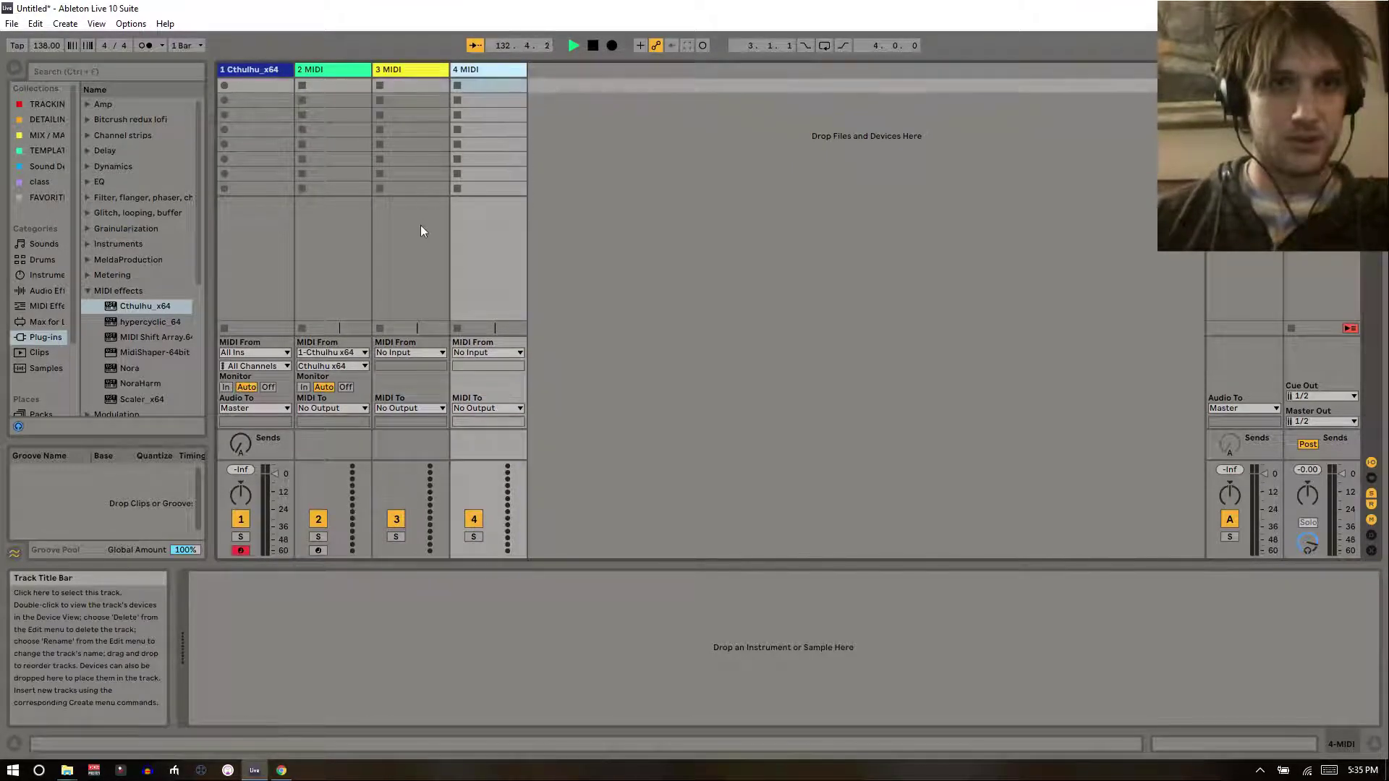
left_click(405, 72)
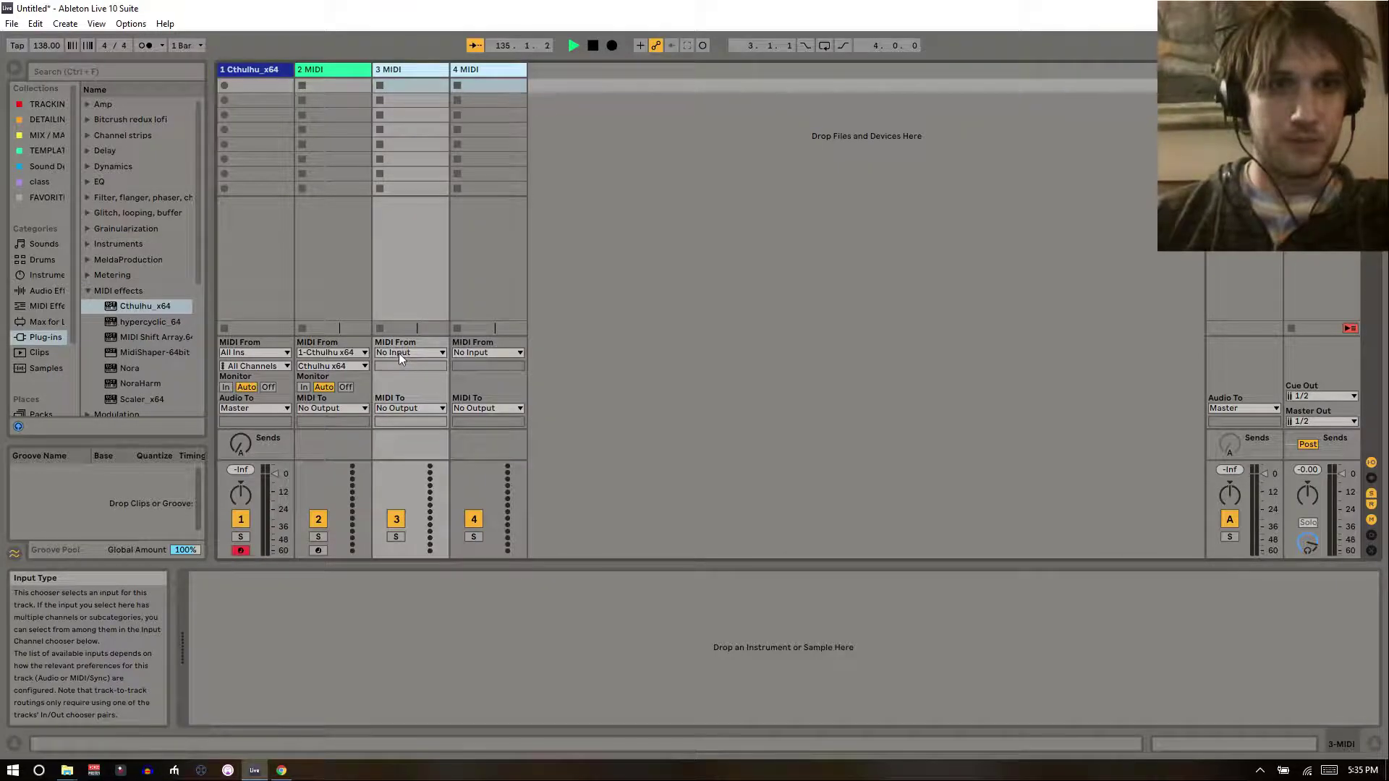
left_click(398, 353)
left_click(395, 405)
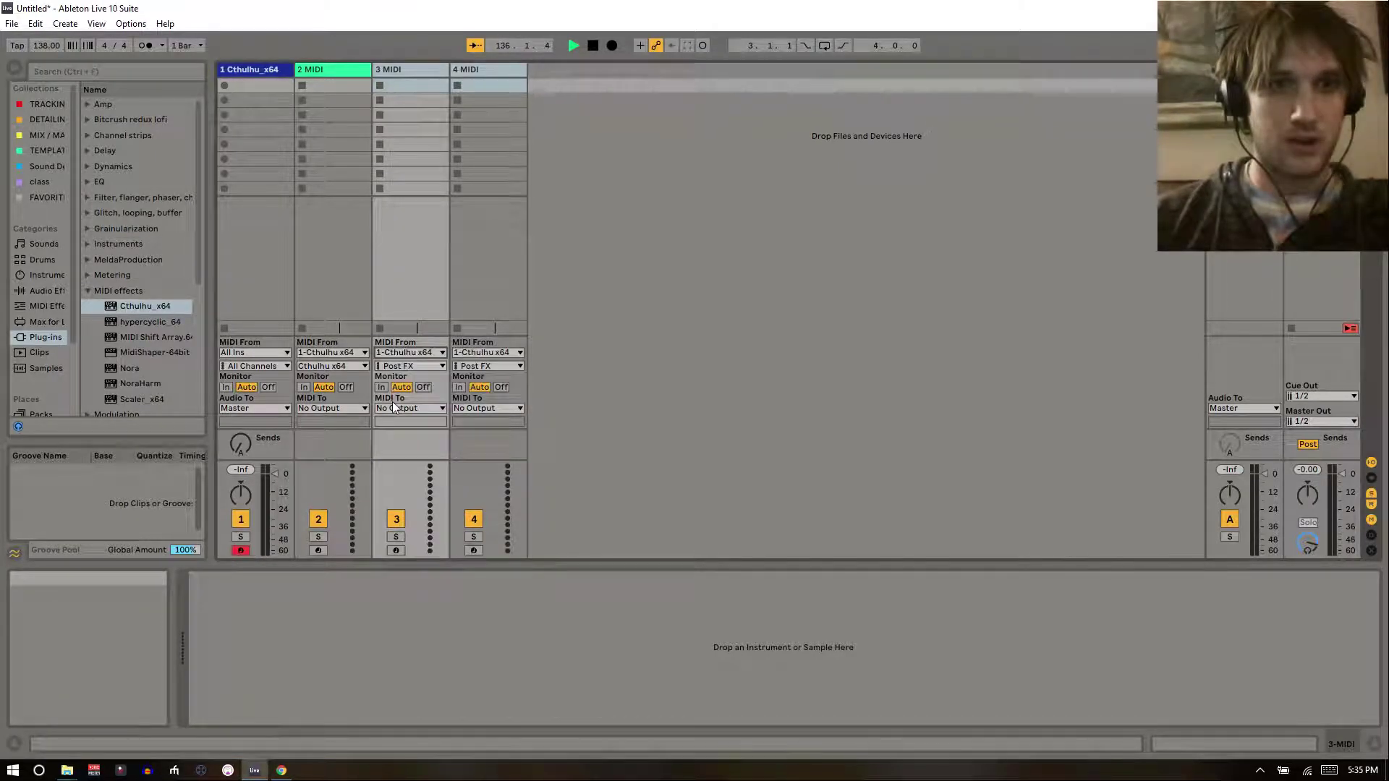
left_click(415, 366)
left_click(408, 405)
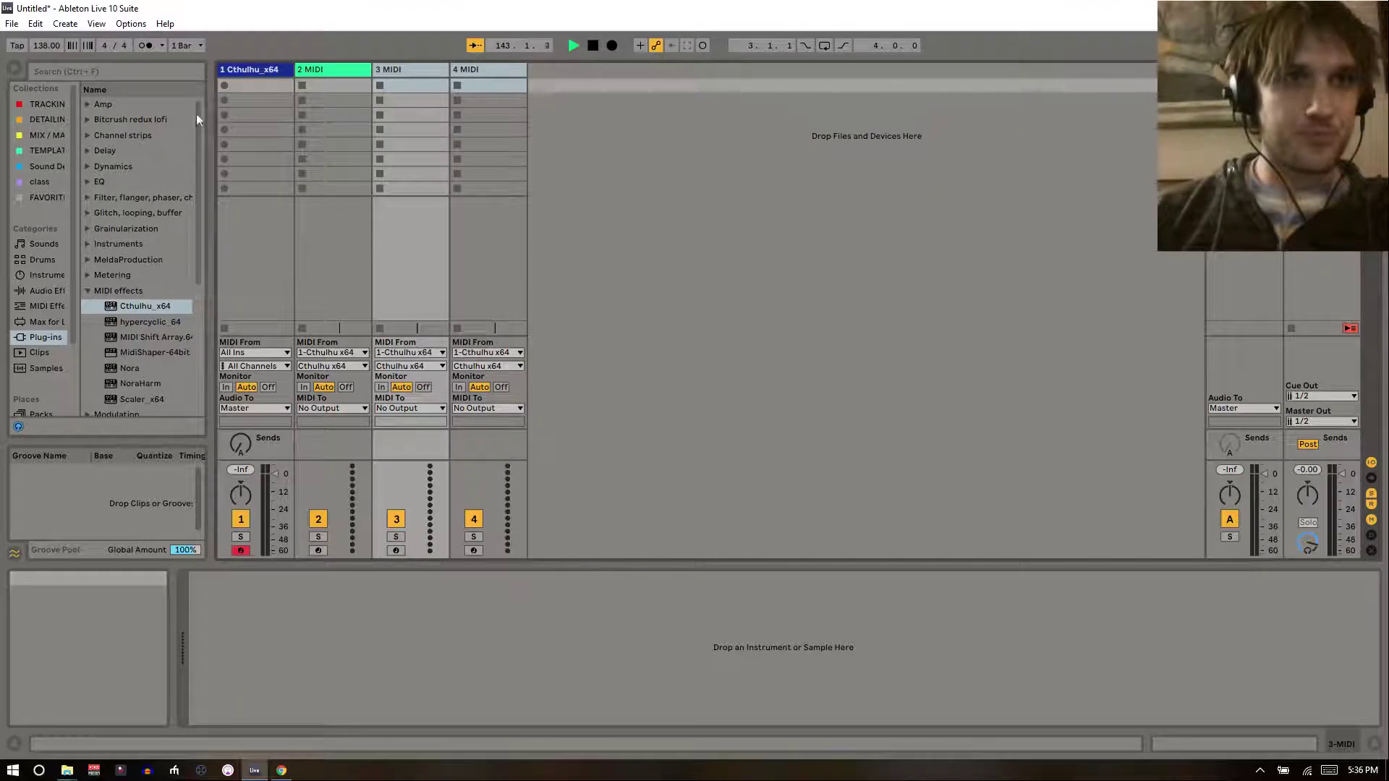
- Create an empty MIDI clip in the Cthulhu track's first slot and double its length to four bars
double_click(241, 85)
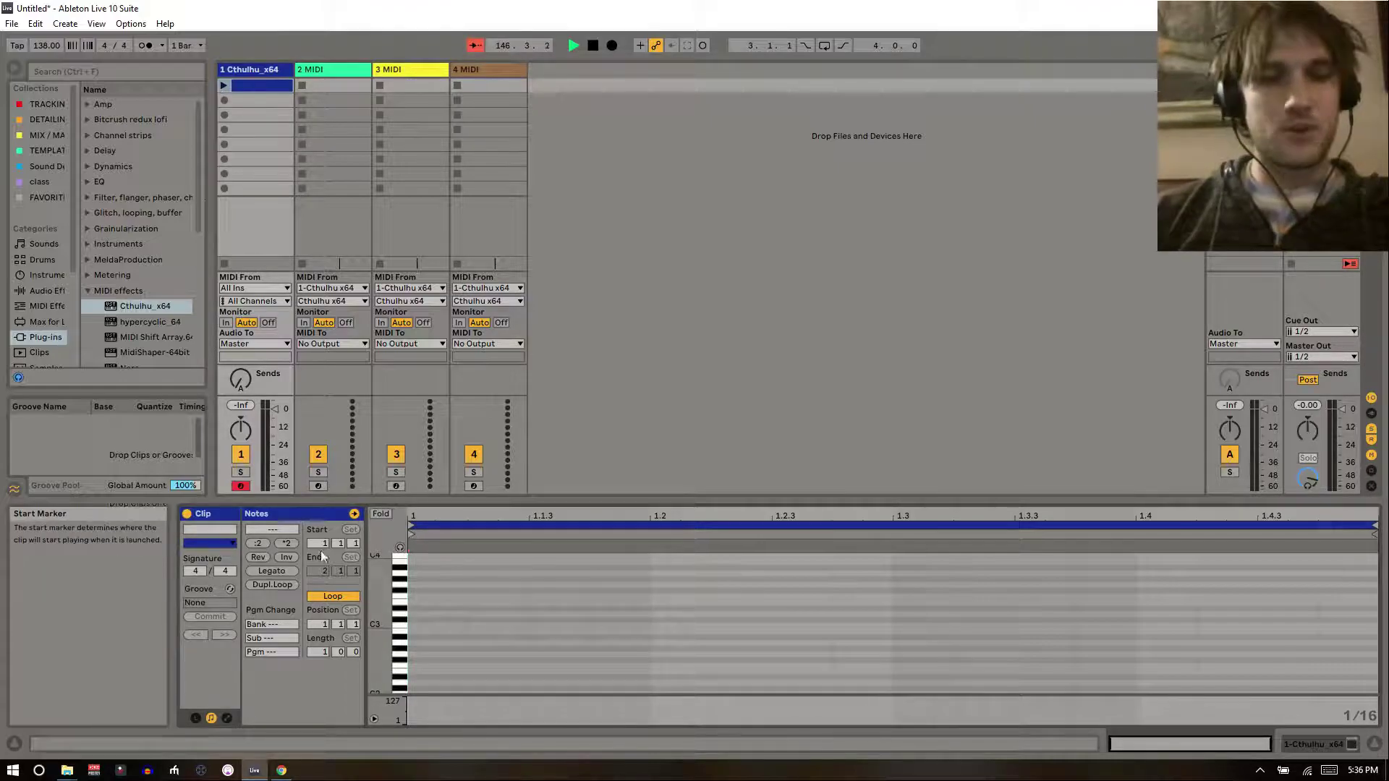
left_click(287, 544)
left_click(287, 543)
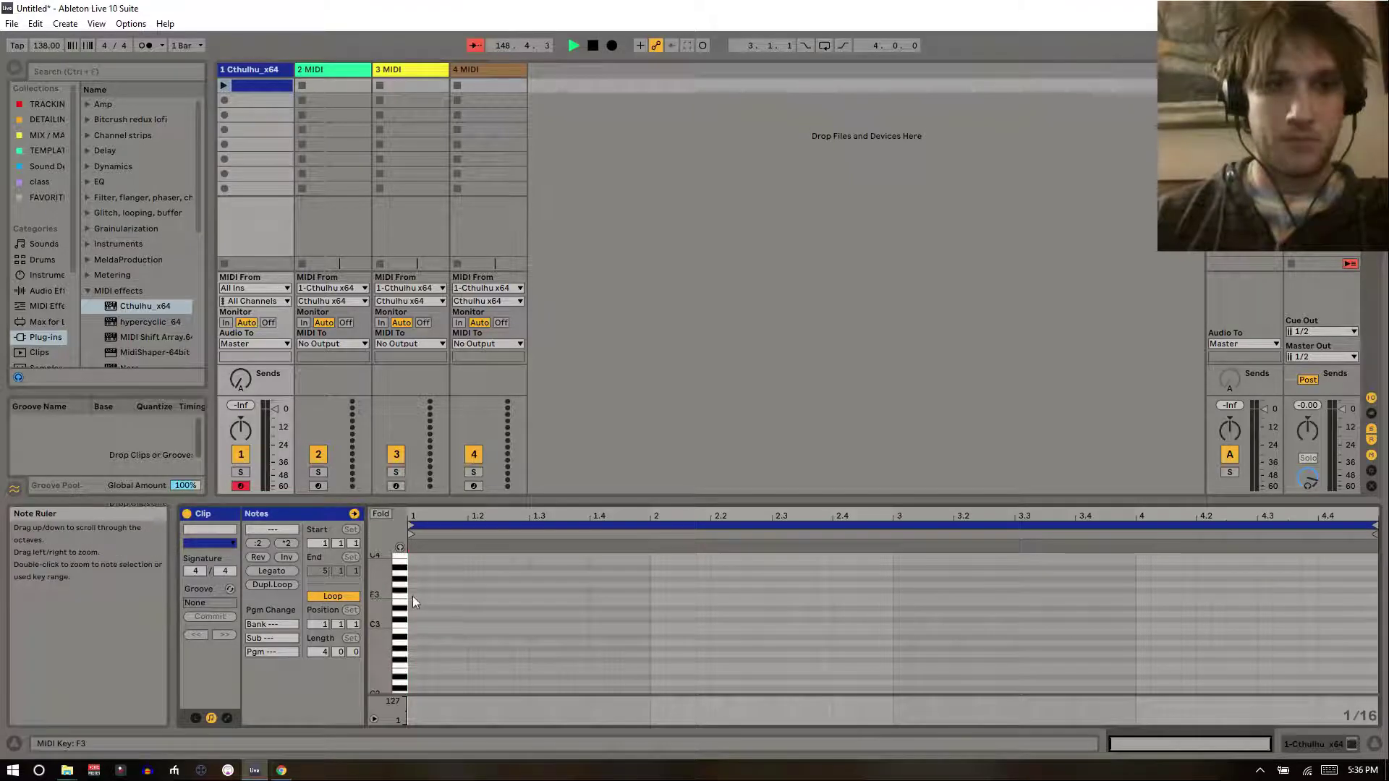
- Draw a one-bar A2 note at the clip's start and duplicate it to fill all four bars
double_click(410, 623)
key("Down")
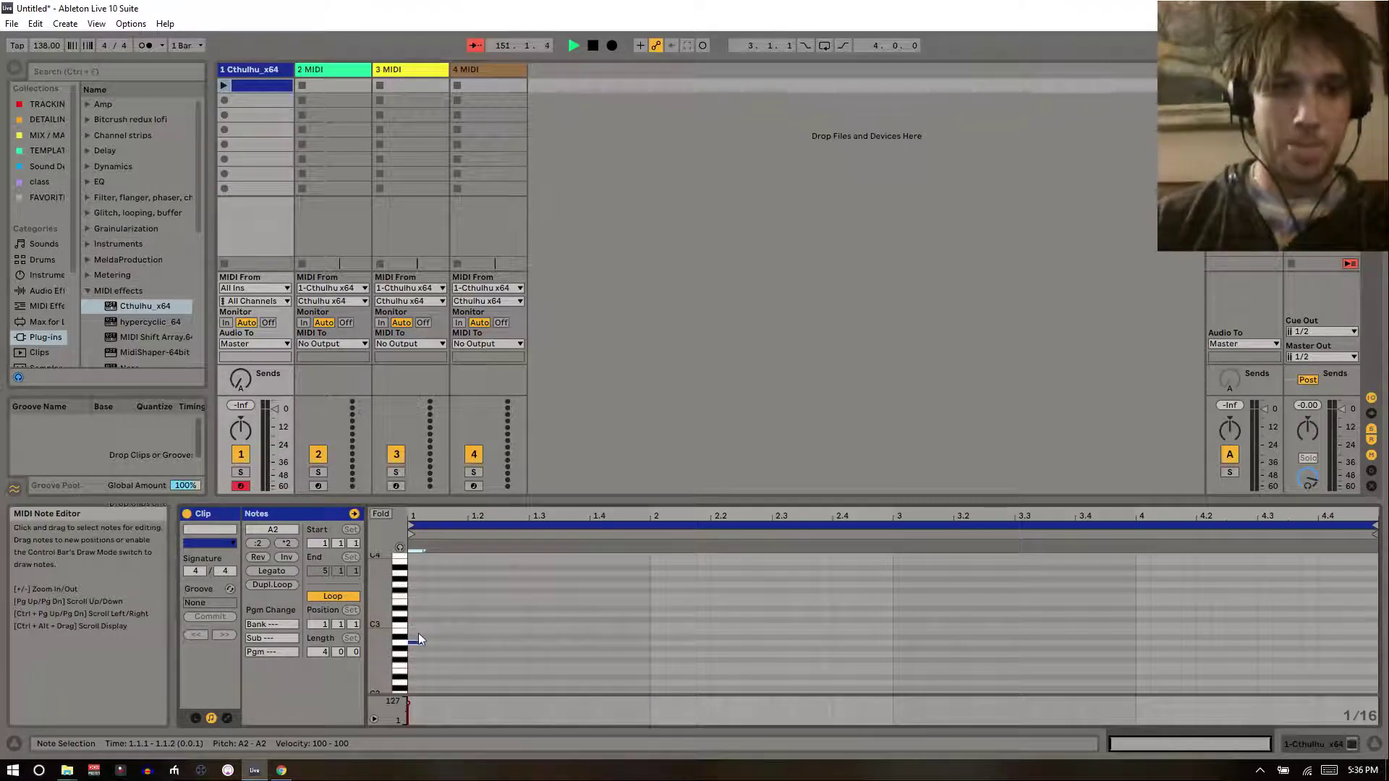
left_click_drag(421, 642, 644, 659)
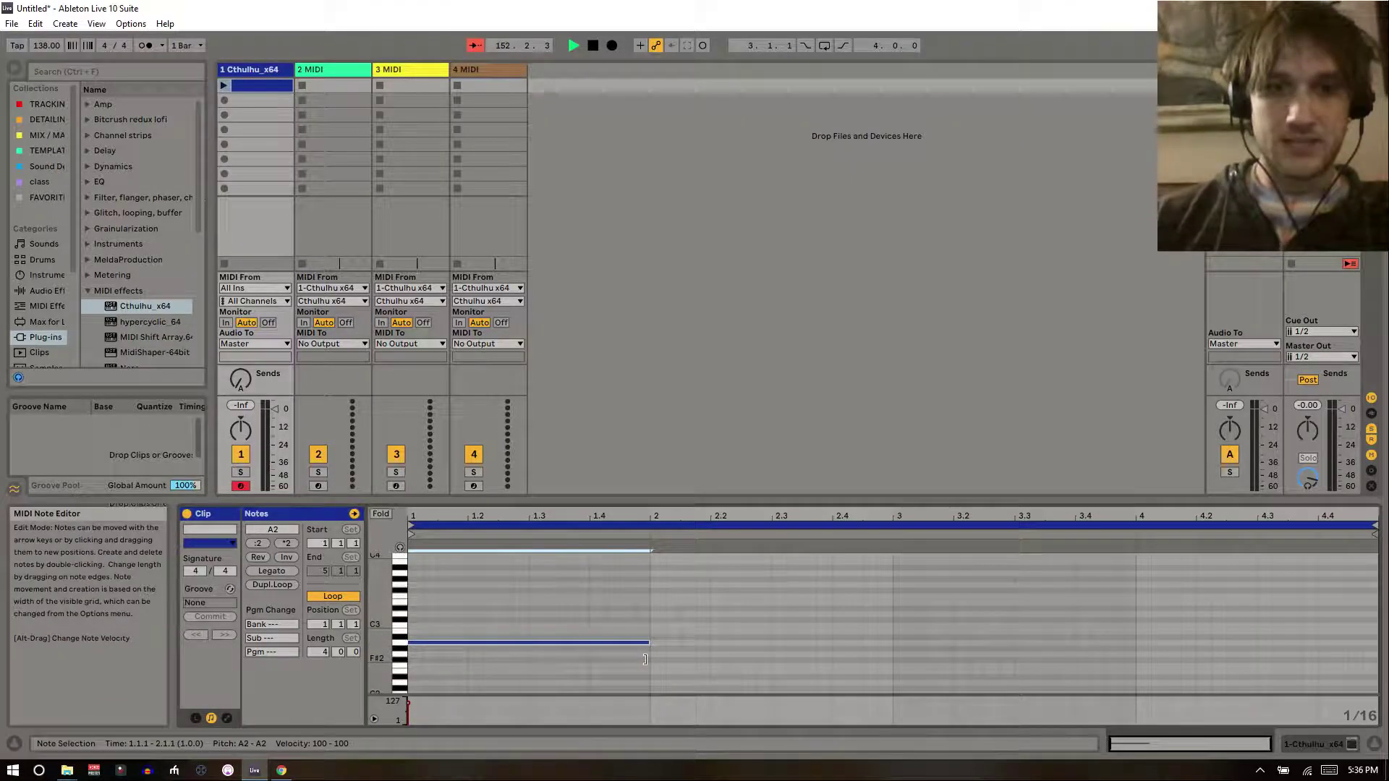
key("ctrl+d")
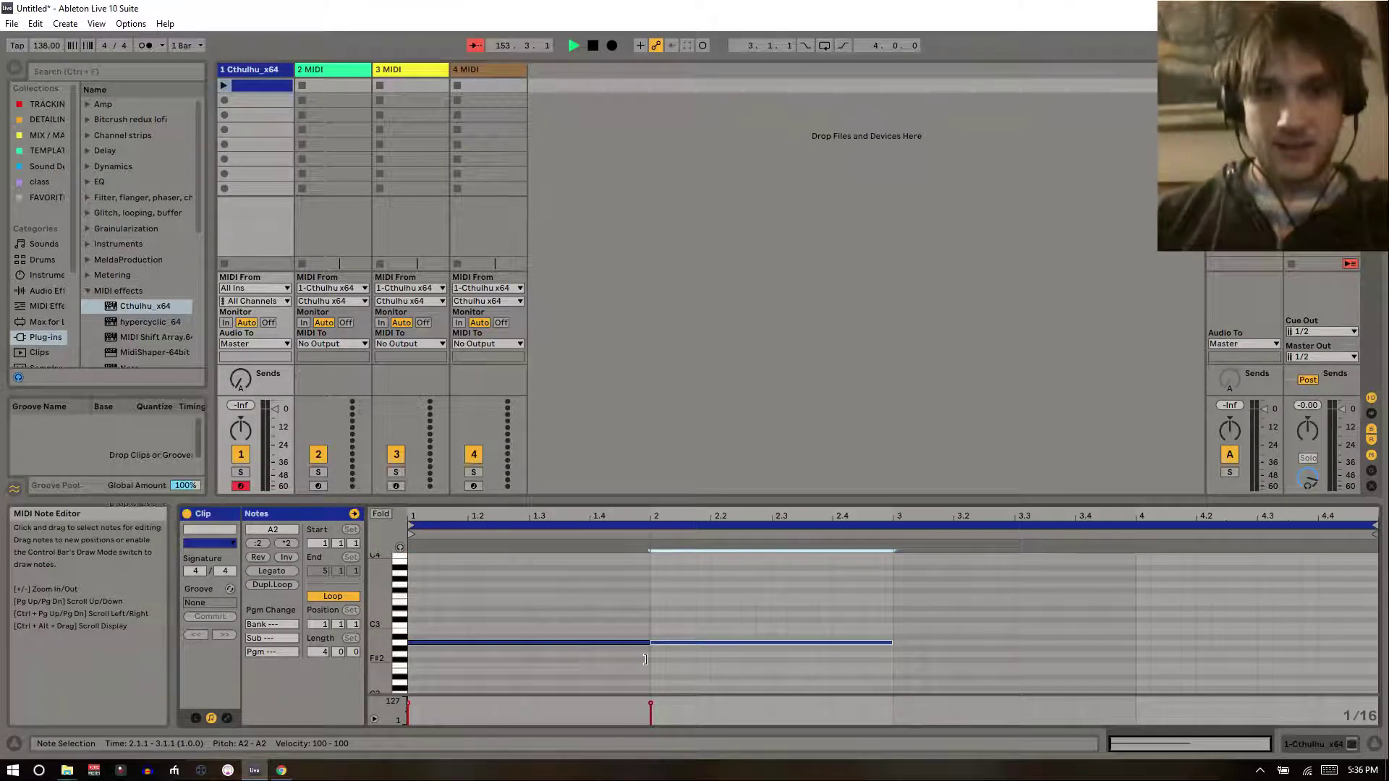
key("ctrl+d")
key("ctrl+d")
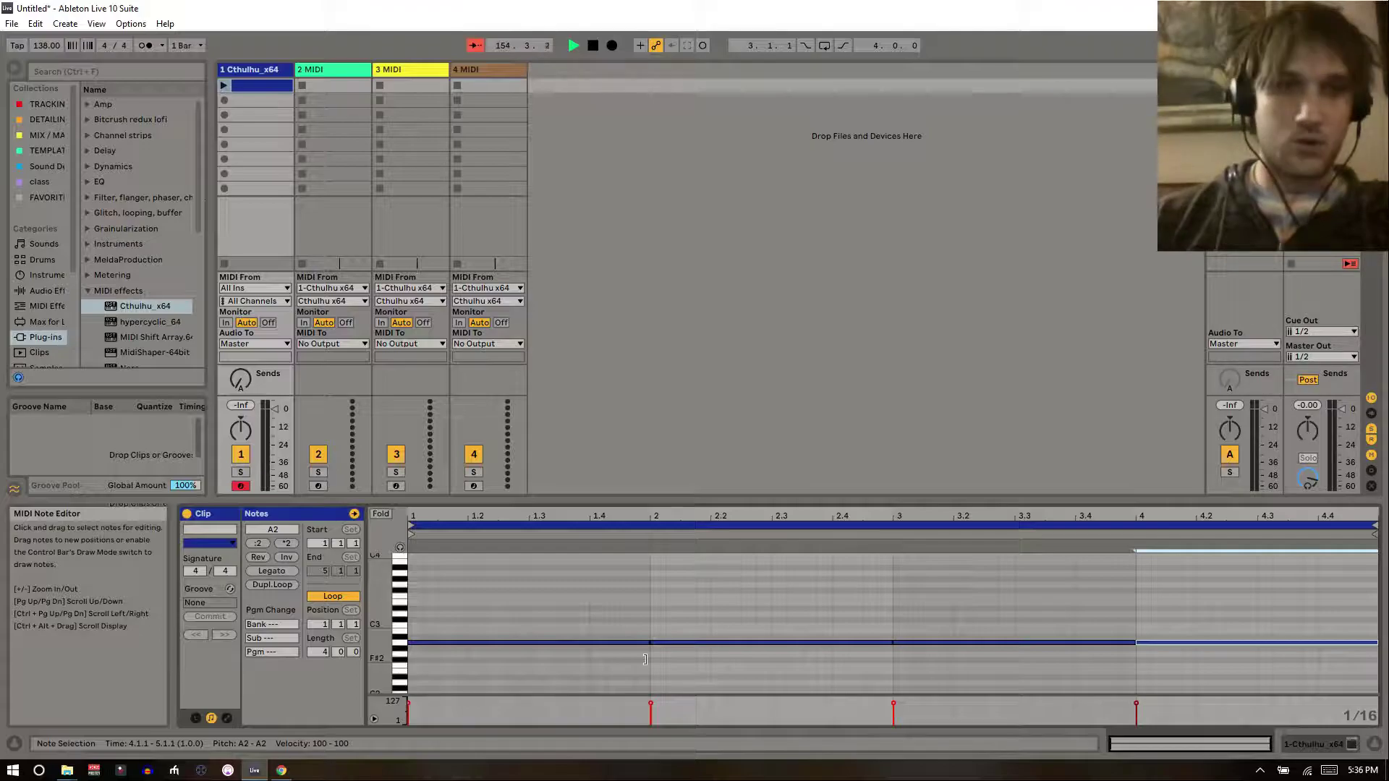
- Launch the Cthulhu track's clip and turn off the arpeggiator in the plug-in's interface, leaving only the chord section active
double_click(260, 72)
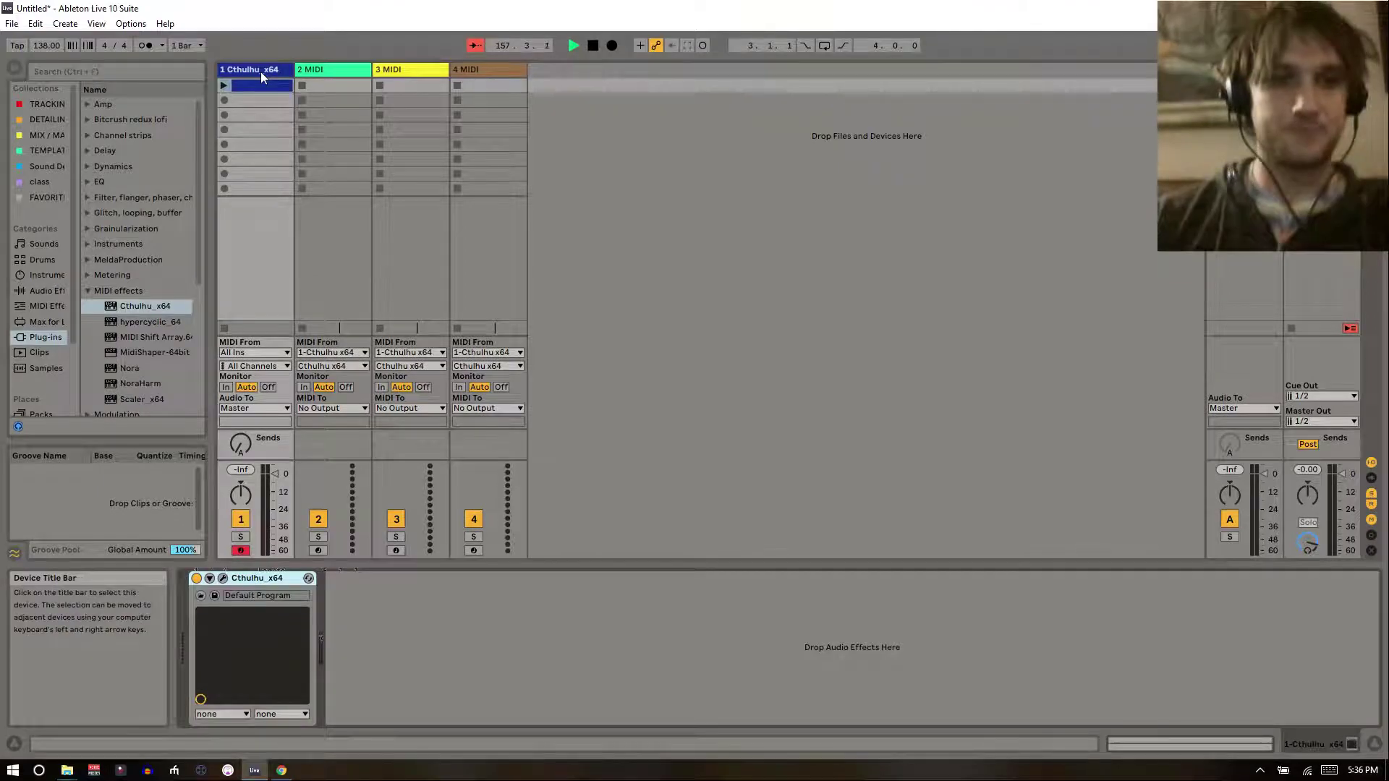
left_click(224, 579)
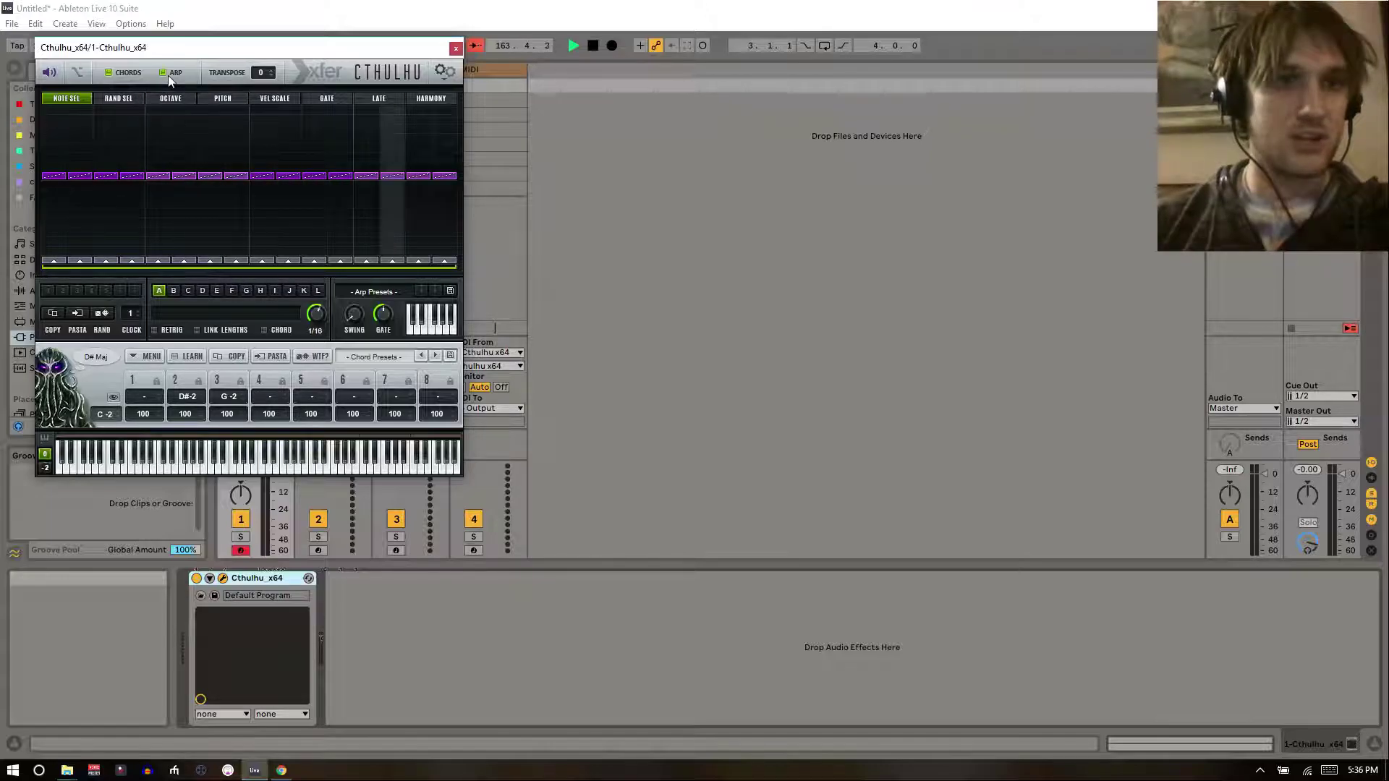
left_click_drag(333, 48, 797, 113)
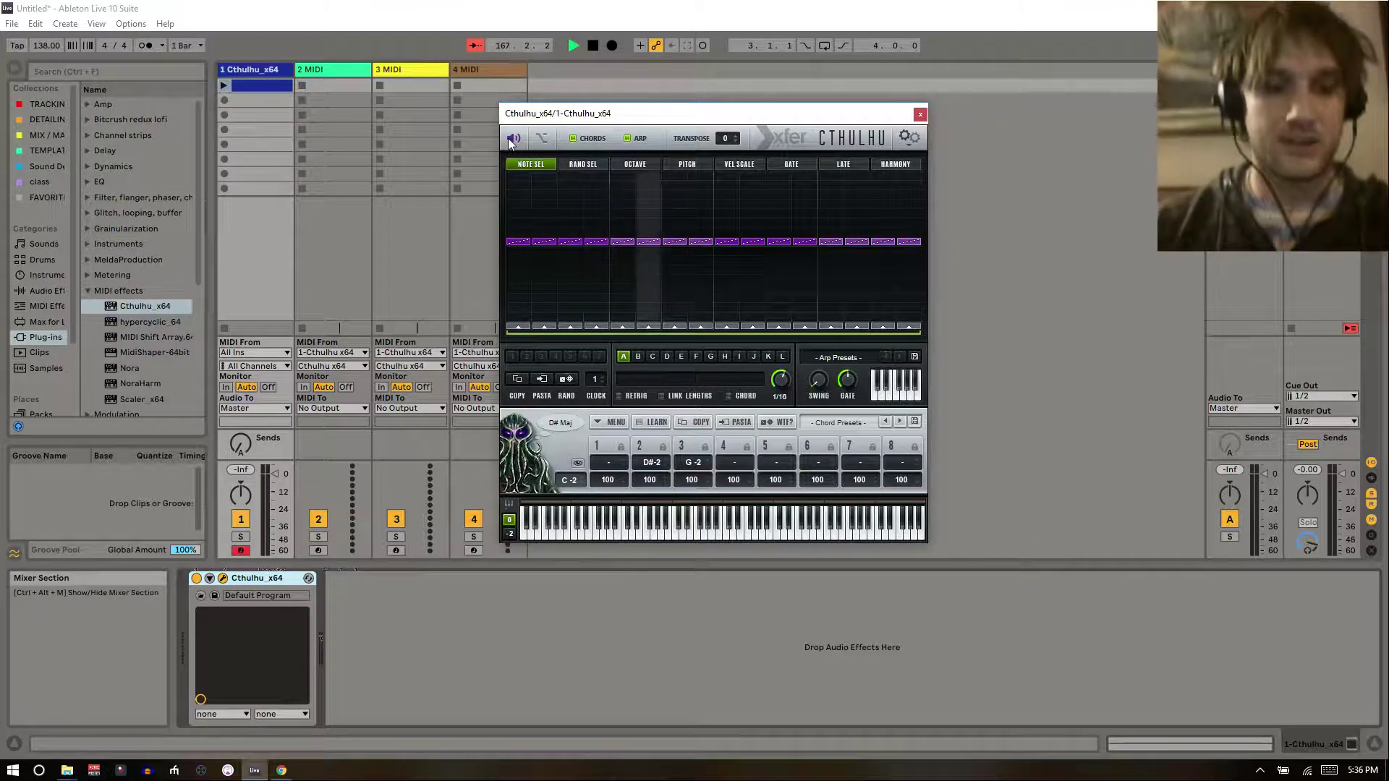
left_click(224, 86)
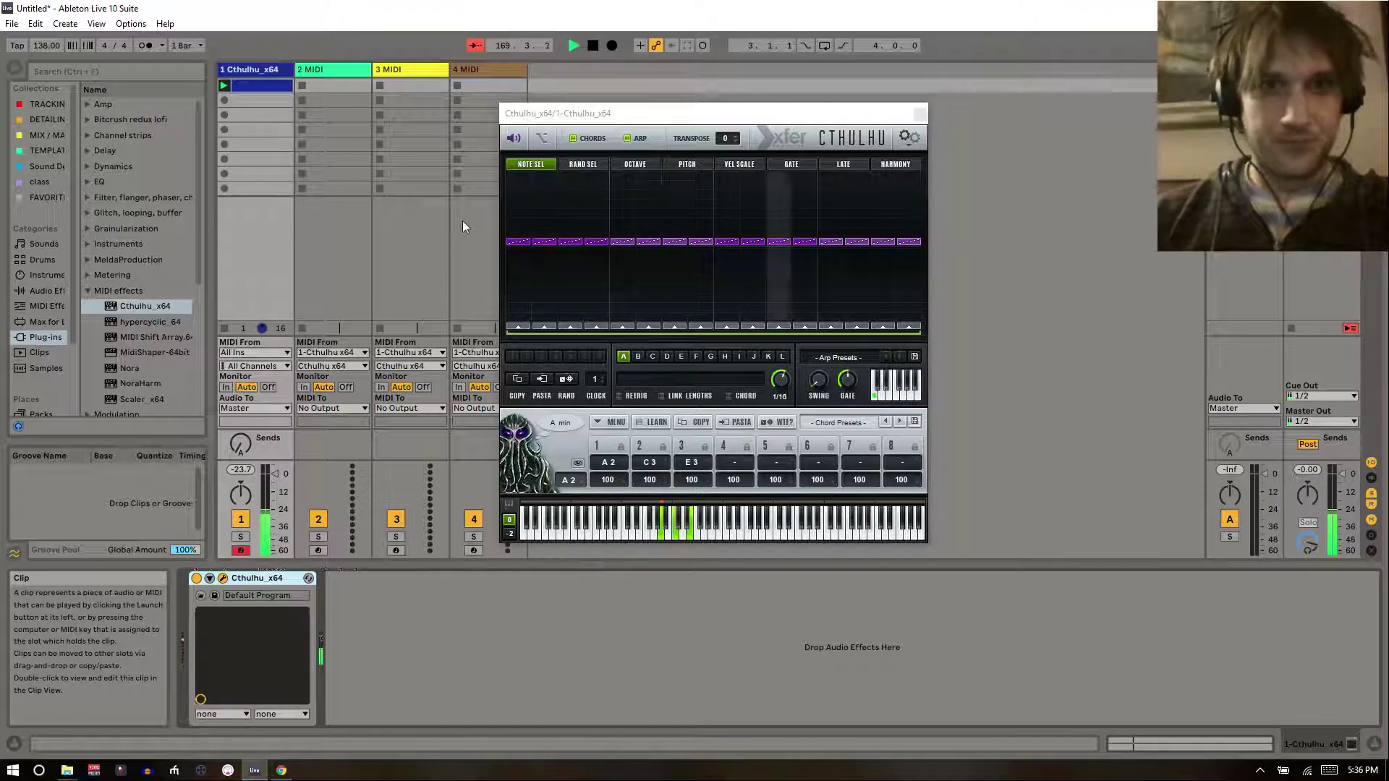
left_click(626, 139)
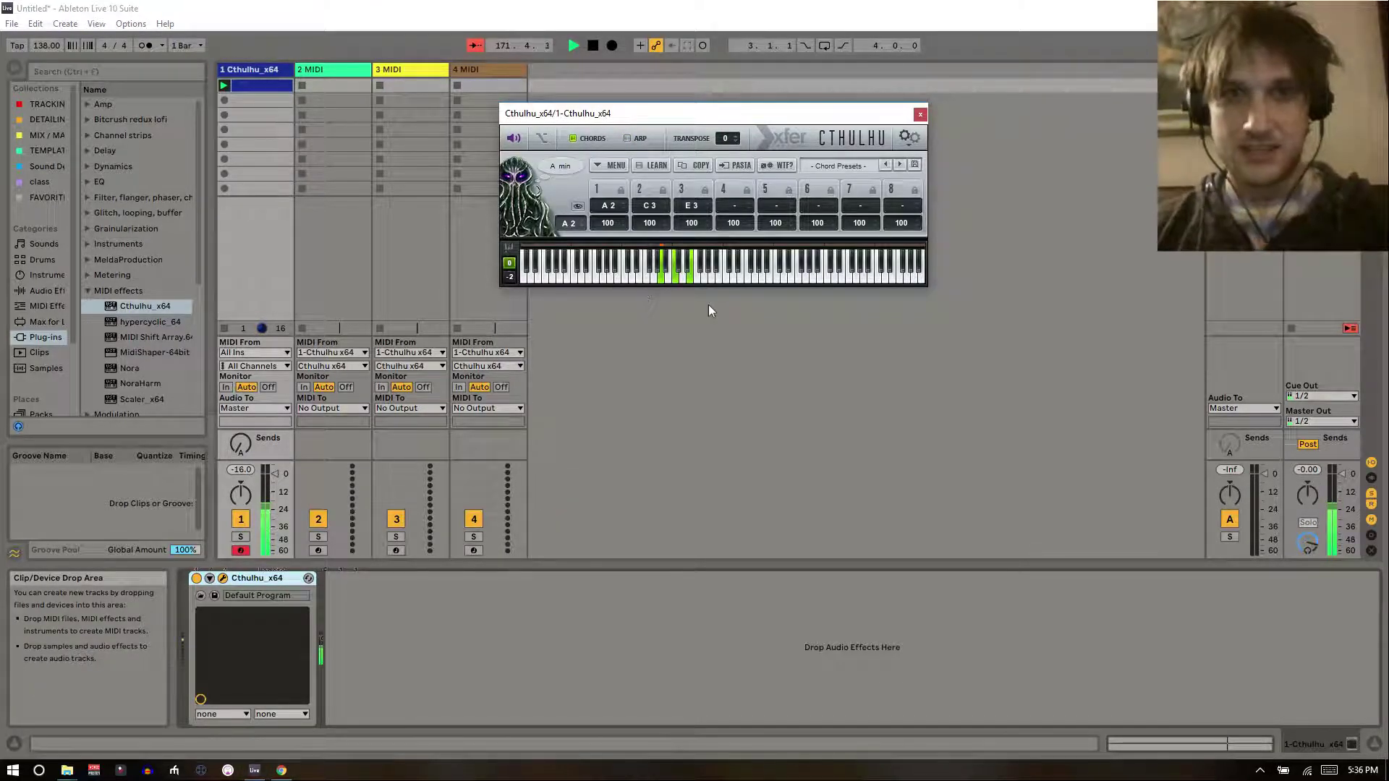
- Transpose the clip's bar 2 note down to G2 and its bar 3 note down to F2
double_click(272, 85)
left_click_drag(696, 624, 701, 669)
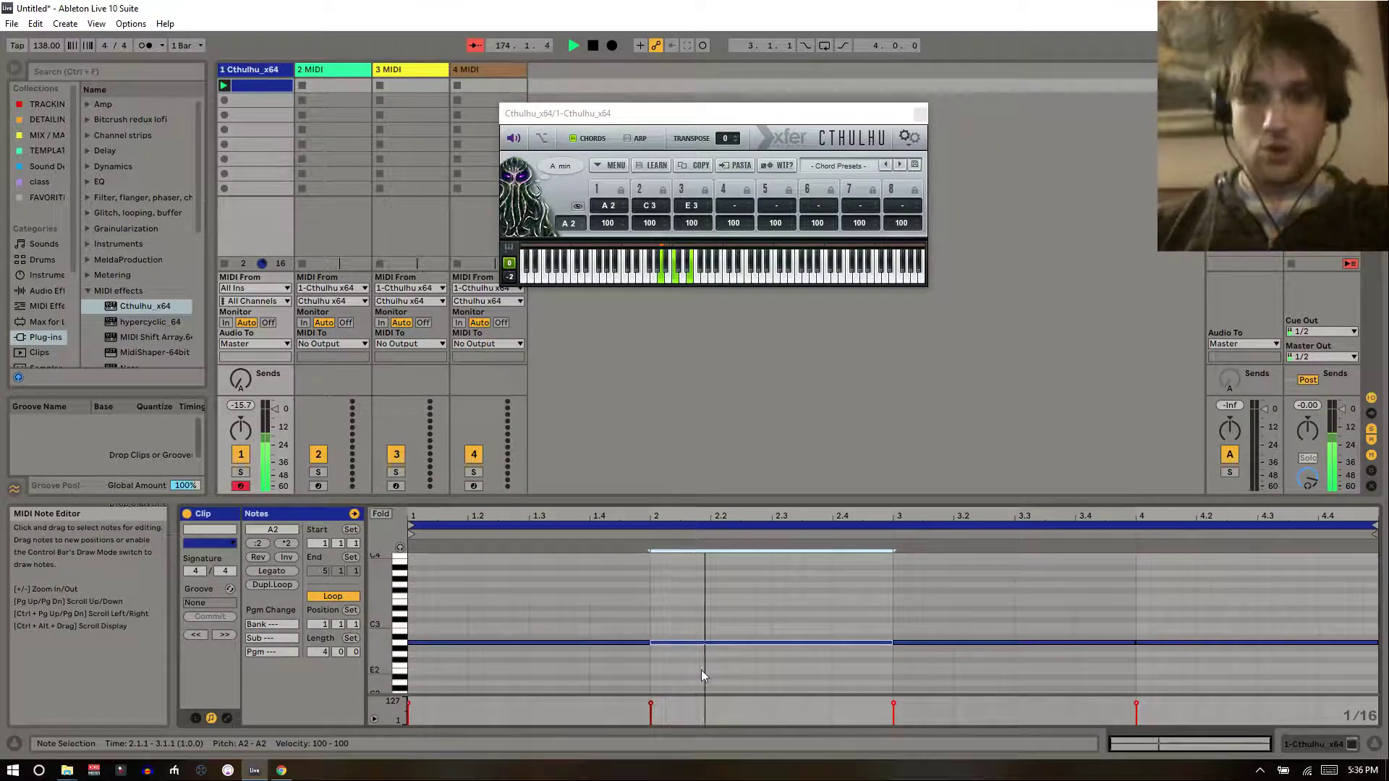
key("Down")
key("Down")
left_click_drag(930, 598, 935, 680)
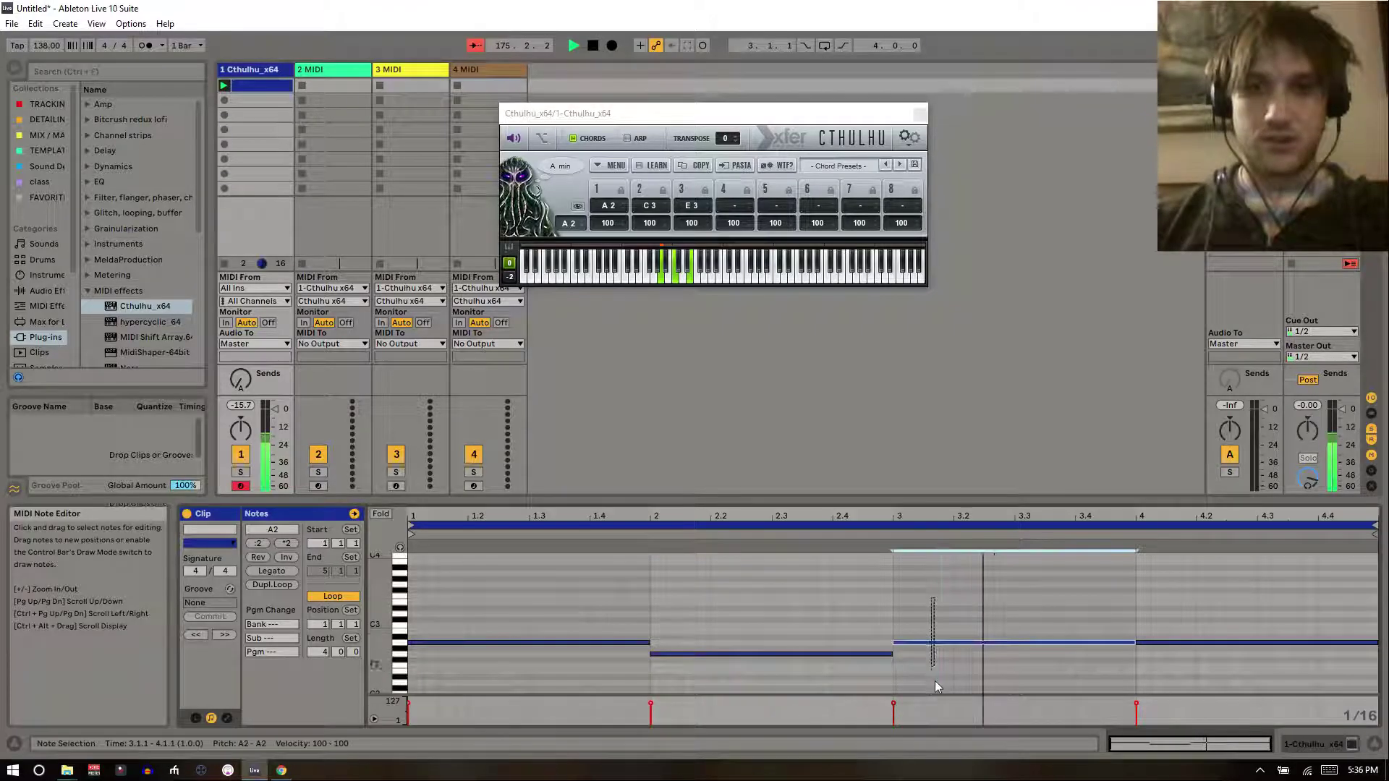
key("Down")
key("Down")
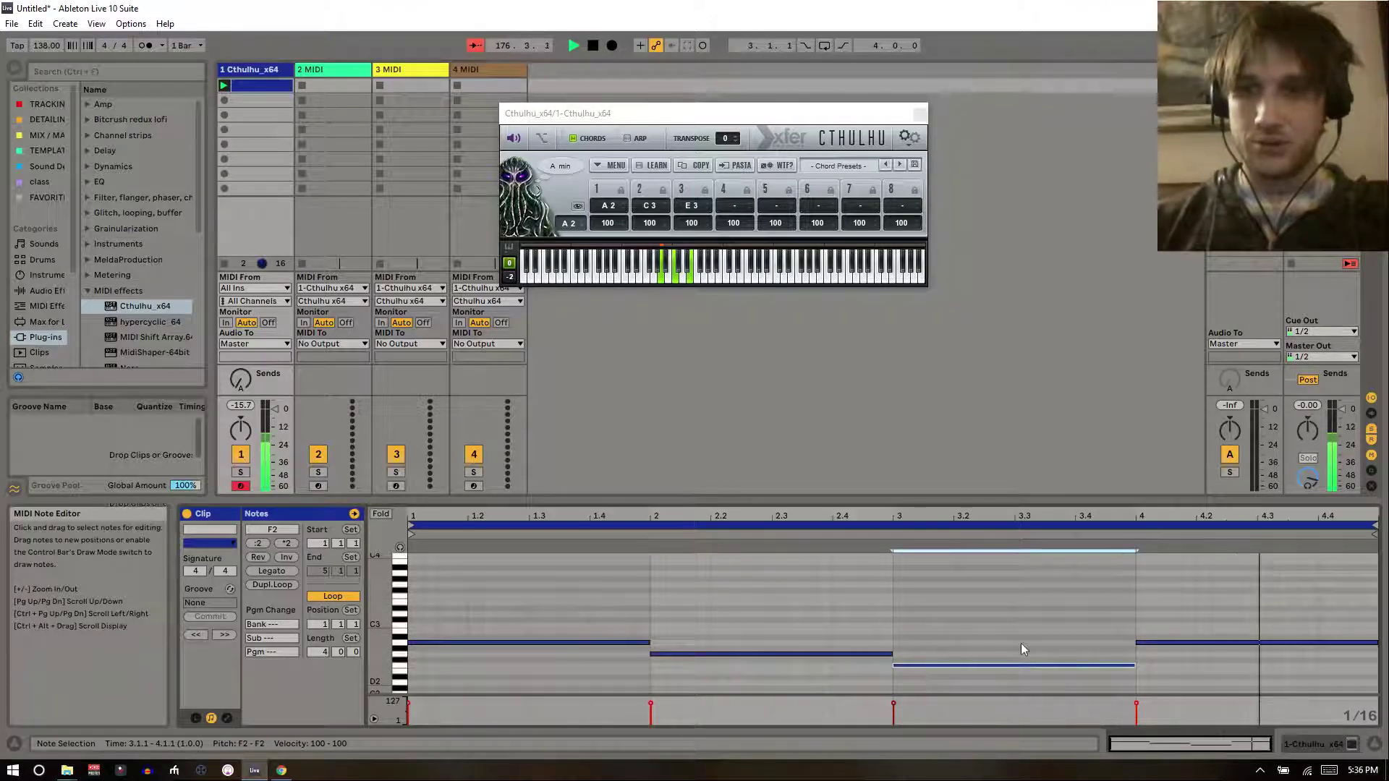
- Transpose the clip's bar 4 note down to D2
left_click_drag(1131, 624, 1180, 654)
key("Down")
key("Down")
key("Down")
key("Down")
key("Down")
key("Down")
key("Down")
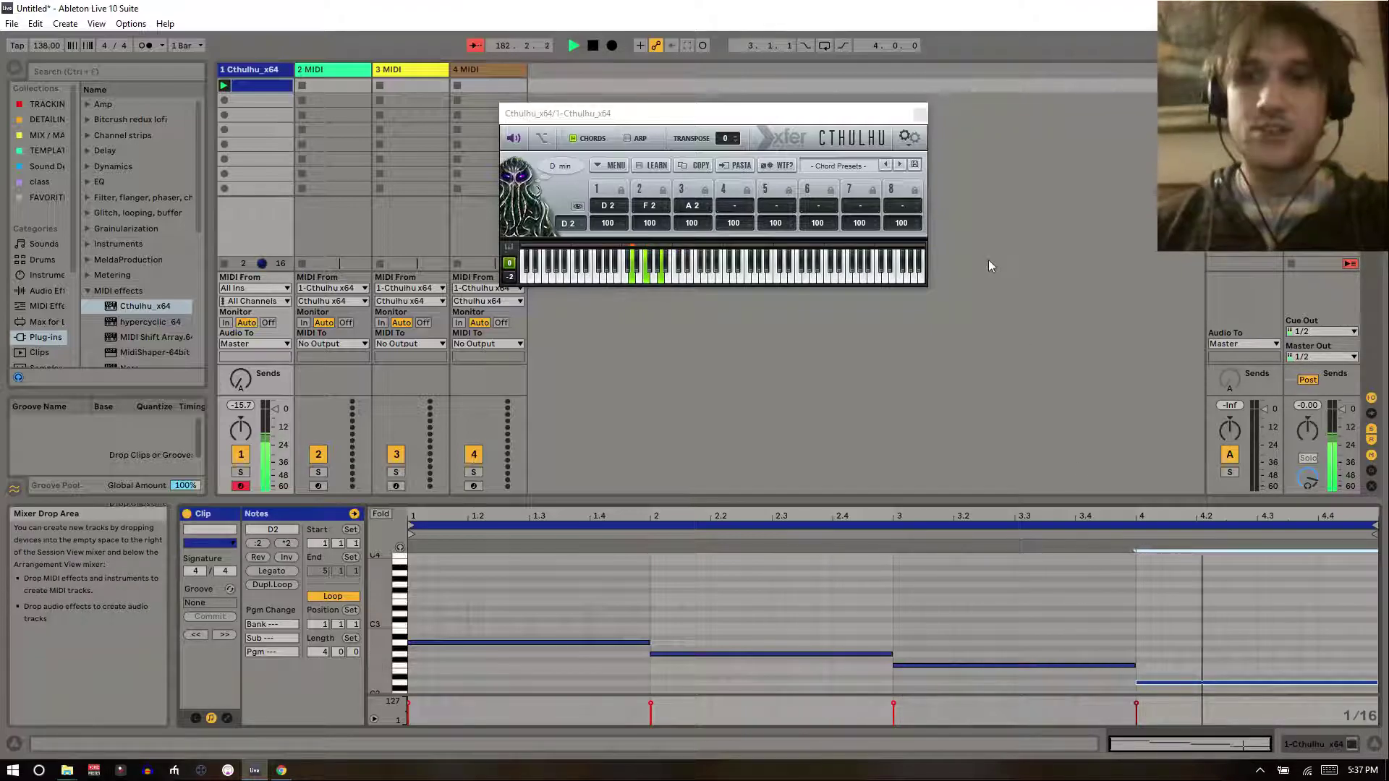
- Stop playback and load the Lynx chordex chord preset in Cthulhu
key("space")
left_click(837, 171)
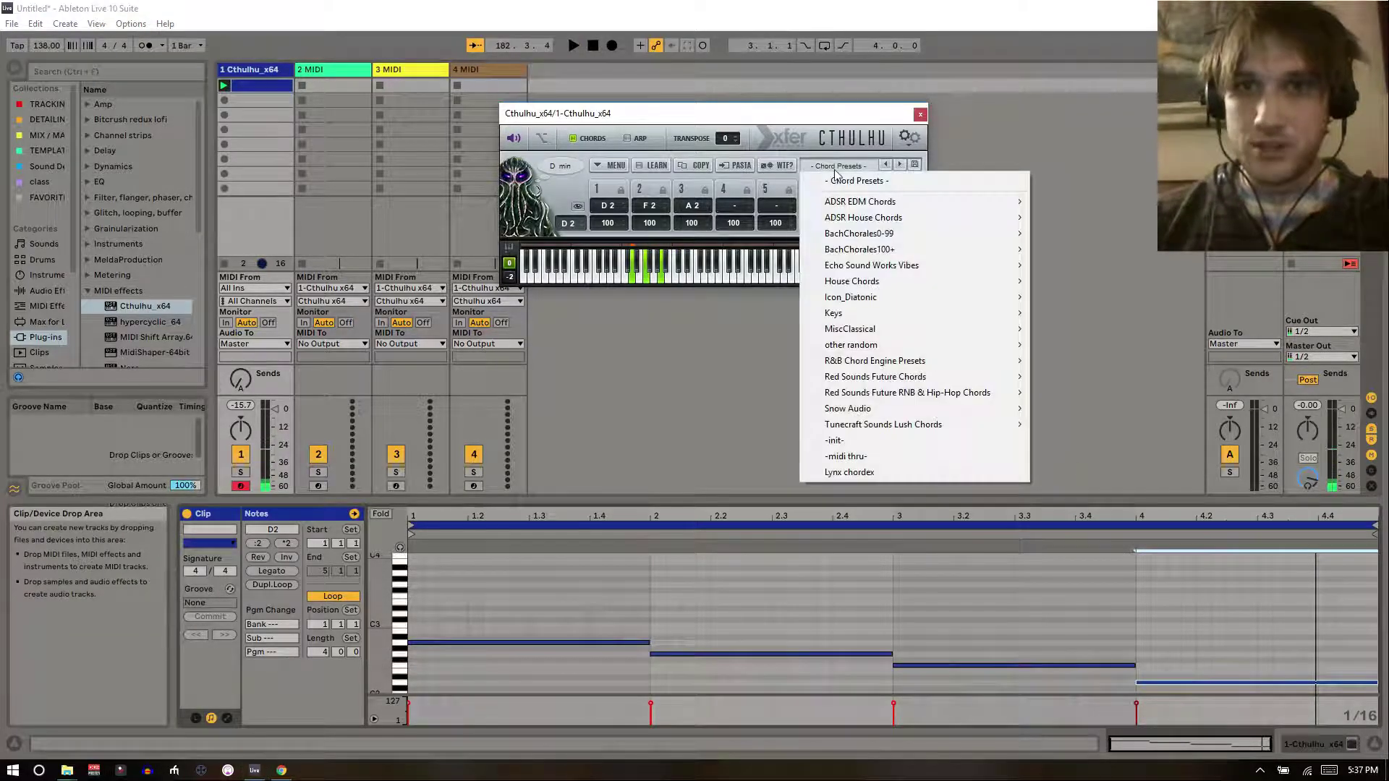
left_click(851, 474)
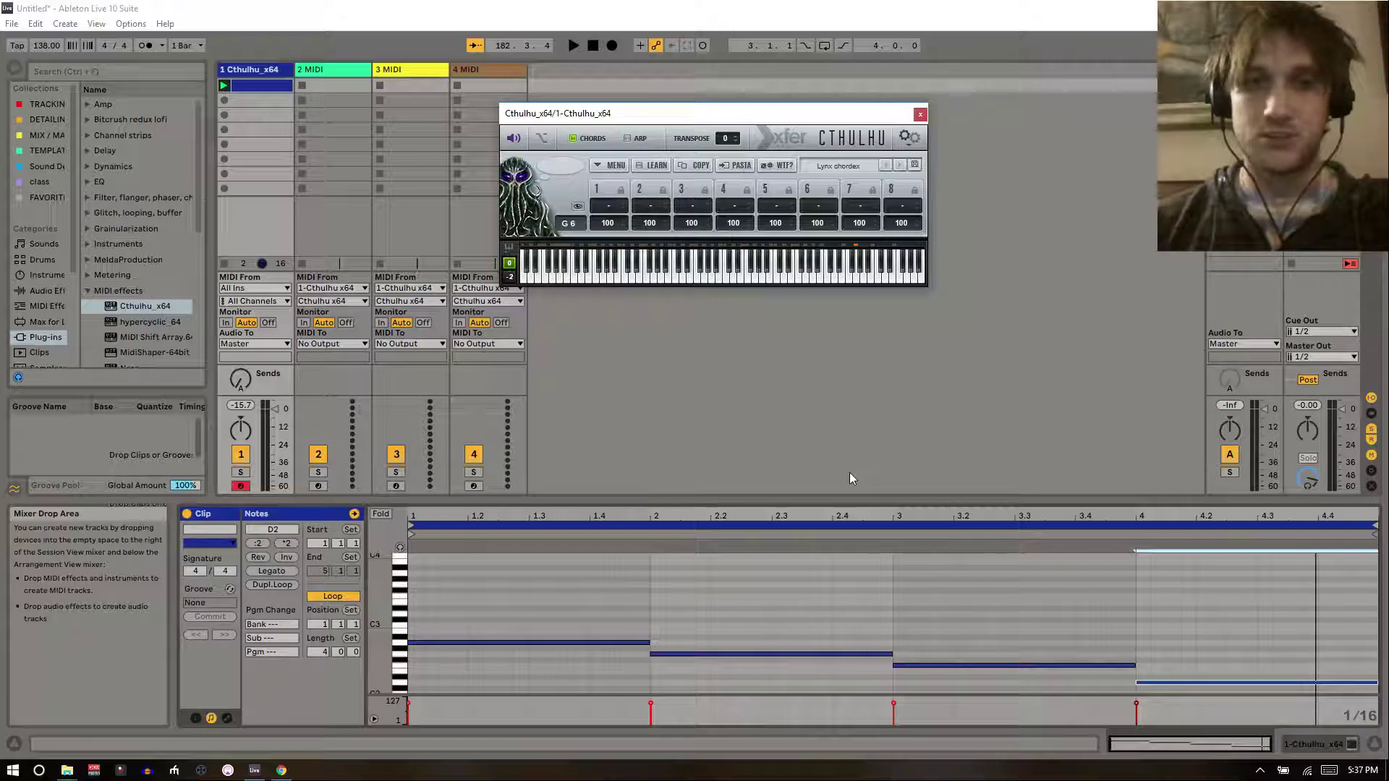
- Play the clip through once to audition the preset's chords, and stop playback
left_click(556, 622)
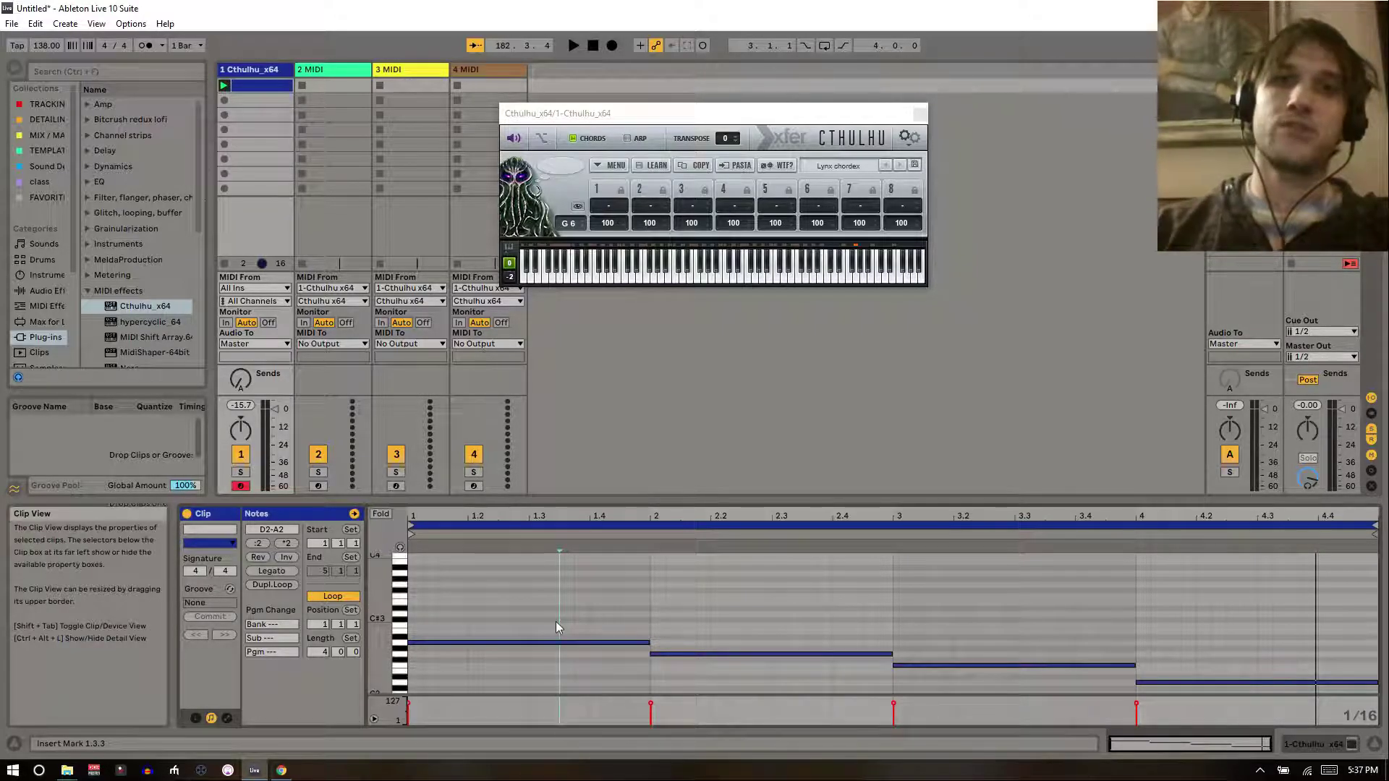
key("space")
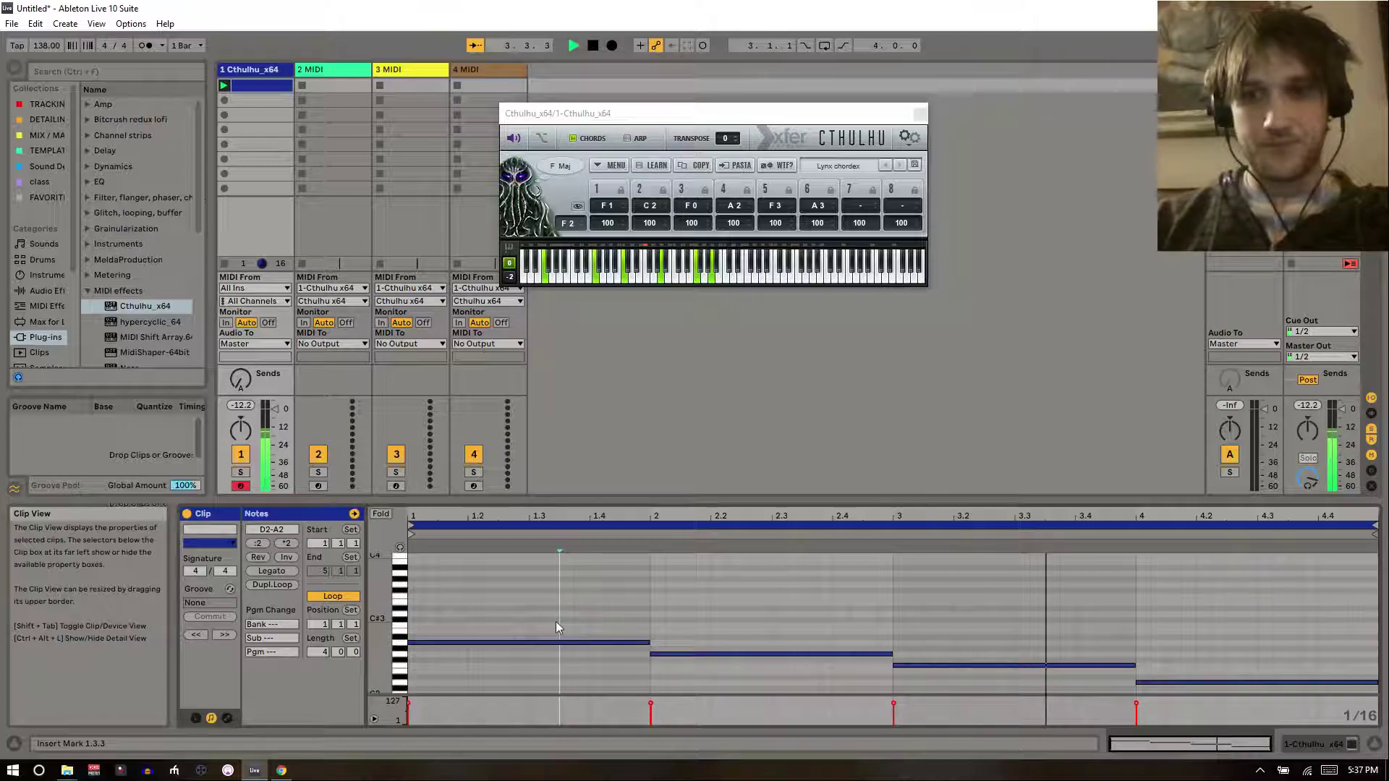
key("space")
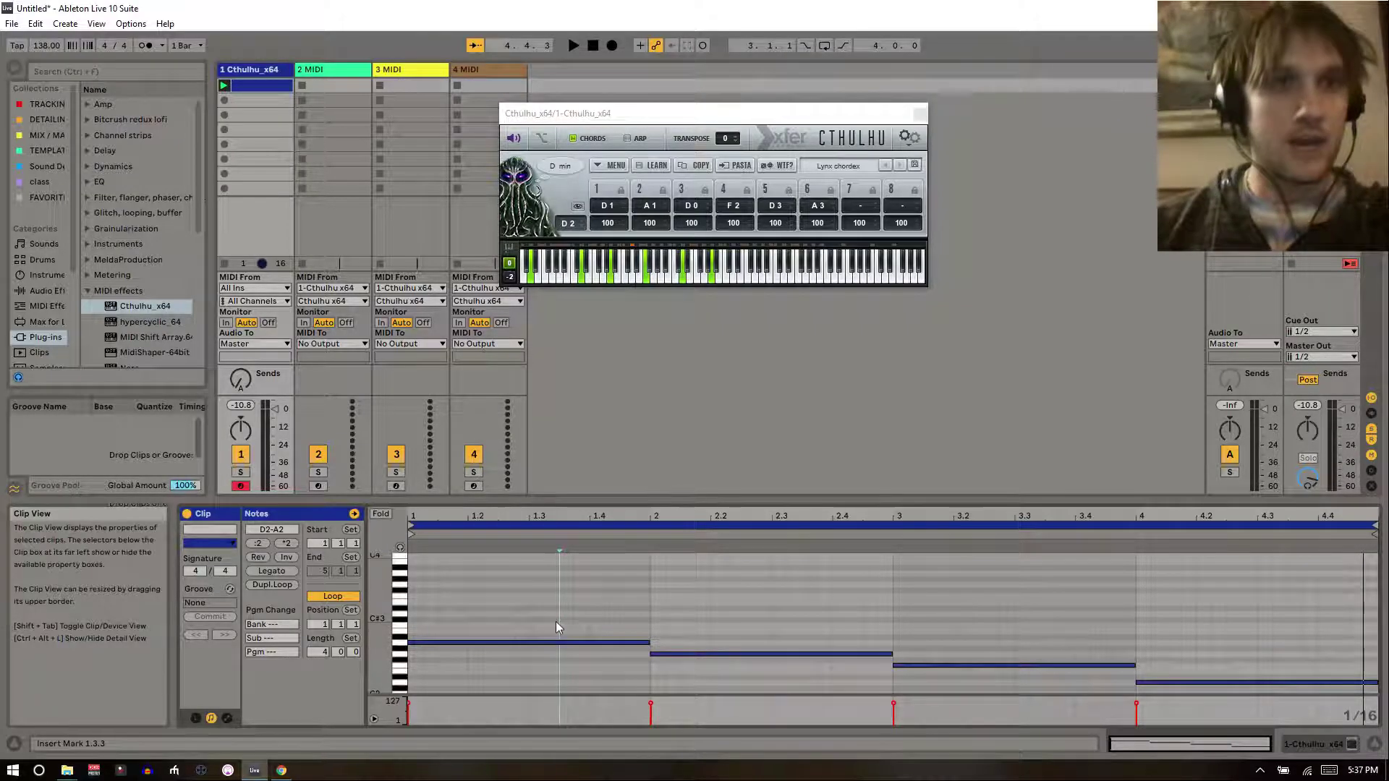
- Arm track 2 and record Cthulhu's chord output into its first clip slot for four bars
left_click(318, 486)
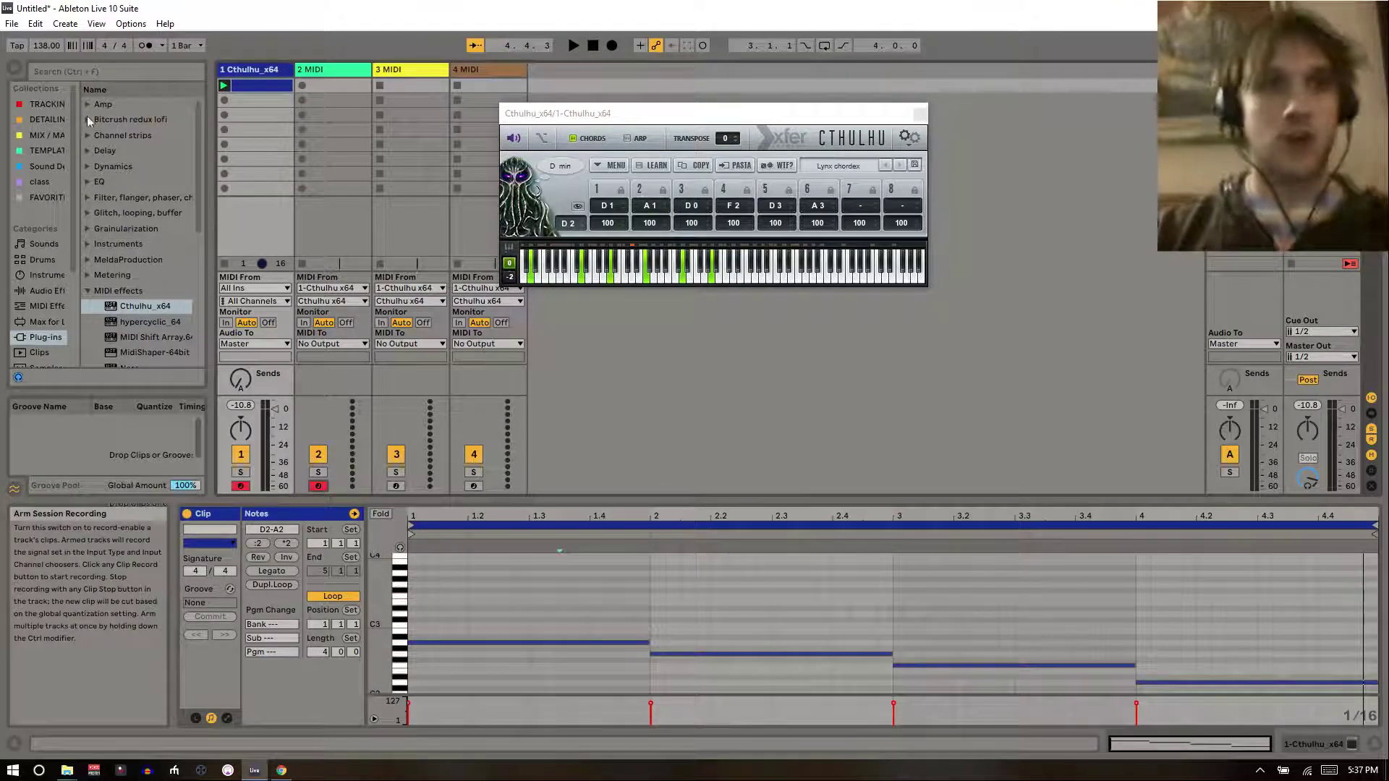
left_click(302, 85)
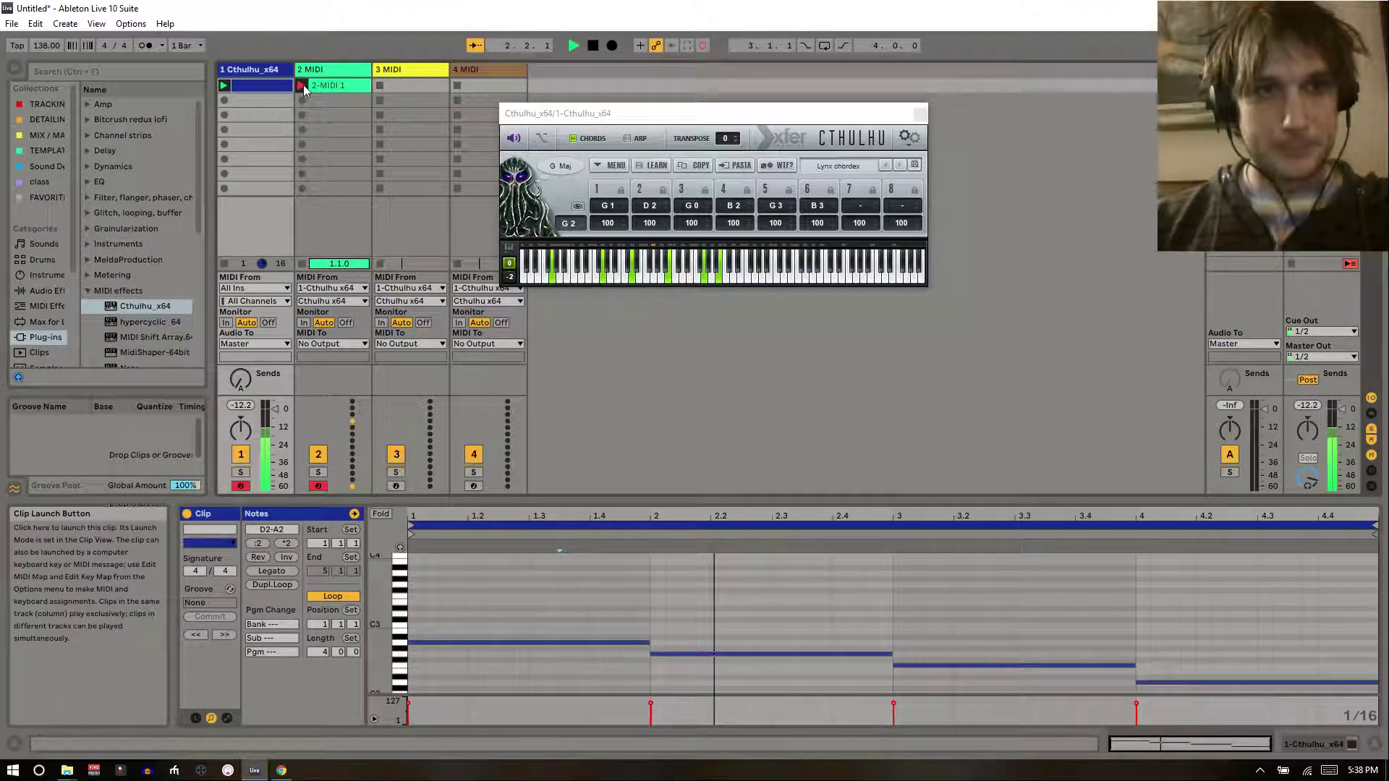
left_click(316, 92)
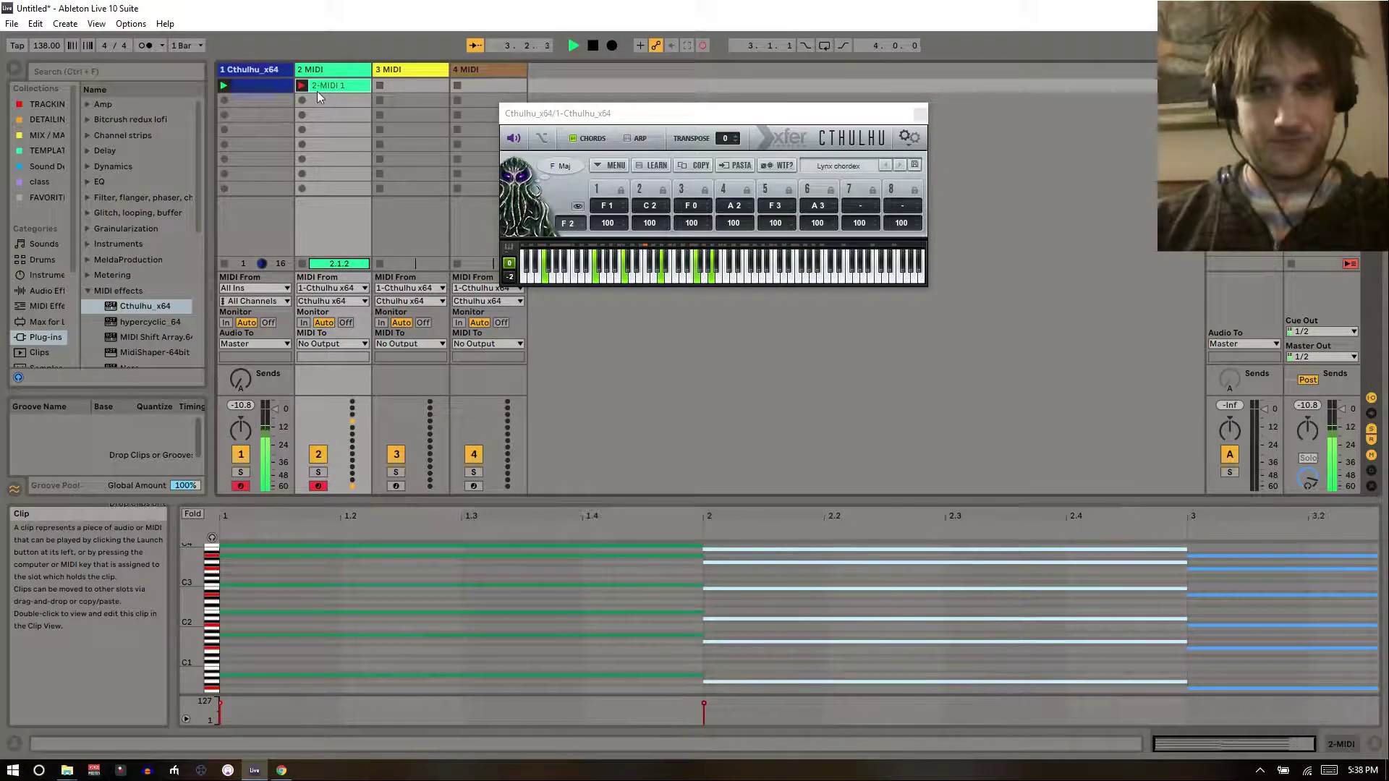
left_click(302, 265)
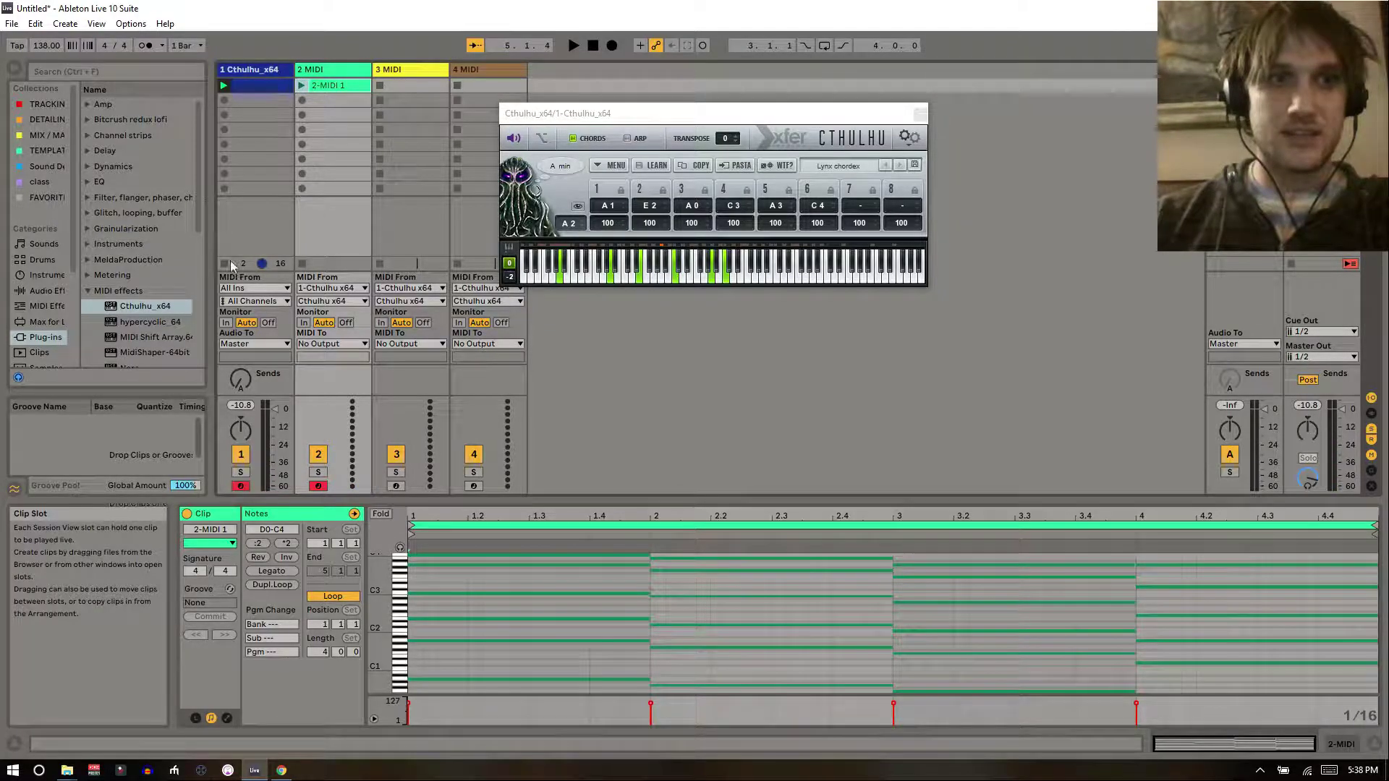
- Play track 2's recorded clip briefly, and open Operator's Piano & Keys presets in a widened browser
left_click(301, 85)
key("space")
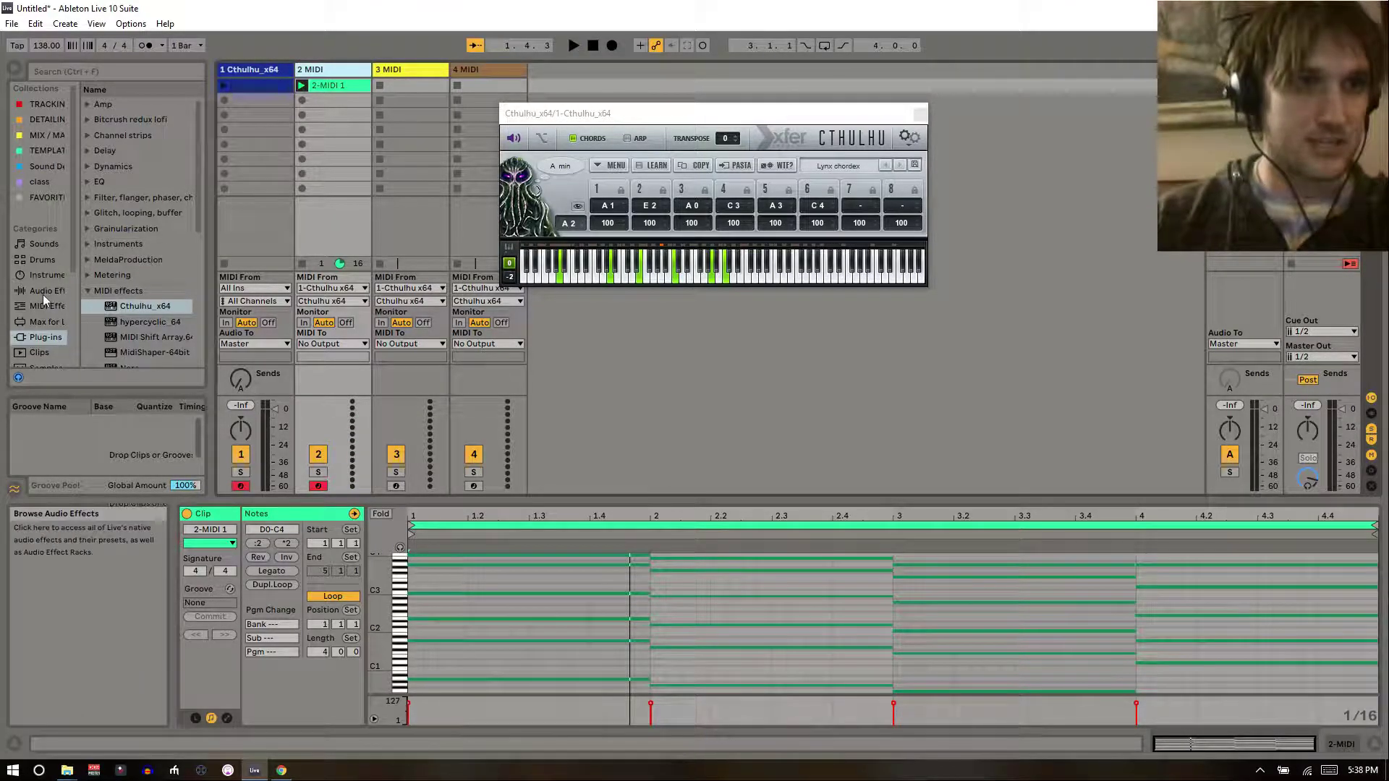
left_click(42, 276)
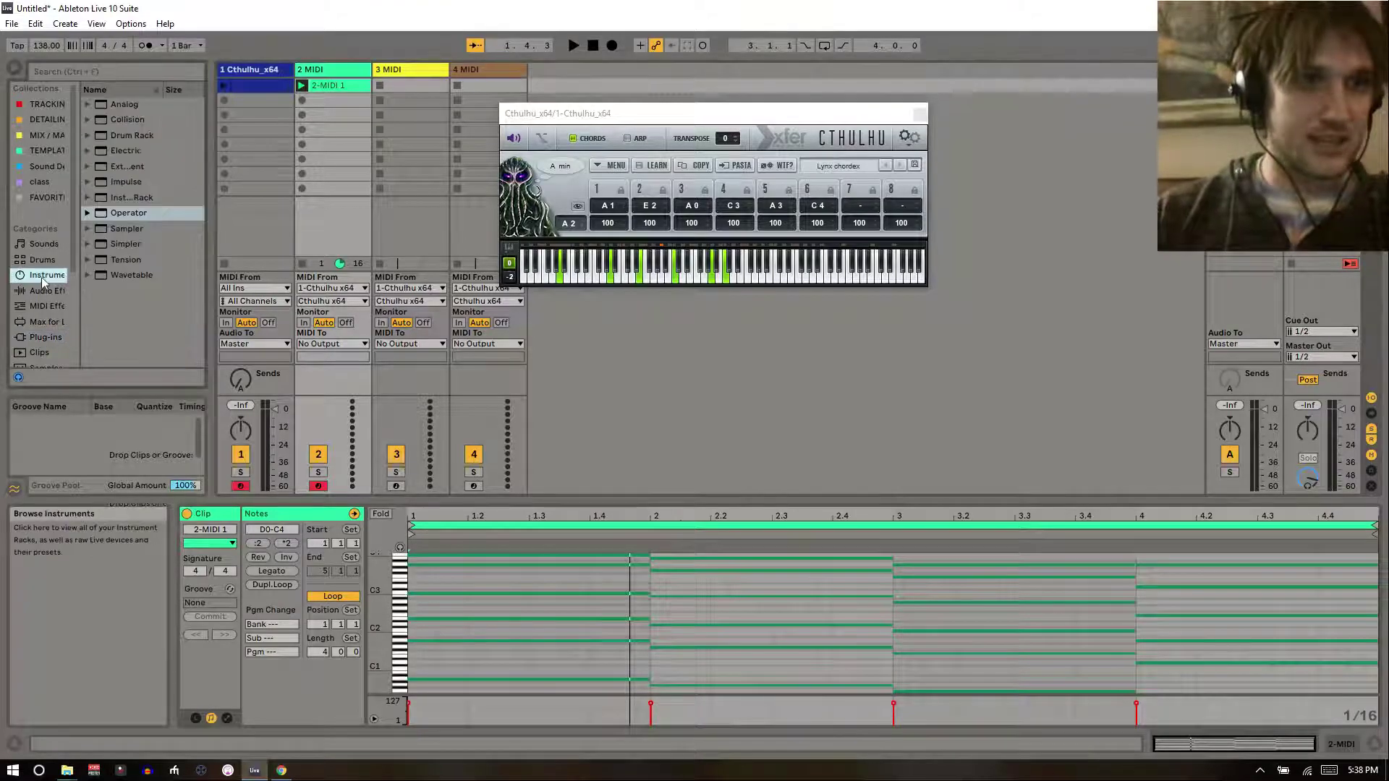
left_click(86, 213)
scroll(98, 291, "down", 3)
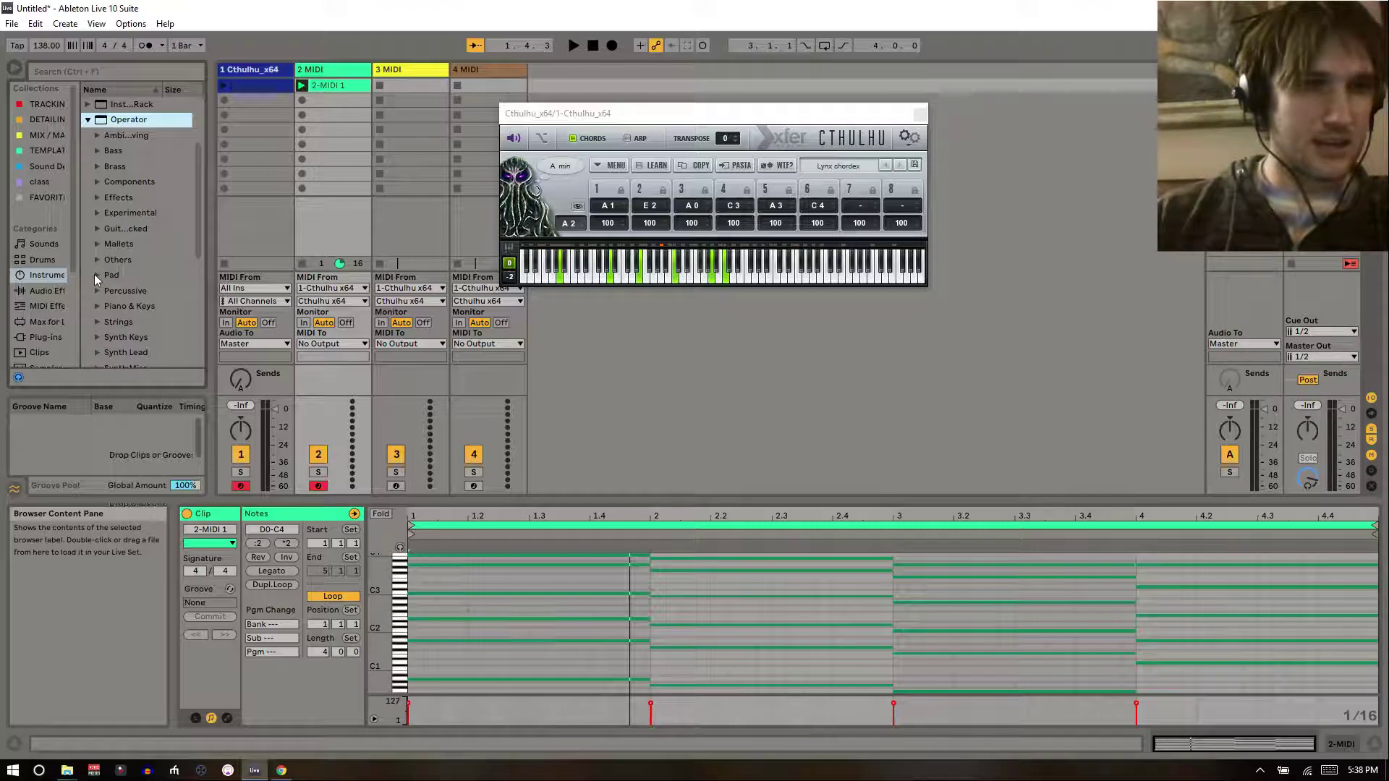
scroll(94, 275, "down", 1)
left_click(98, 290)
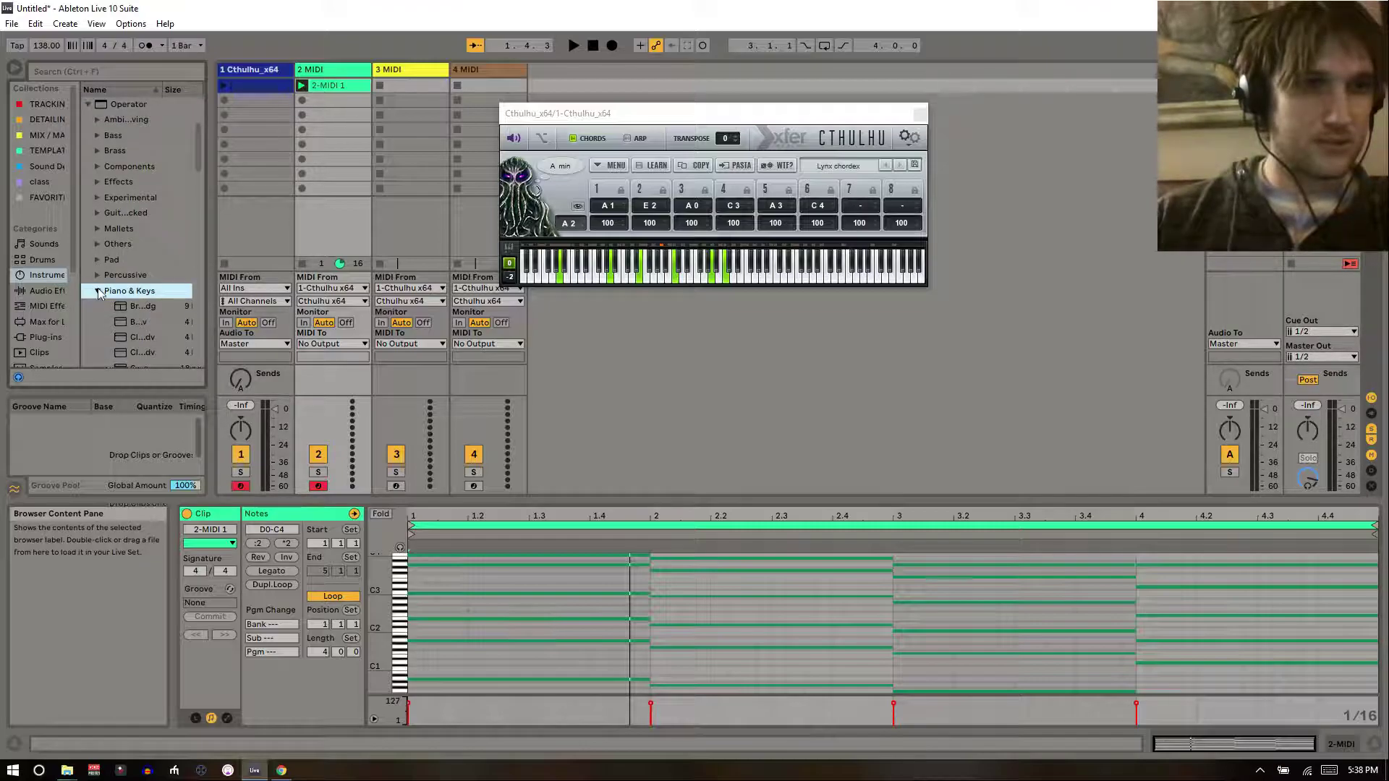
scroll(160, 288, "down", 2)
left_click_drag(208, 270, 348, 269)
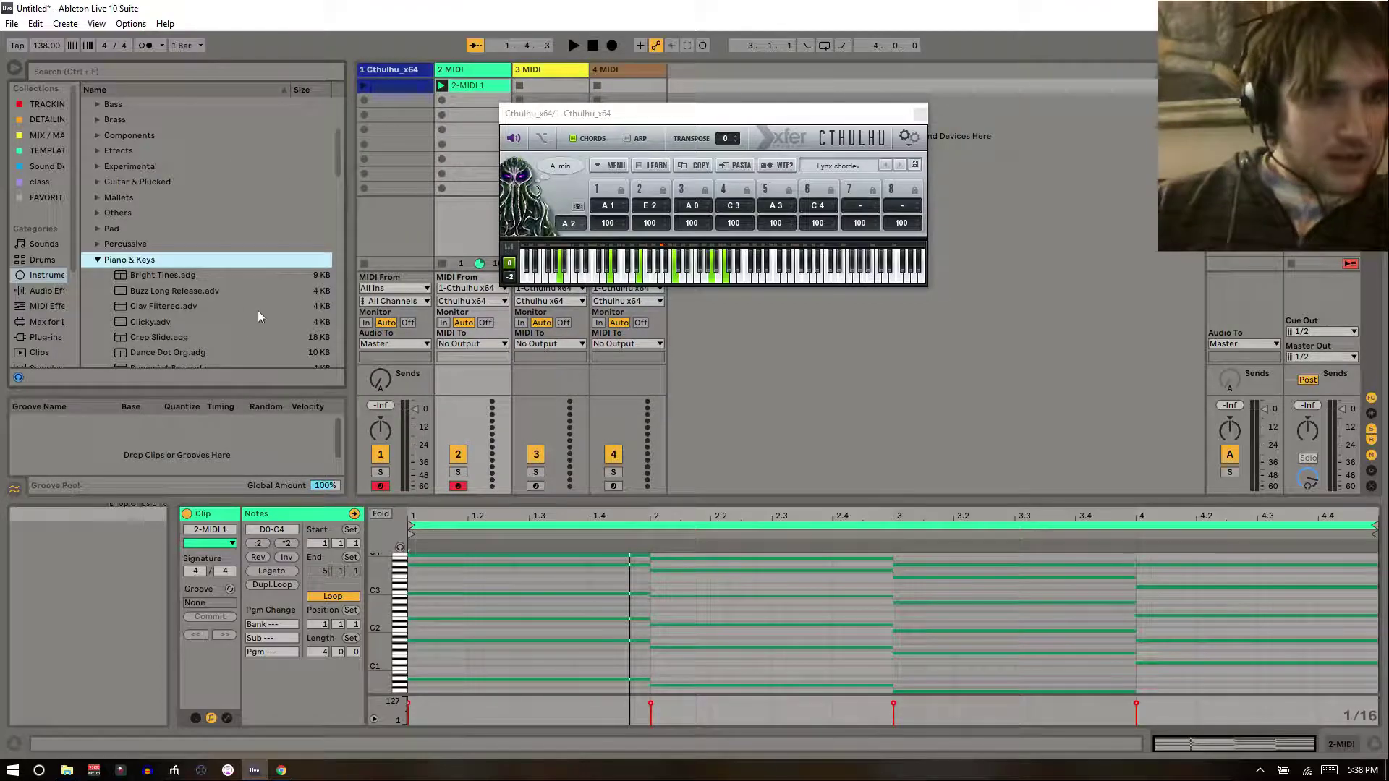
scroll(256, 311, "down", 4)
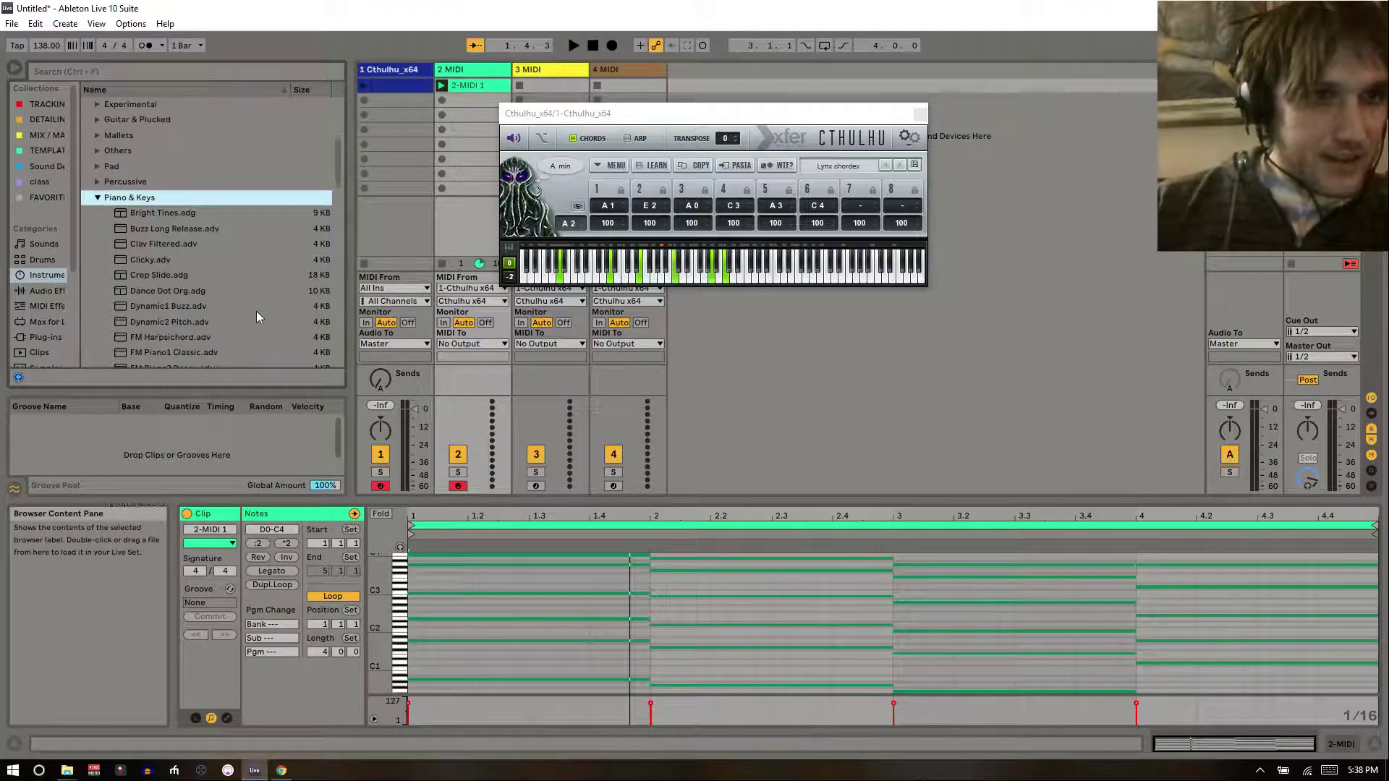
- Load the Dance Dot Org preset onto track 2 and audition the recorded chord clip
left_click(186, 291)
left_click(463, 101)
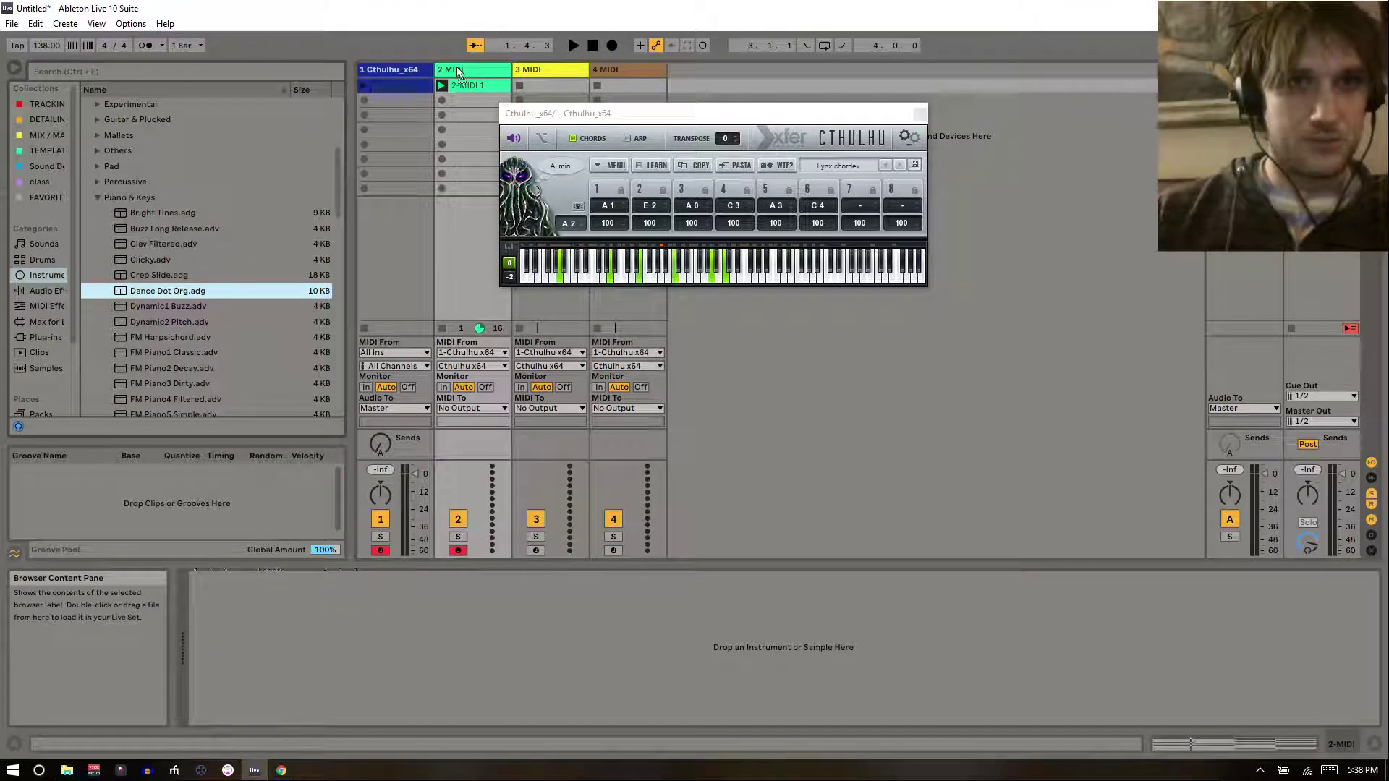
key("Return")
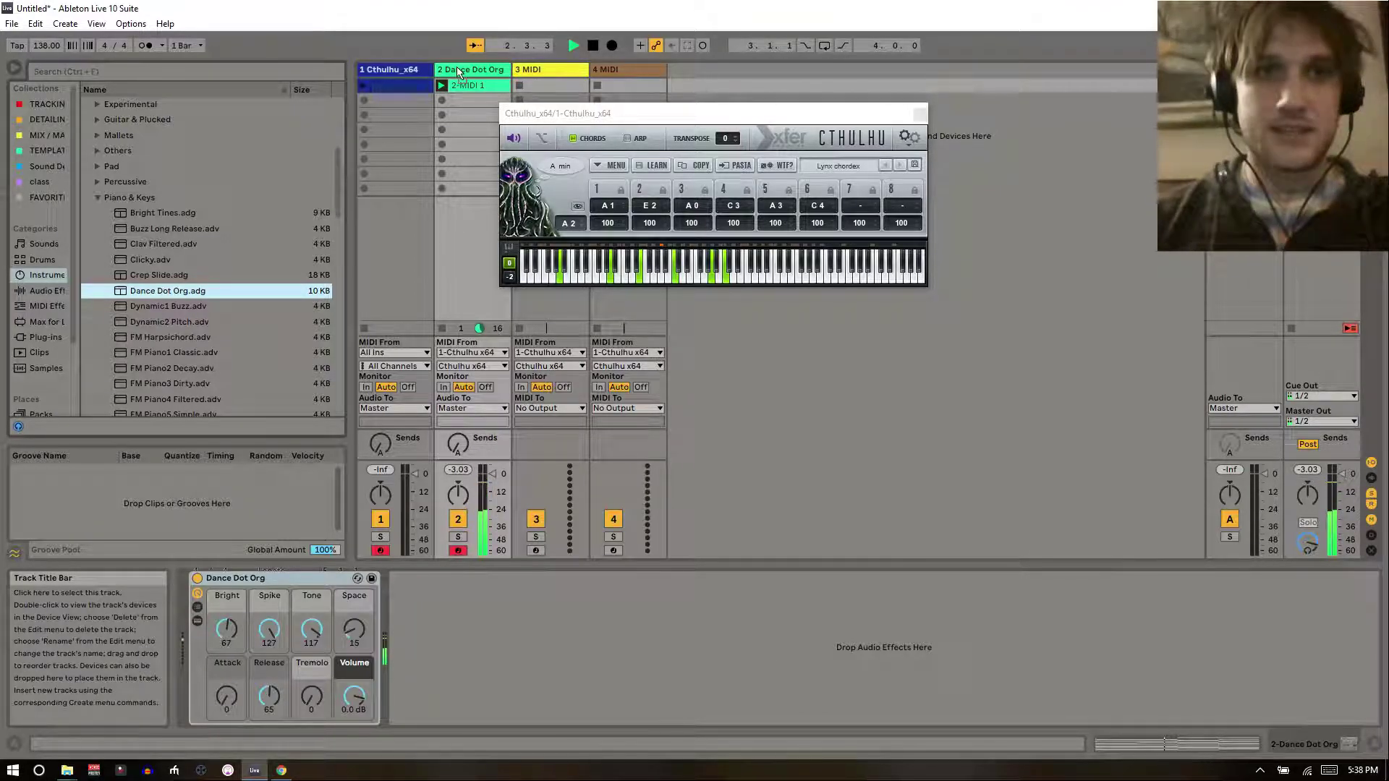
- Open track 1's clip in the note editor and set its grid to 1/8
left_click(414, 73)
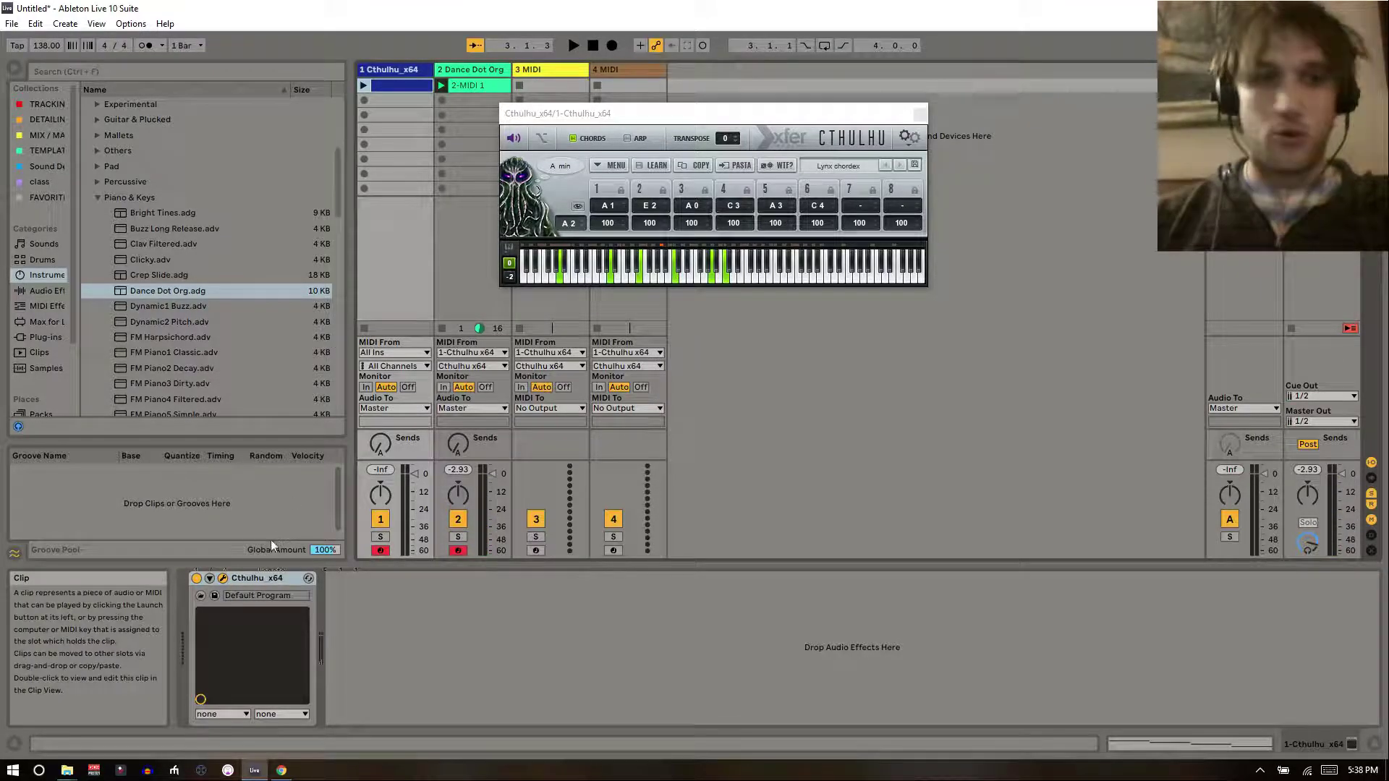
double_click(402, 88)
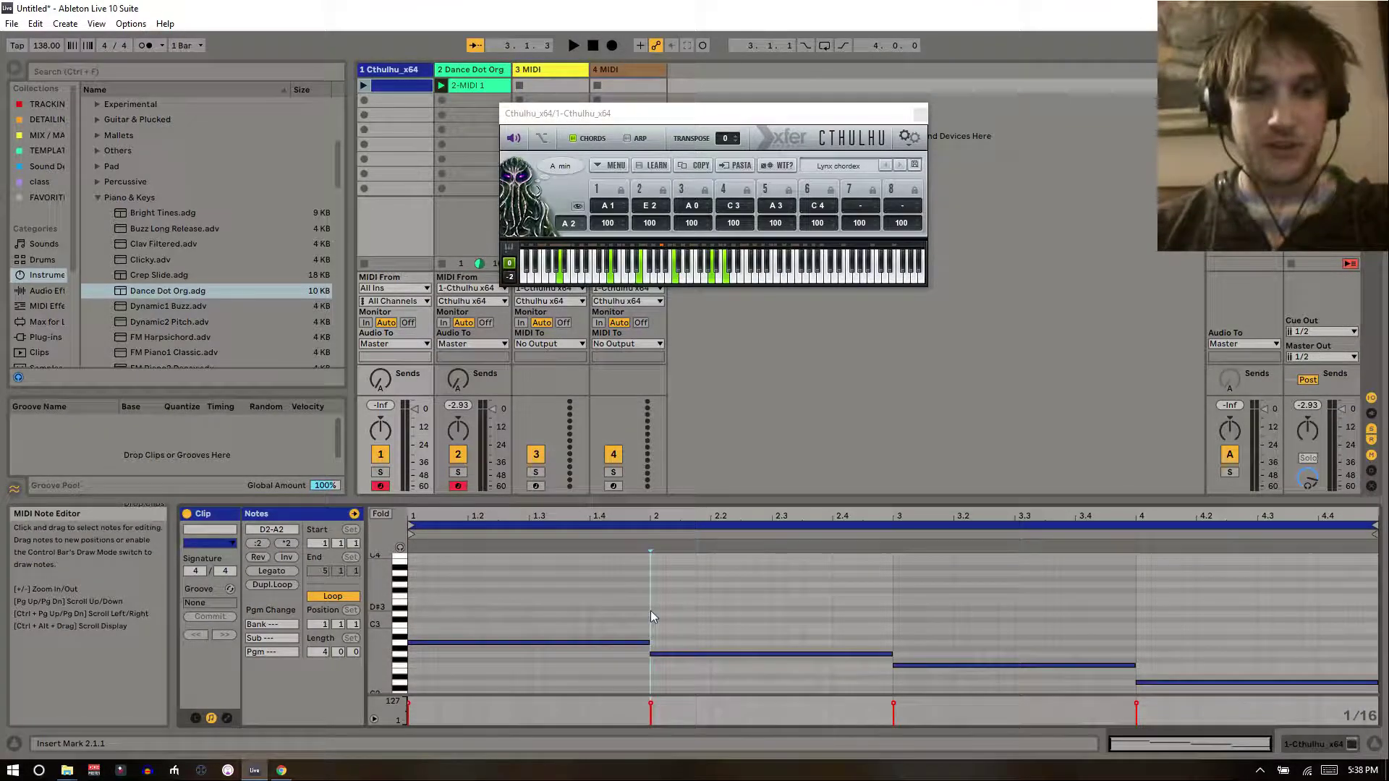
key("ctrl+2")
key("ctrl+2")
key("ctrl+2")
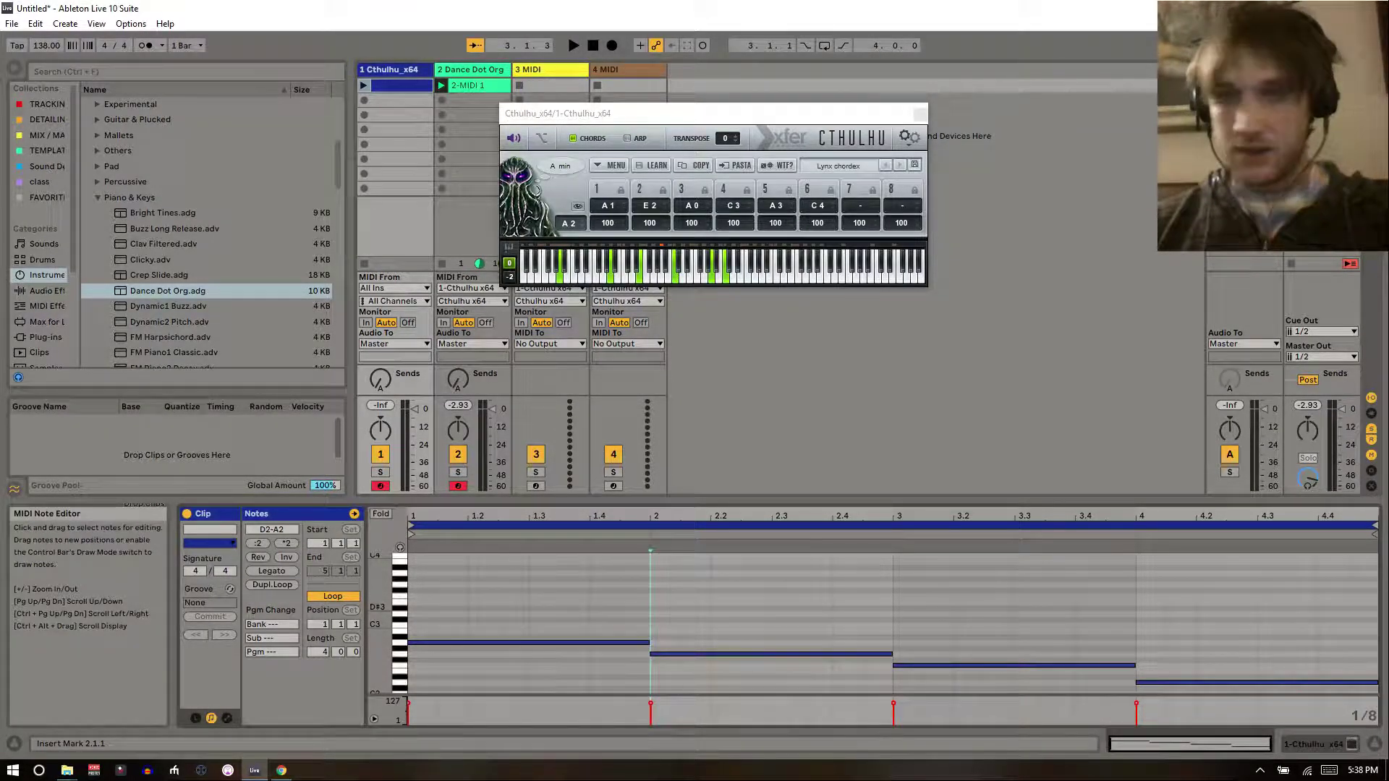
- Shorten bar 1's A2 note to three eighths, duplicate it twice, fit the last copy to the bar end, and audition the rhythm
left_click_drag(649, 644, 507, 664)
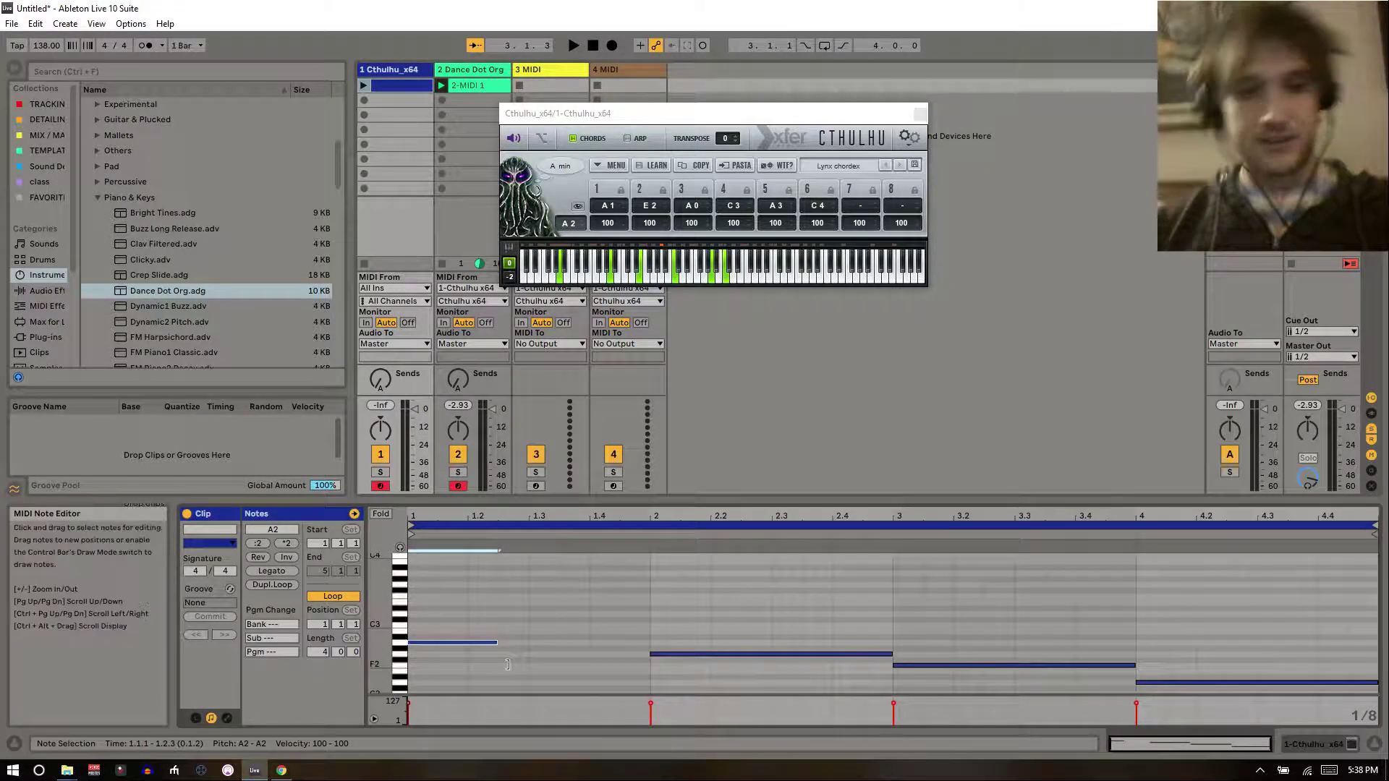
key("ctrl+d")
key("ctrl+d")
mouse_move(676, 643)
left_mouse_down()
mouse_move(635, 644)
mouse_move(650, 644)
left_mouse_up()
left_click_drag(424, 606, 605, 663)
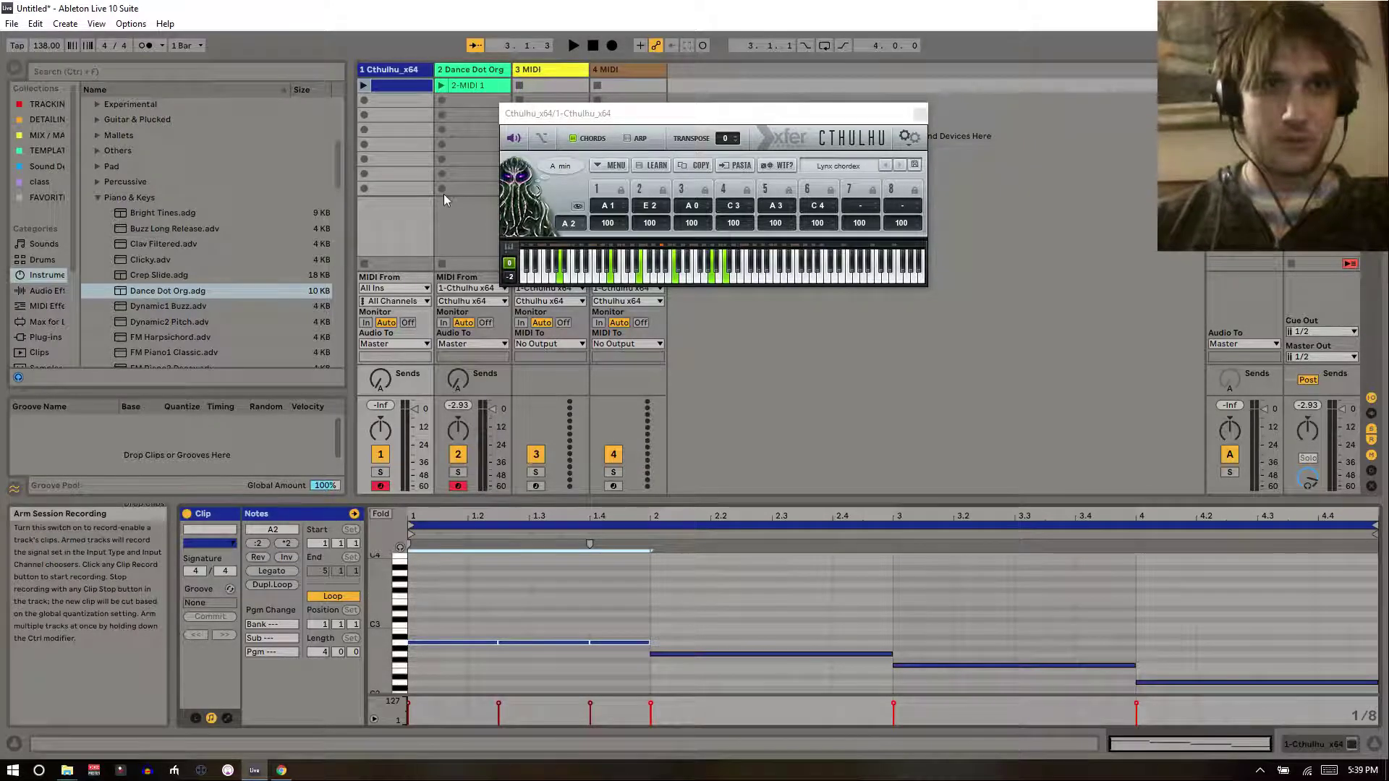
left_click(363, 85)
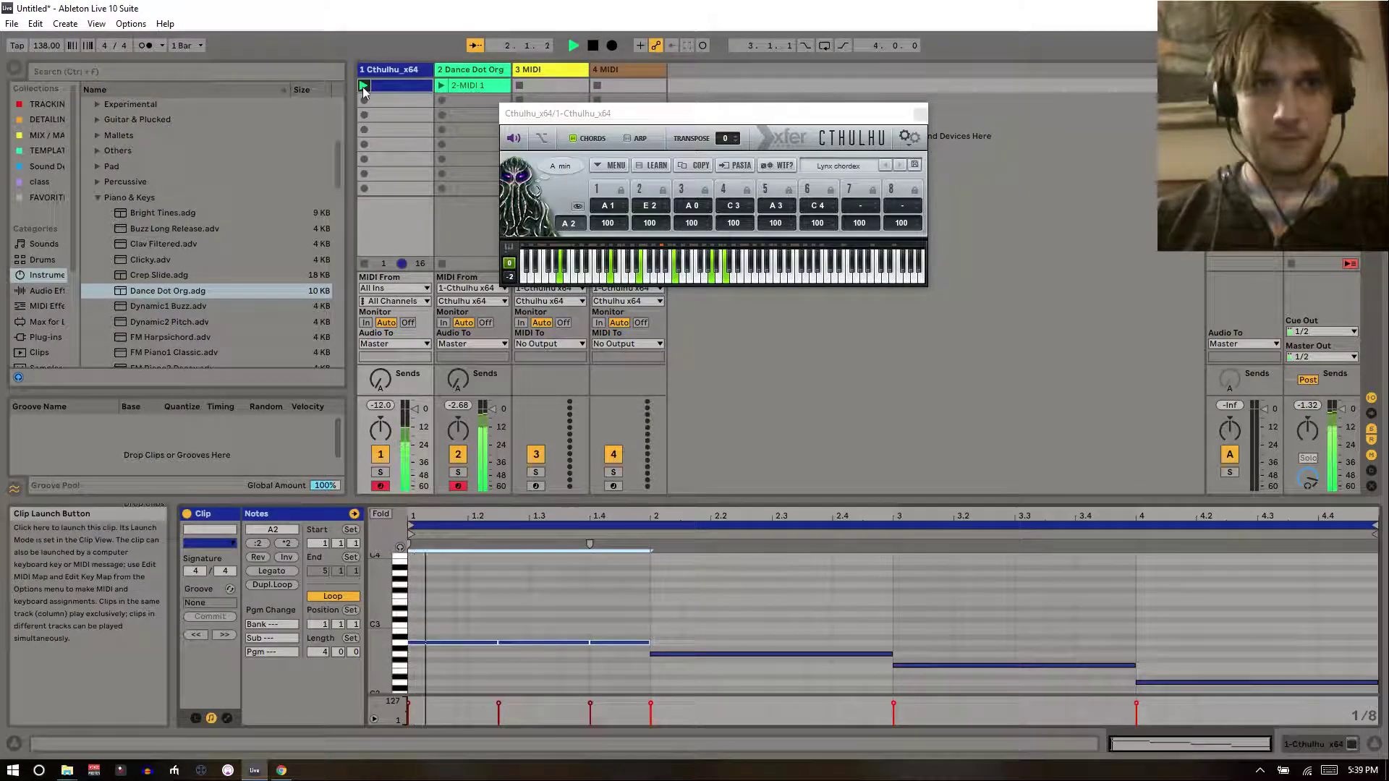
key("space")
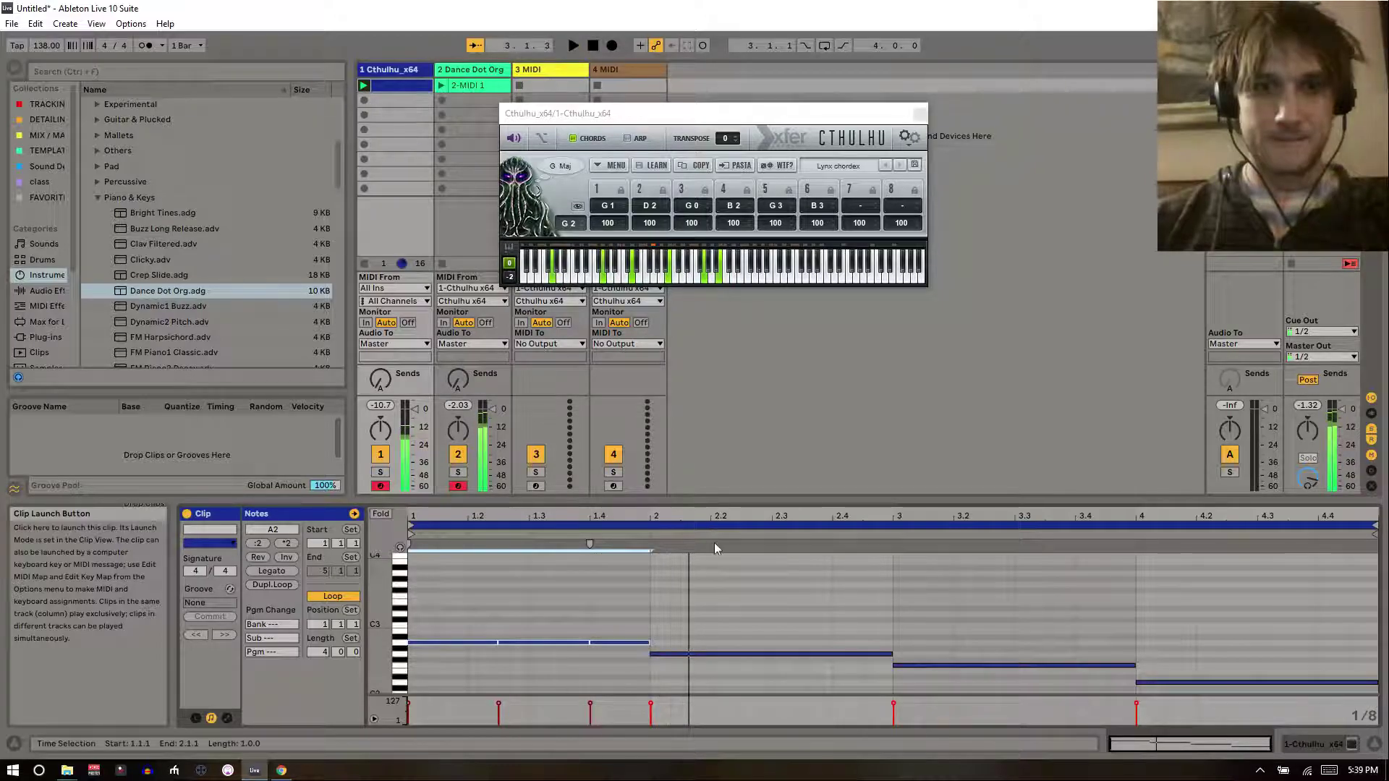
- Duplicate bar 1's three-note rhythm into bars 2, 3 and 4, transposing the copies to G2, F2 and D2
left_click_drag(480, 614, 606, 657)
key("ctrl+d")
key("Down")
key("Down")
key("ctrl+d")
key("Down")
key("Down")
key("ctrl+d")
key("Down")
key("Down")
key("Down")
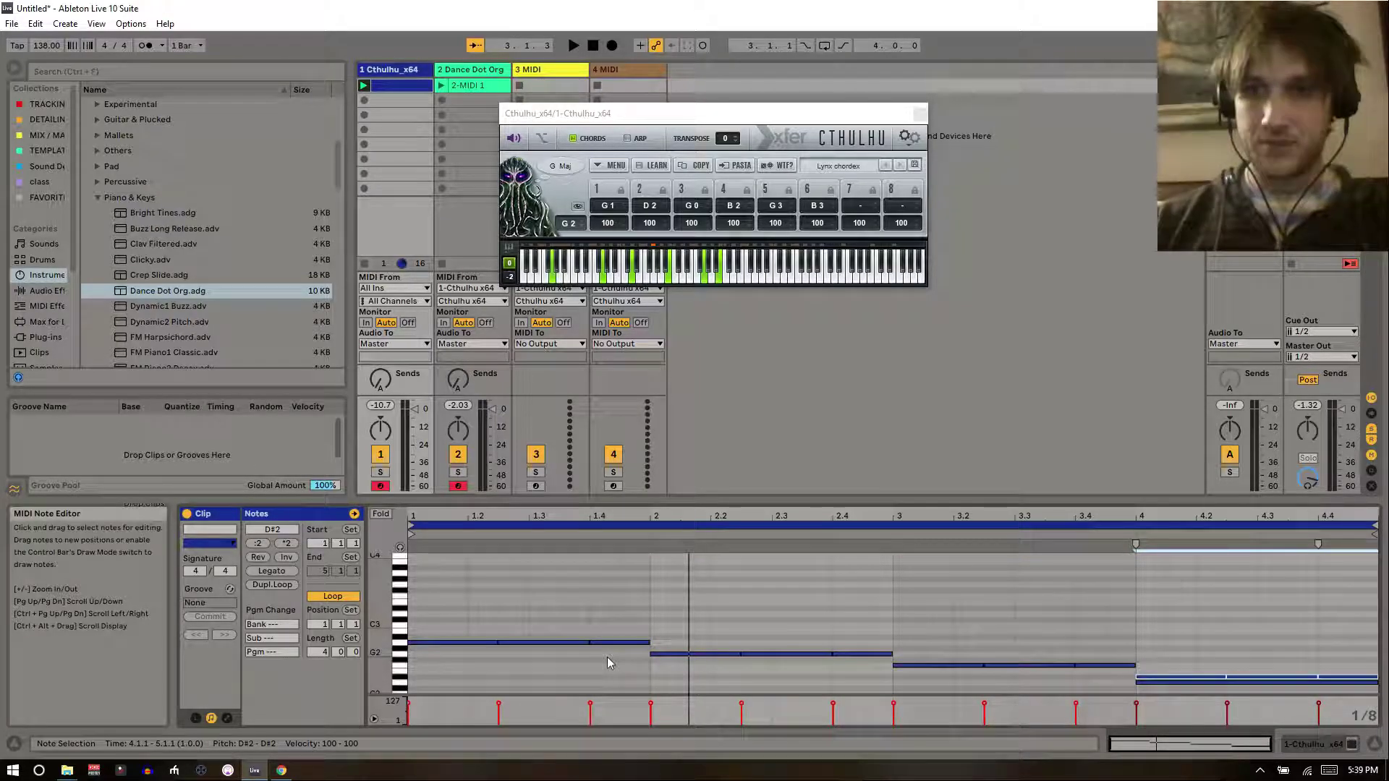
- Audition the new rhythm, and record Cthulhu's chord output into track 2's second clip slot for four bars
key("space")
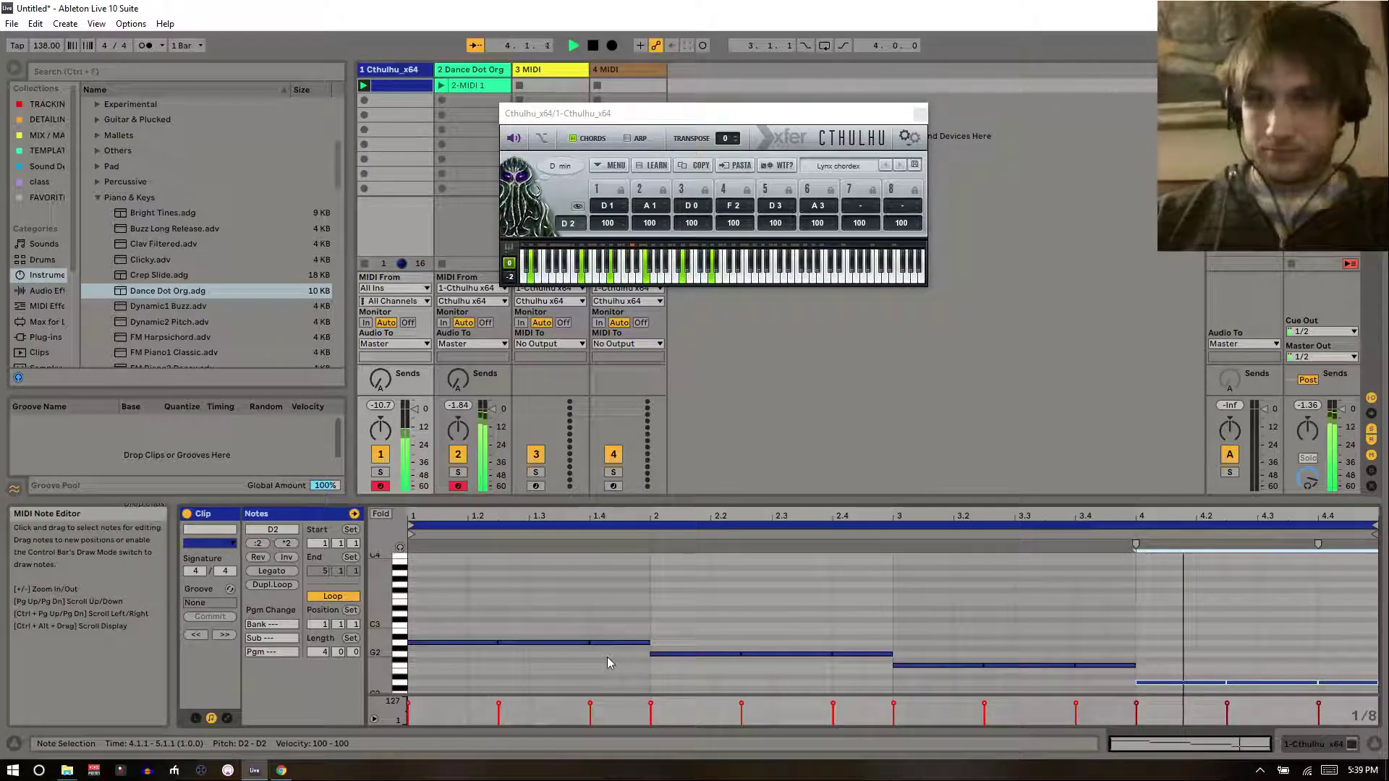
key("space")
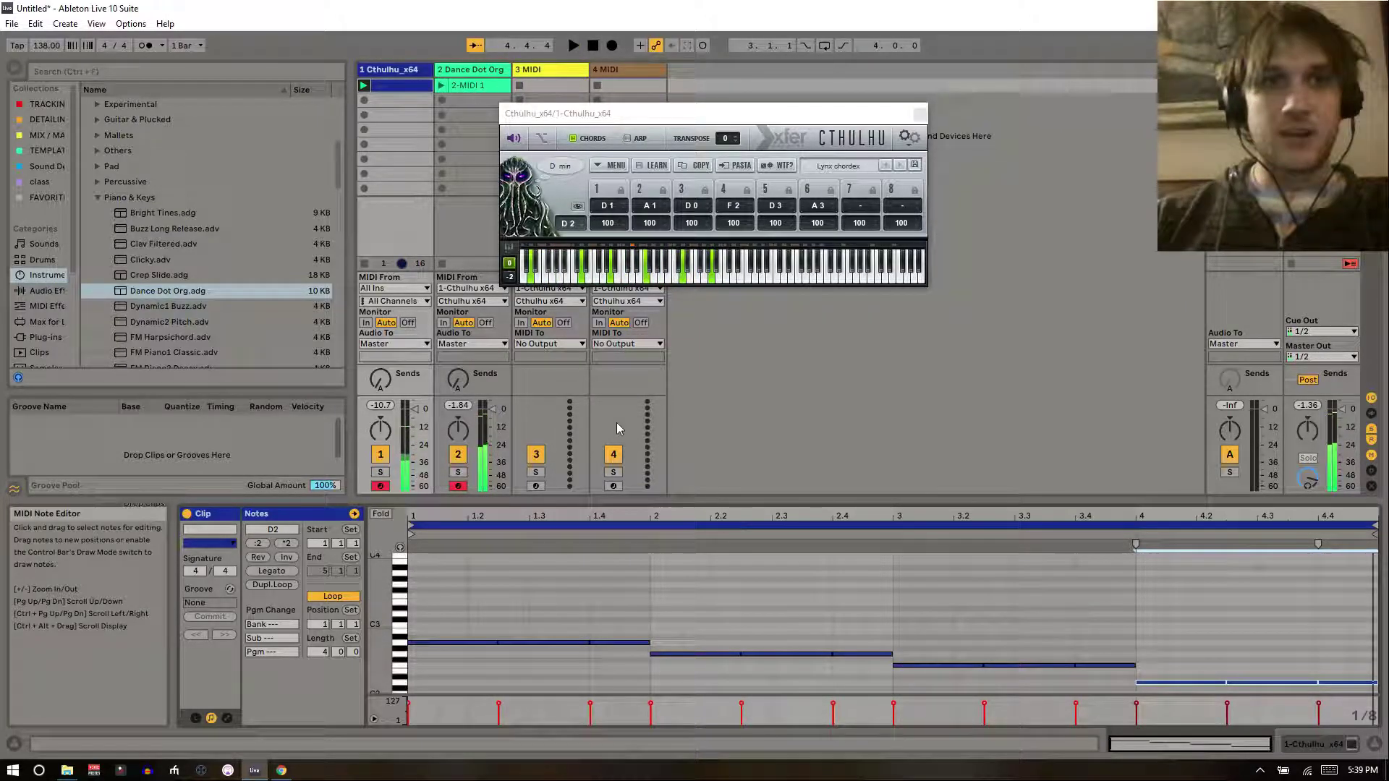
left_click(443, 100)
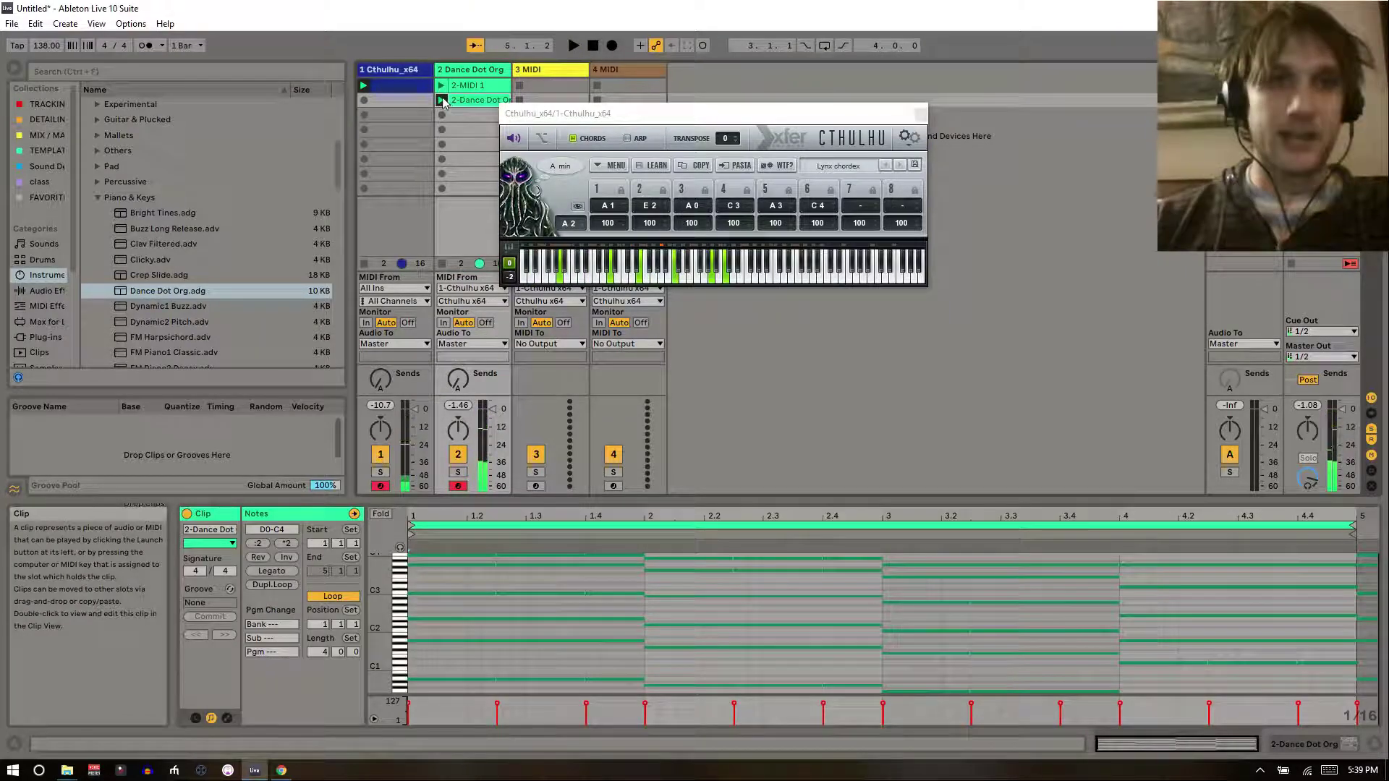
- In track 1's clip, transpose the middle note of bar 1 up an octave to A3
left_click(416, 89)
left_click_drag(526, 619, 506, 656)
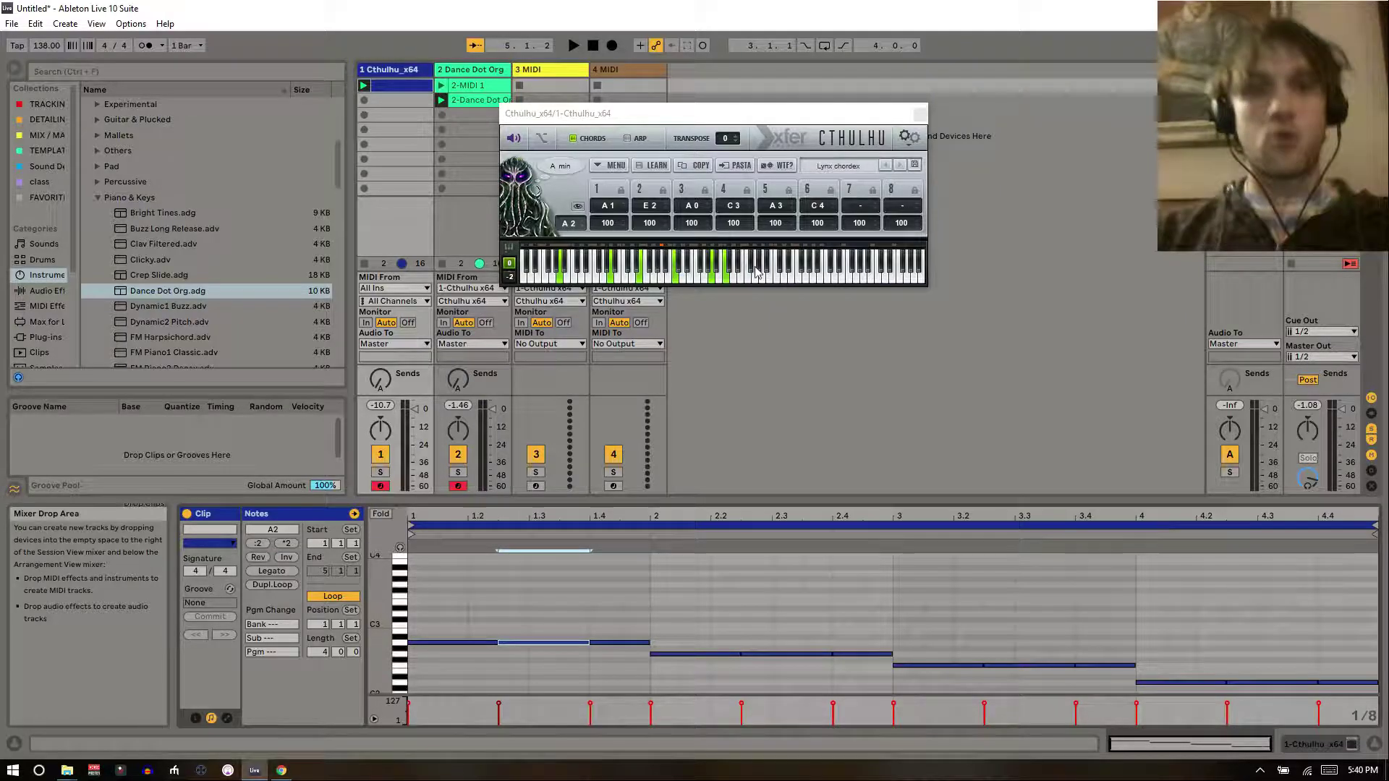
key("shift+Up")
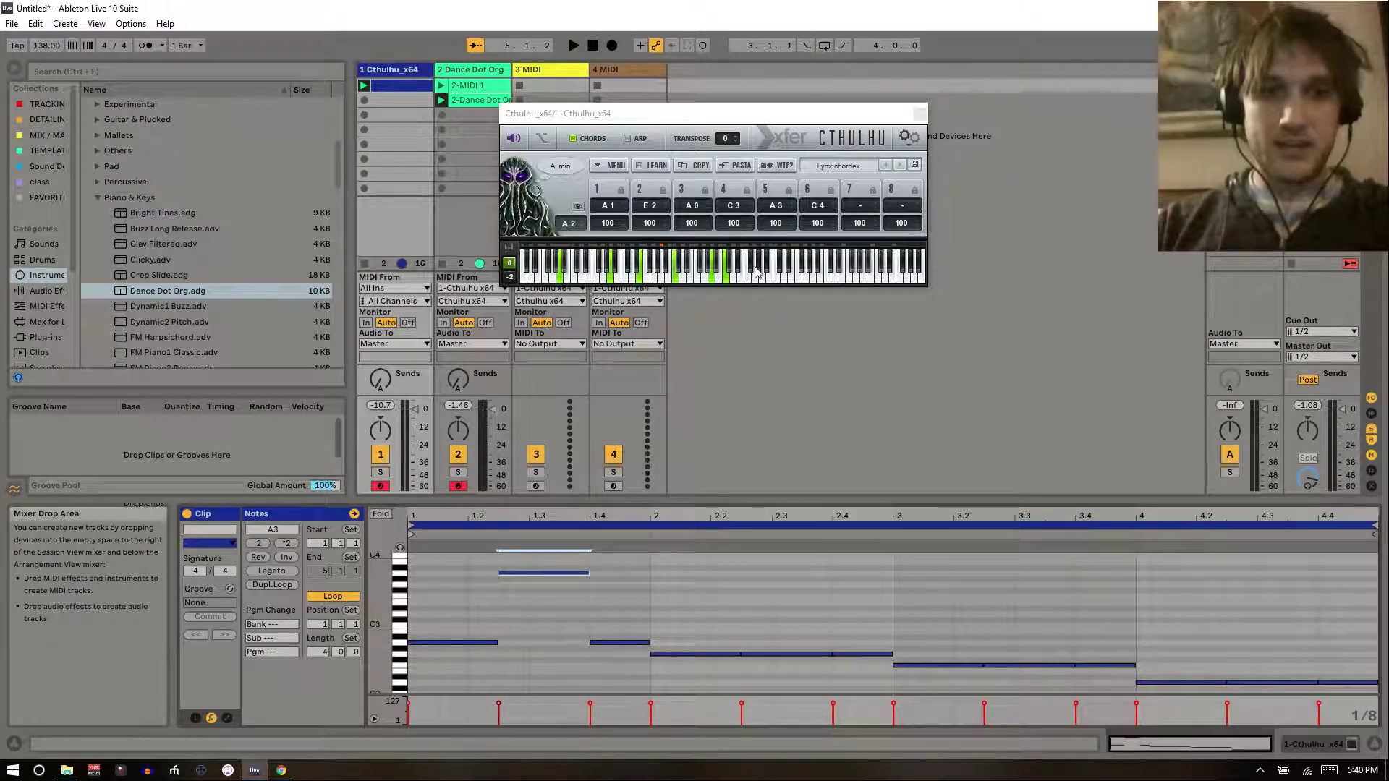
- Transpose bar 2's middle note down an octave to G1 and its last note up an octave to G3
left_click(775, 653)
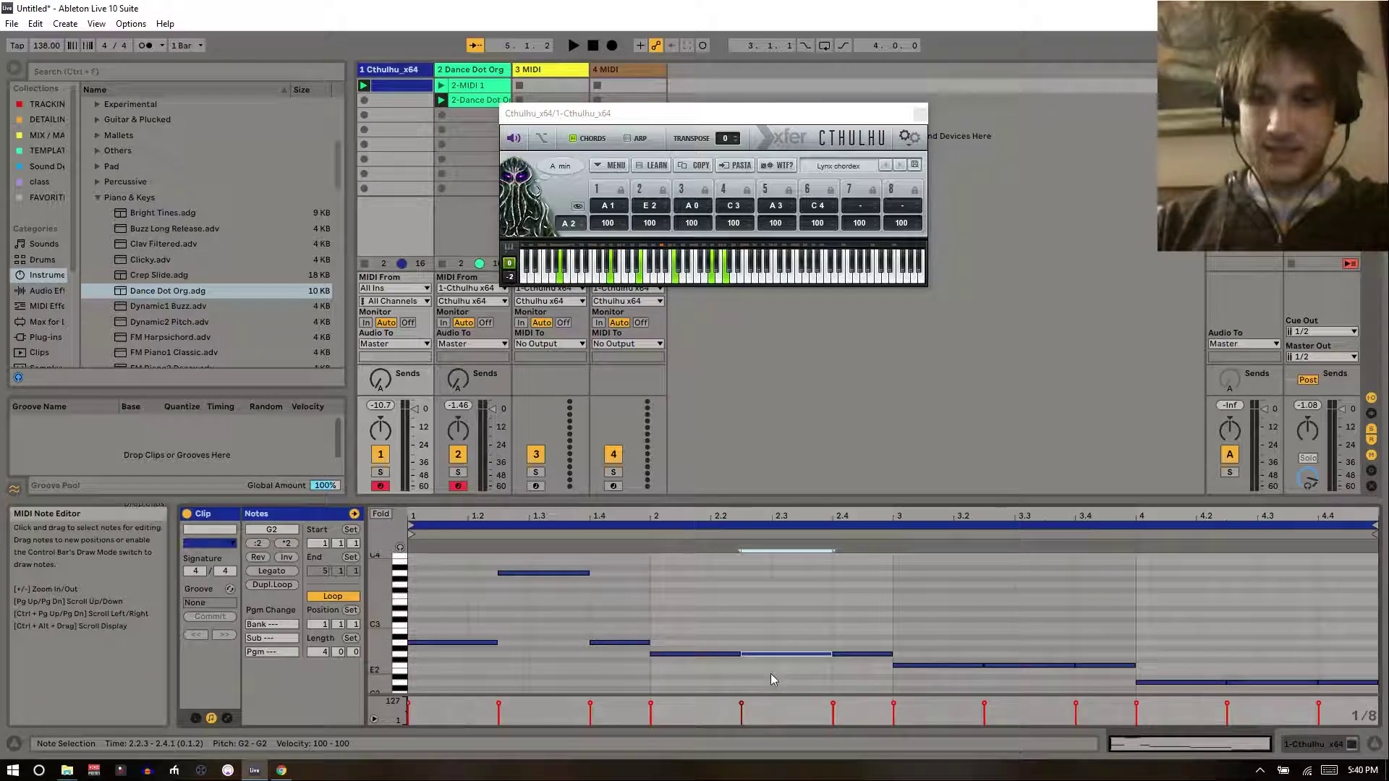
key("shift+Down")
left_click(838, 618)
key("shift+Up")
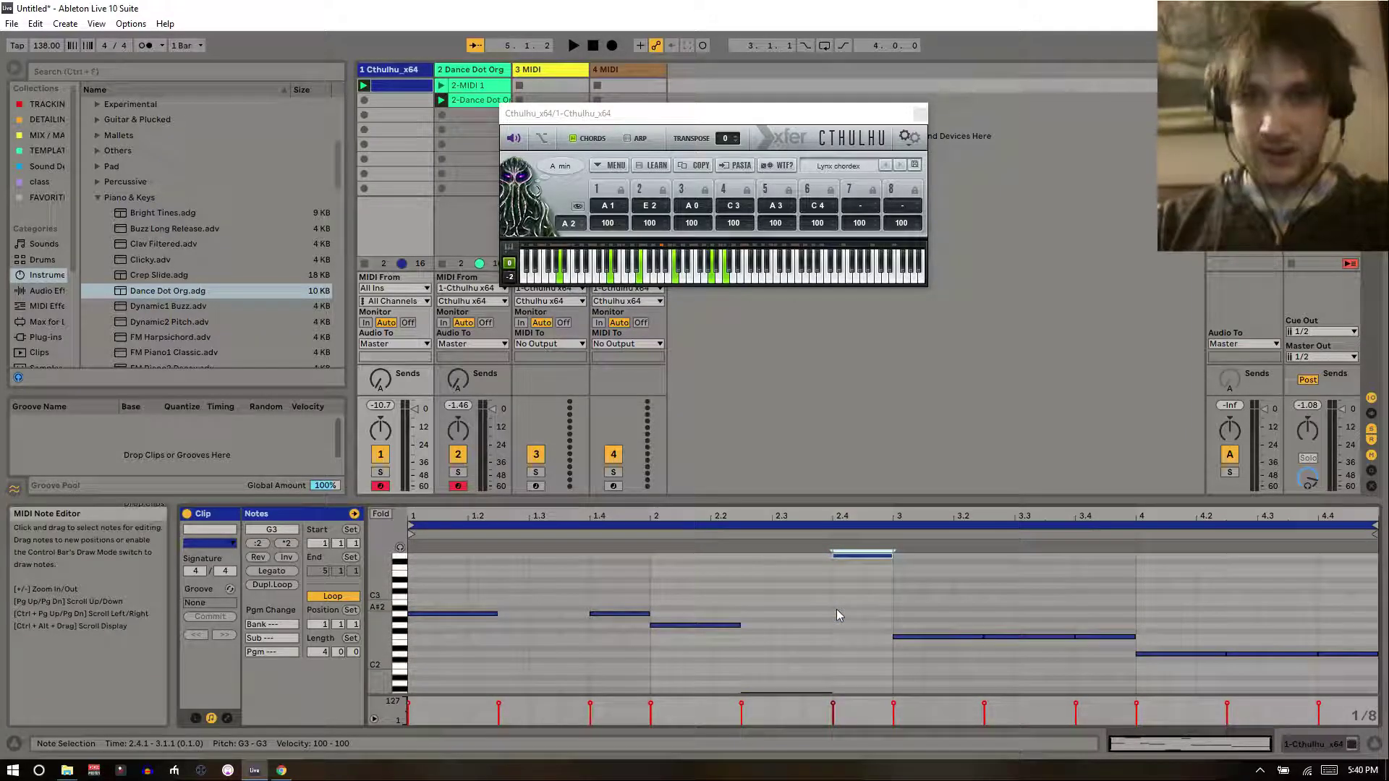
- Shift bar 3's middle note upward by octaves, and raise the bar's last note one octave
left_click(1041, 636)
key("shift+Down")
key("shift+Down")
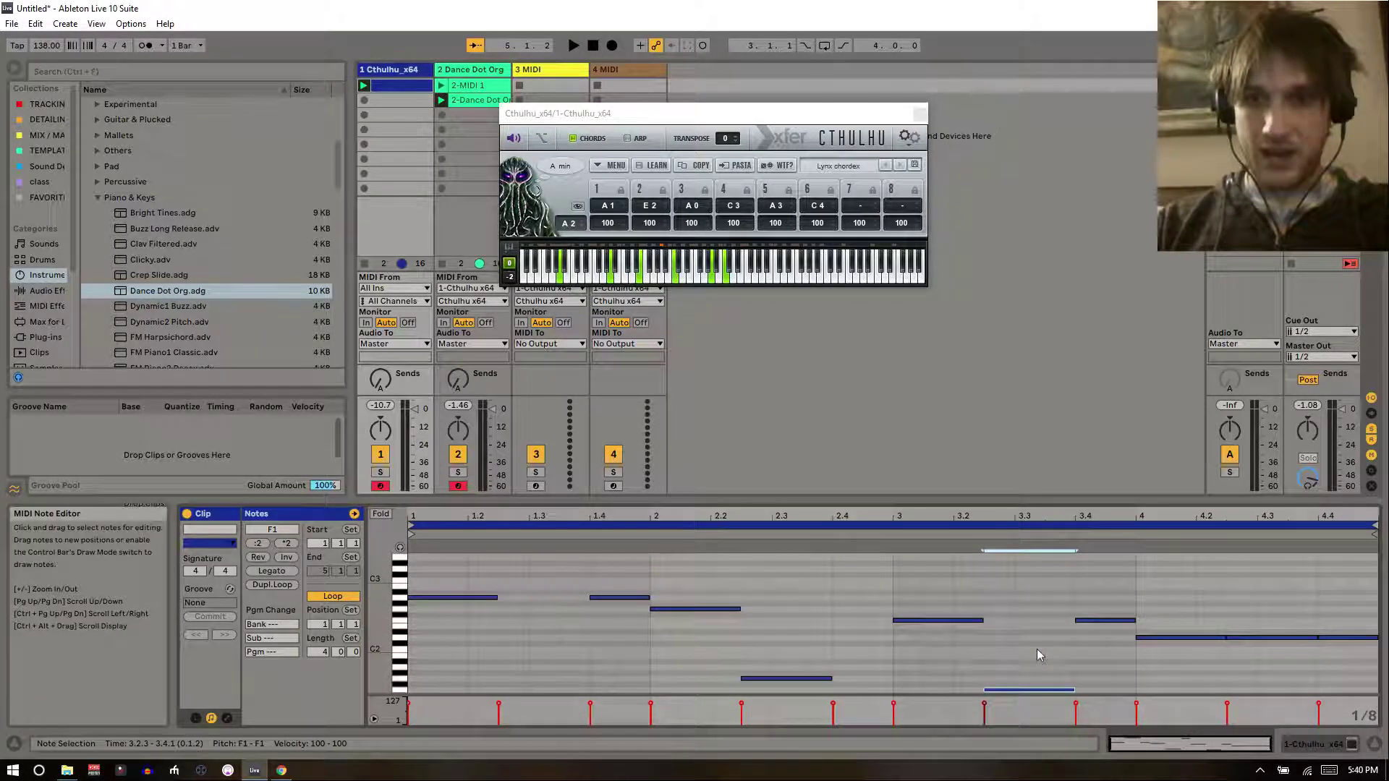
scroll(1117, 644, "up", 3)
left_click(1107, 619)
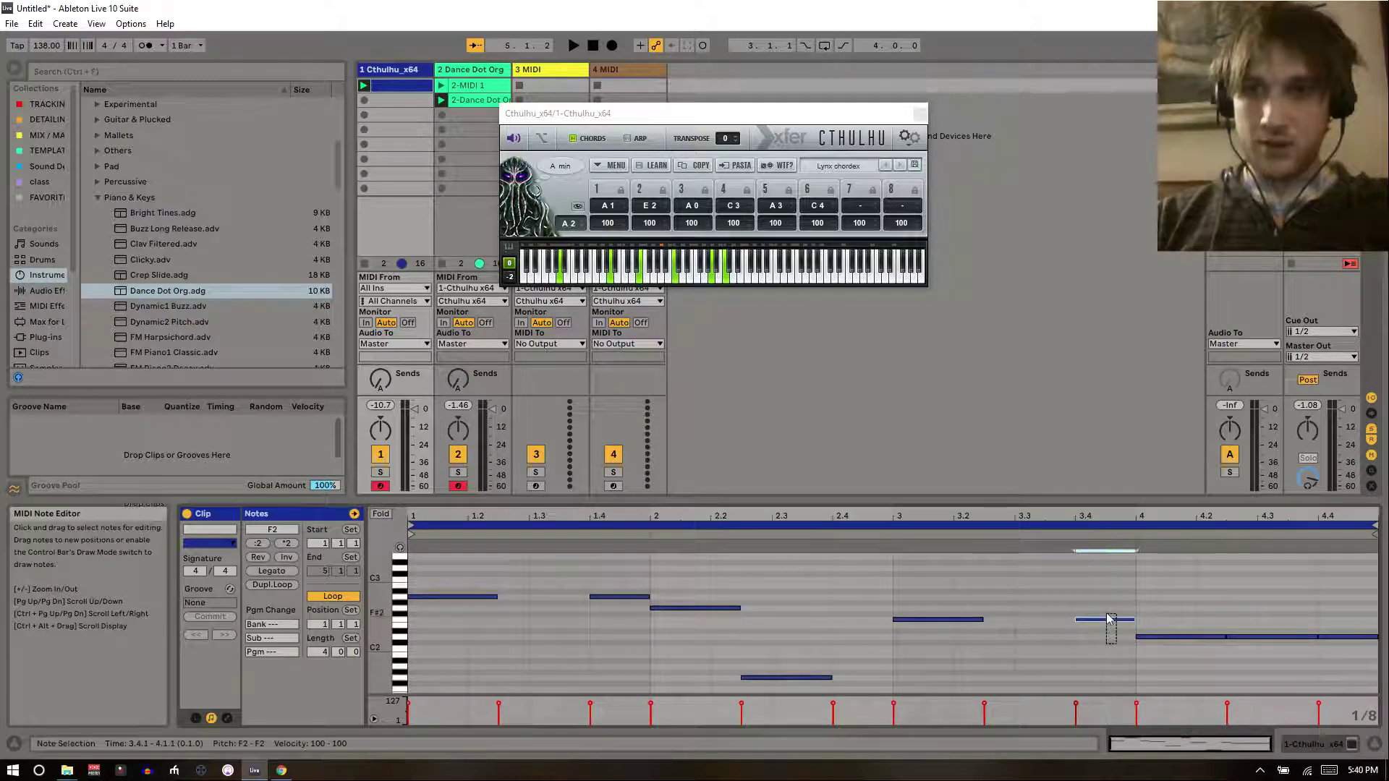
key("shift+Up")
- Transpose bar 4's middle note down an octave to D1 and its last note up an octave to D3
left_click_drag(1262, 619, 1255, 651)
key("shift+Right")
key("shift+Left")
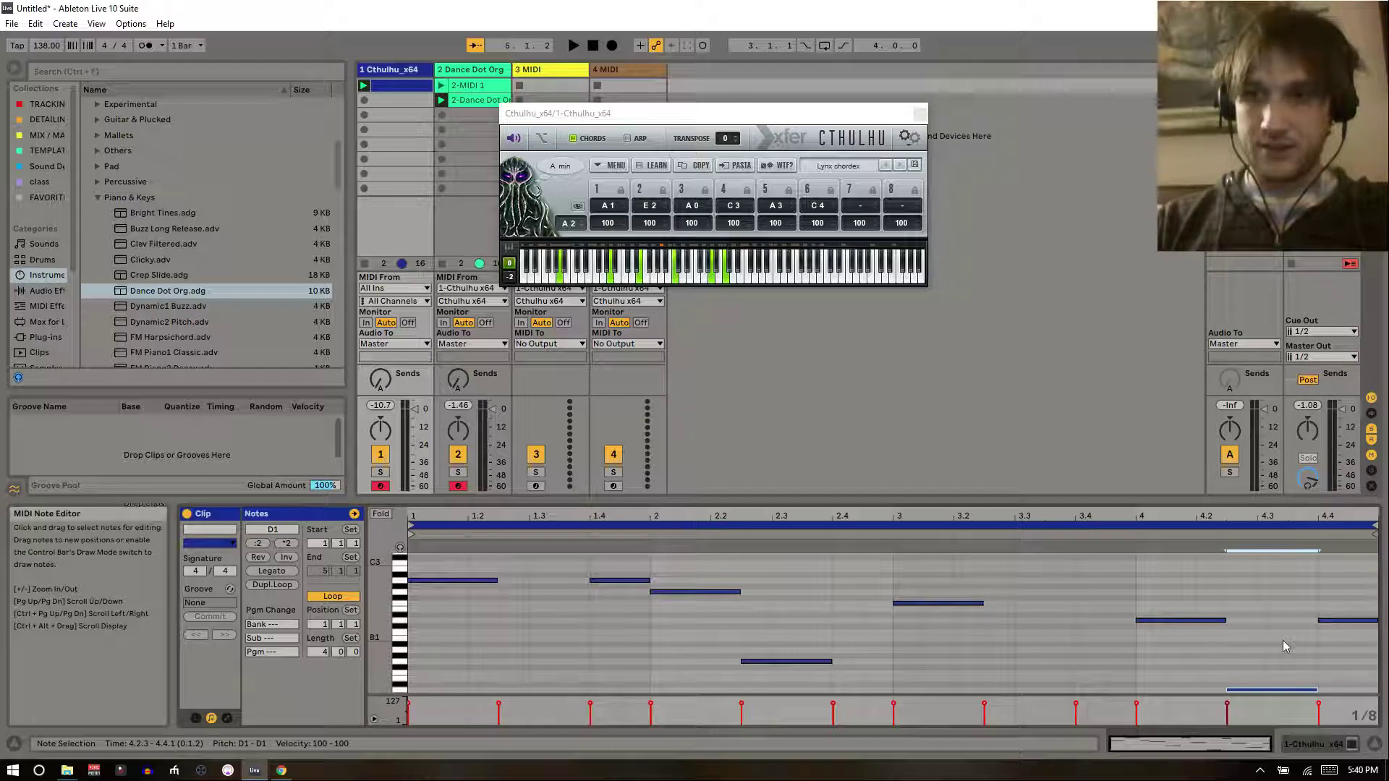
left_click(1338, 620)
key("shift+Up")
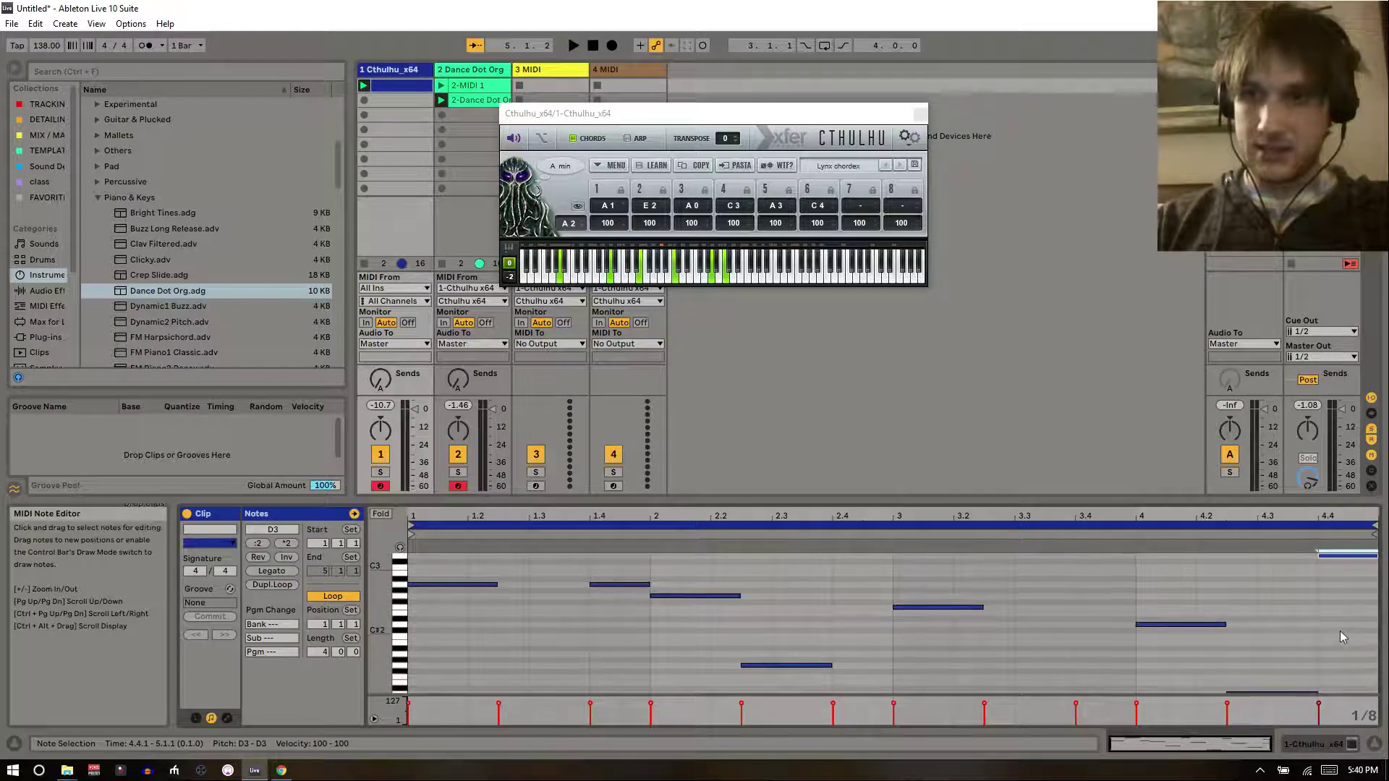
- Record Cthulhu's chord output into track 2's third clip slot for four bars, and extend the clip's last chord to its end
left_click(441, 114)
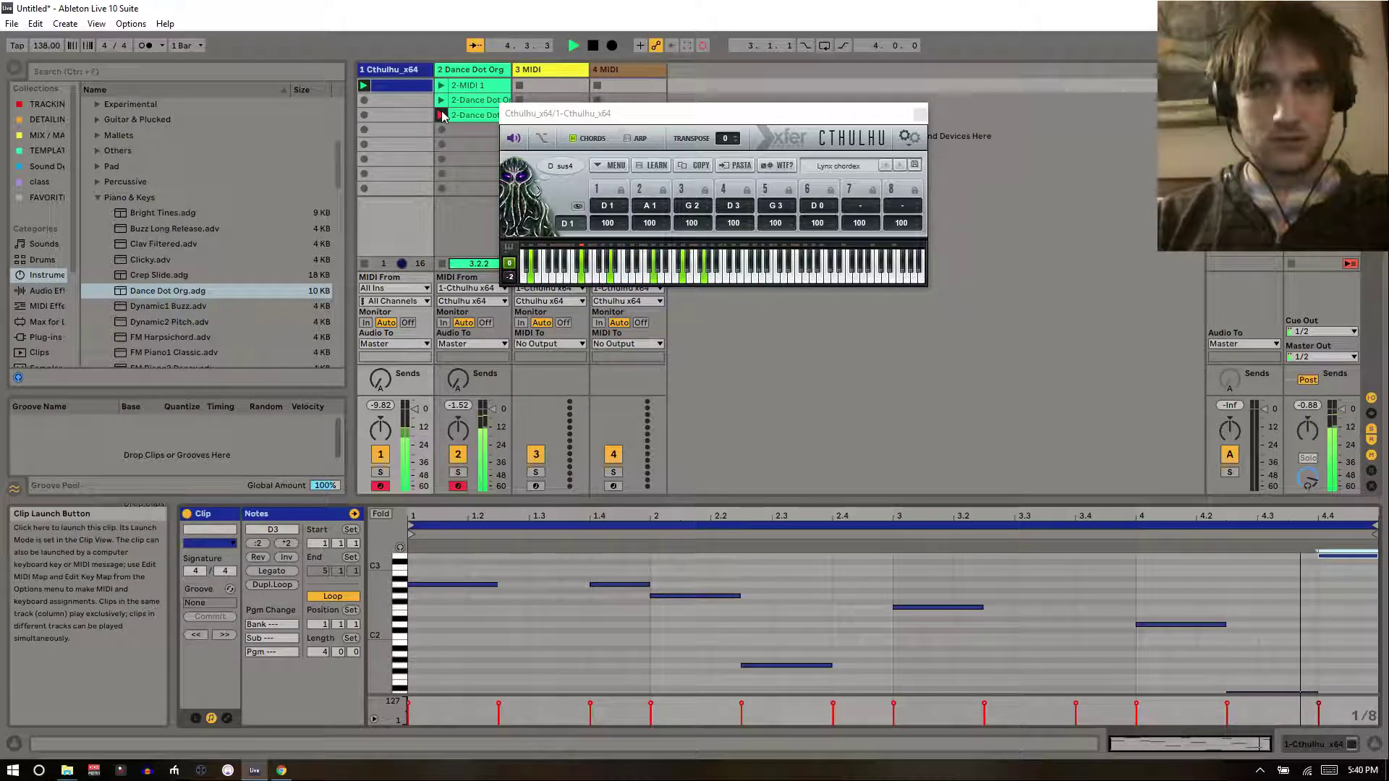
key("space")
left_click(459, 116)
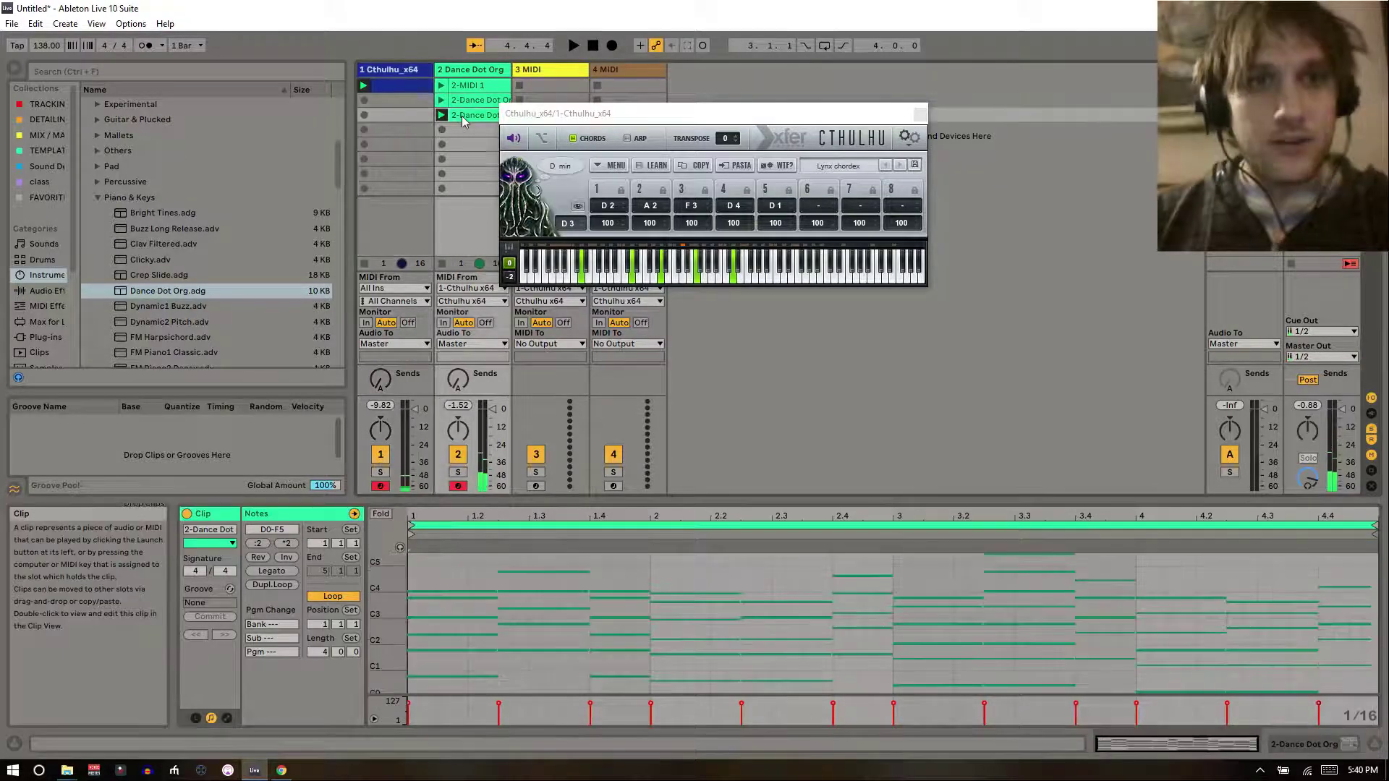
left_click_drag(1322, 549, 1361, 669)
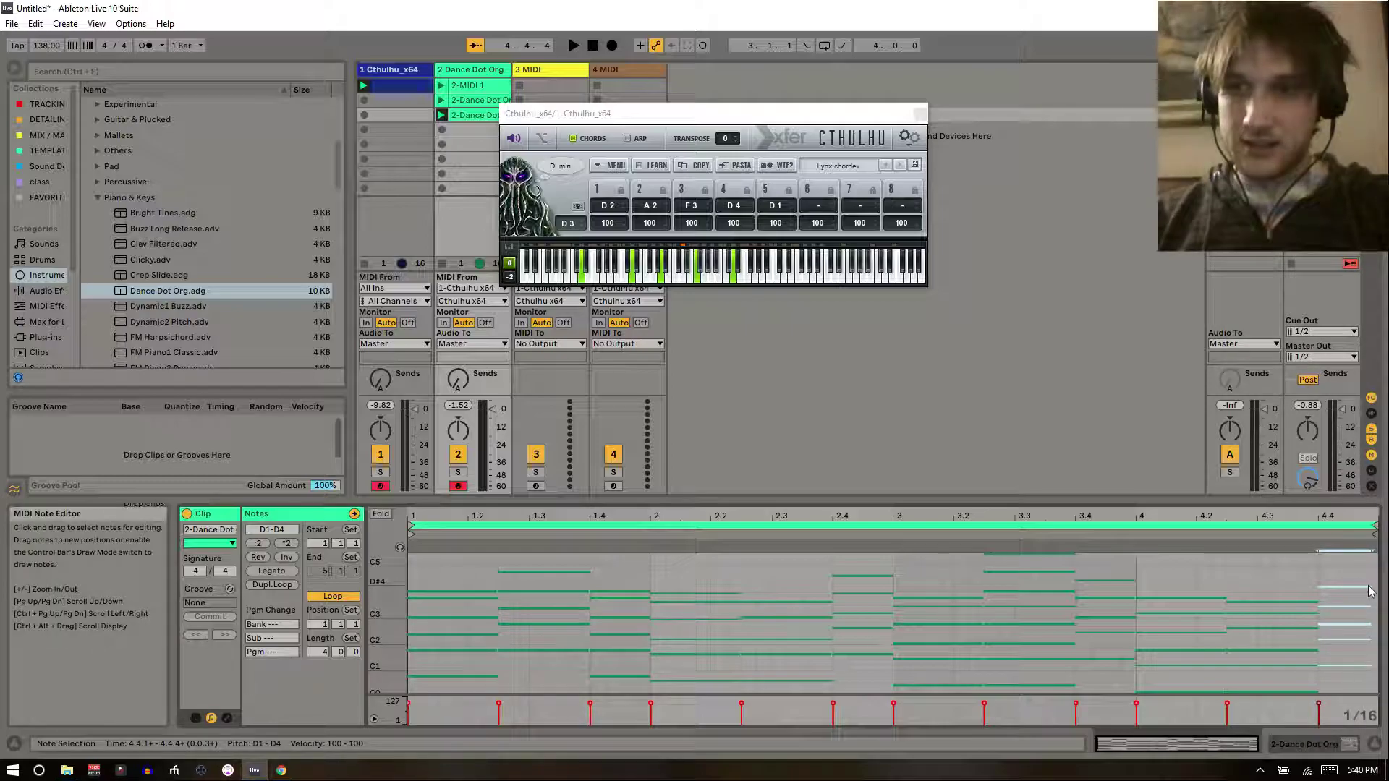
left_click_drag(1369, 587, 1376, 588)
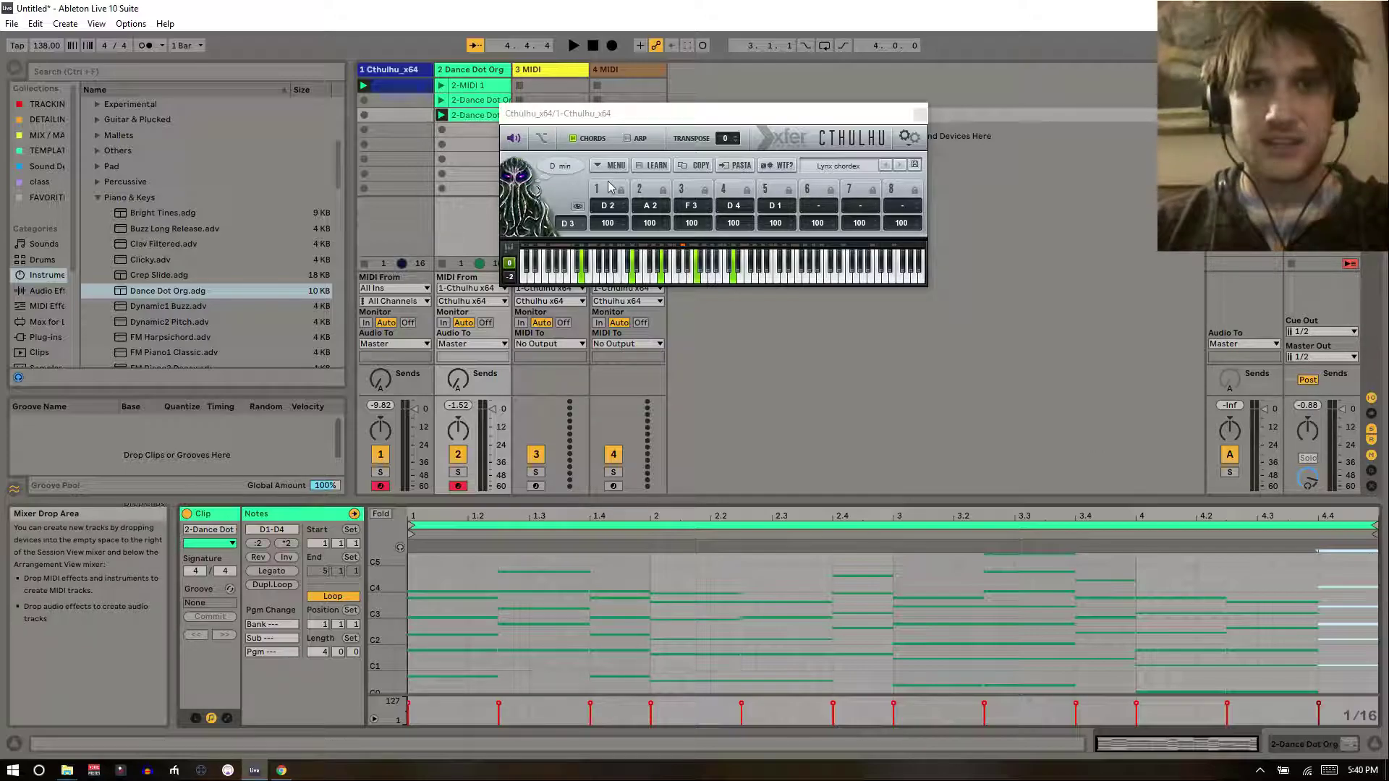
- In Cthulhu, paste the A minor chord onto the empty A7 trigger key and replace its C4 with E4
left_click(676, 281)
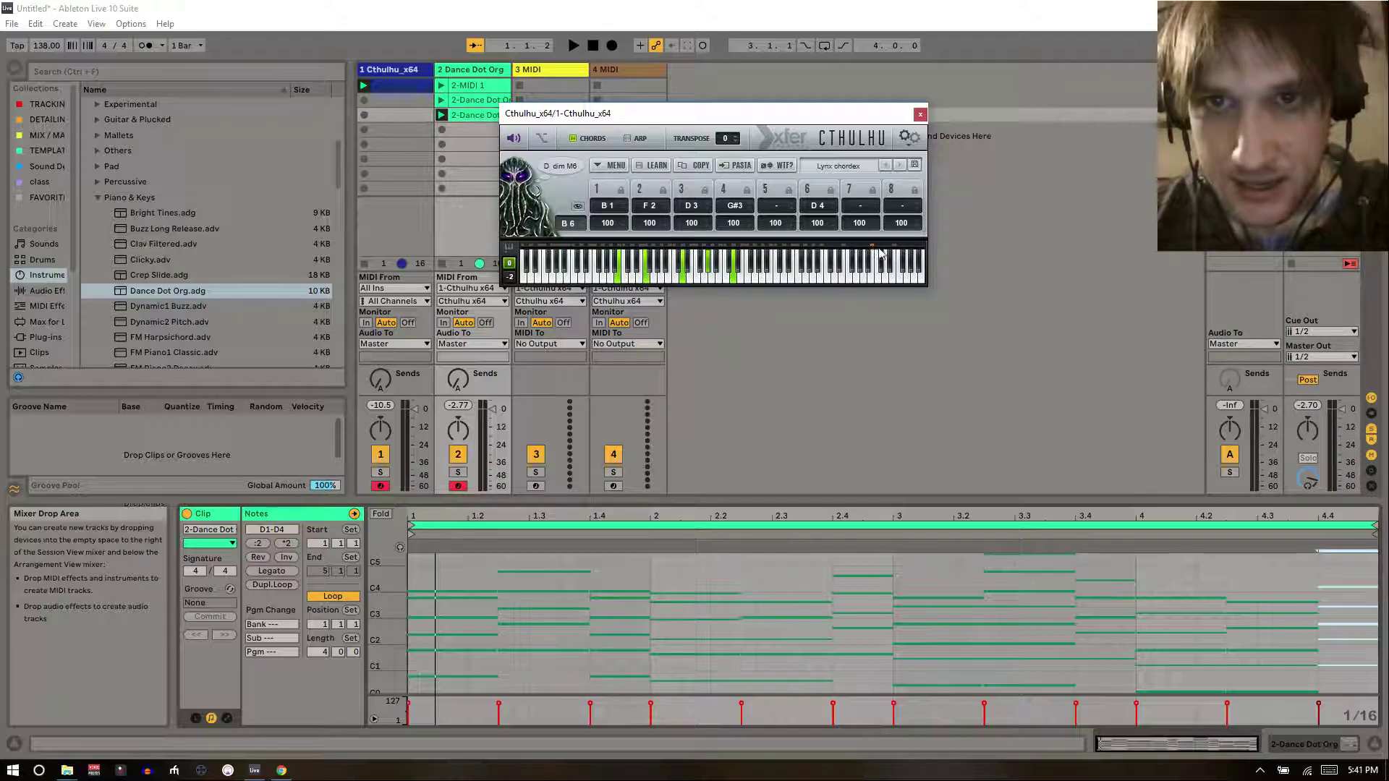
left_click(912, 246)
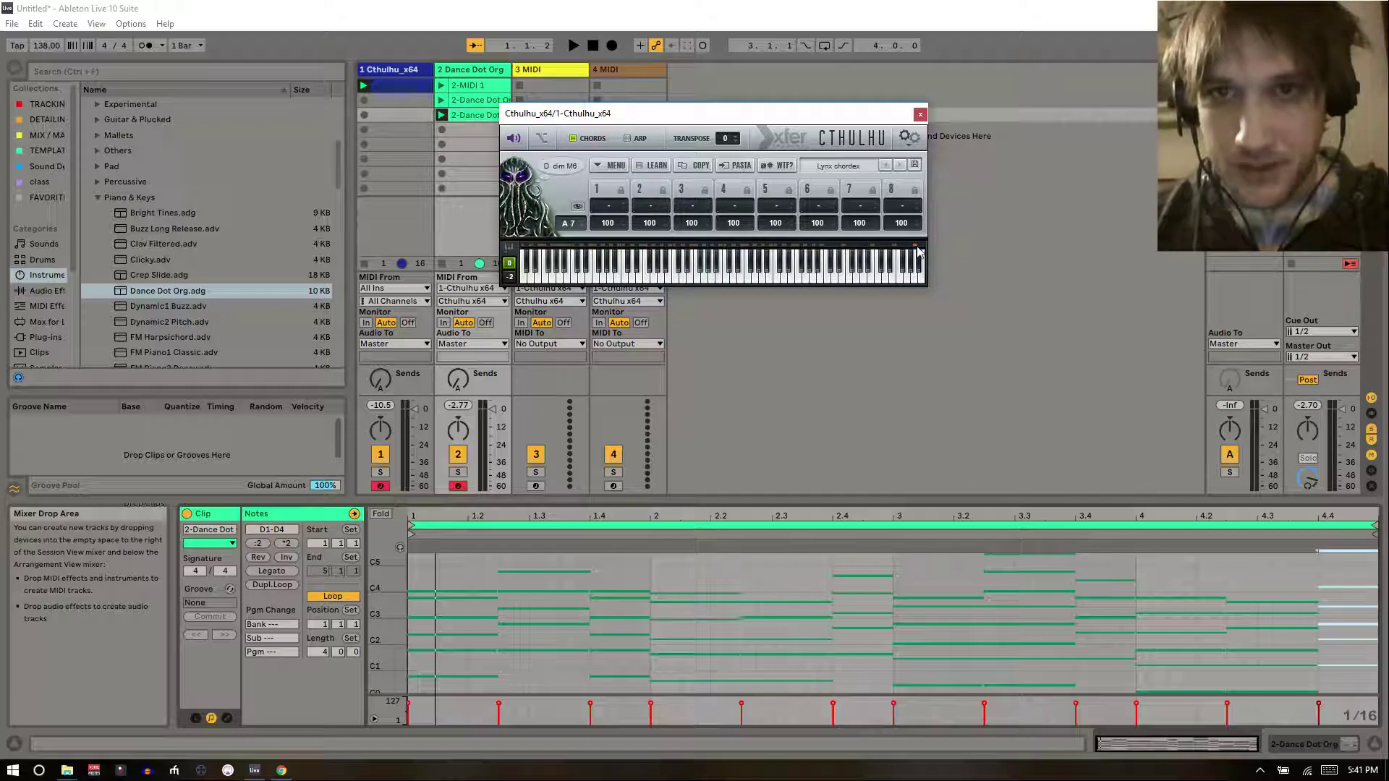
left_click(738, 168)
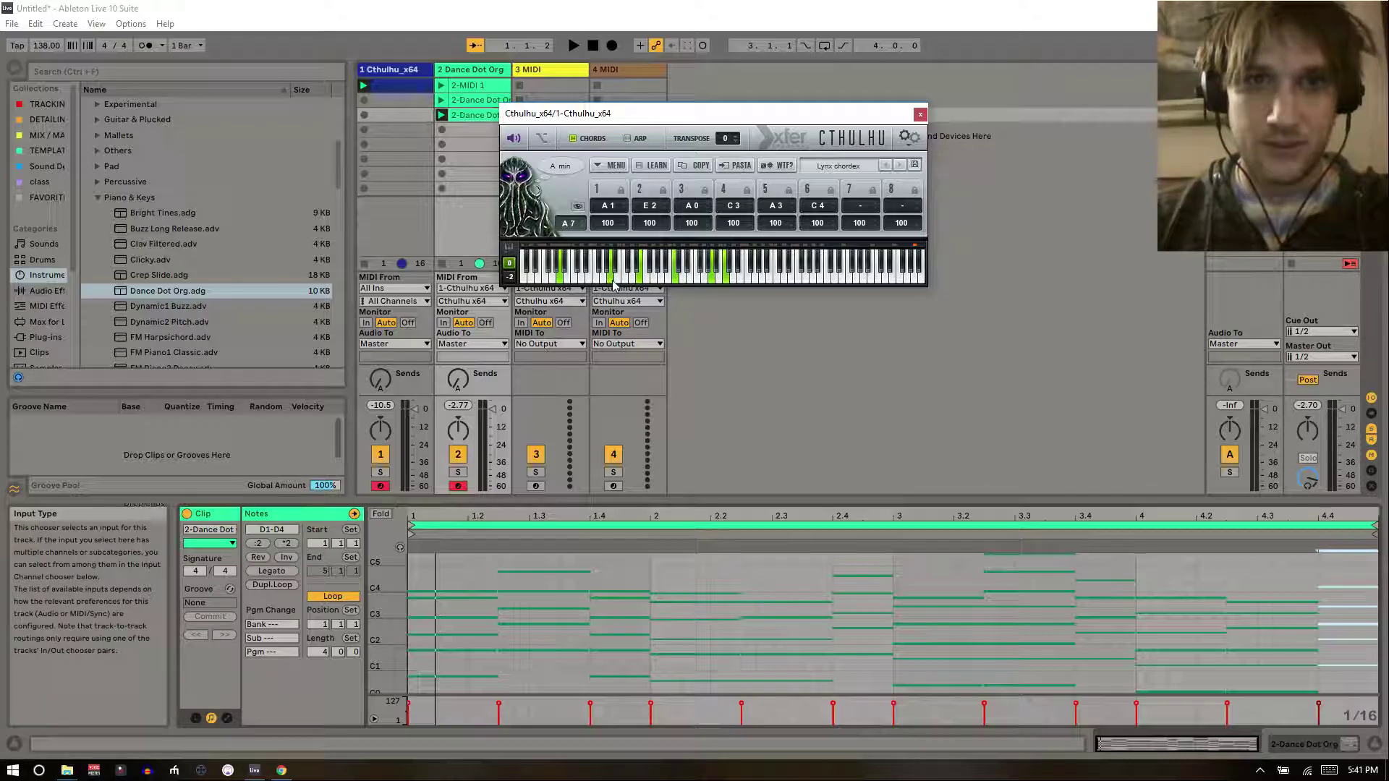
left_click(739, 278)
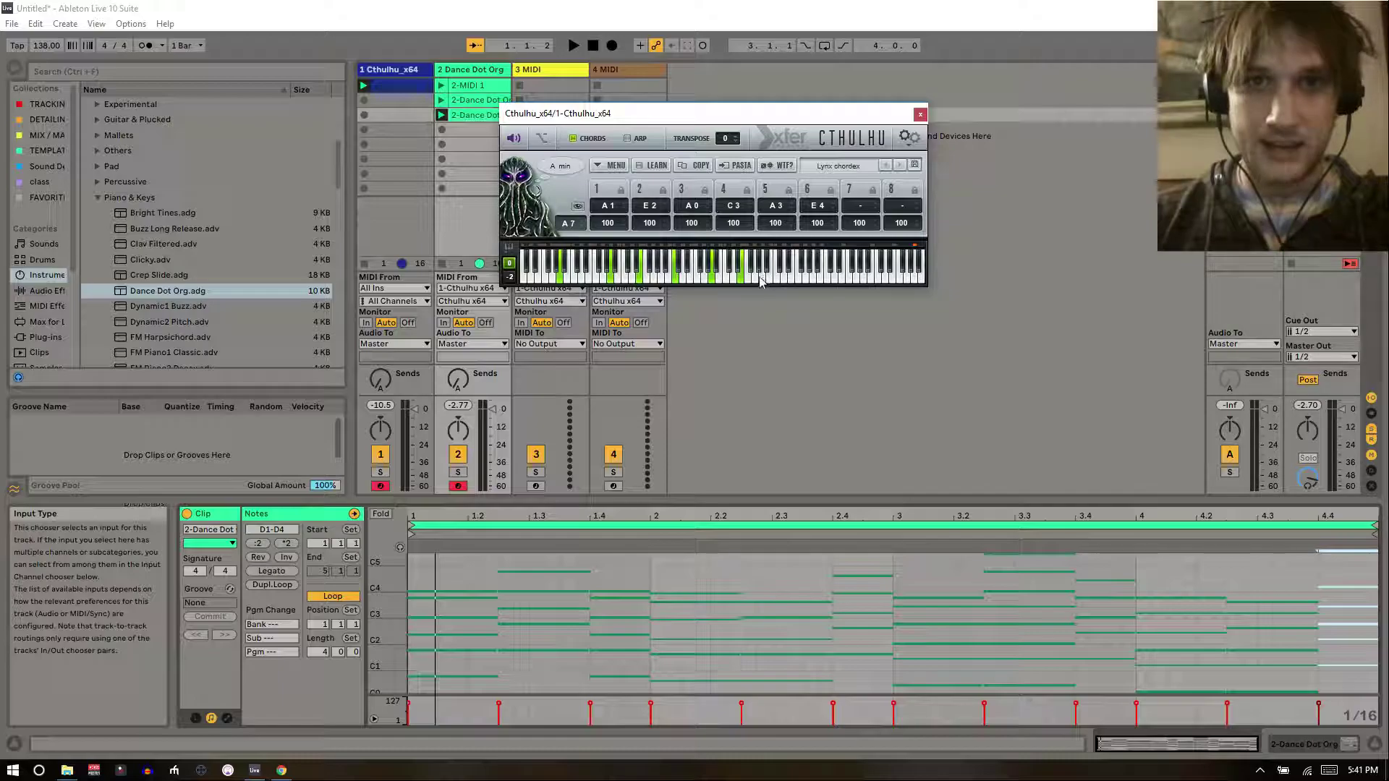
- Change the A7 chord's A3 to F3 in Cthulhu, and transpose the trigger clip's note at 1.4 up five octaves to A7
left_click(698, 278)
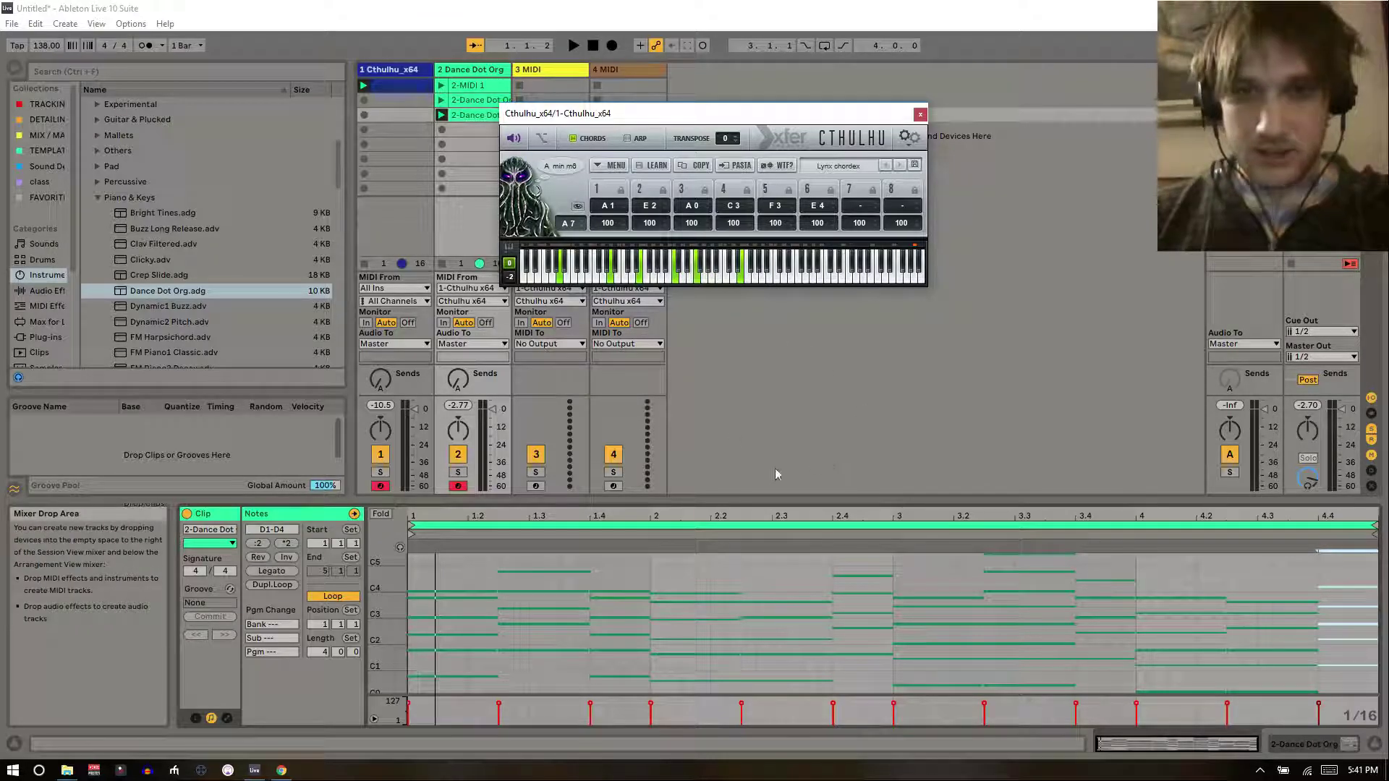
left_click(398, 87)
scroll(582, 609, "up", 5)
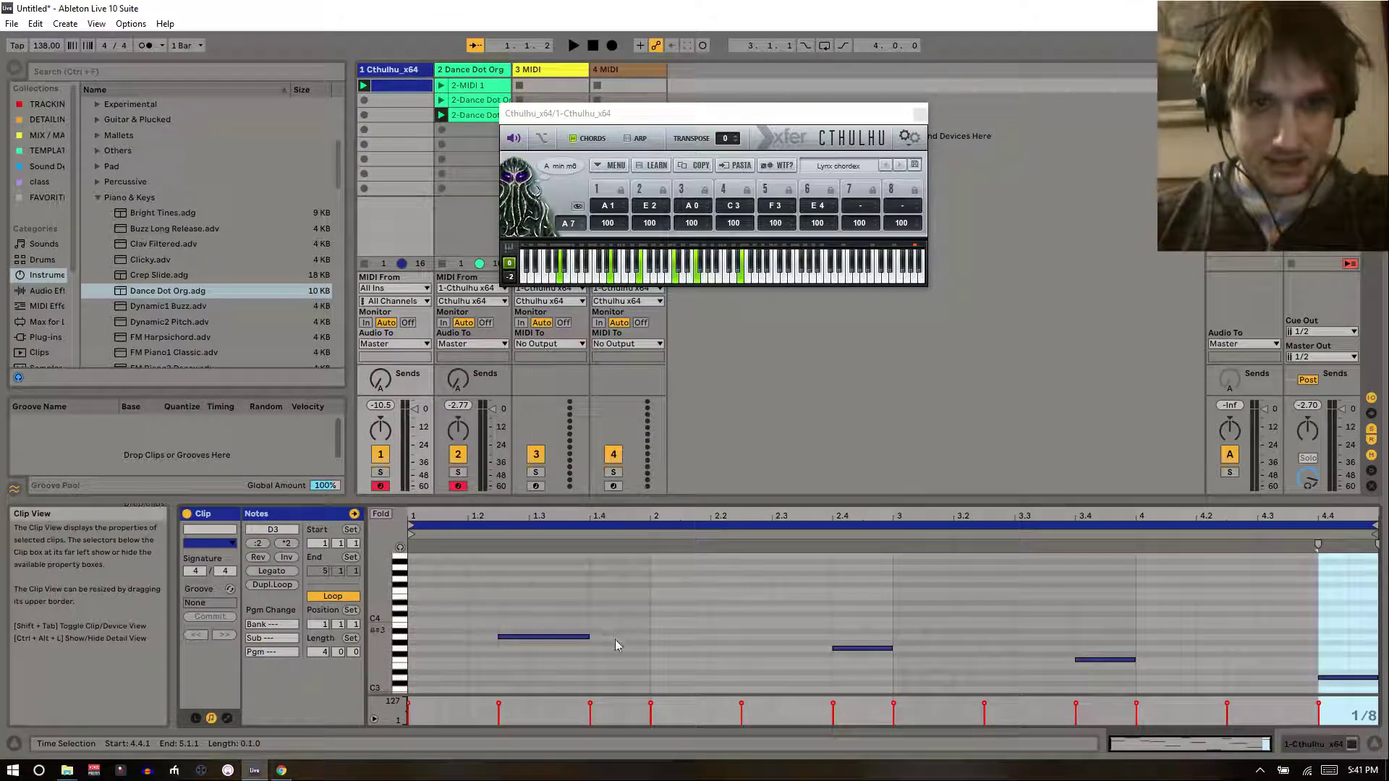
left_click(614, 651)
scroll(628, 667, "down", 4)
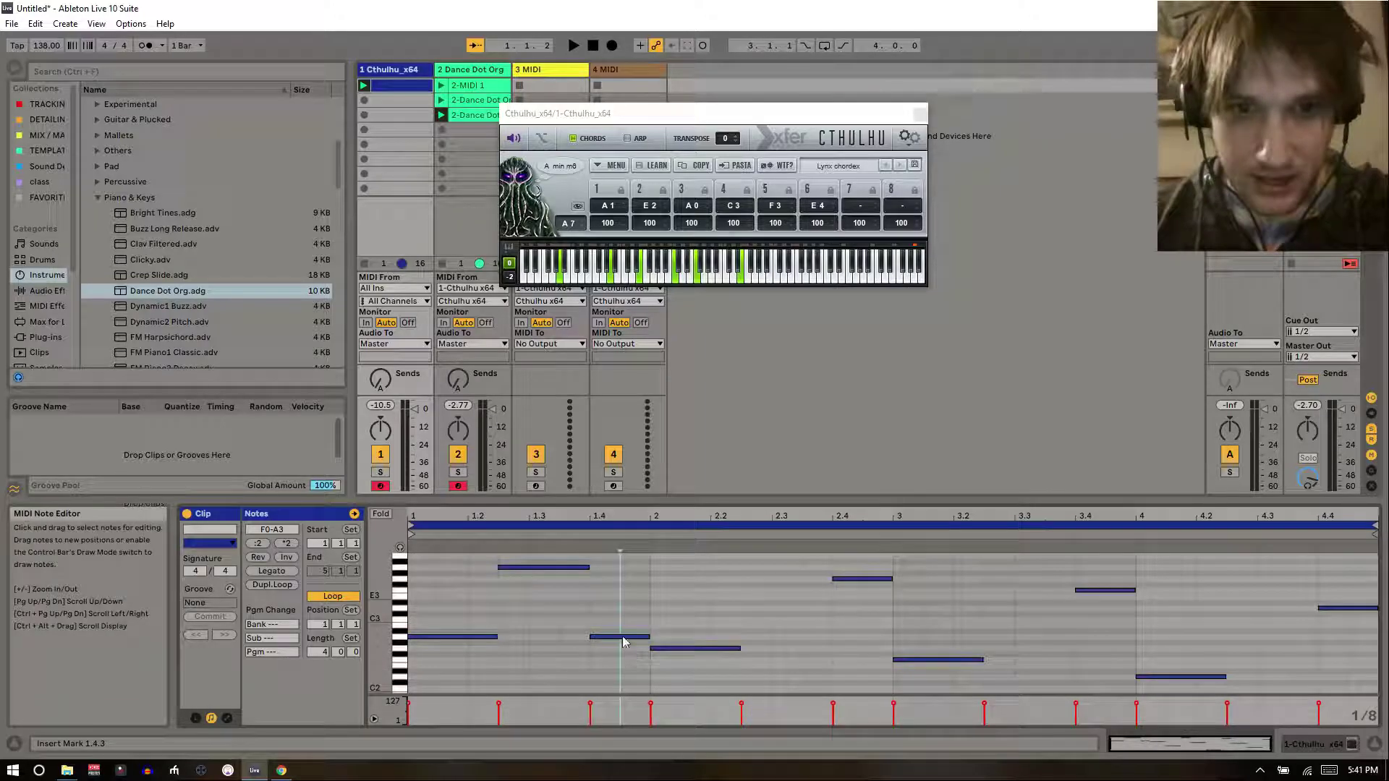
left_click(621, 637)
key("shift+Up")
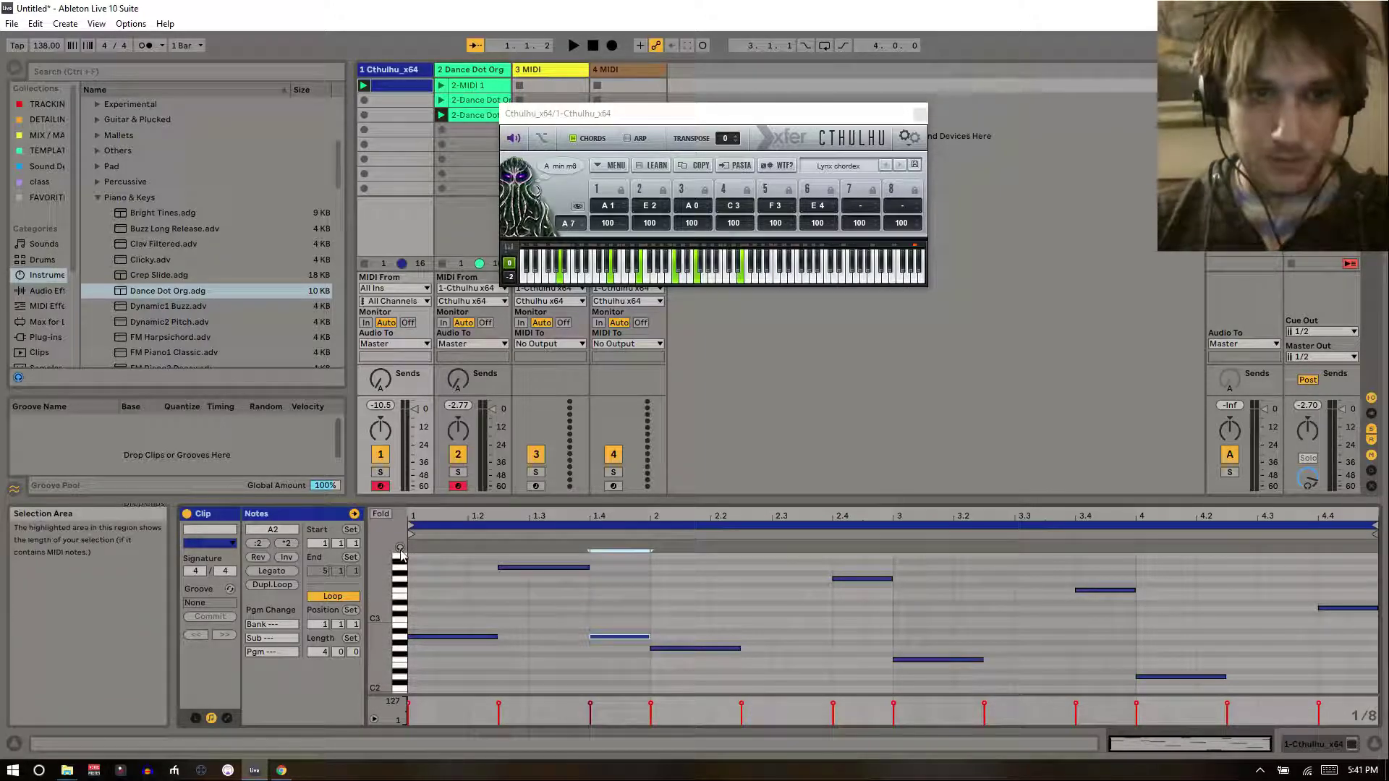
key("shift+Up")
key("shift+Up")
key("shift+Up")
key("shift+Up")
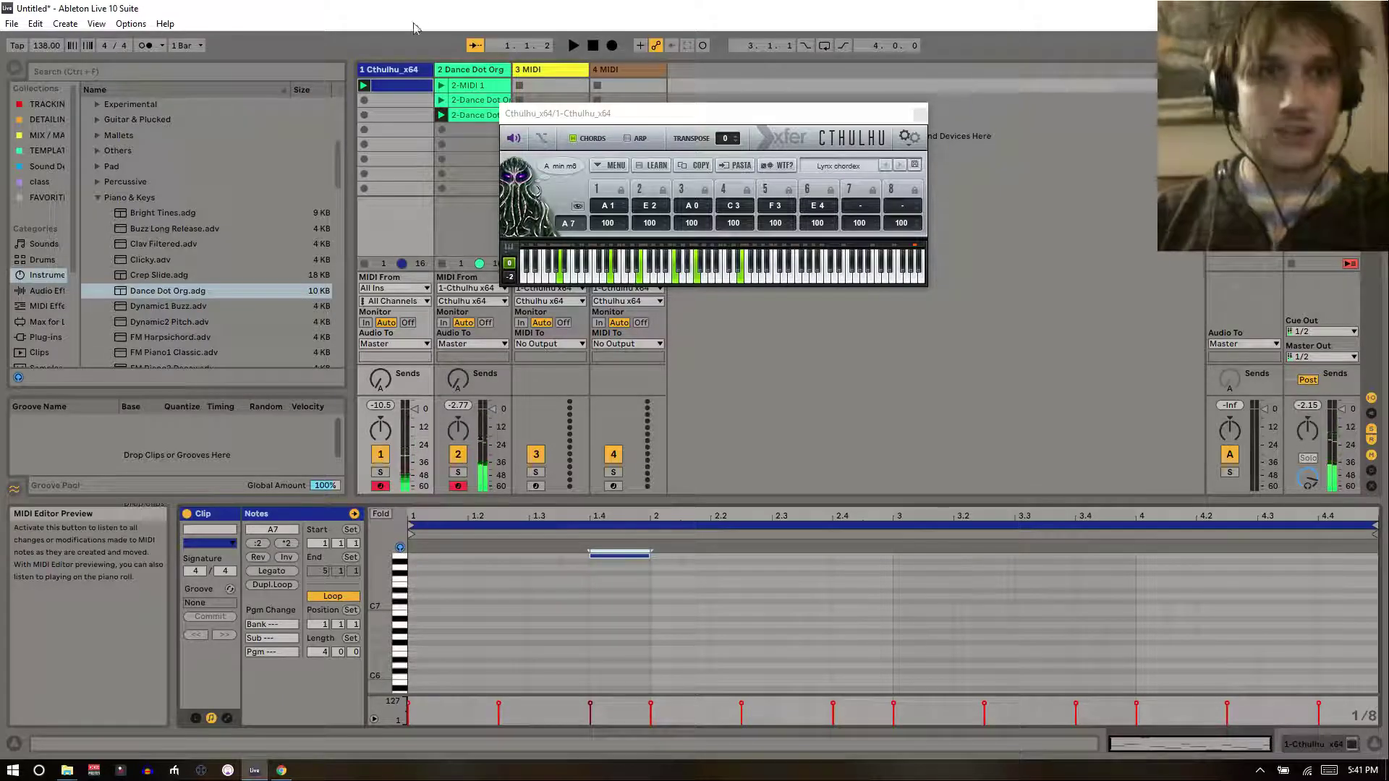
- Record a short test take into track 2's fourth clip slot, and replace F3 with E3 in Cthulhu's A7 chord
left_click(441, 130)
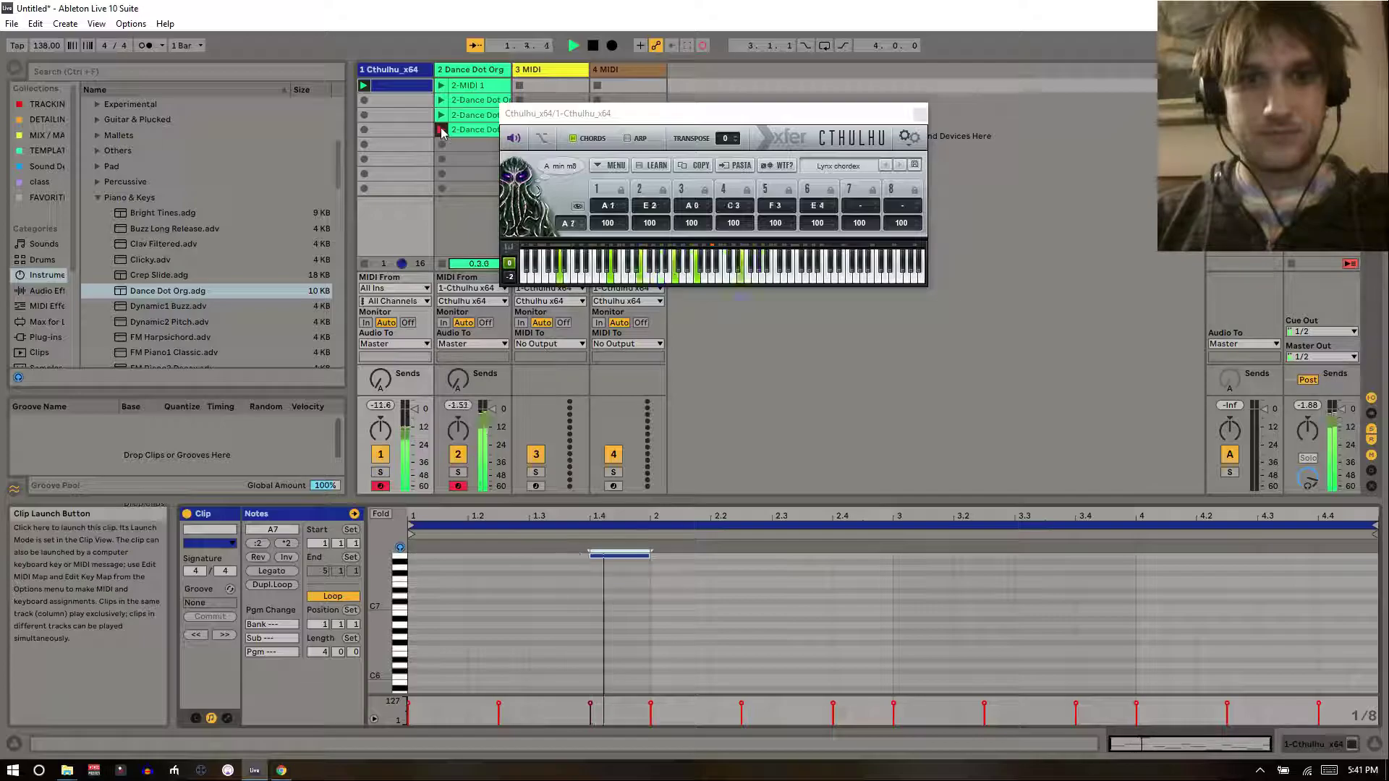
key("space")
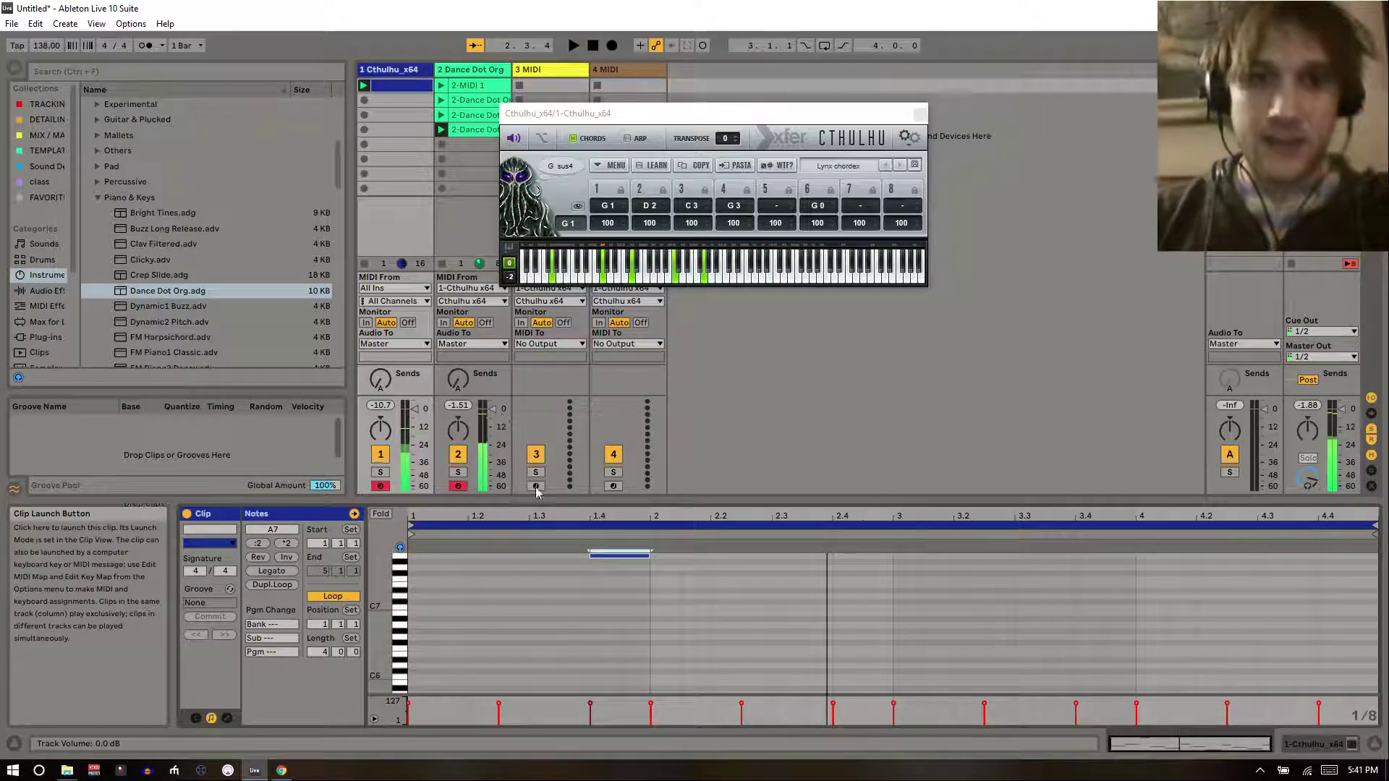
left_click(607, 554)
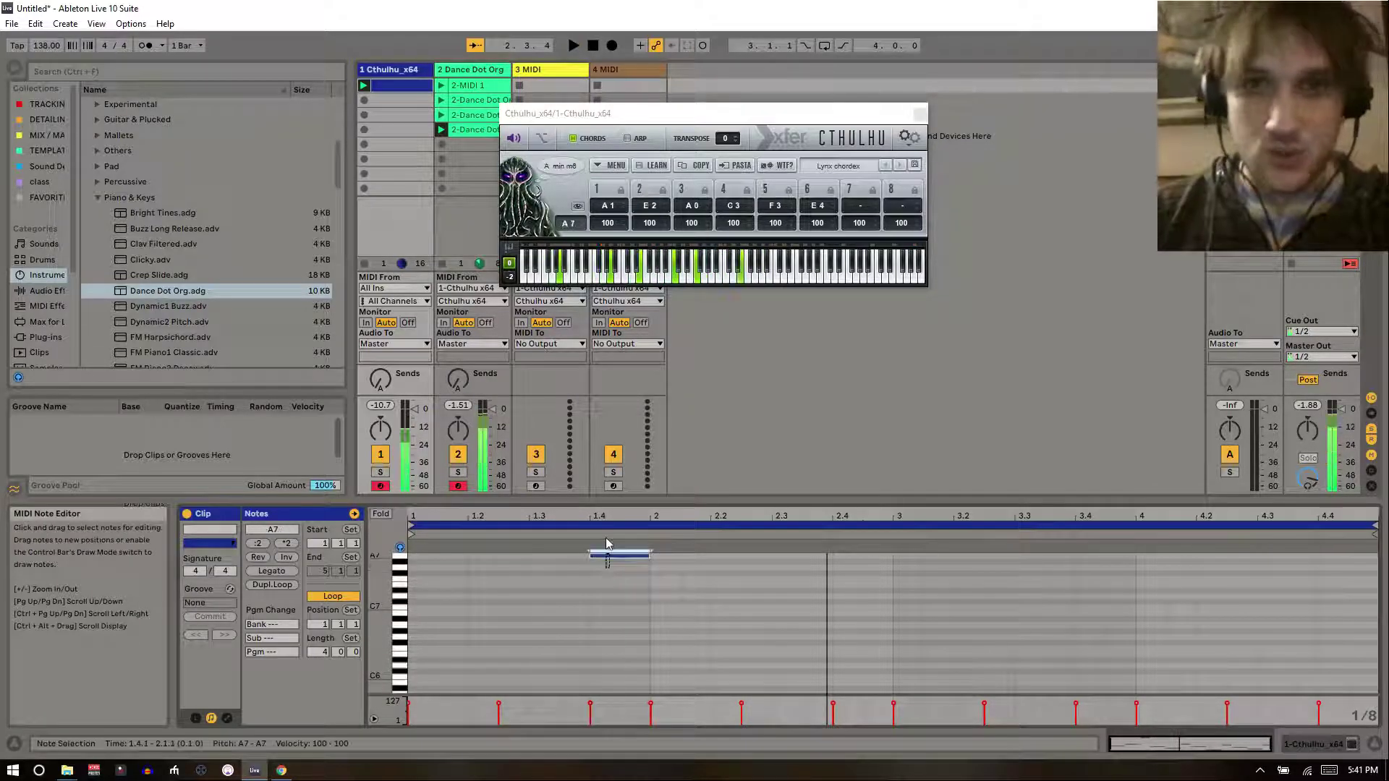
left_click(693, 281)
left_click(690, 281)
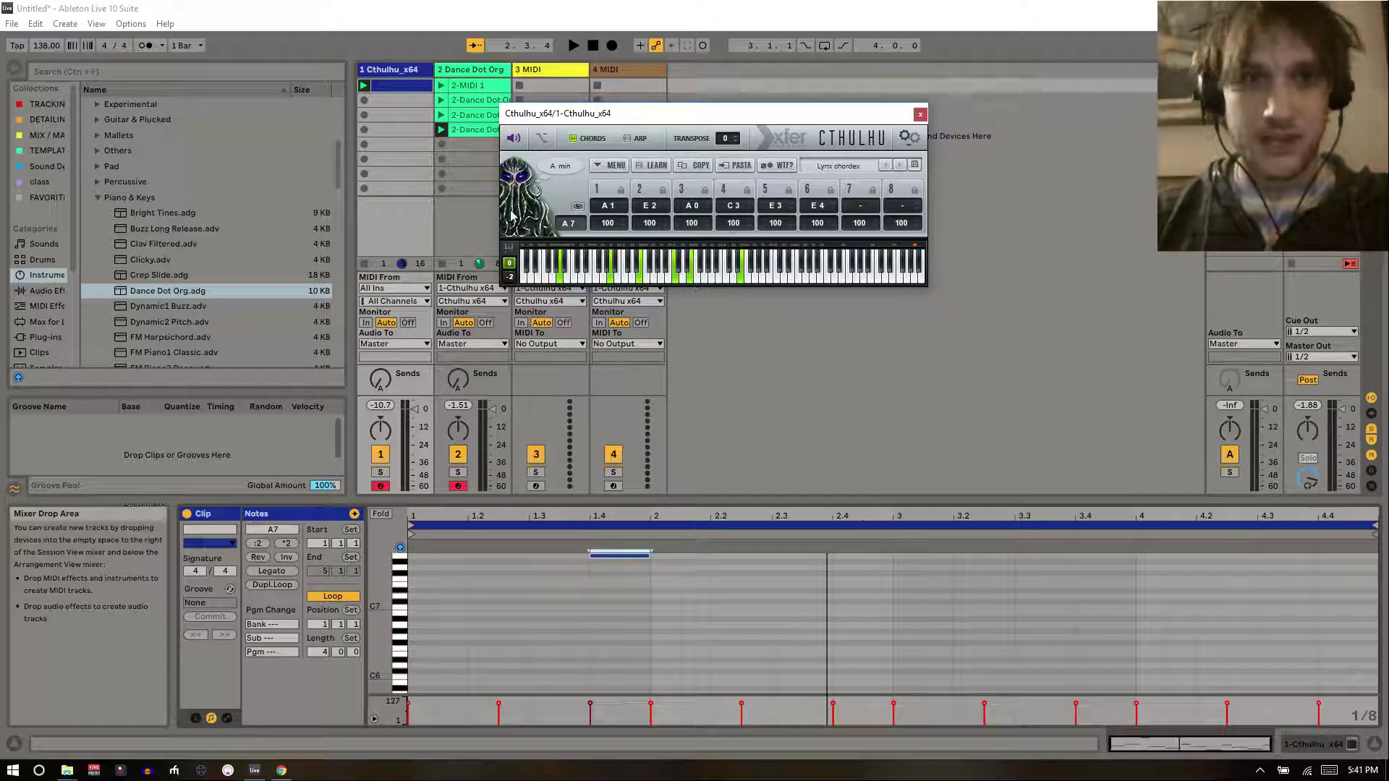
- Delete the test take in track 2's fourth clip slot and record the full four-bar chord progression there
left_click(463, 132)
key("Delete")
left_click(442, 130)
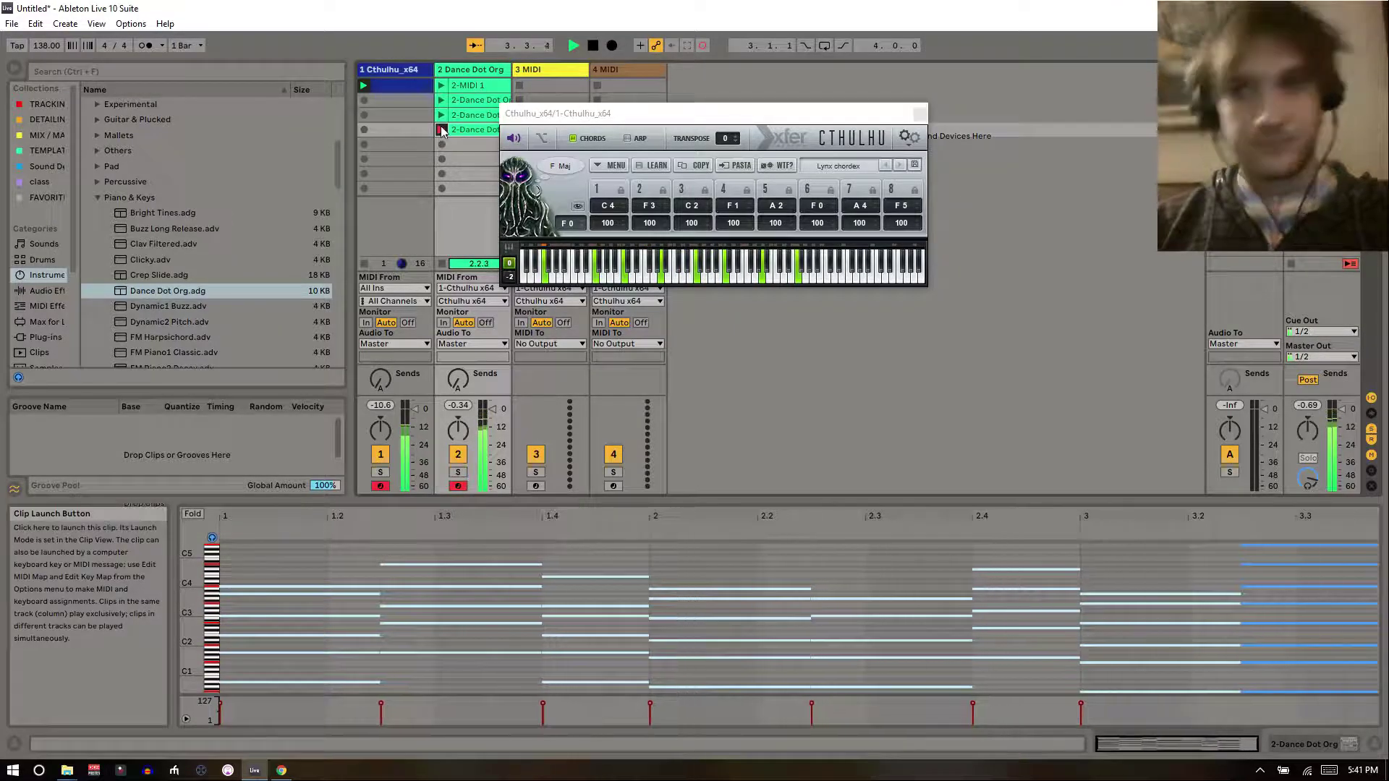
left_click(442, 130)
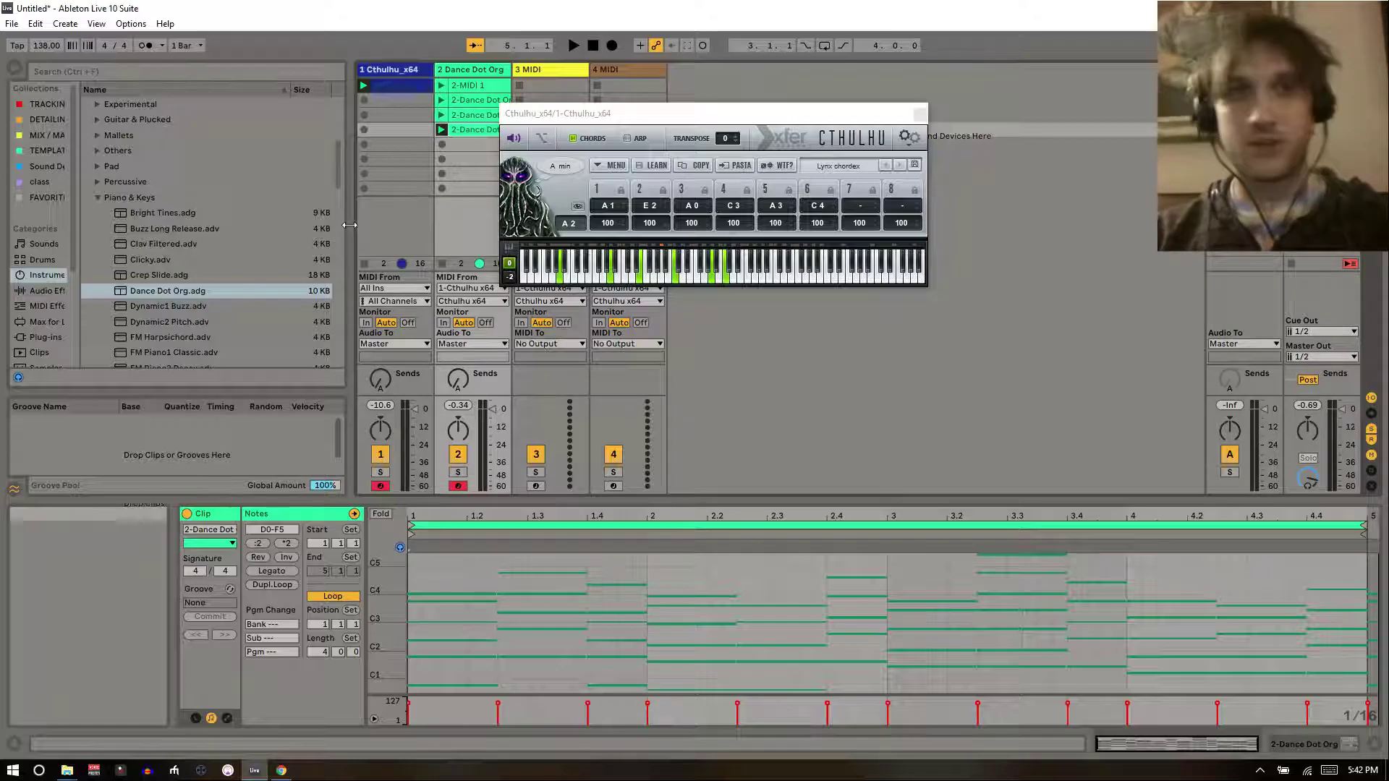
- Move the Cthulhu window clear of the tracks, select track 3 and expand the Sampler presets in the instrument browser
left_click_drag(571, 119, 763, 114)
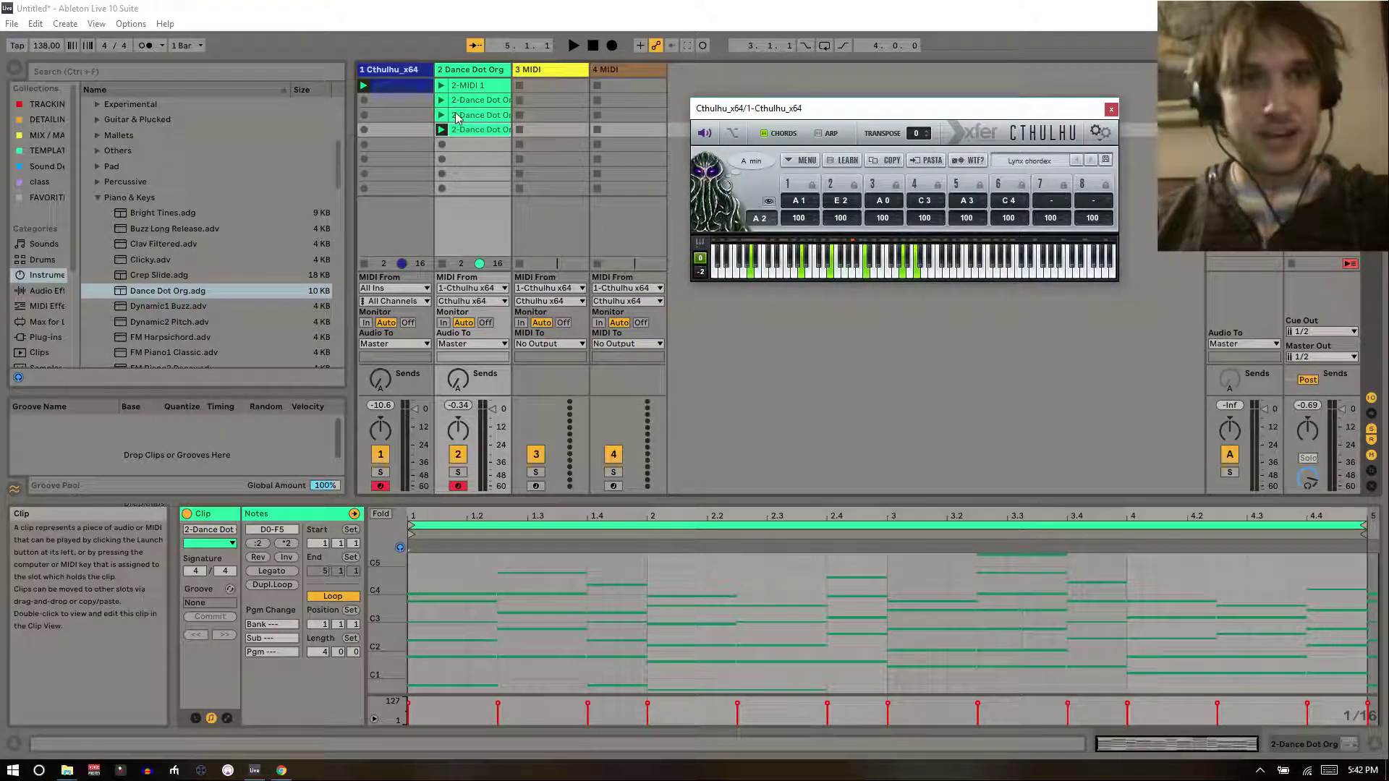
left_click(530, 70)
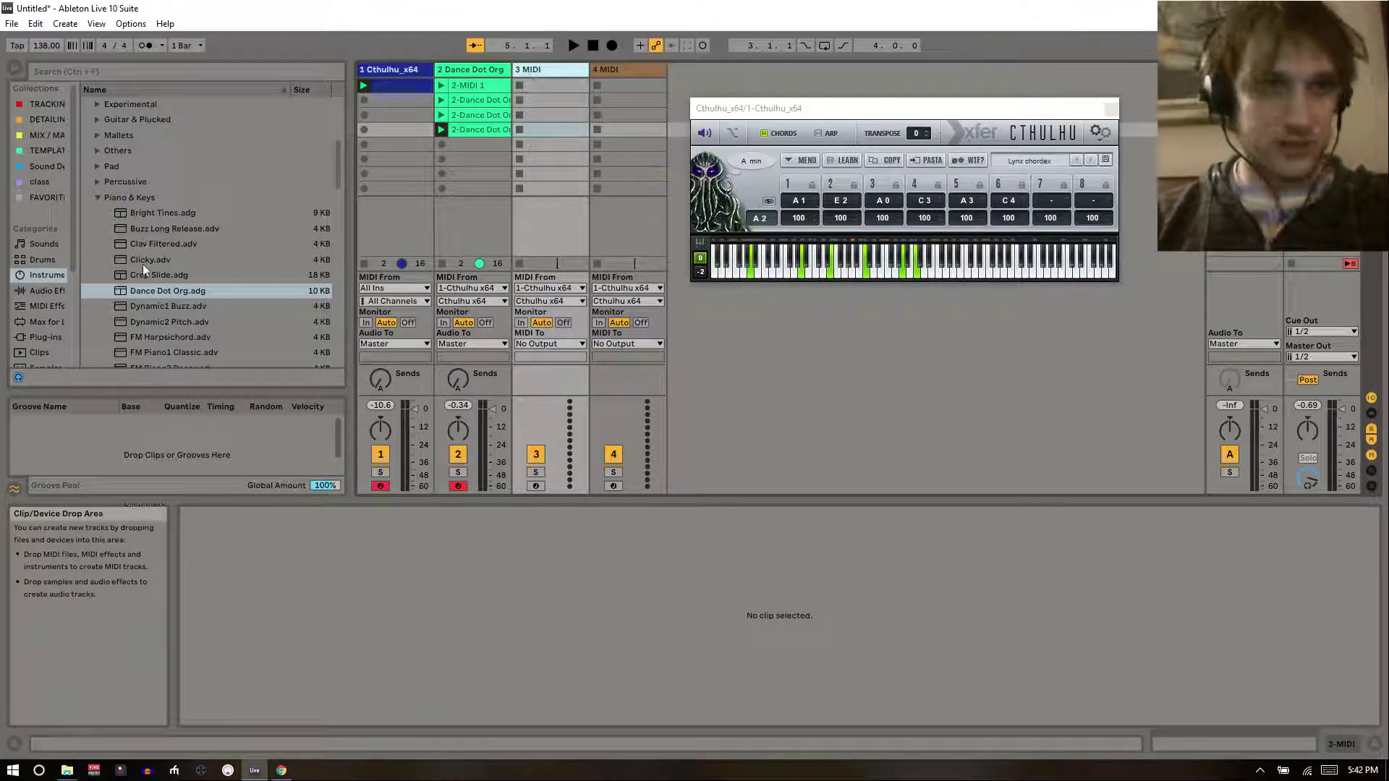
left_click(98, 199)
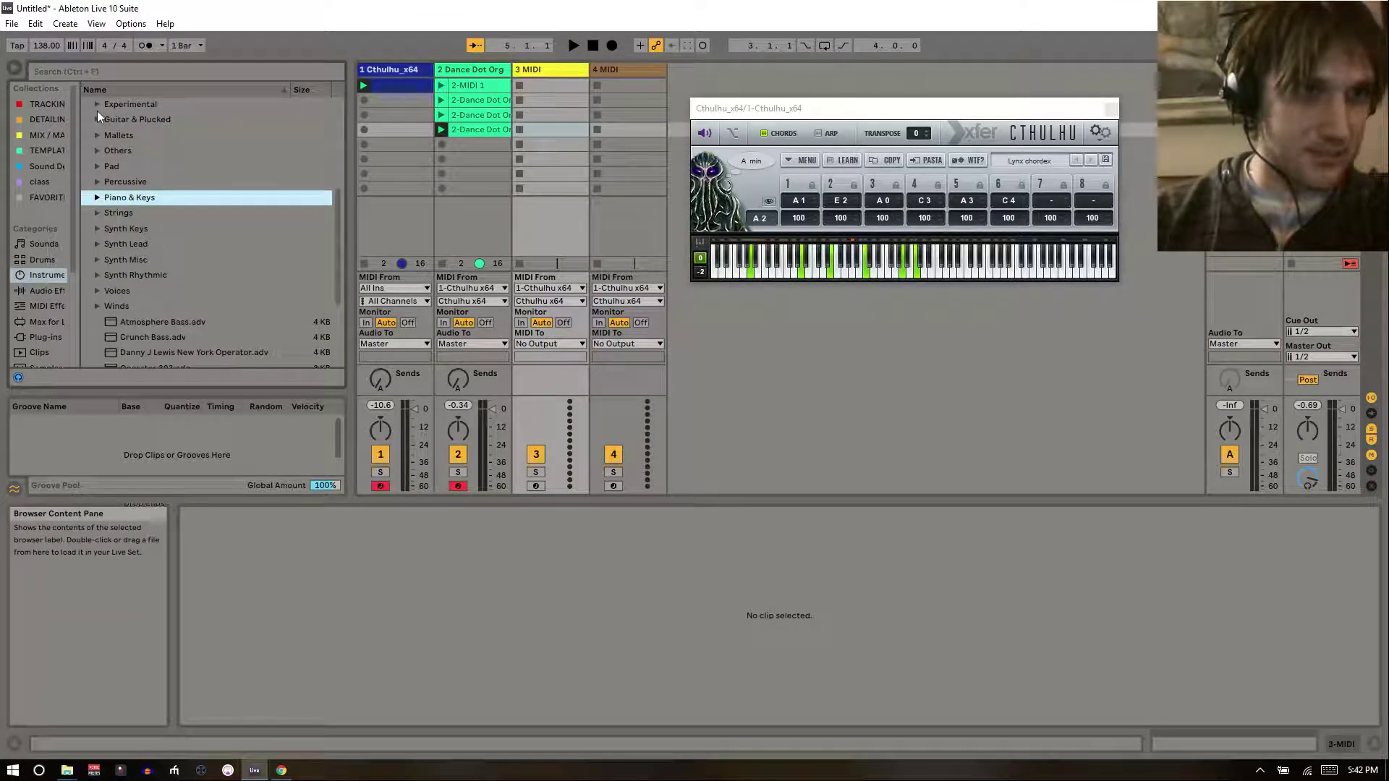
scroll(97, 111, "up", 2)
scroll(94, 149, "up", 2)
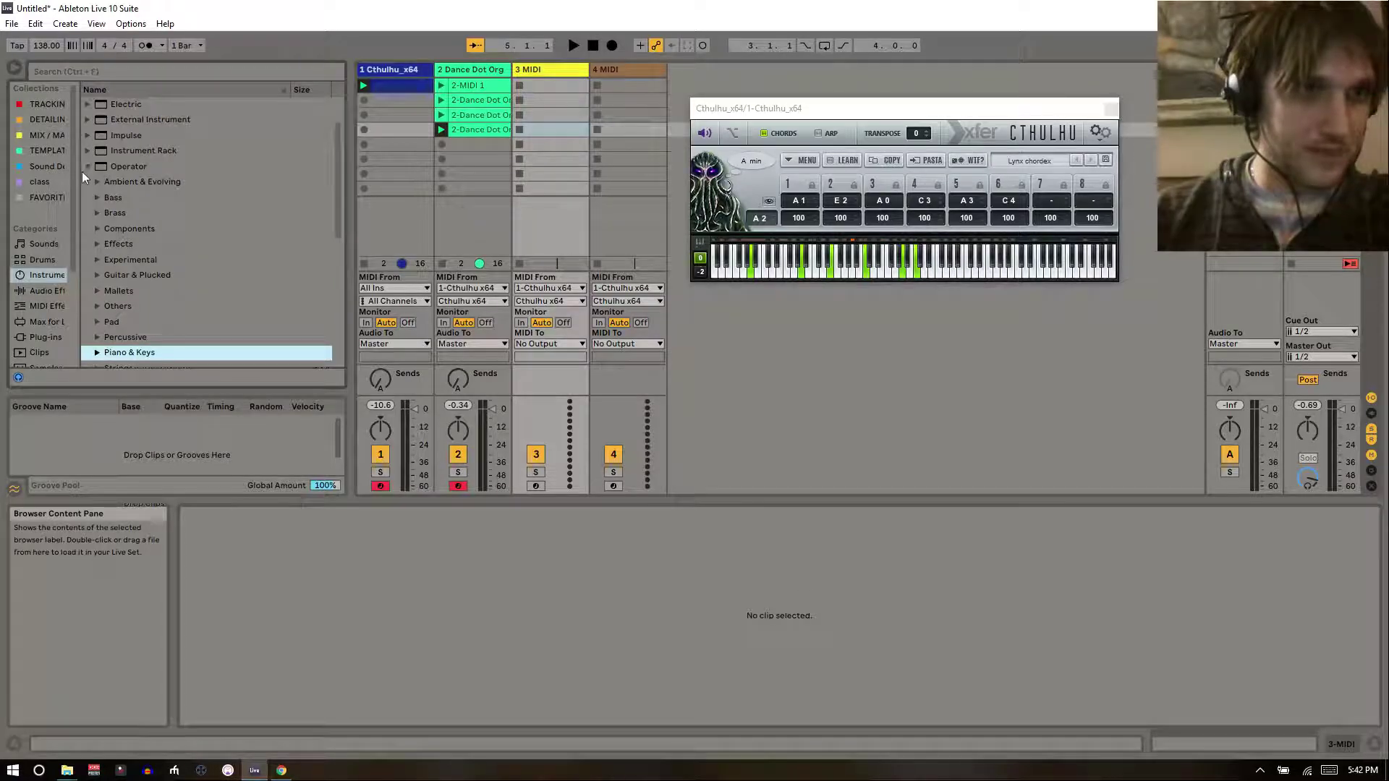
left_click(85, 168)
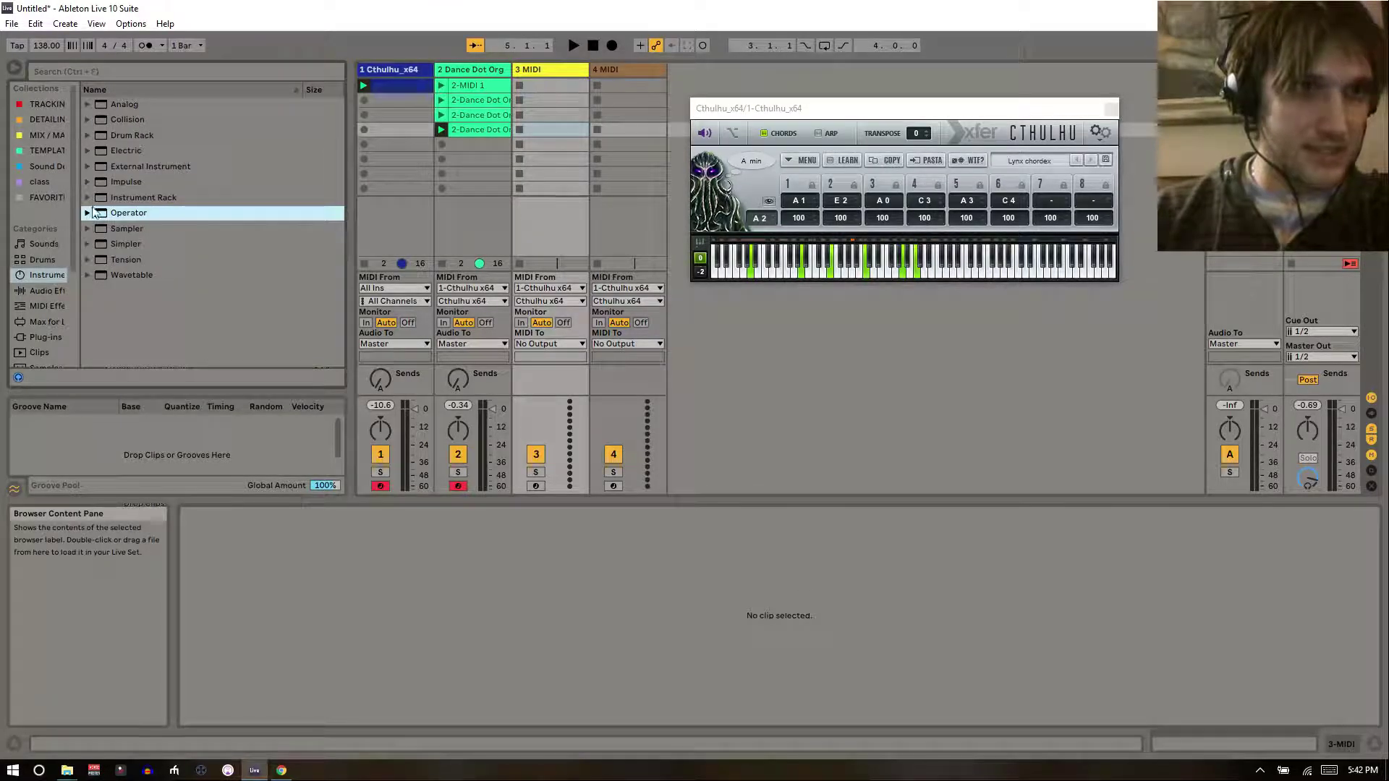
left_click(86, 244)
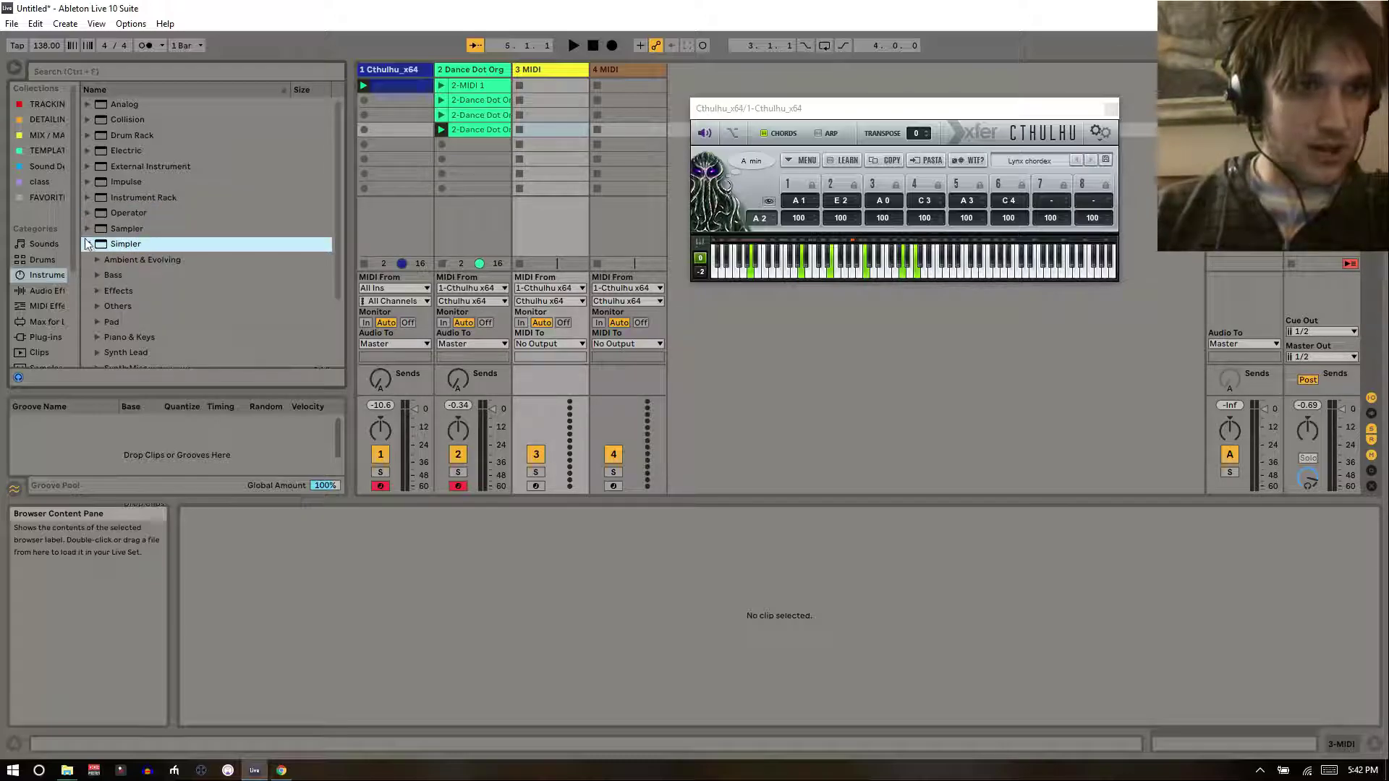
left_click(87, 229)
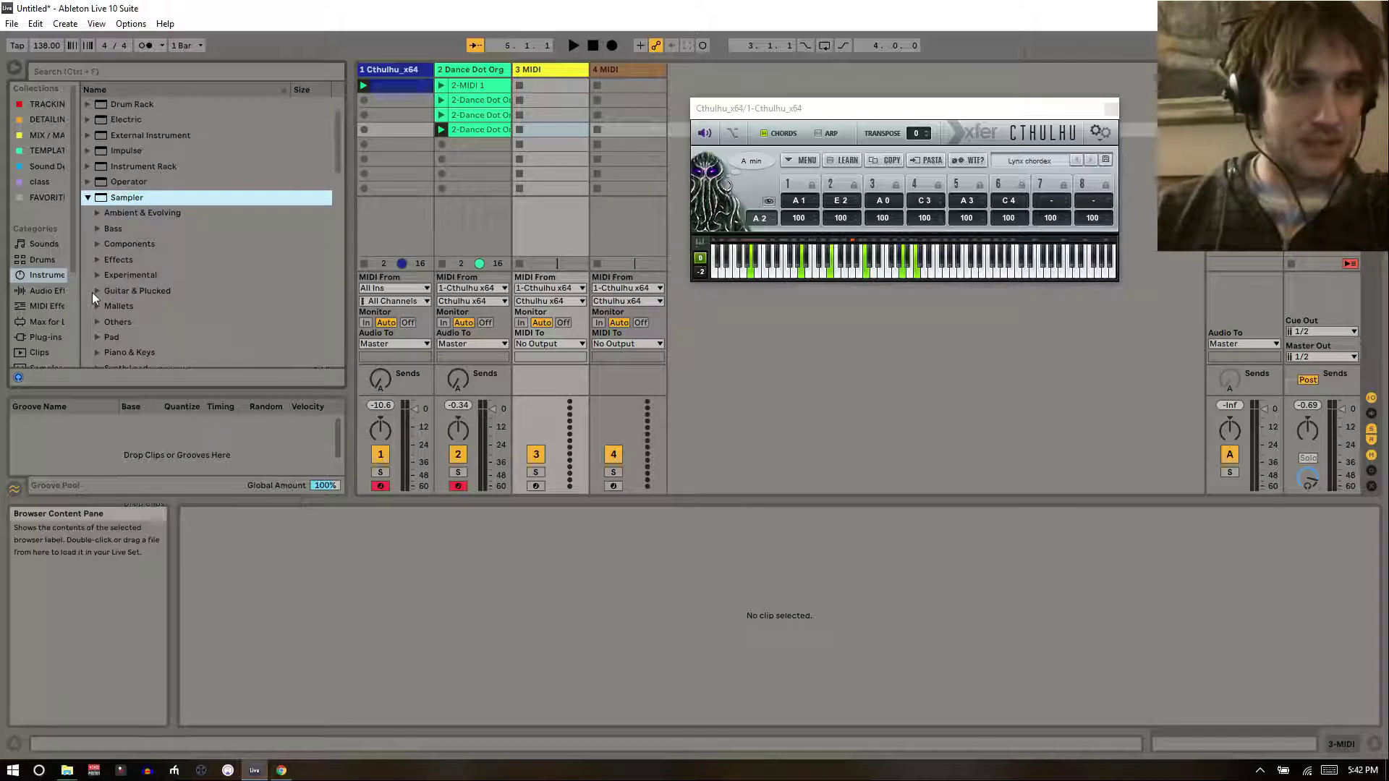
- Load Sampler's Guitar & Plucked preset PLUCK - Pans onto track 3, set its monitoring to In and audition the routed chords
left_click(94, 291)
left_click(148, 308)
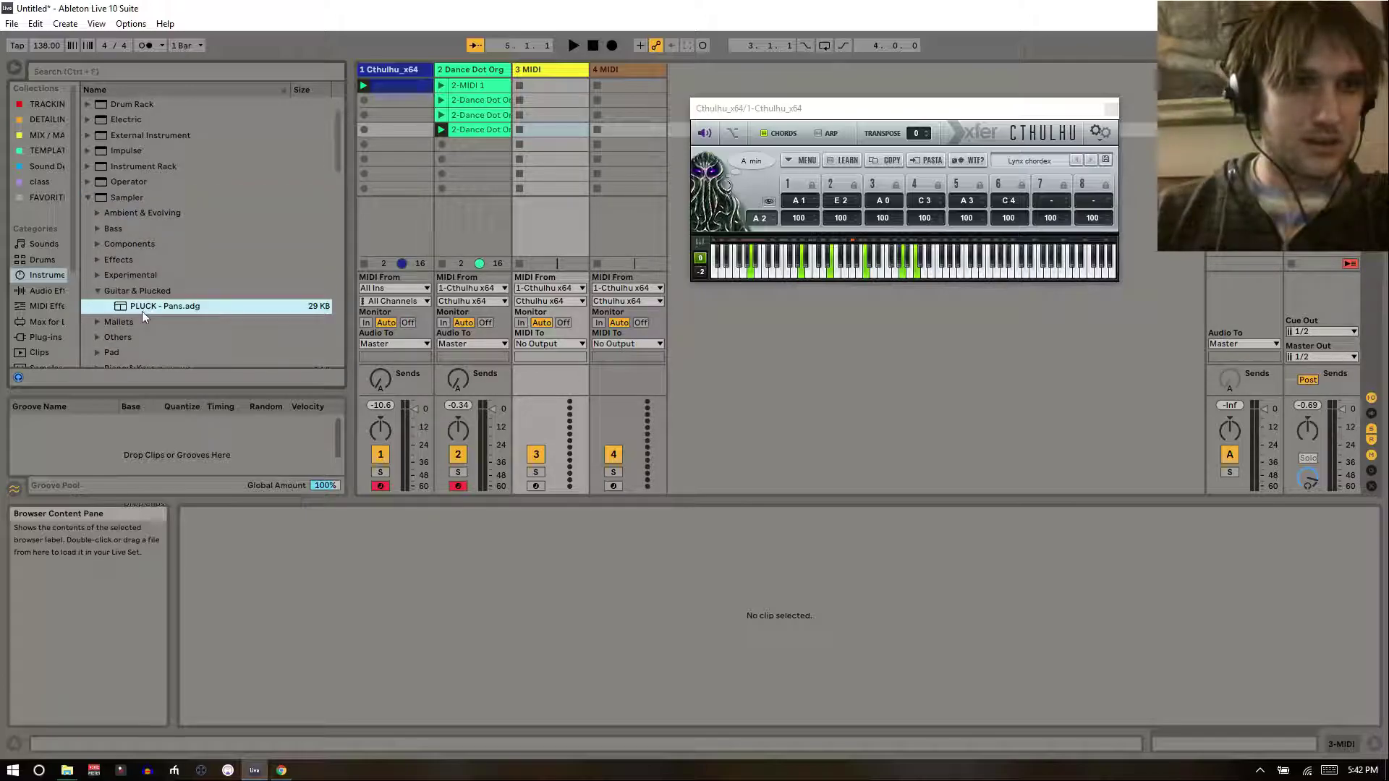
left_click(542, 254)
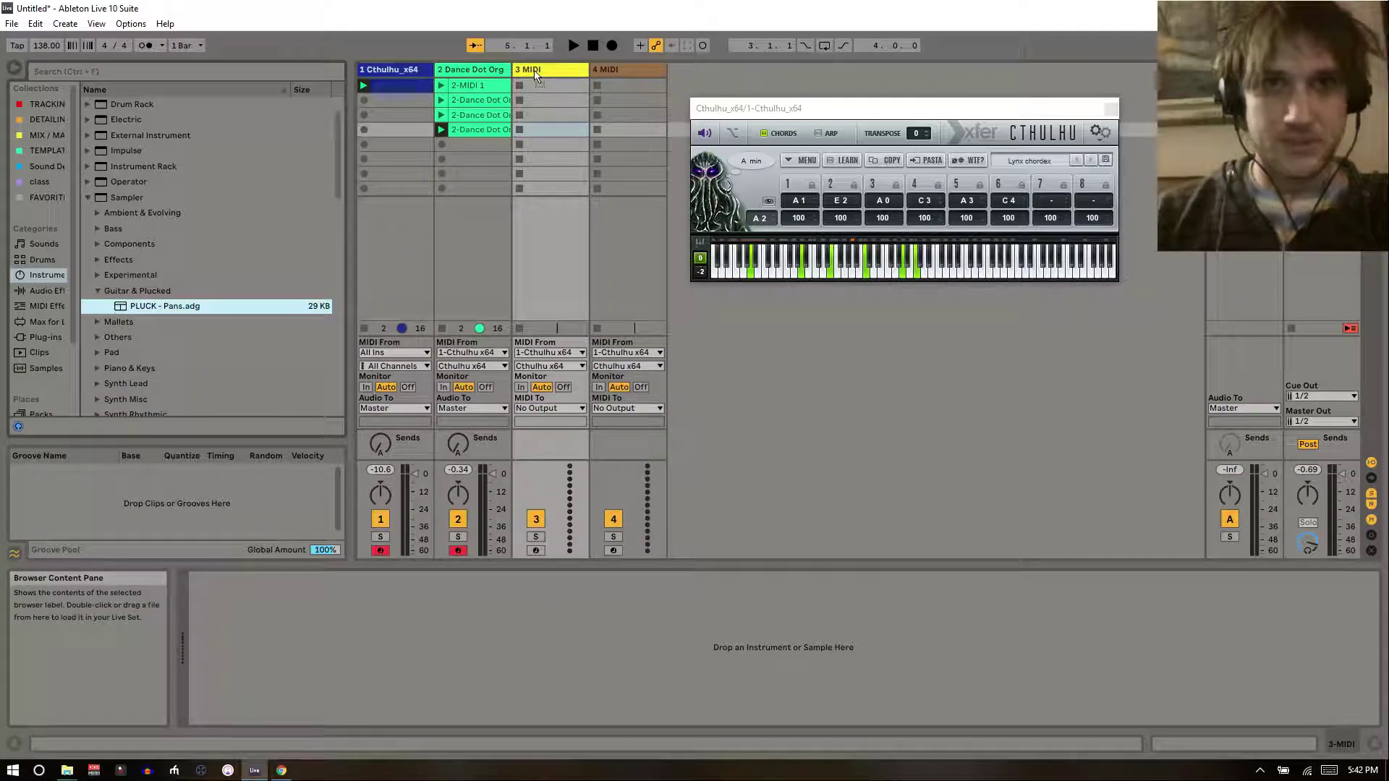
left_click_drag(528, 98, 529, 100)
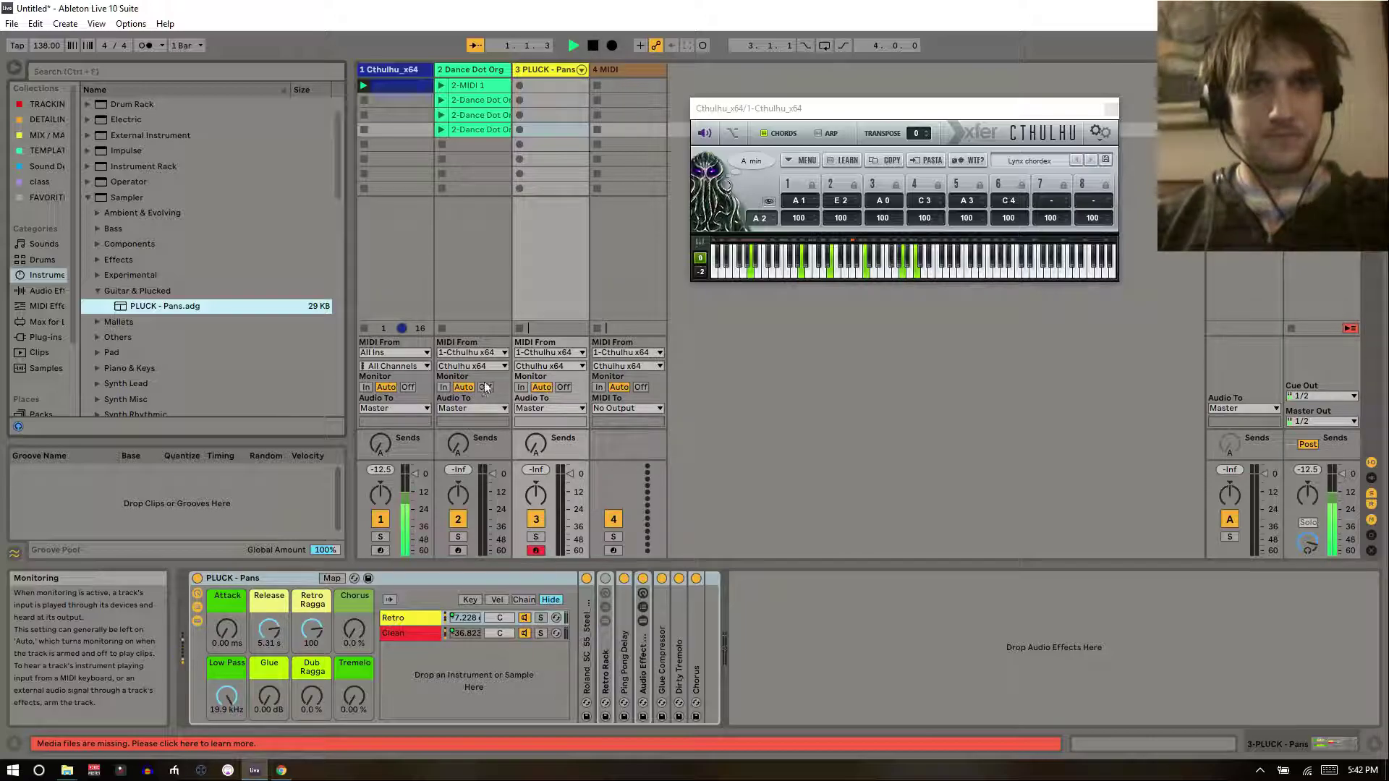
key("space")
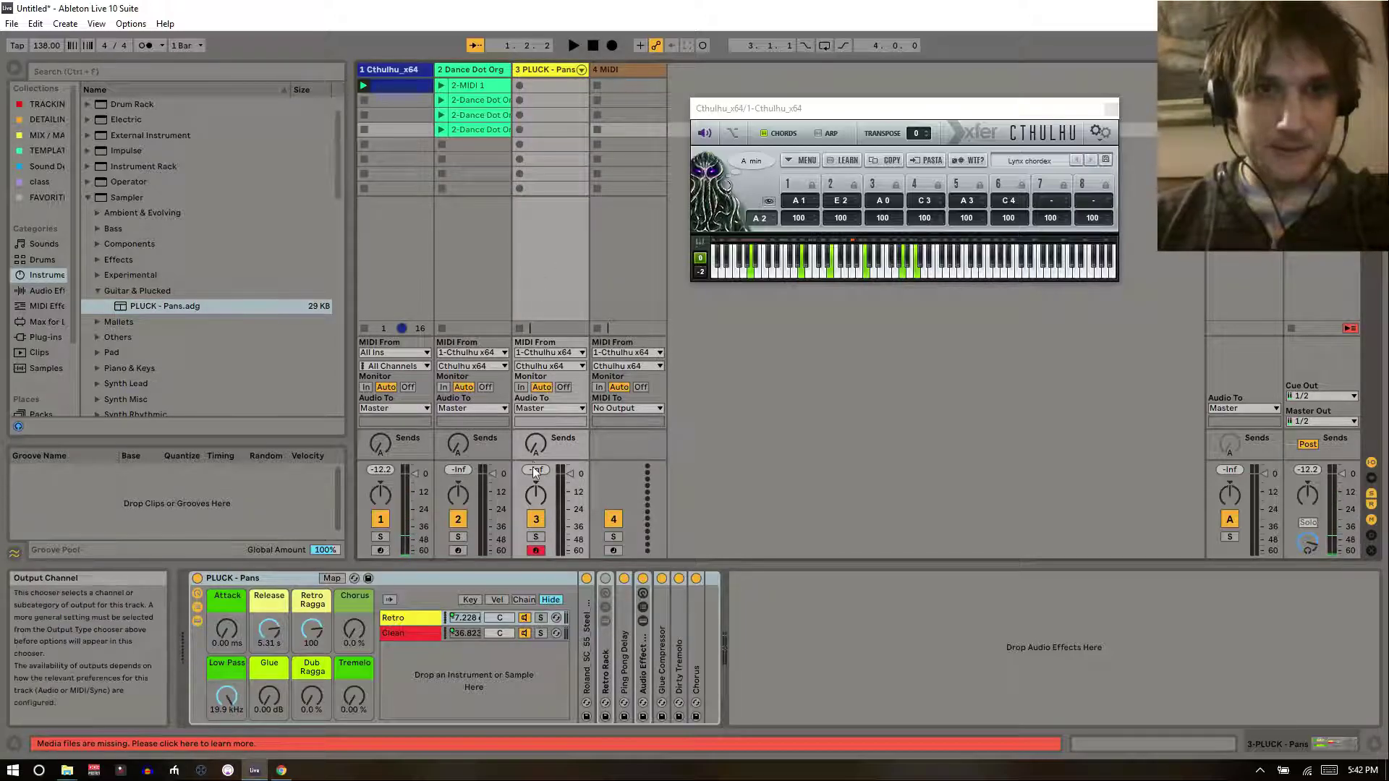
left_click(521, 387)
key("space")
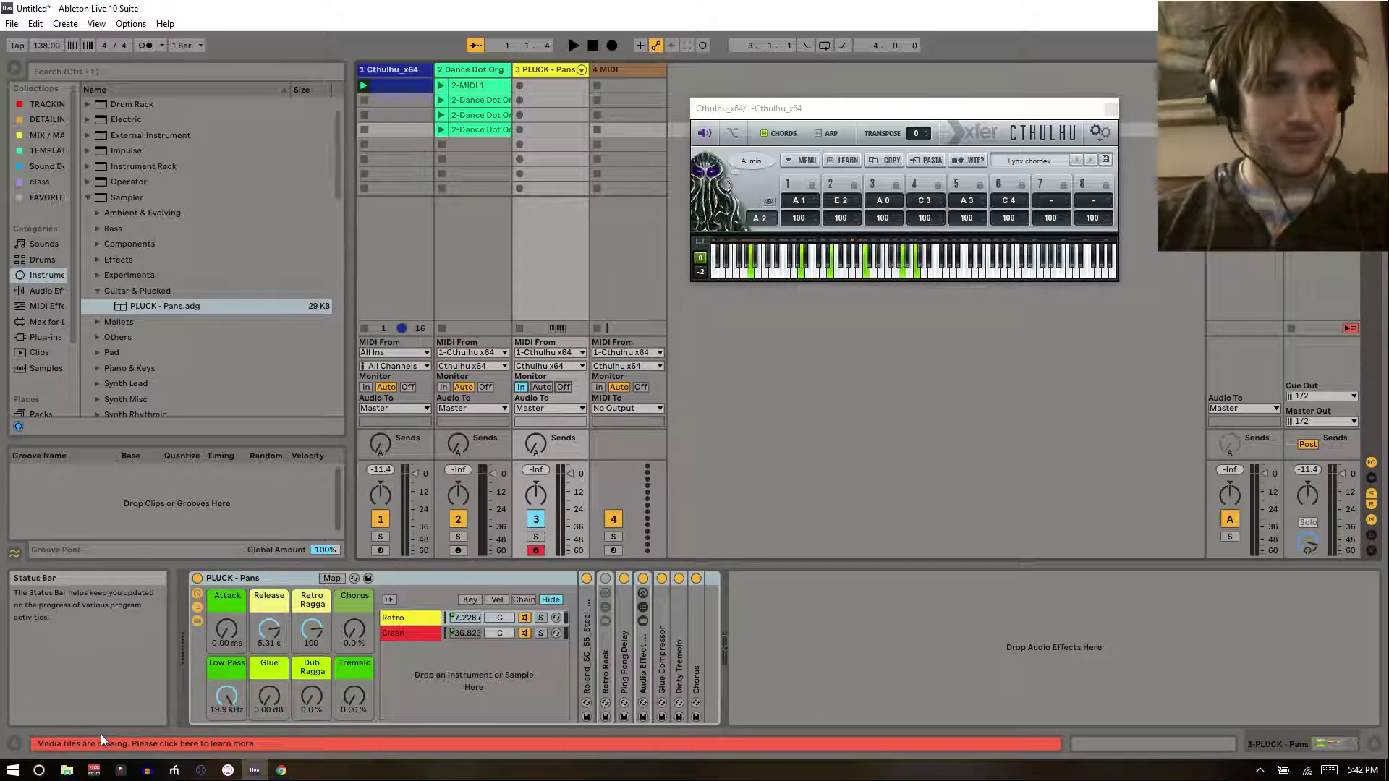
- Set the installation folder for Packs to C:\Factory Packs\ in the library preferences
left_click(98, 291)
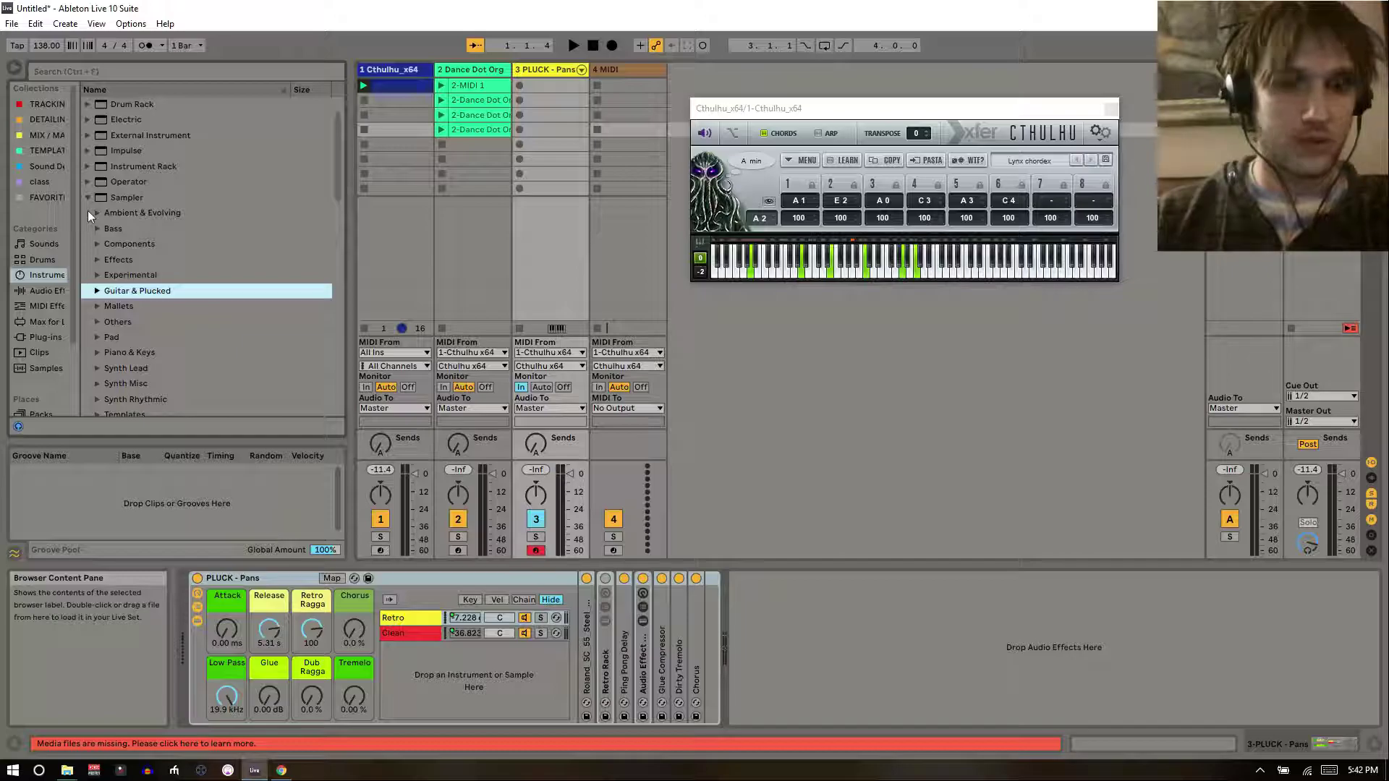
key("ctrl+comma")
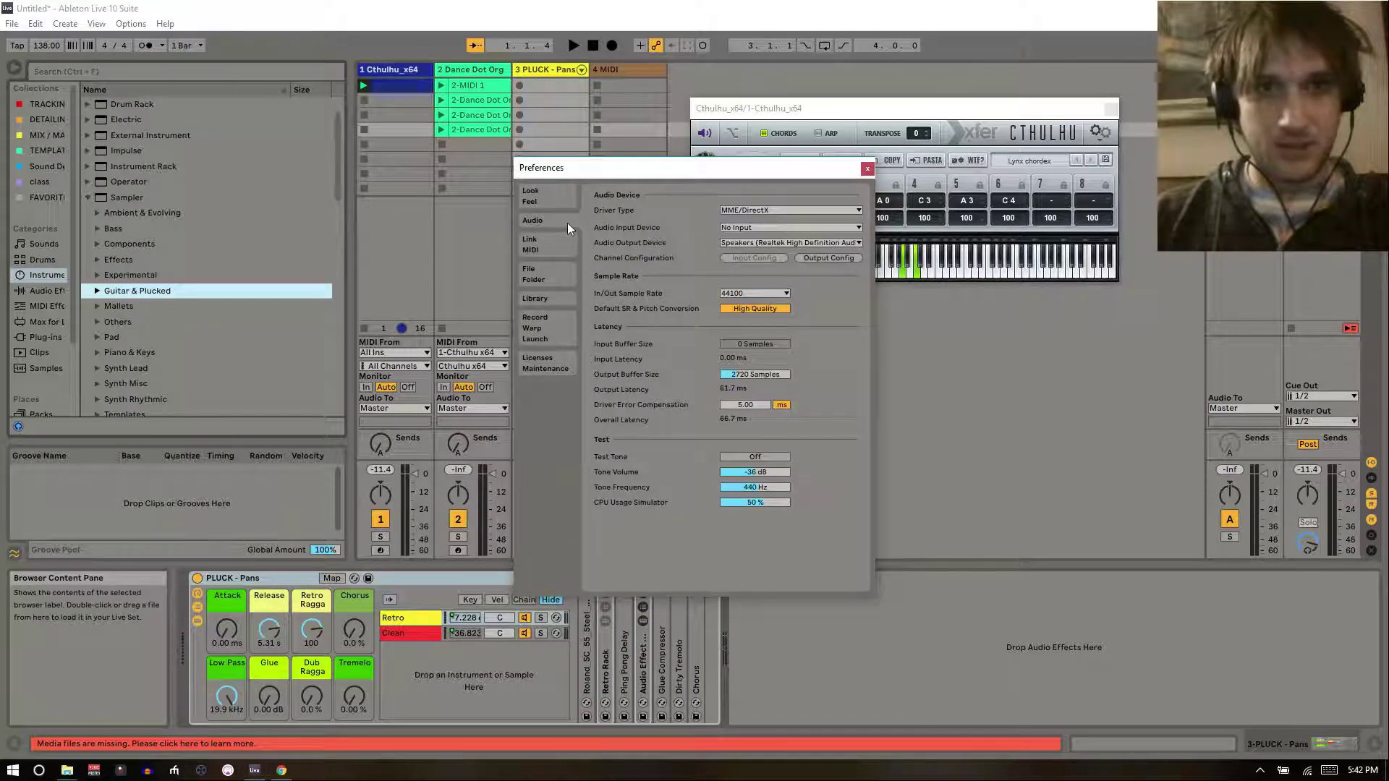
left_click(540, 341)
left_click(549, 302)
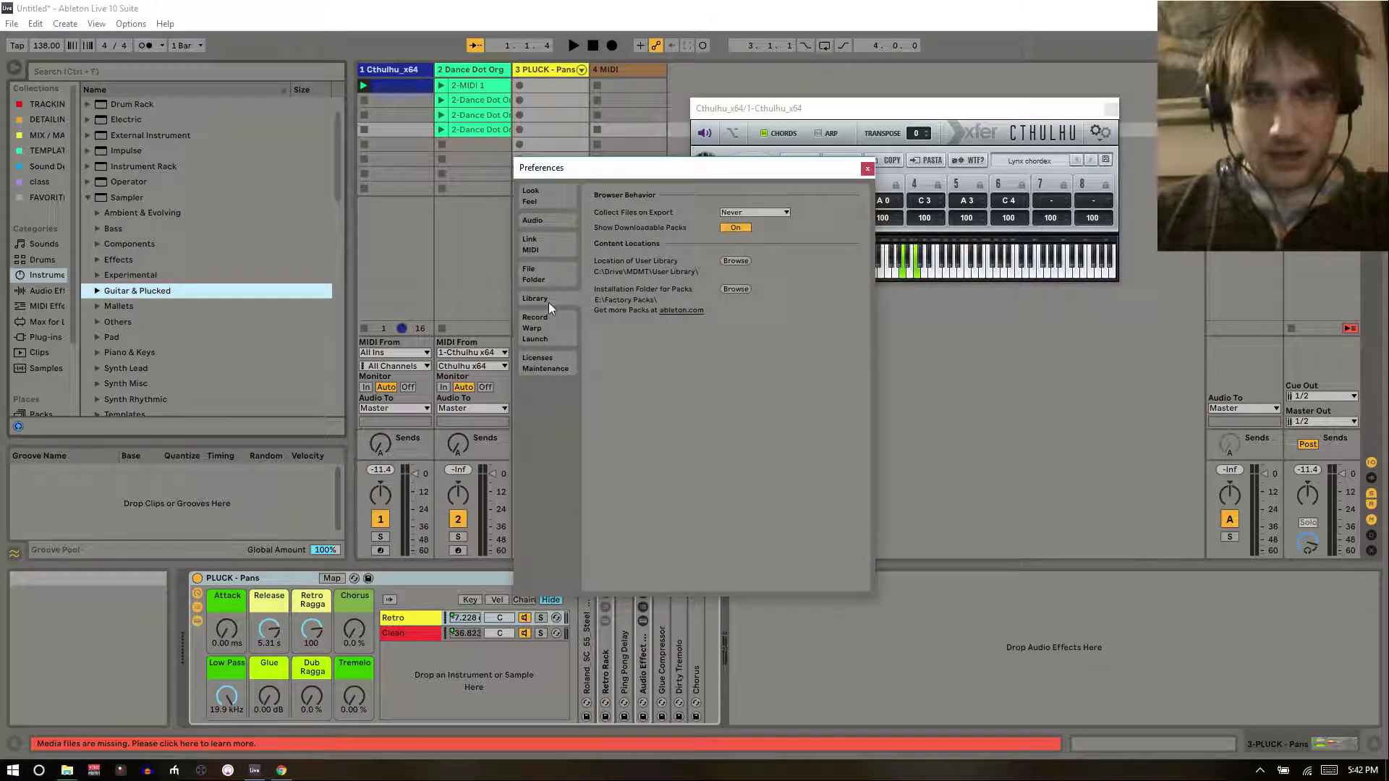
left_click(732, 289)
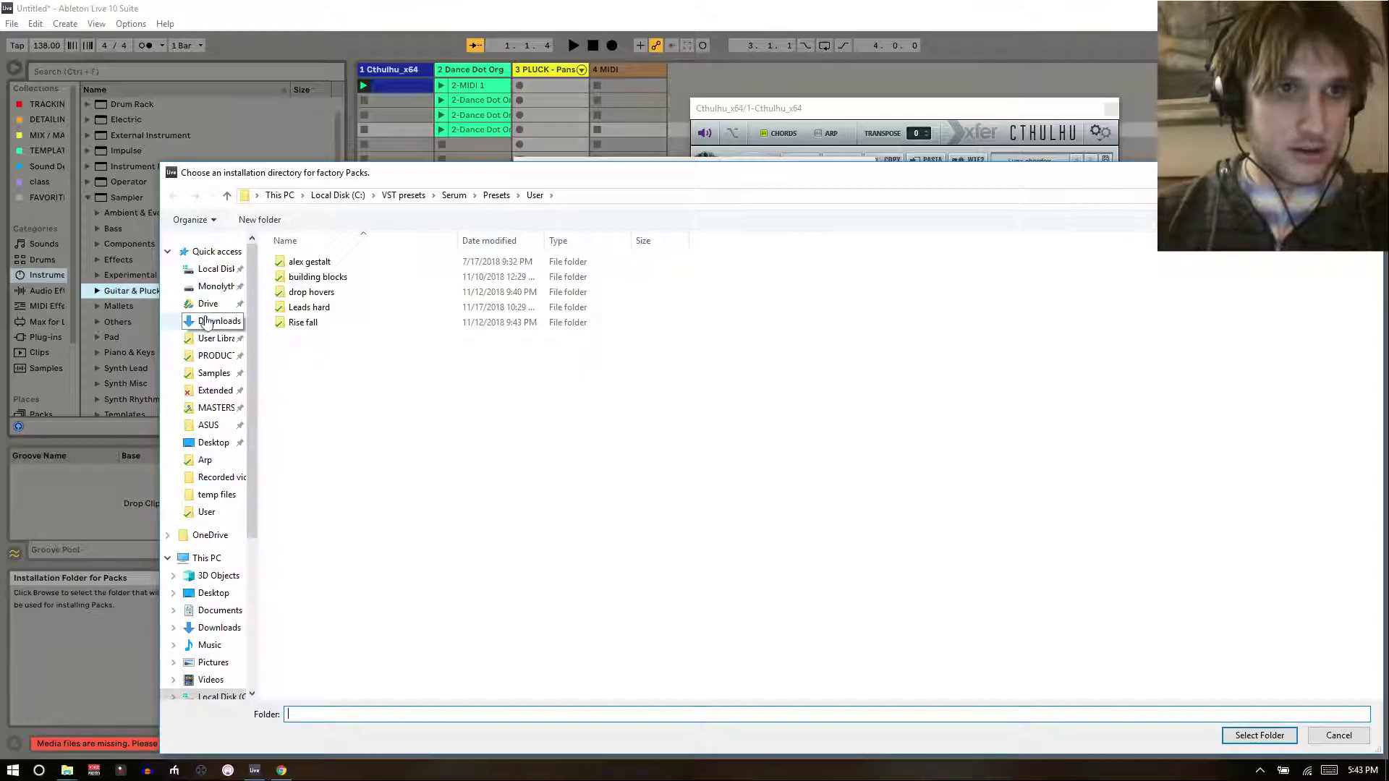
left_click(217, 270)
left_click(315, 306)
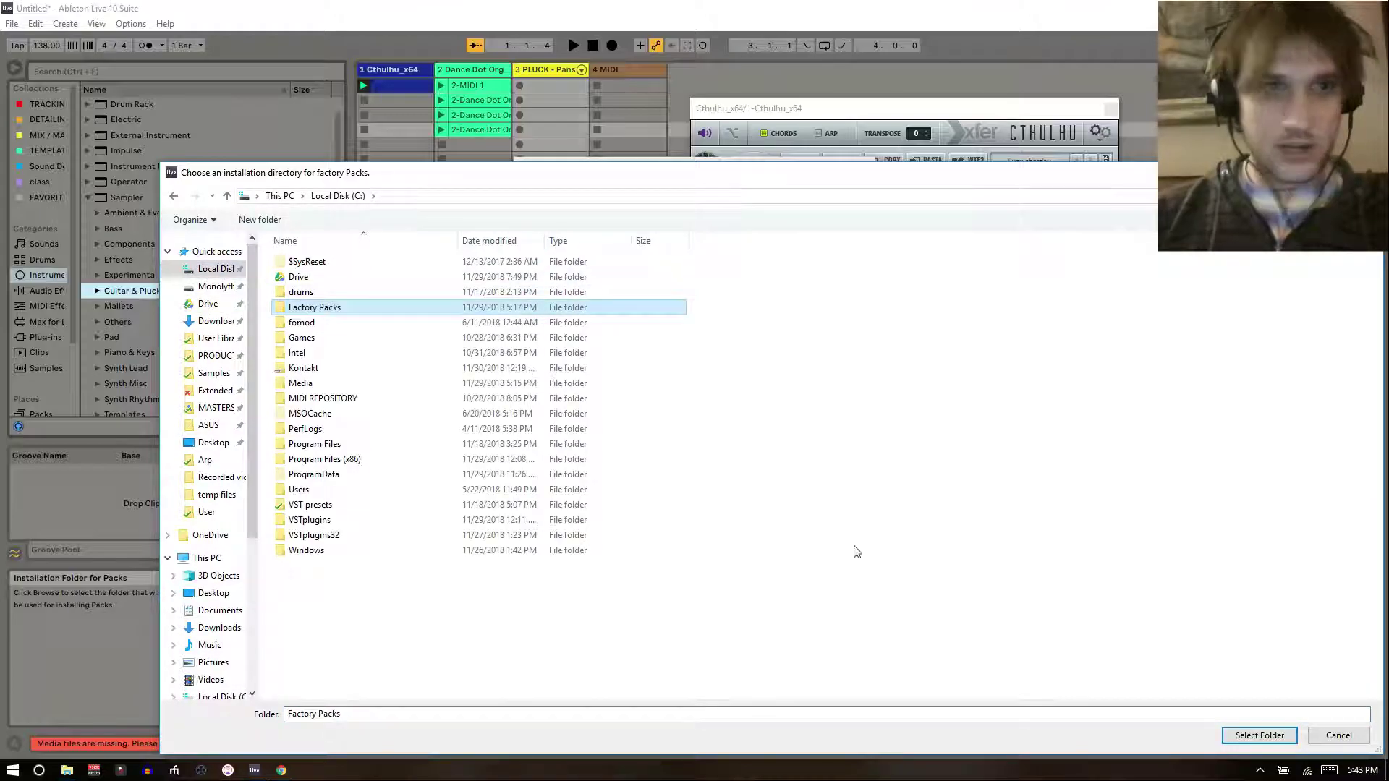
left_click(1260, 739)
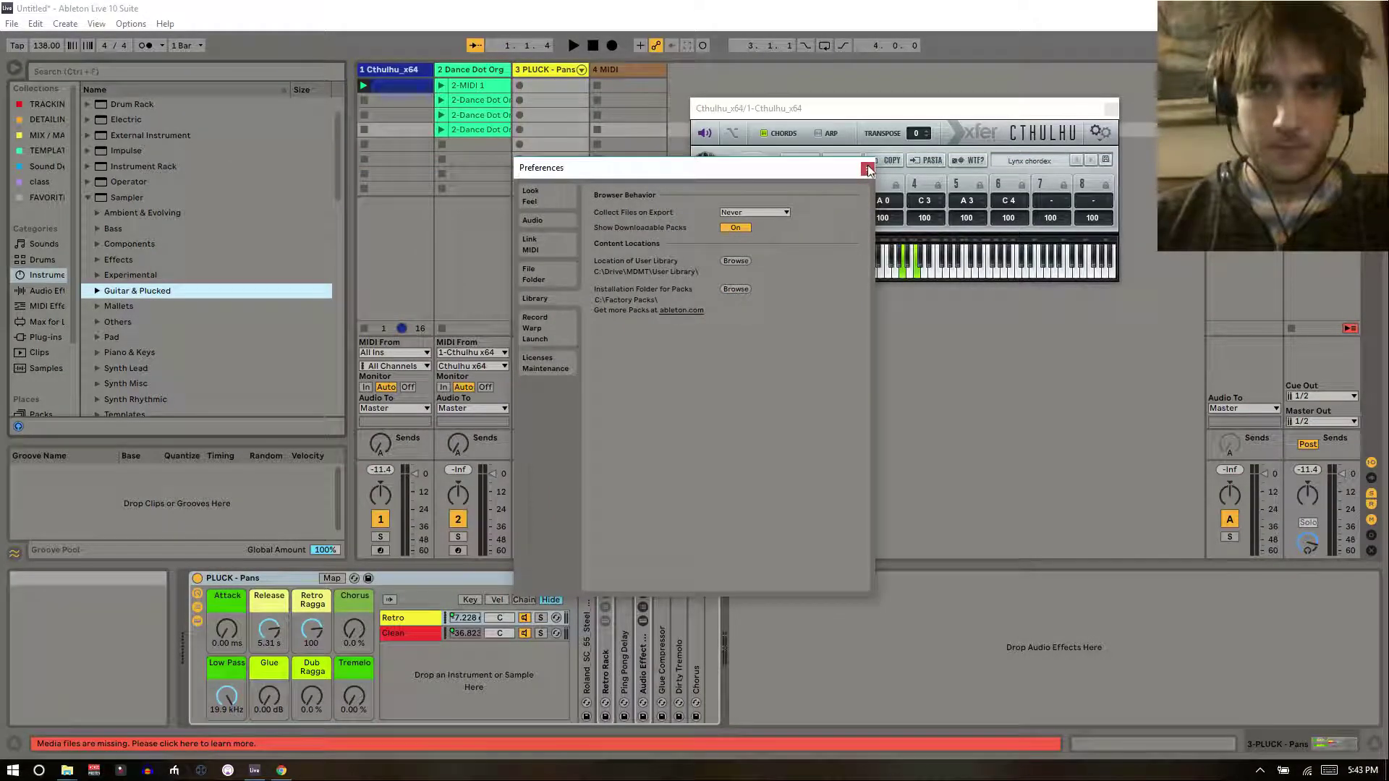
left_click(867, 167)
- Run an automatic search for the PLUCK - Pans preset's missing Roland_SC_55 samples and close the file manager
left_click(71, 745)
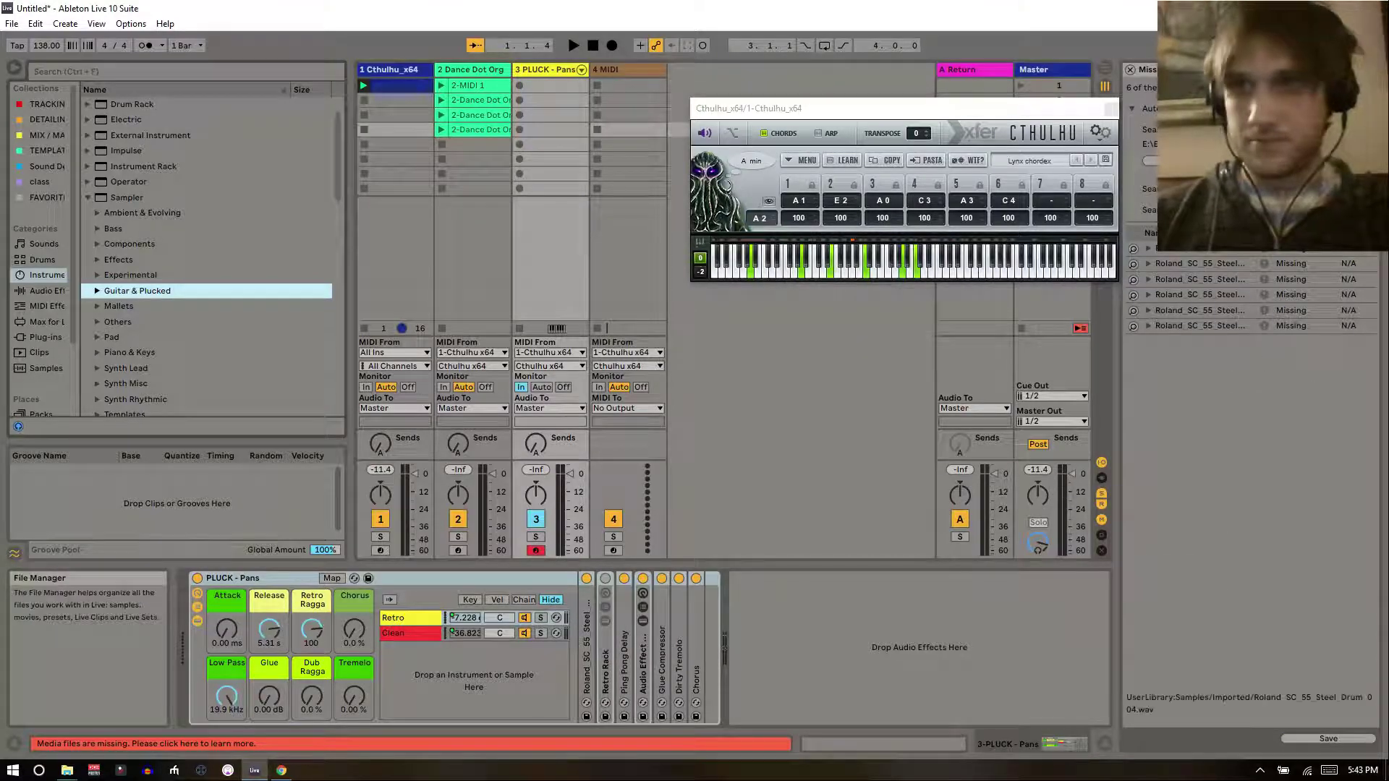
left_click(1338, 108)
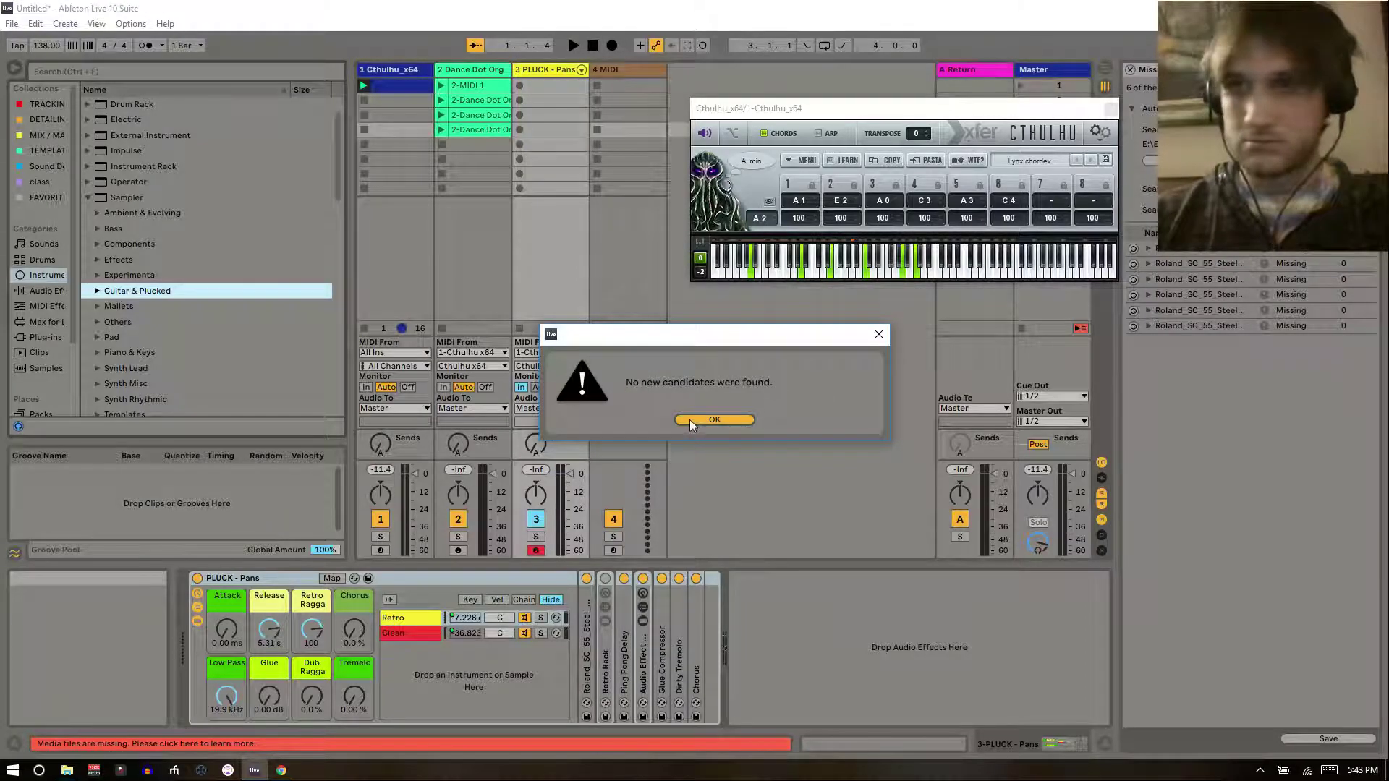
left_click(713, 420)
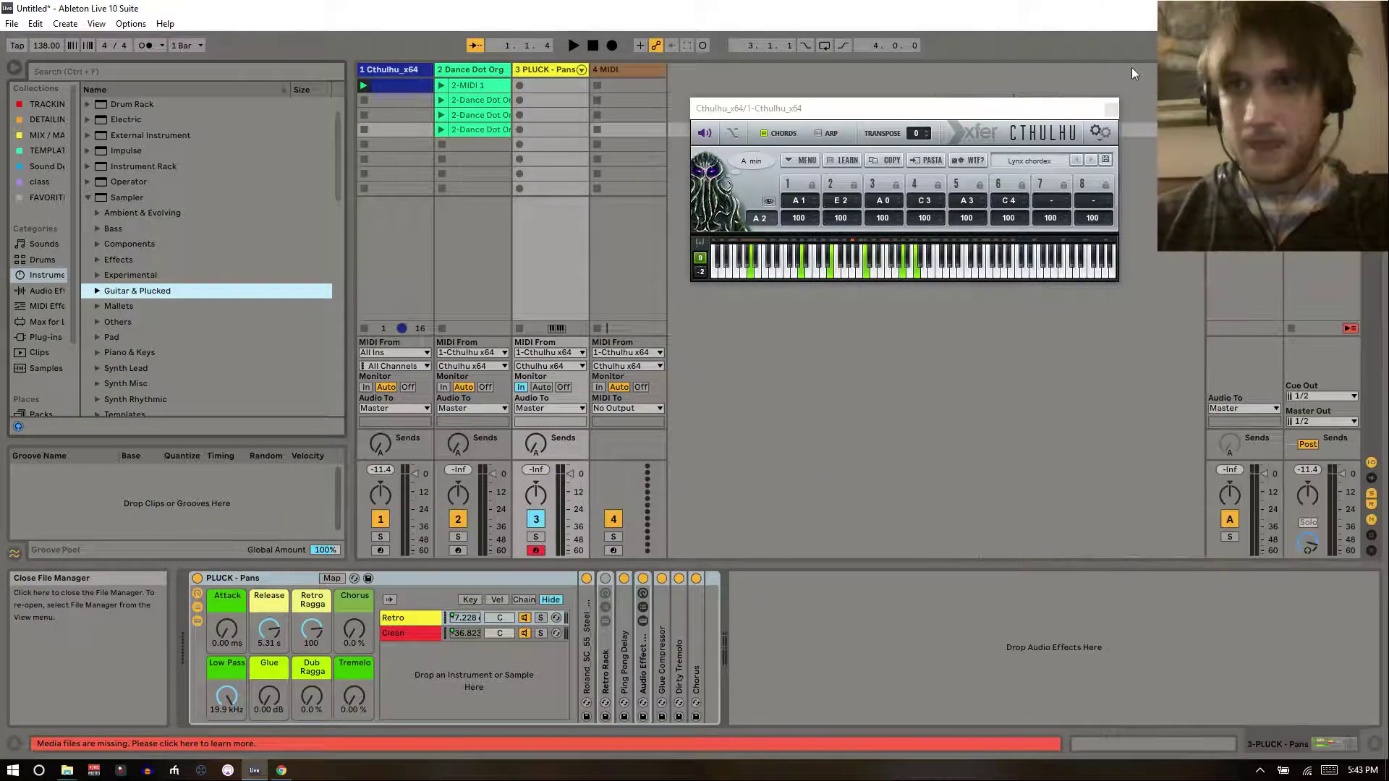
left_click(1130, 69)
- Load Sampler's Mallets-Plock Blip preset onto track 3 and audition it with Cthulhu's chords
left_click(97, 306)
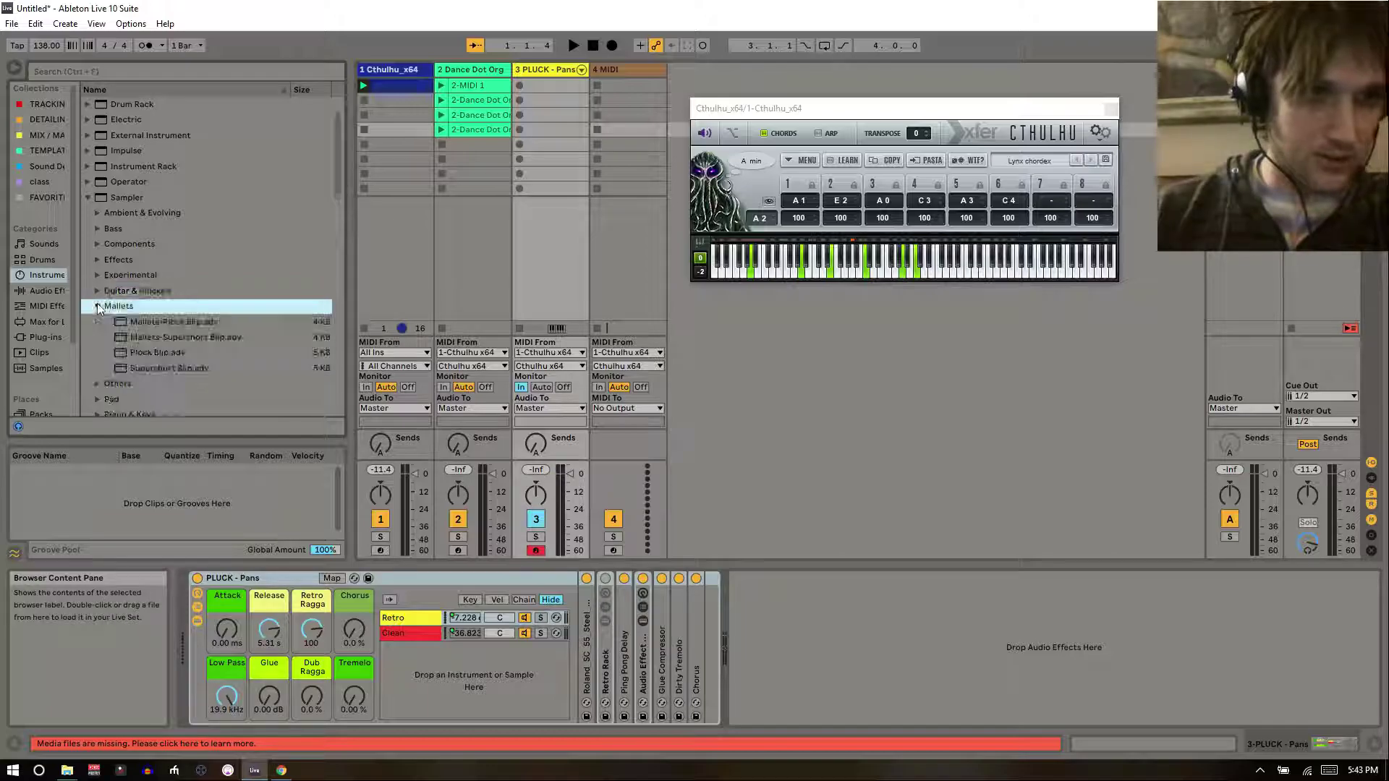
left_click(148, 322)
left_click_drag(551, 71, 552, 72)
key("space")
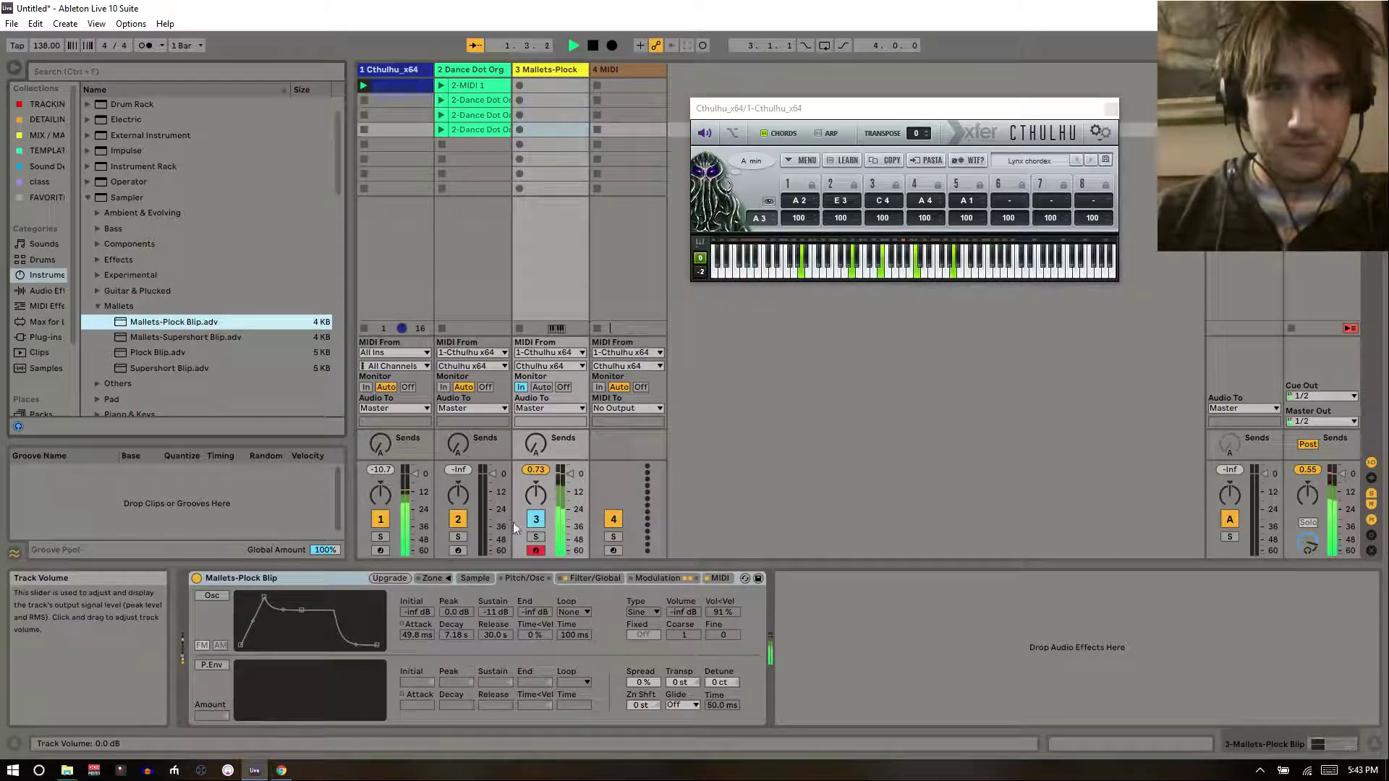
key("space")
- Load Sampler's Mallets-Supershort Blip preset onto track 3, solo the track and audition it with Cthulhu's chords
left_click(148, 337)
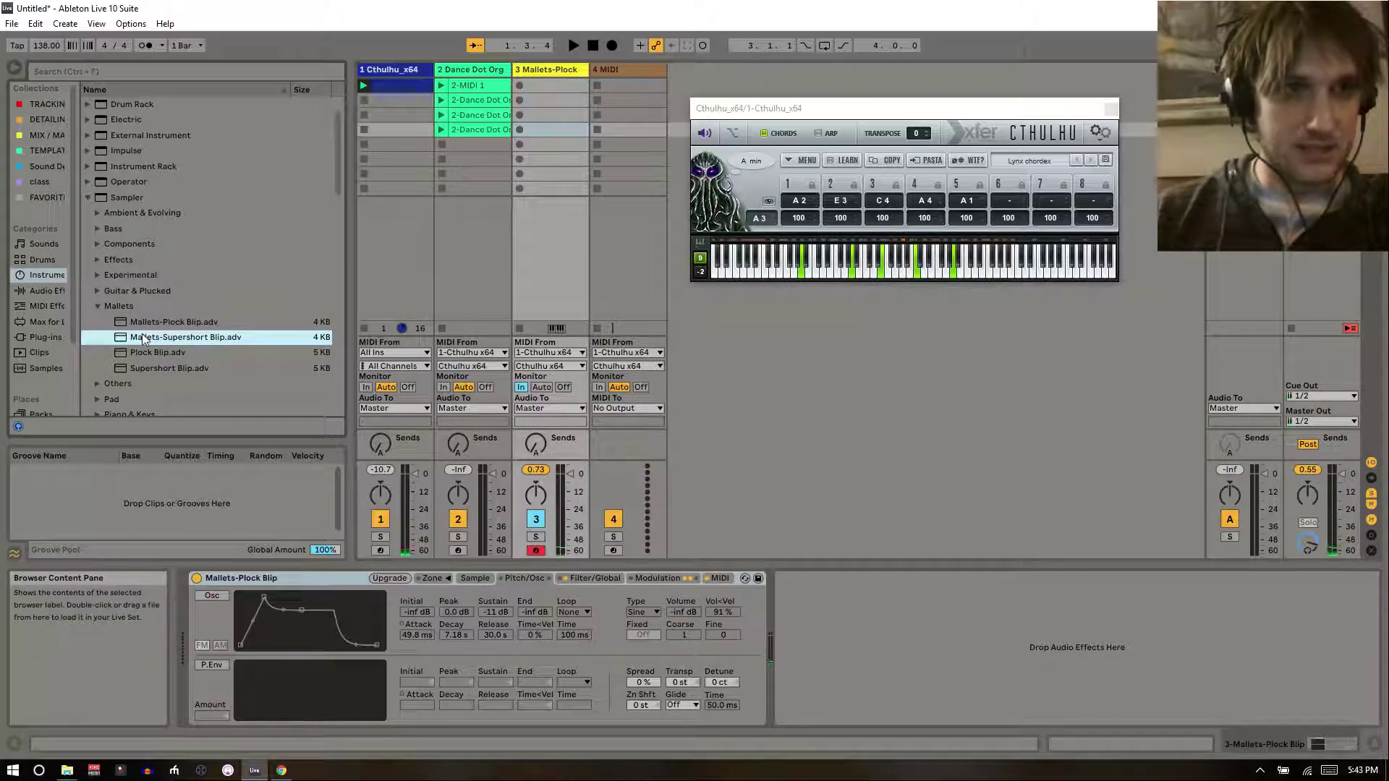
left_click_drag(139, 340, 573, 75)
key("space")
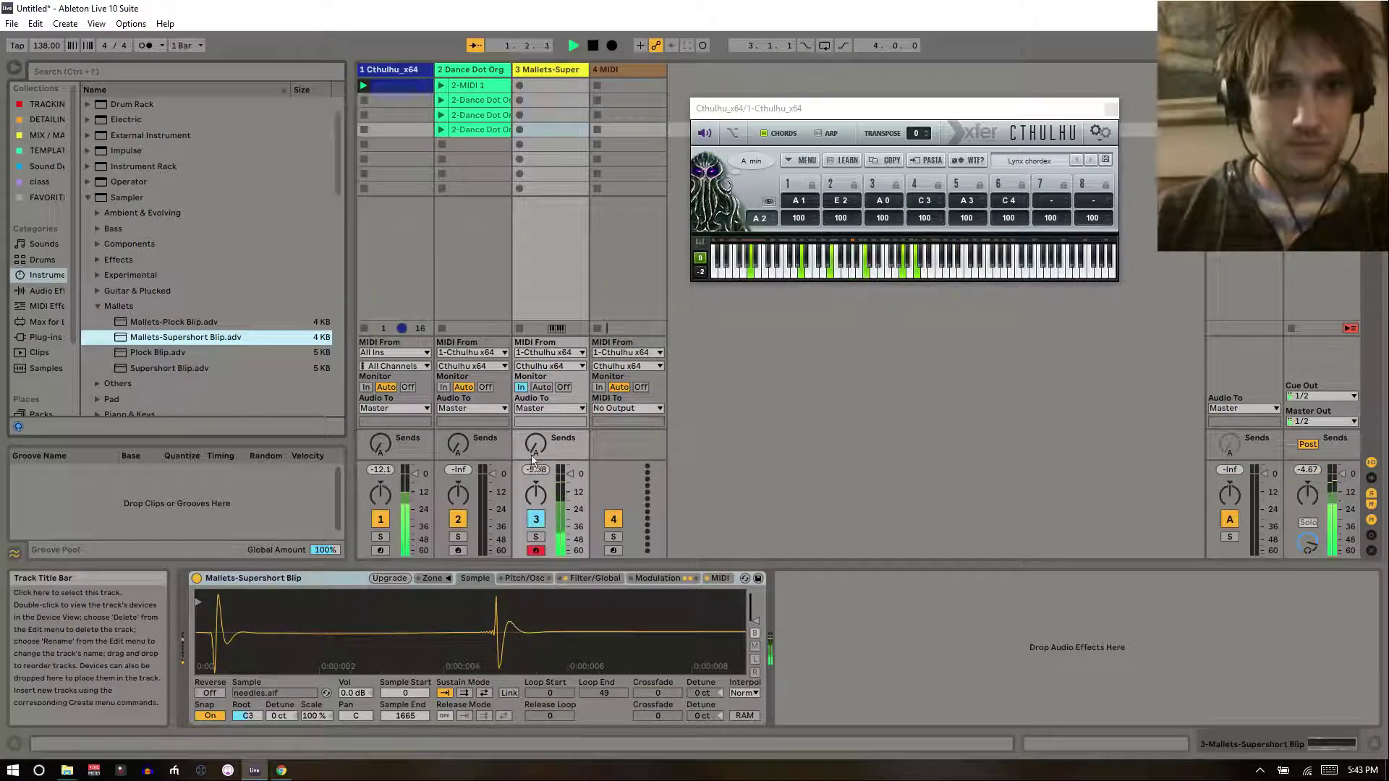
left_click(535, 536)
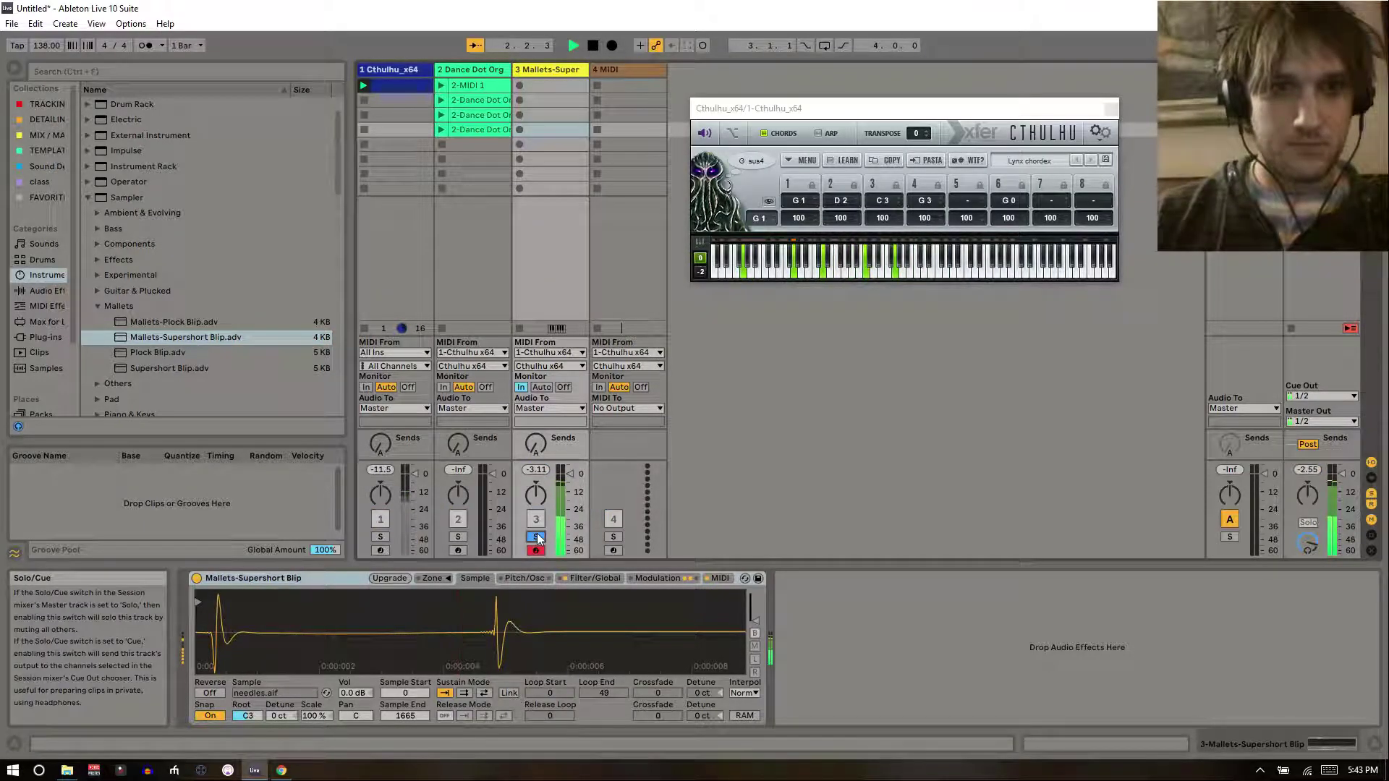
key("space")
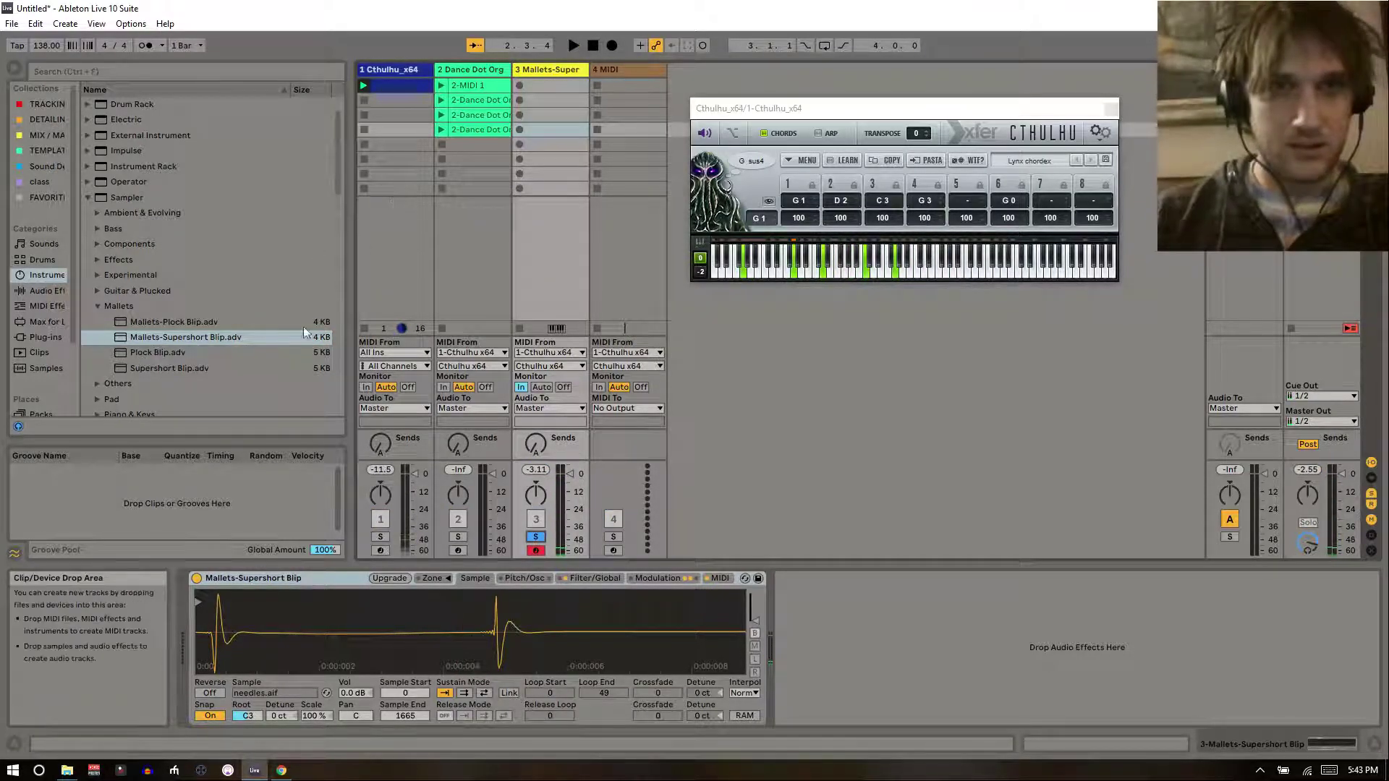
- Replace track 3's instrument with Sampler's Supershort Blip preset and audition the chords
left_click(162, 371)
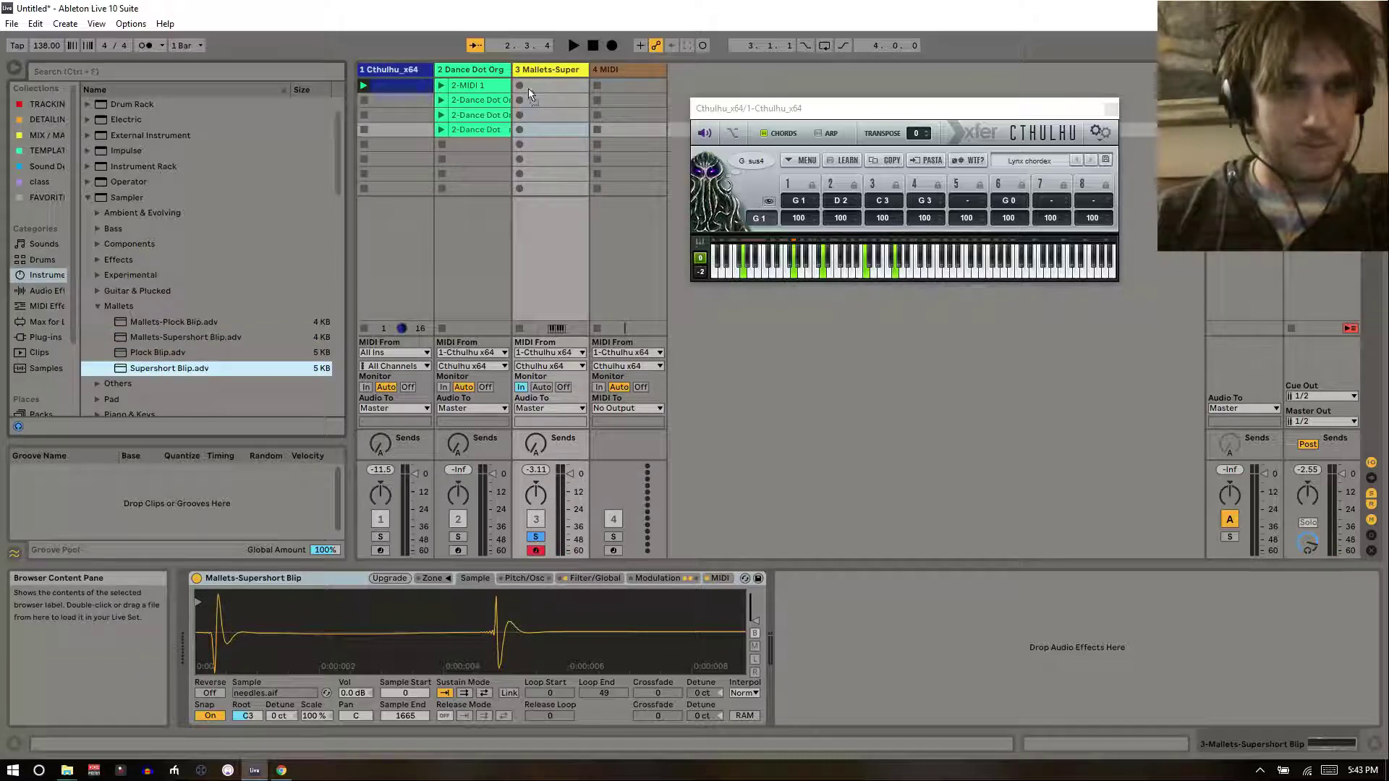
left_click_drag(538, 72, 539, 73)
key("space")
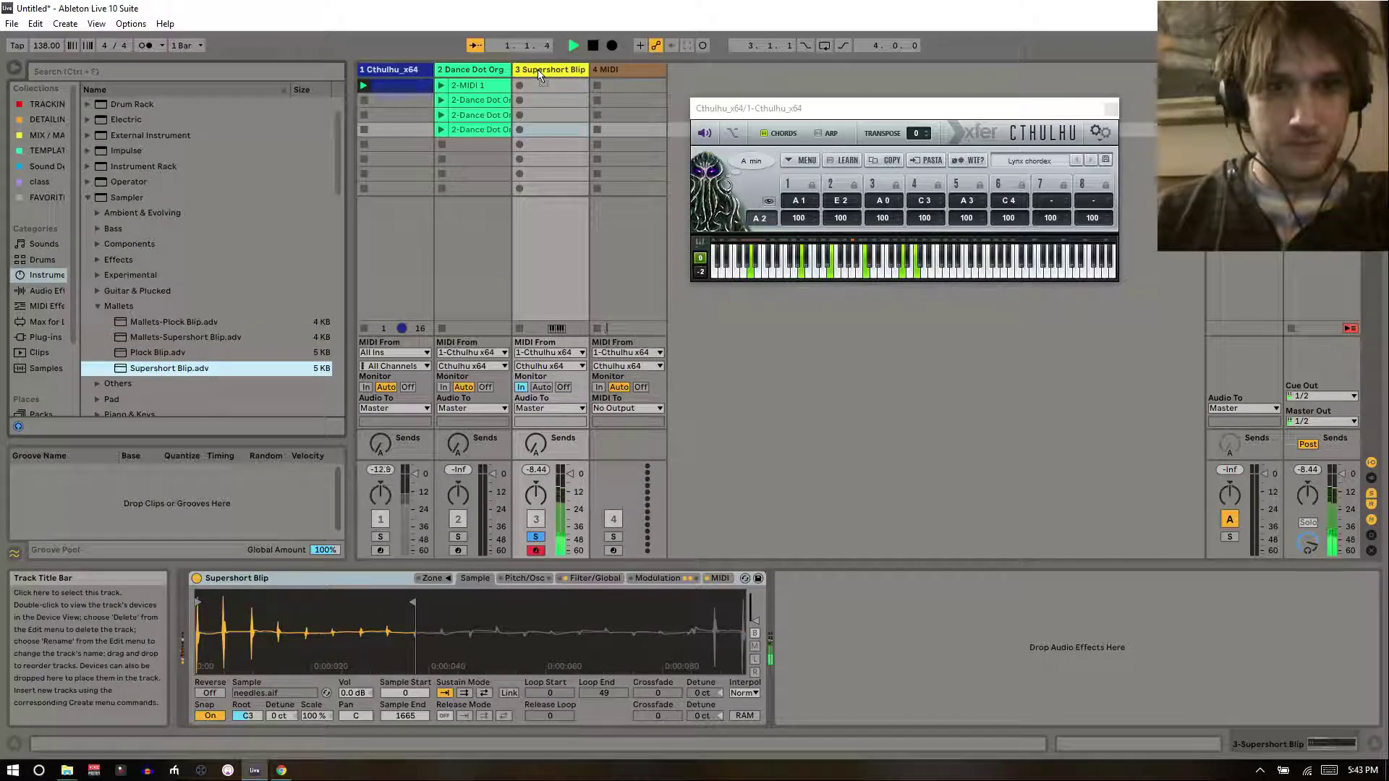
key("space")
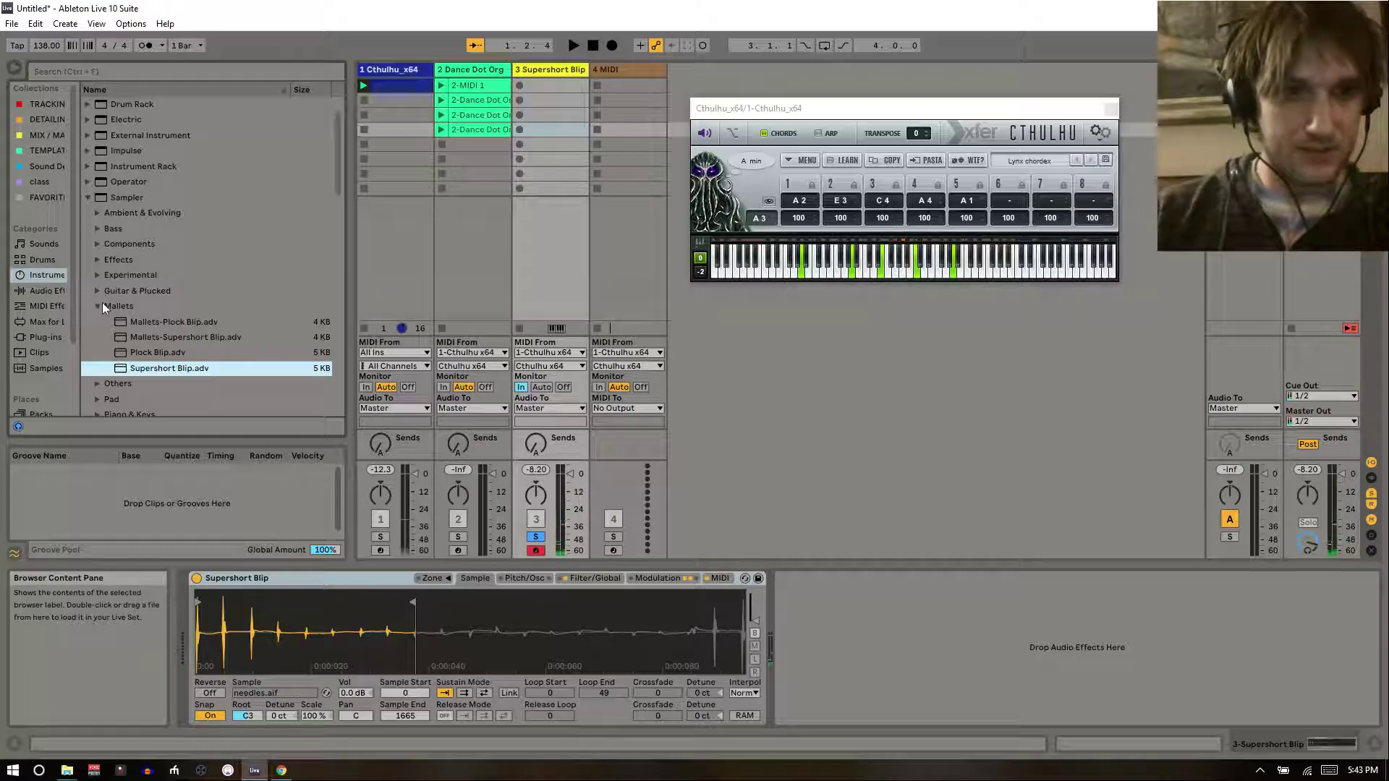
- Replace track 3's Sampler instrument with the third-party synth plug-in Serum_x64
left_click(101, 304)
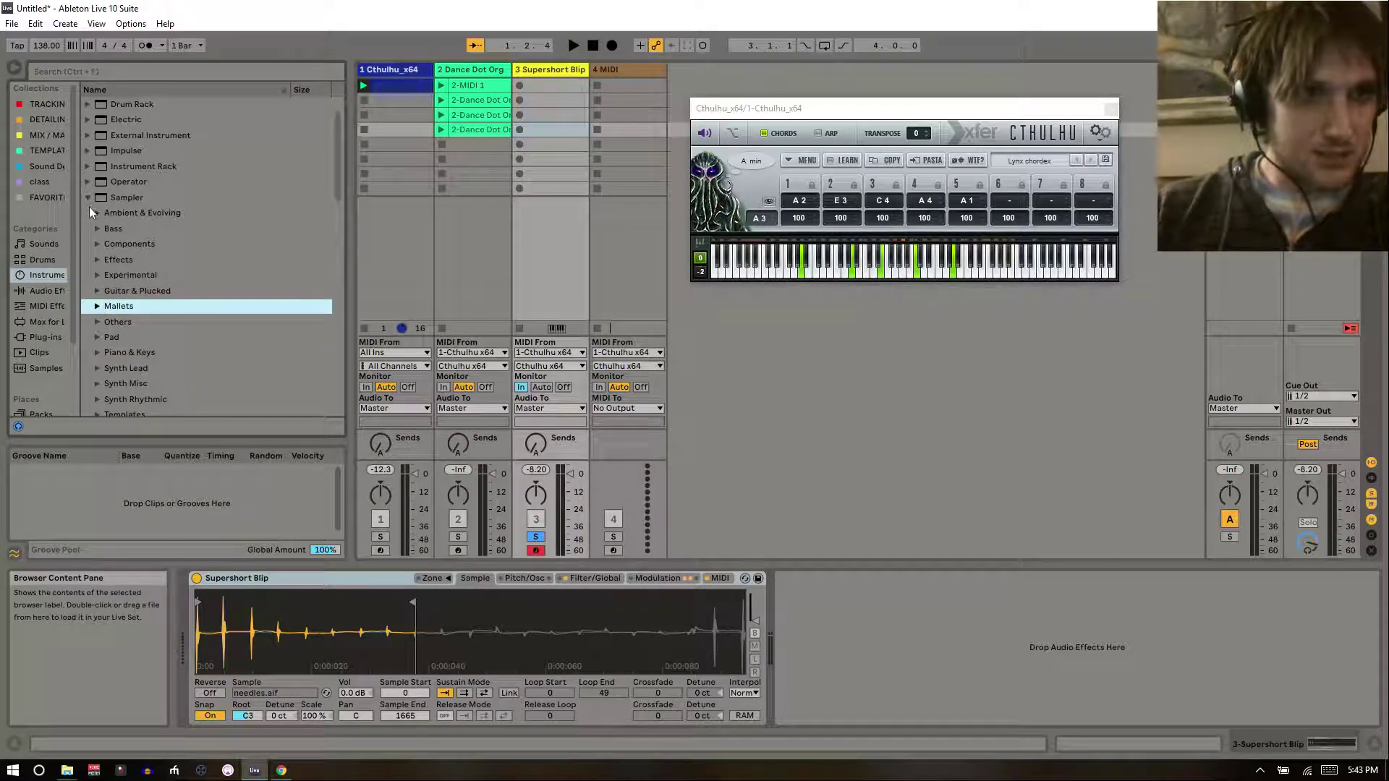
left_click(90, 209)
left_click(88, 200)
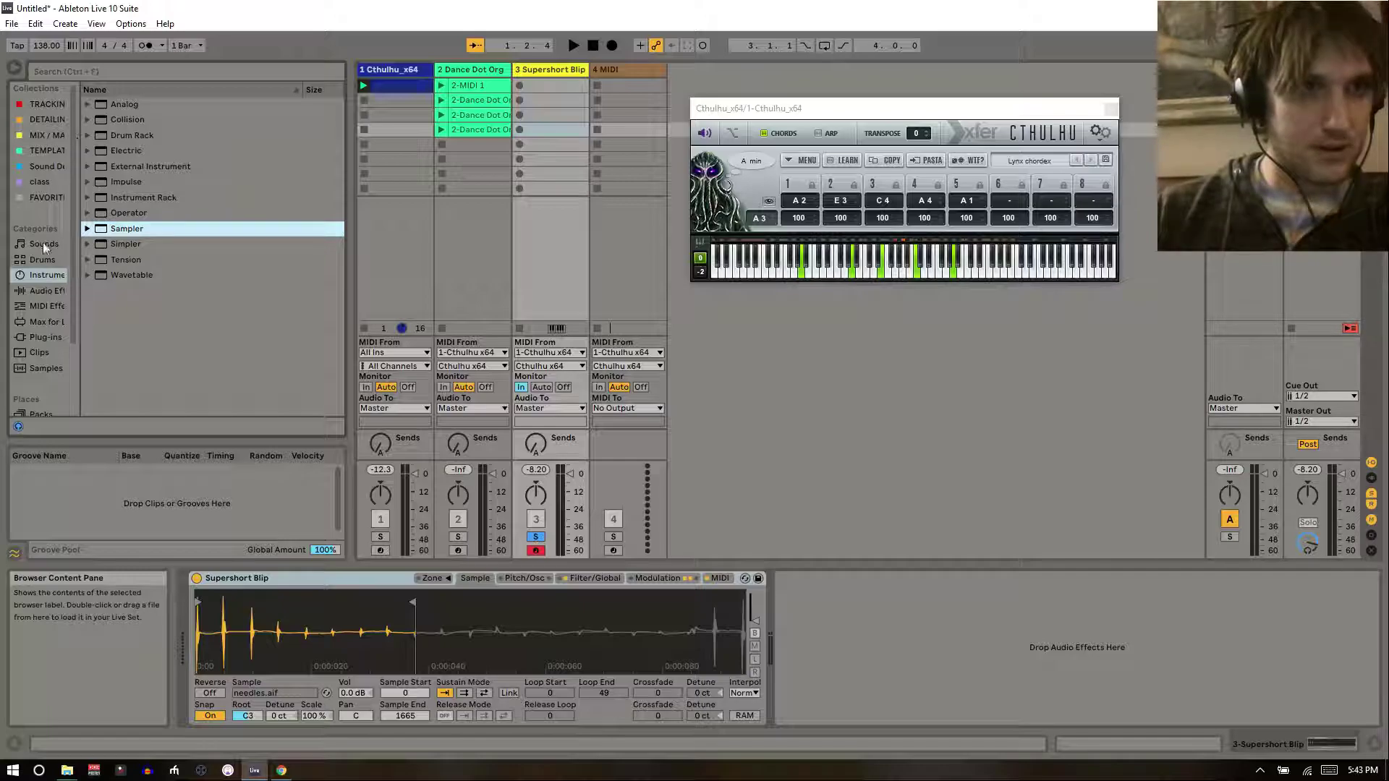
left_click(35, 336)
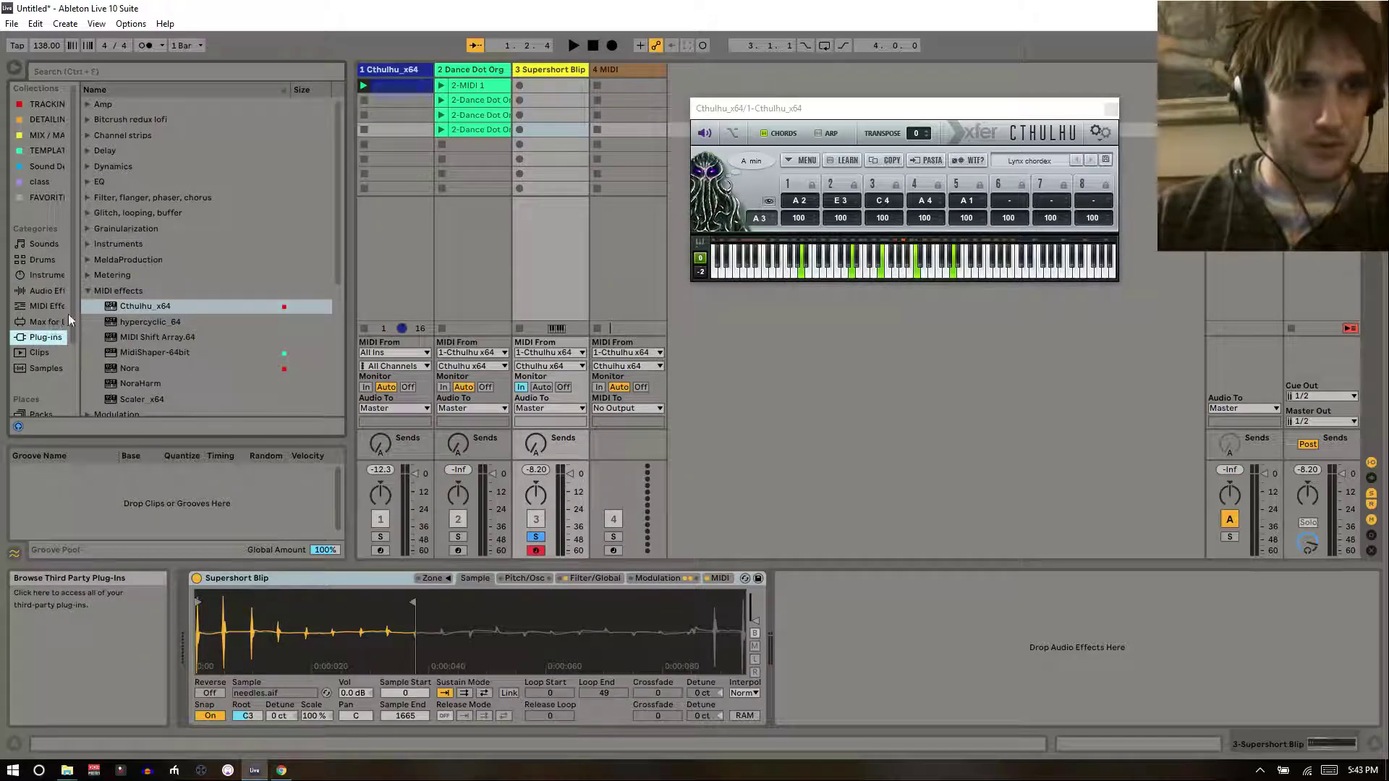
left_click(88, 290)
left_click(88, 244)
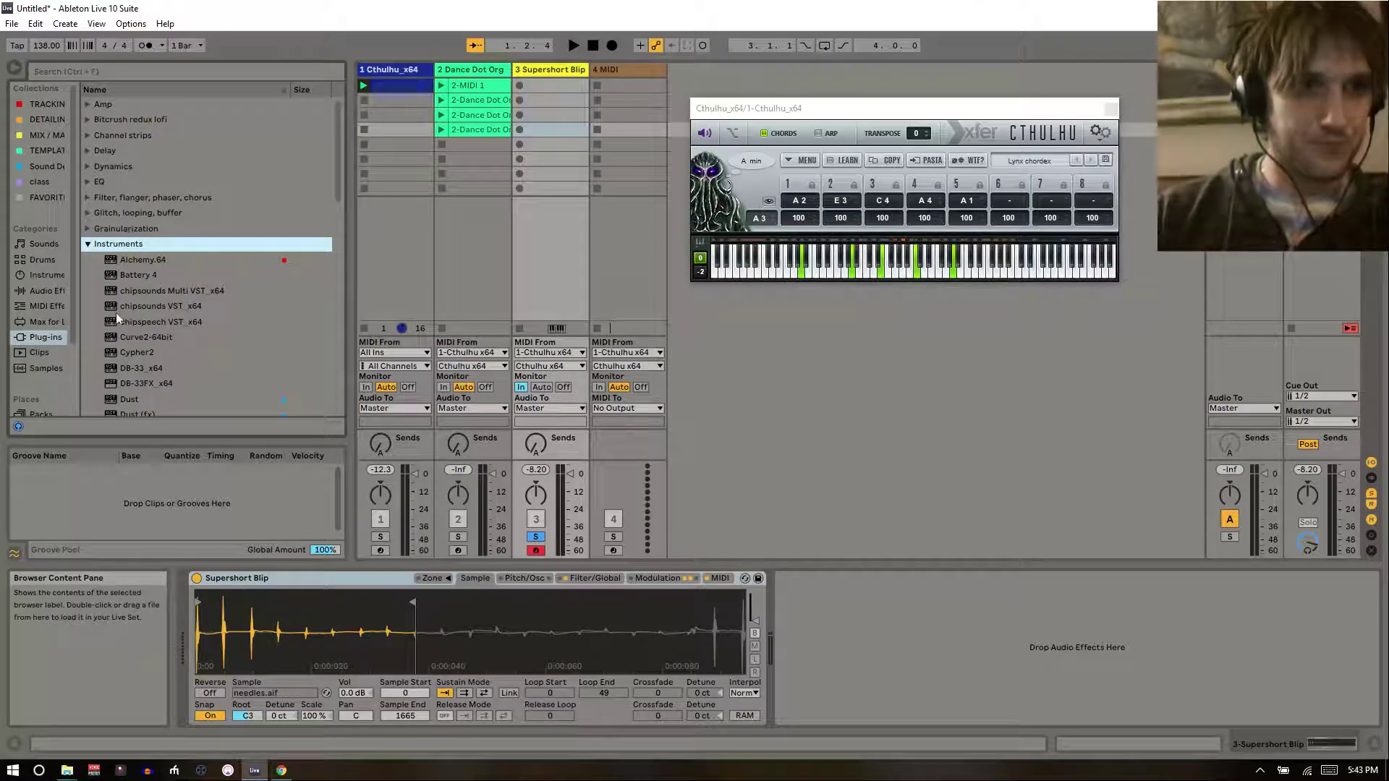
scroll(116, 312, "down", 5)
scroll(116, 313, "down", 7)
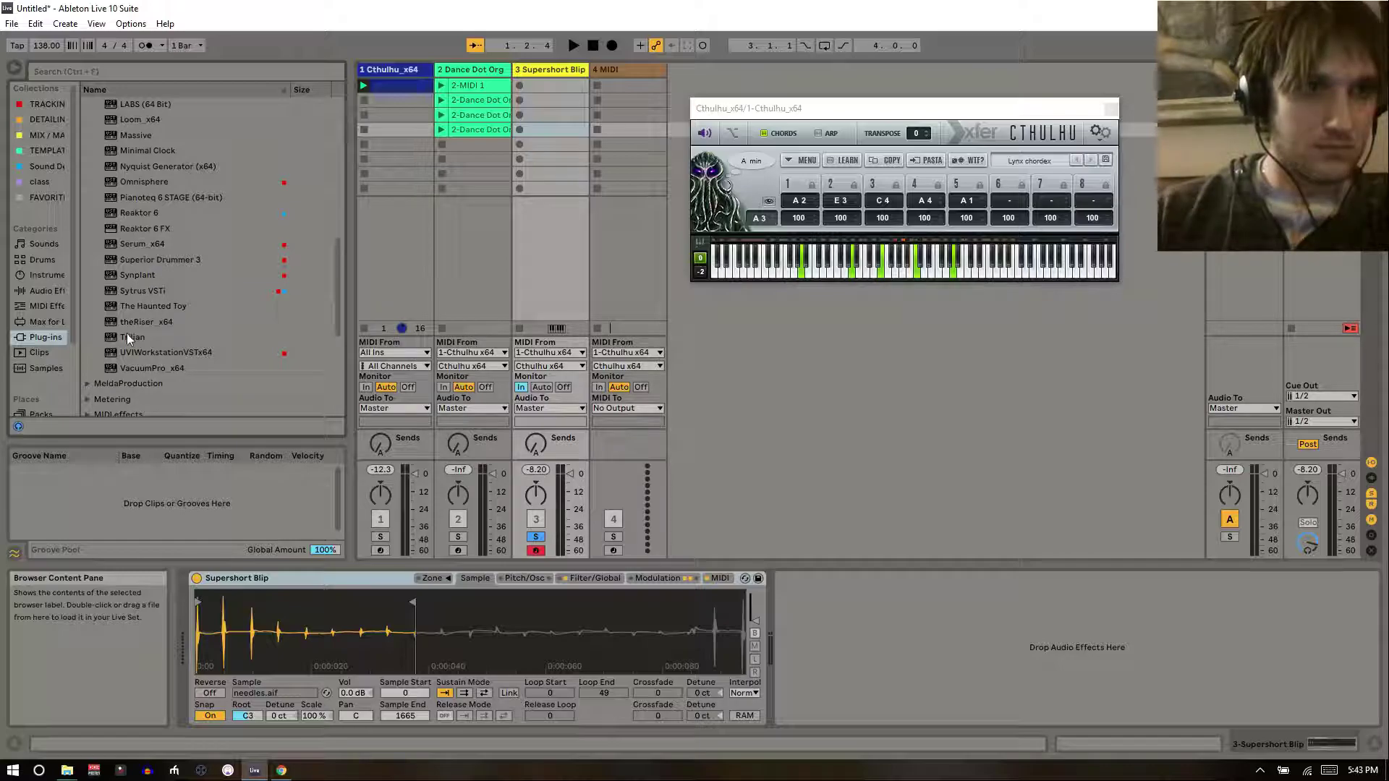
left_click_drag(135, 243, 259, 194)
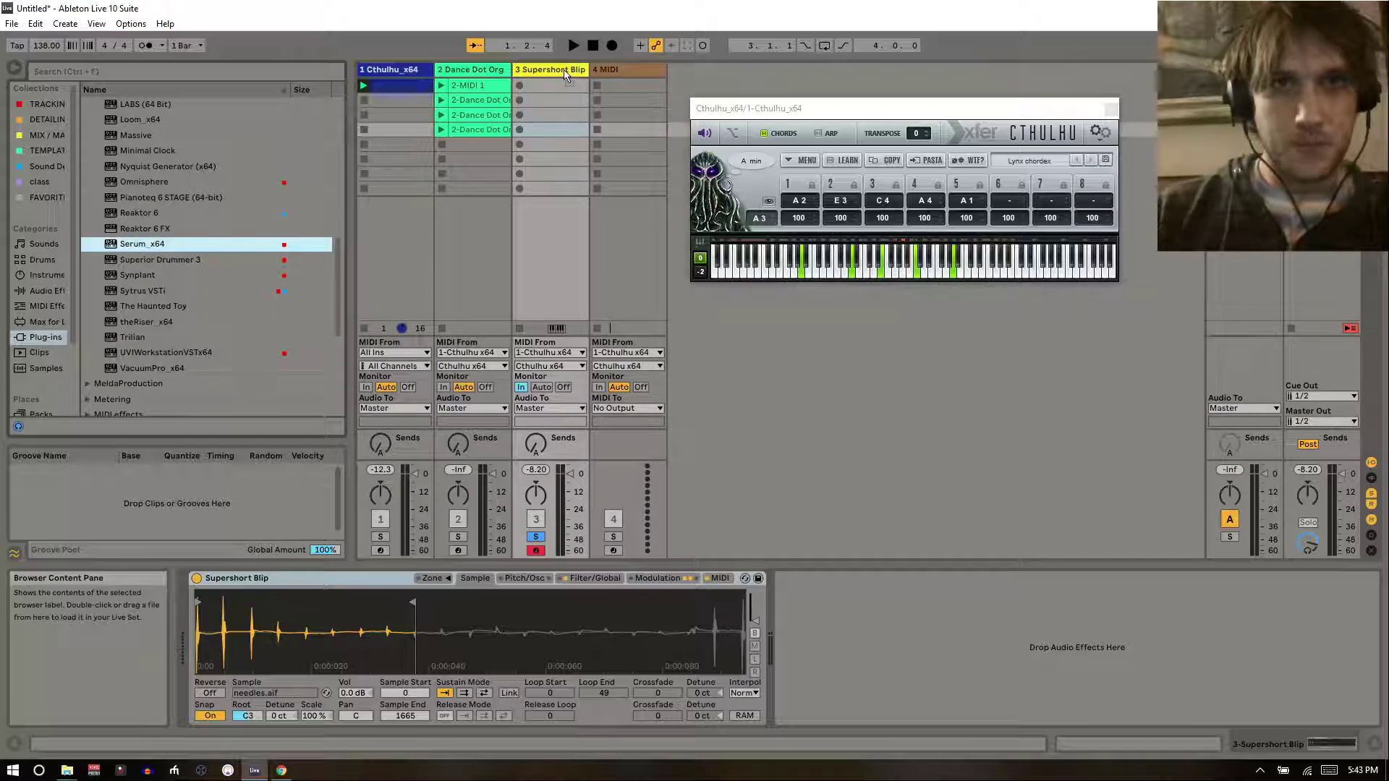
left_click_drag(564, 70, 563, 69)
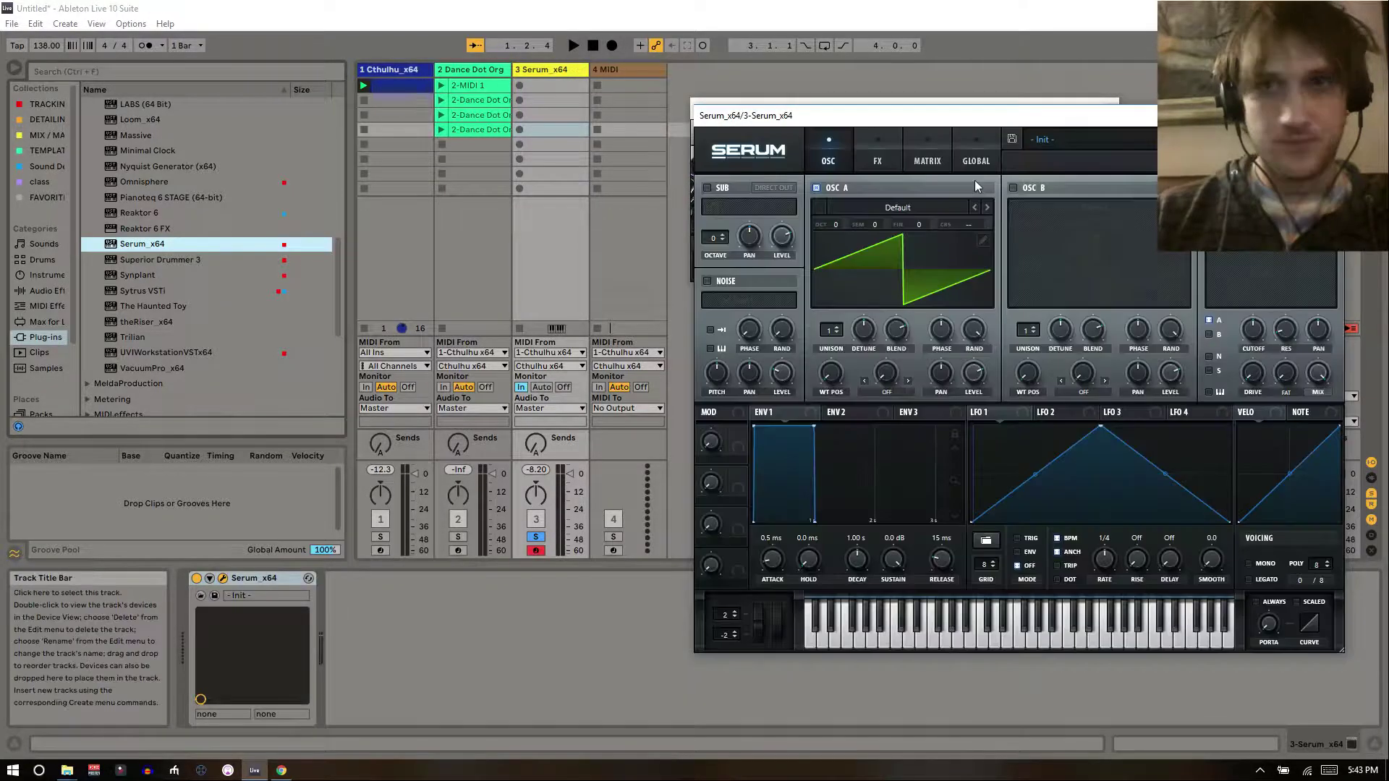
- Load Serum's PLUCK - E Guitar preset from the Cymatics Black Friday bank, close the plug-in window and audition the chords
left_click(1069, 144)
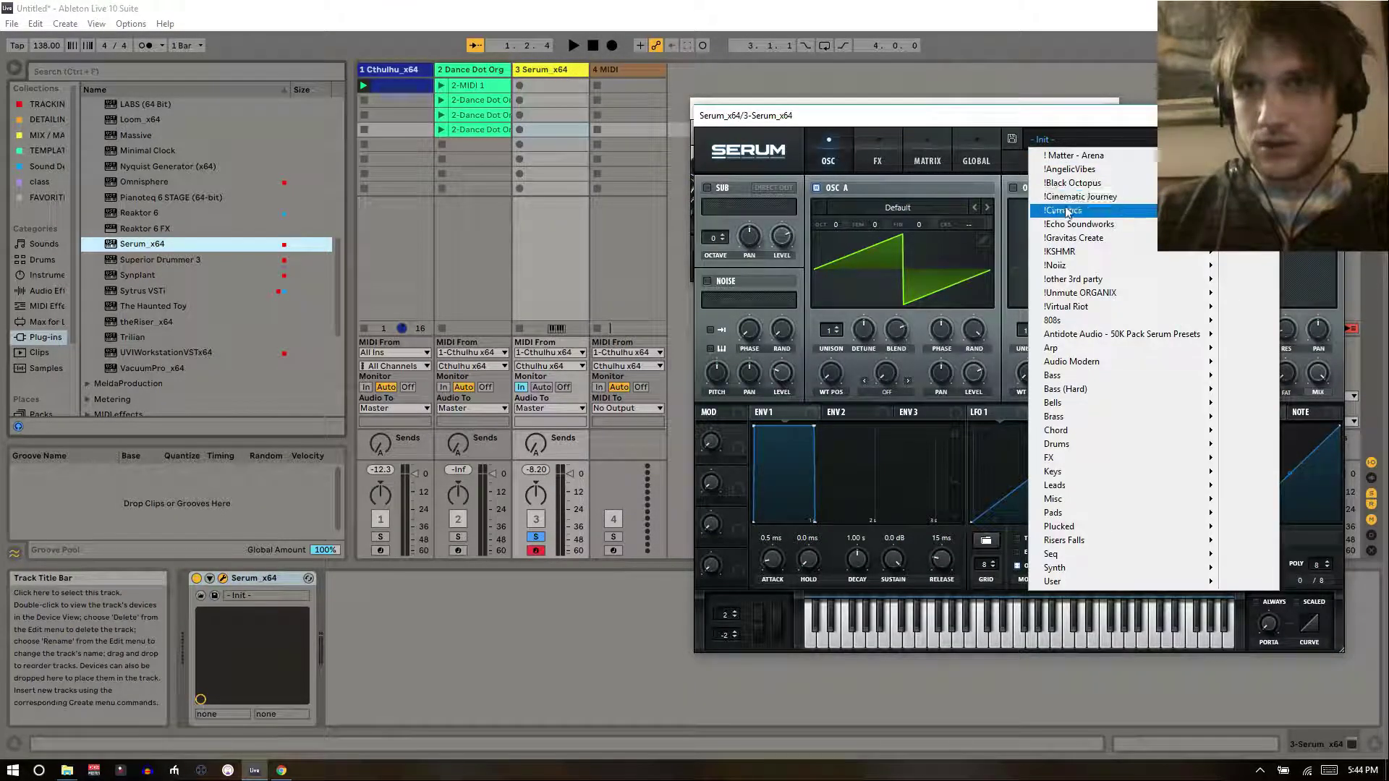
mouse_move(1066, 211)
mouse_move(752, 265)
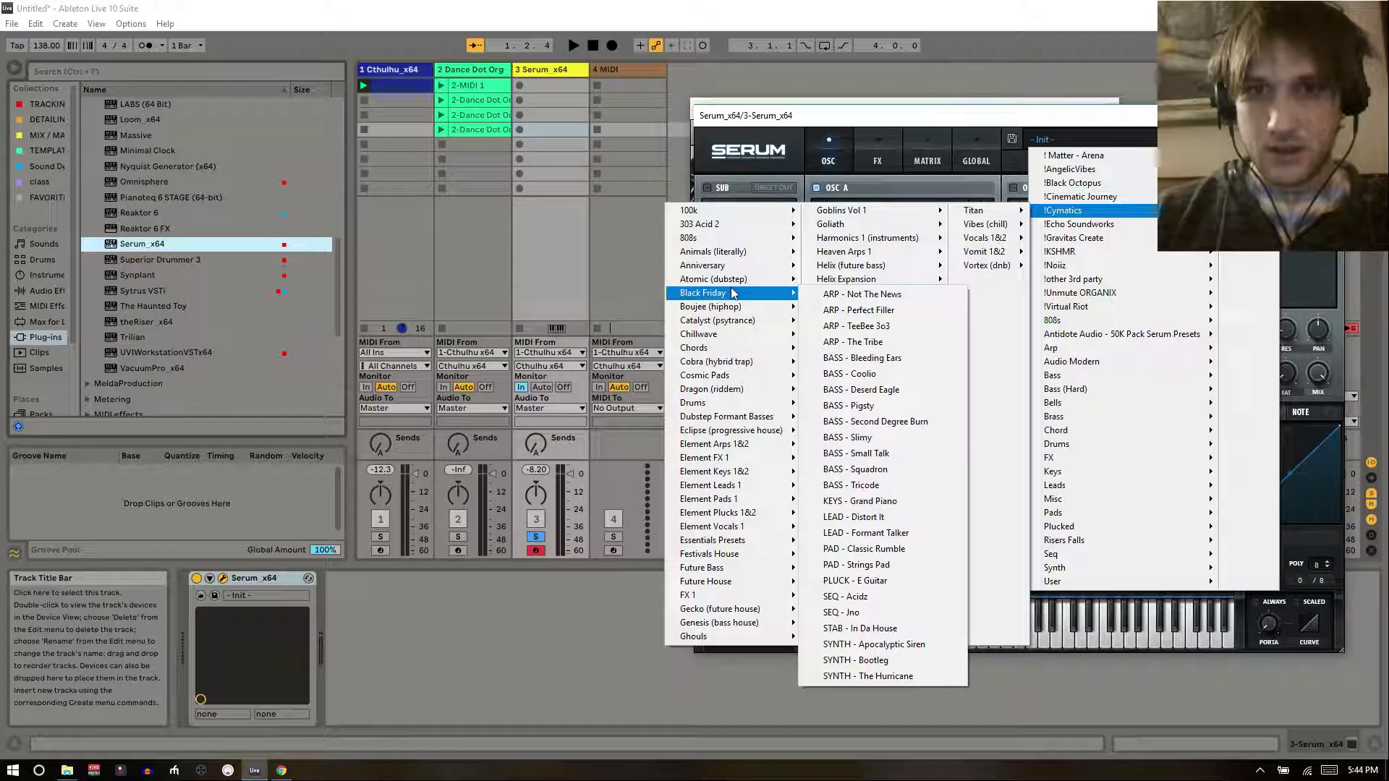
left_click(890, 581)
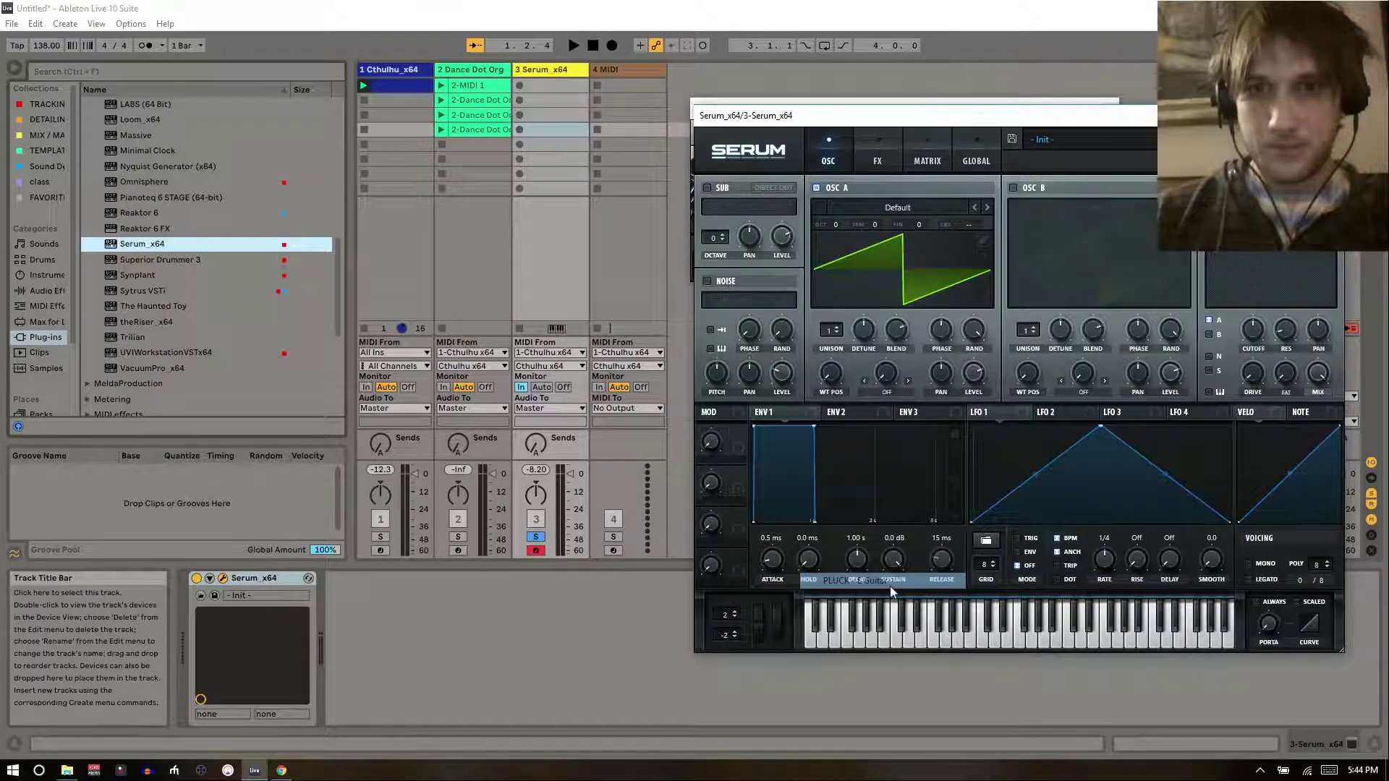
left_click(1335, 116)
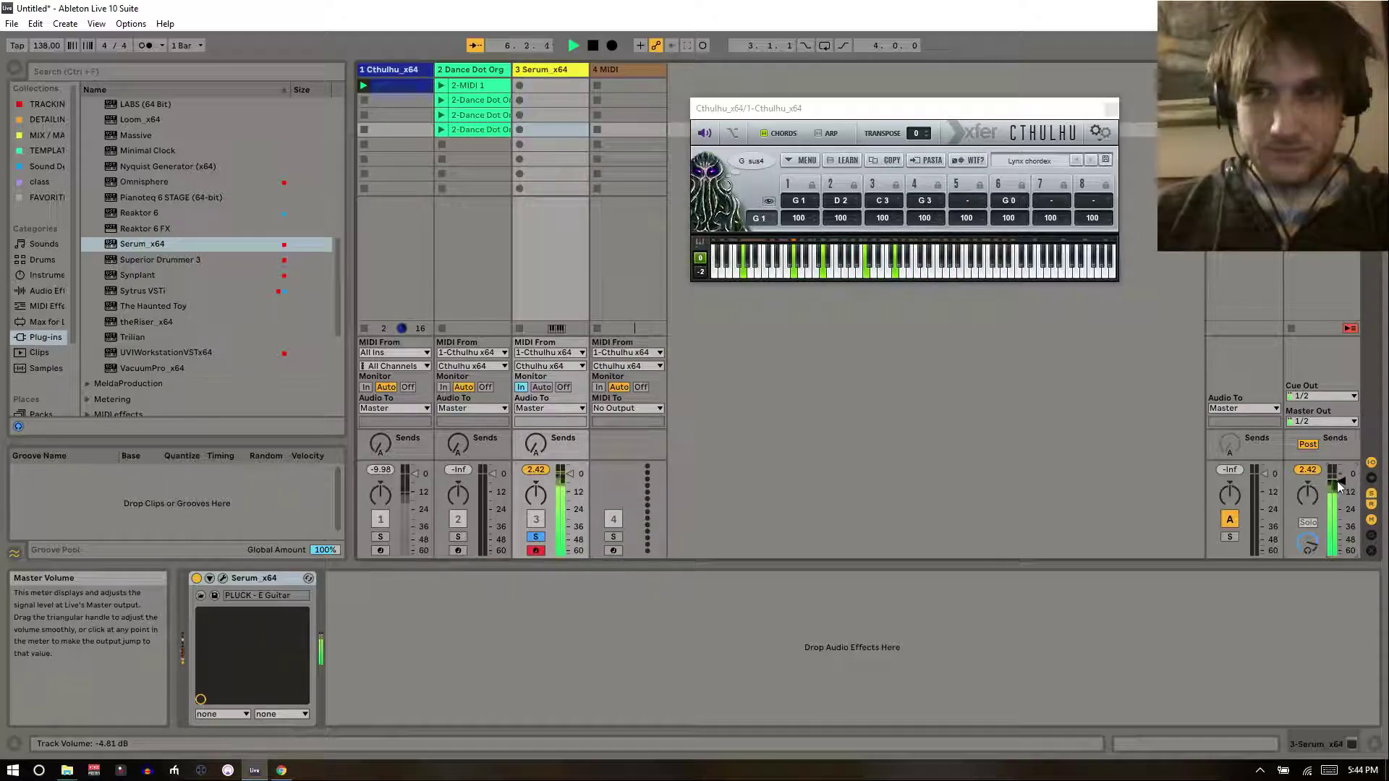
left_click(541, 72)
key("space")
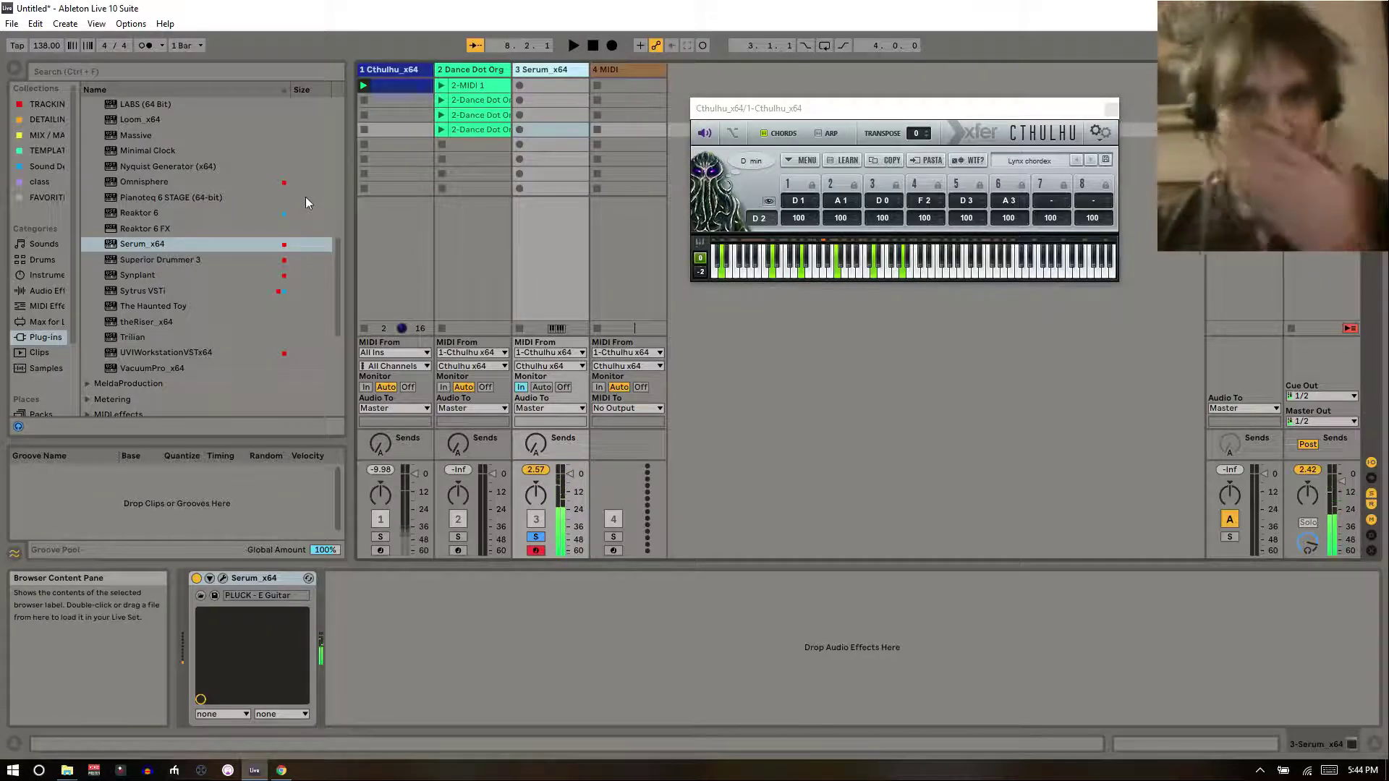
- Insert an Arpeggiator before Serum on track 3 and record Cthulhu's chords into the track's first clip slot for eight bars
left_click(41, 291)
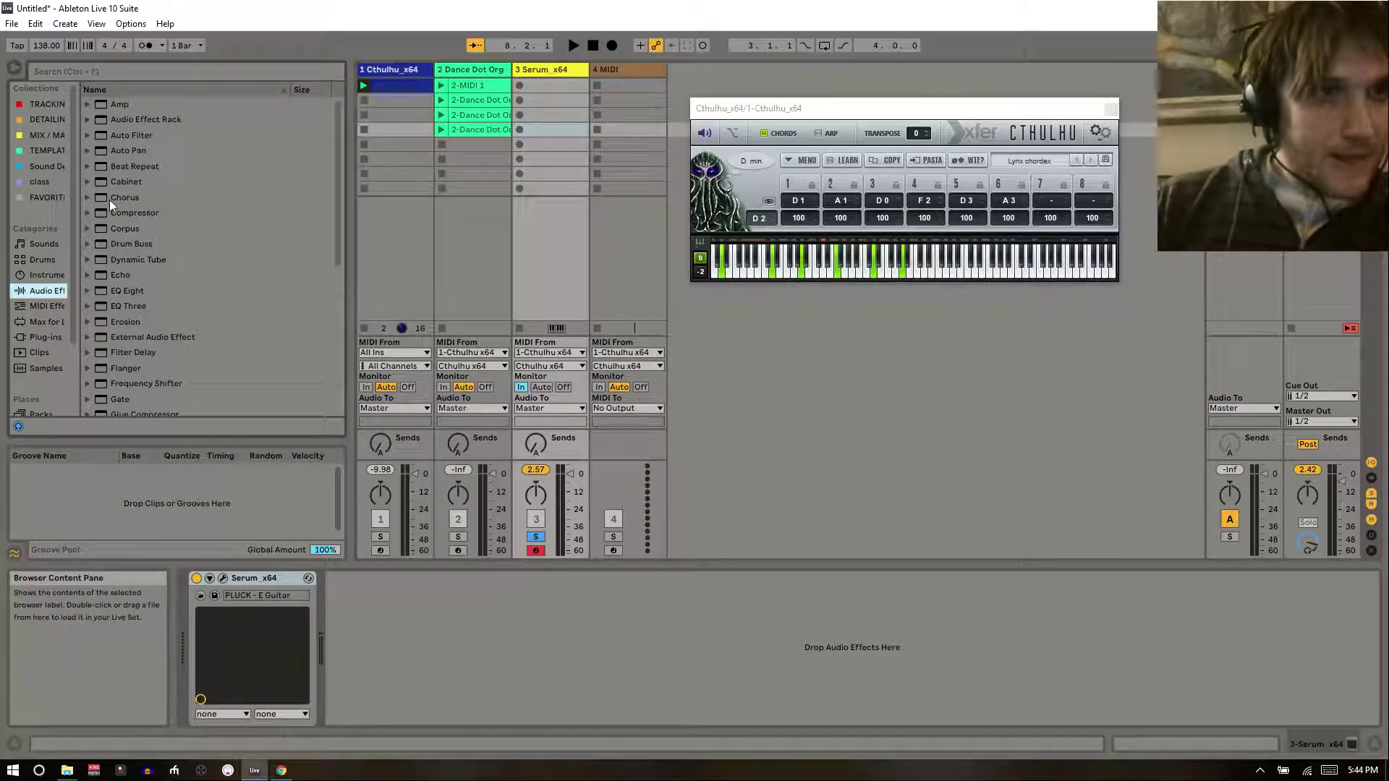
left_click(45, 305)
left_click(127, 102)
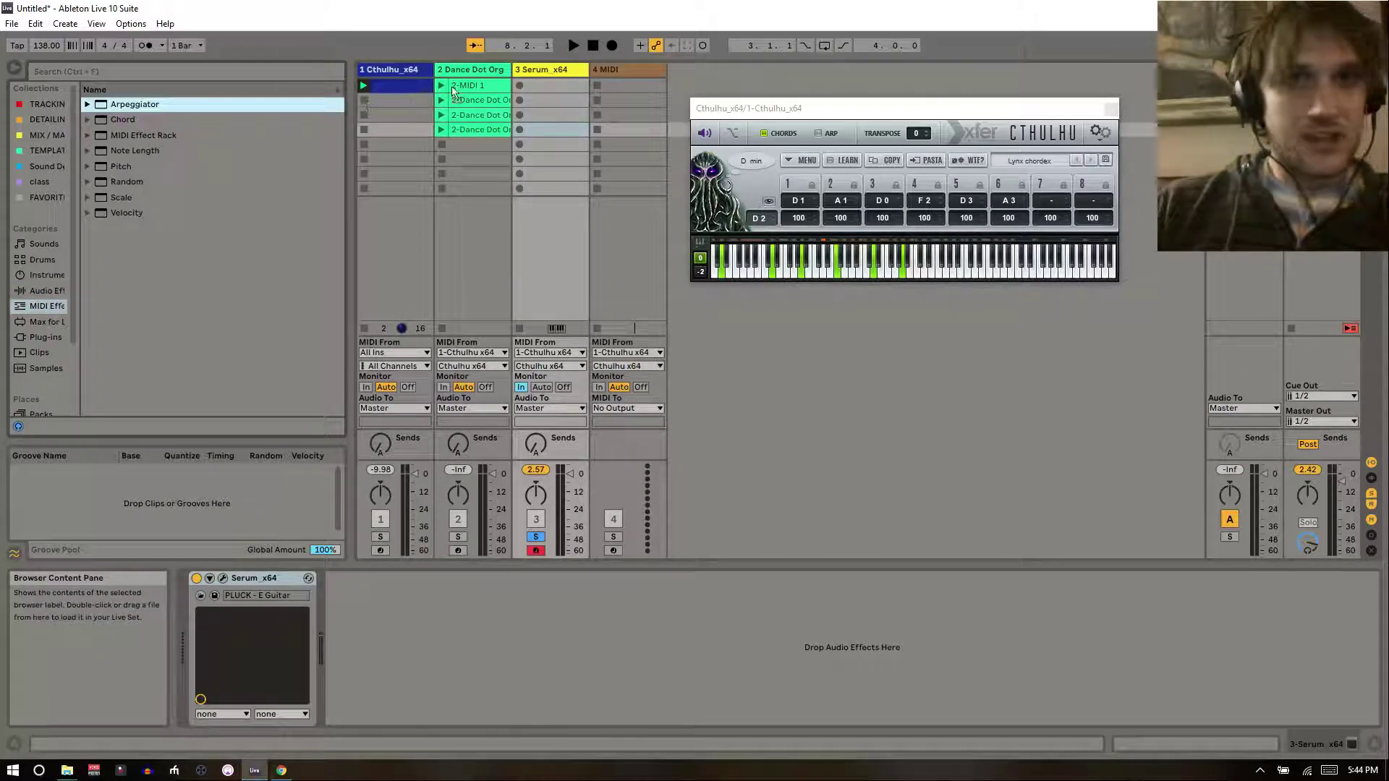
left_click_drag(573, 69, 559, 73)
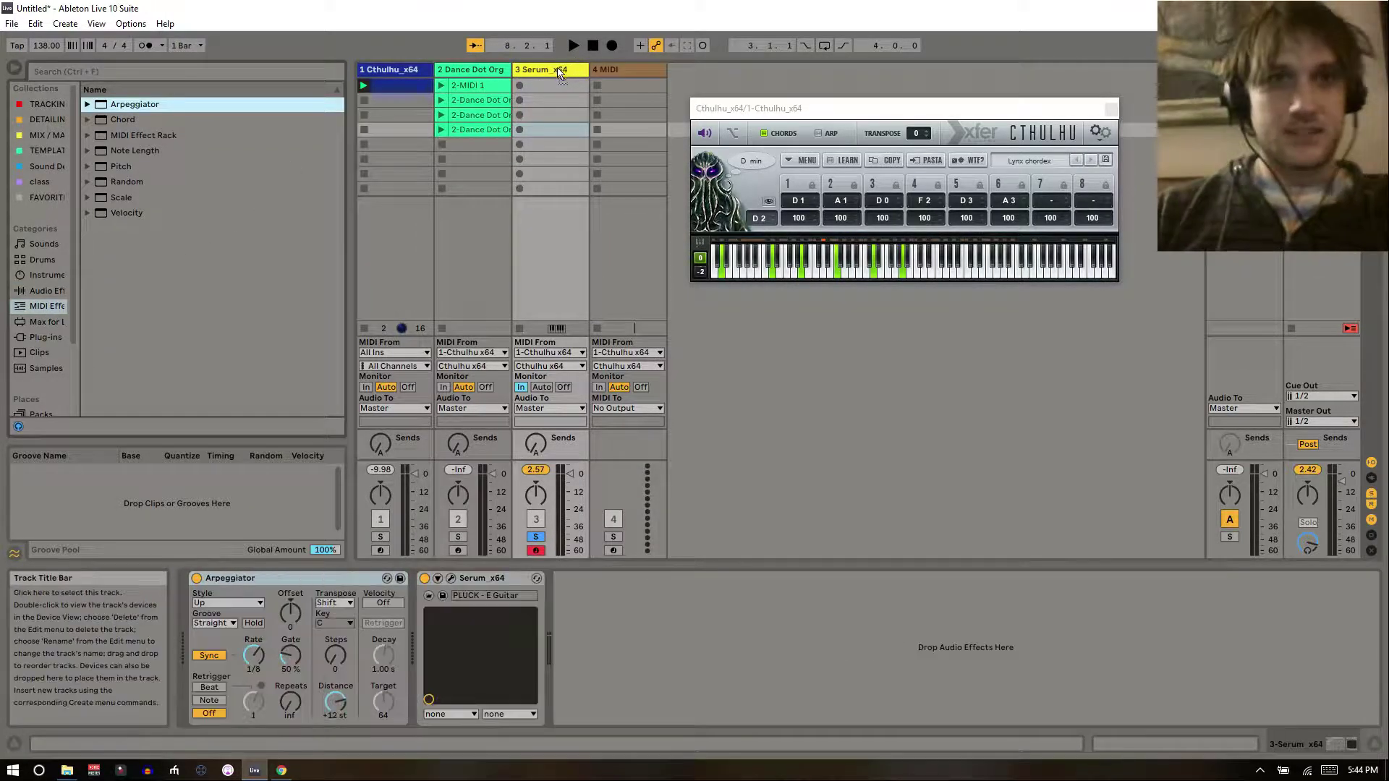
left_click(521, 86)
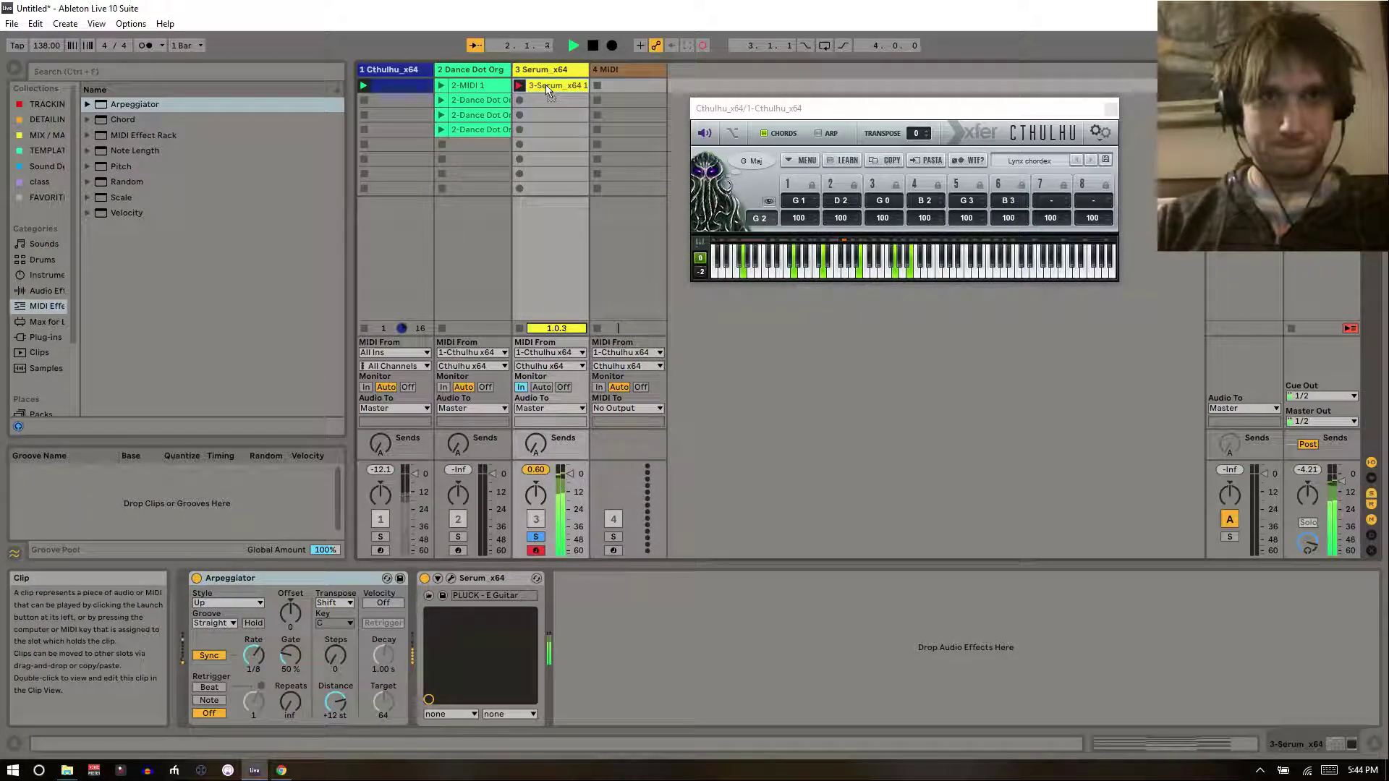
left_click(547, 86)
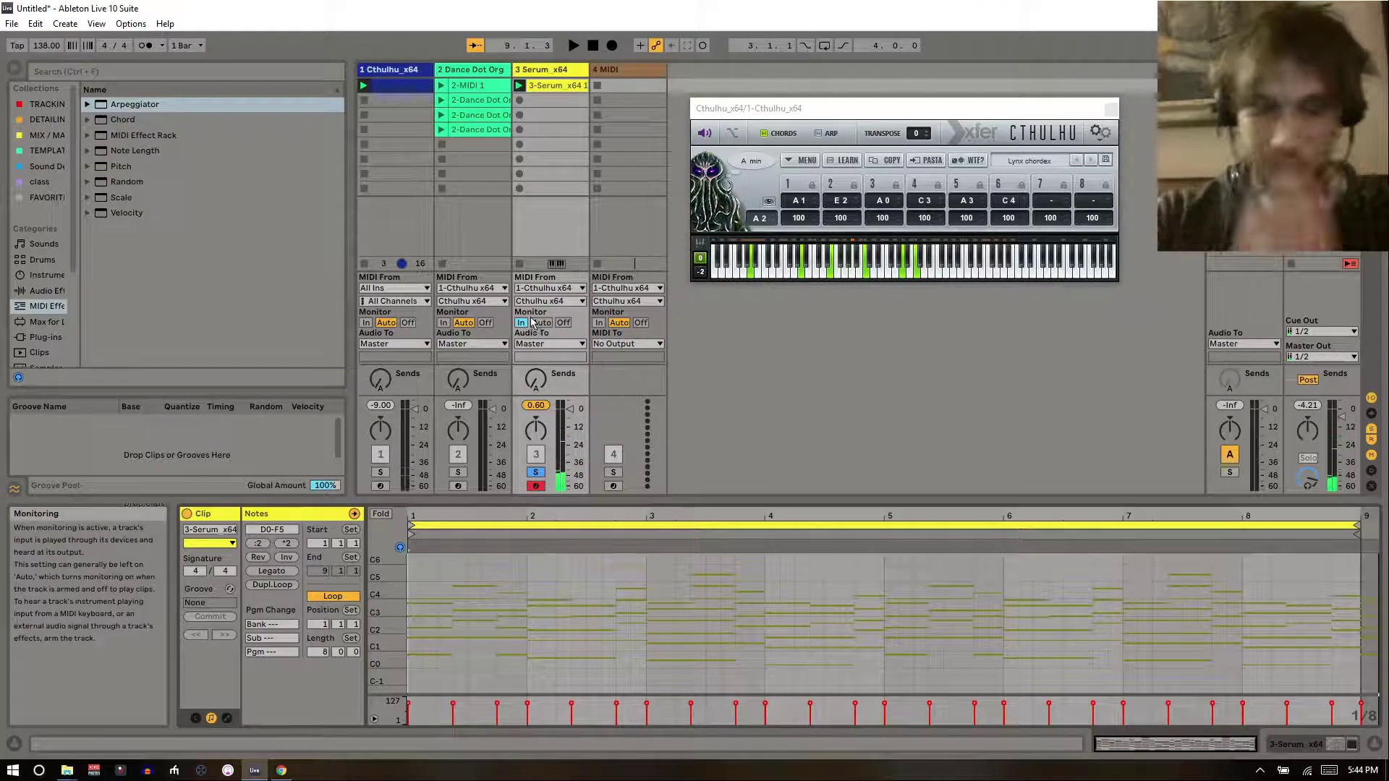
- Set the Arpeggiator's rate to 1/16, its retrigger mode to Note and its style to Down
key("shift+Tab")
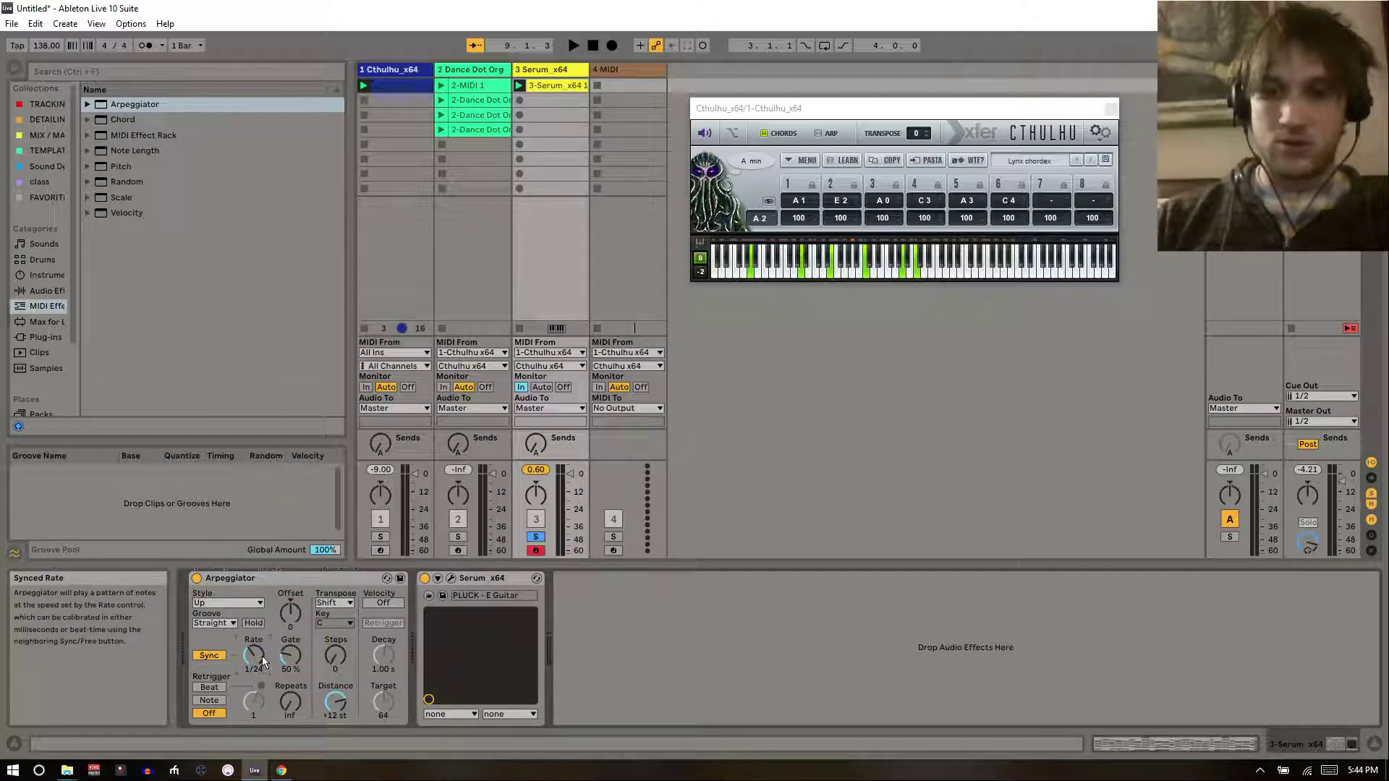
left_click(216, 701)
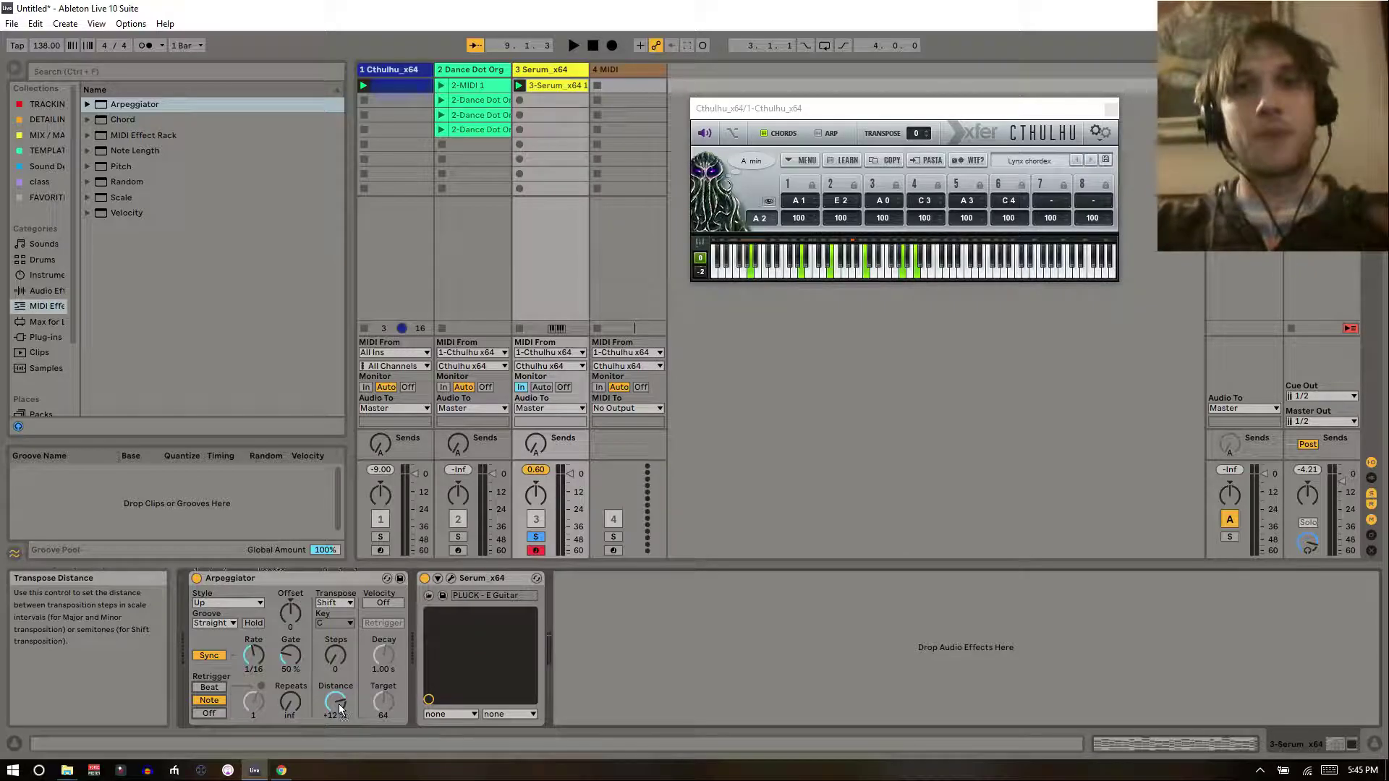
left_click(215, 604)
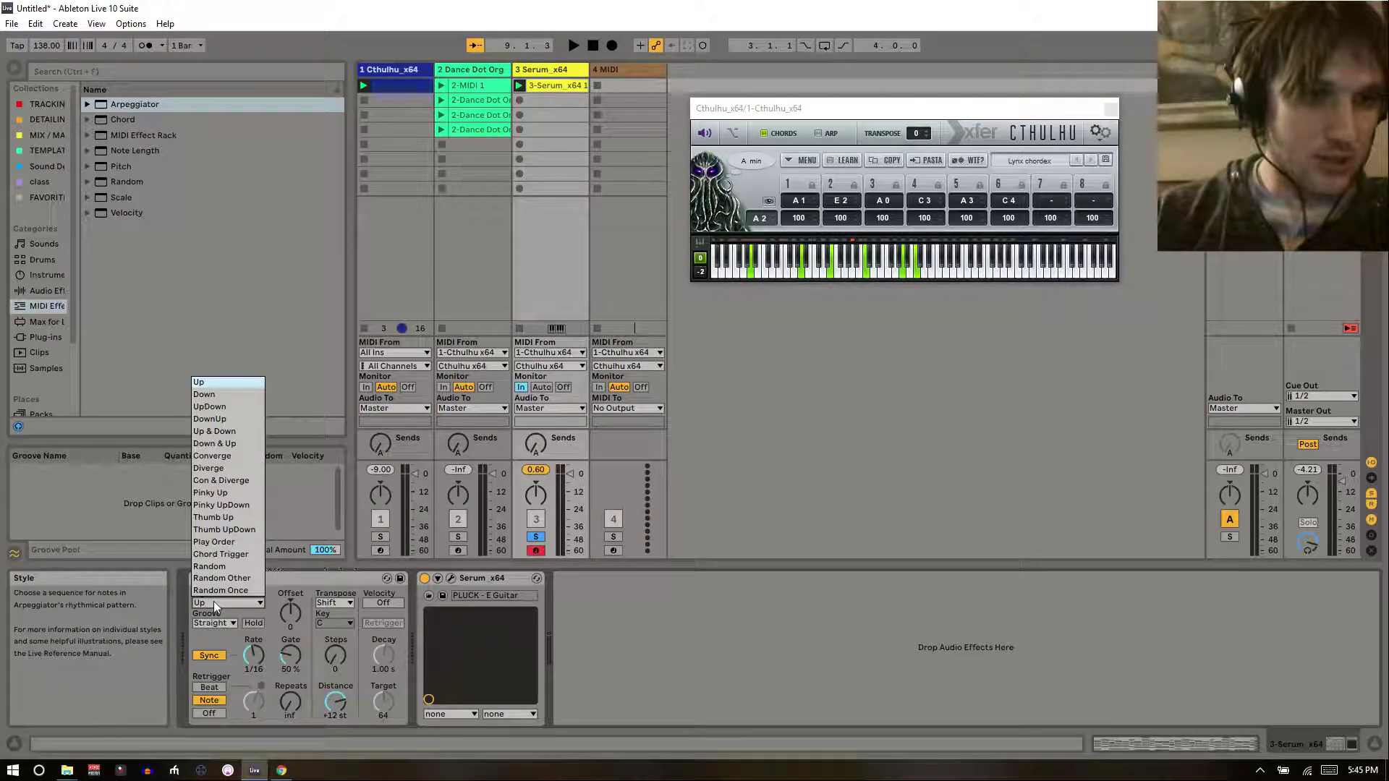
left_click(226, 395)
- Set track 3's monitoring to Auto, disarm and unsolo it, mute the Cthulhu track and play the recorded clip
left_click(548, 390)
left_click(536, 551)
left_click(536, 537)
left_click(380, 520)
key("space")
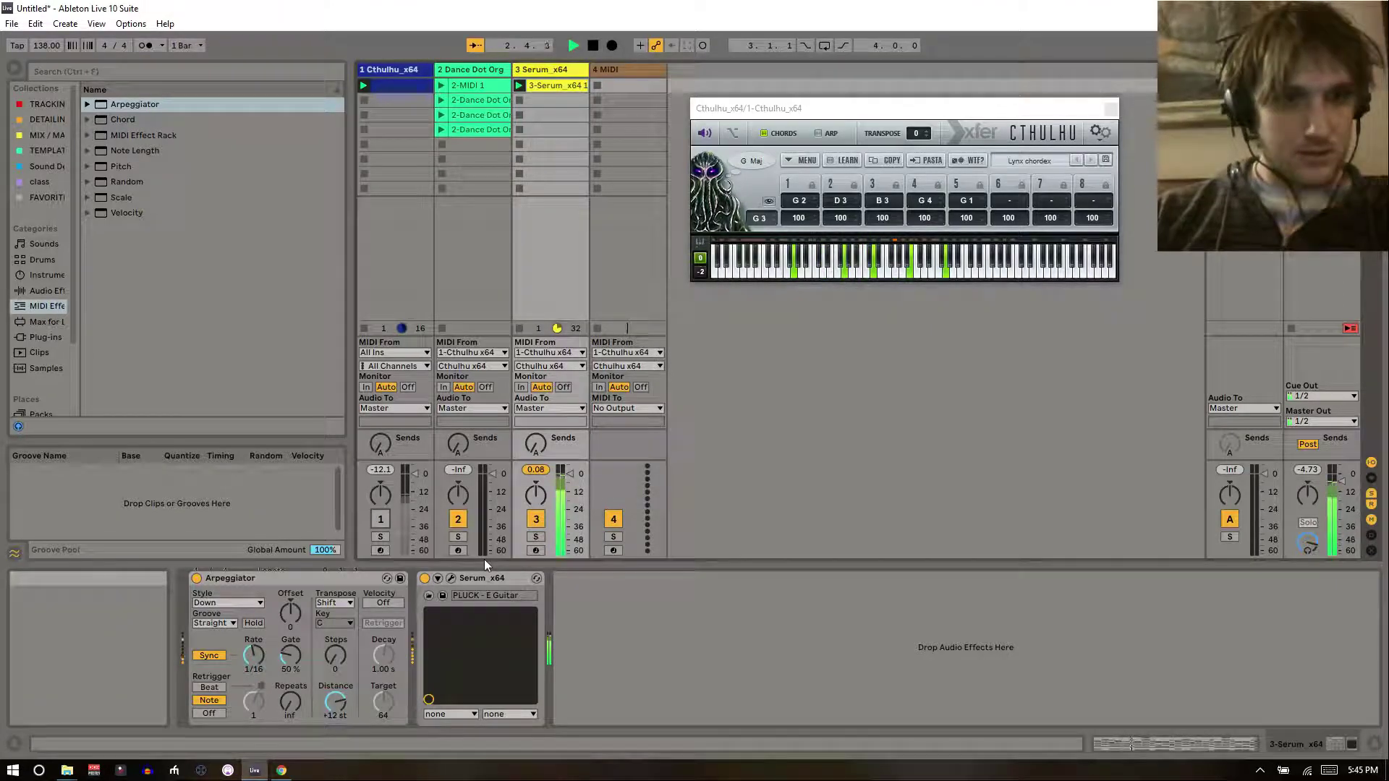
- Open the recorded Serum clip on track 3 and check the pitches of the top chord notes in bars 1 and 2
double_click(545, 88)
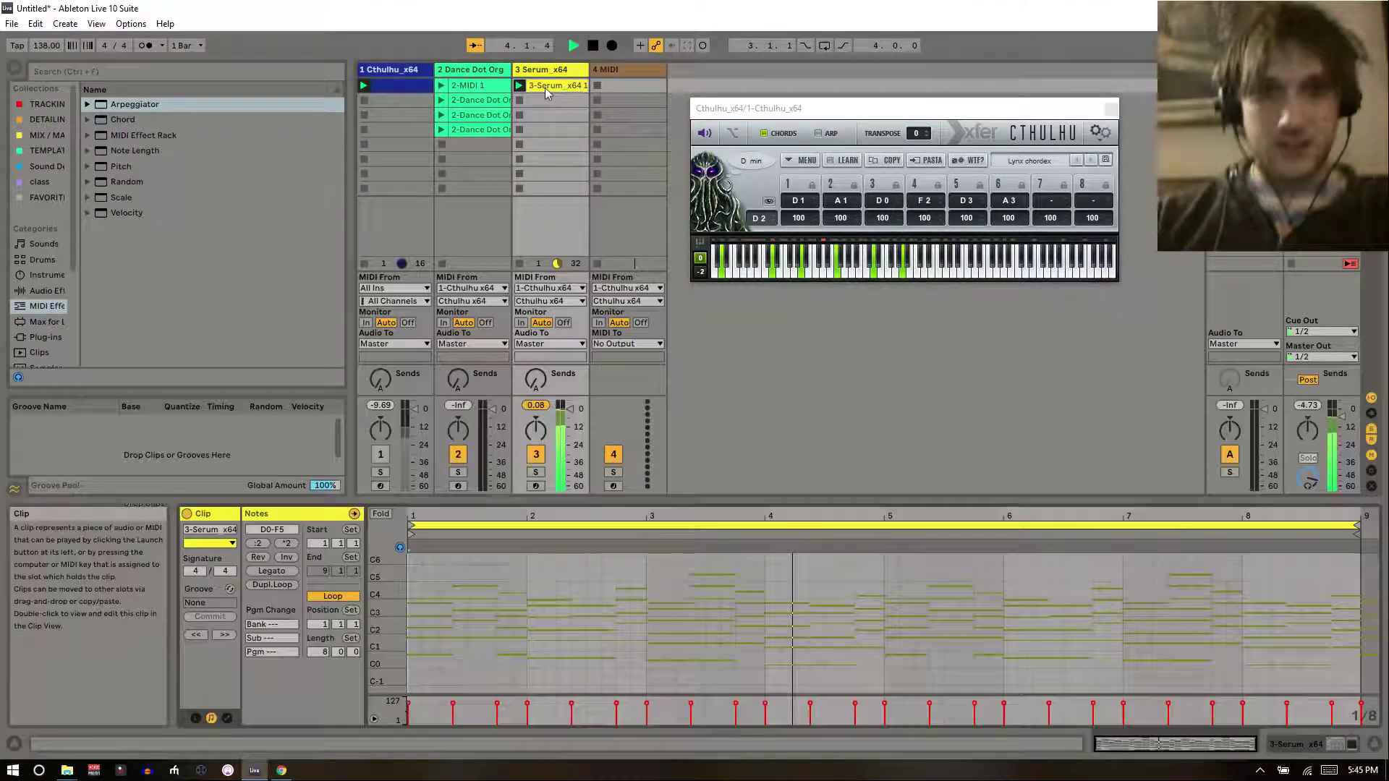
left_click(466, 588)
left_click(466, 588)
left_click(512, 595)
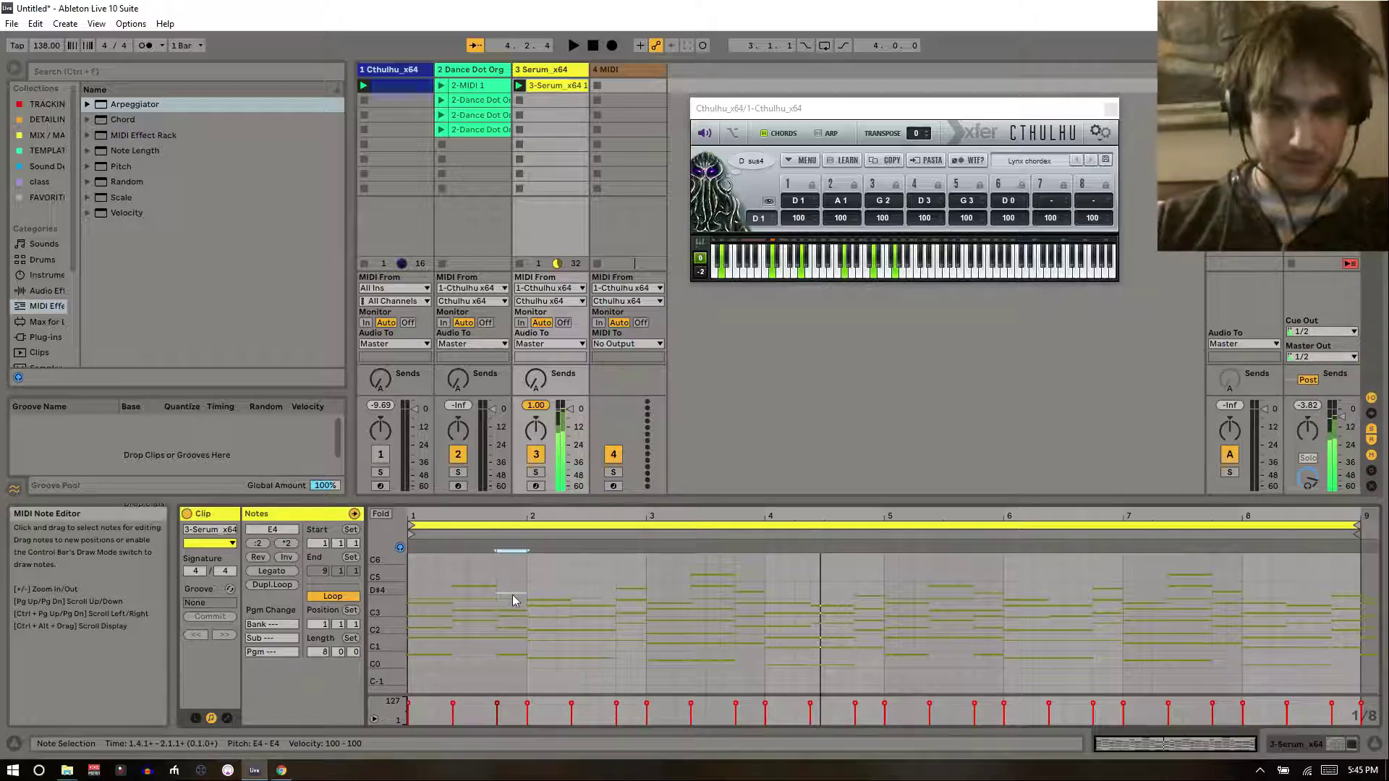
left_click(541, 600)
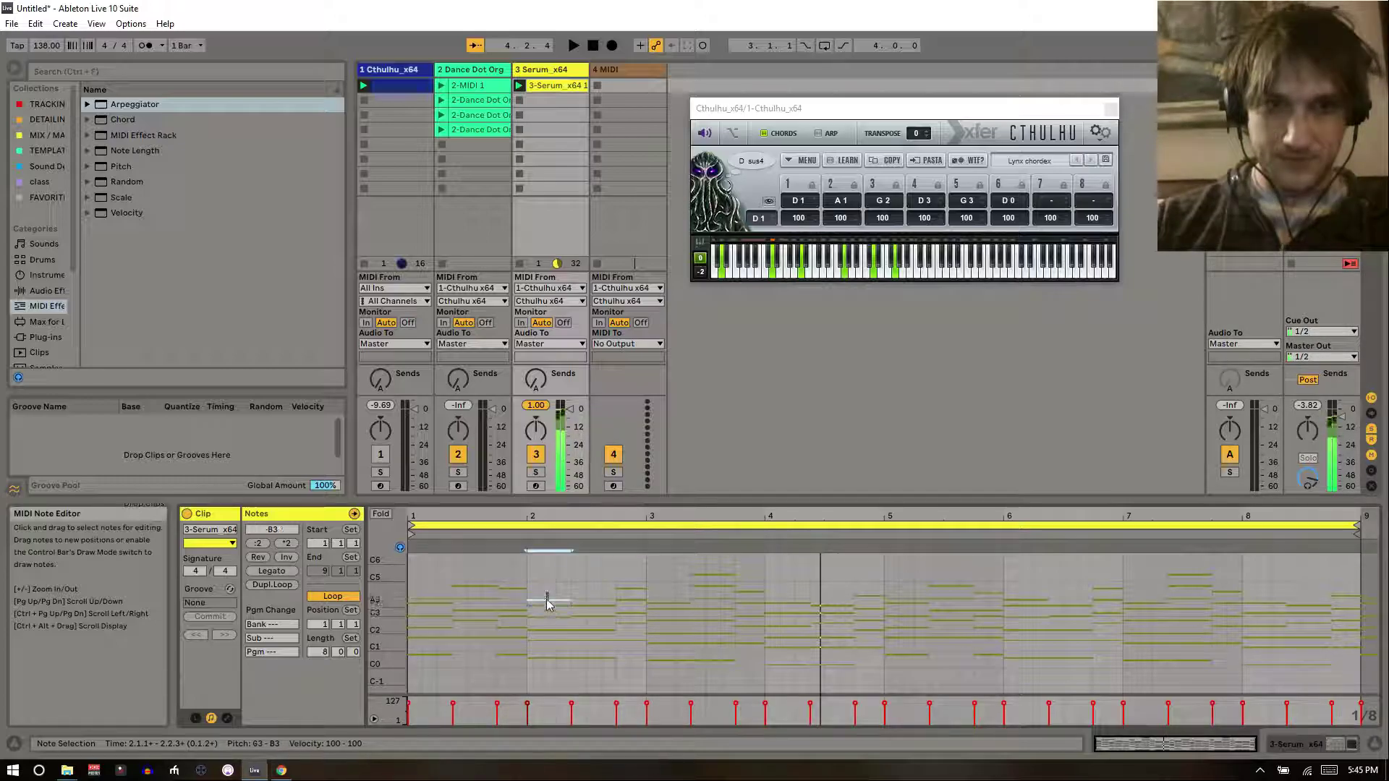
- Add a D5 note above the chord at the start of bar 2, lengthen it to match the chord and duplicate it through the bar
double_click(536, 576)
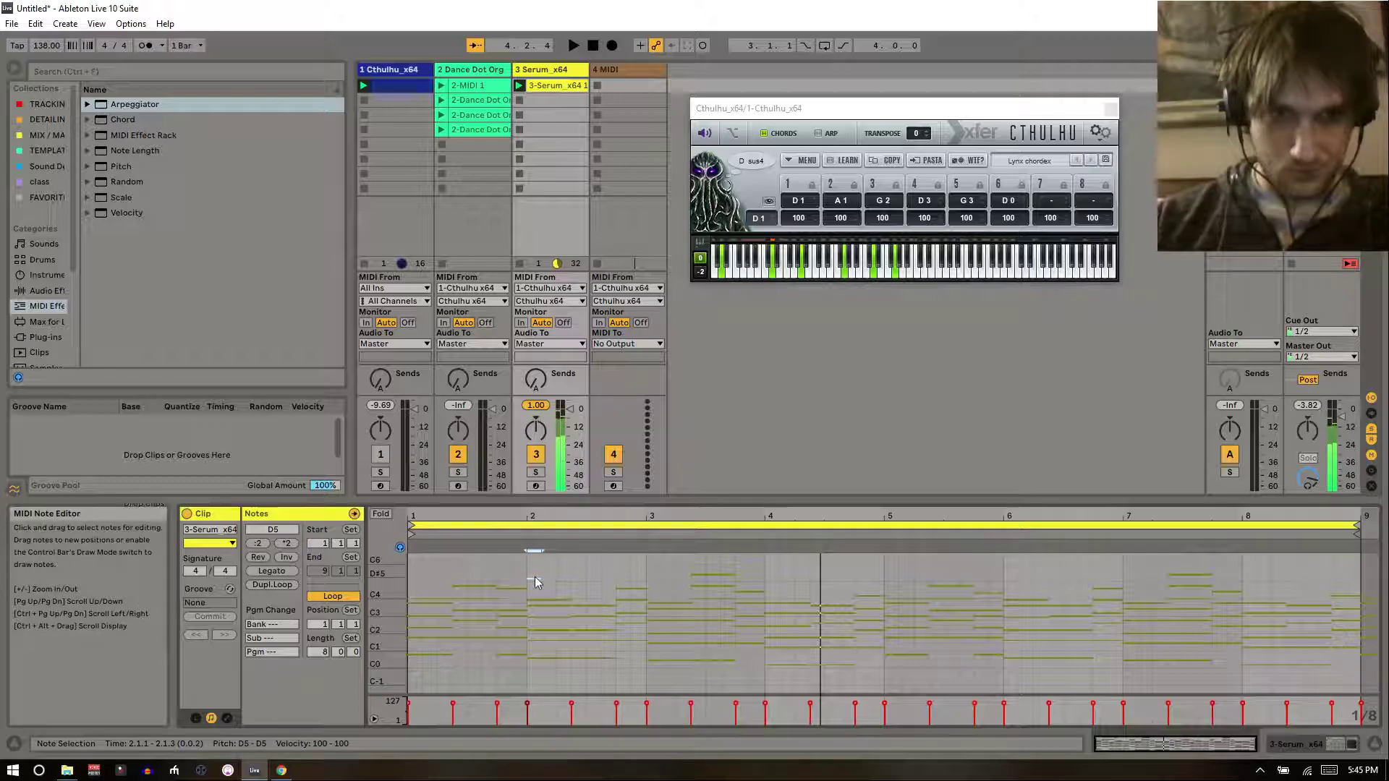
key("shift+Right")
key("ctrl+d")
key("ctrl+d")
key("Down")
key("shift+Left")
key("shift+Down")
key("shift+Up")
key("Up")
key("ctrl+s")
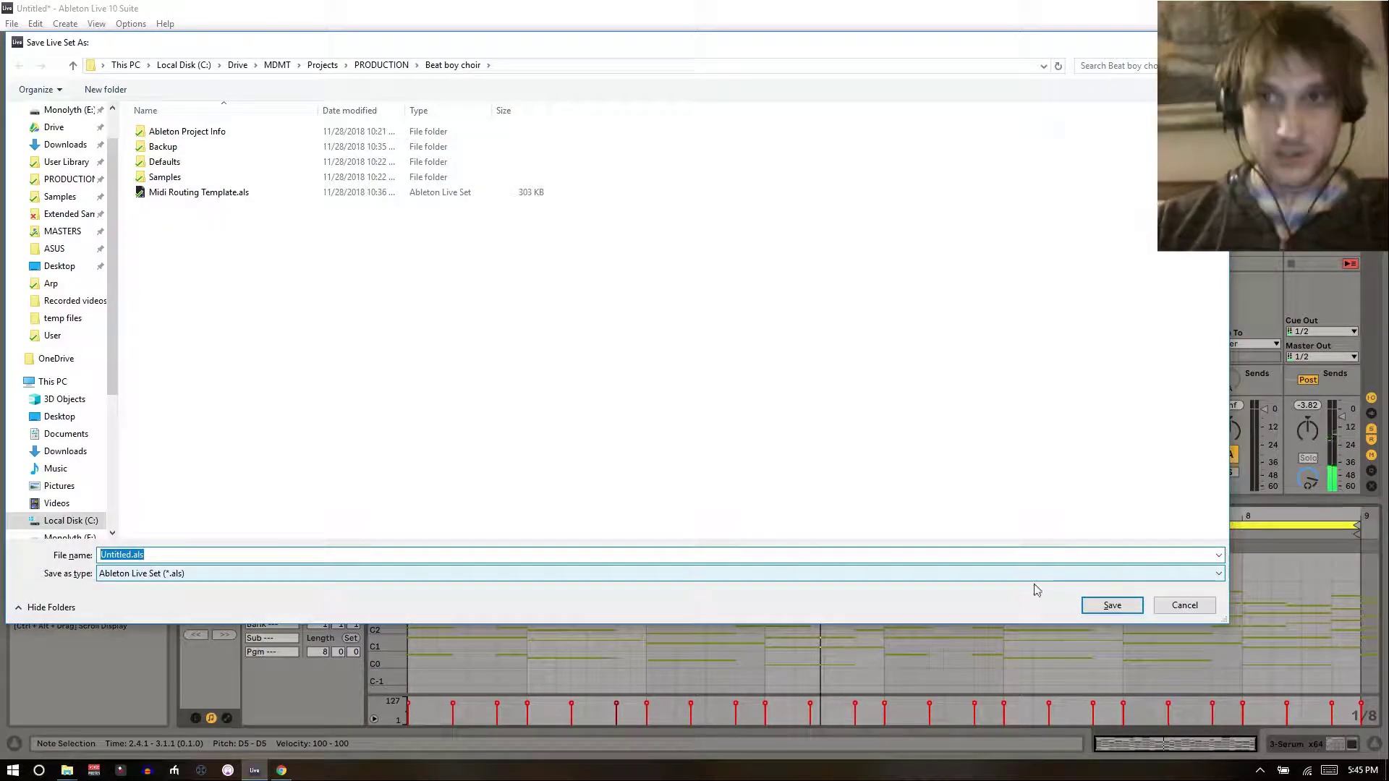
left_click(1177, 607)
- Move the duplicated top note to the start of bar 3, lower it to C5 and play the clip
key("Right")
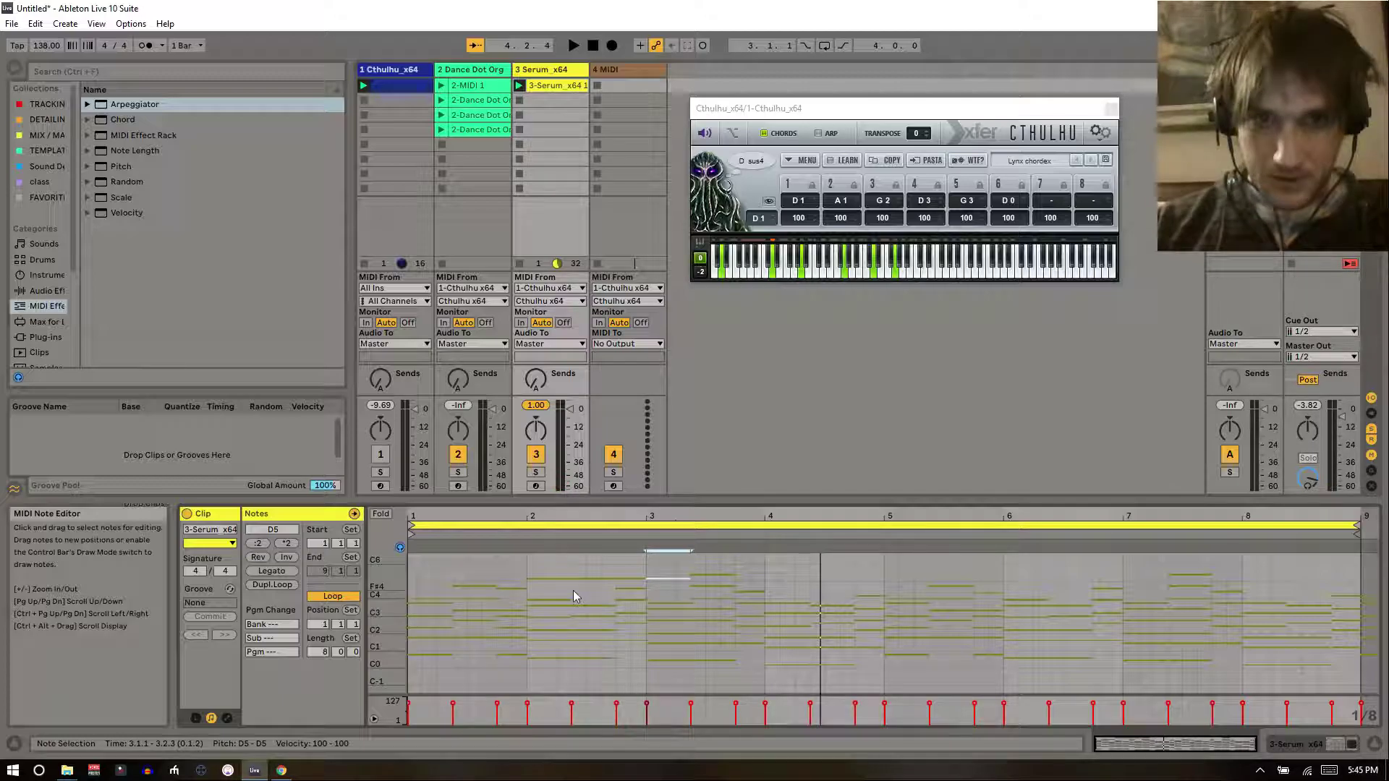
key("Down")
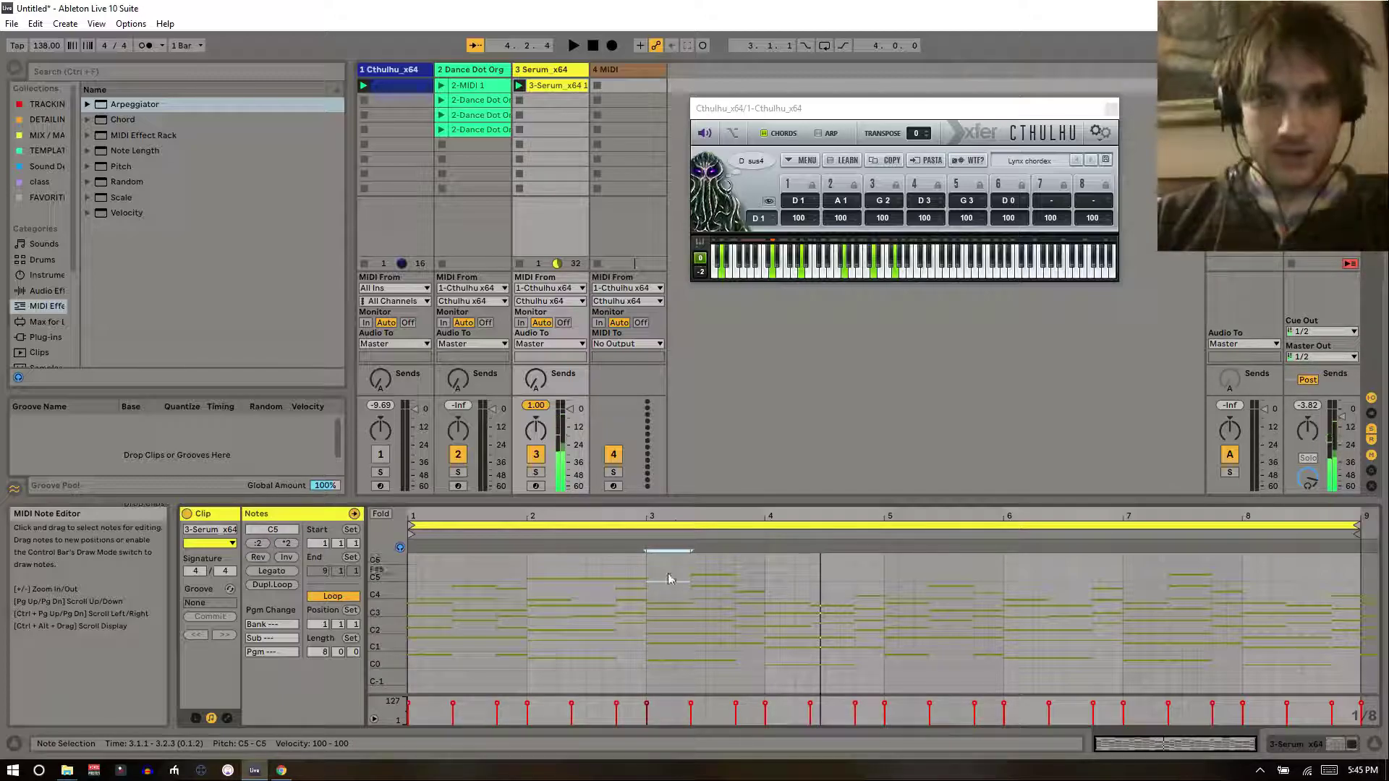
key("space")
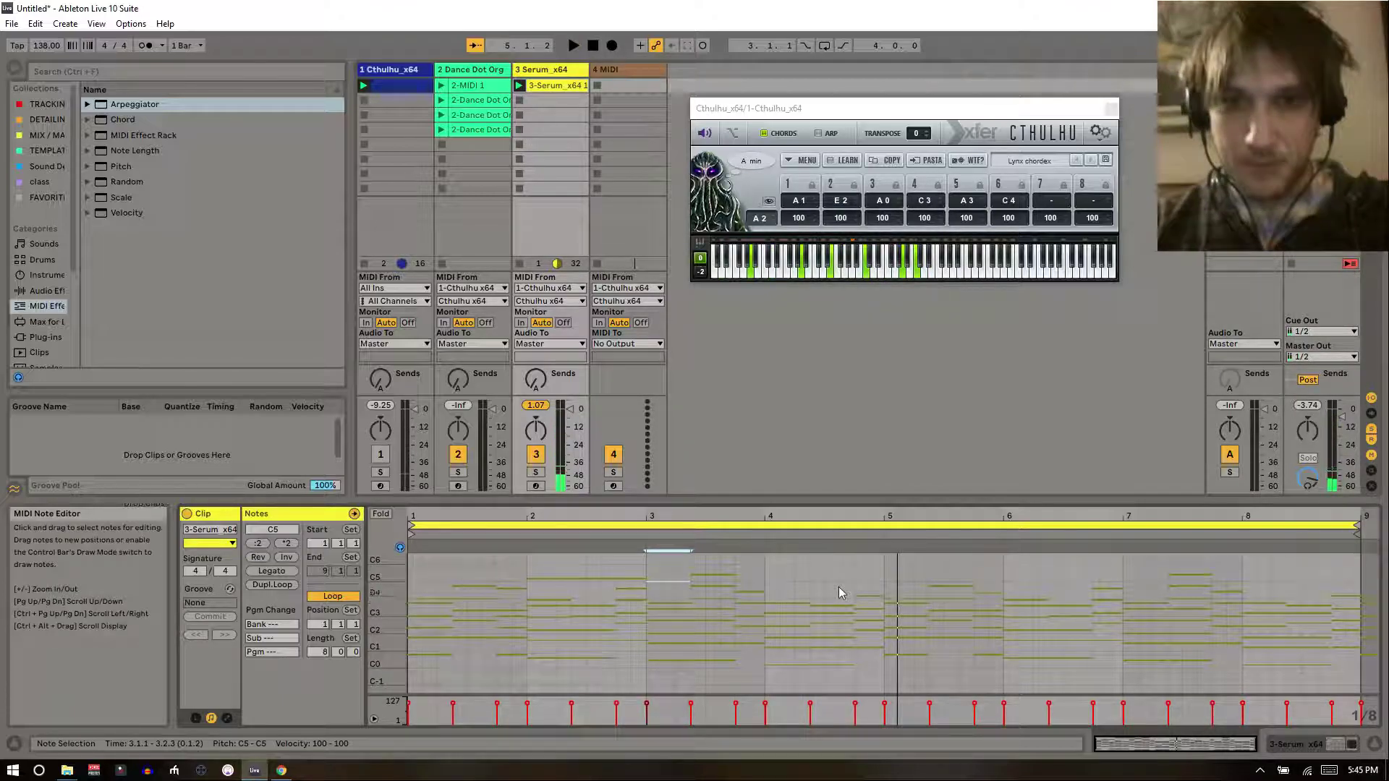
left_click_drag(758, 570, 394, 669)
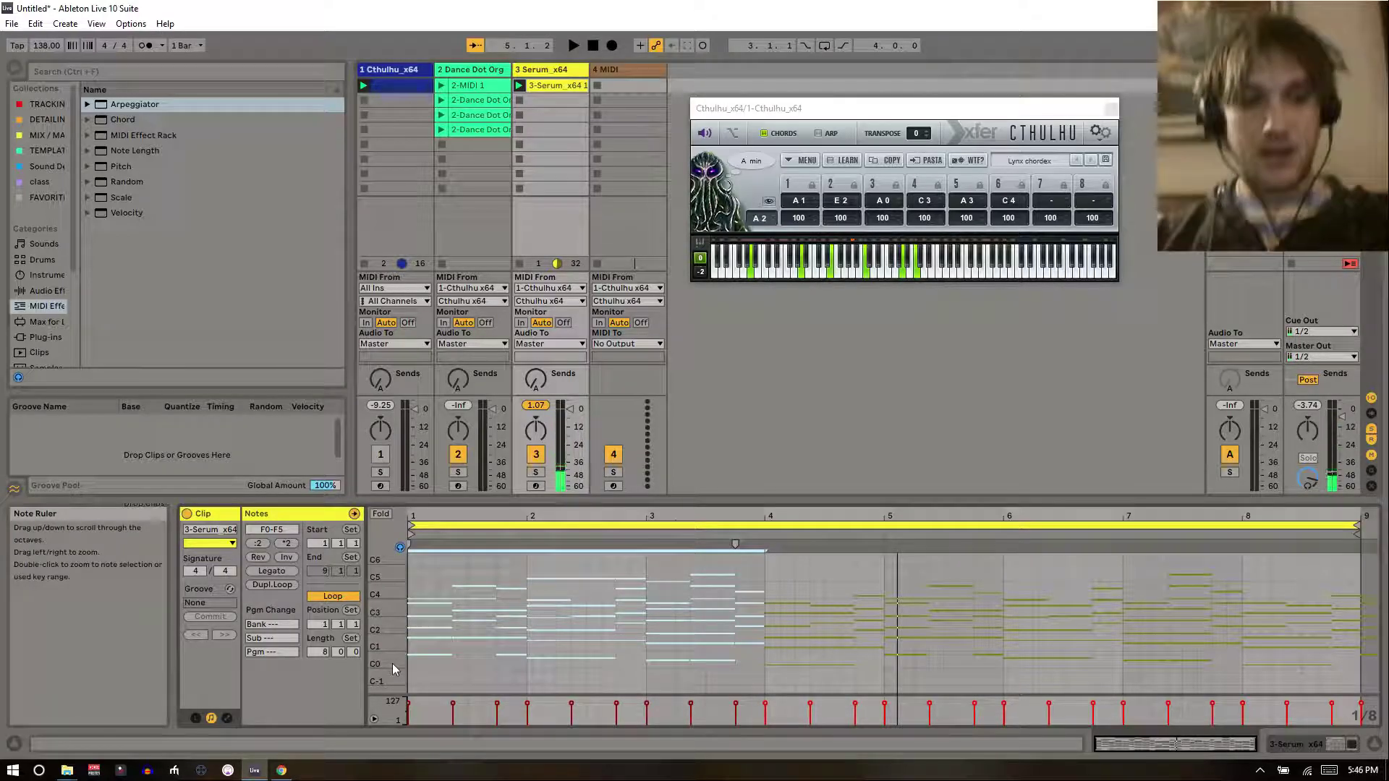
left_click_drag(778, 566, 1351, 690)
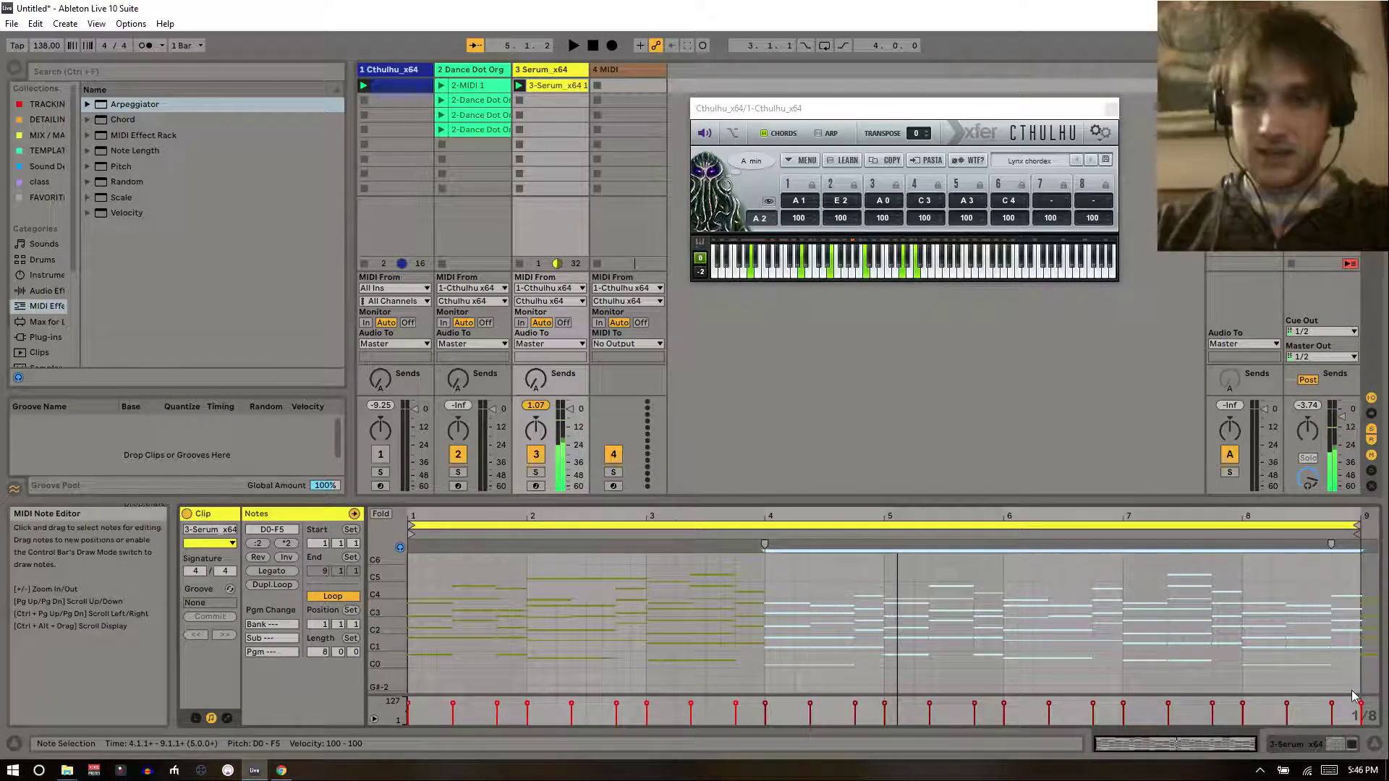
key("Delete")
left_click_drag(406, 572, 762, 687)
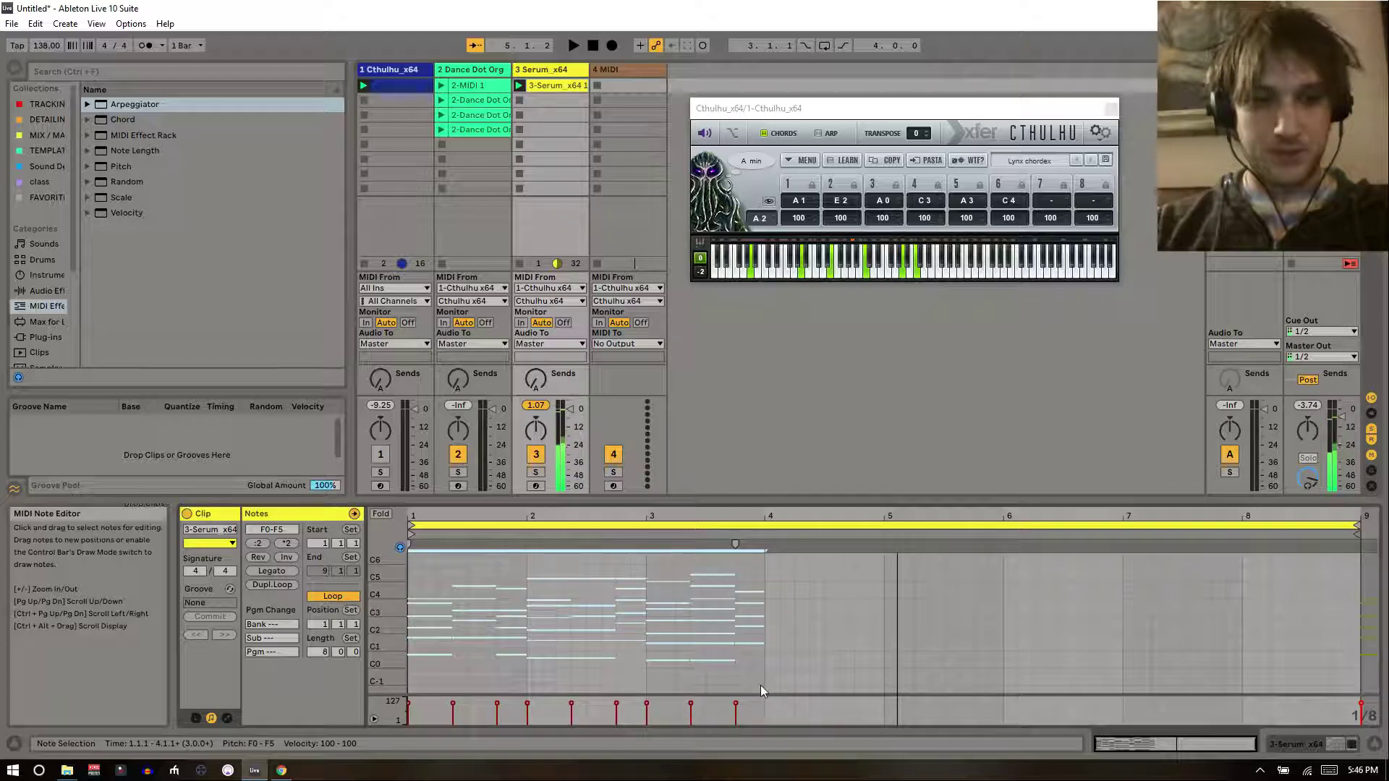
key("ctrl+d")
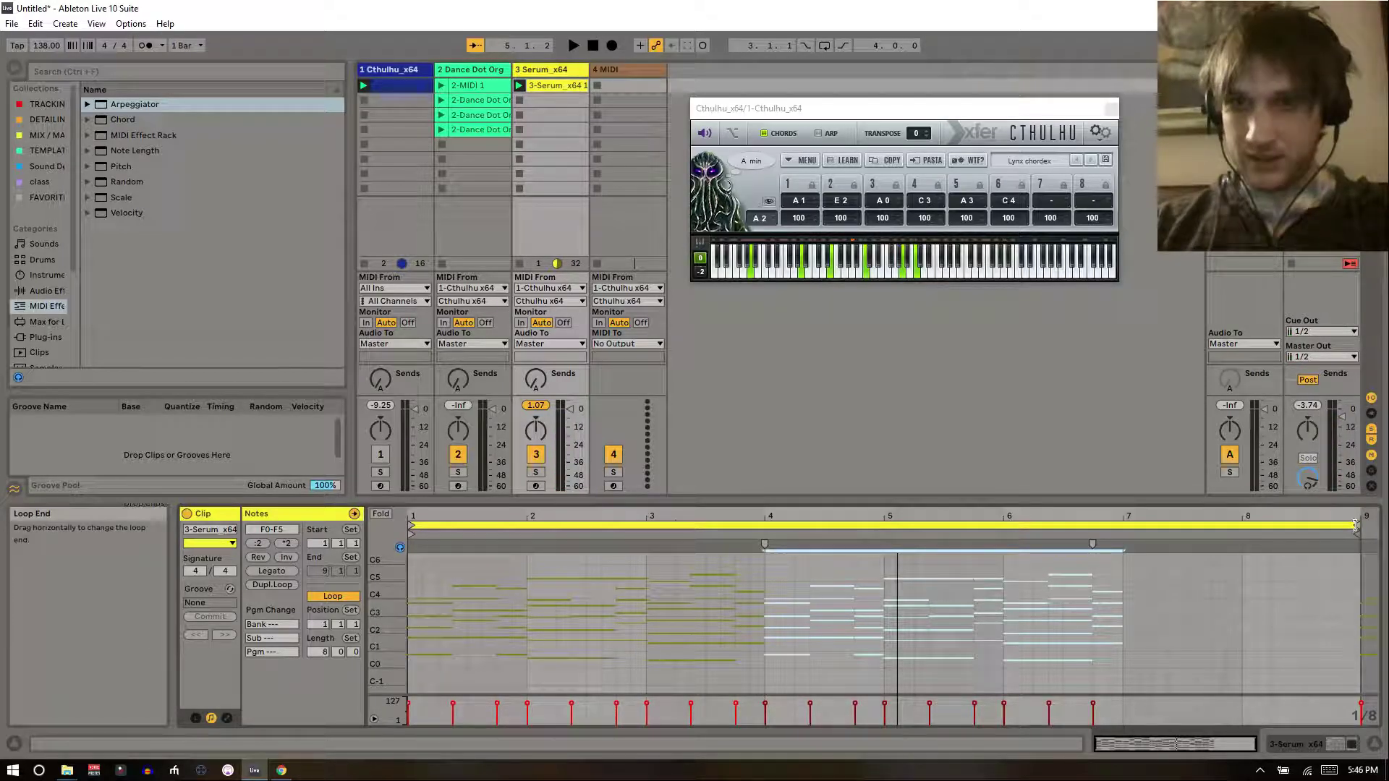
key("ctrl+z")
key("ctrl+z")
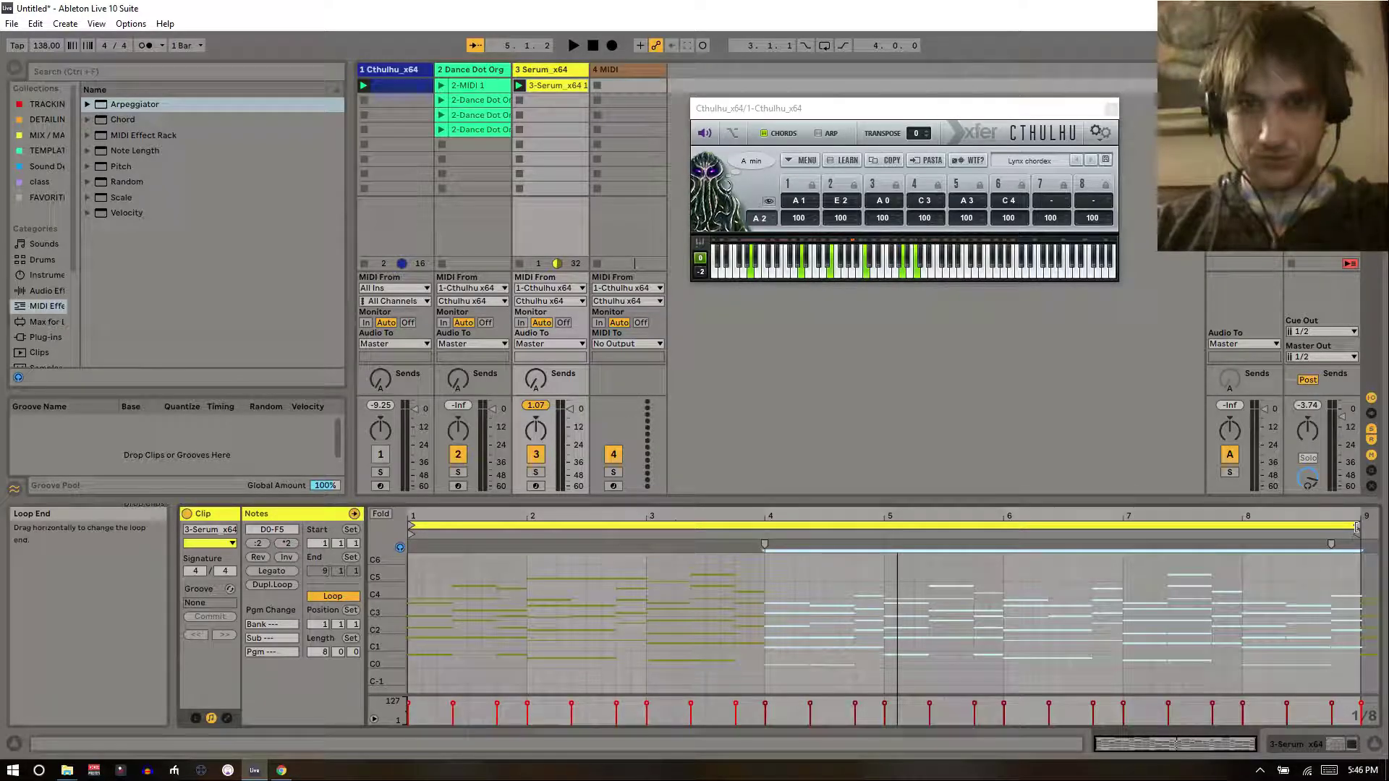
- Delete the notes from bar 5 onward, duplicate bars 1 to 4 and align the copy to the start of bar 5
left_click_drag(891, 580, 1343, 674)
key("Delete")
left_click(1161, 570)
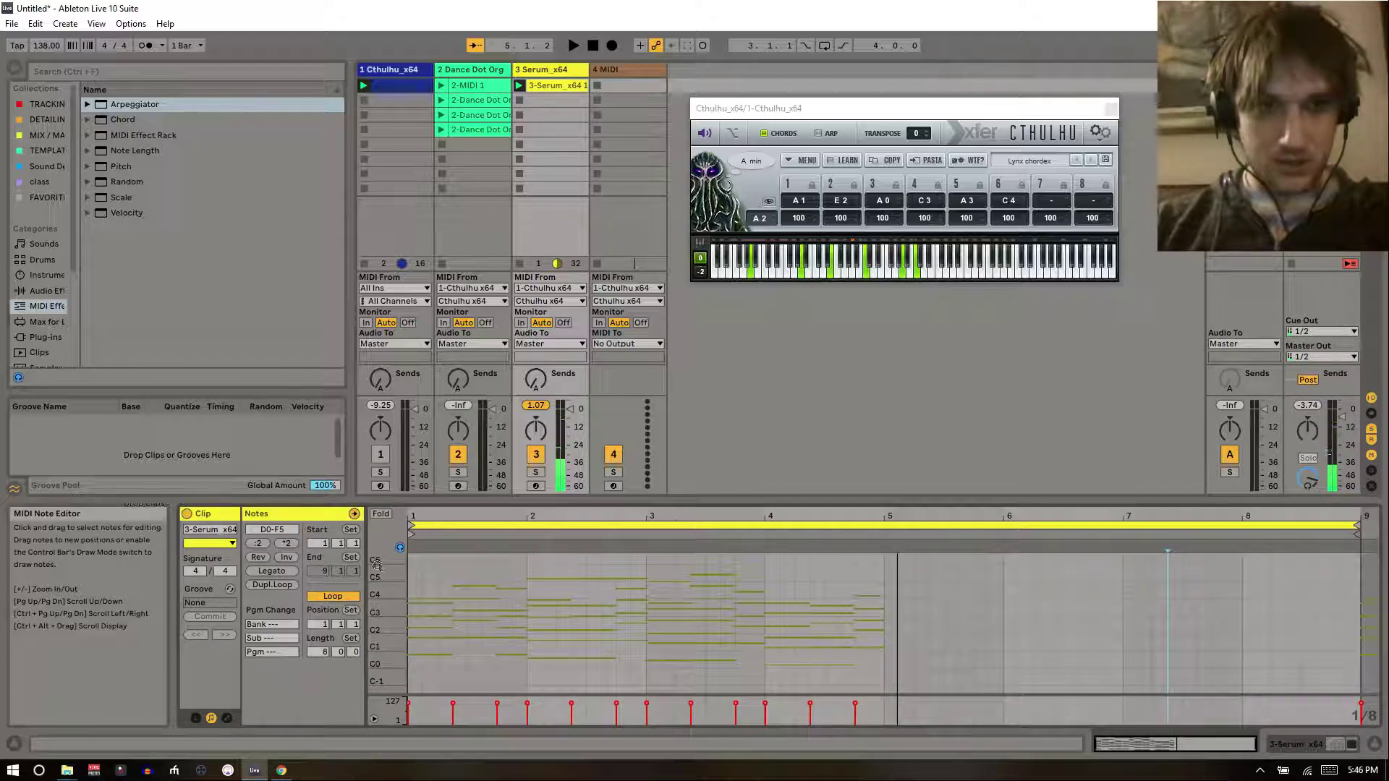
left_click_drag(425, 571, 910, 731)
key("ctrl+d")
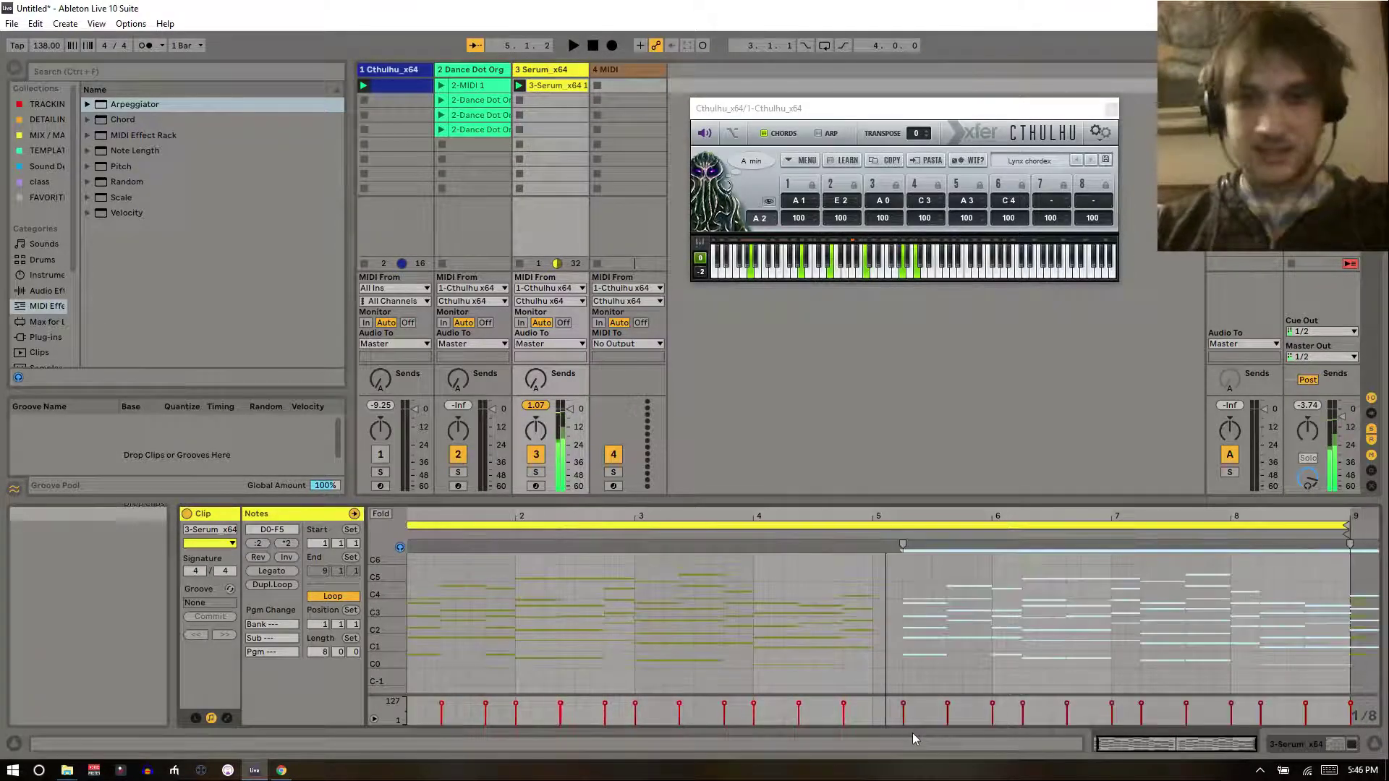
key("Left")
key("Left")
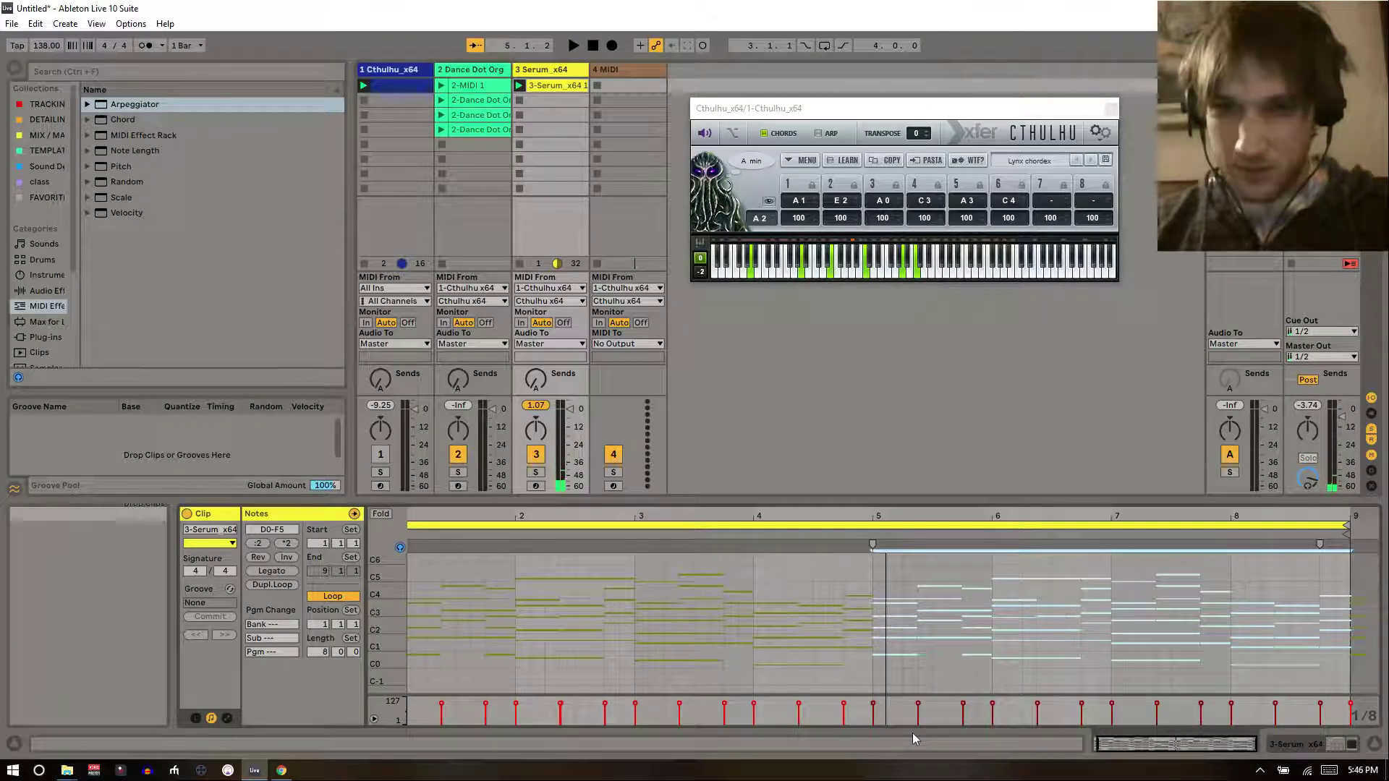
- Raise the top notes of the chords in bar 8 and play the clip
left_click(1215, 591)
mouse_move(1258, 589)
left_mouse_down()
mouse_move(1251, 605)
mouse_move(1287, 609)
mouse_move(1344, 593)
left_mouse_up()
key("Up")
key("Up")
key("Up")
left_click(1312, 605)
key("space")
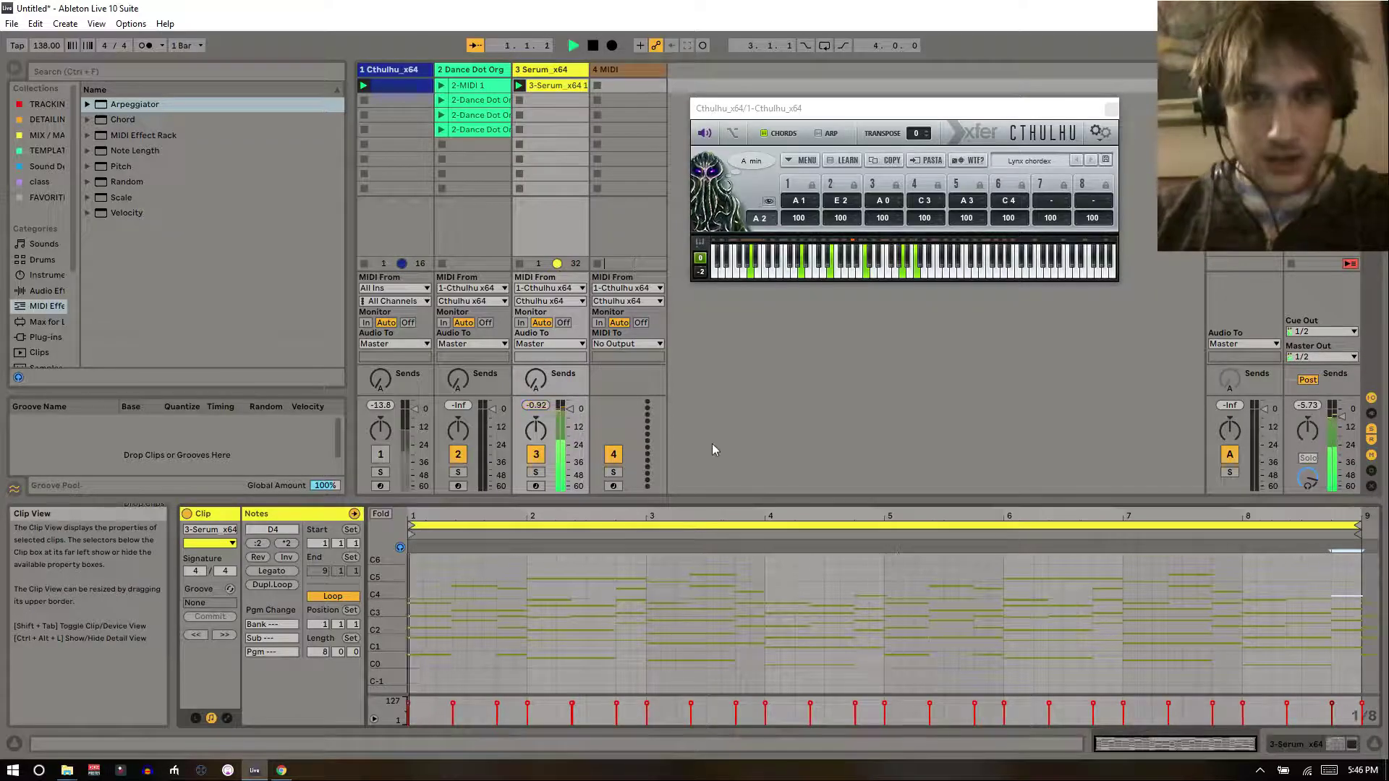
- Transpose all the clip's notes down an octave and raise the top note of bar 6's last chord to E4
key("ctrl+a")
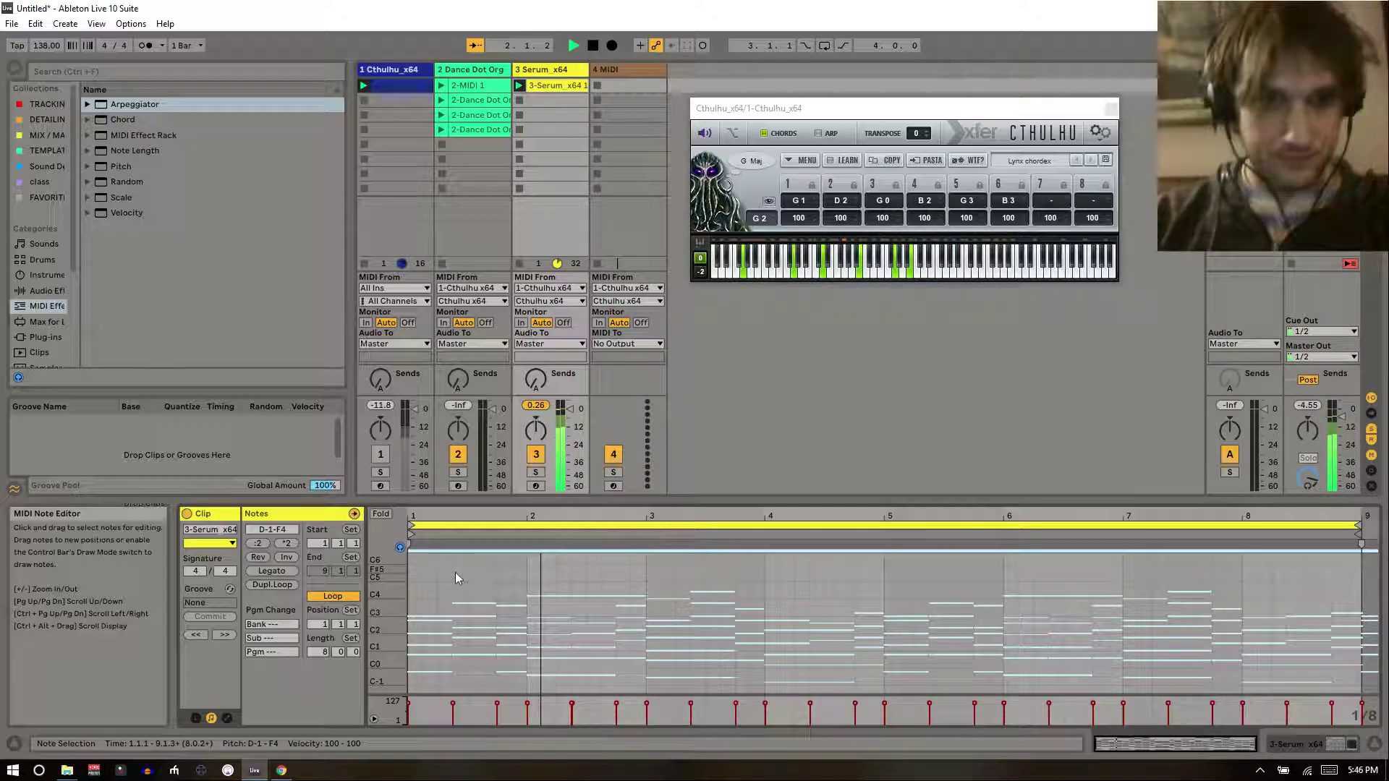
left_click(456, 573)
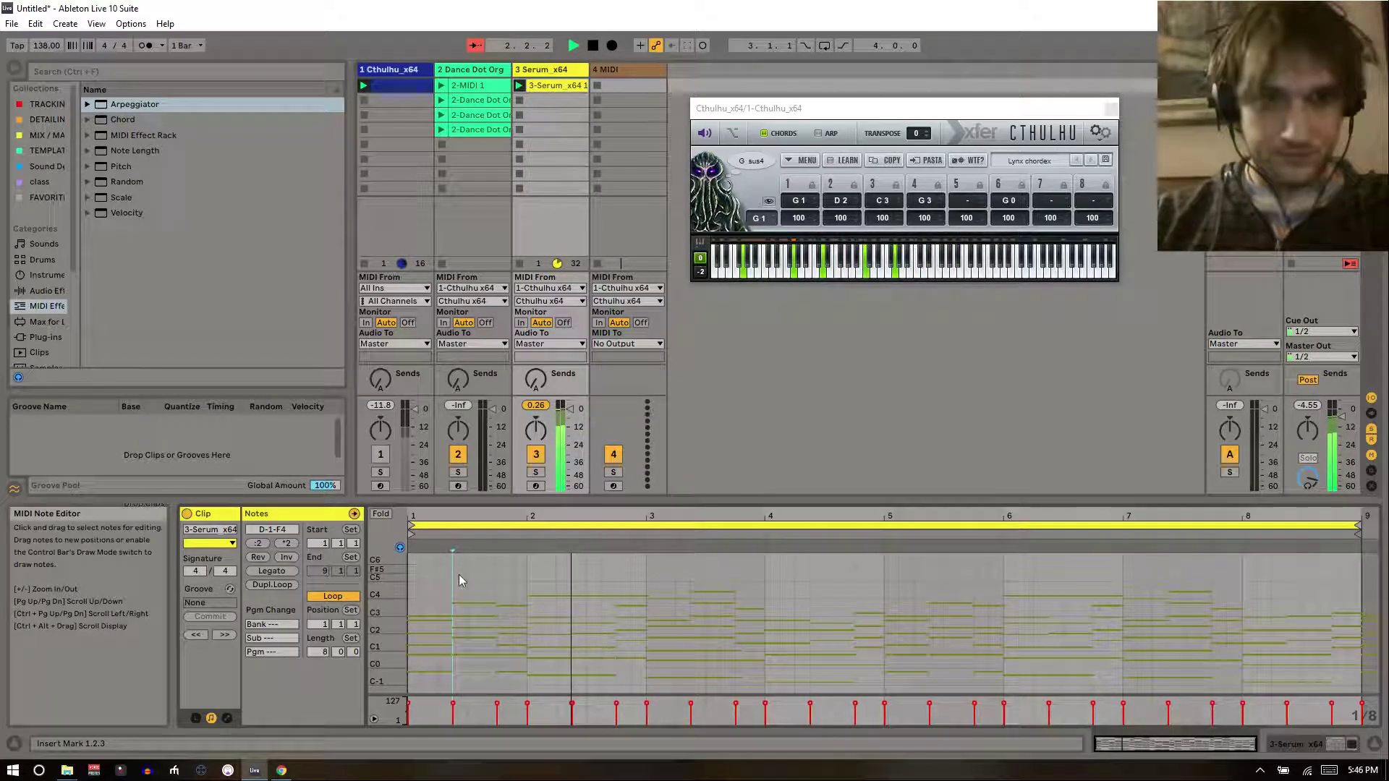
left_click(511, 571)
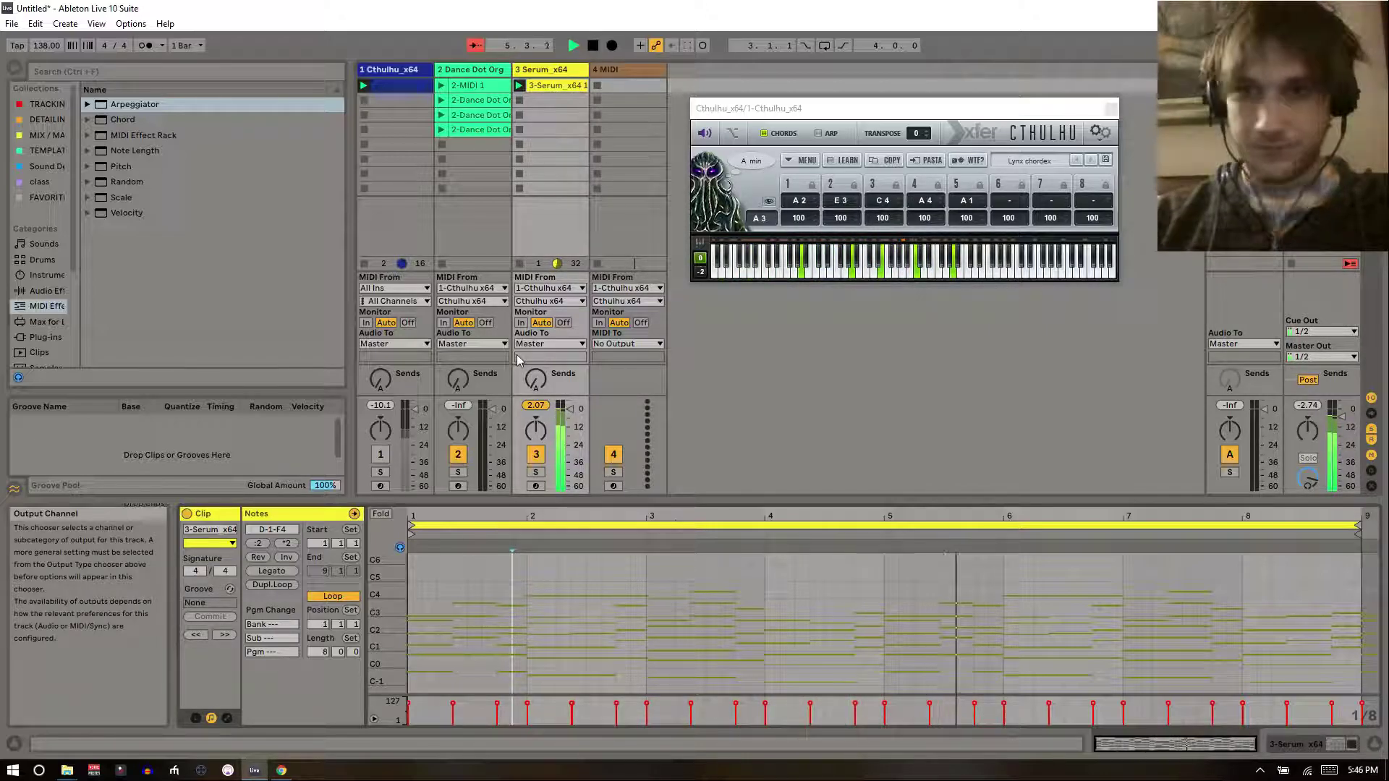
left_click_drag(1102, 581, 1105, 600)
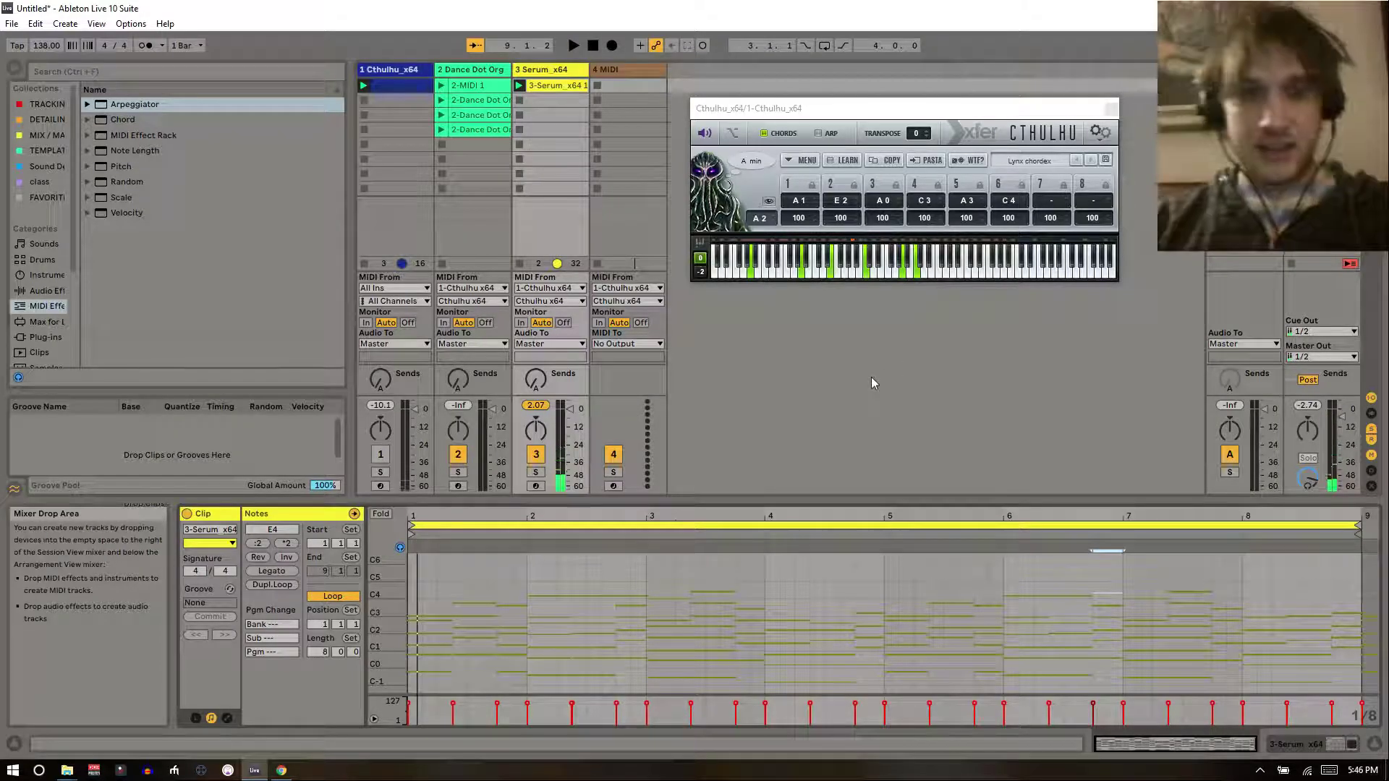
- Set the Arpeggiator's velocity target to 0 and its velocity decay to 632 ms while auditioning the clip
left_click(549, 69)
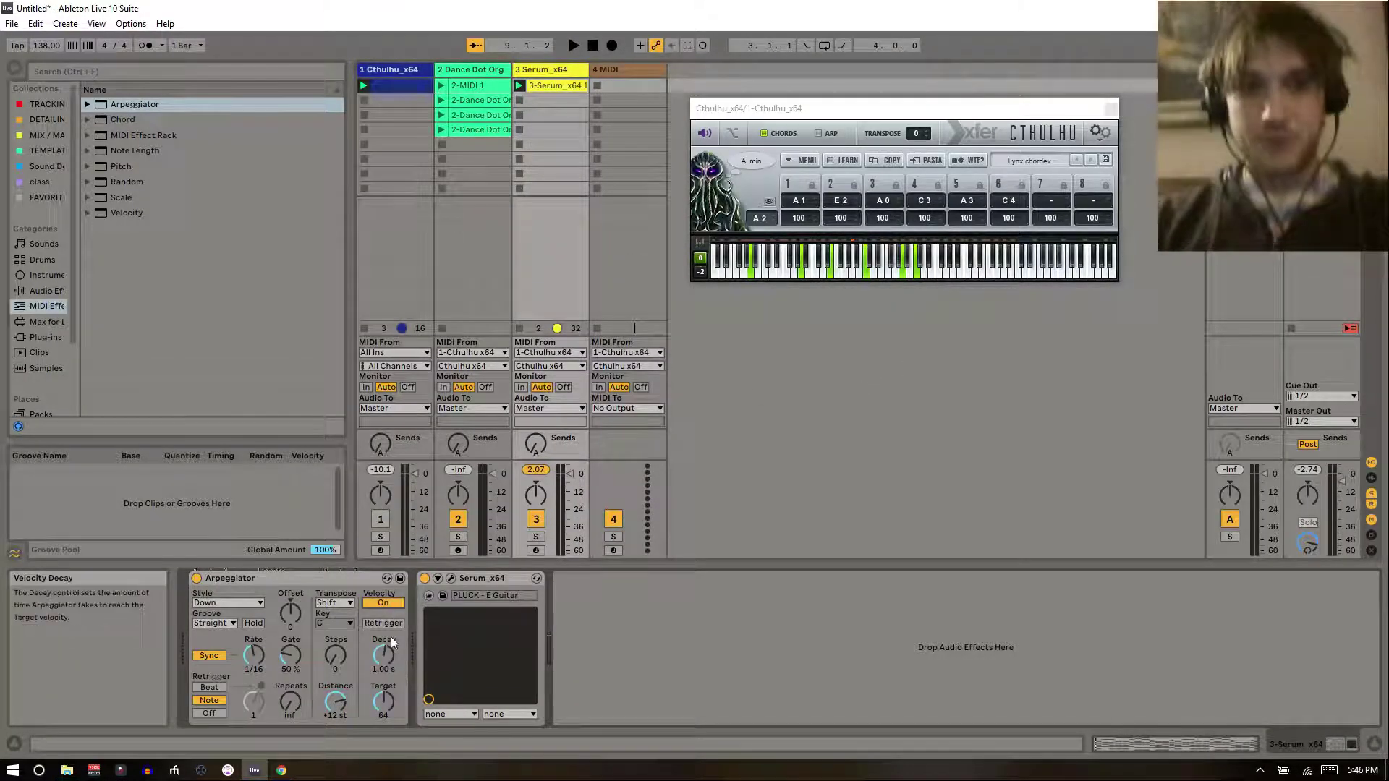
left_click_drag(383, 703, 383, 752)
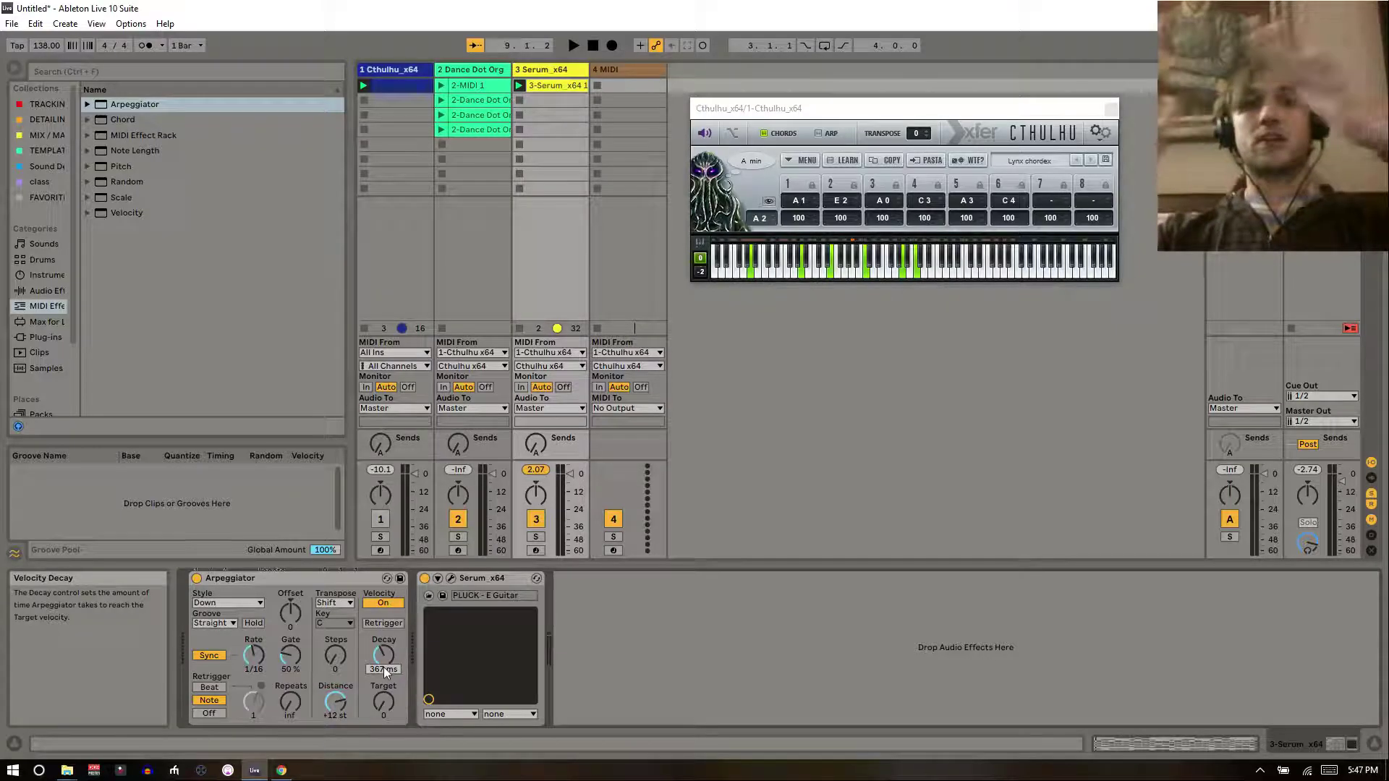
key("space")
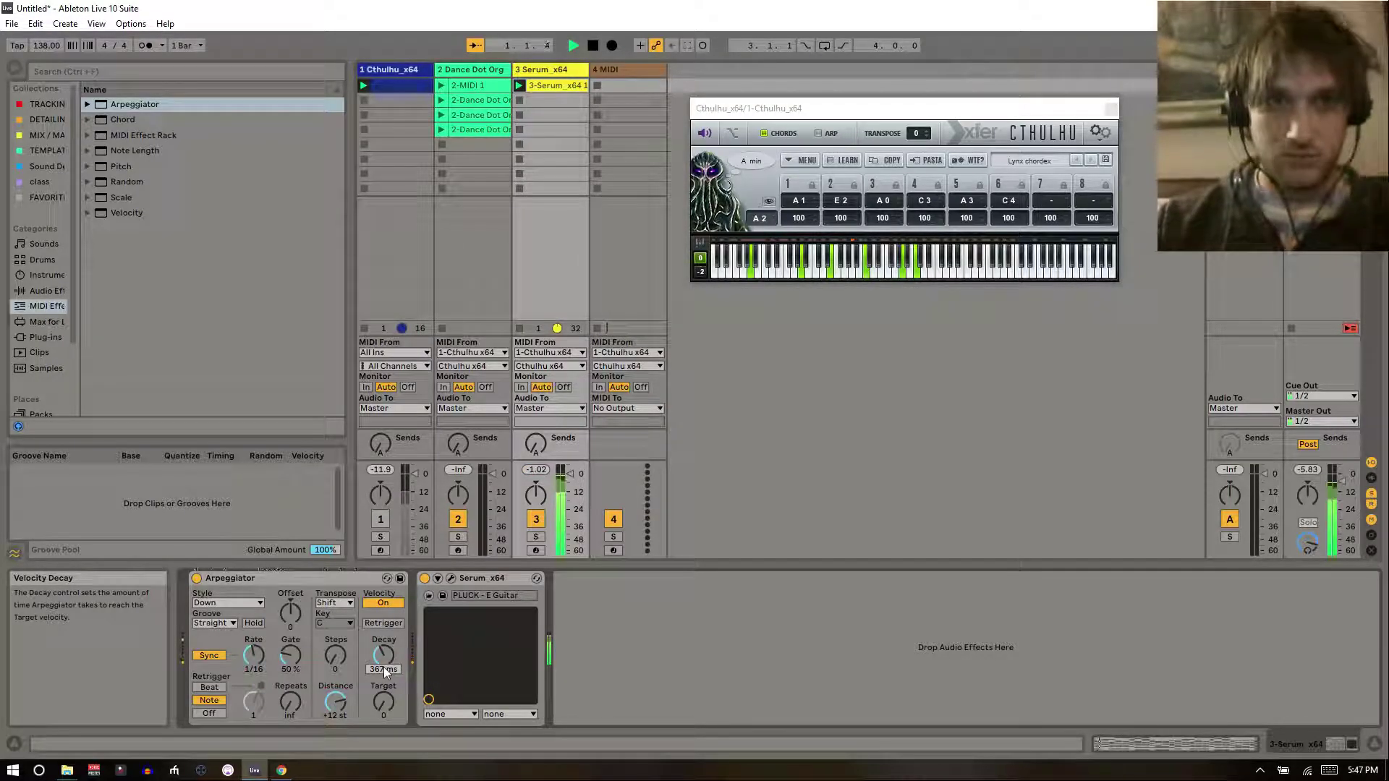
left_click_drag(384, 670, 391, 667)
key("space")
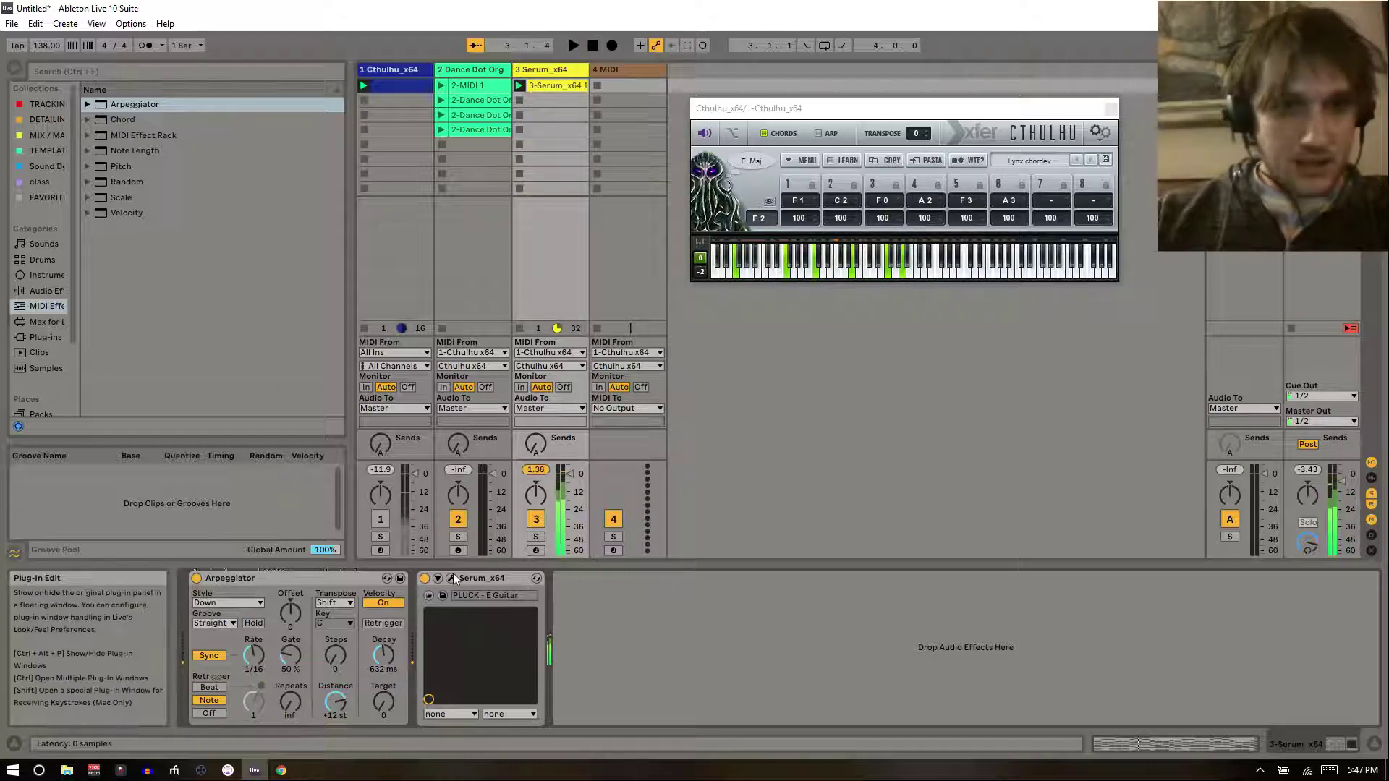
- Open the Serum editor on track 3 and play the clip to check how the patch responds to velocity
left_click(452, 577)
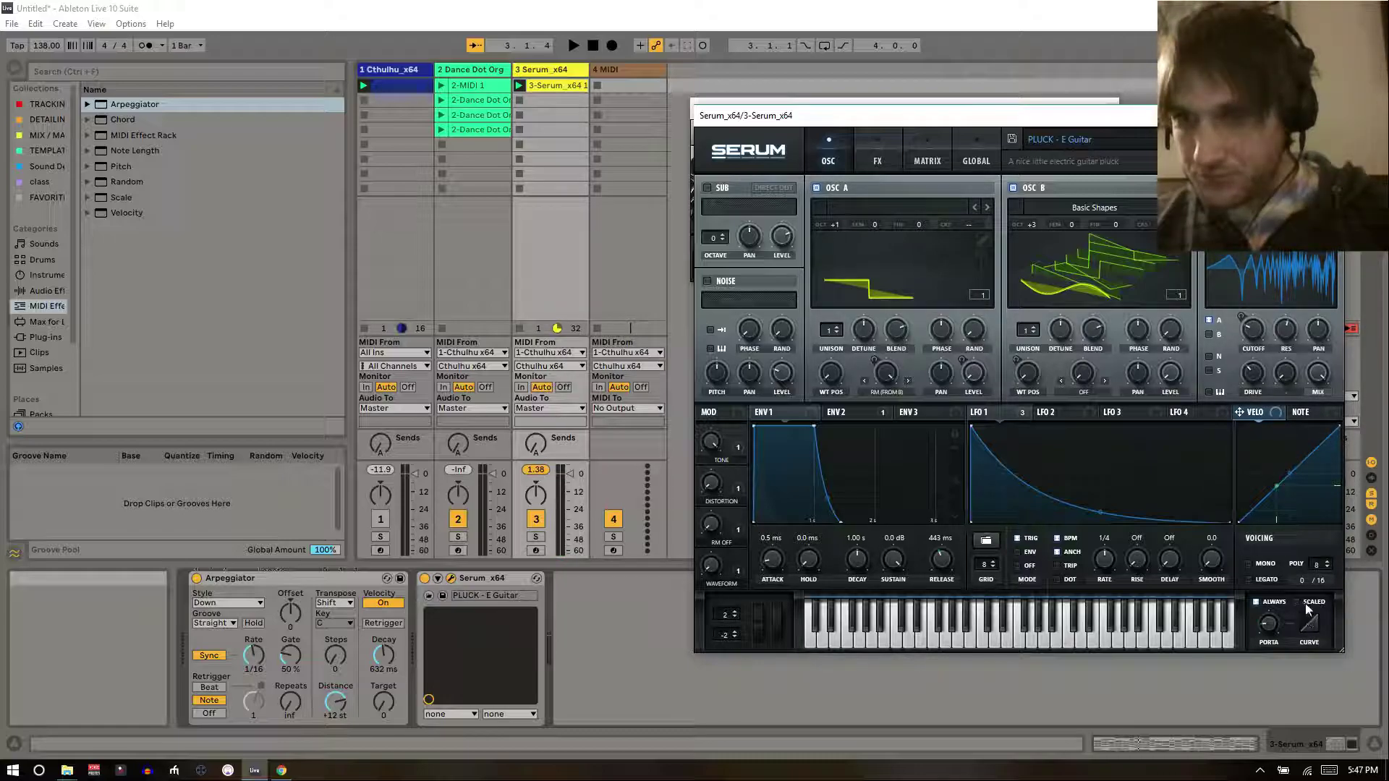
key("space")
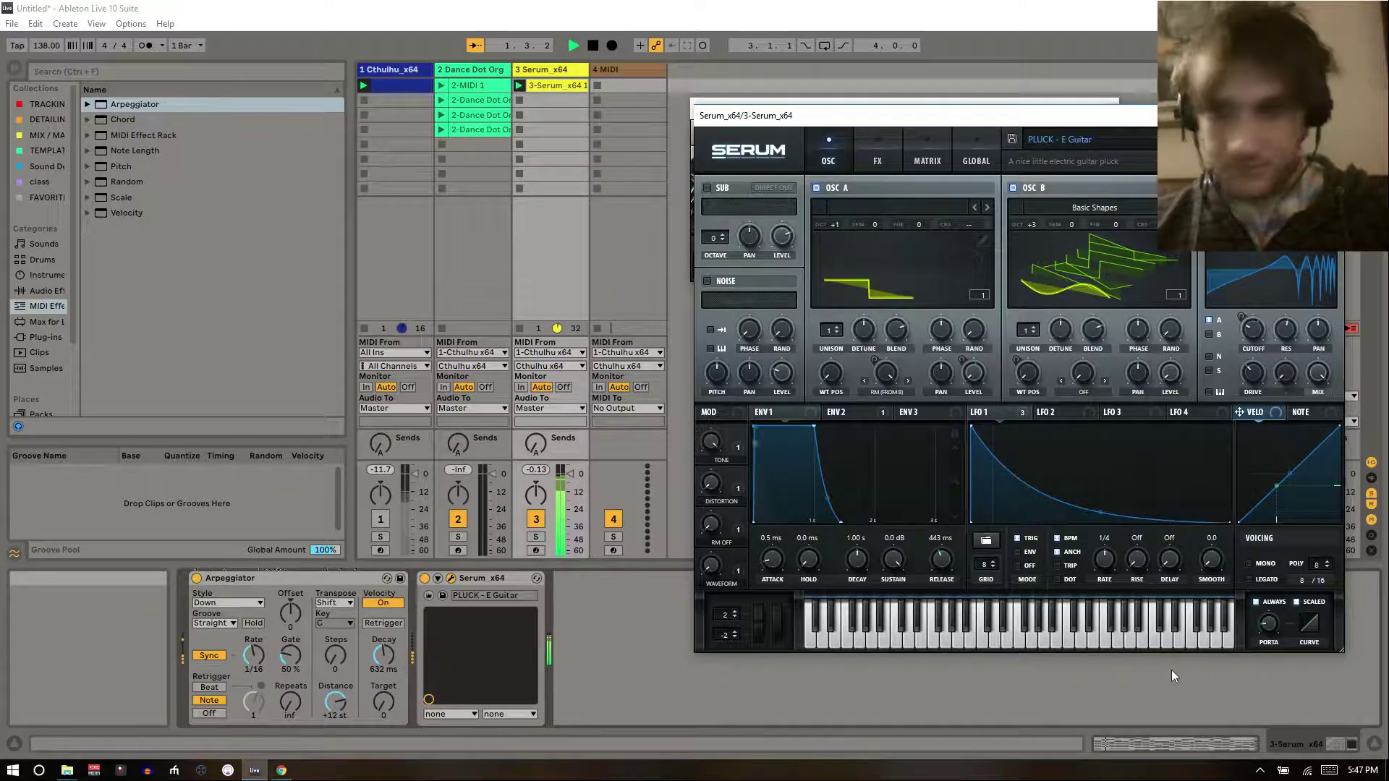
key("space")
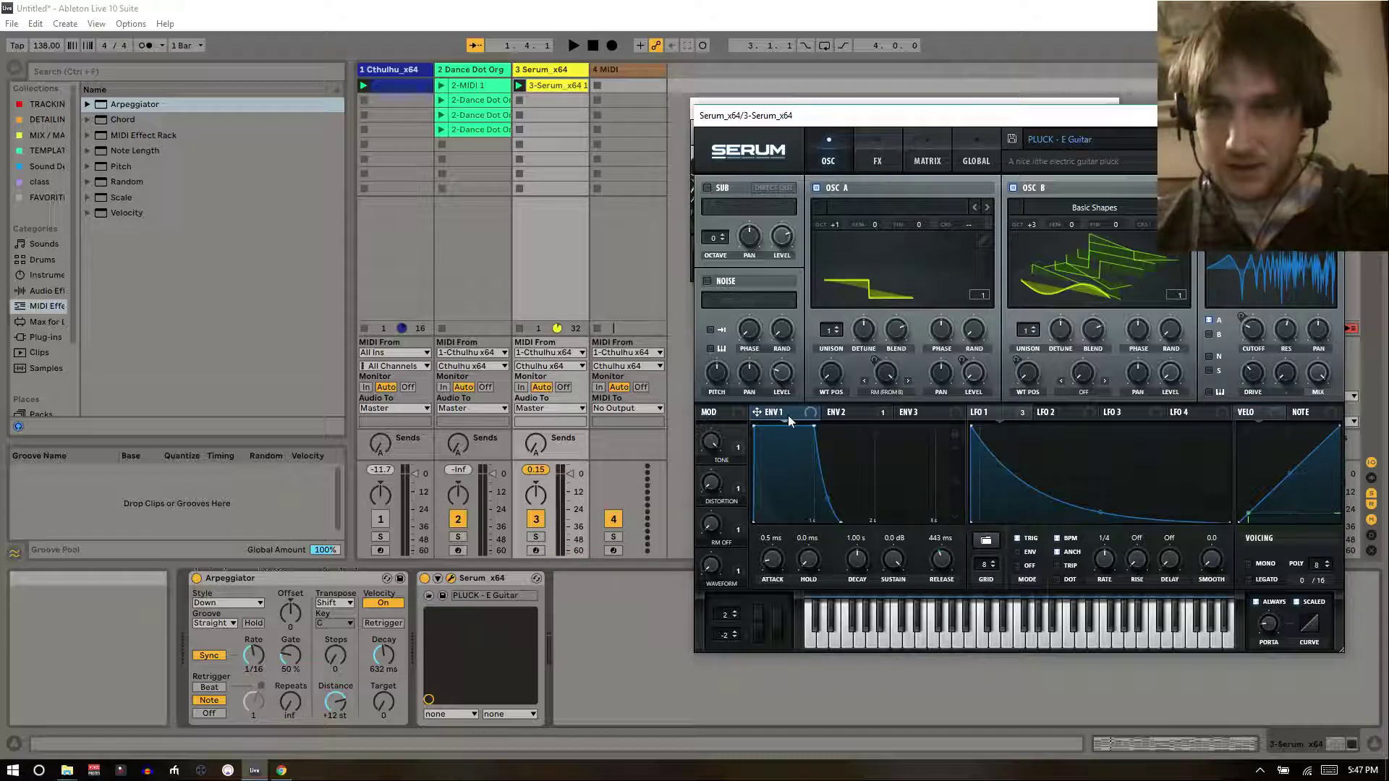
key("space")
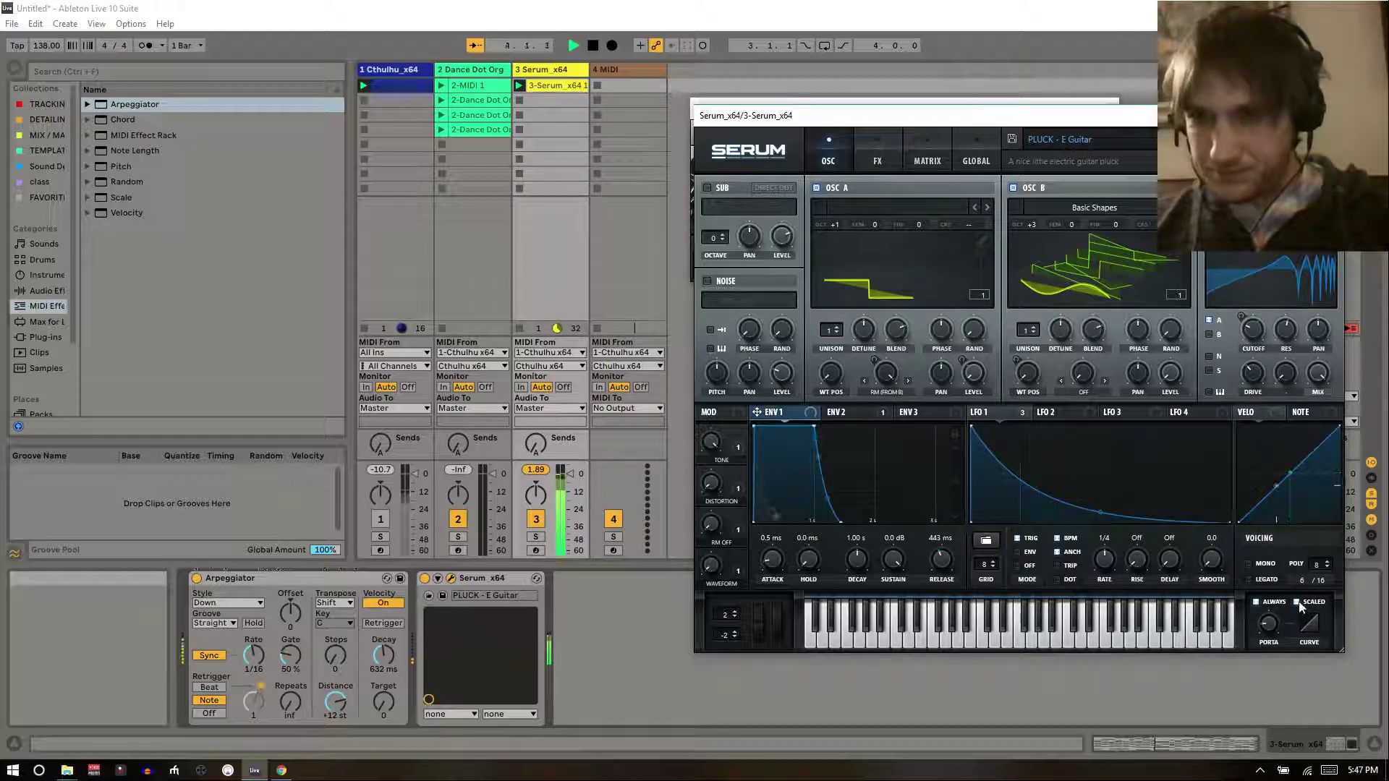
key("space")
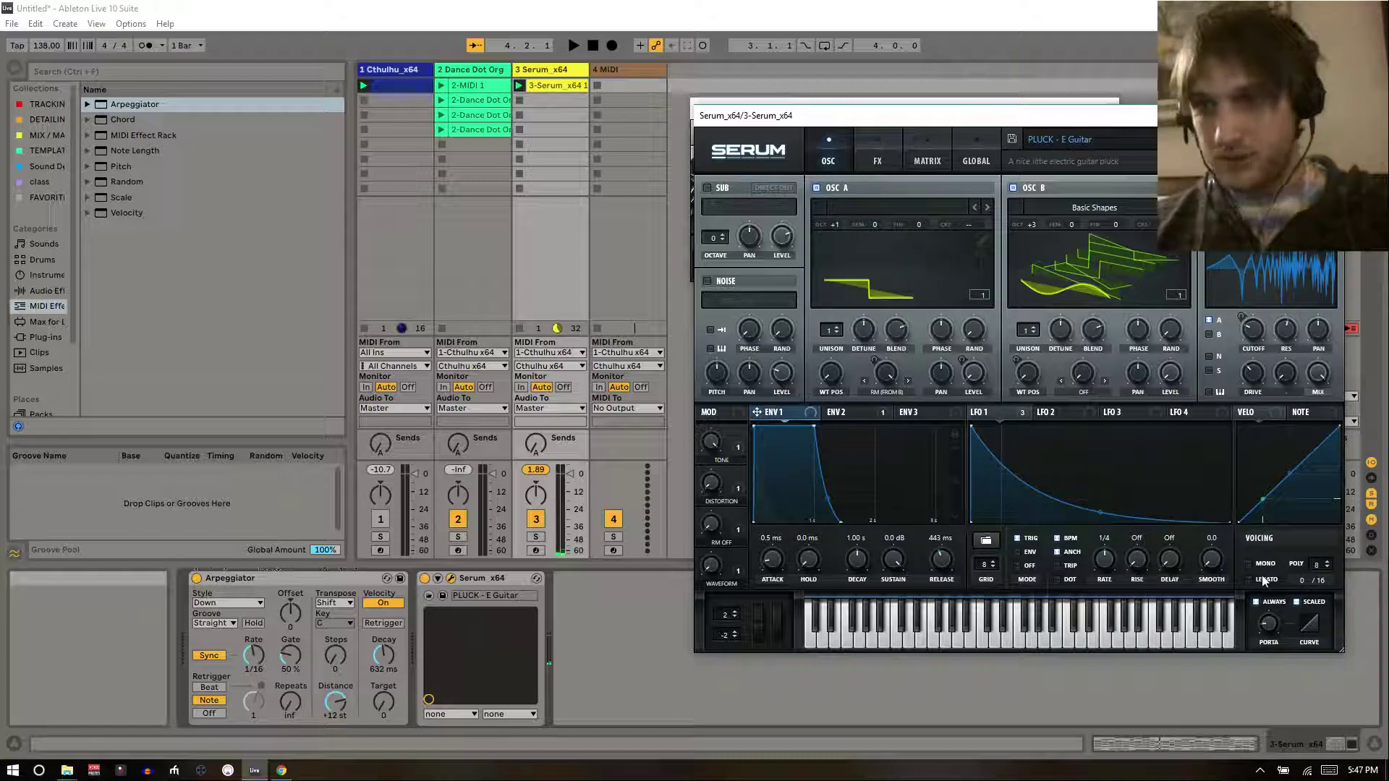
- Add a modulation in Serum's matrix from Velo to the global Amp. in the first free slot and audition it
left_click(929, 144)
scroll(801, 218, "down", 4)
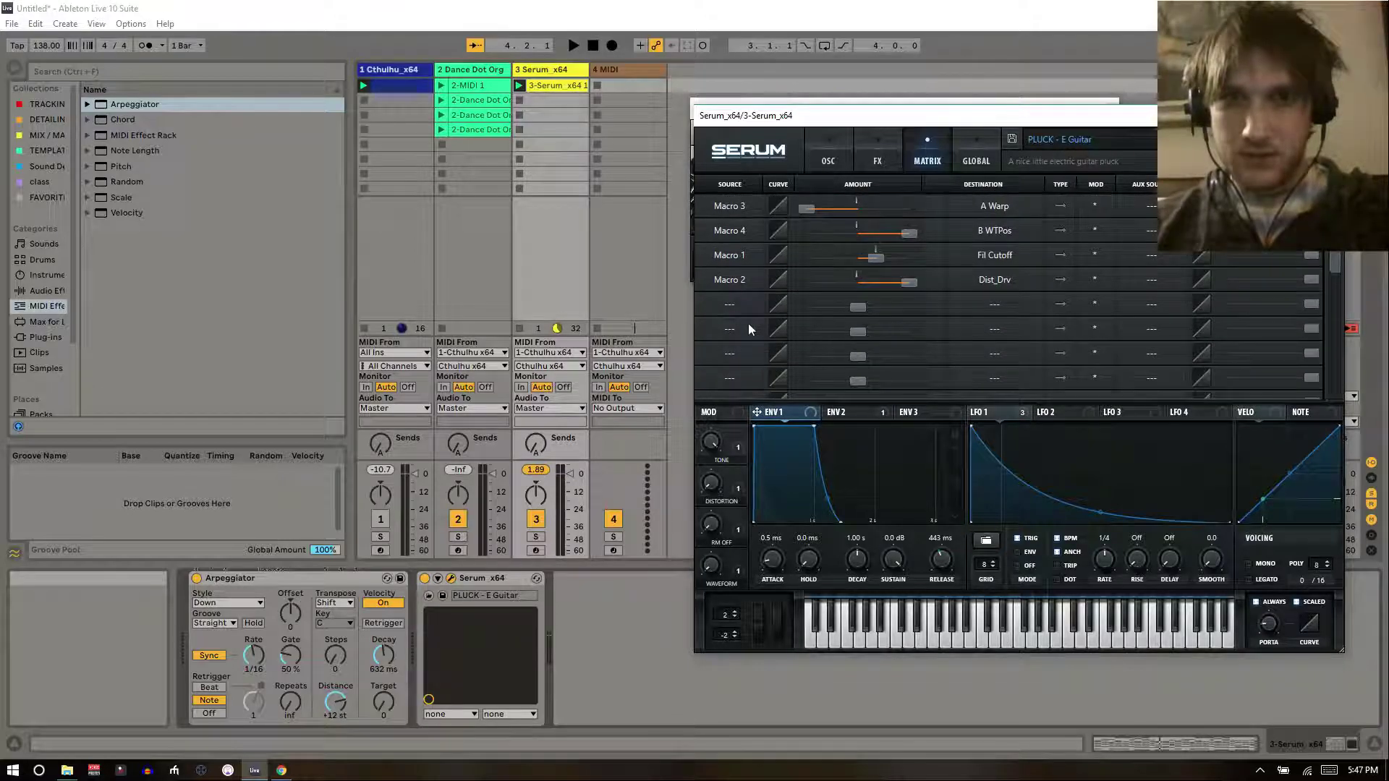
left_click(736, 310)
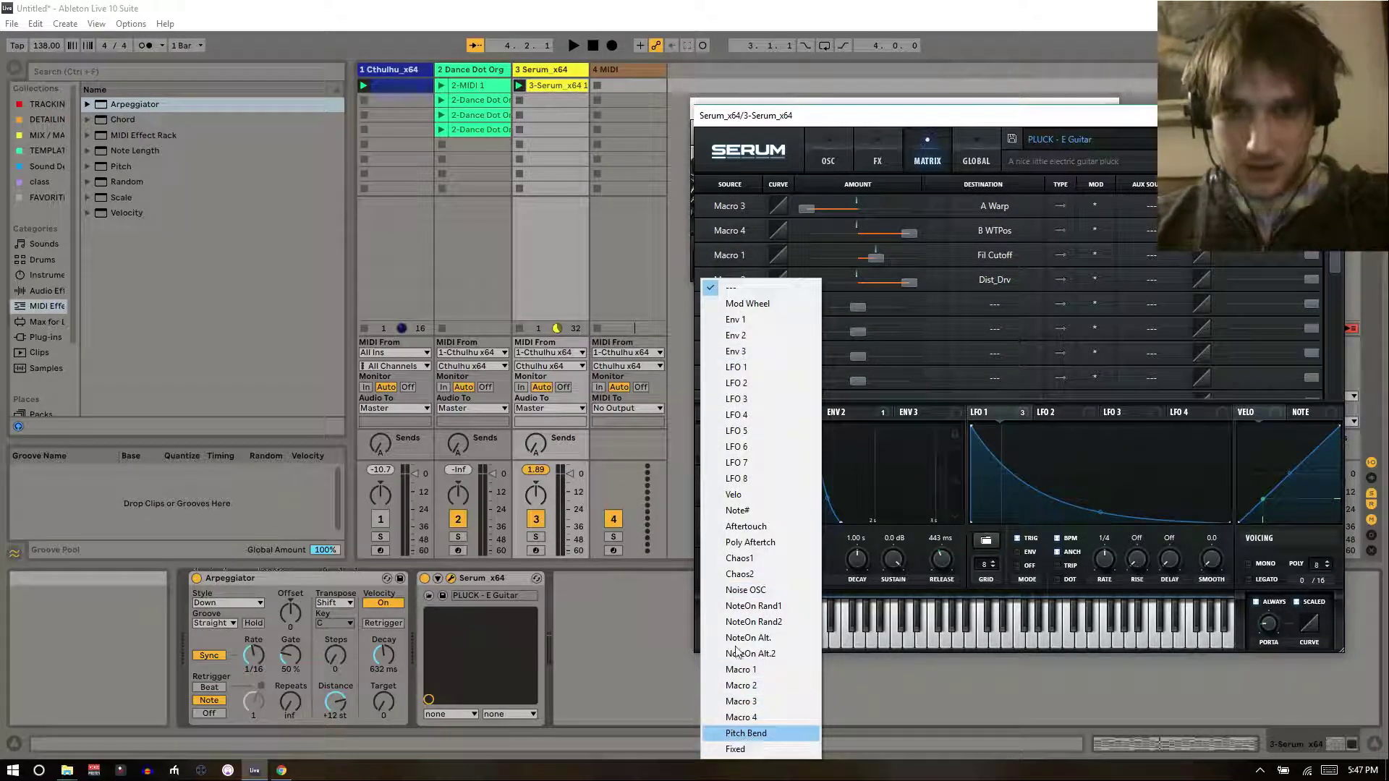
left_click(734, 494)
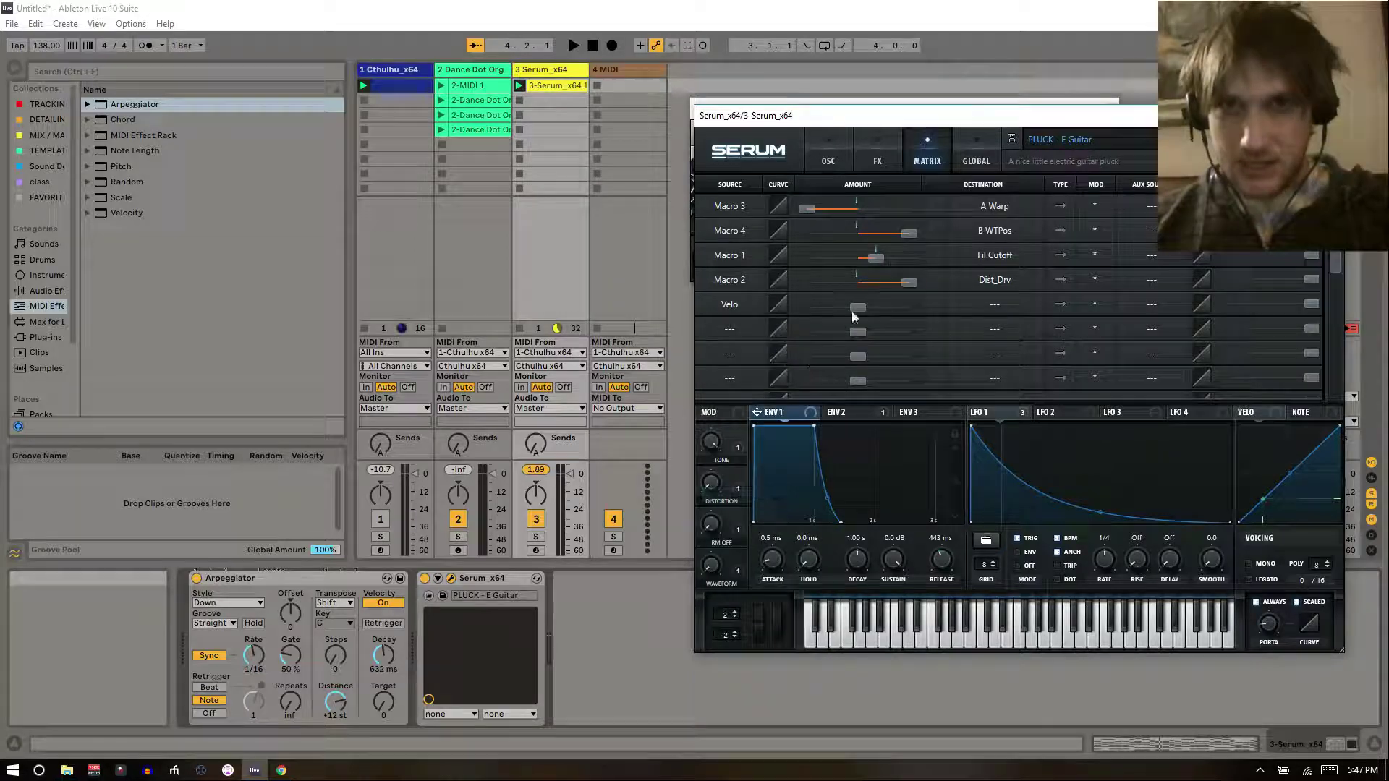
left_click(985, 308)
mouse_move(987, 434)
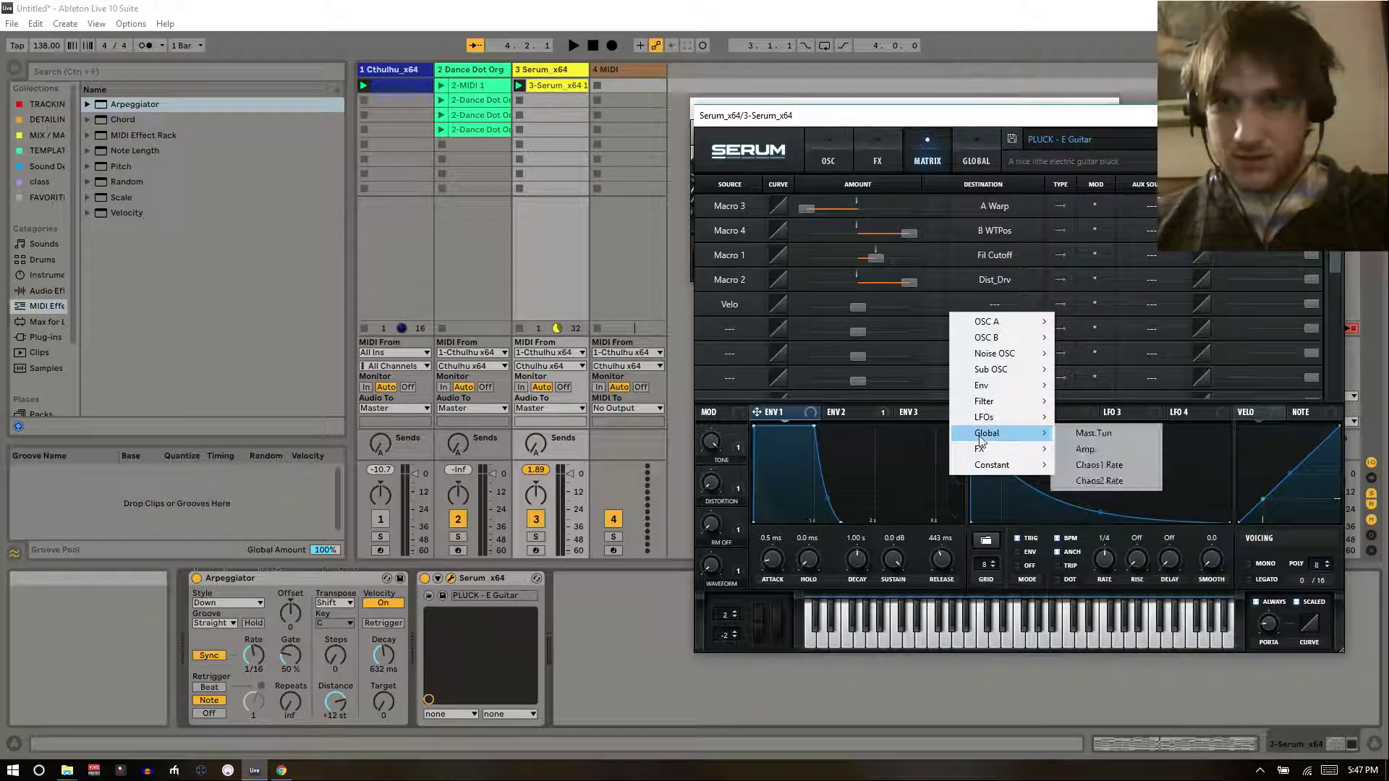
left_click(1066, 450)
key("space")
mouse_move(857, 309)
key("space")
left_click(1060, 304)
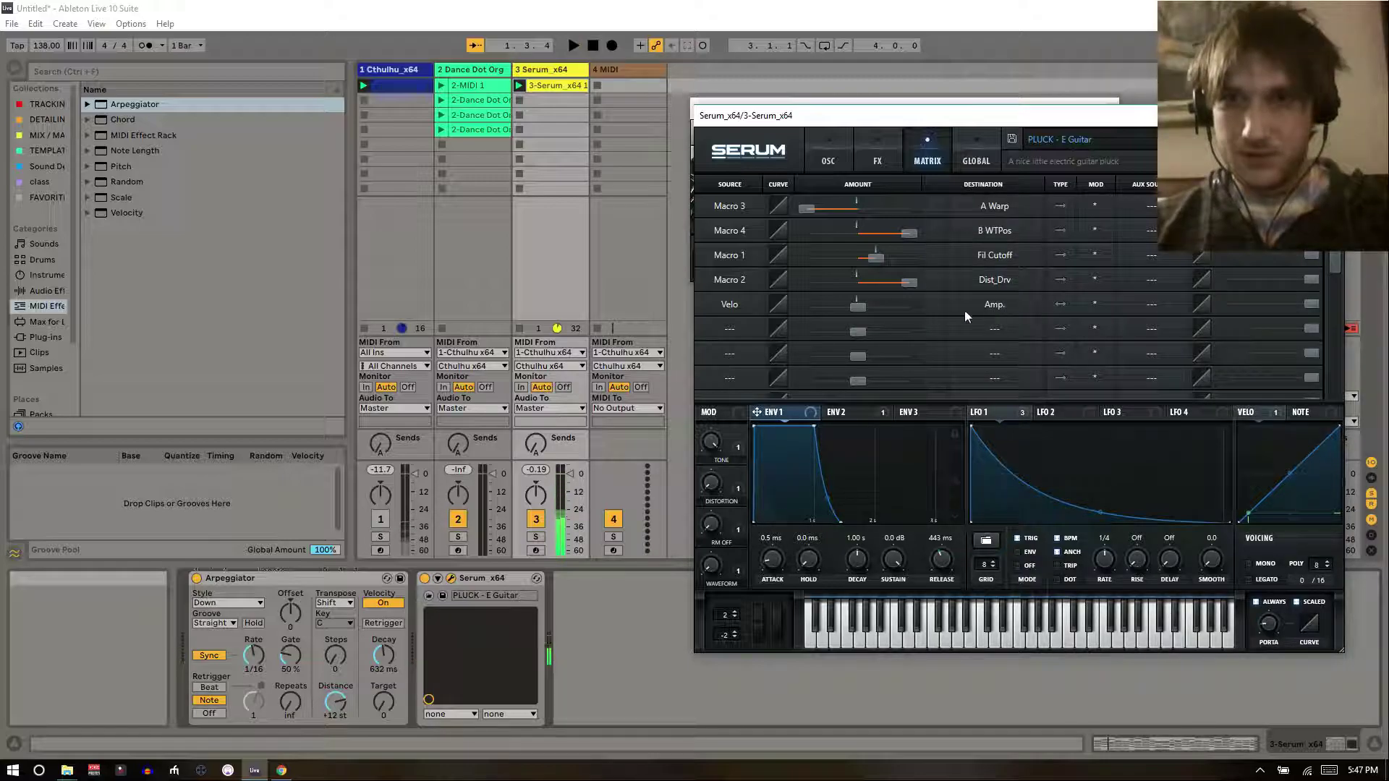
- Increase the Velo-to-Amp. amount, bend its curve upward and set the Arpeggiator's velocity decay to 1.44 s during playback
key("space")
mouse_move(862, 310)
left_mouse_down()
mouse_move(925, 315)
mouse_move(840, 320)
mouse_move(961, 316)
mouse_move(890, 310)
left_mouse_up()
left_click_drag(777, 308, 762, 279)
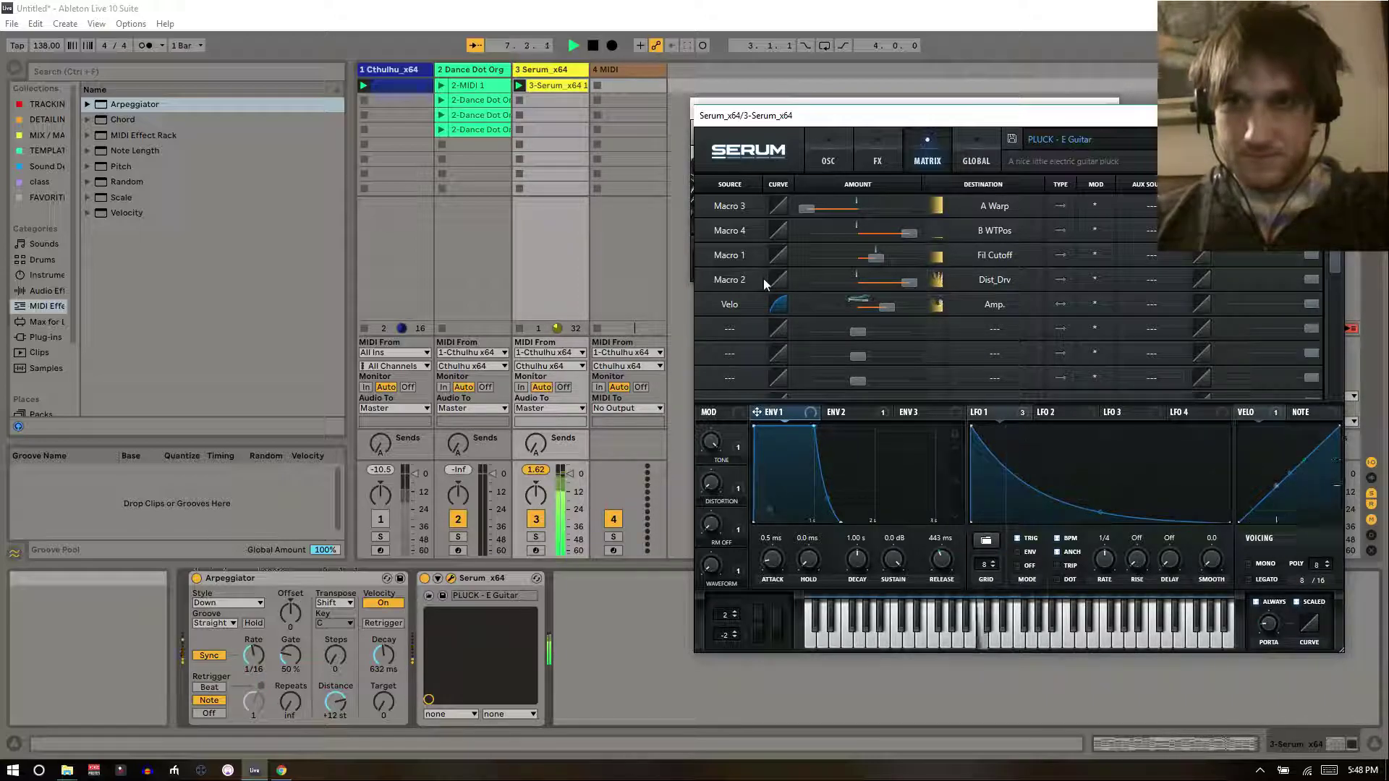
left_click_drag(380, 653, 381, 656)
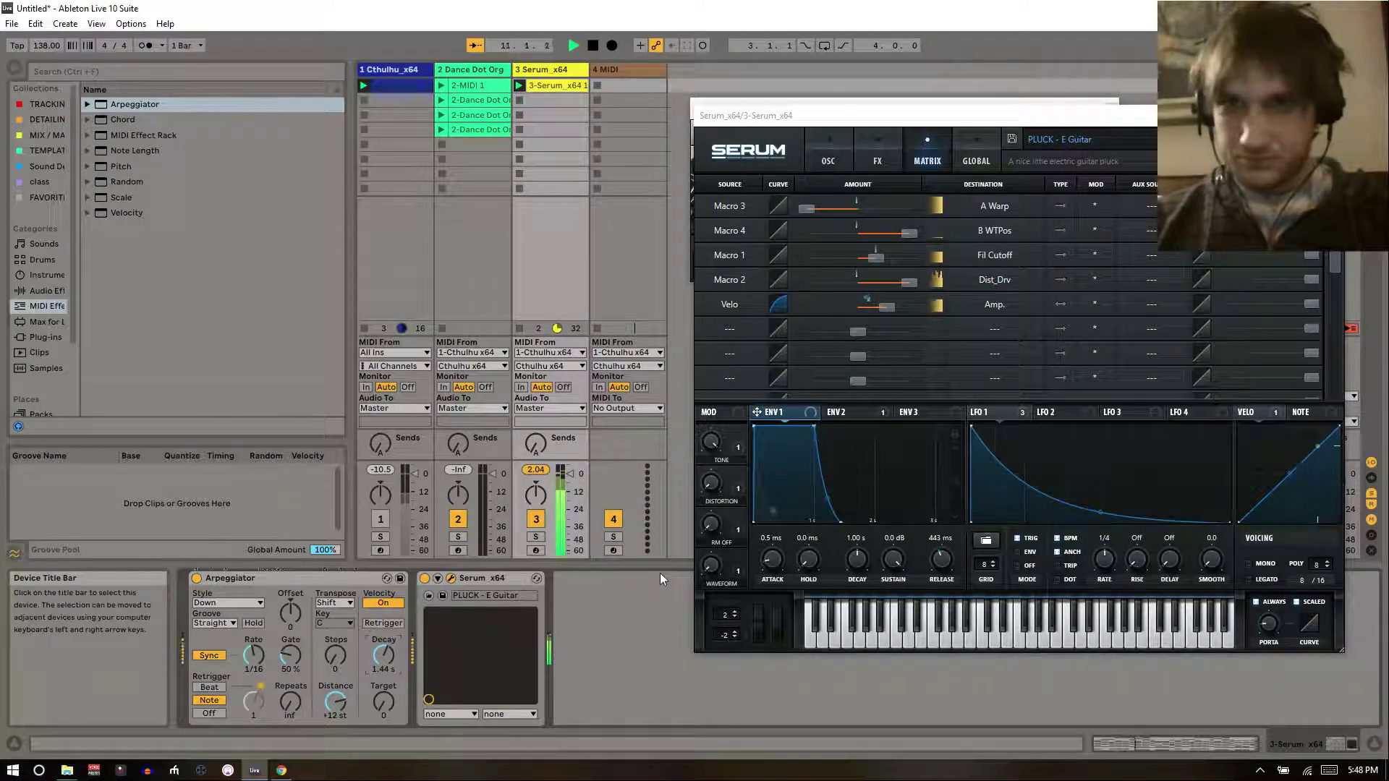
left_click_drag(882, 310, 898, 310)
key("space")
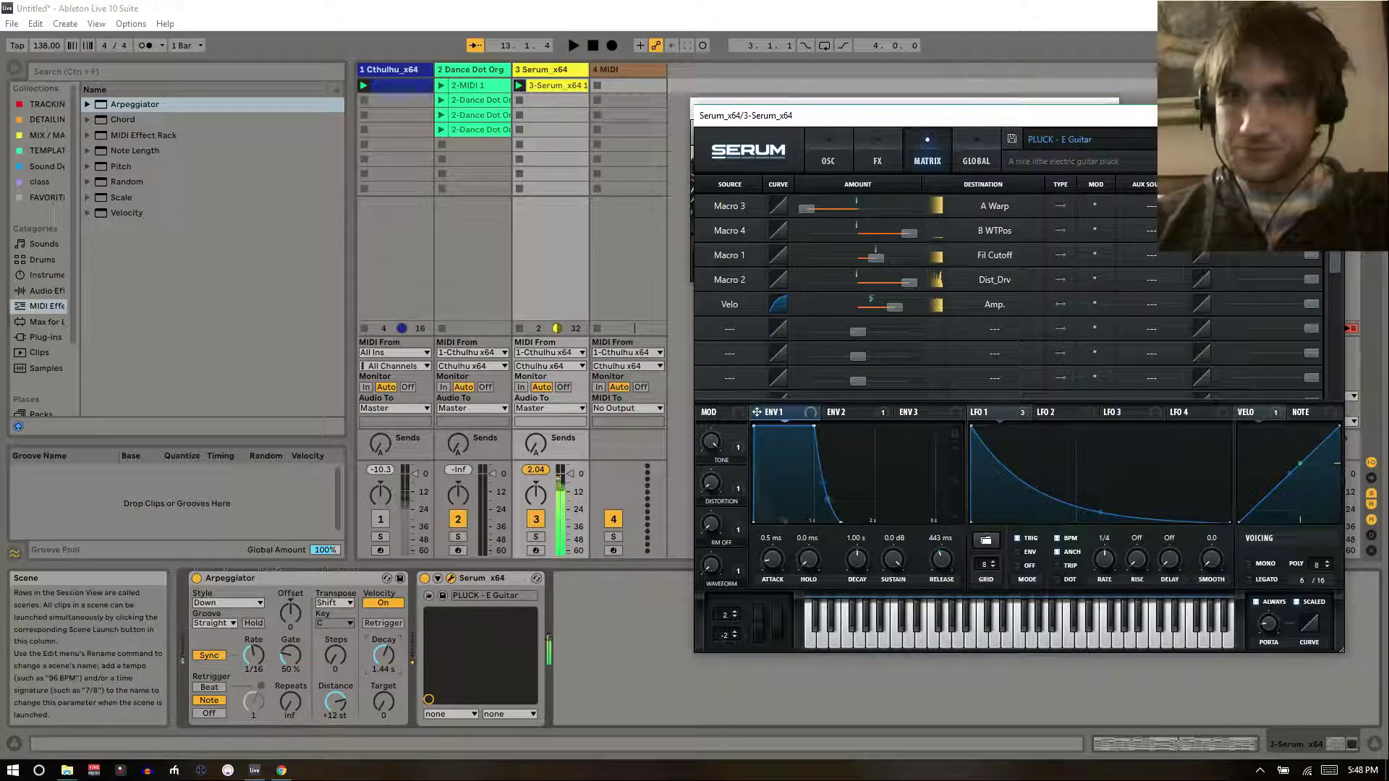
left_click(1333, 115)
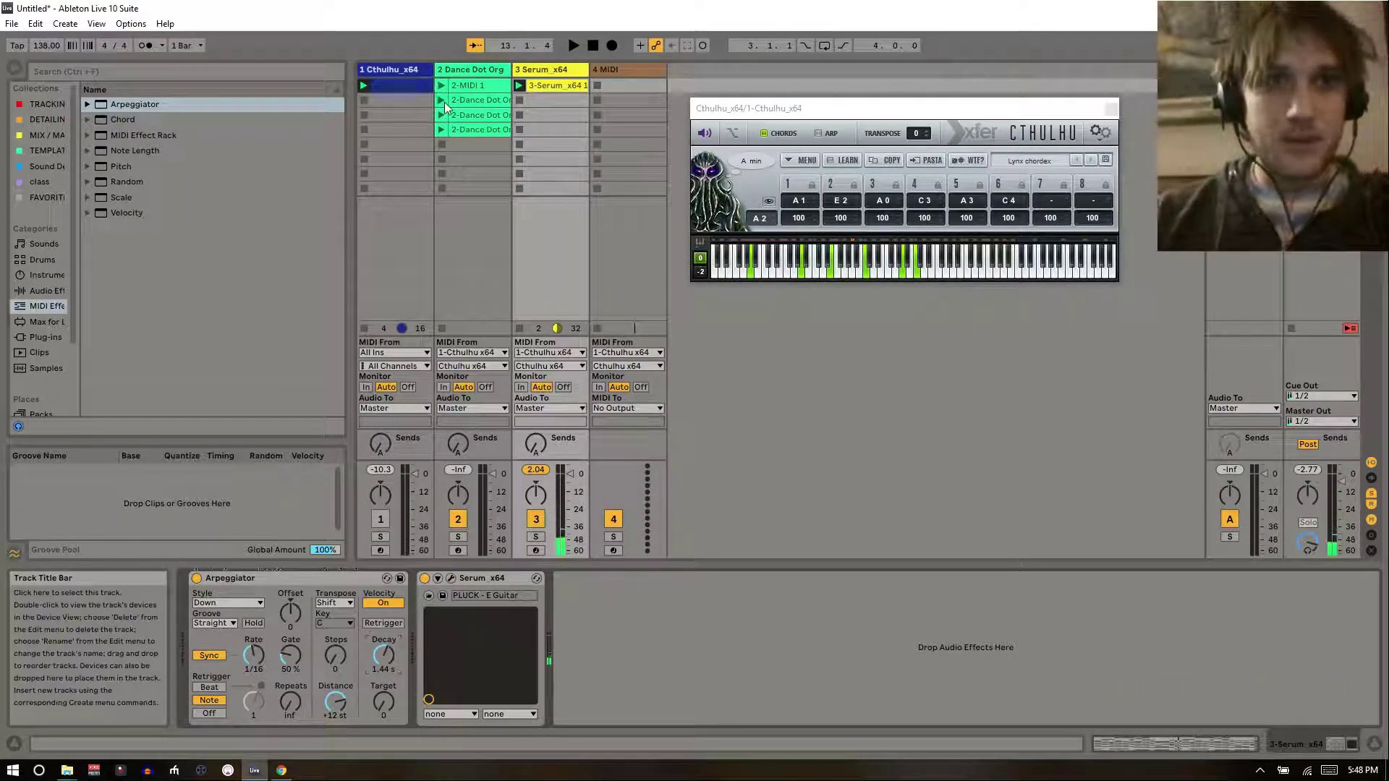
- Play the fourth Dance Dot Org clip with the Serum clip and lower the Serum track's volume to about -3.7 dB
left_click(439, 129)
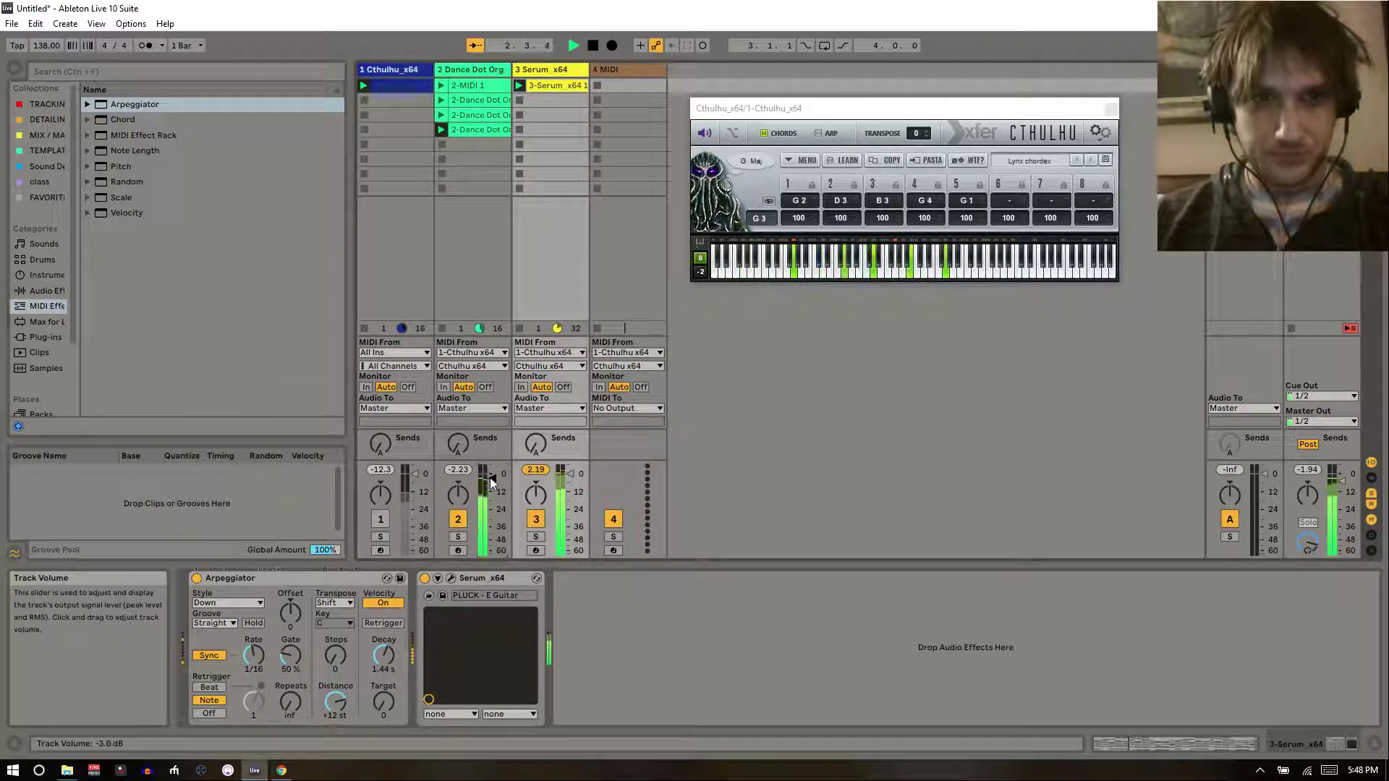
left_click_drag(564, 483, 565, 489)
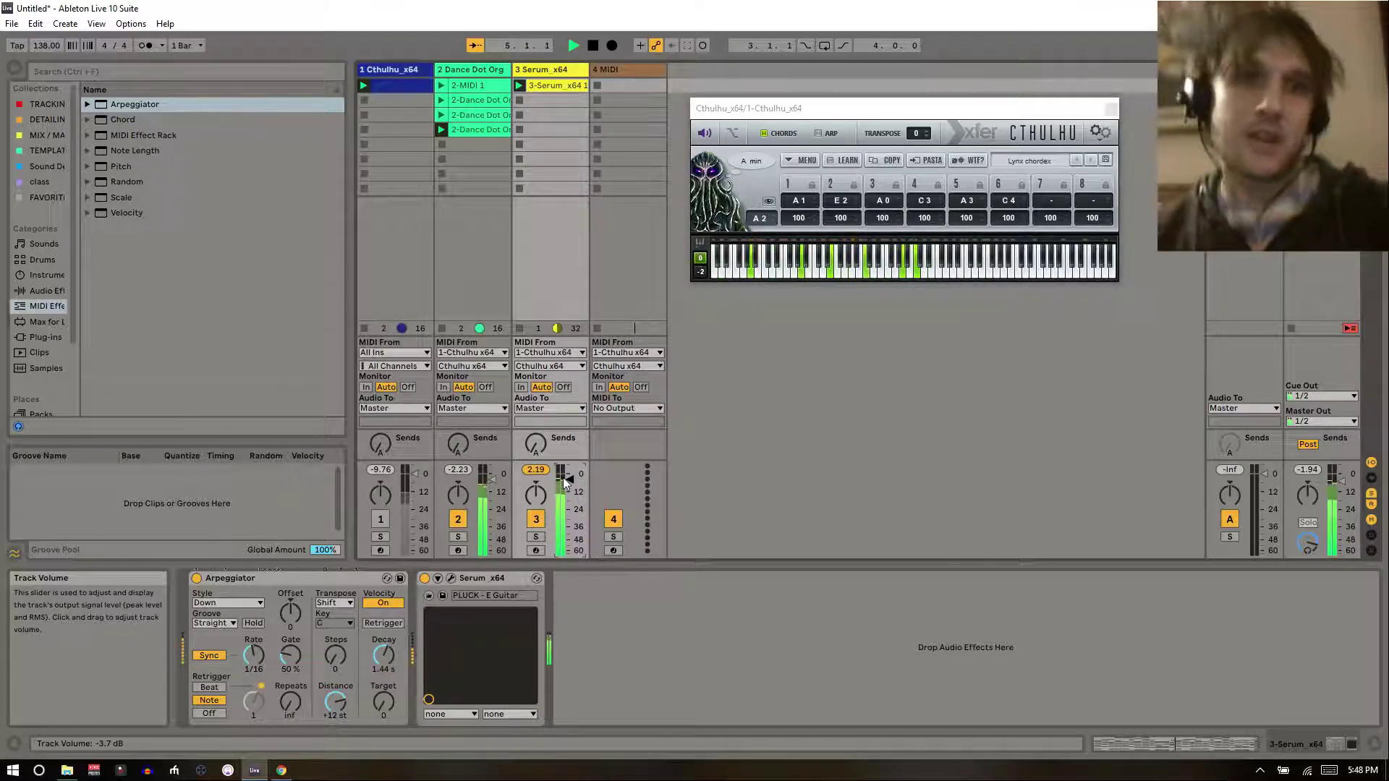
key("space")
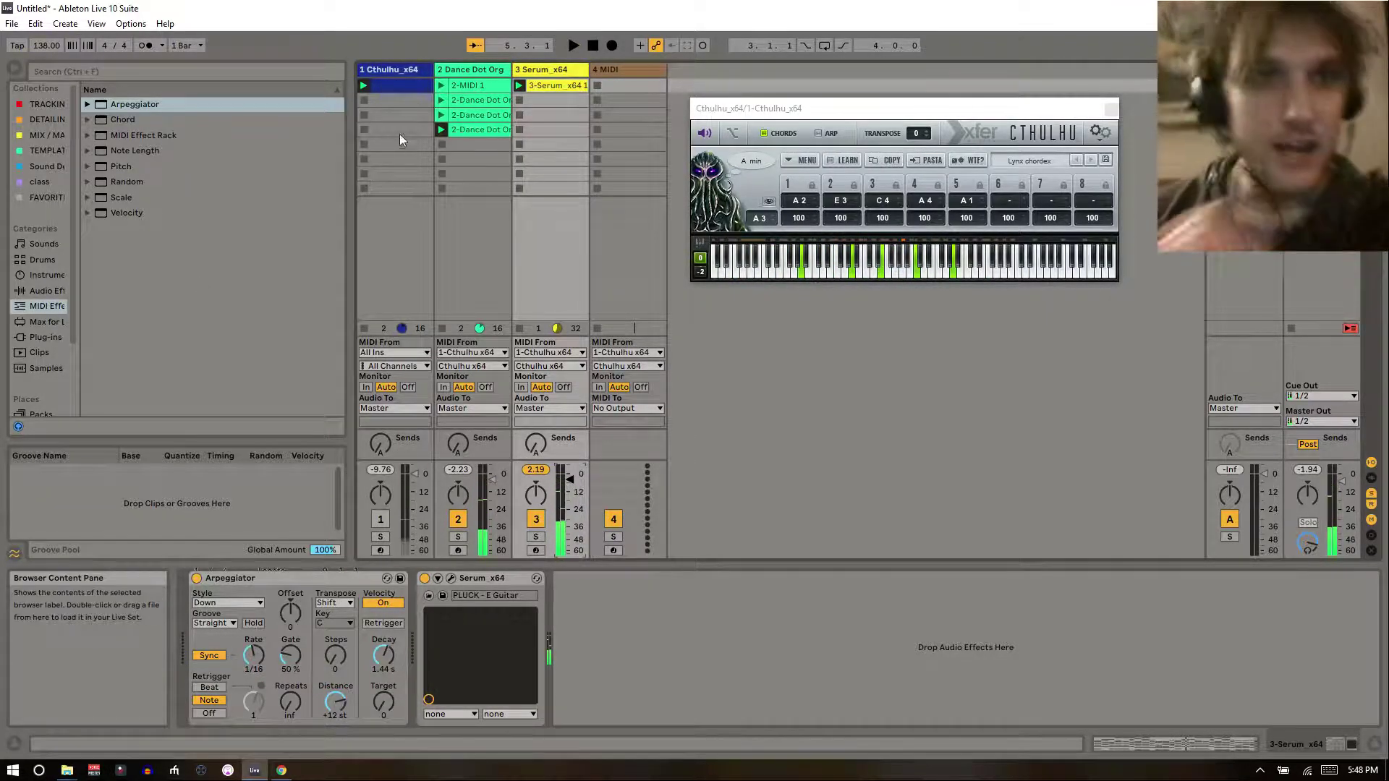
- Open the 2-MIDI 1 clip on the Dance Dot Org track to view its notes, and duplicate that track
left_click(396, 71)
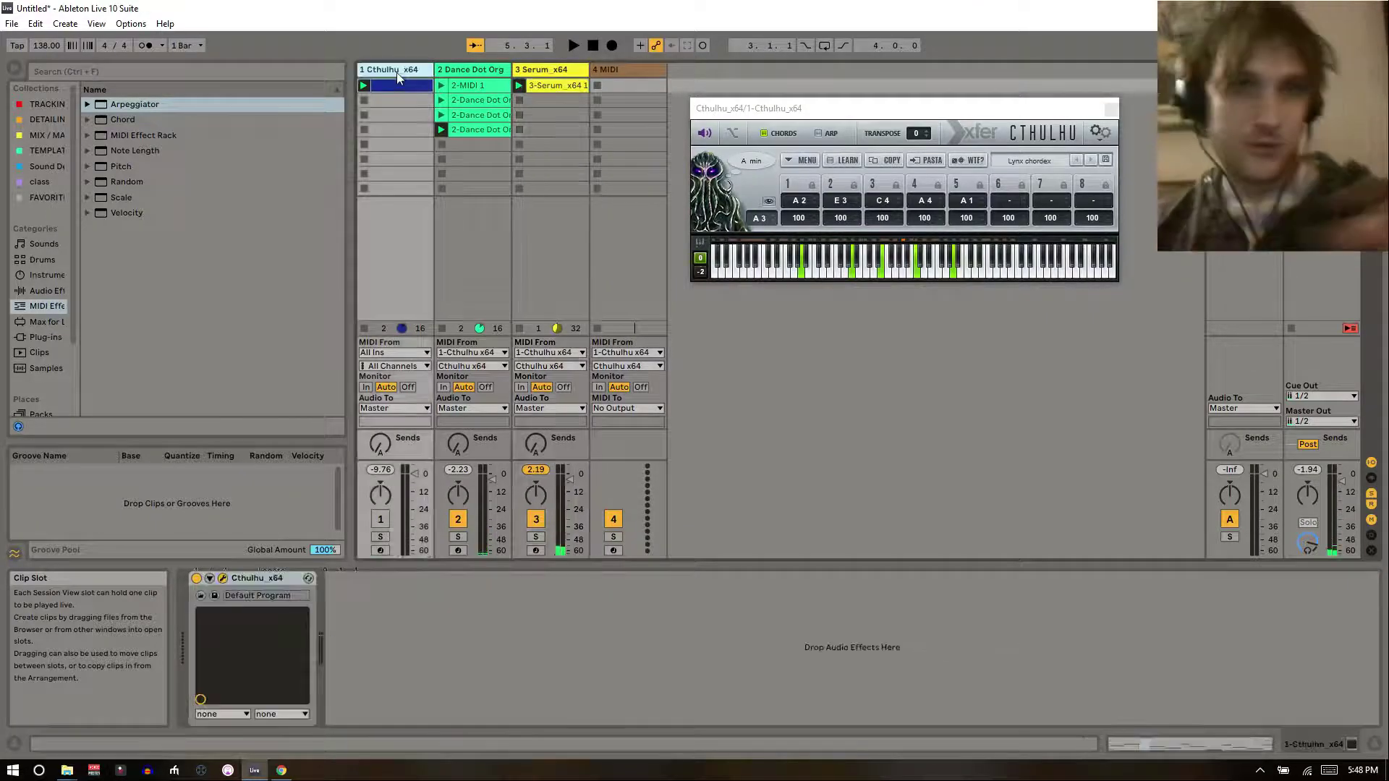
left_click(455, 83)
double_click(454, 84)
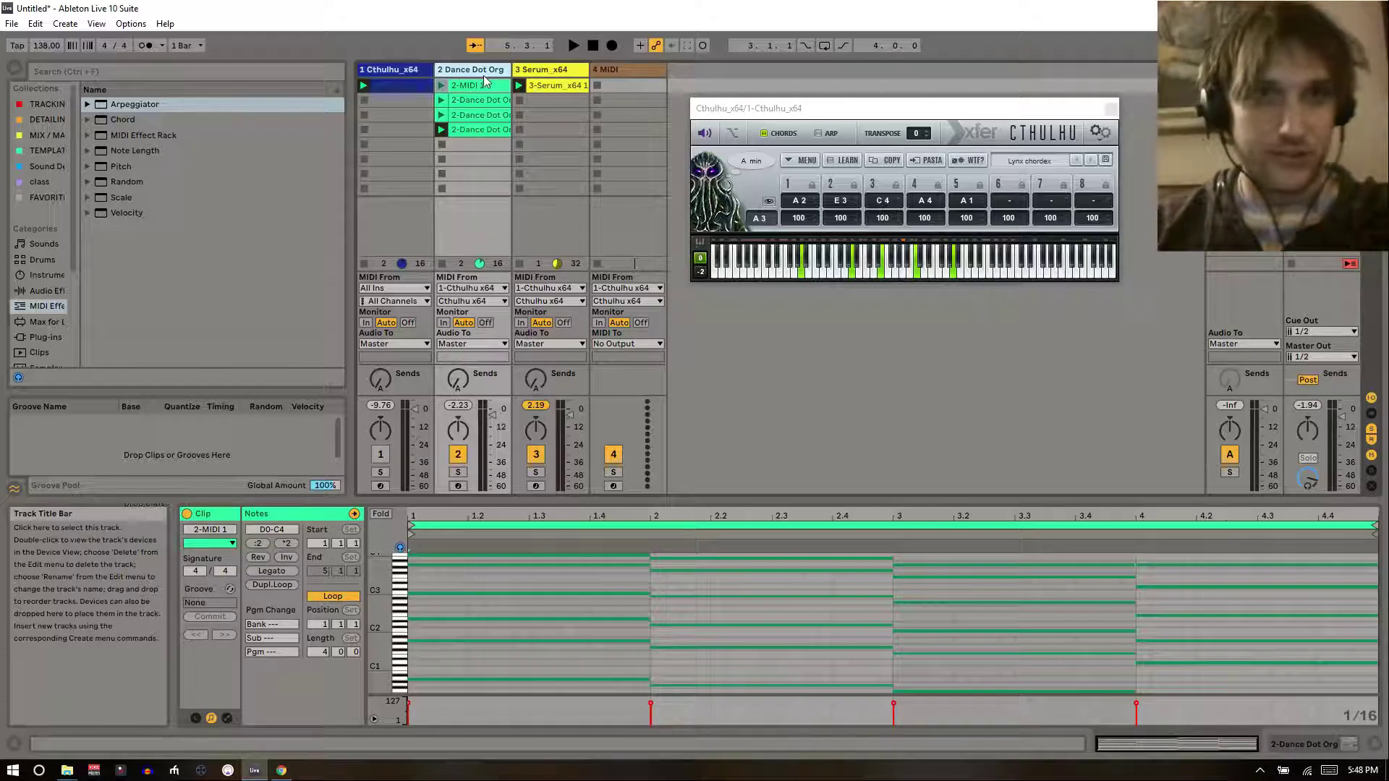
key("ctrl+d")
- Find Celestial Pad.adg among the Operator pad presets and load it onto the duplicated Dance Dot Org track
left_click(36, 279)
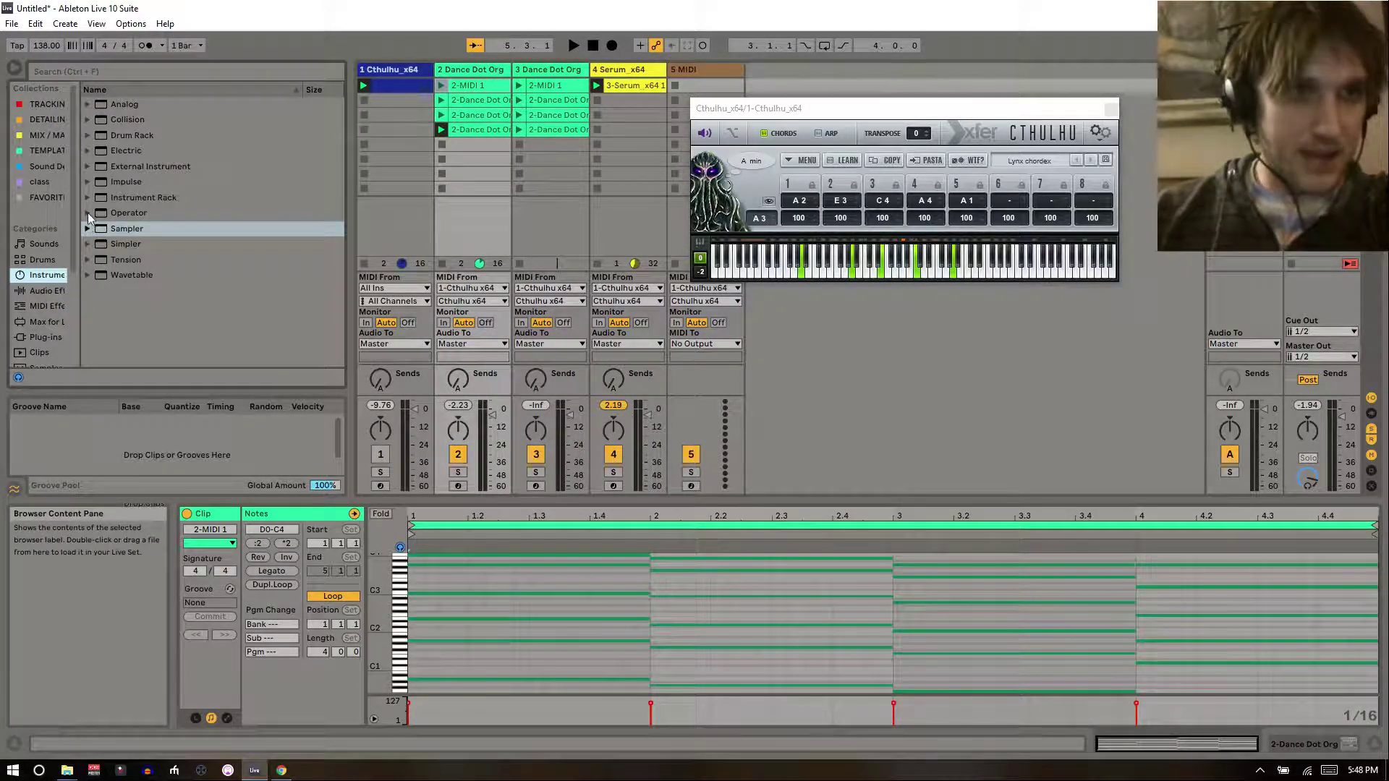
left_click(87, 213)
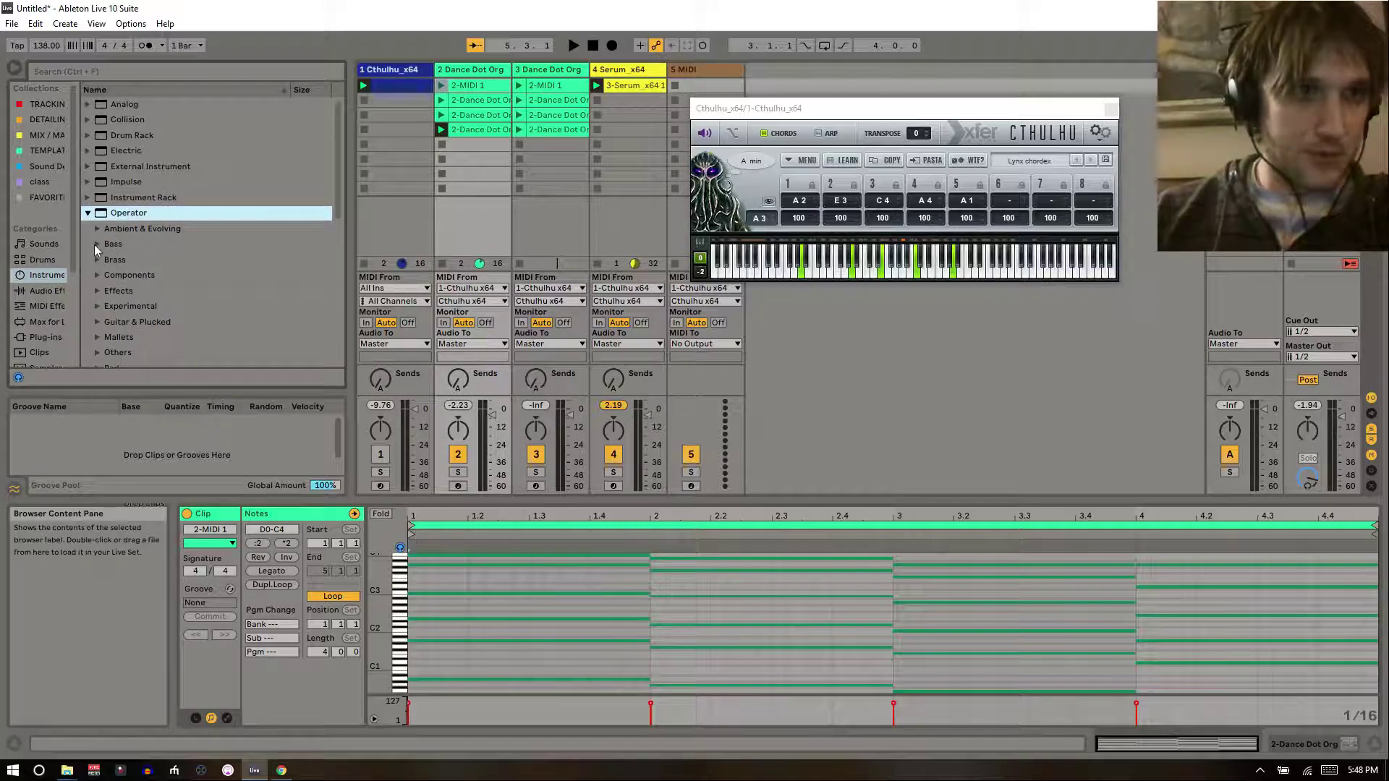
scroll(94, 298, "down", 3)
left_click(97, 308)
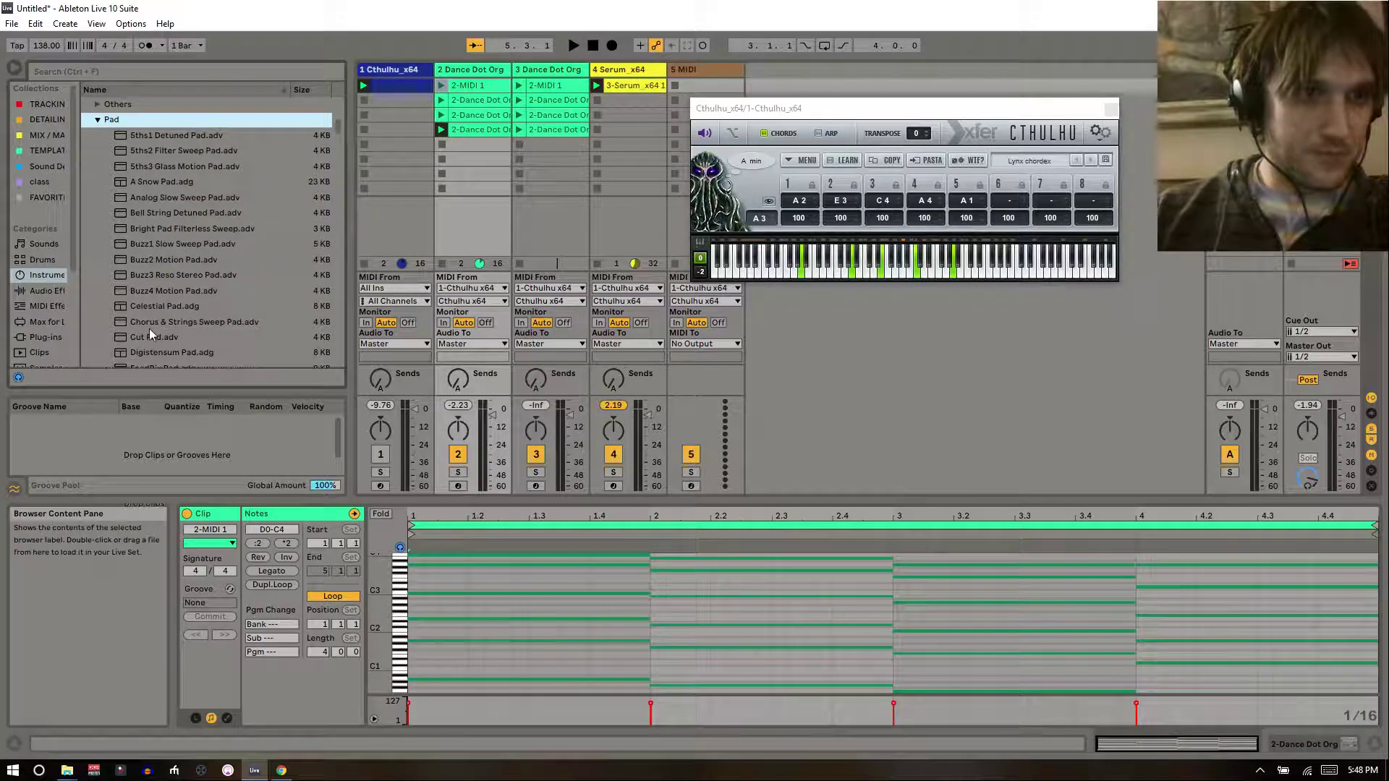
left_click(157, 309)
left_click(563, 71)
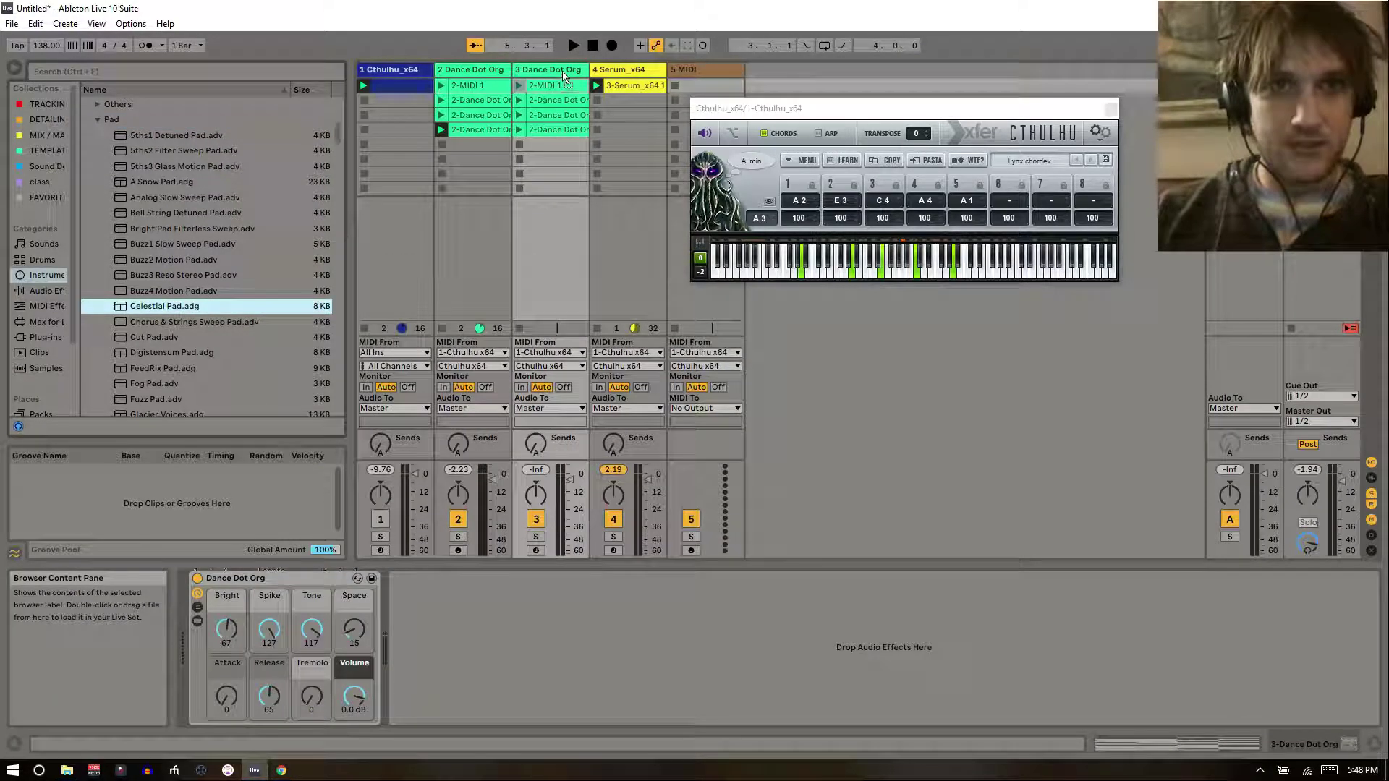
- Rename the duplicated track pad, the original Dance Dot Org track chord stabs and the Serum track arp
key("ctrl+r")
type("pad")
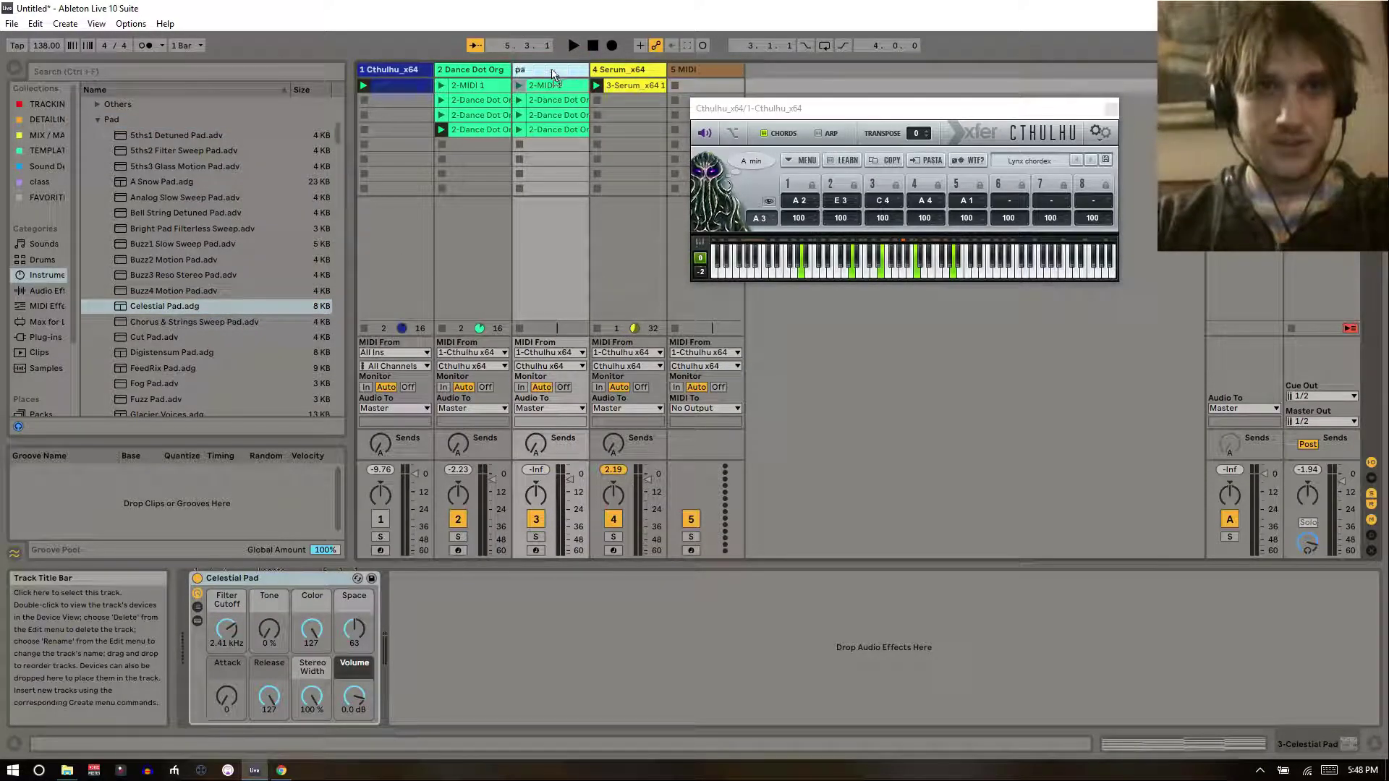
left_click(504, 71)
key("ctrl+r")
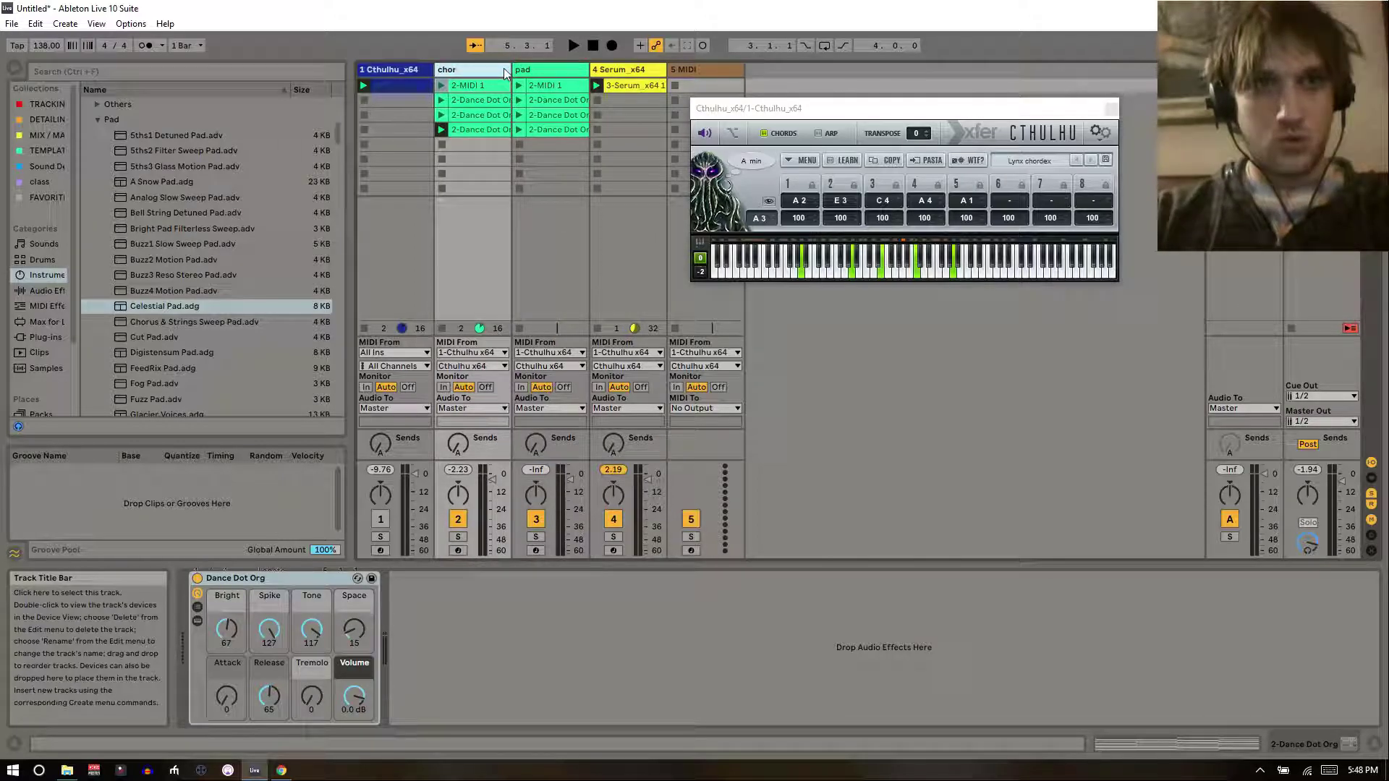
type("chord stabs")
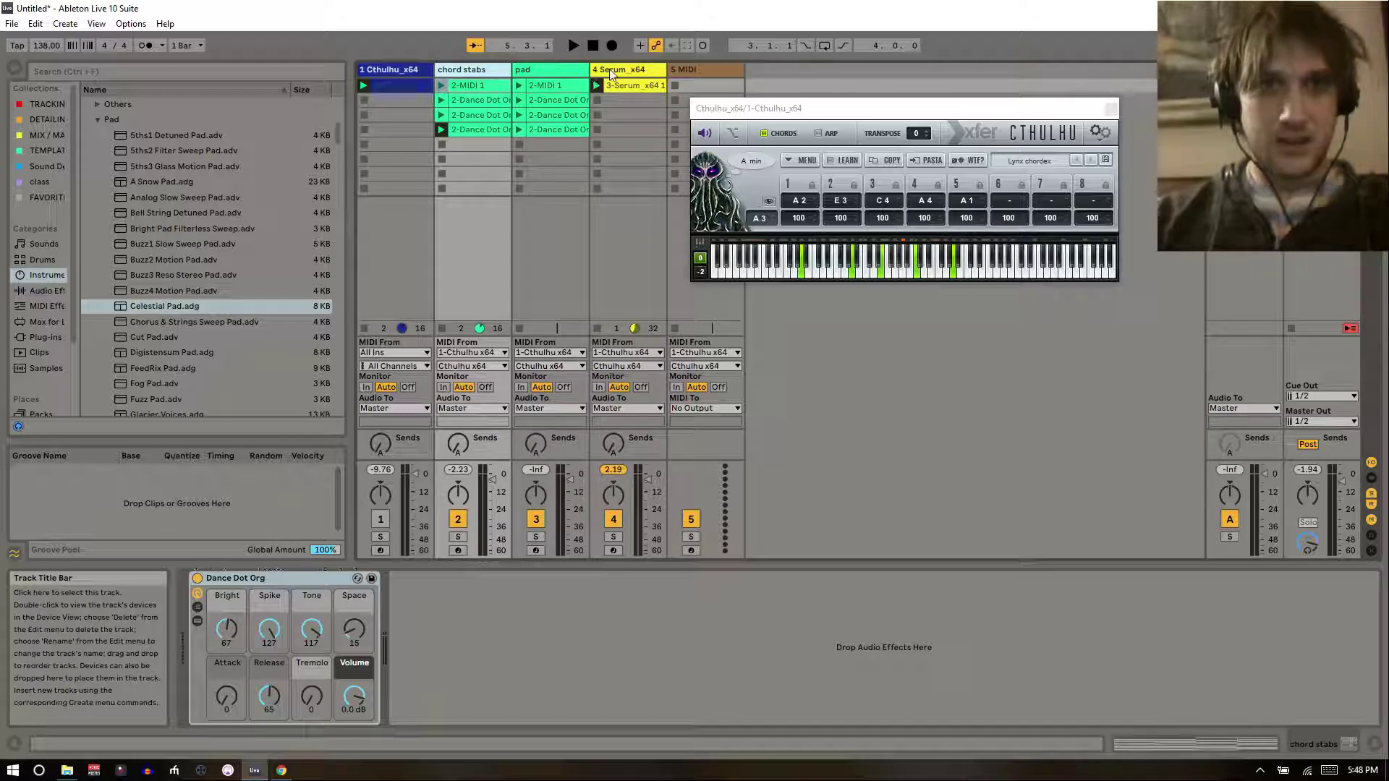
left_click(609, 70)
key("ctrl+r")
type("arp")
key("Return")
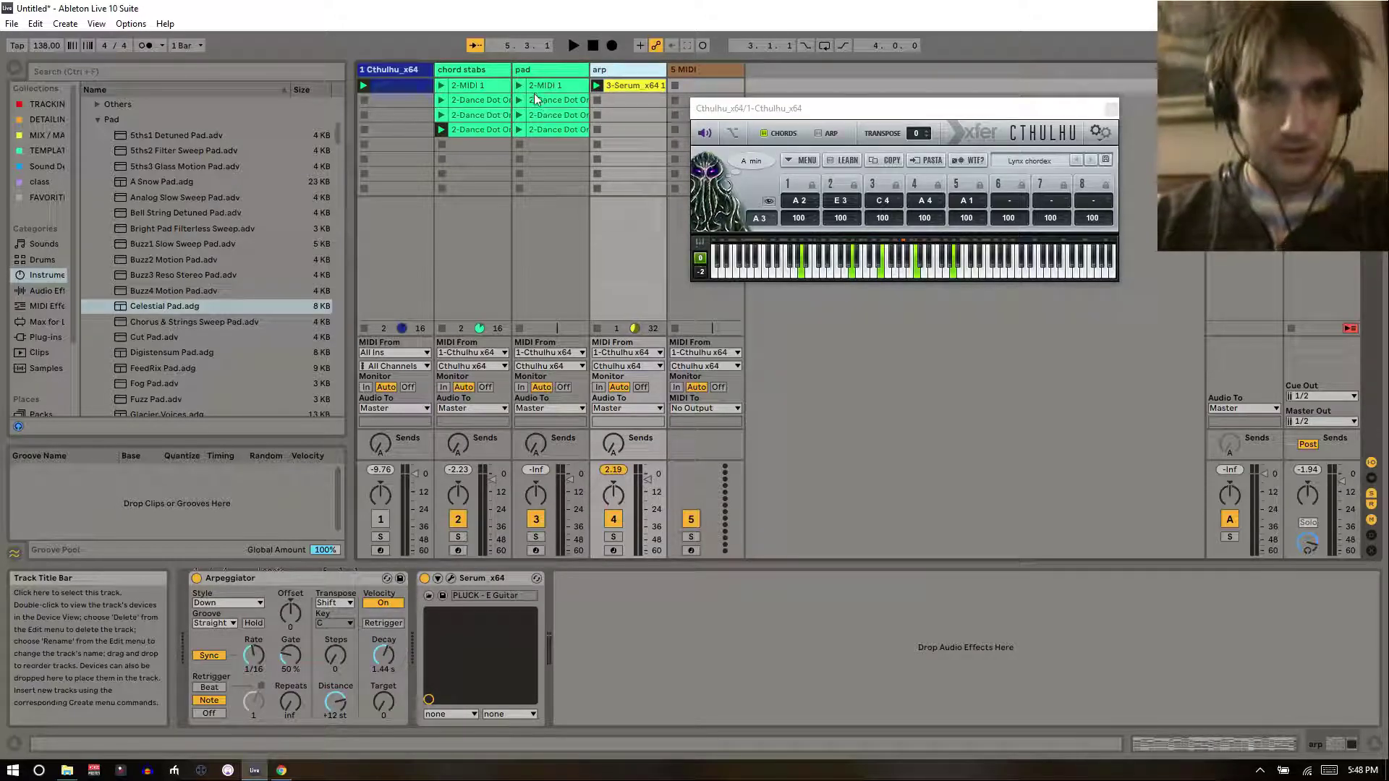
- Launch the pad track's 2-MIDI 1 clip, set the chord stabs volume to -6.0 dB, and compare both tracks soloed and in the mix
left_click(520, 85)
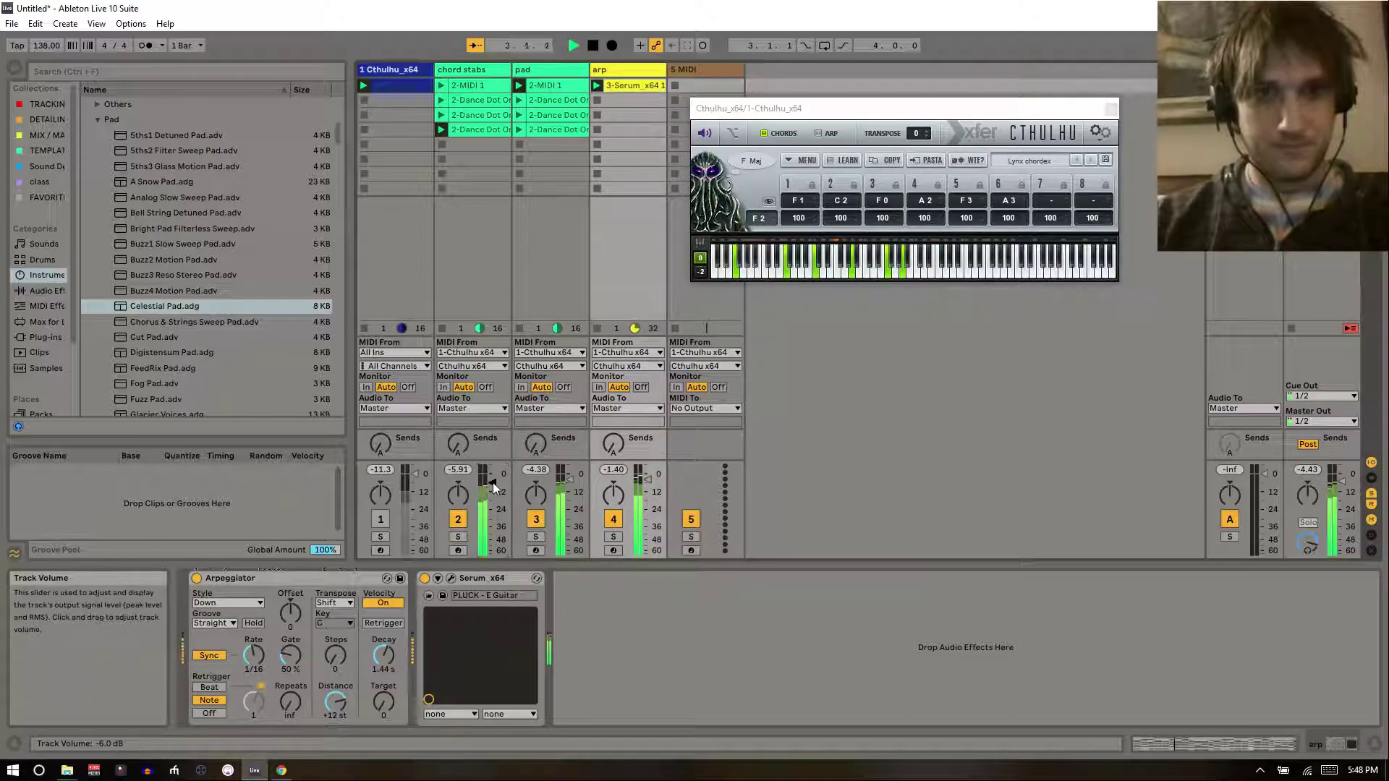
left_click(536, 537)
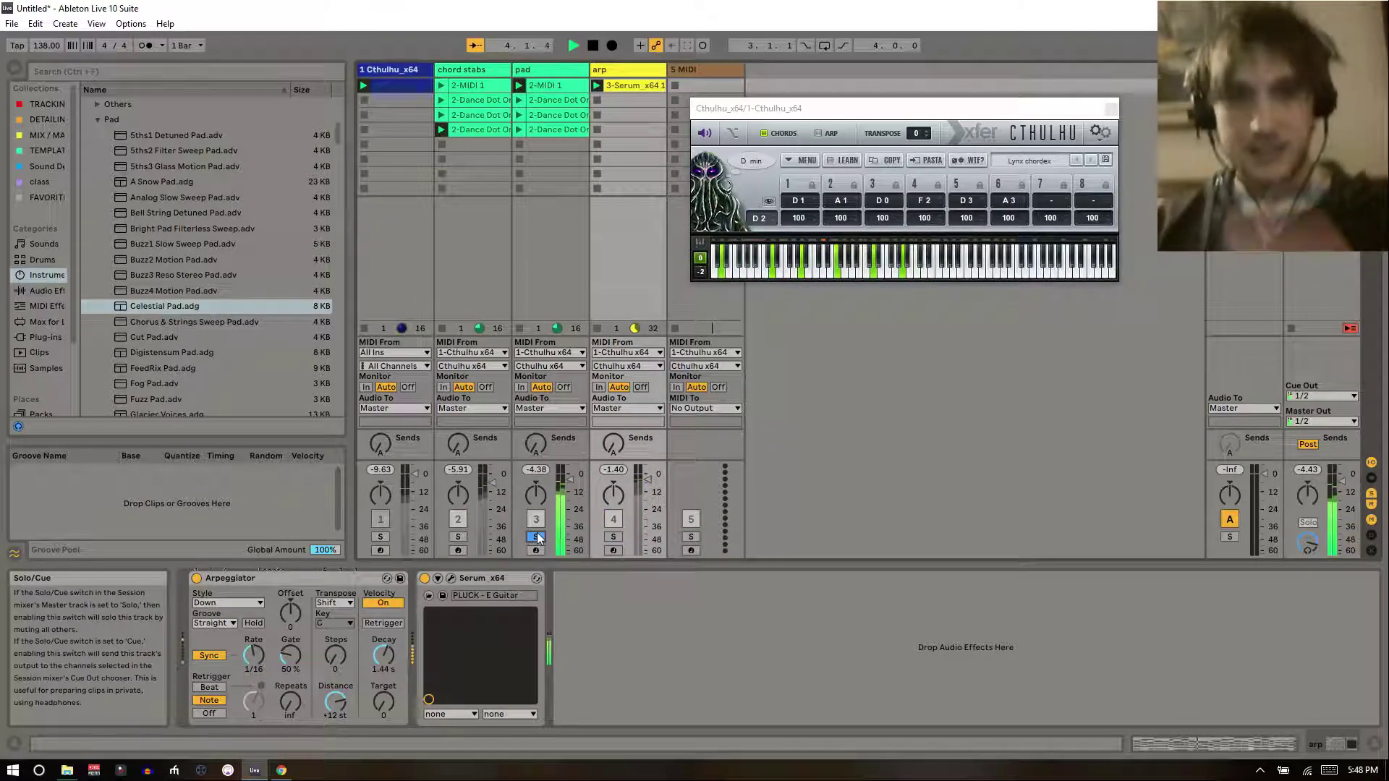
double_click(539, 86)
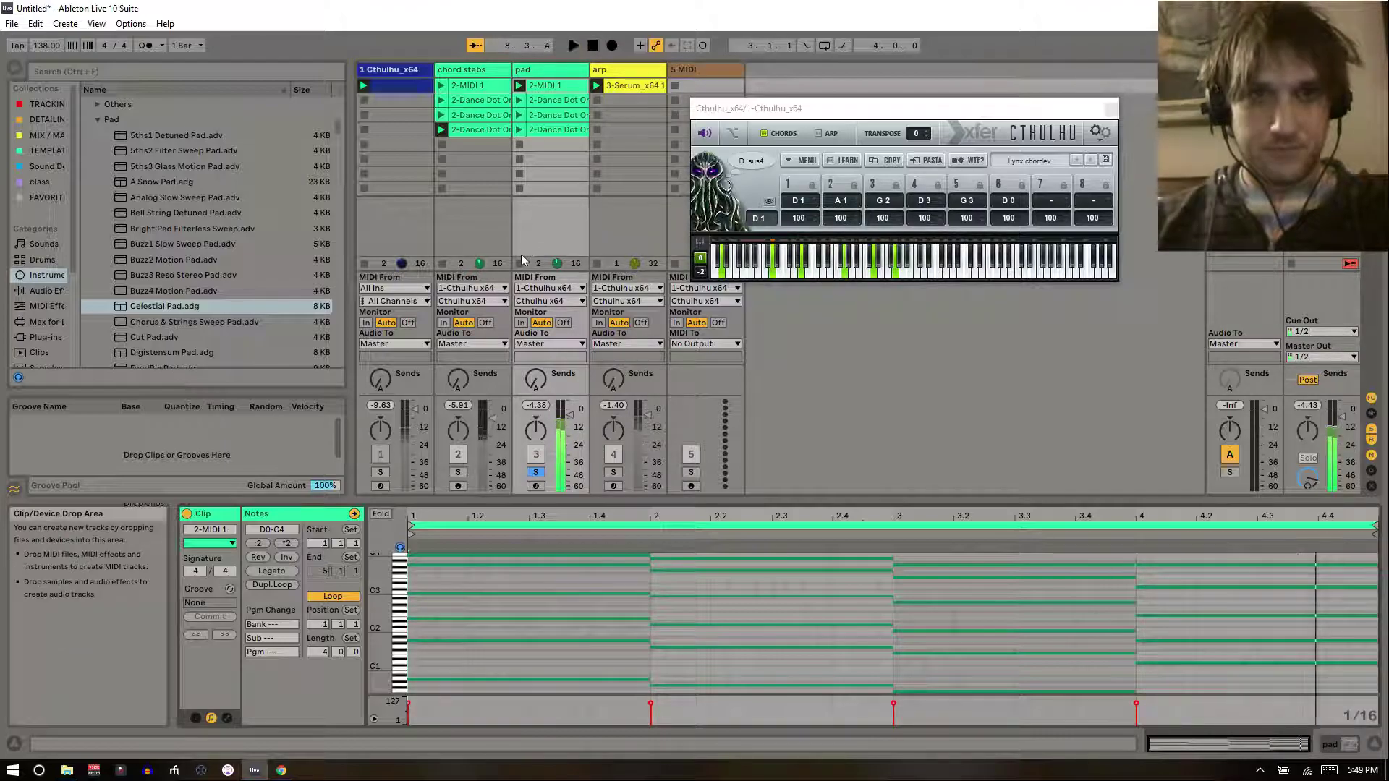
left_click(458, 472)
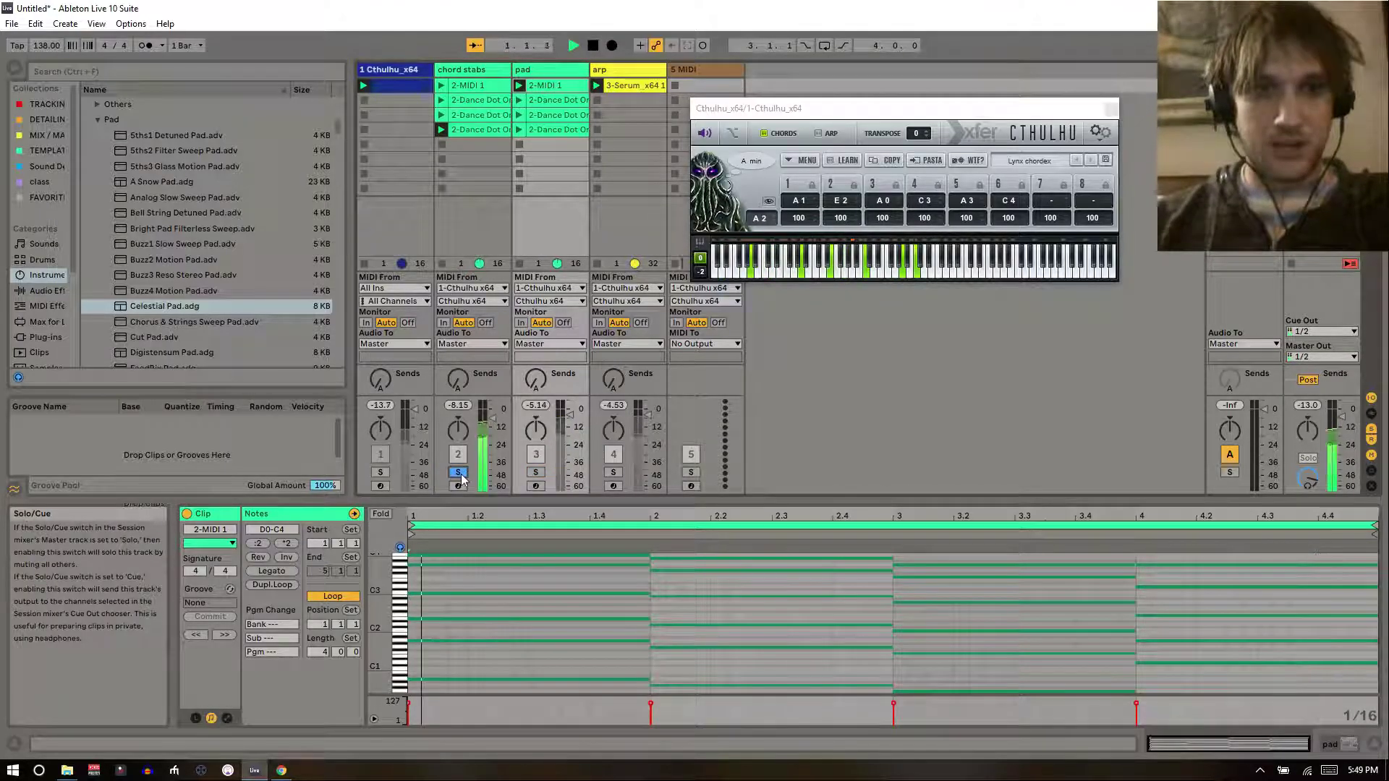
left_click(458, 472)
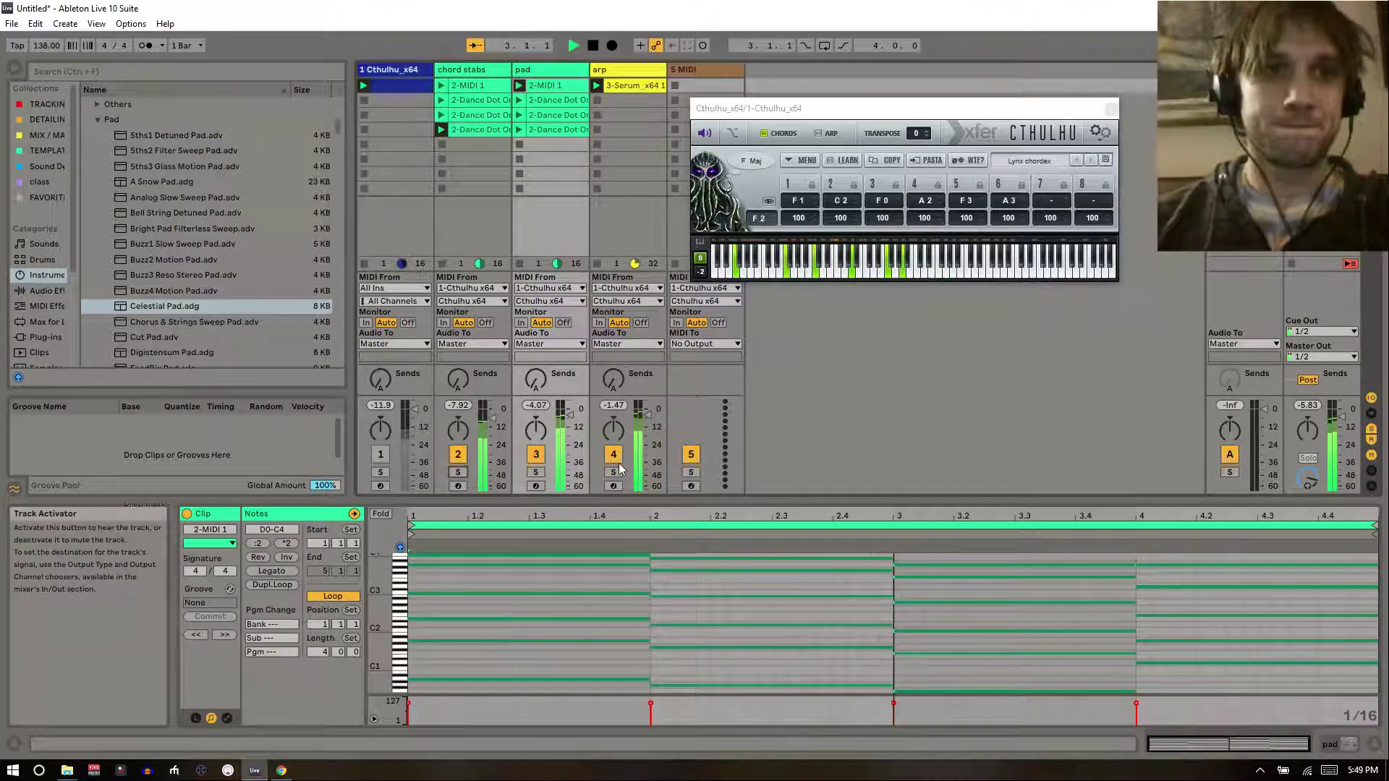
key("space")
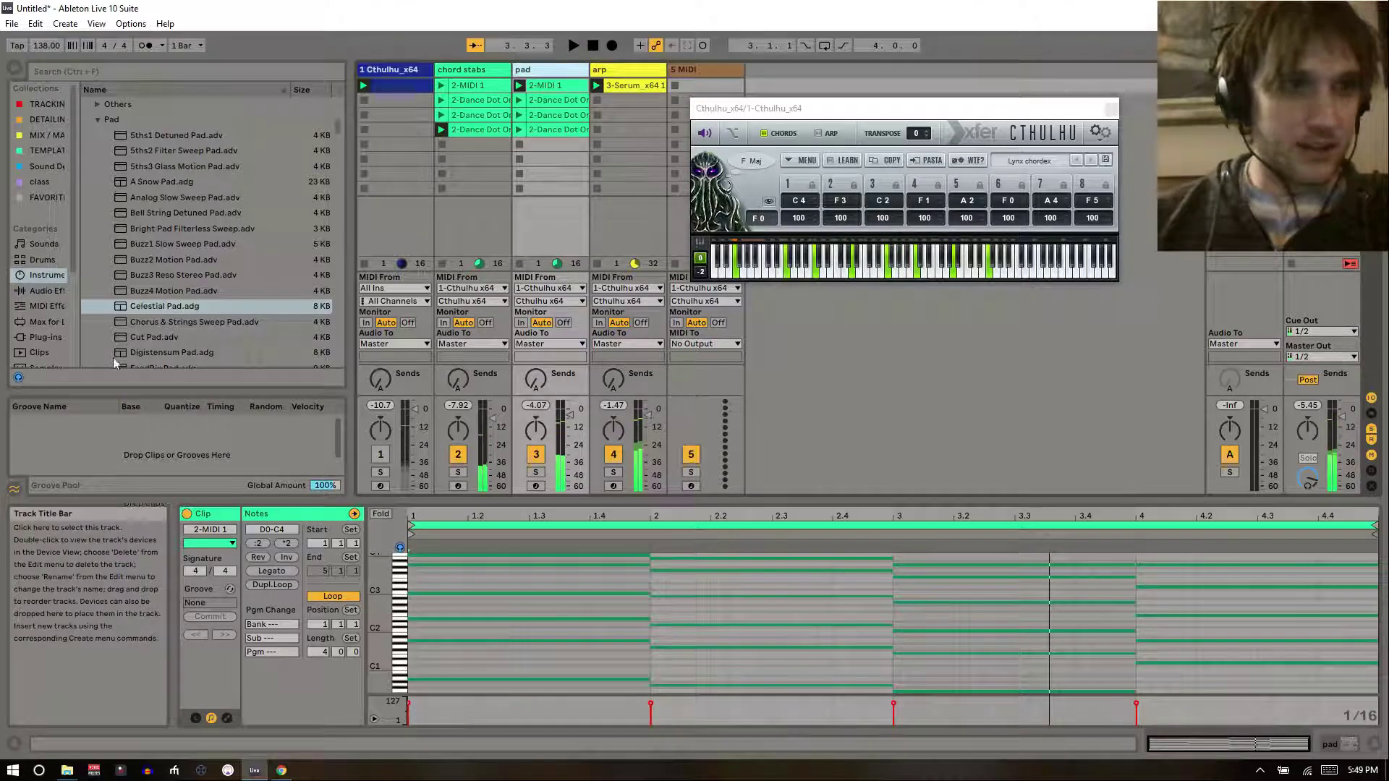
- Preview the Cut, Digistensum and Fog Pad presets and load Fog Pad.adv onto the pad track
left_click(164, 335)
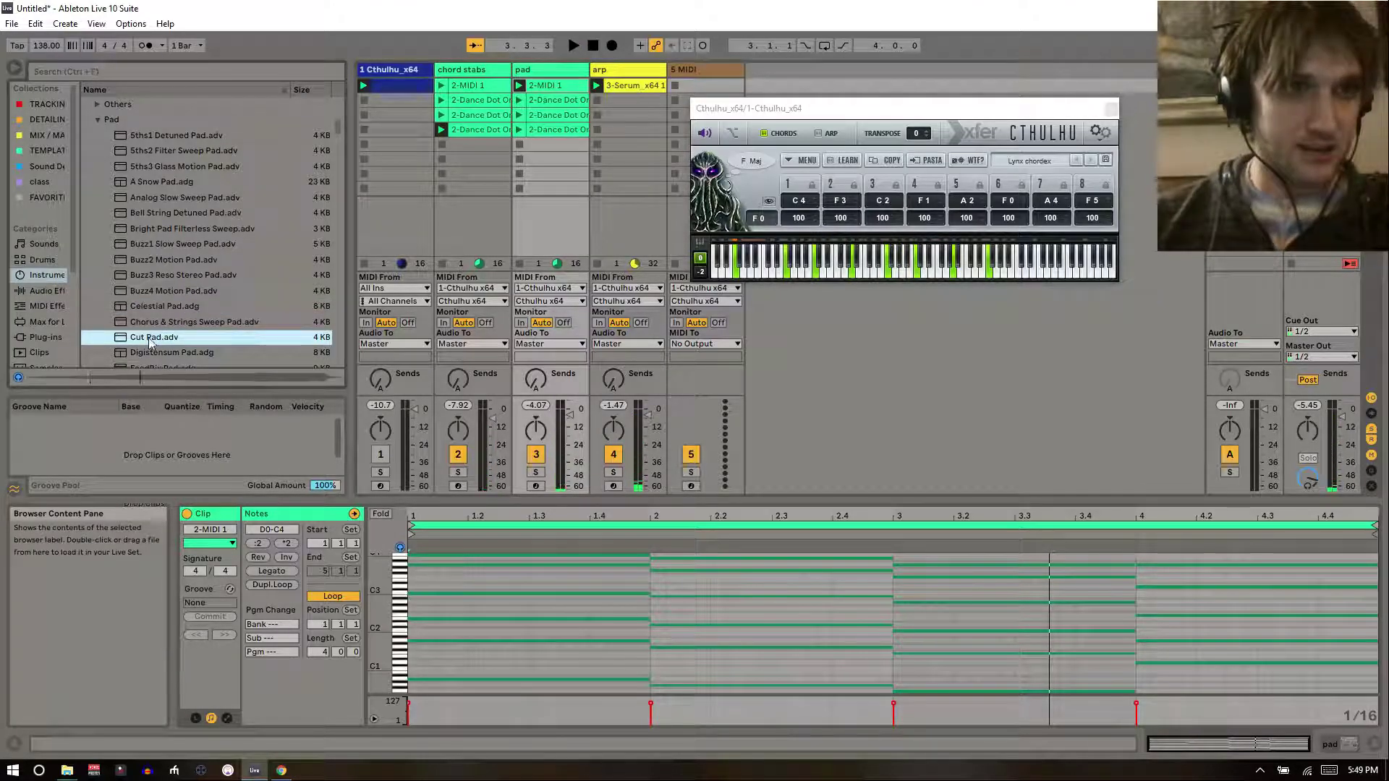
left_click(149, 354)
scroll(149, 354, "down", 3)
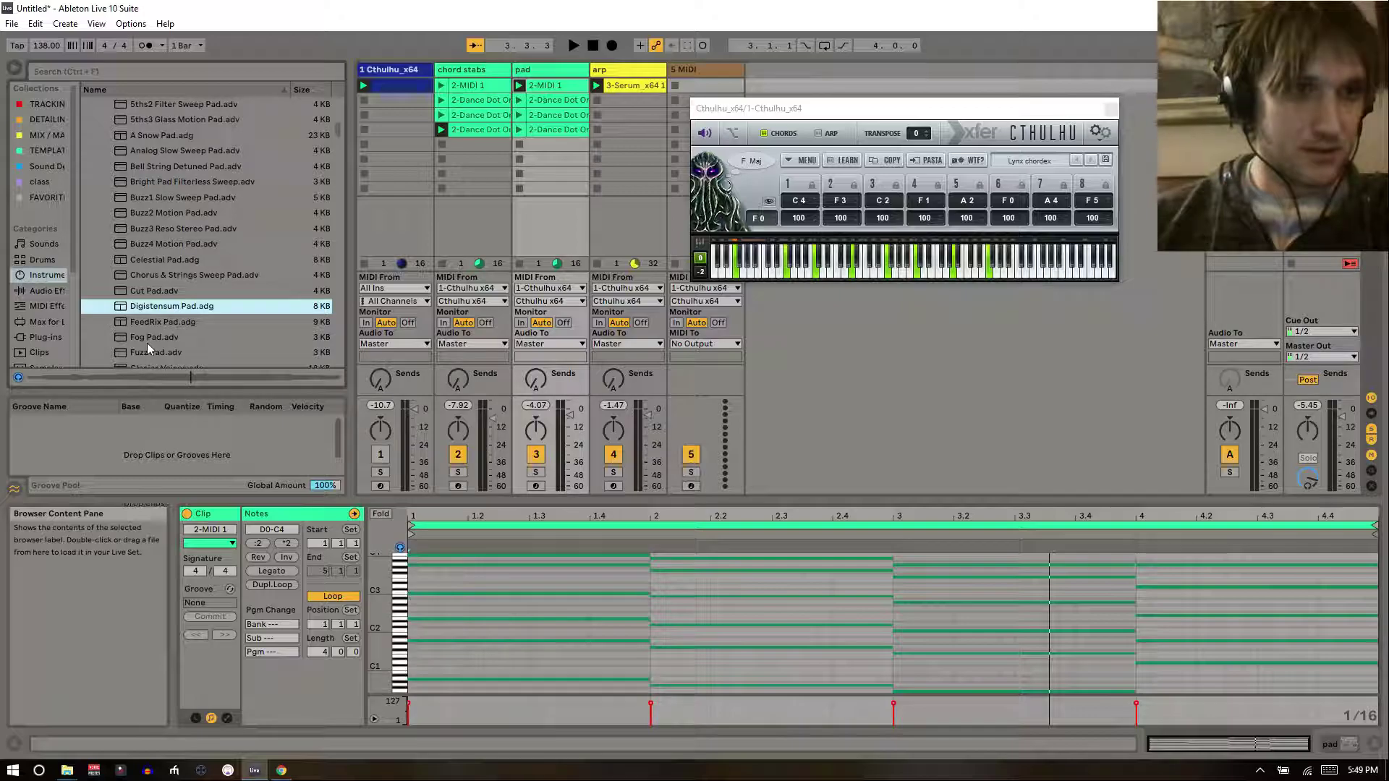
left_click(146, 343)
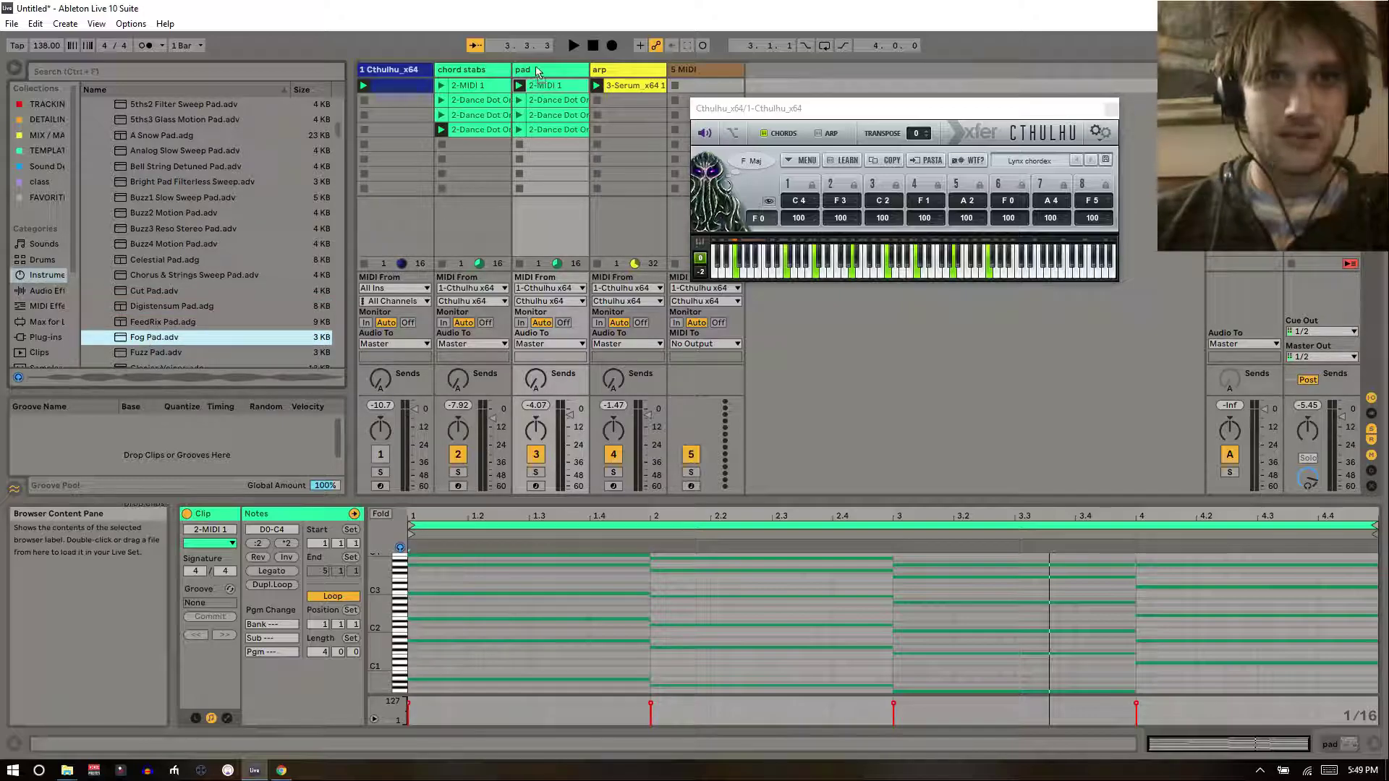
left_click_drag(147, 342, 537, 71)
- Play the clips and balance the levels, setting the pad track to about -2.6 dB and the arp track to -6.4 dB
key("space")
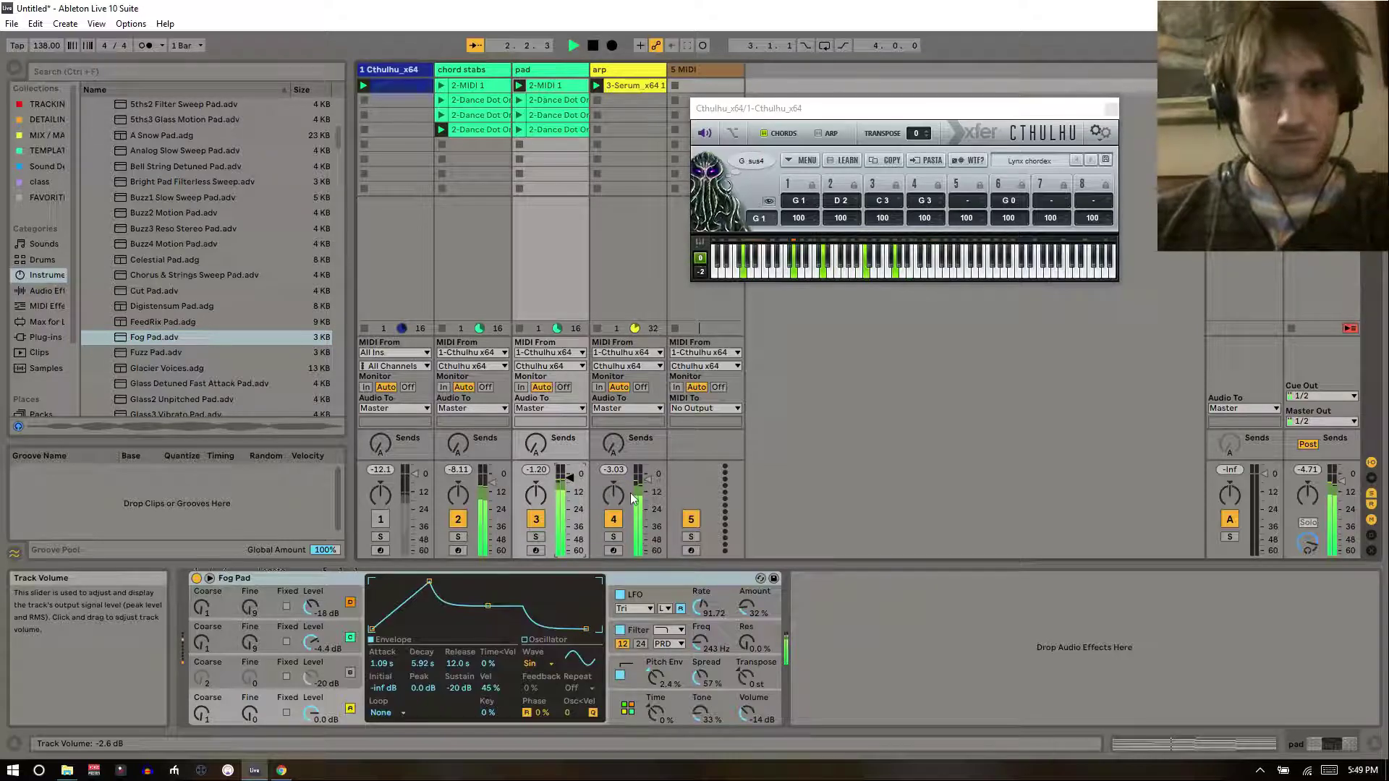
left_click_drag(645, 480, 643, 484)
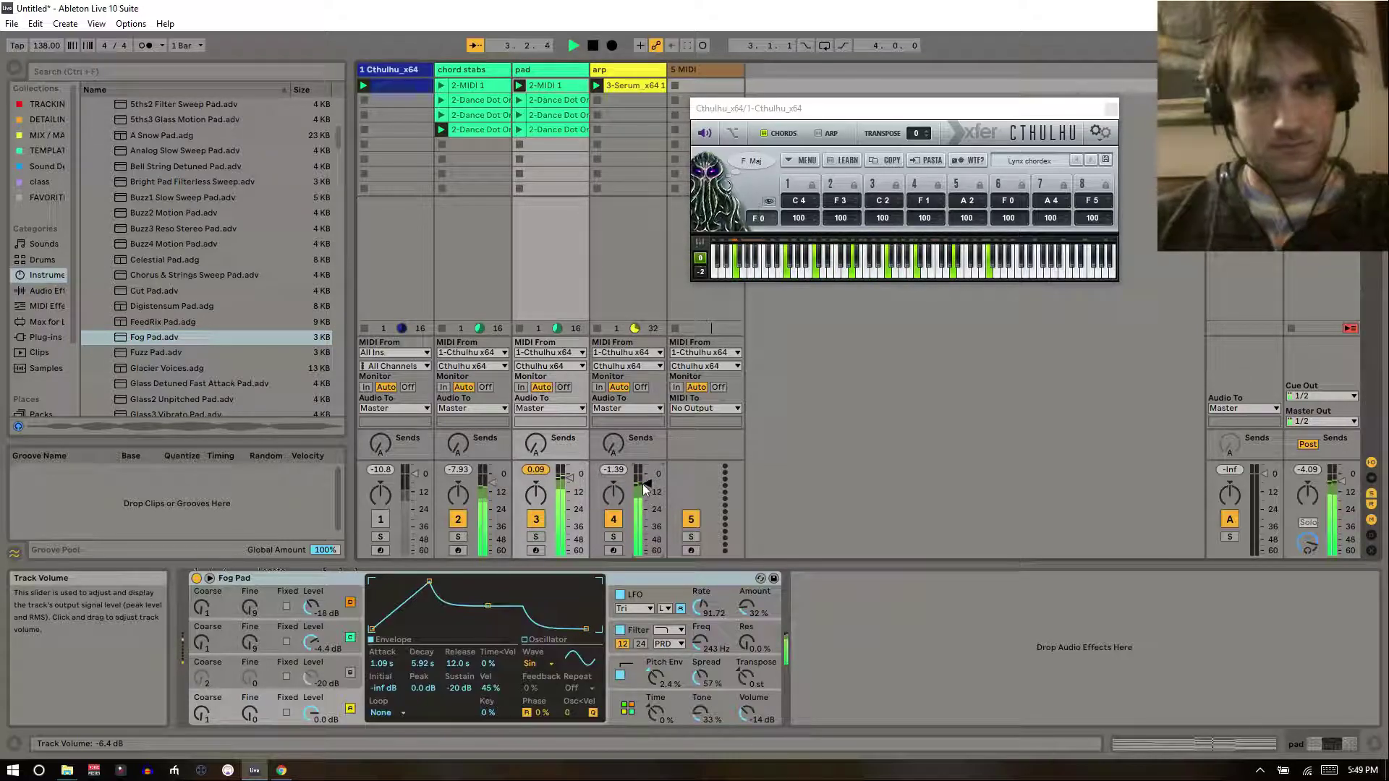
key("space")
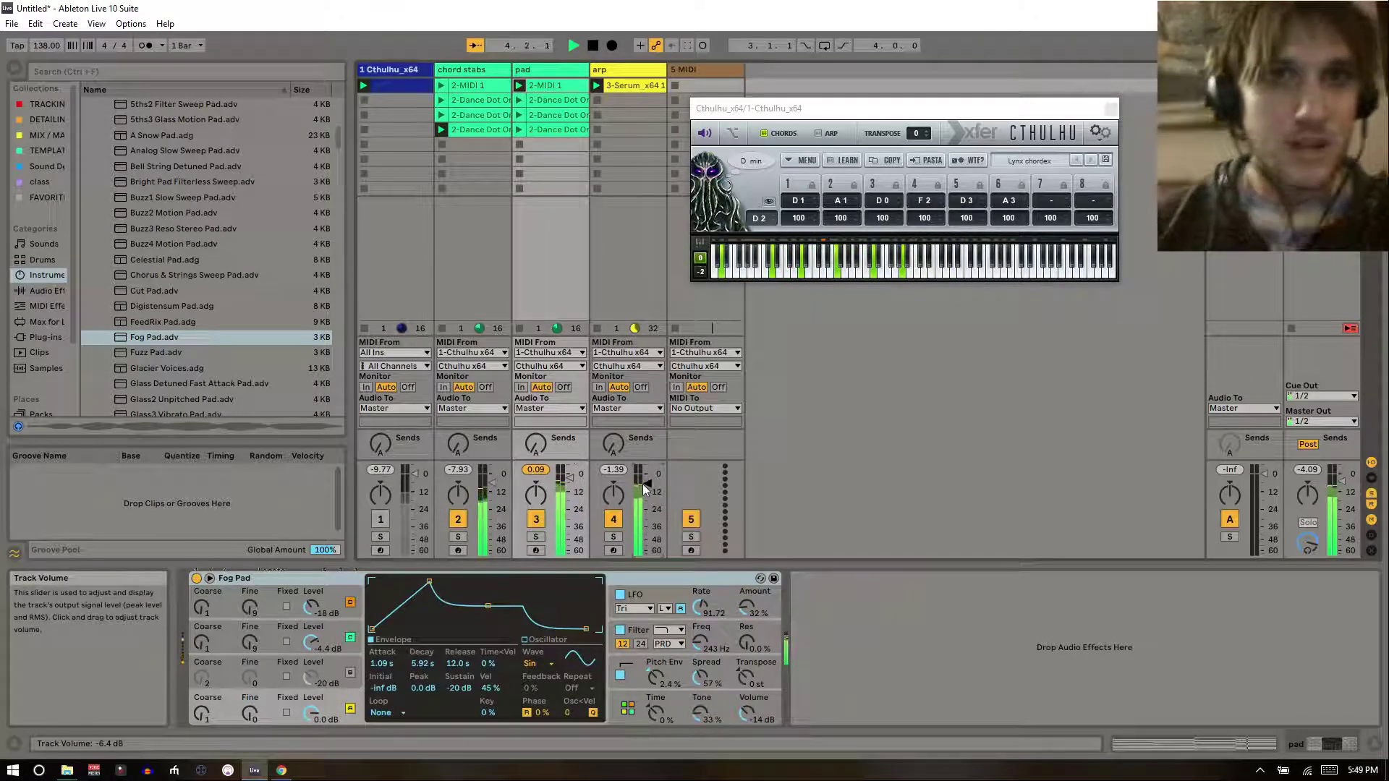
- Search the sample library for sawka
left_click(32, 369)
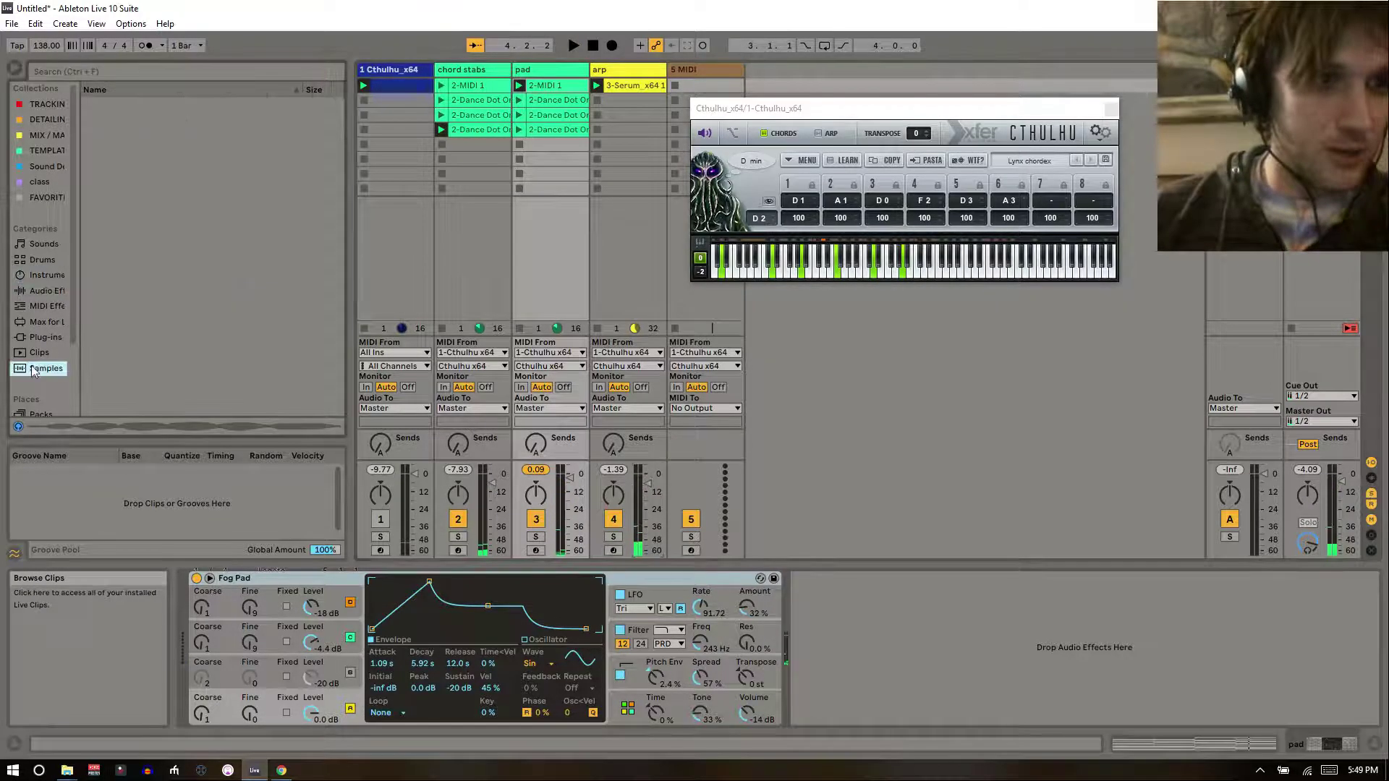
left_click(124, 71)
type("sawka")
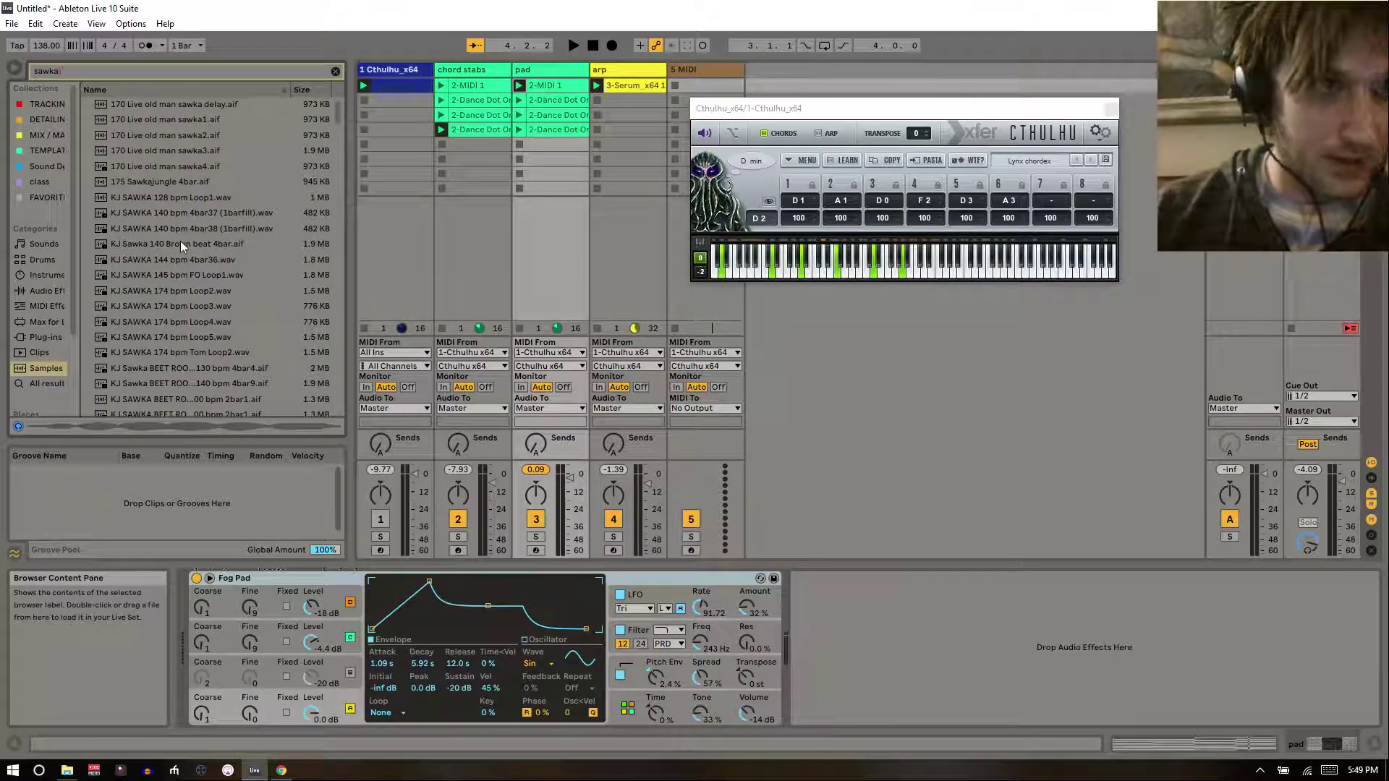
- Preview several KJ Sawka loops, load KJ SAWKA 144 bpm 4bar36.wav into the first slot of empty track 5 and launch it
left_click(152, 217)
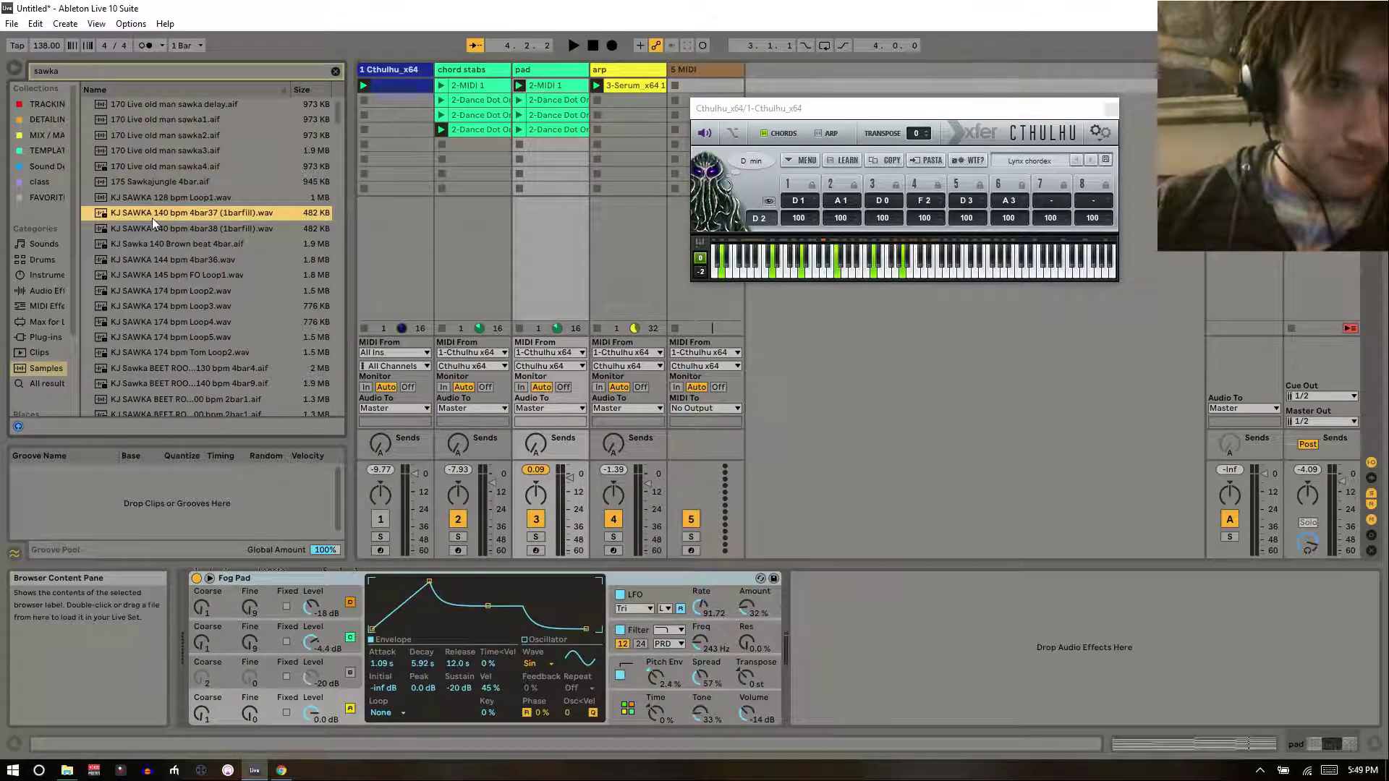
left_click(160, 241)
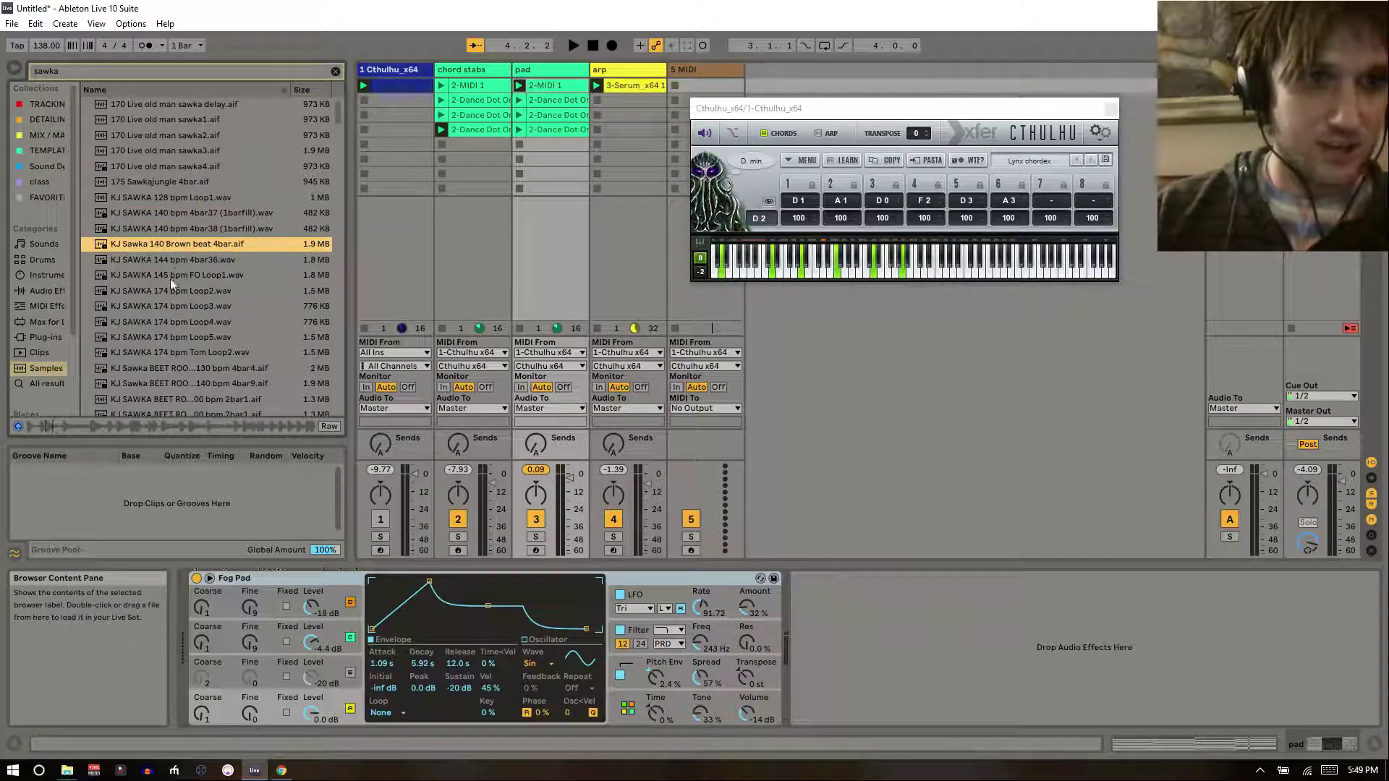
left_click(172, 290)
left_click(162, 260)
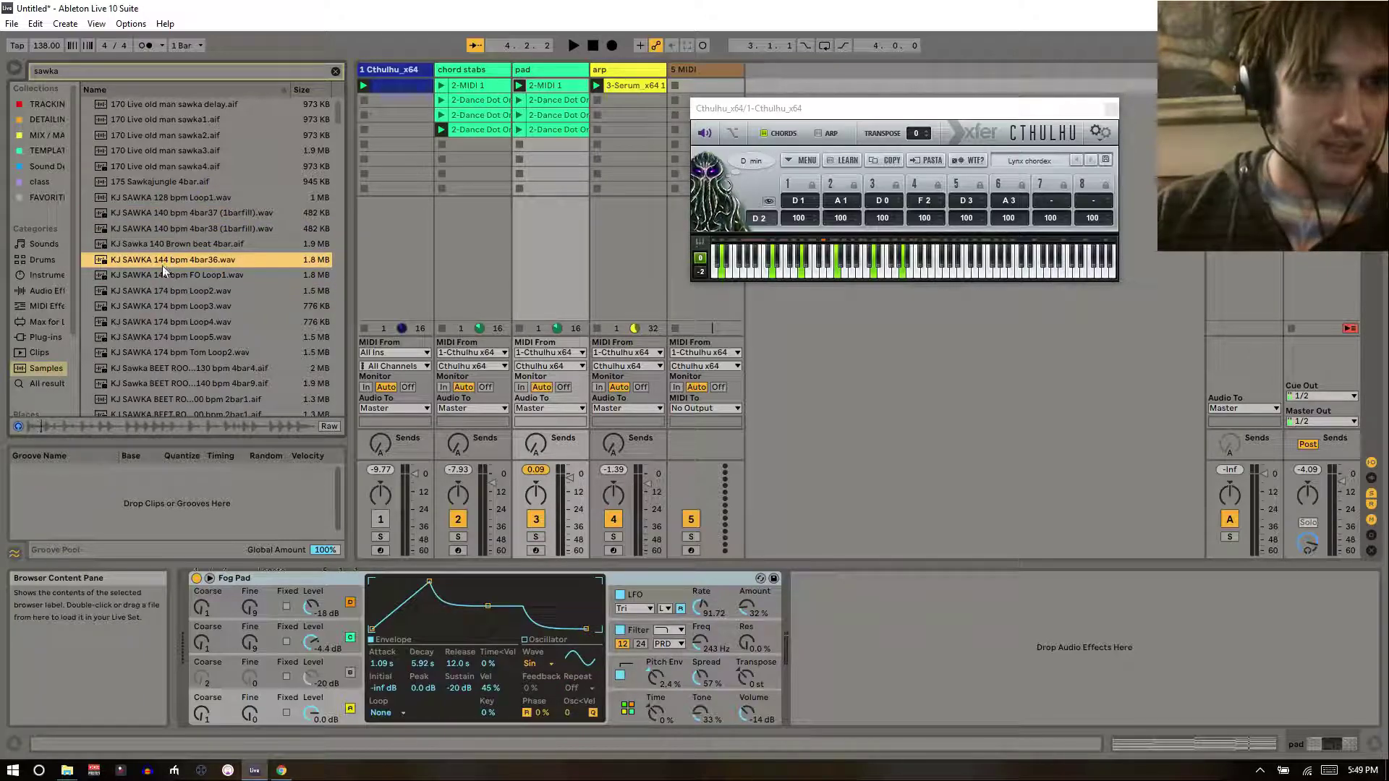
left_click_drag(162, 265, 705, 85)
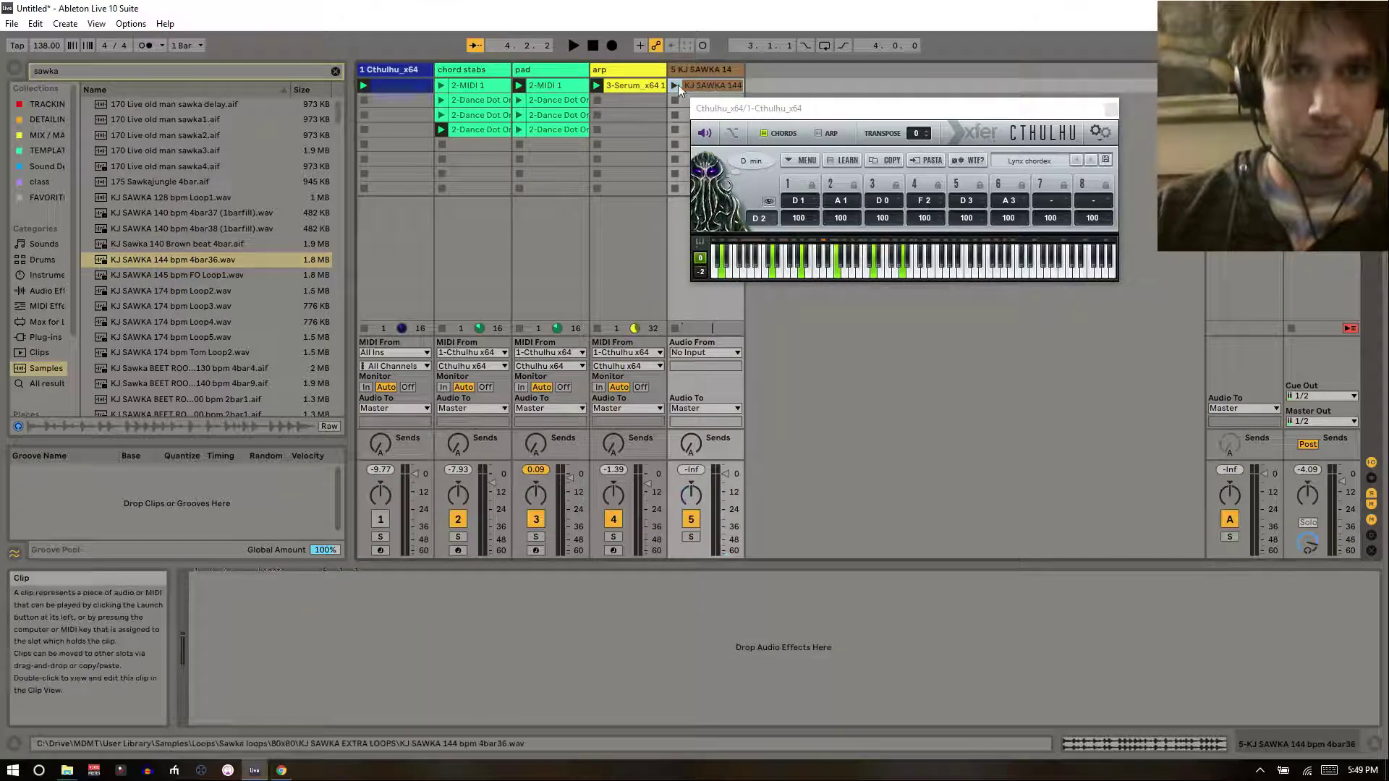
left_click(675, 85)
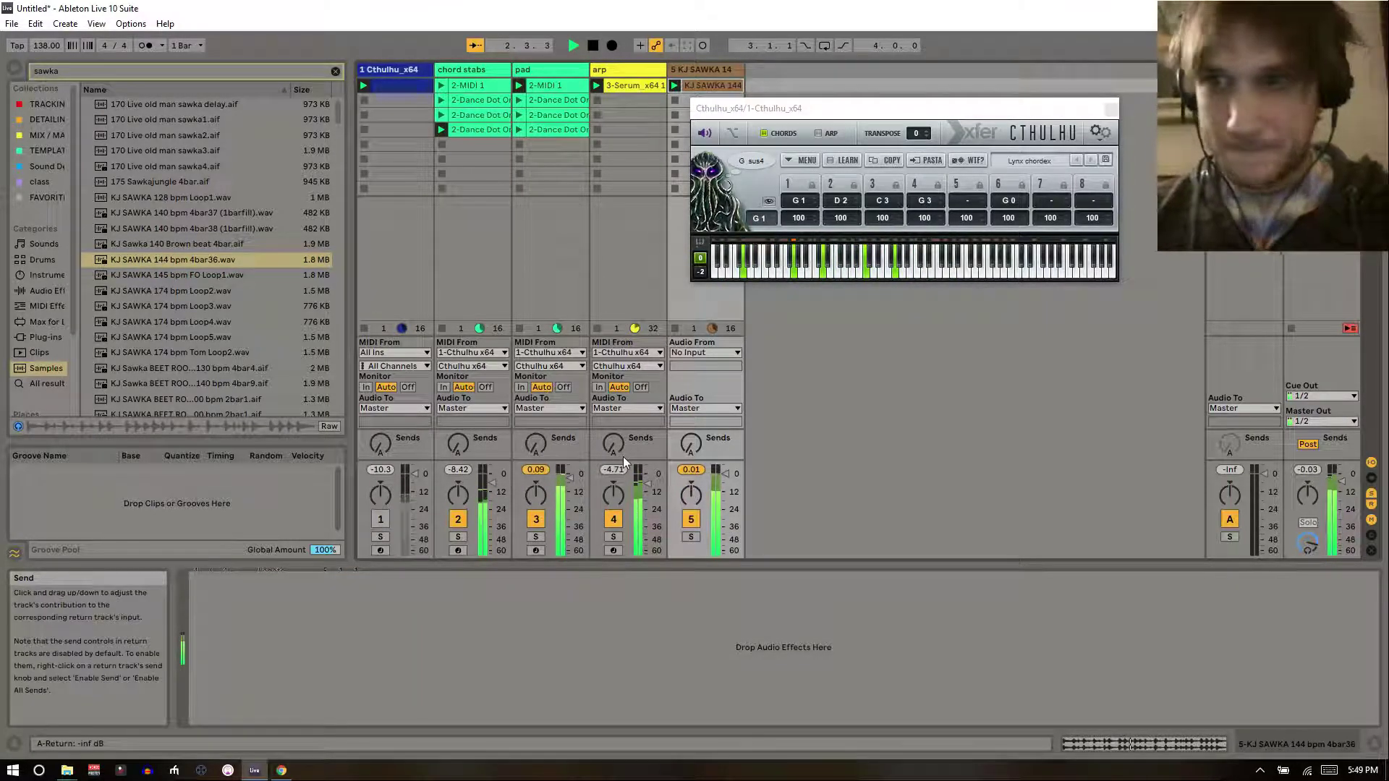
- Clear the library search, add the Limiter audio effect to the Master track and stop playback
left_click(45, 290)
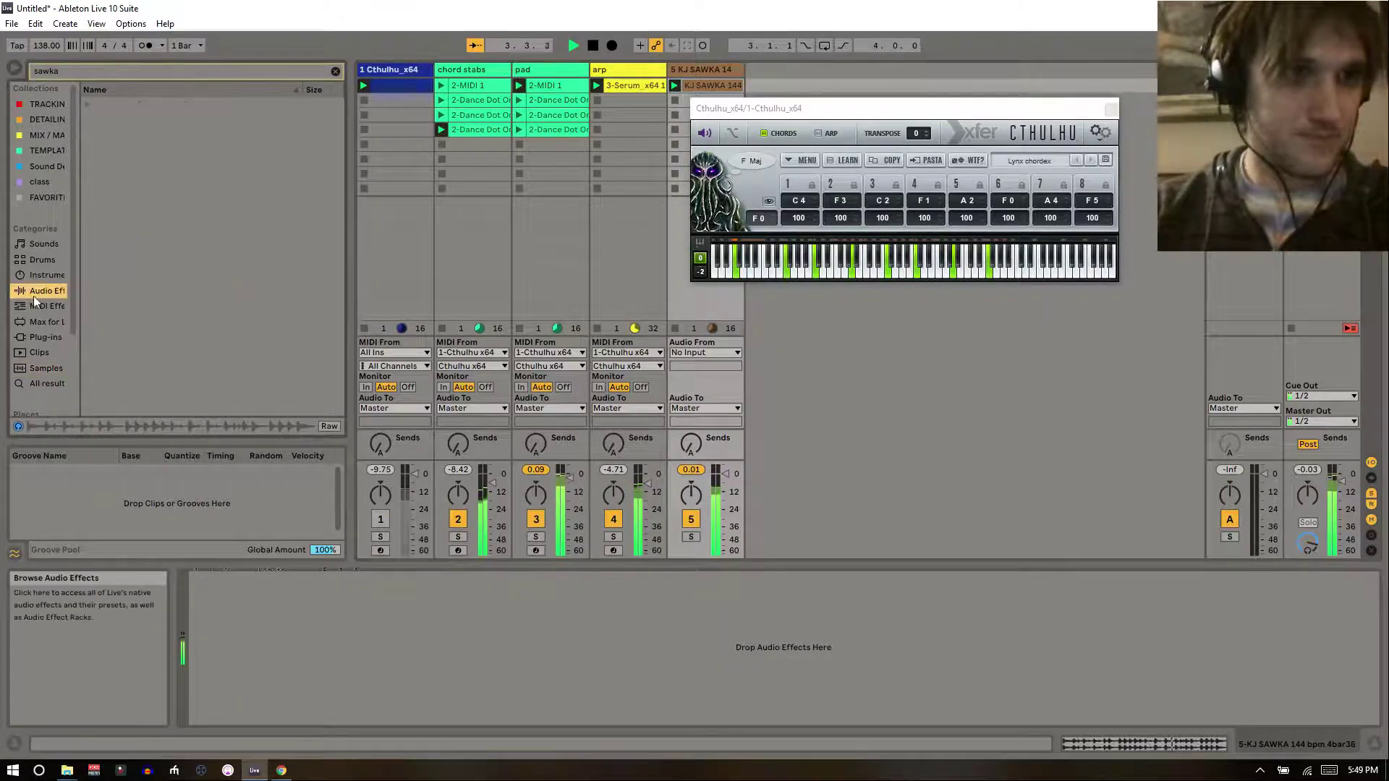
left_click(84, 104)
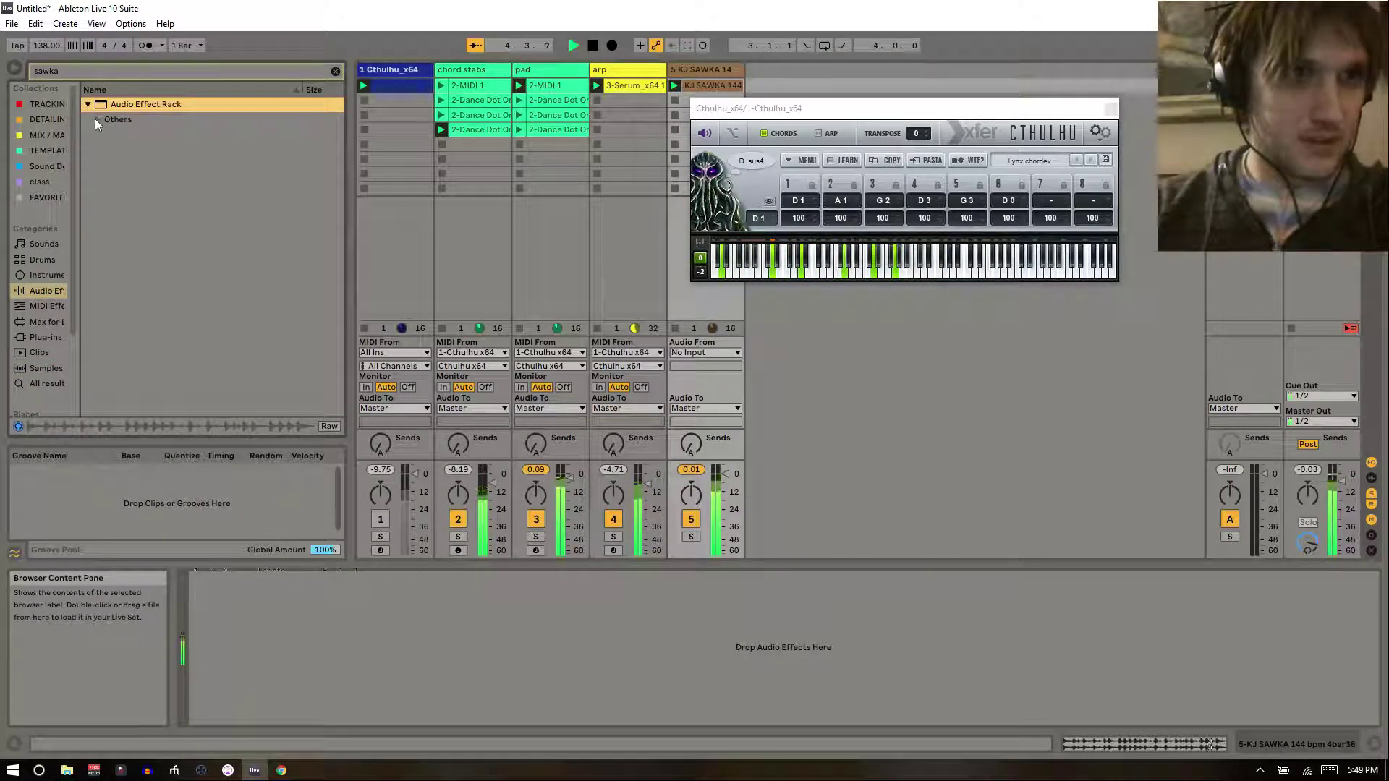
left_click(337, 71)
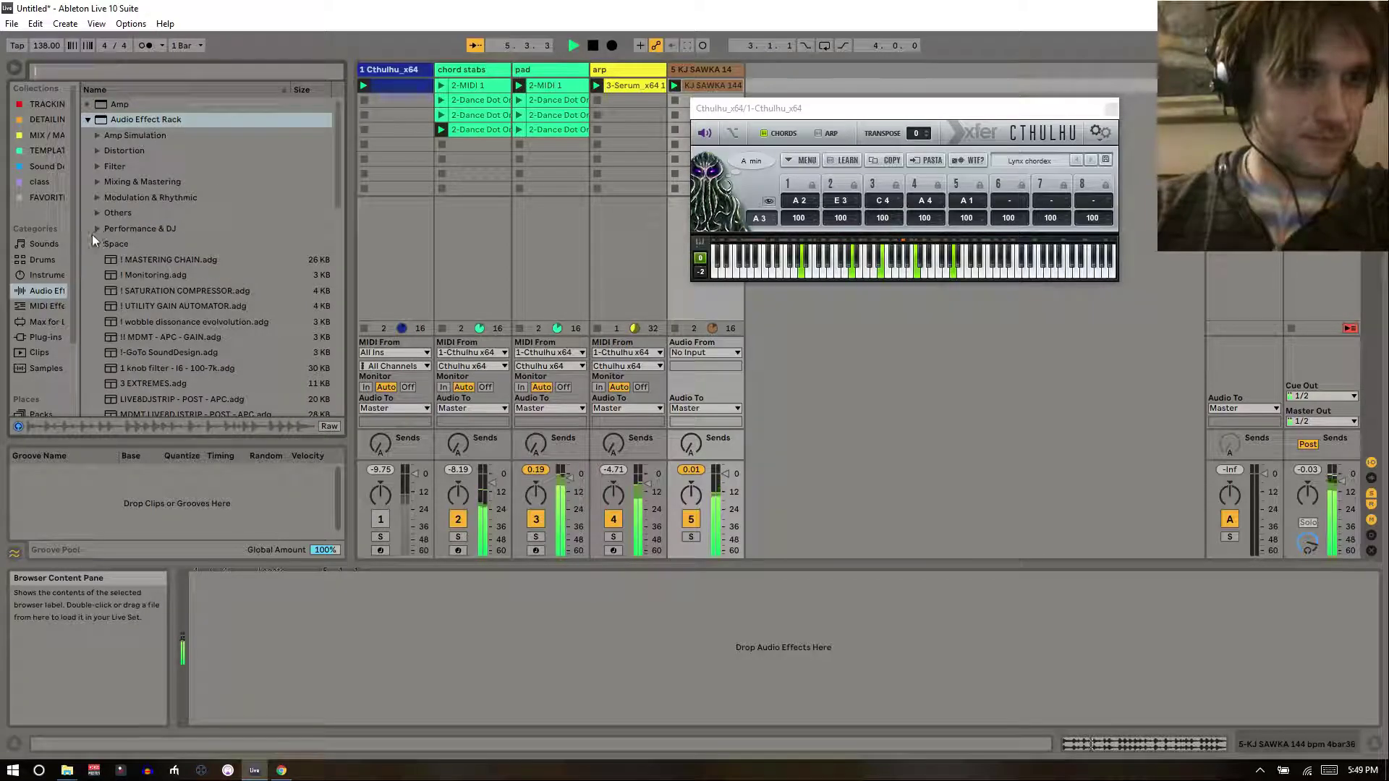
left_click(89, 119)
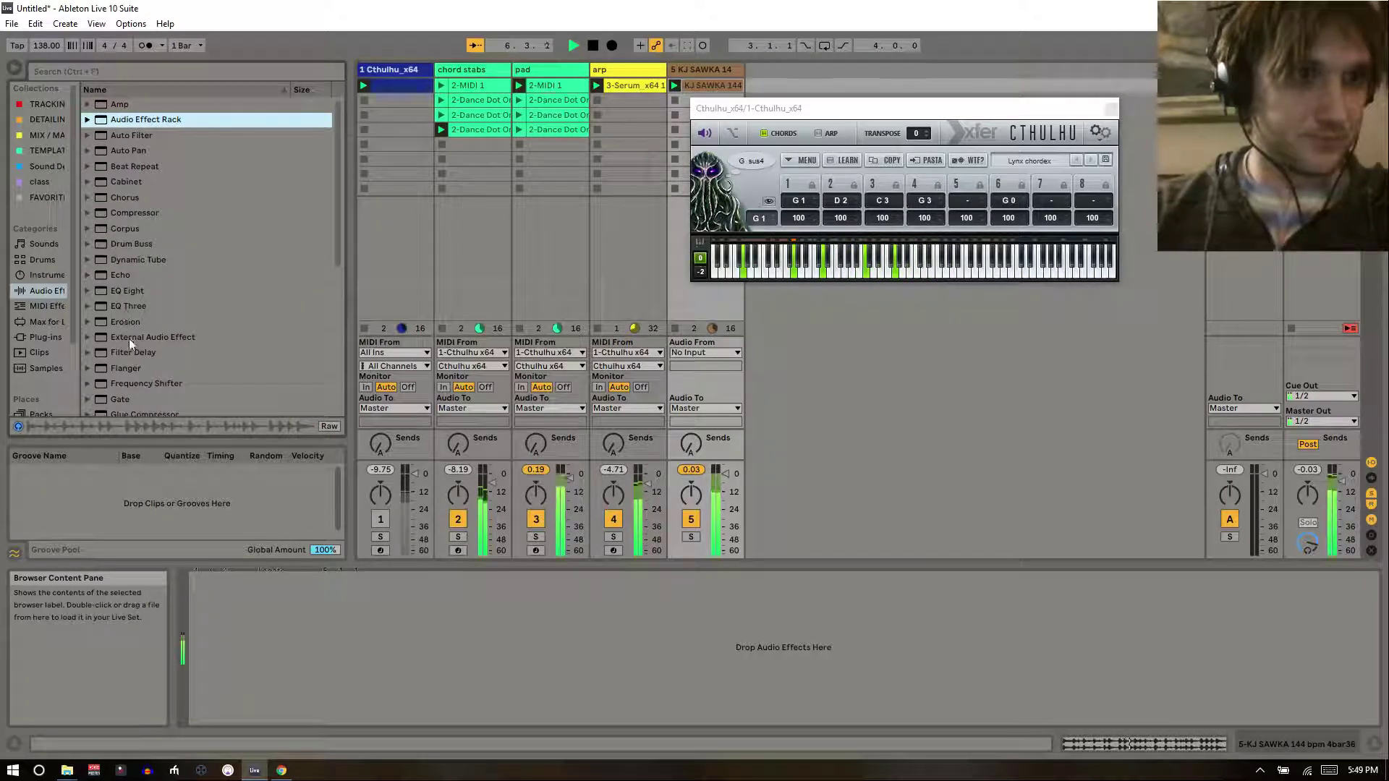
scroll(129, 338, "down", 2)
left_click(109, 369)
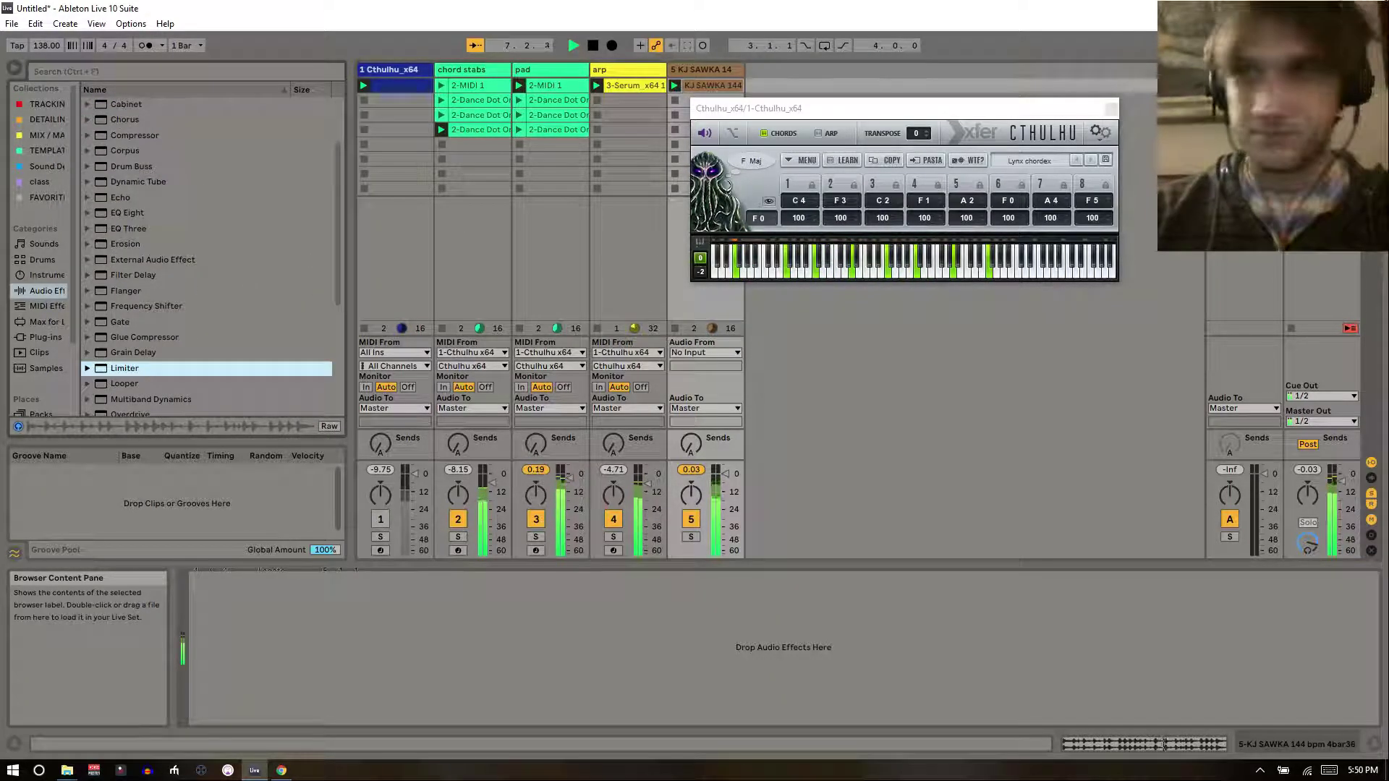
left_click_drag(109, 368, 1321, 70)
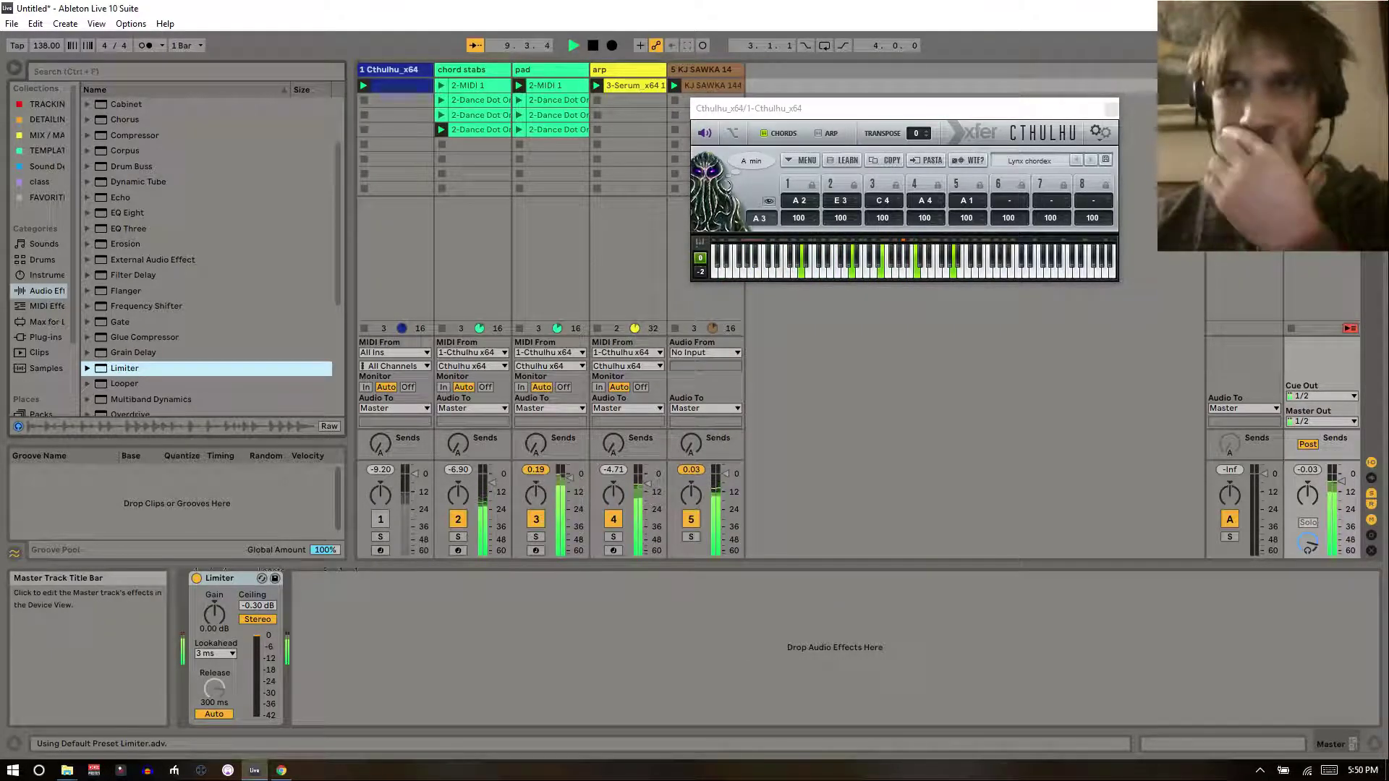
key("space")
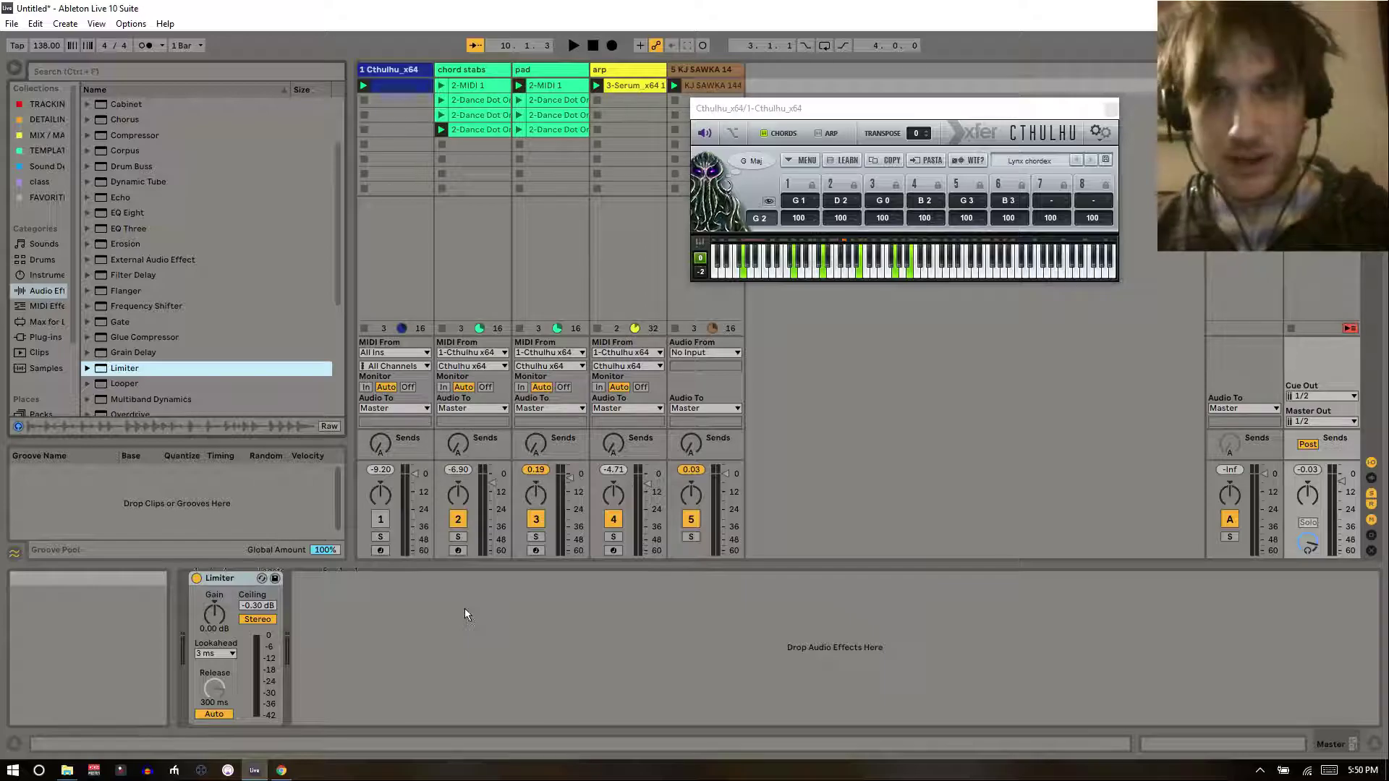
- Check the audio driver, output device and latency settings in the preferences
key("ctrl+comma")
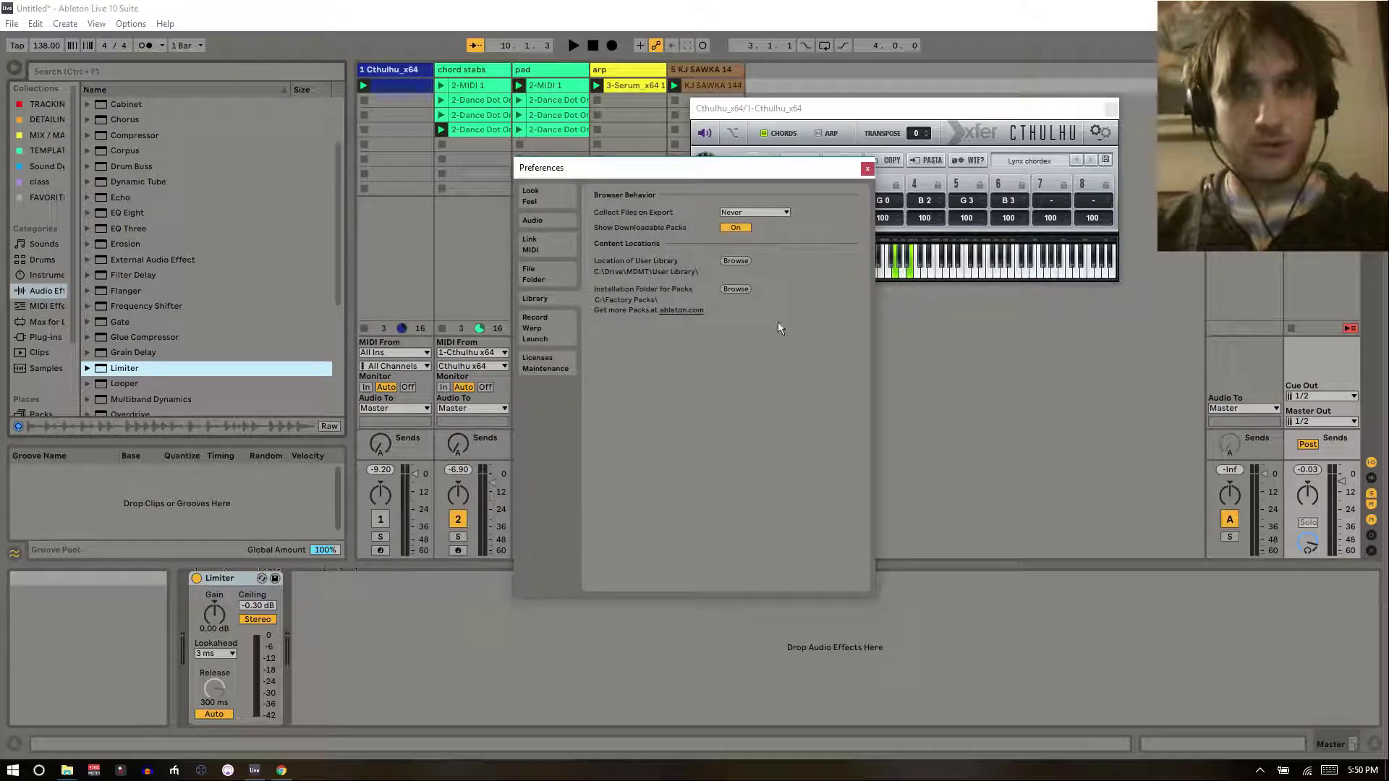
left_click(543, 217)
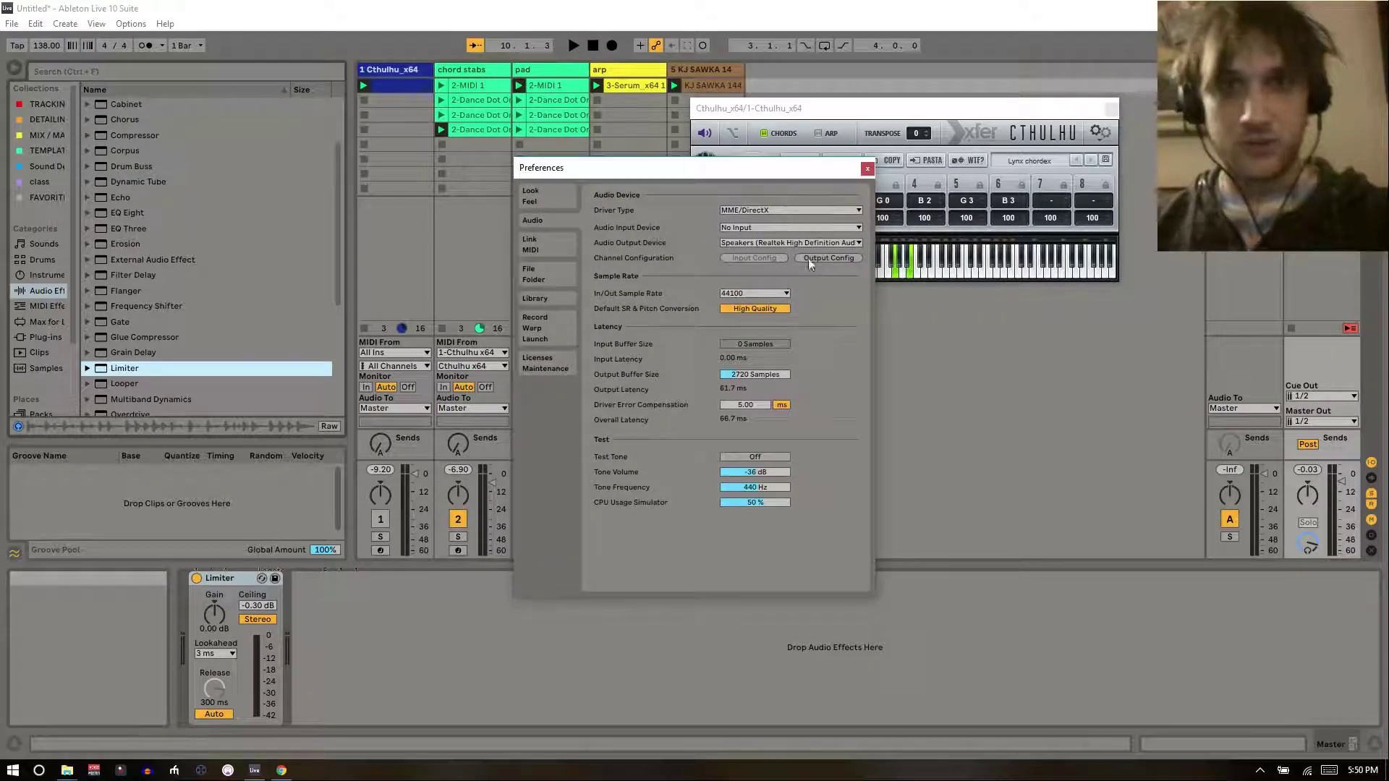
left_click(867, 169)
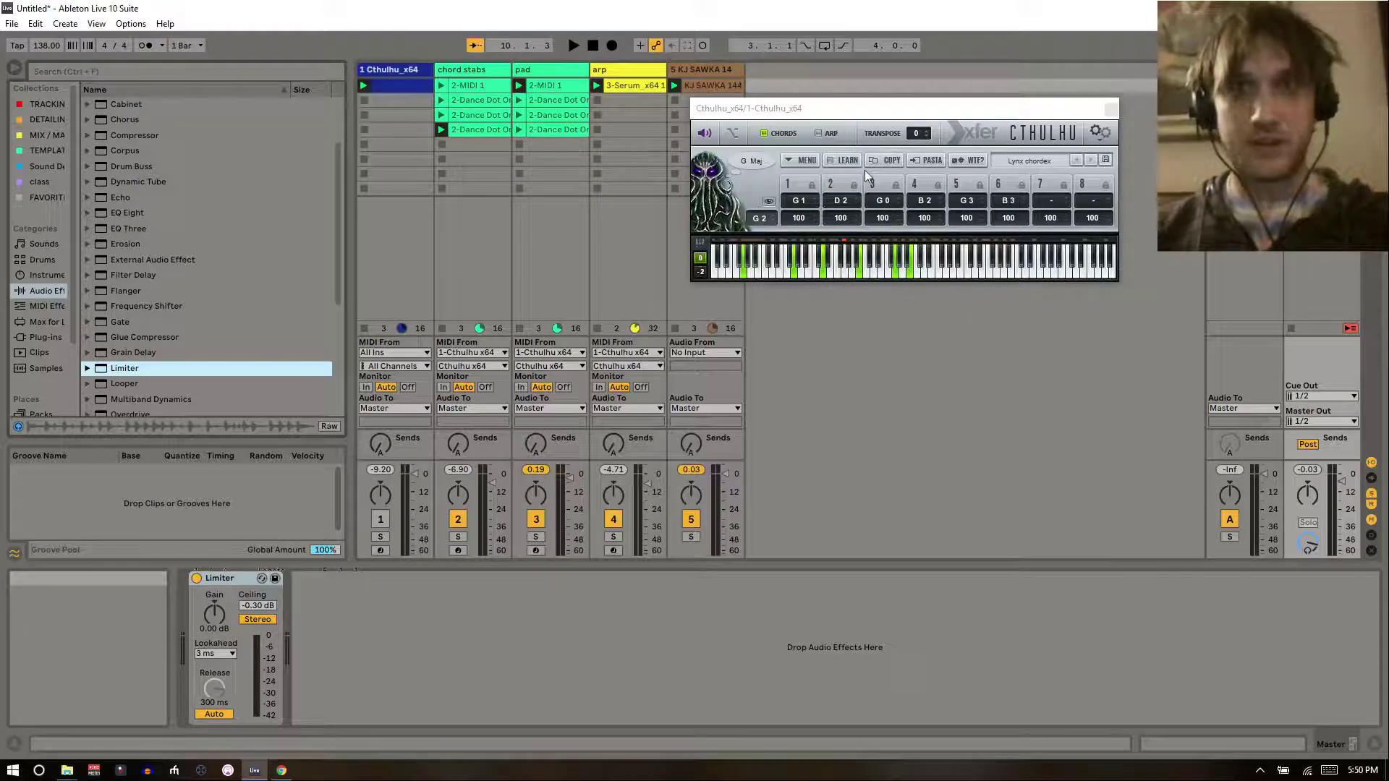
- Review the clips on the chord stabs and Cthulhu tracks and show the Cthulhu device on track 1
left_click_drag(860, 113, 968, 122)
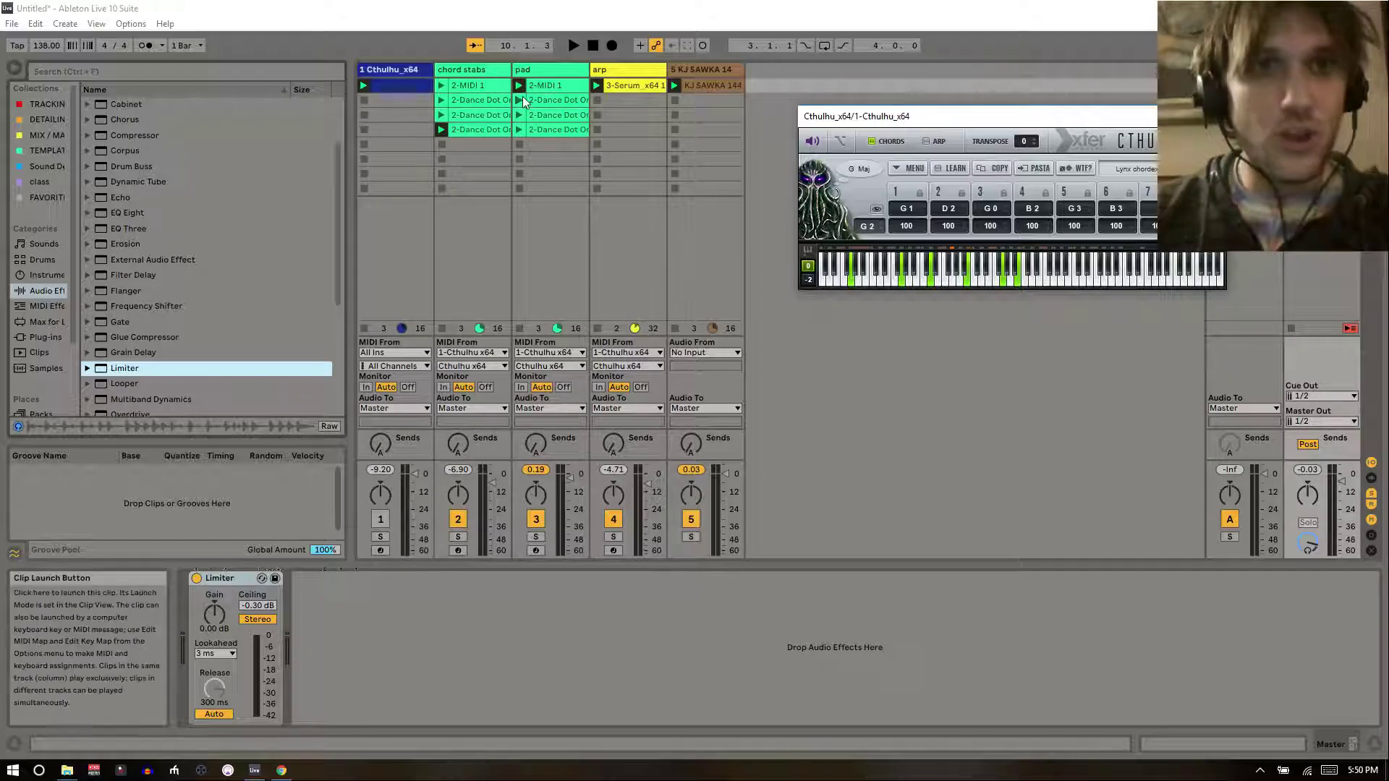
left_click(477, 75)
key("shift+Tab")
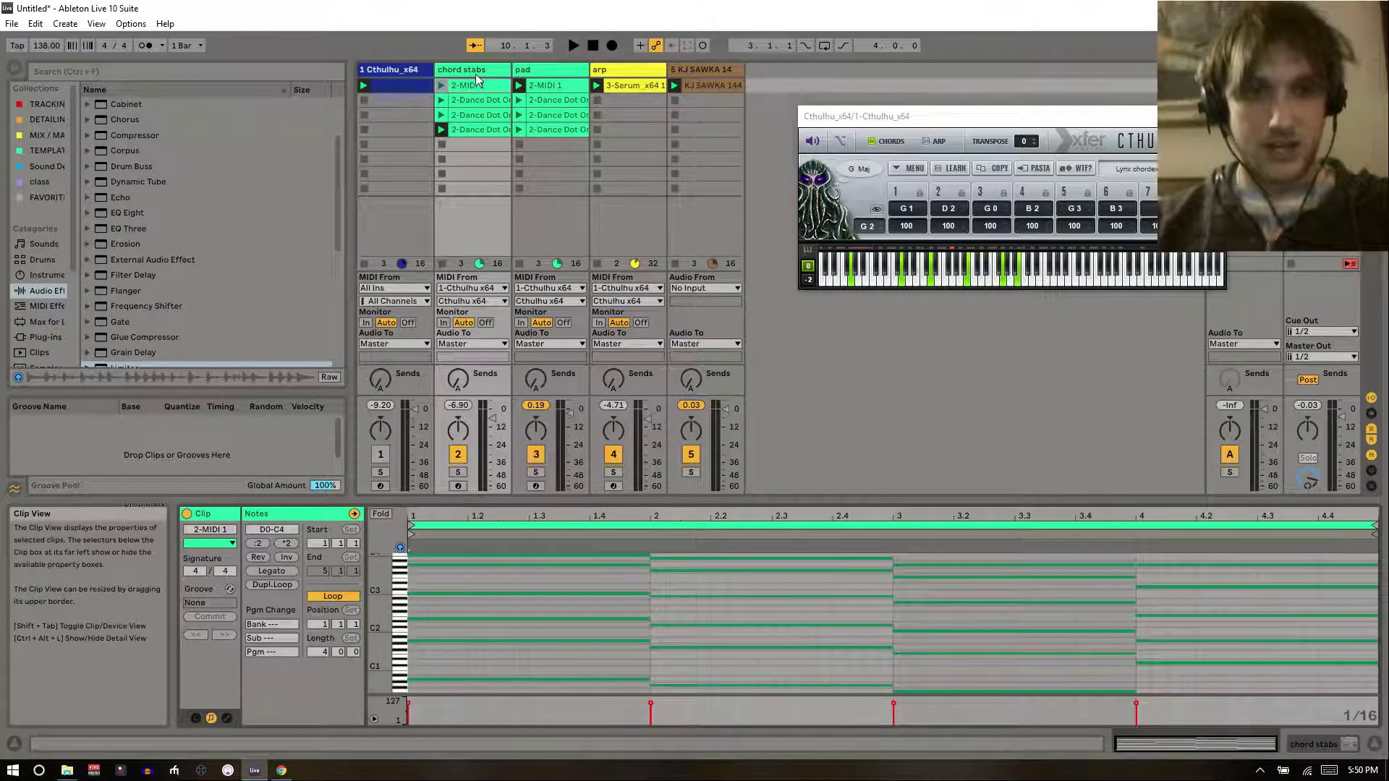
left_click(524, 73)
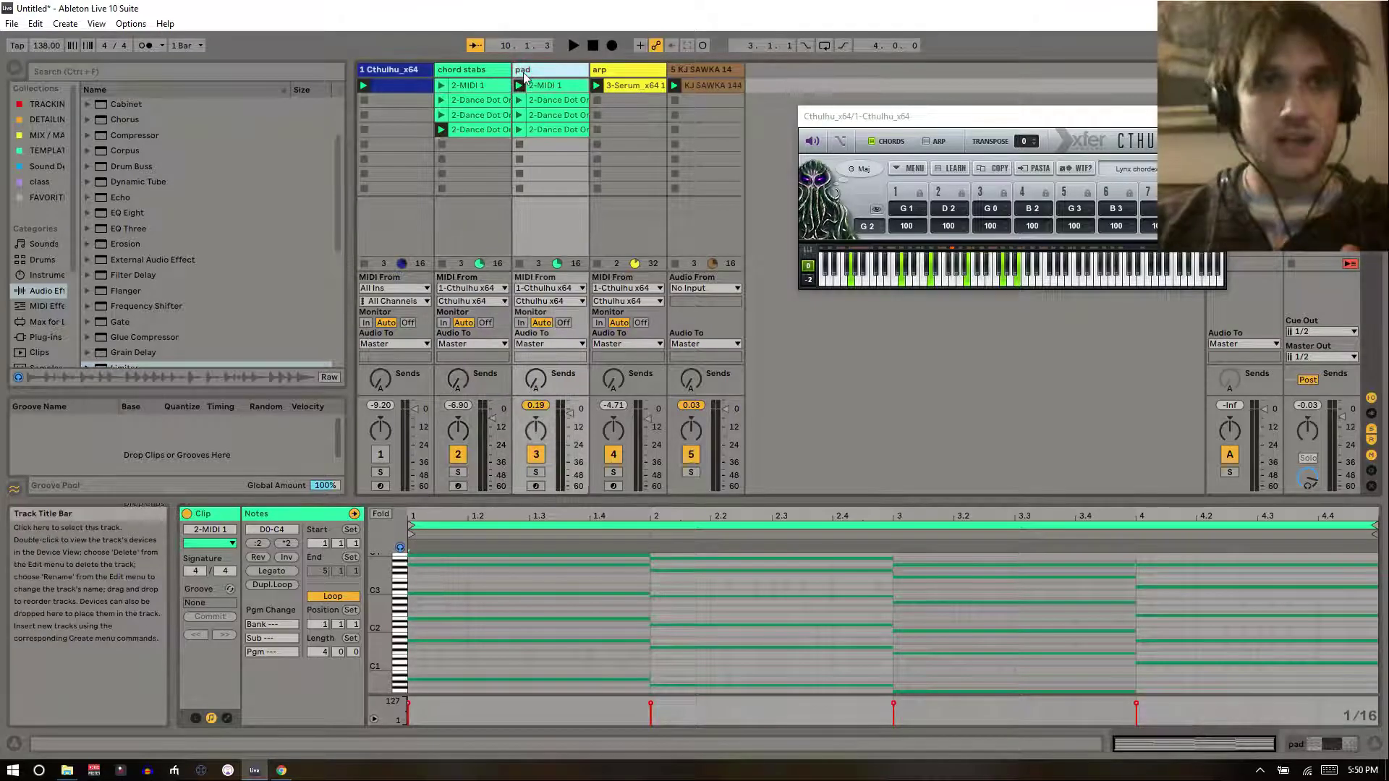
left_click(403, 81)
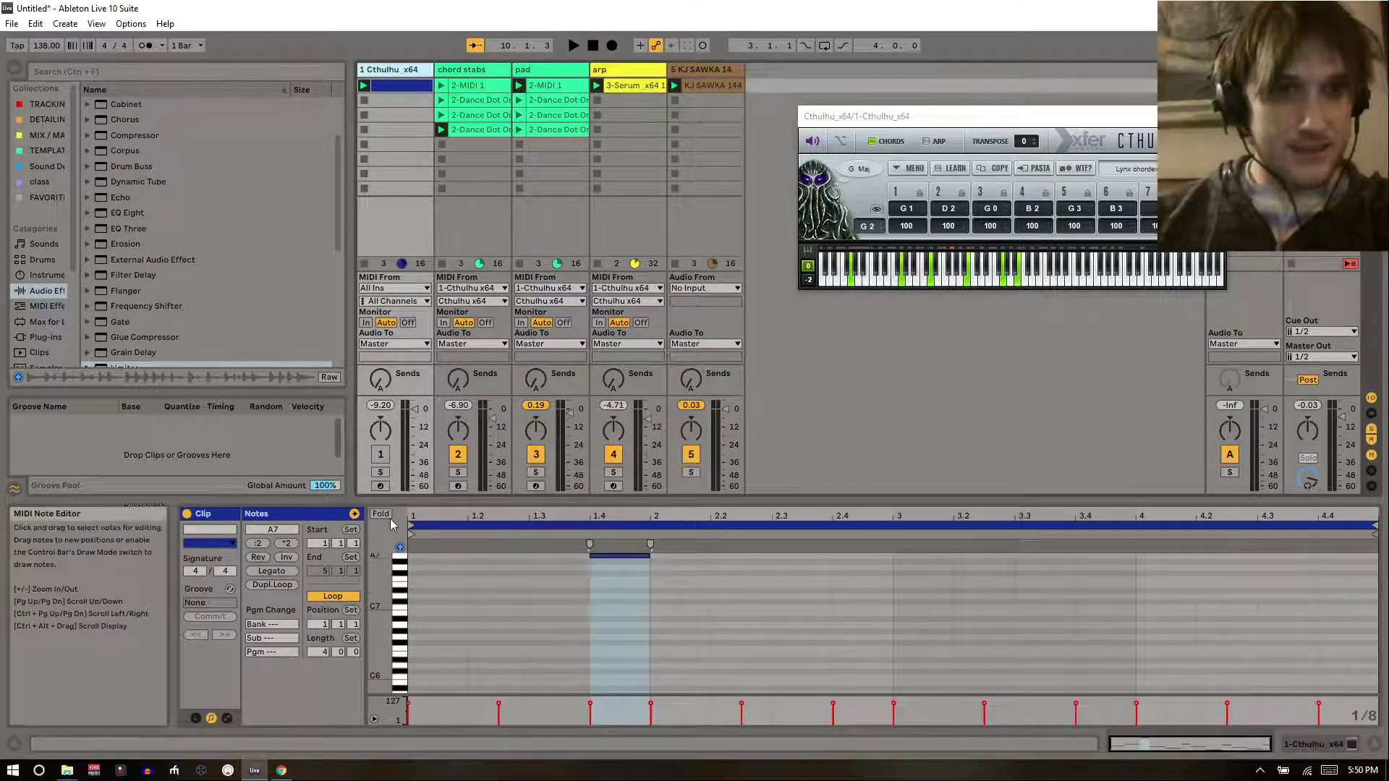
key("shift+Tab")
left_click(222, 577)
left_click(224, 578)
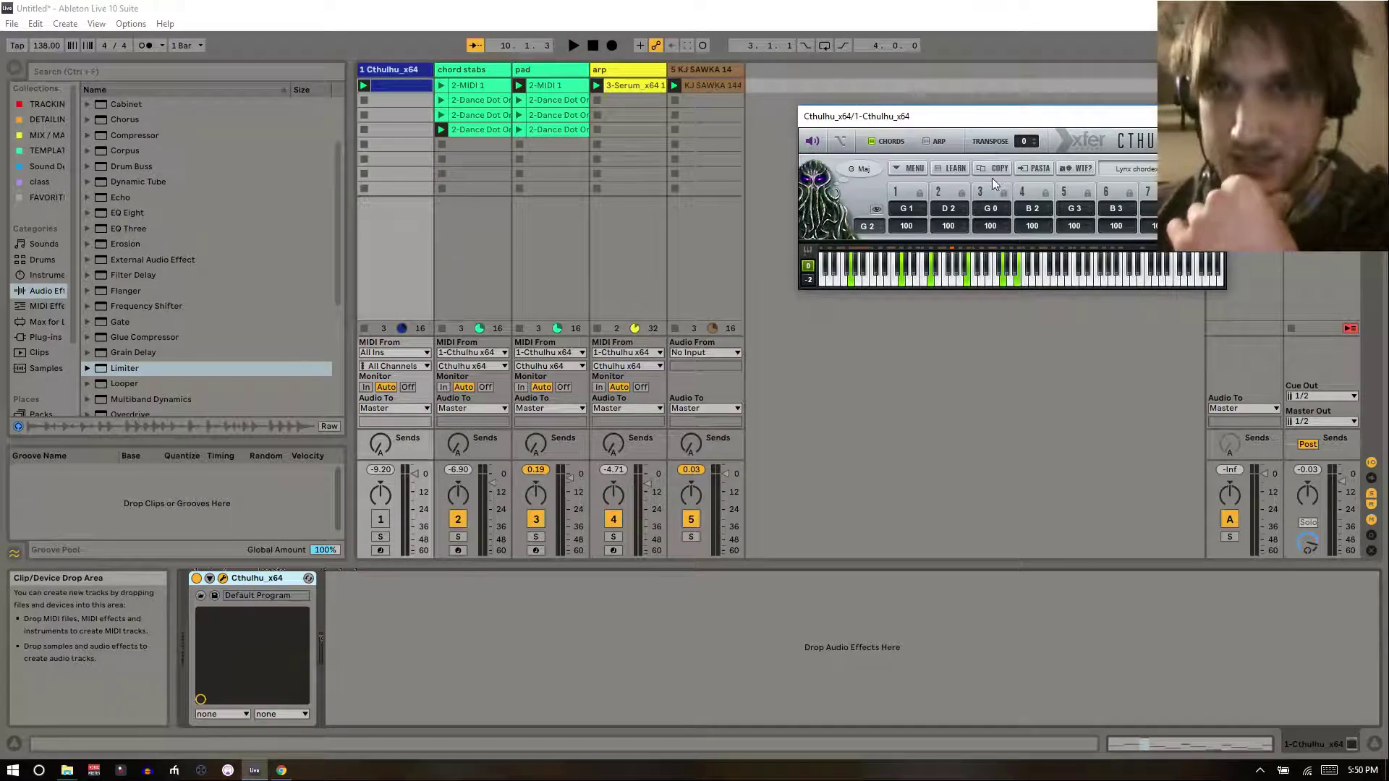
- Enable Cthulhu's arpeggiator, try note 1 on the first six steps and restore them
left_click(935, 143)
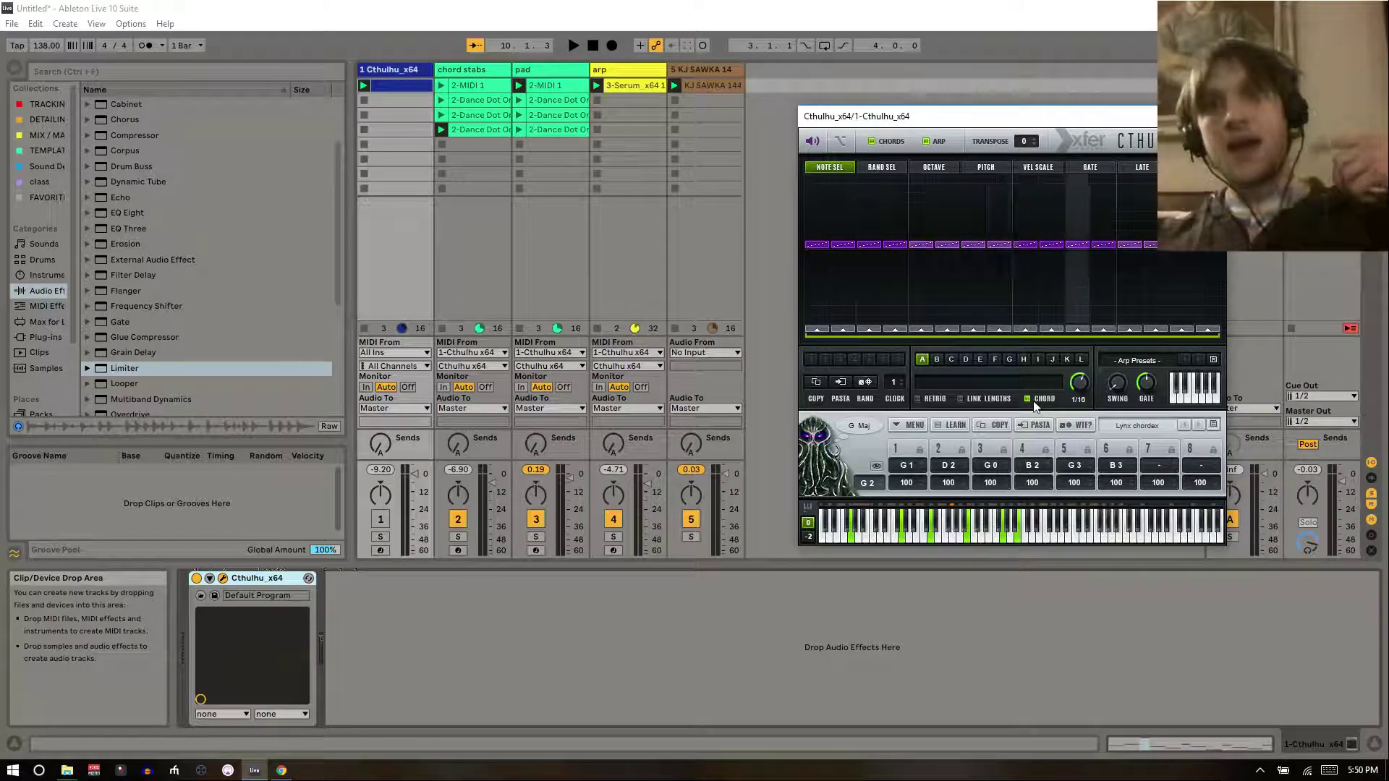
left_click_drag(827, 319, 933, 325)
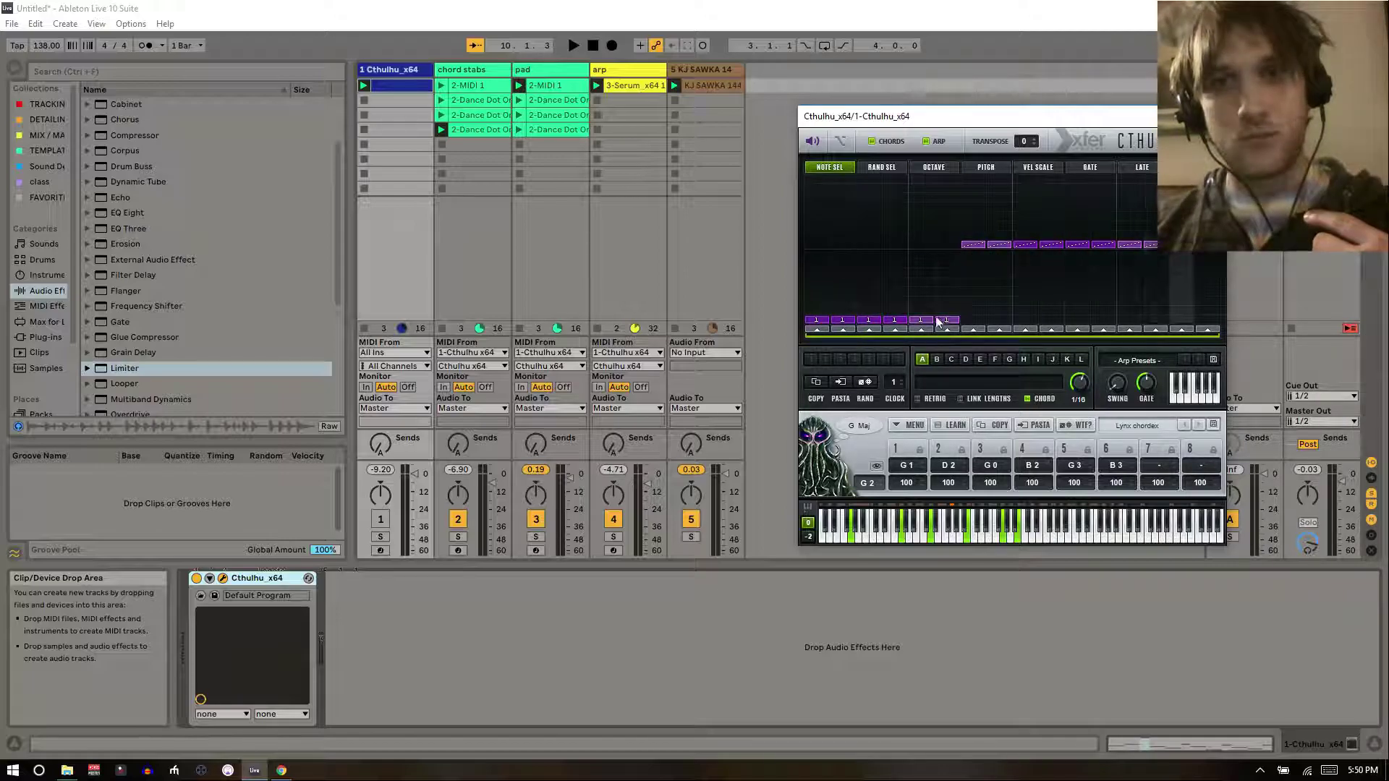
mouse_move(816, 250)
left_mouse_down()
mouse_move(806, 245)
mouse_move(940, 245)
left_mouse_up()
- Stop the chord stabs, pad and arp track clips and arm the arp track
left_click(441, 328)
left_click(519, 328)
left_click(596, 329)
left_click(614, 550)
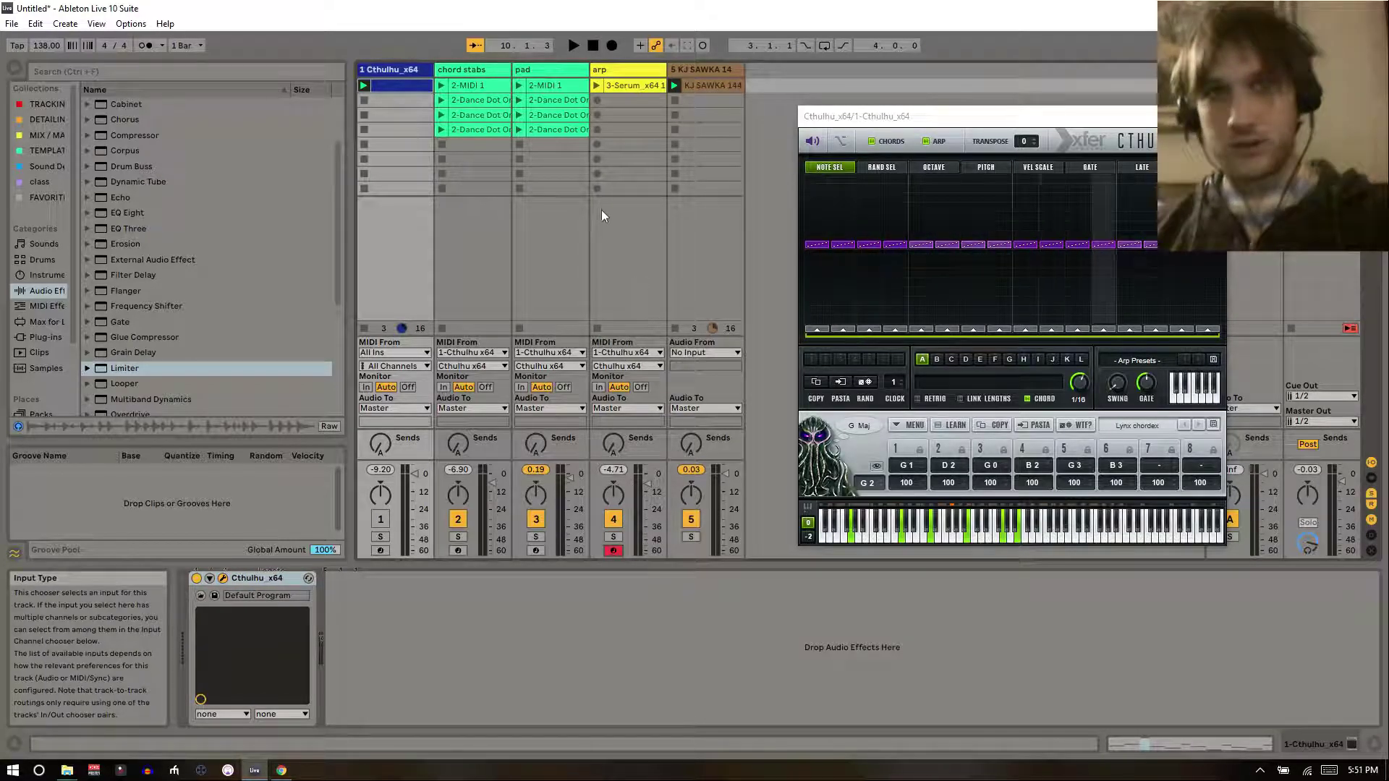
- Activate the Cthulhu track with the plugin's internal sound off, and stop the KJ SAWKA drum loop while auditioning the arp
key("space")
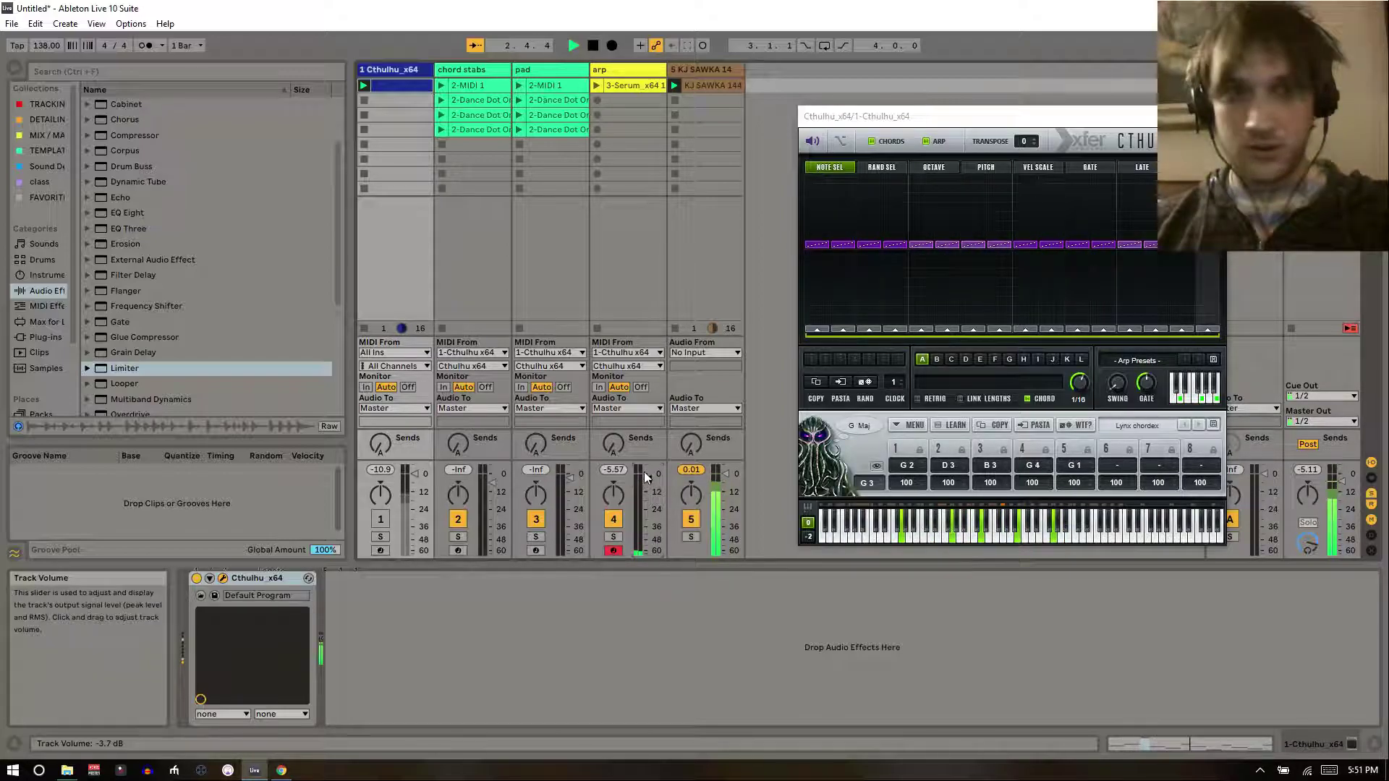
key("space")
left_click(381, 519)
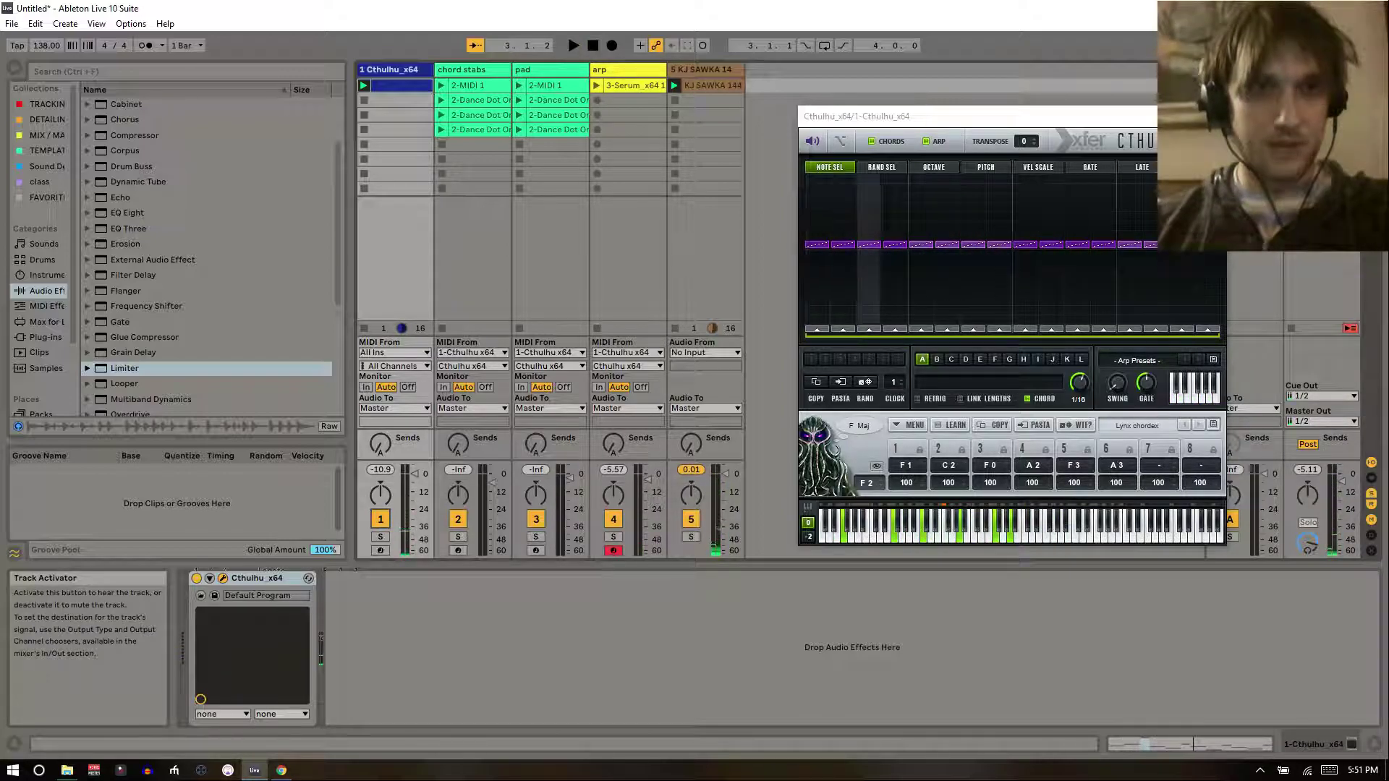
key("space")
key("space")
key("space")
left_click(813, 141)
key("space")
key("space")
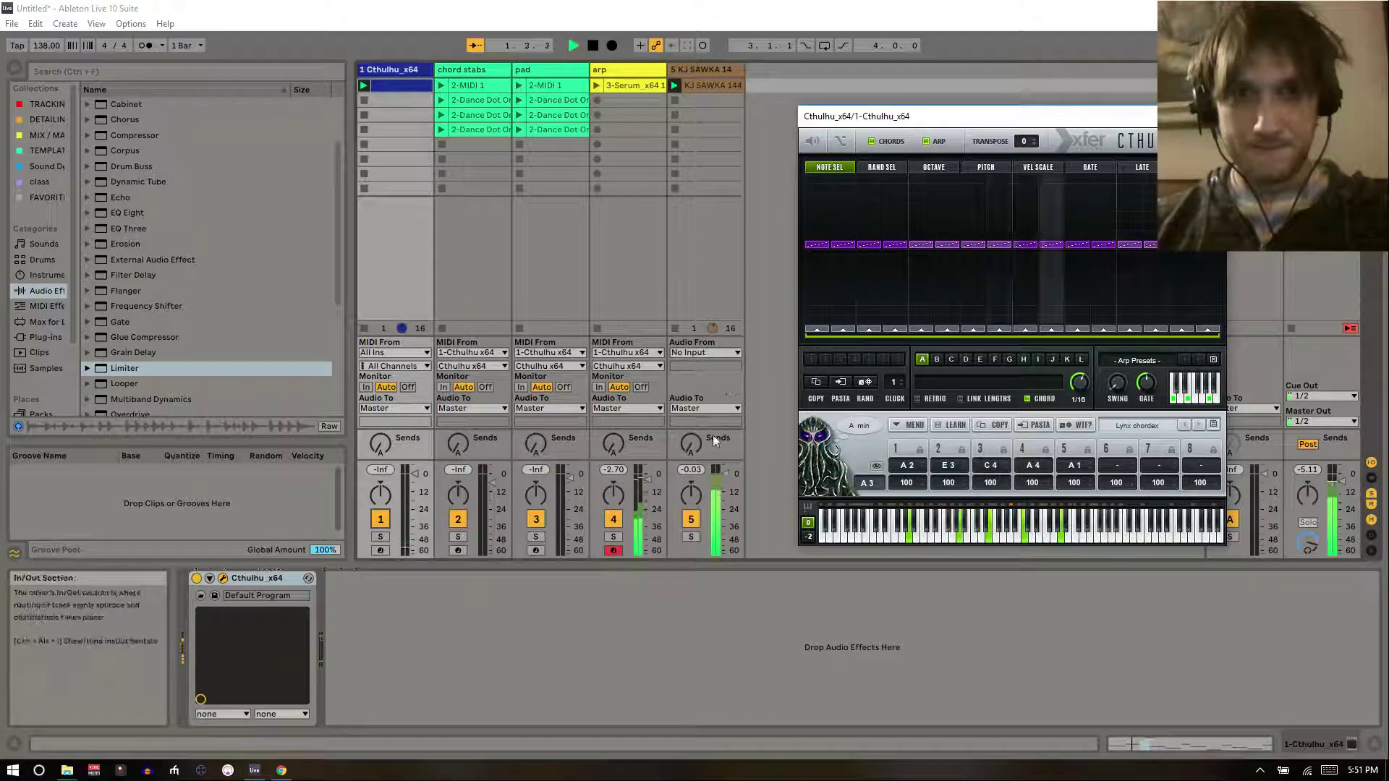
left_click(675, 327)
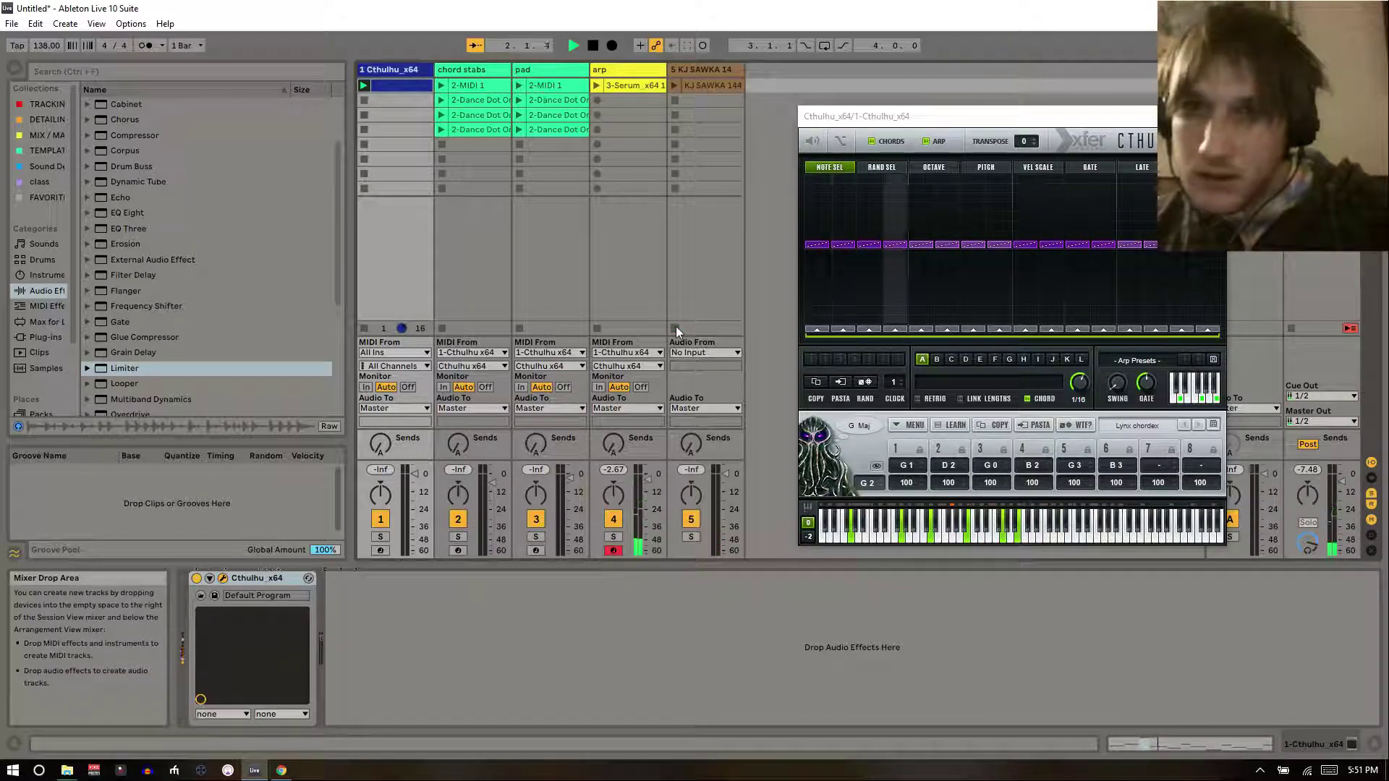
- Set arp steps 1 and 5 to note 1 and switch off all the other steps
left_click(819, 320)
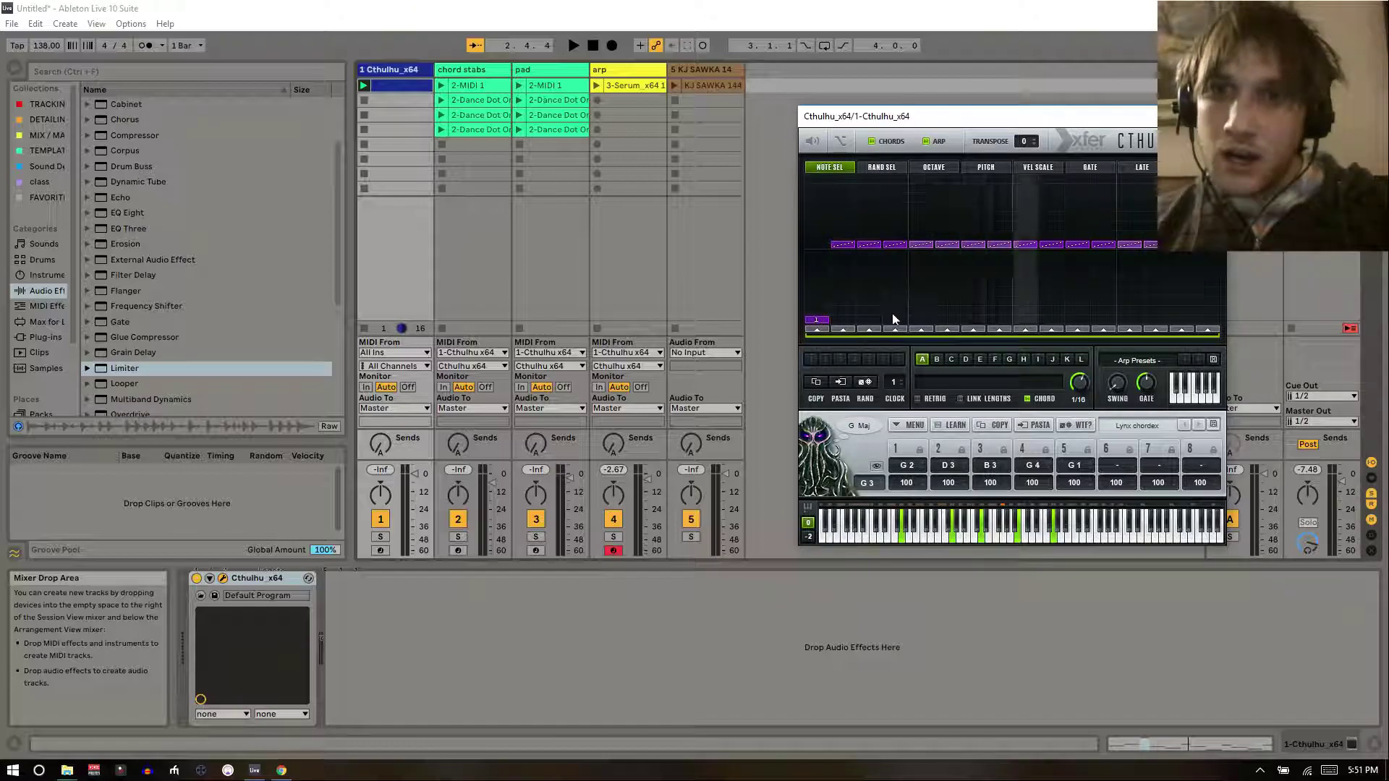
left_click(920, 319)
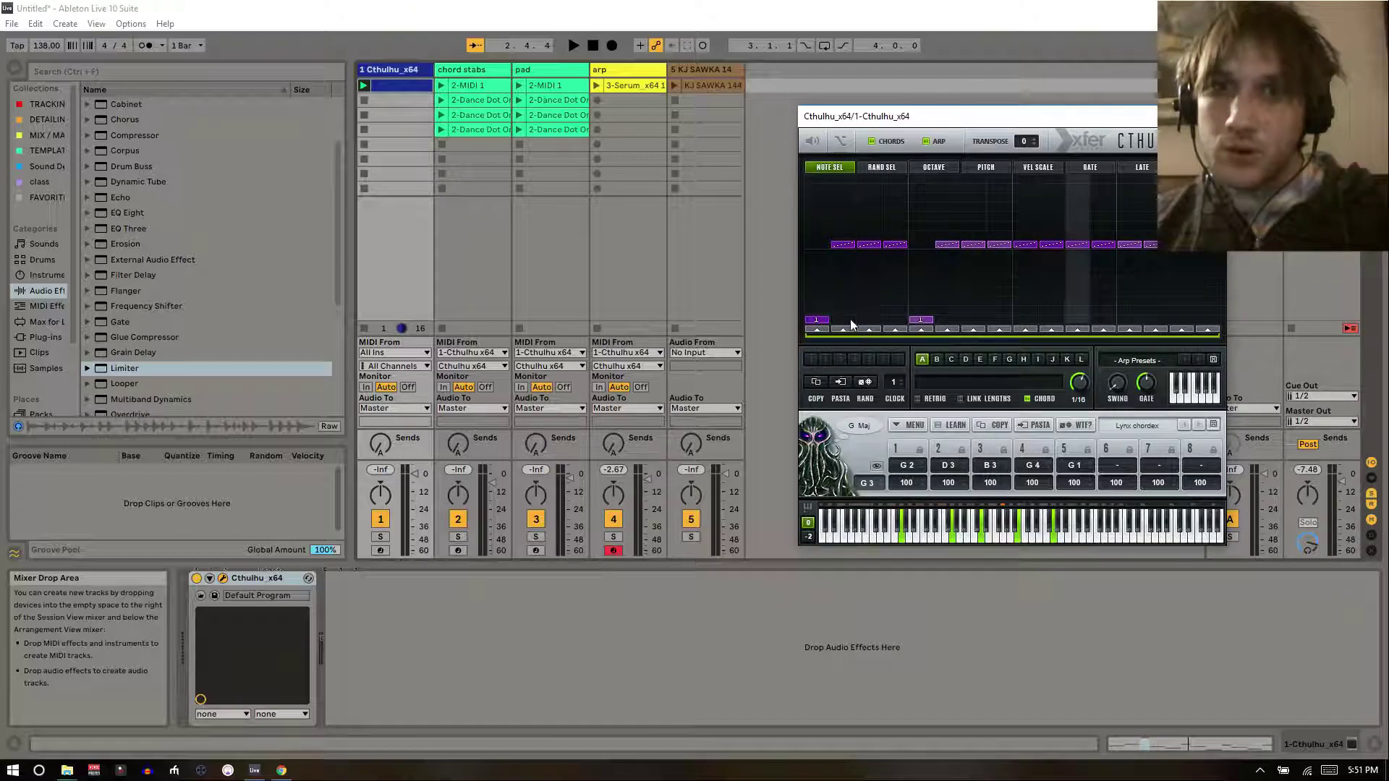
left_click_drag(869, 331, 1204, 330)
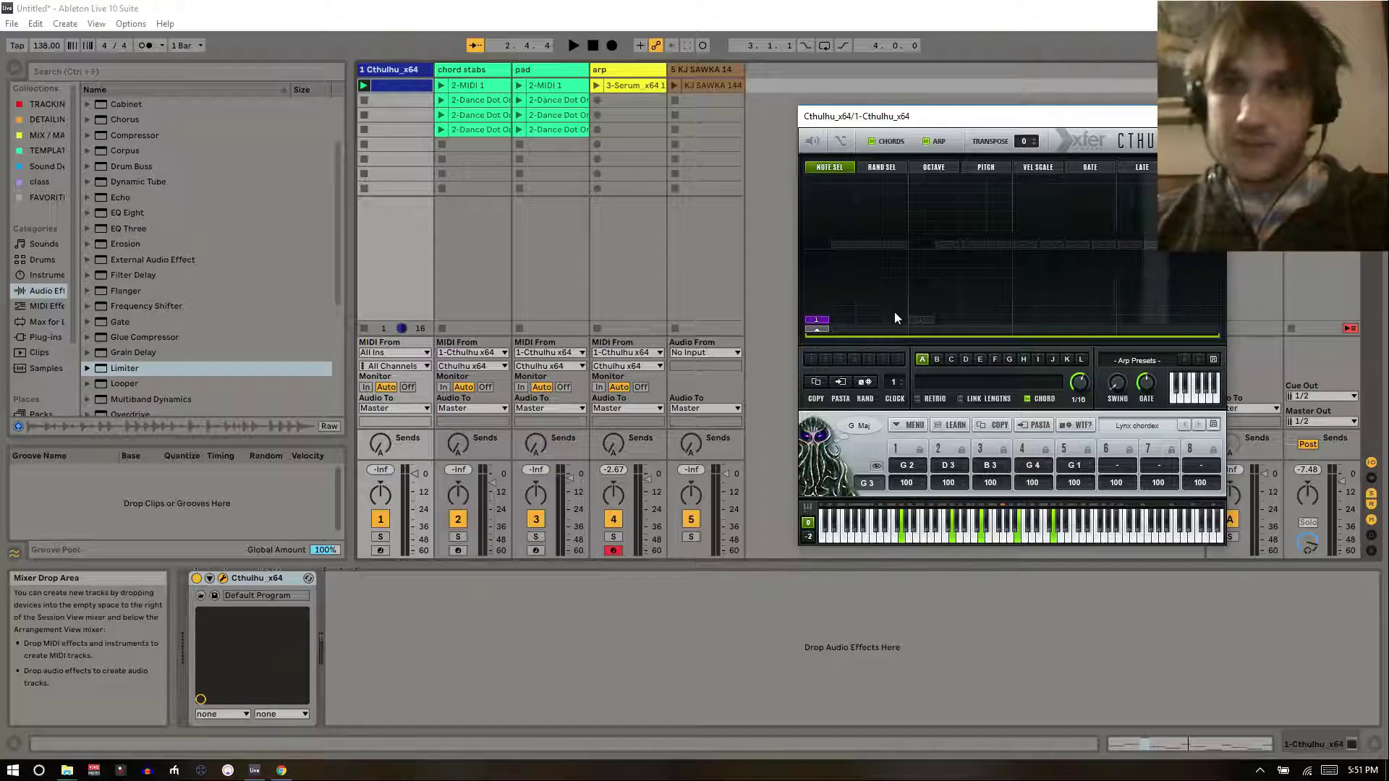
left_click(918, 329)
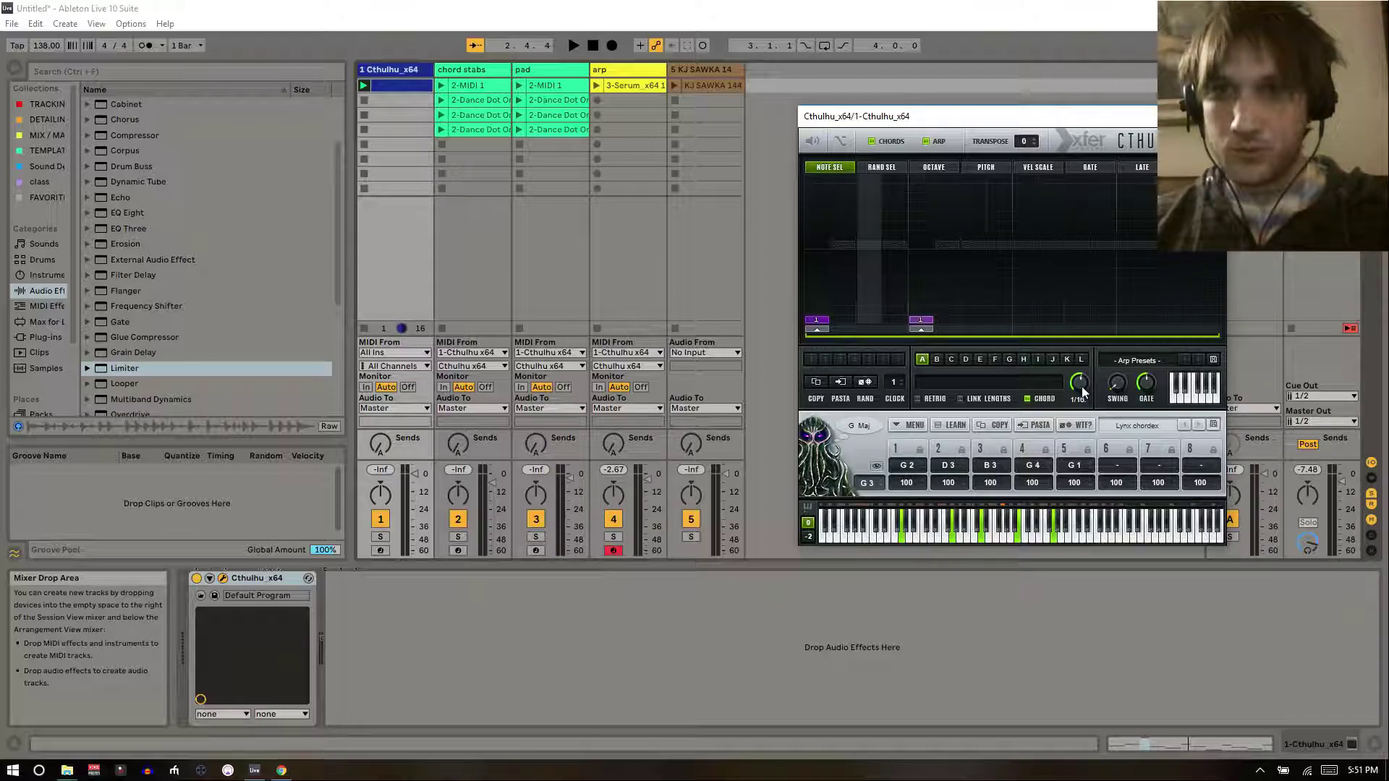
- Set the arp rate to 1/8 and make steps 1, 4, 7, 9, 12 and 15 active on note 1
left_click_drag(1086, 393, 1085, 391)
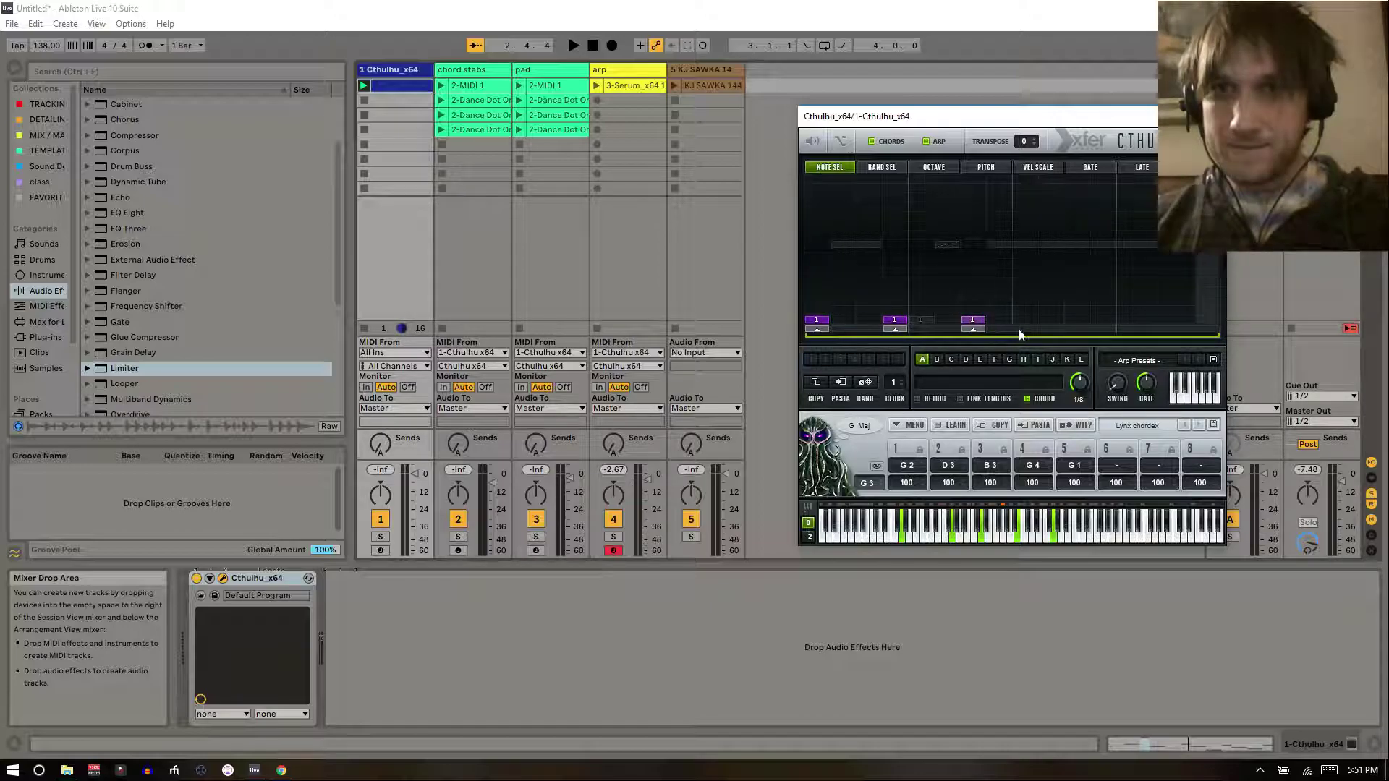
left_click(1038, 321)
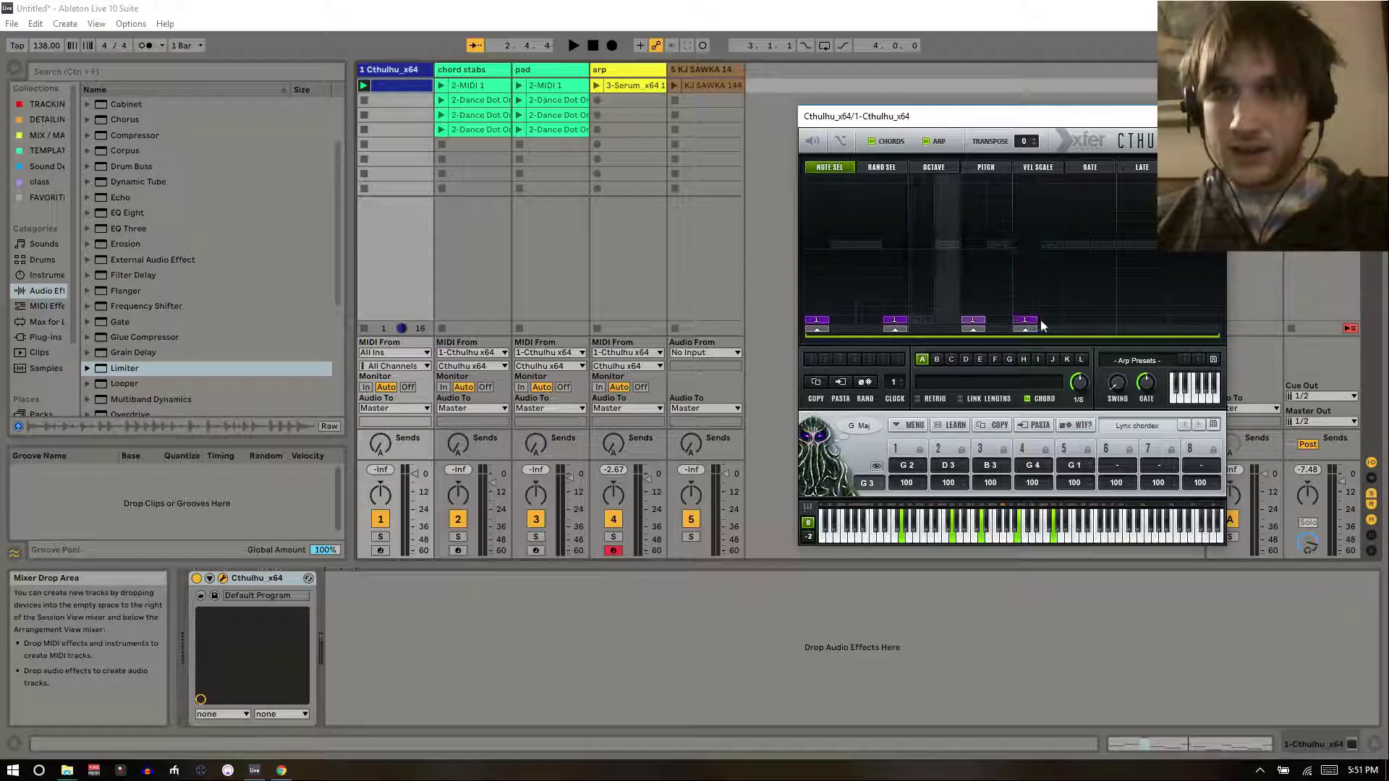
left_click(1078, 322)
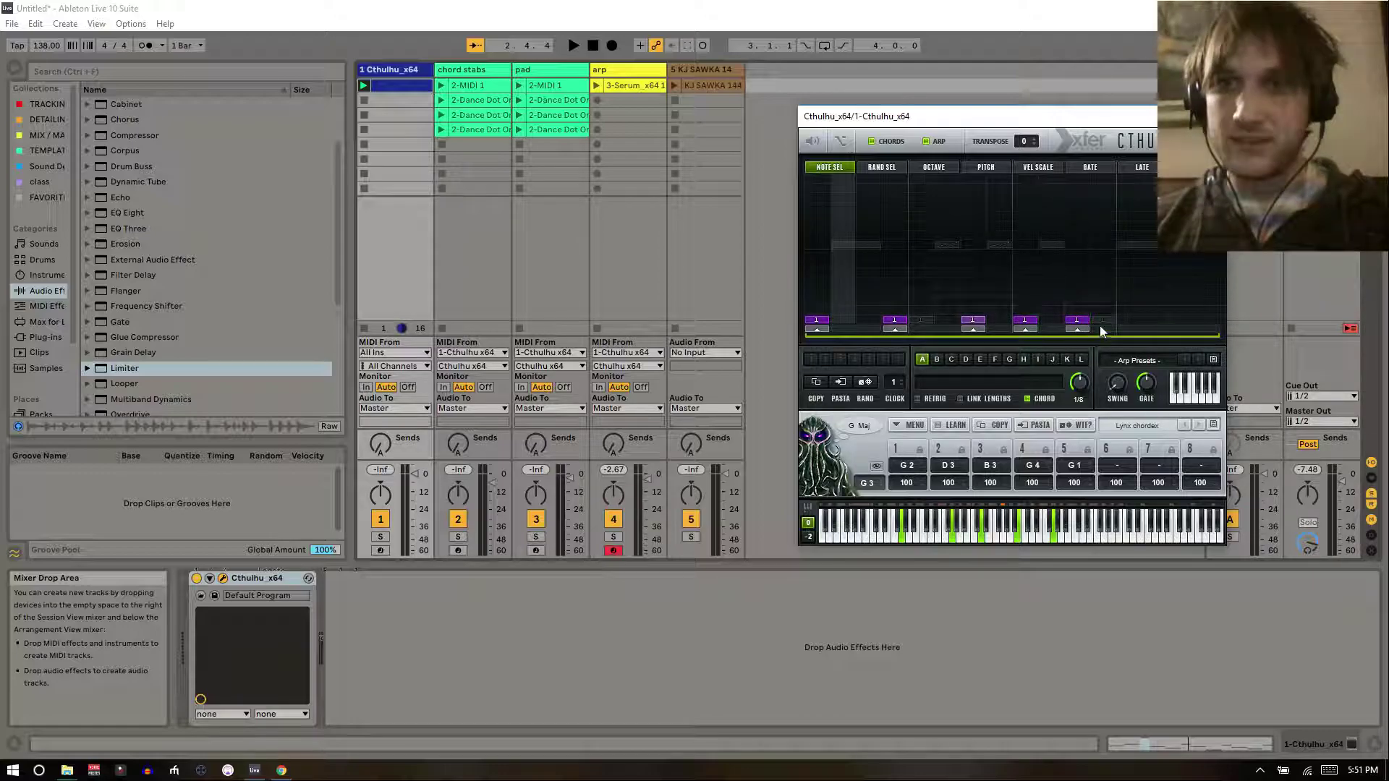
left_click(1083, 323)
left_click(1100, 324)
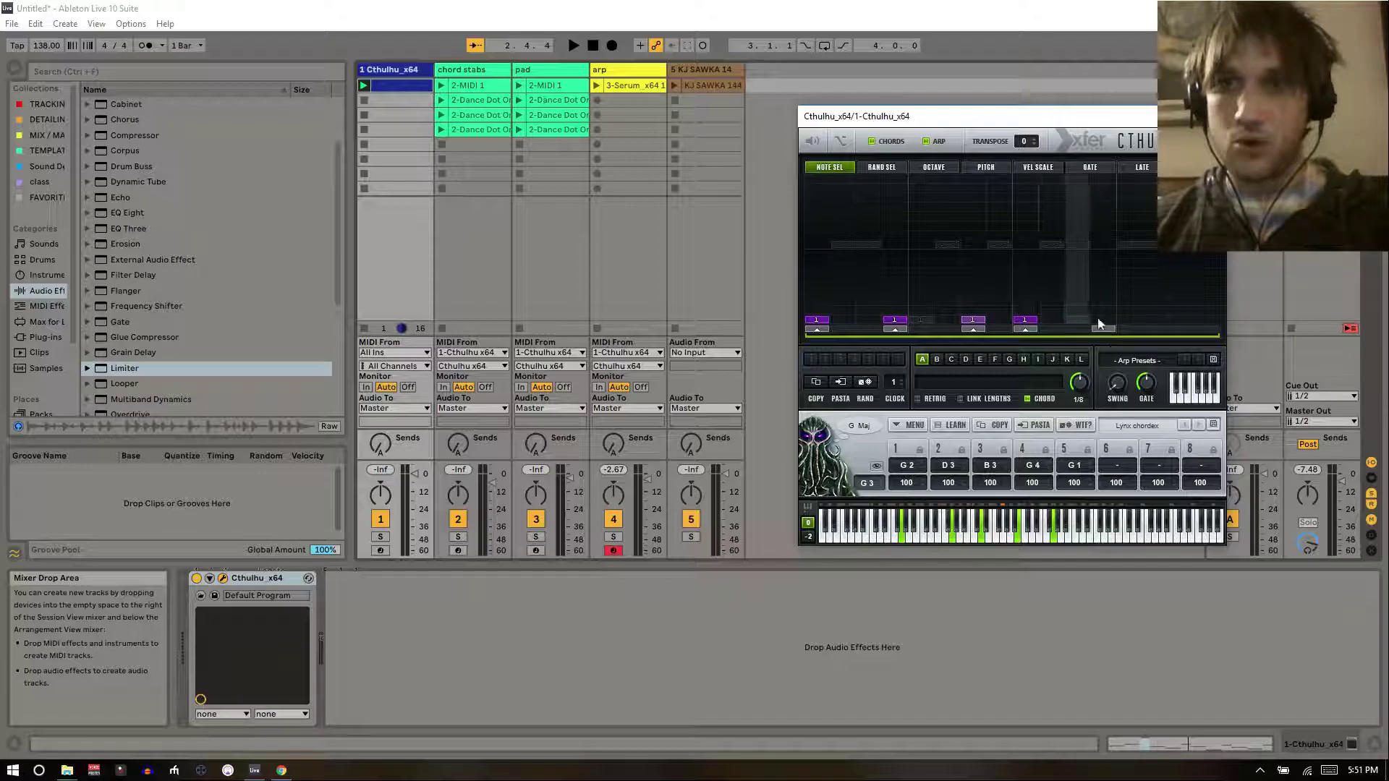
left_click(1185, 323)
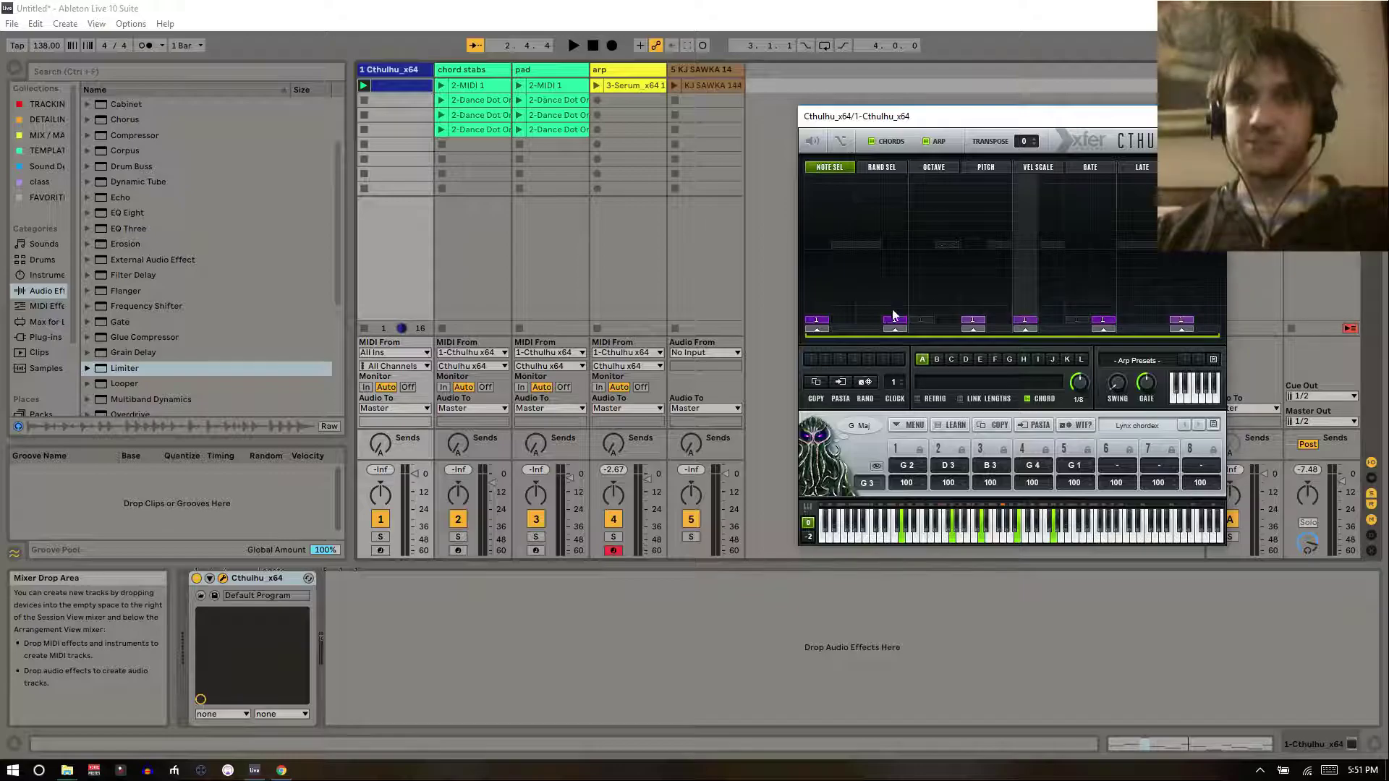
- Raise arp steps 4 and 9 to note 4 and step 12 to note 3, and play the pattern
left_click_drag(893, 297, 894, 291)
left_click(1025, 291)
left_click(1108, 302)
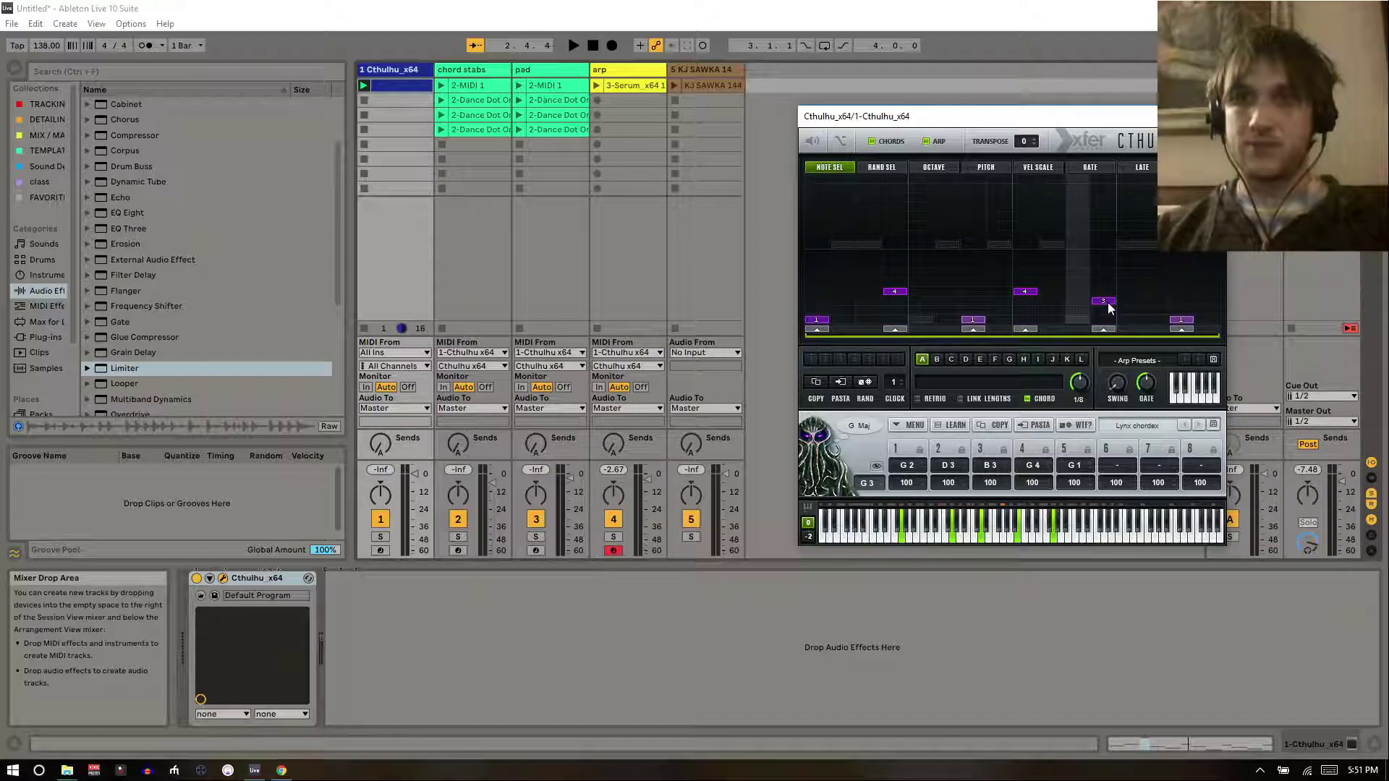
key("space")
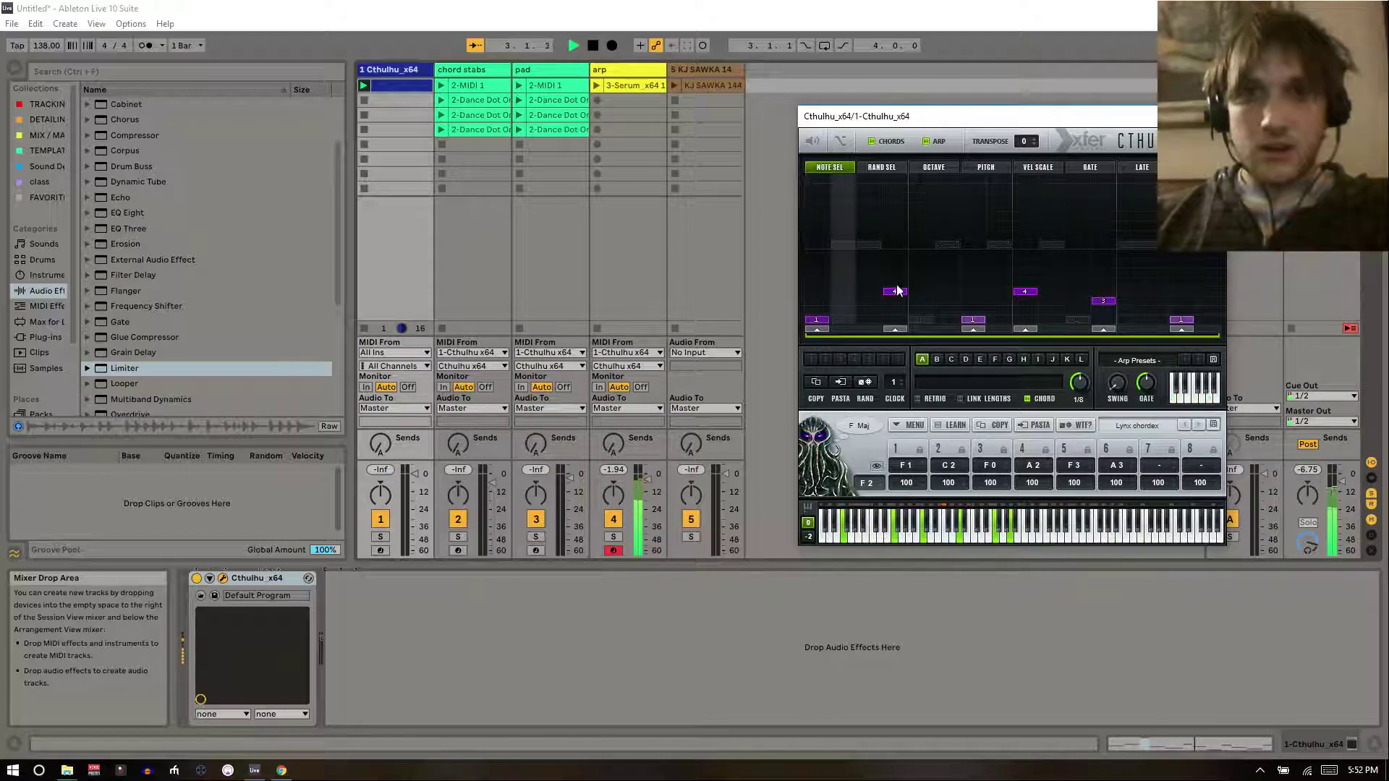
key("space")
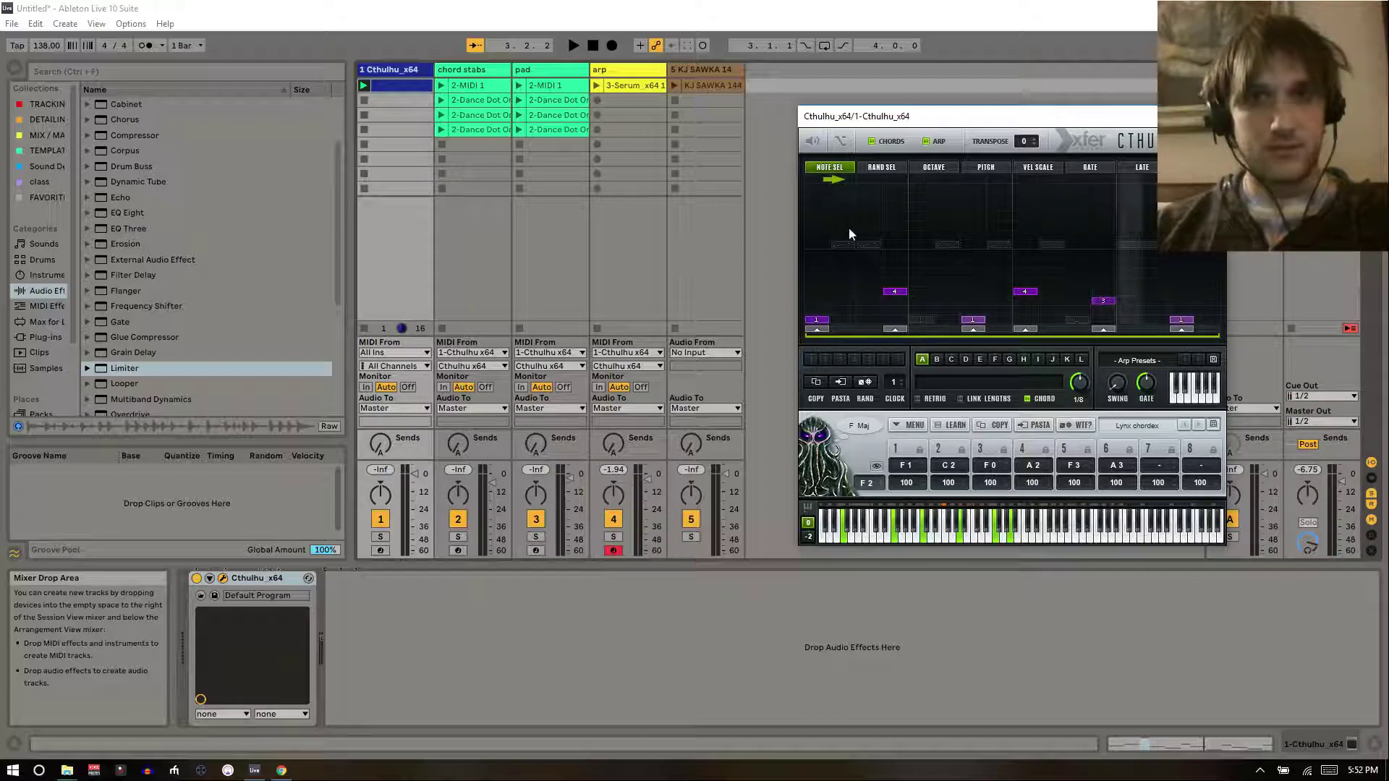
- Tie arp steps 3, 5, 6, 8, 10, 11, 13 and 14 to their preceding steps in pattern A and play the result
left_click(860, 181)
left_click(911, 181)
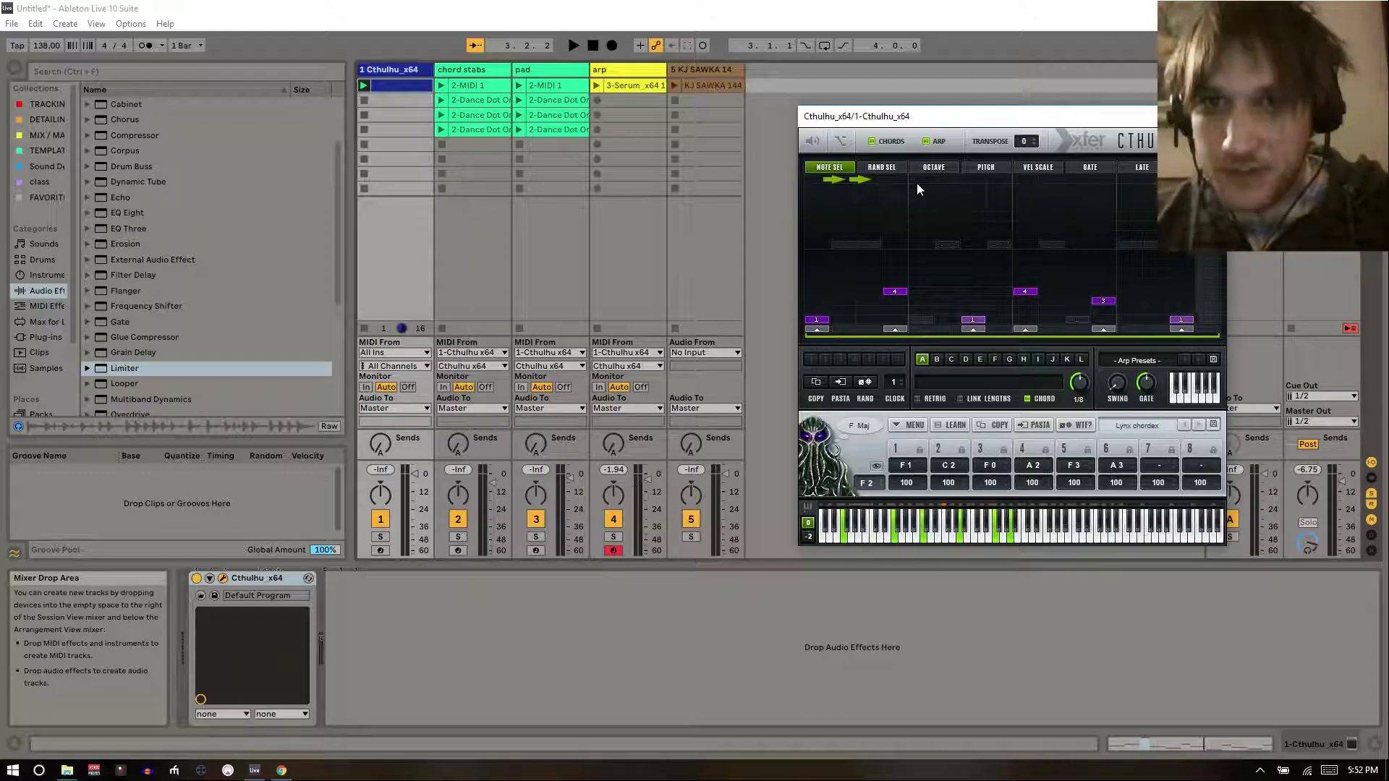
left_click(936, 182)
left_click(989, 182)
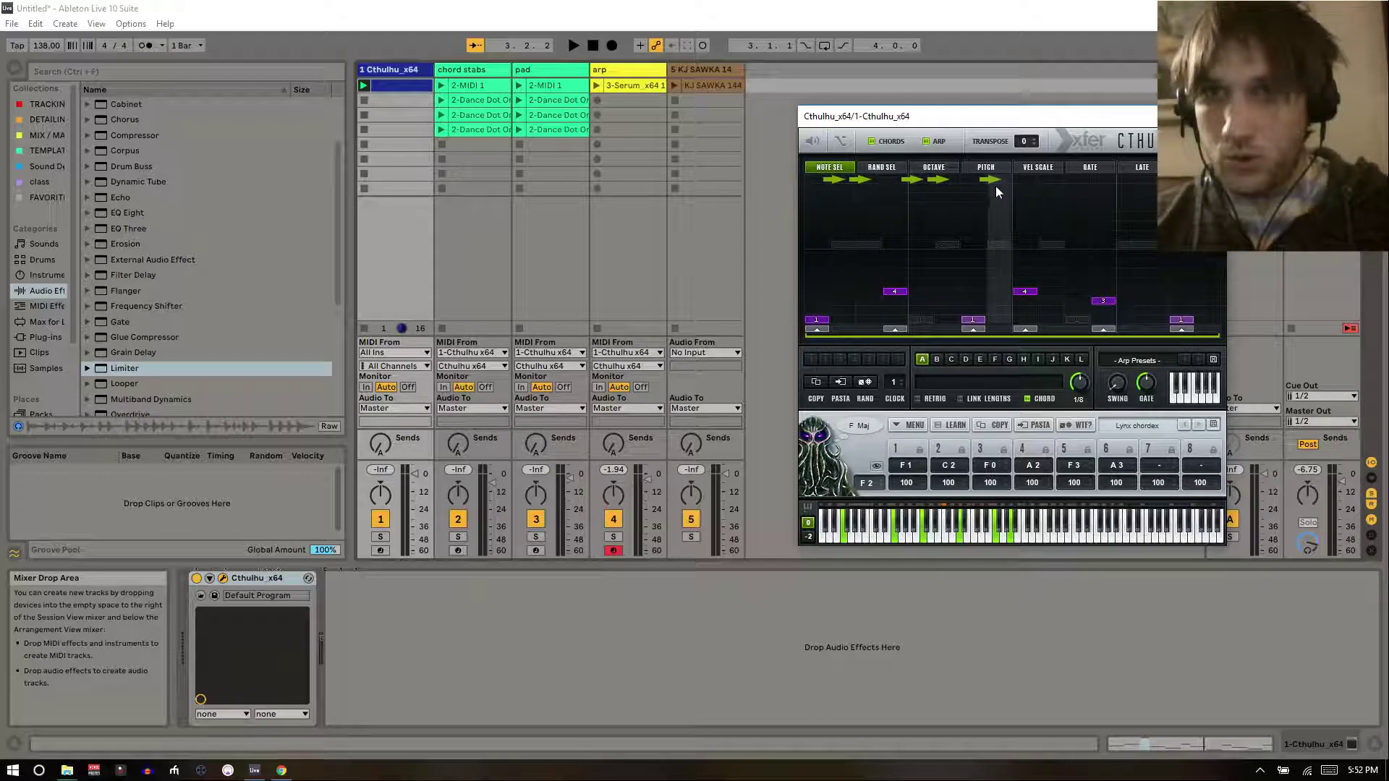
left_click(1017, 182)
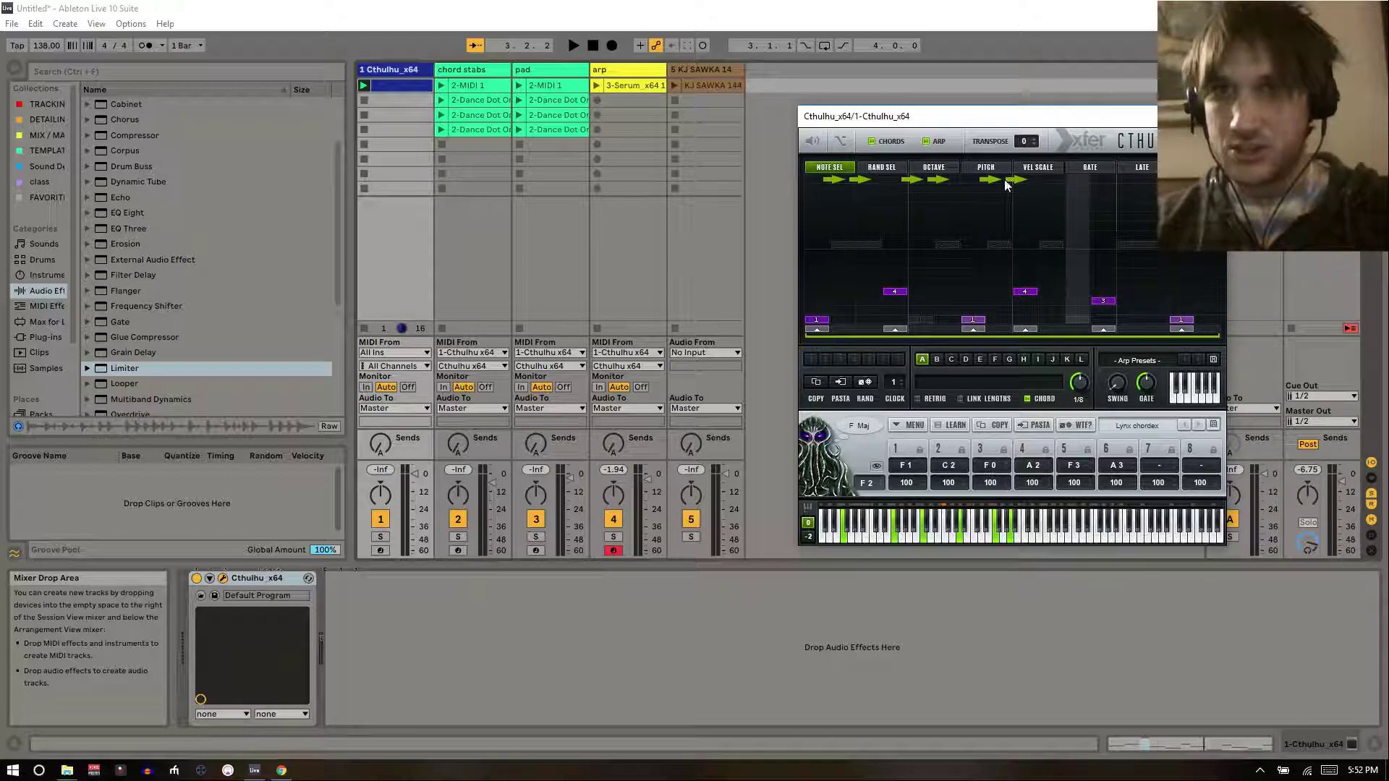
left_click(1018, 181)
left_click(1046, 184)
left_click(1071, 183)
left_click(1123, 184)
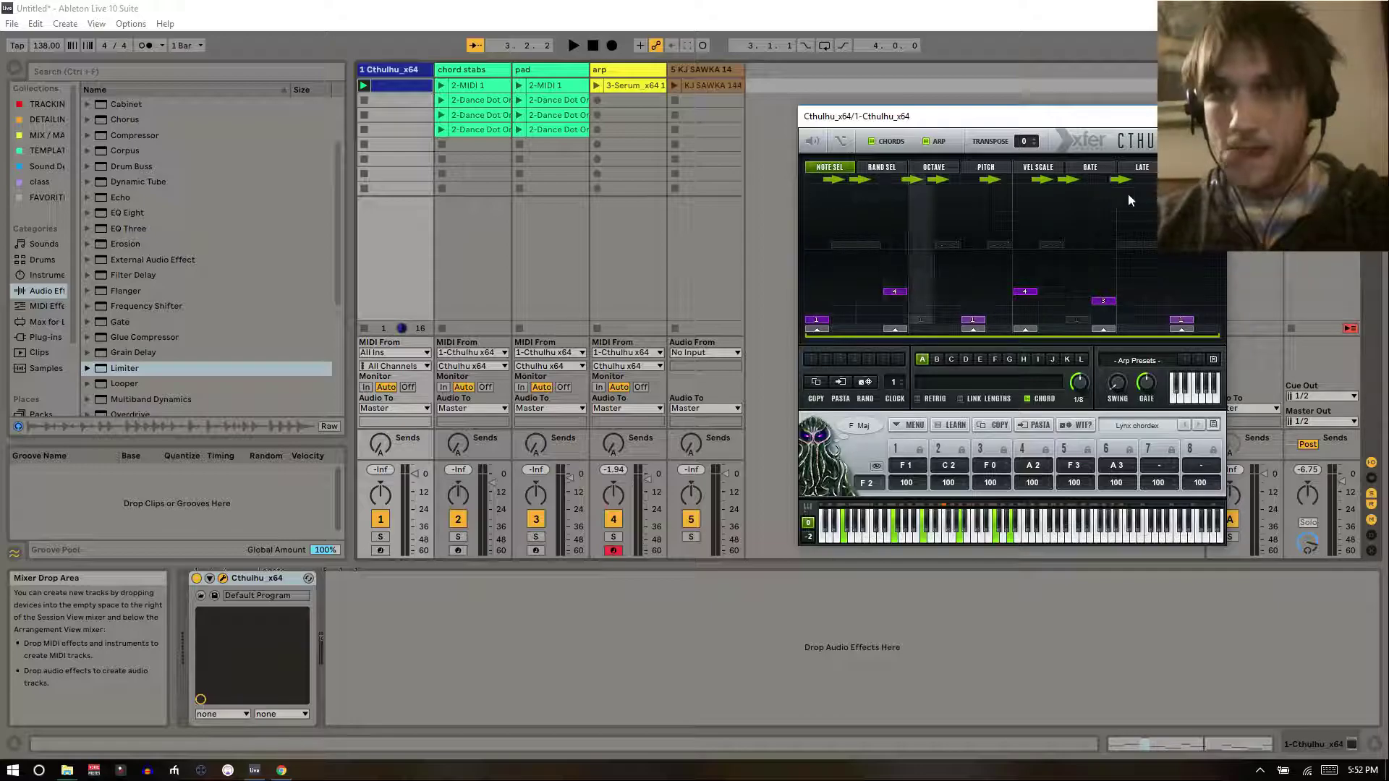
left_click(1145, 184)
key("space")
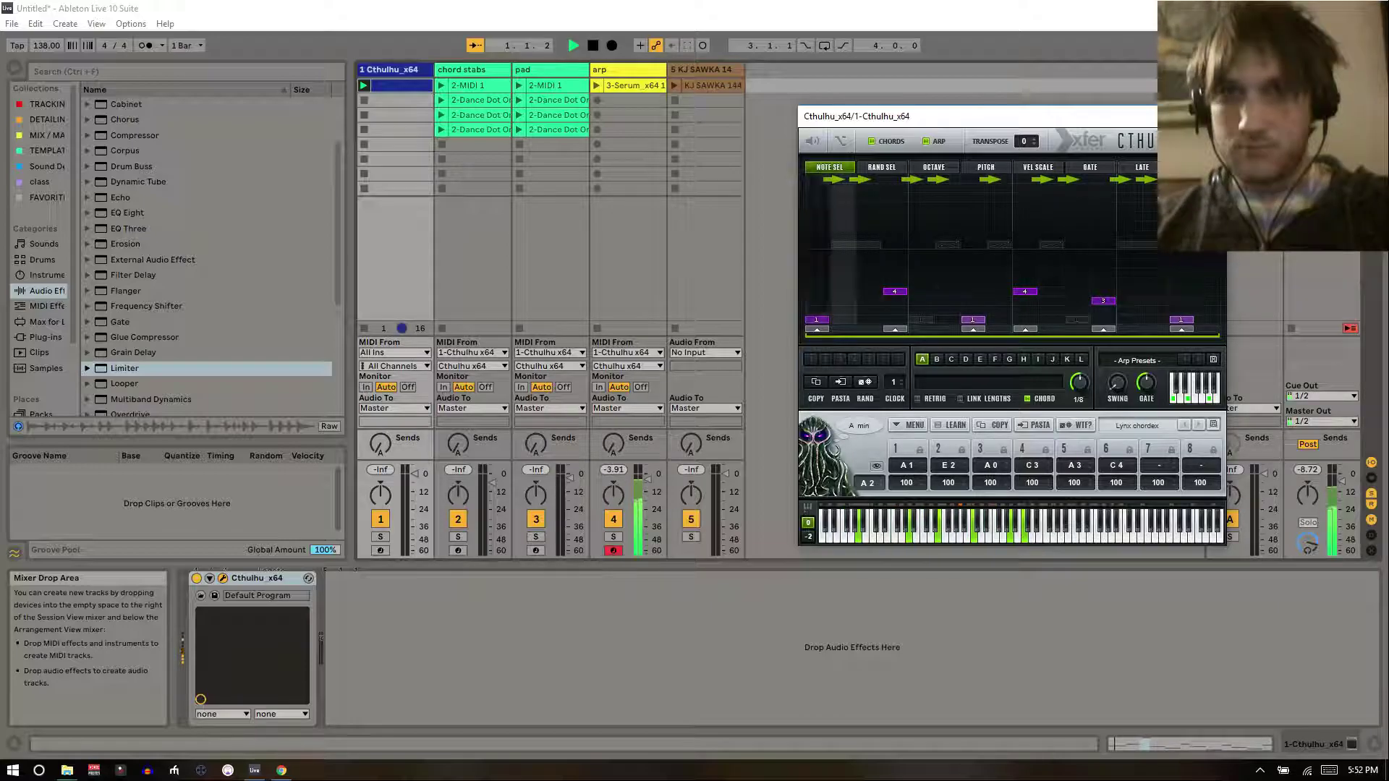
- Arm the chord stabs track in place of the arp track and play the pattern through its Dance Dot Org instrument
left_click(616, 72)
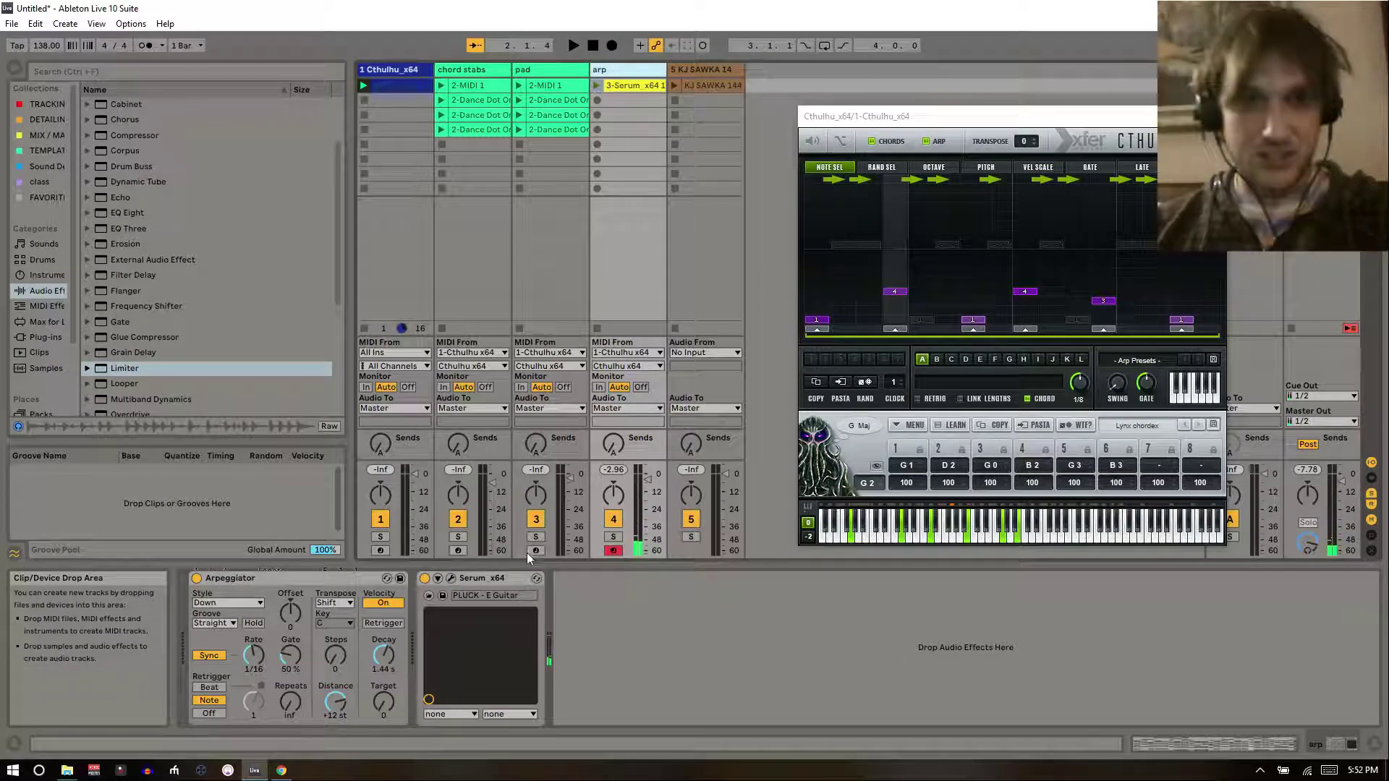
left_click(458, 551)
key("space")
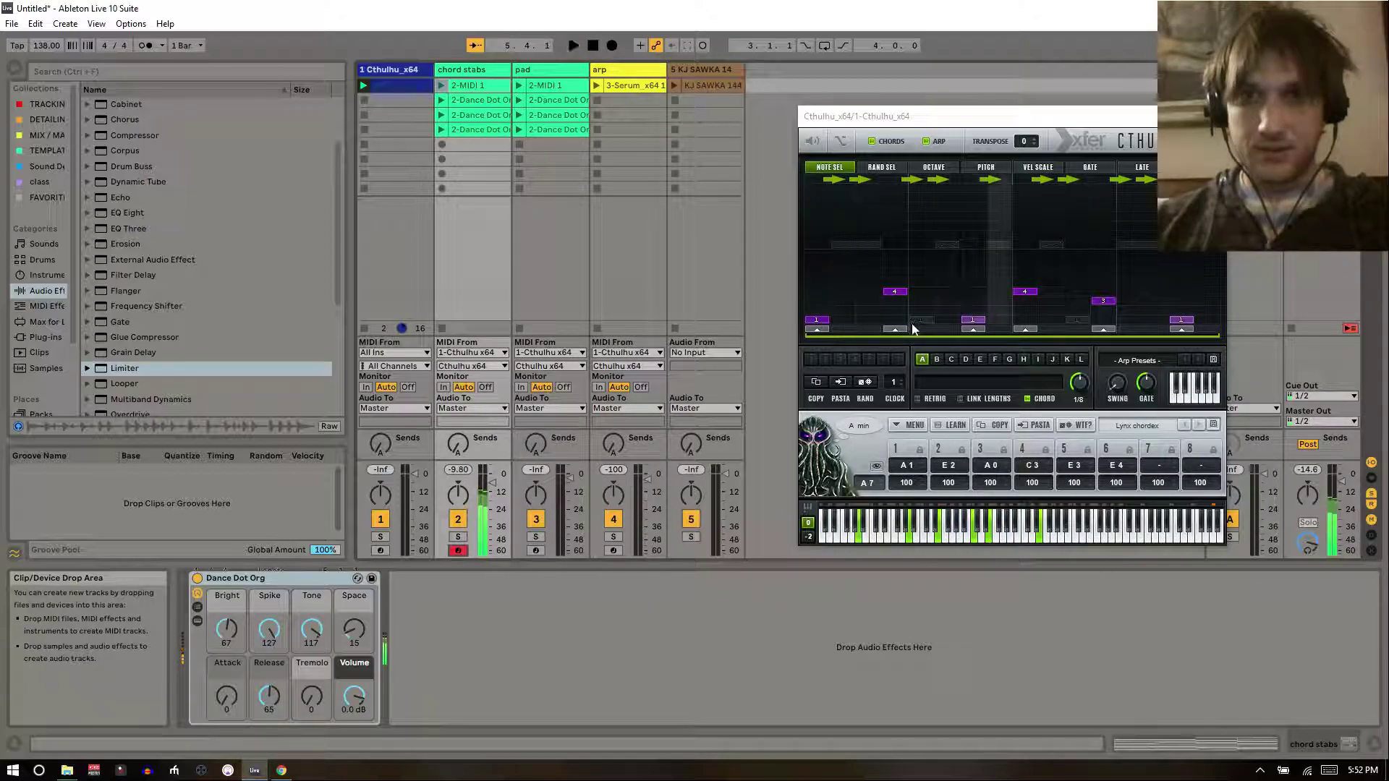
- Audition arp pattern B, return to pattern A, and raise its step 4 to note 5
left_click(936, 360)
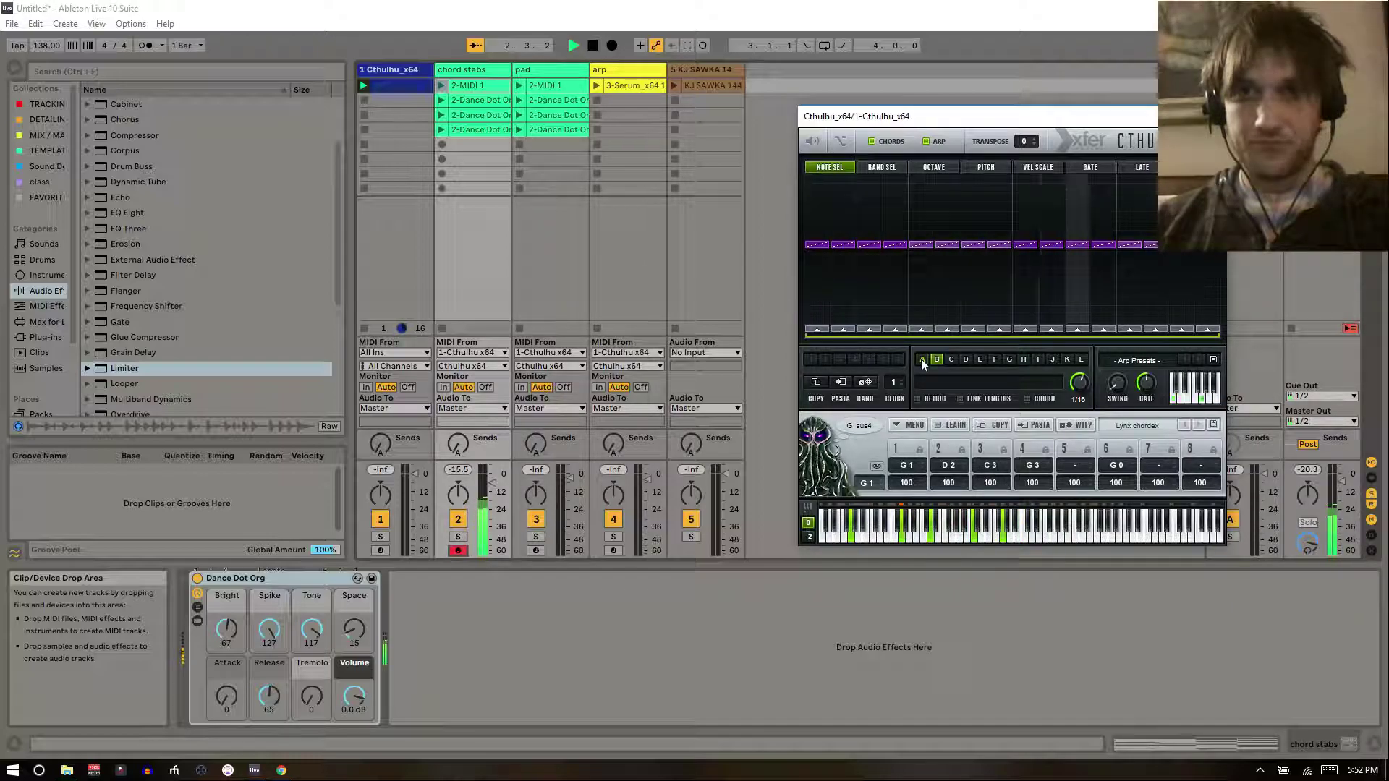
left_click(922, 360)
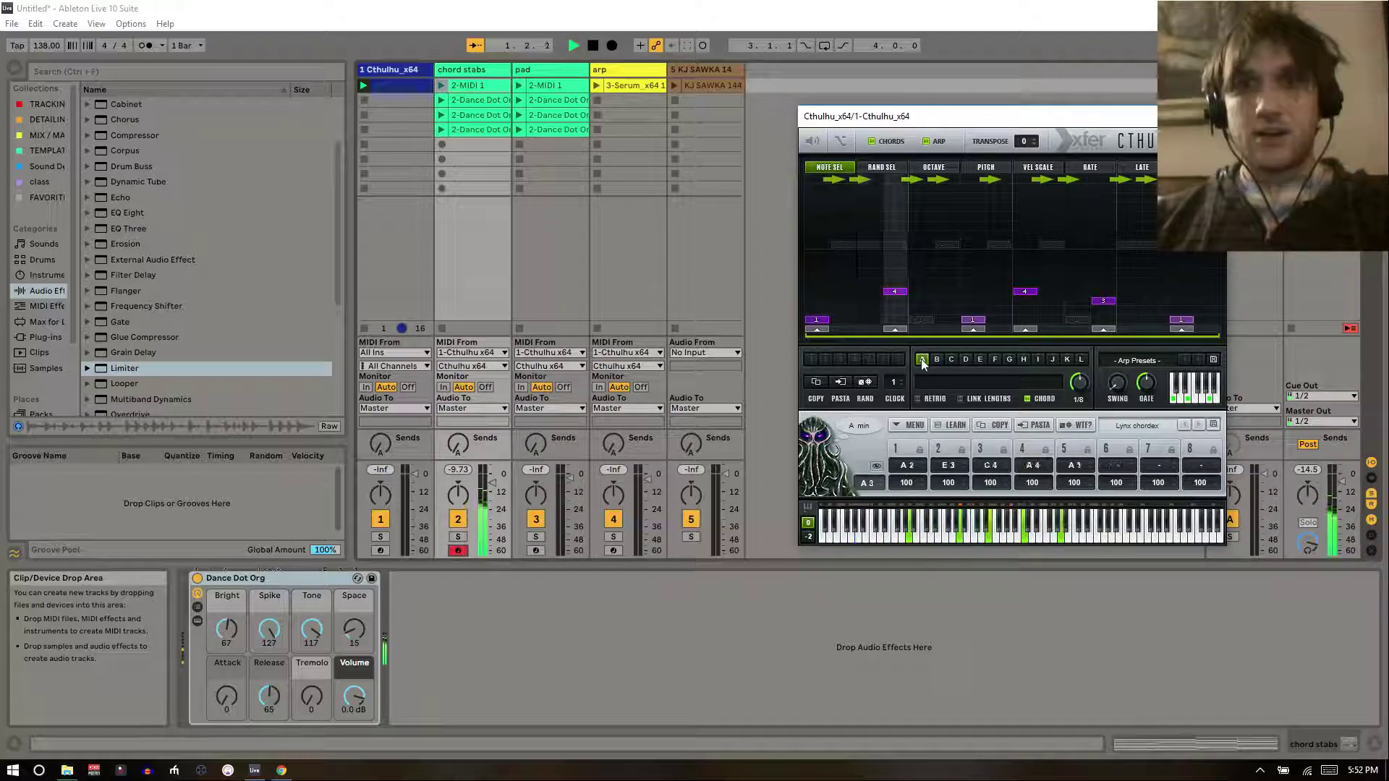
left_click(896, 282)
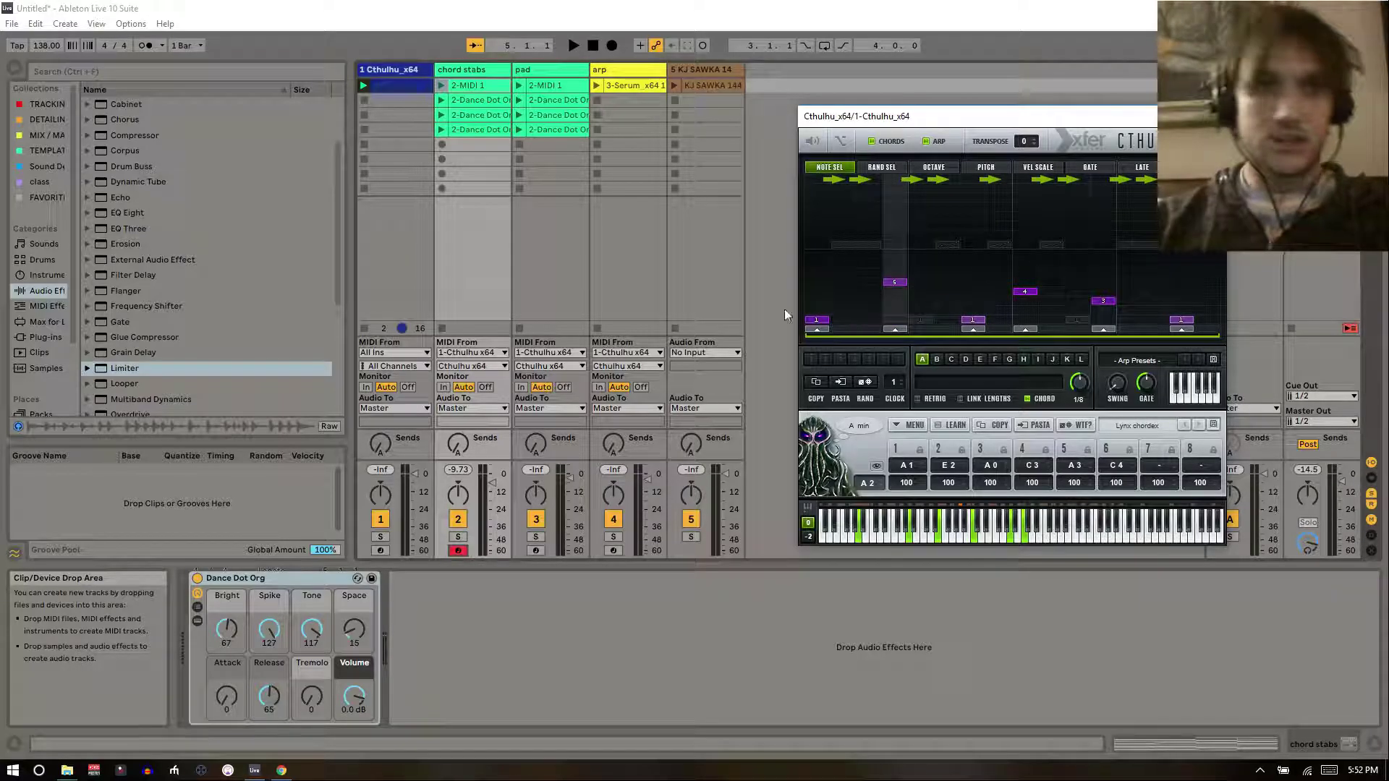
- Record the arpeggiated chords into a new clip in the fifth slot of the chord stabs track
left_click(442, 145)
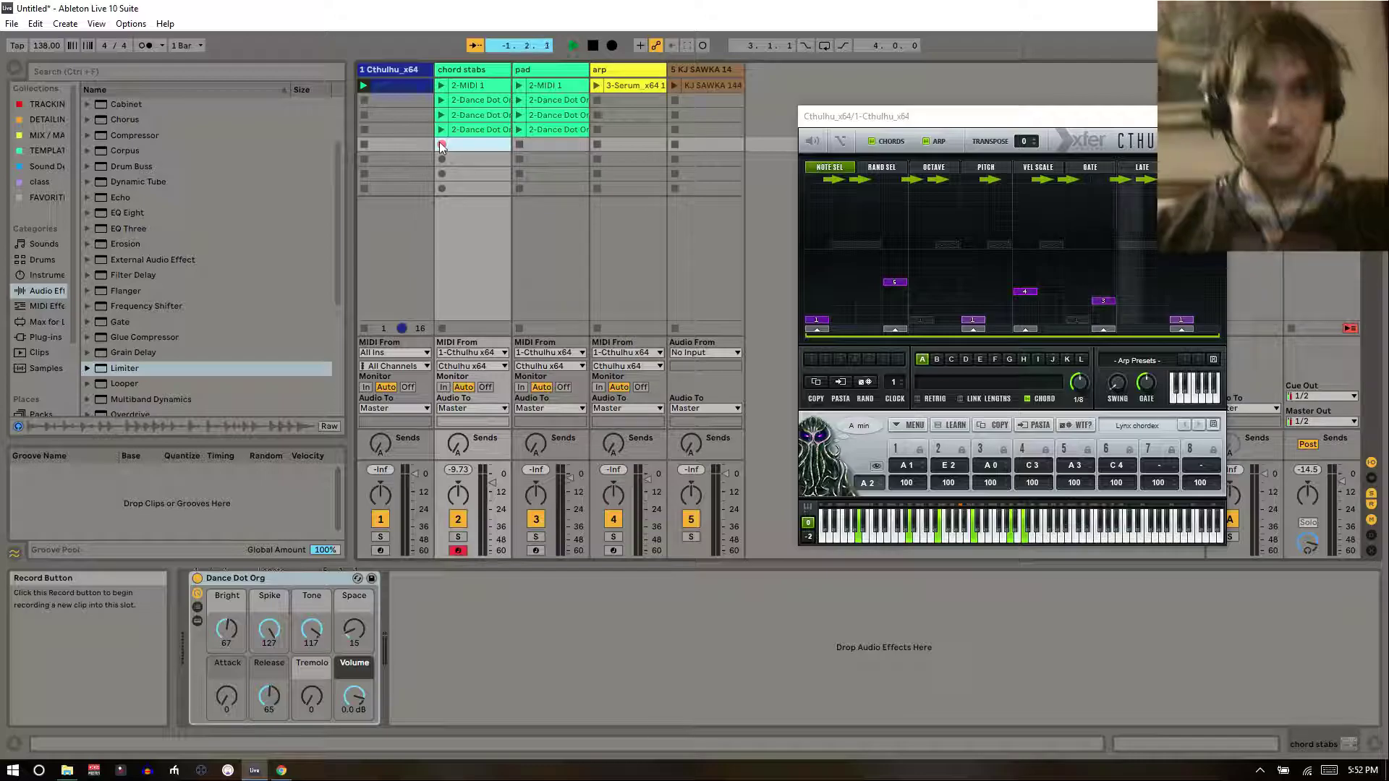
left_click(442, 330)
- In arp pattern B, enable Chord, keep step 1 on note 1 and draw the other steps between notes 3 and 7
left_click(936, 359)
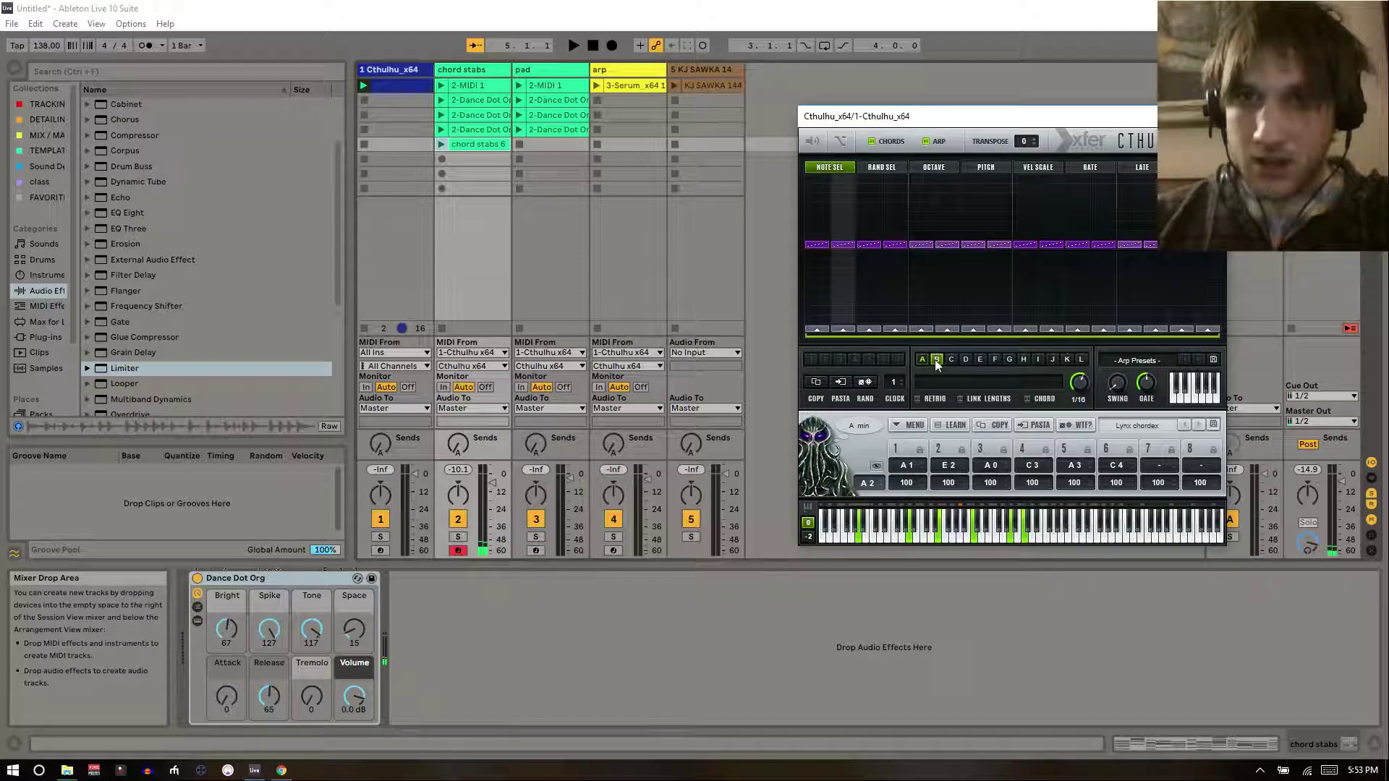
mouse_move(842, 319)
left_mouse_down()
mouse_move(1207, 319)
mouse_move(1071, 311)
mouse_move(965, 324)
mouse_move(1184, 320)
mouse_move(1094, 323)
left_mouse_up()
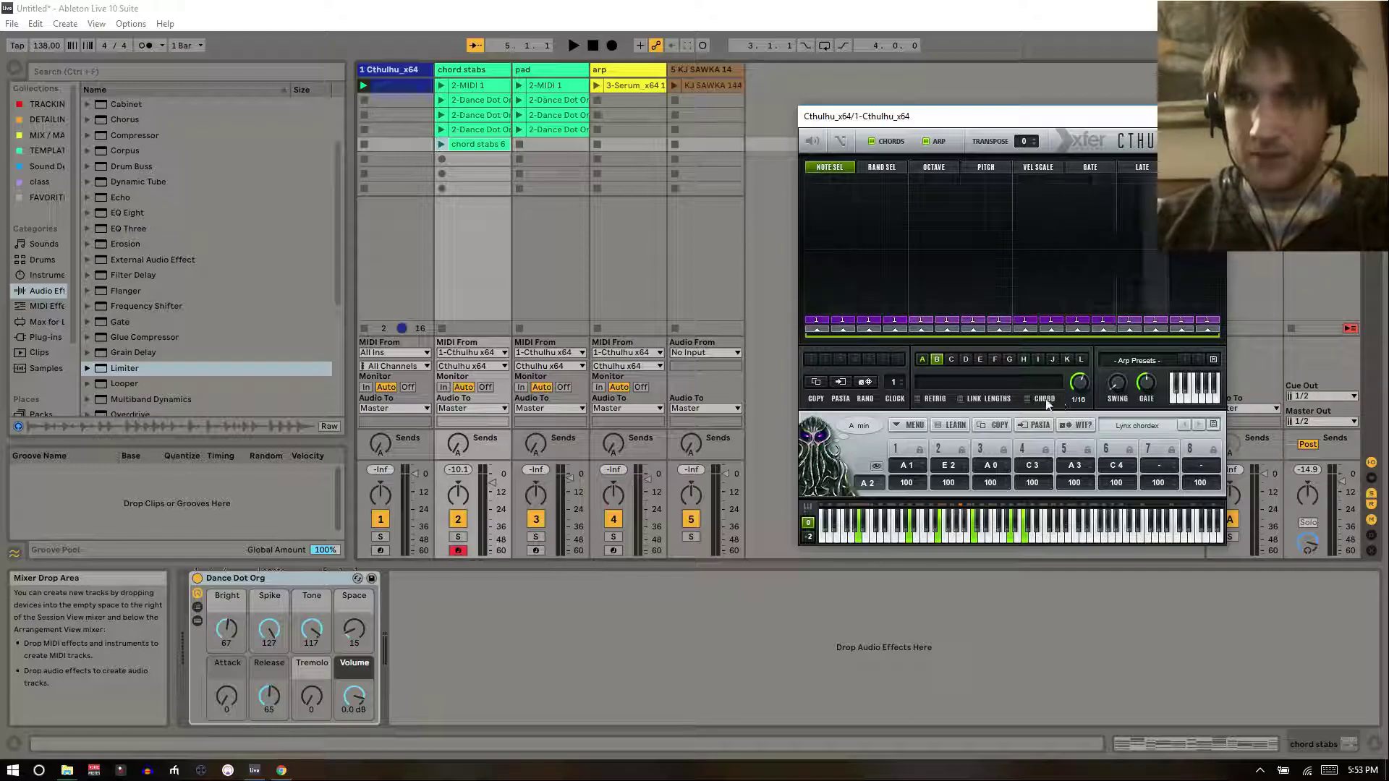
left_click(842, 300)
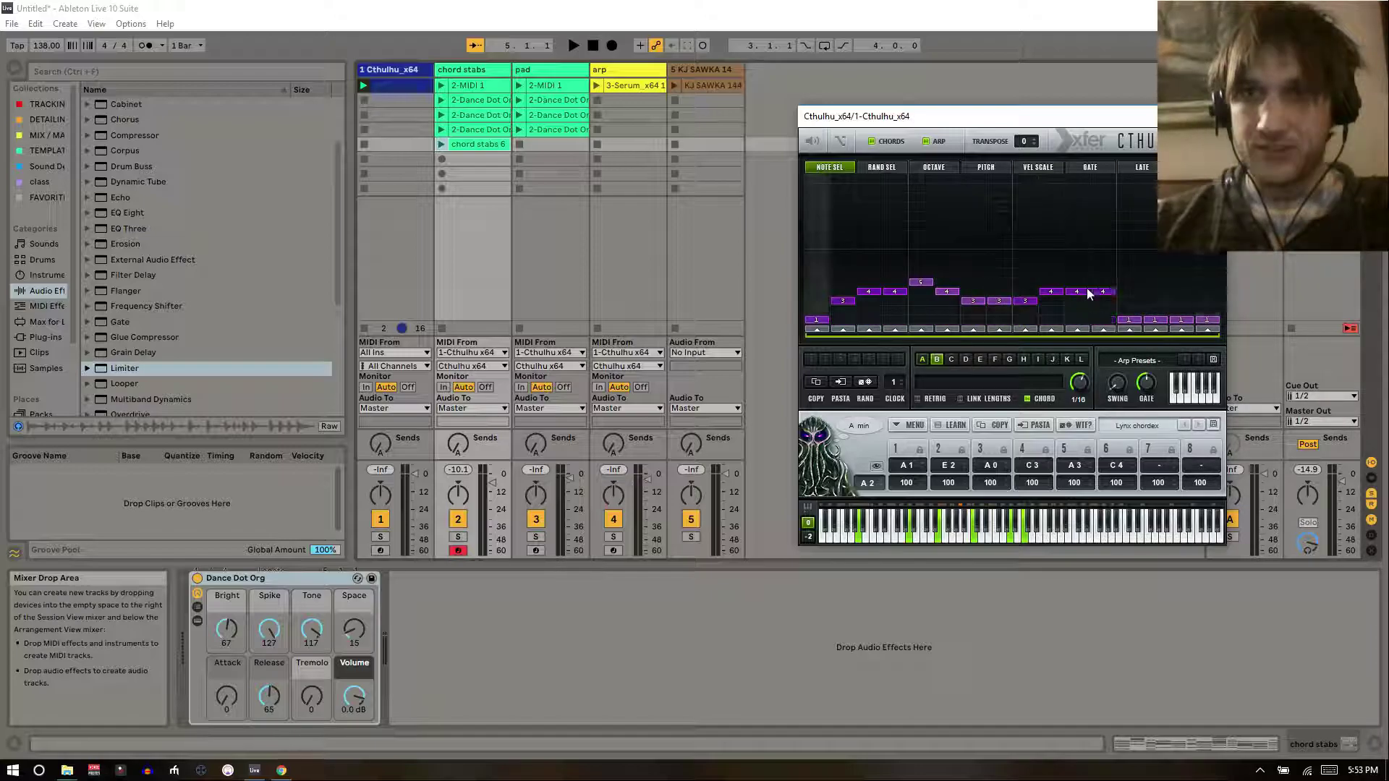
left_click_drag(1206, 280, 1210, 262)
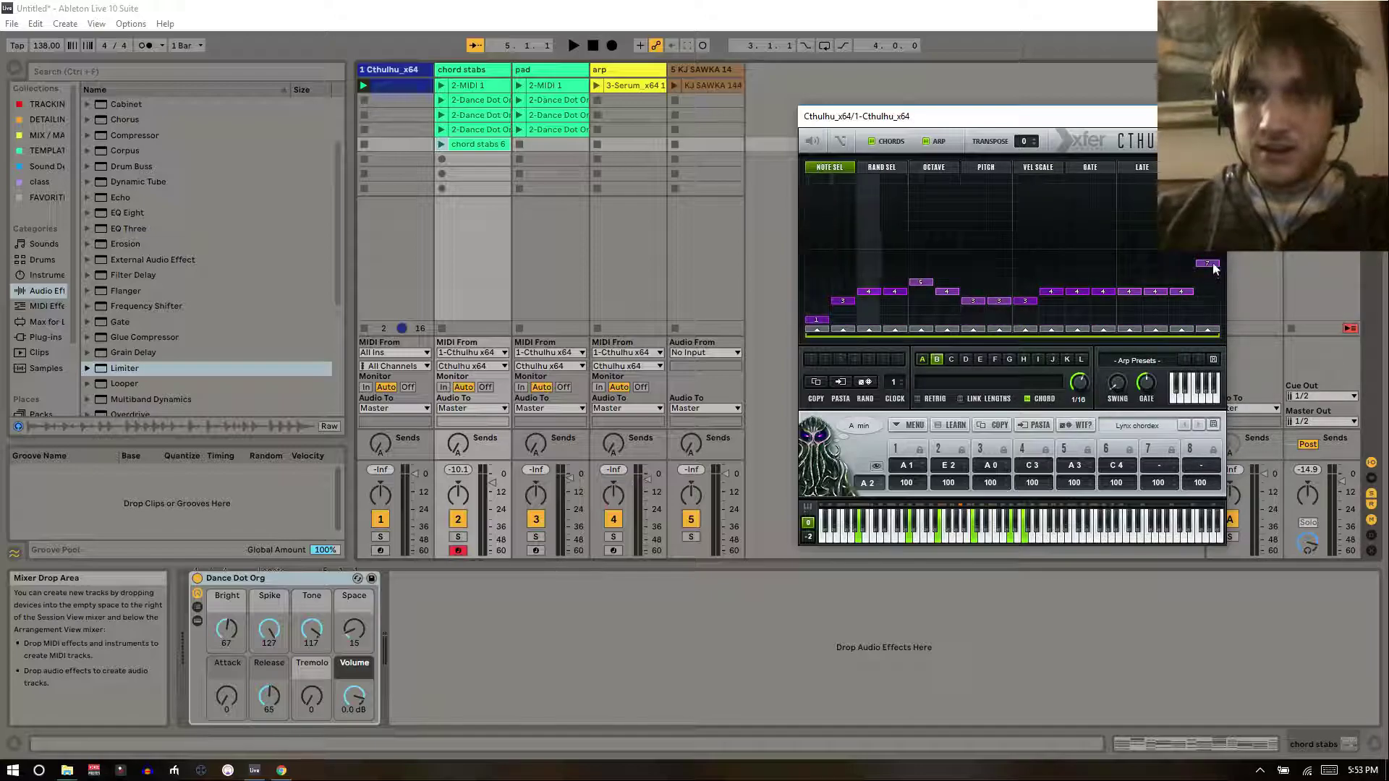
- Play pattern B and set step 3 to note 6, steps 8 and 13 to 7, steps 11 and 15 to 2, and step 16 to 5
key("space")
left_click(877, 273)
left_click(989, 268)
left_click(1077, 308)
left_click(1129, 264)
left_click(1200, 303)
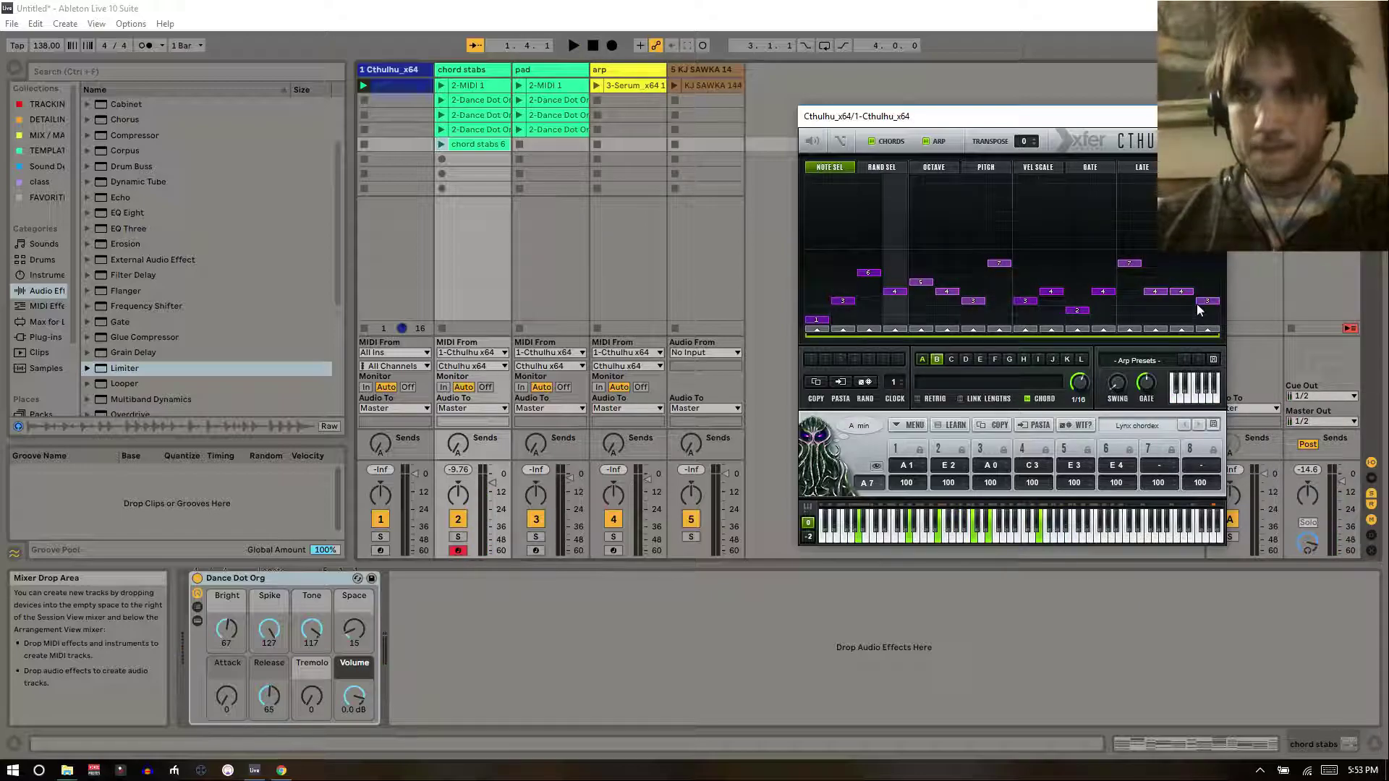
left_click(1206, 282)
left_click(1181, 311)
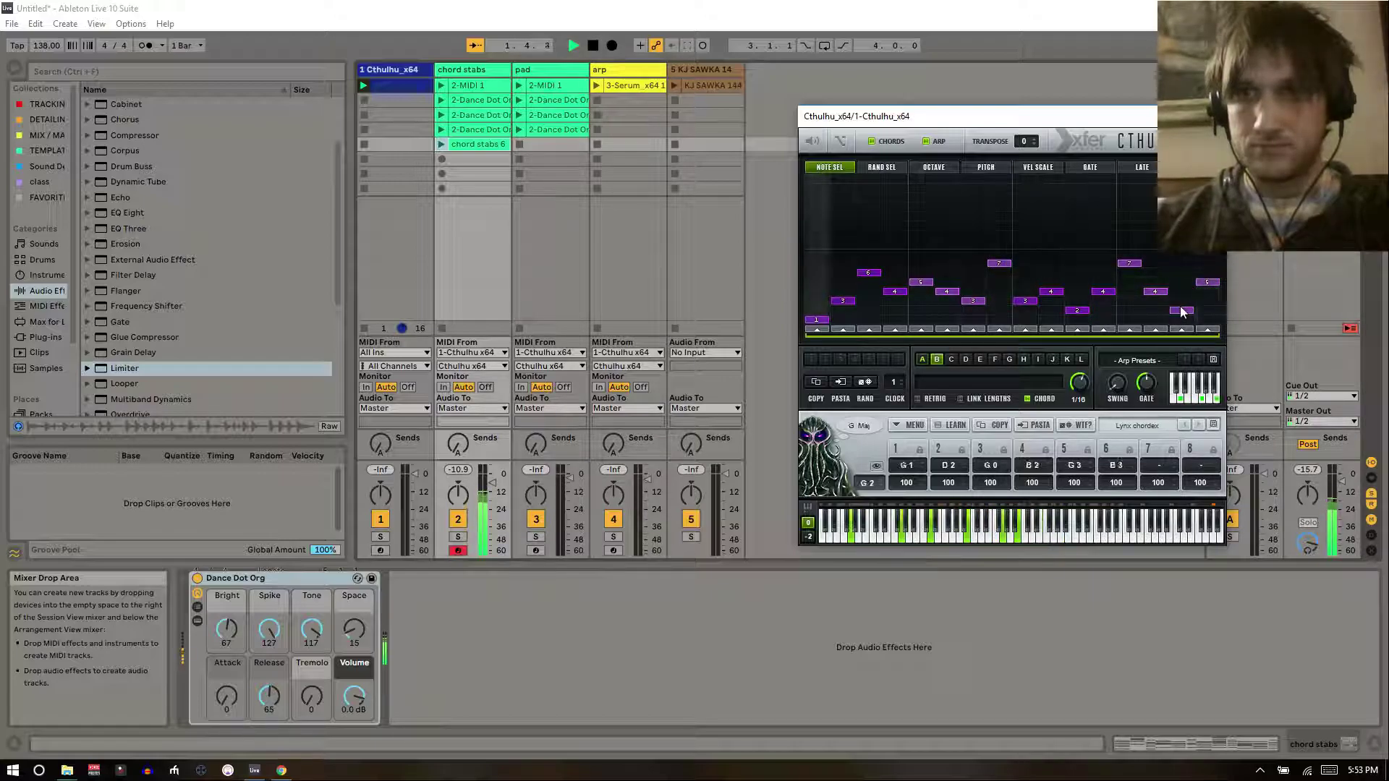
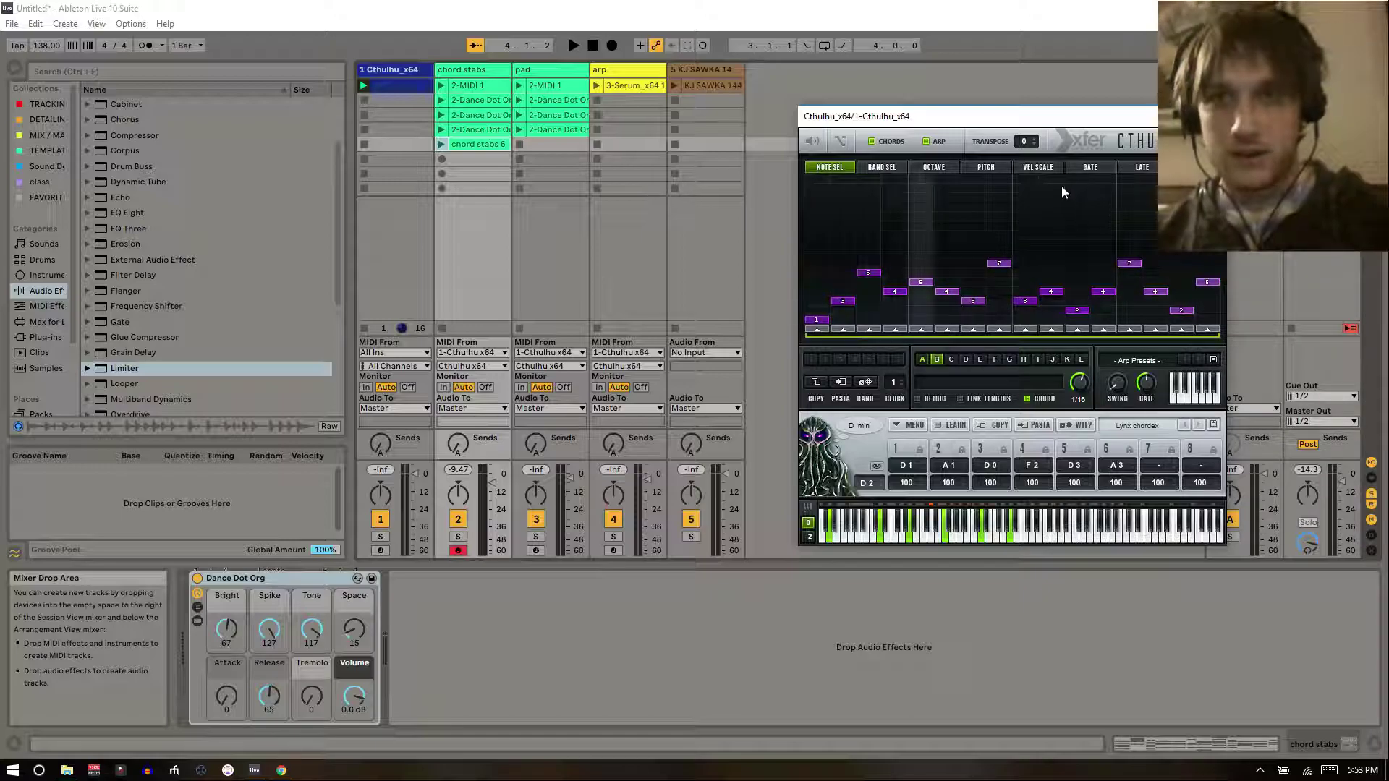
- Raise the velocity scale of steps 1, 6 and 13 in pattern B to accent them, and play the pattern
left_click(1047, 168)
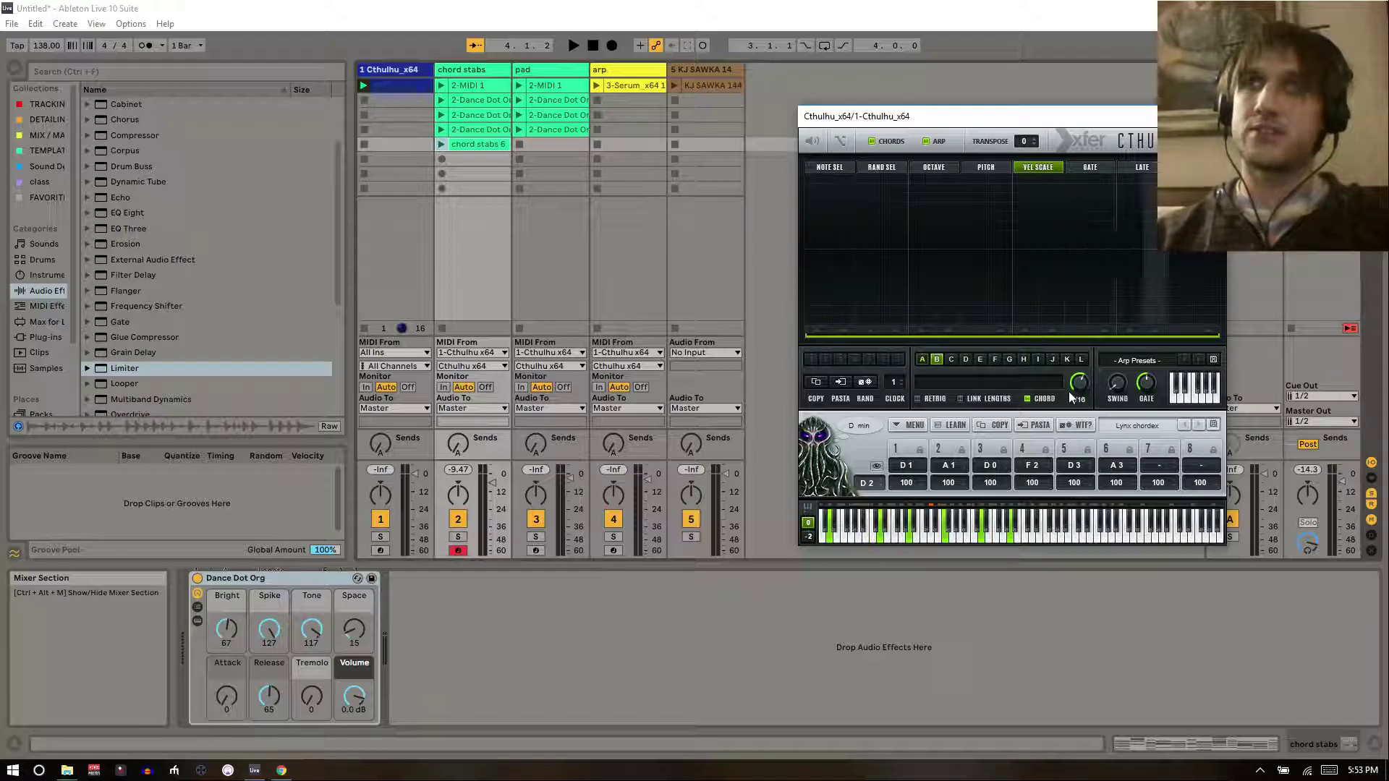
left_click(815, 221)
left_click_drag(816, 221, 814, 196)
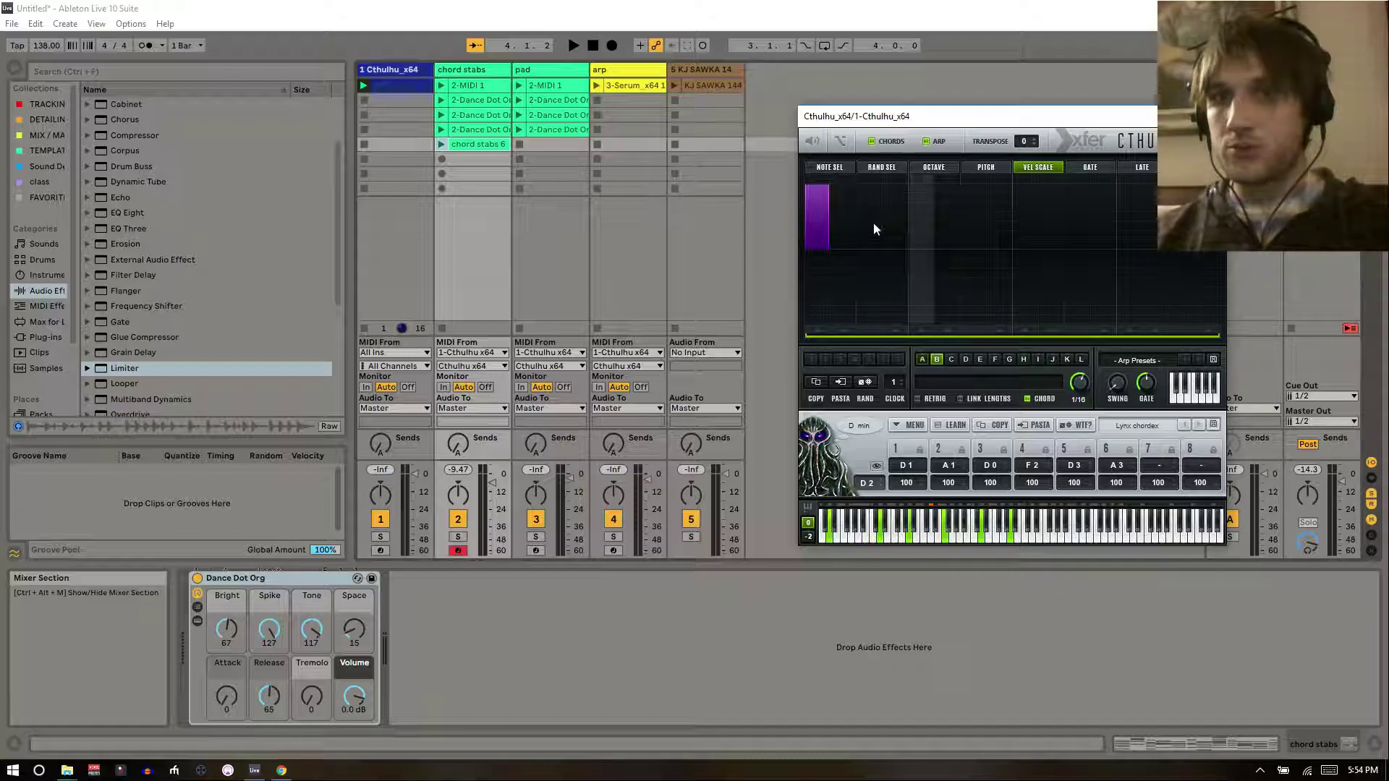
left_click(954, 198)
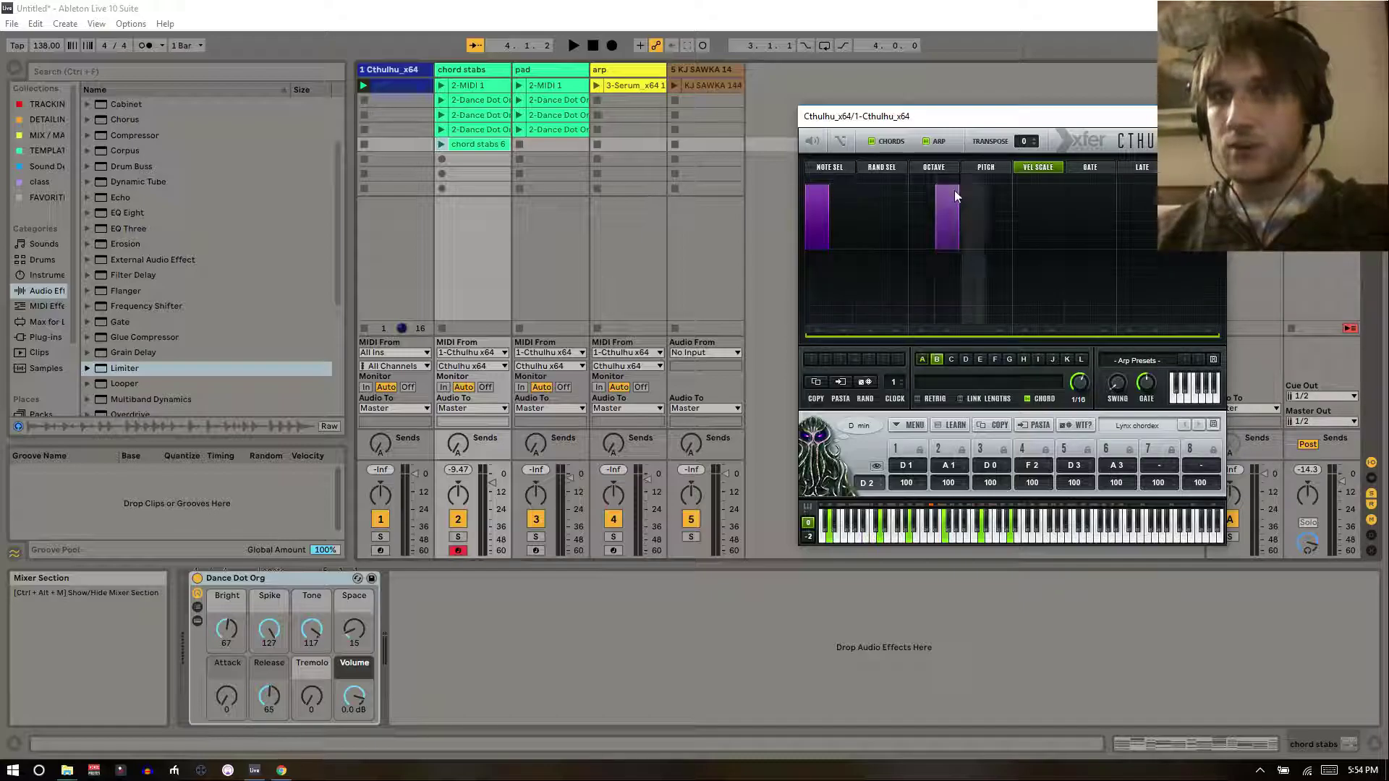
left_click(1130, 196)
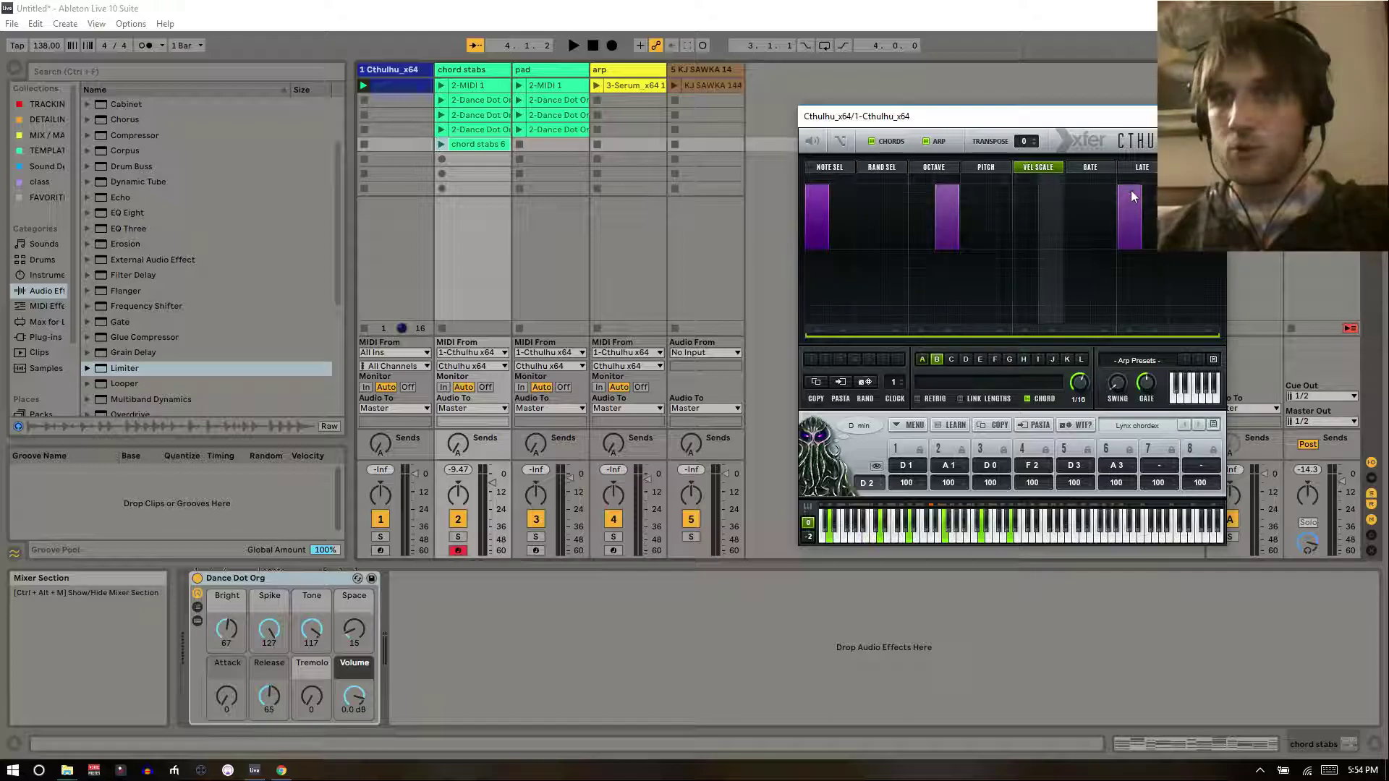
key("space")
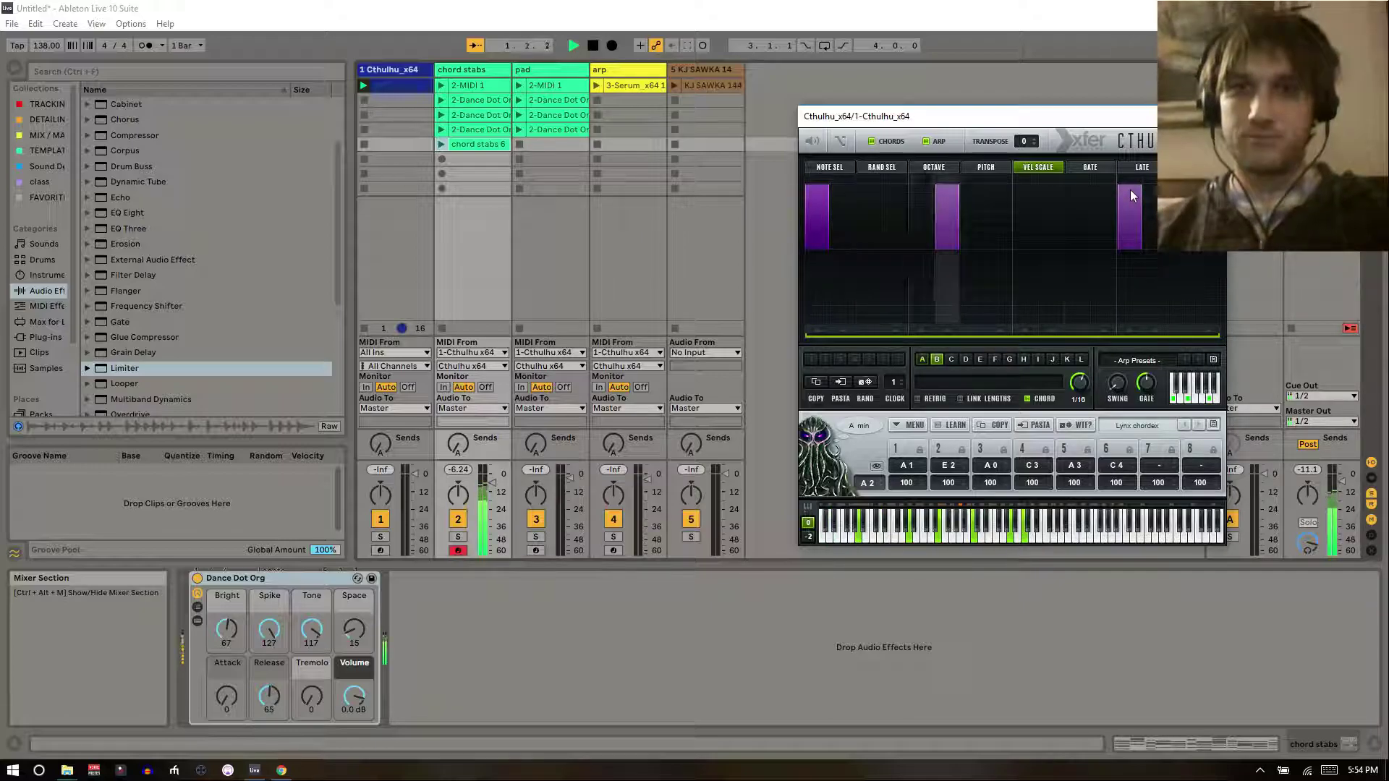
- Lower the velocity scale of the unaccented steps by varying amounts, reducing steps 2 and 3 further during playback
key("space")
mouse_move(834, 275)
left_mouse_down()
mouse_move(856, 289)
mouse_move(1038, 298)
left_mouse_up()
mouse_move(1111, 274)
left_mouse_down()
mouse_move(1156, 293)
mouse_move(1184, 283)
left_mouse_up()
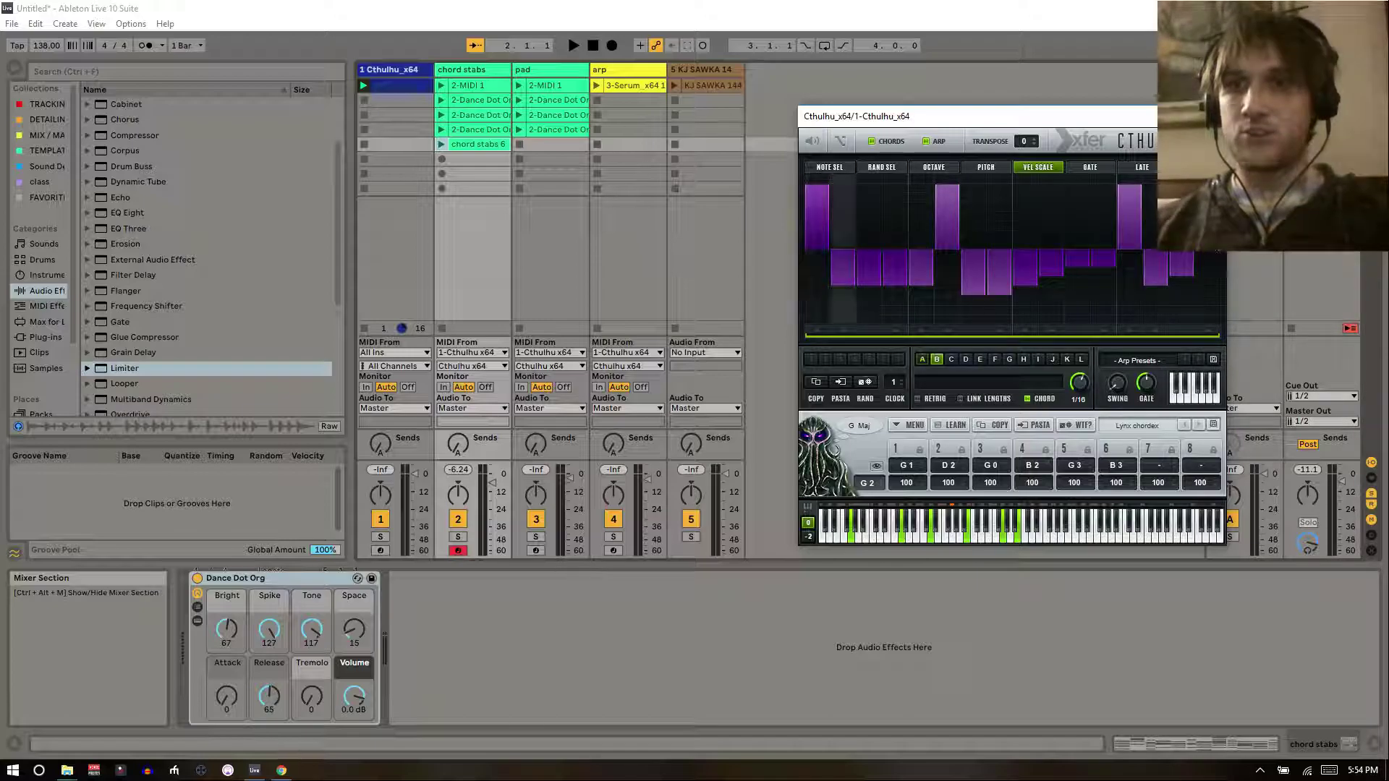
key("space")
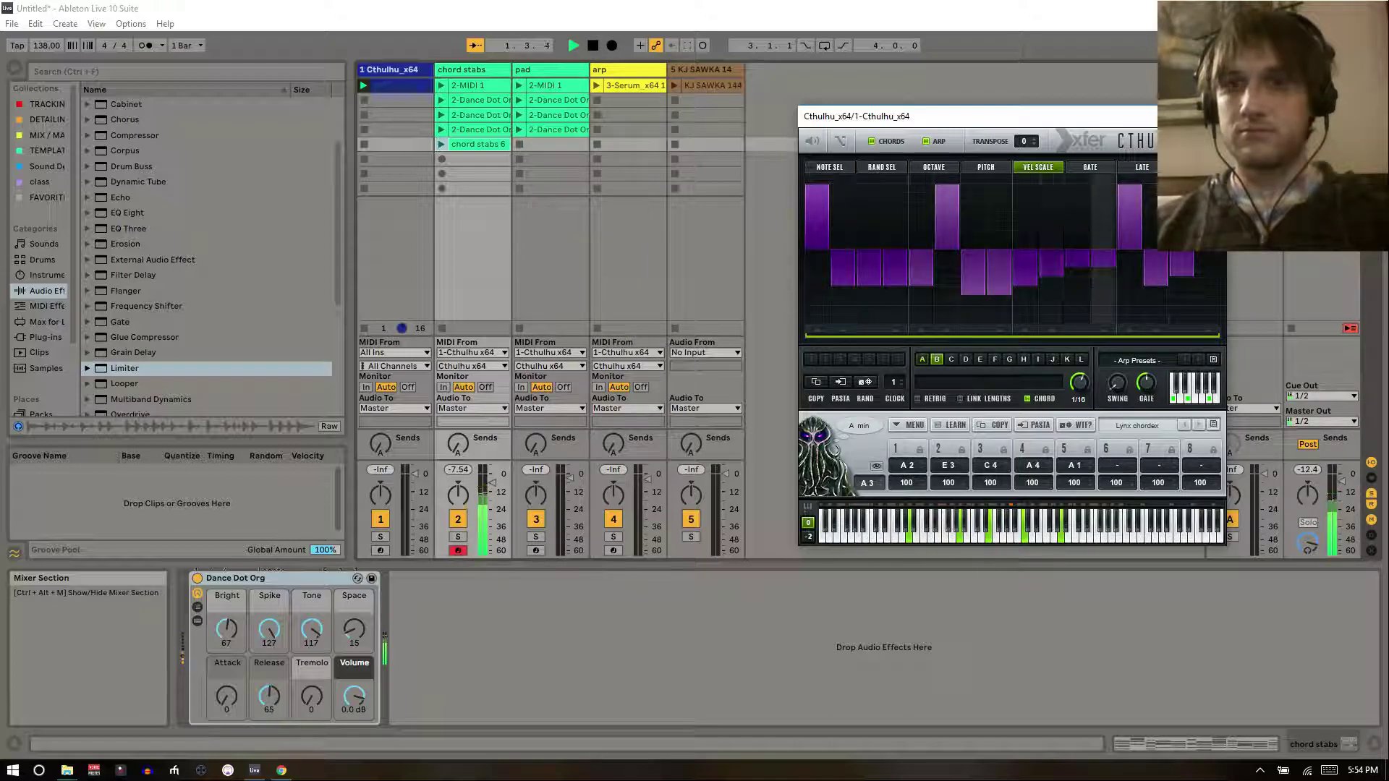
left_click_drag(841, 311, 881, 294)
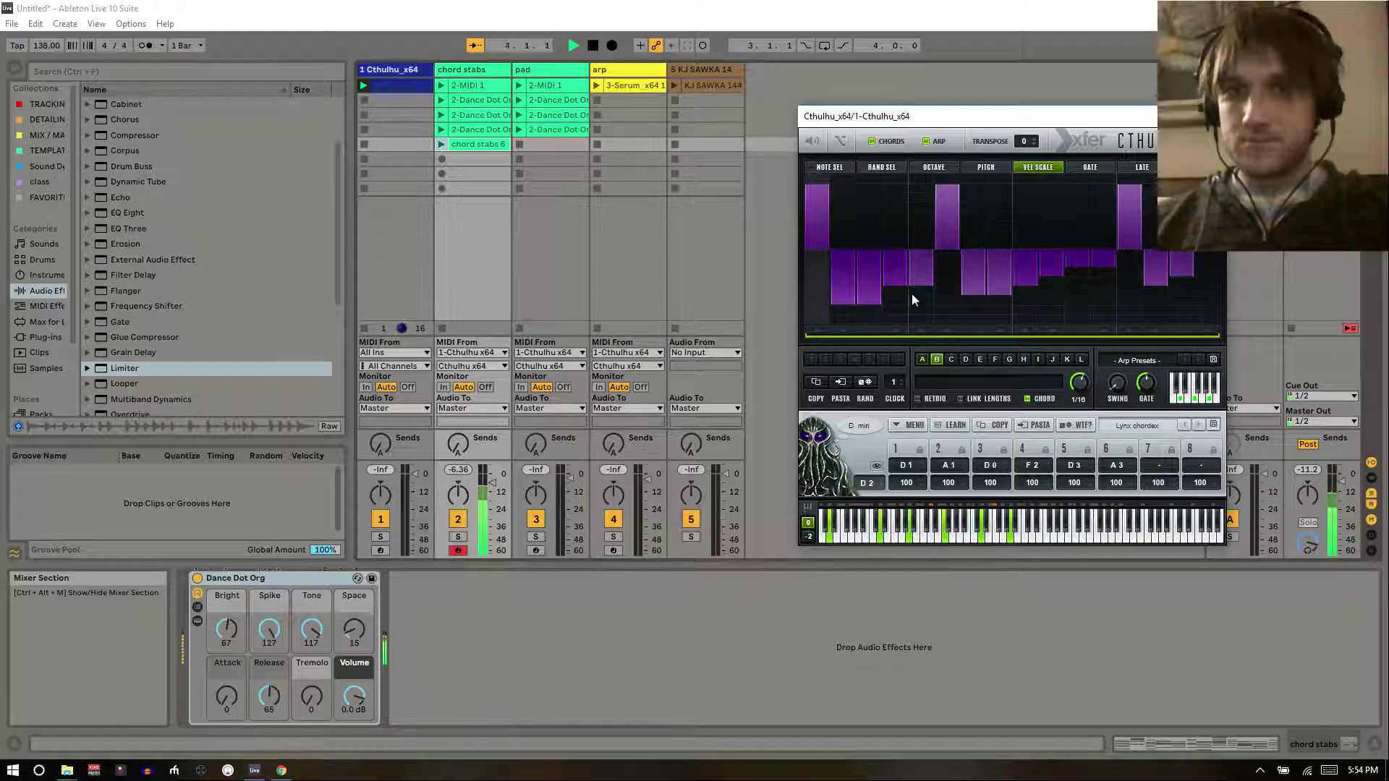
- Shorten the gate of every pattern B step except 1, 7 and 13 to one equal length, and play the pattern
left_click(1095, 166)
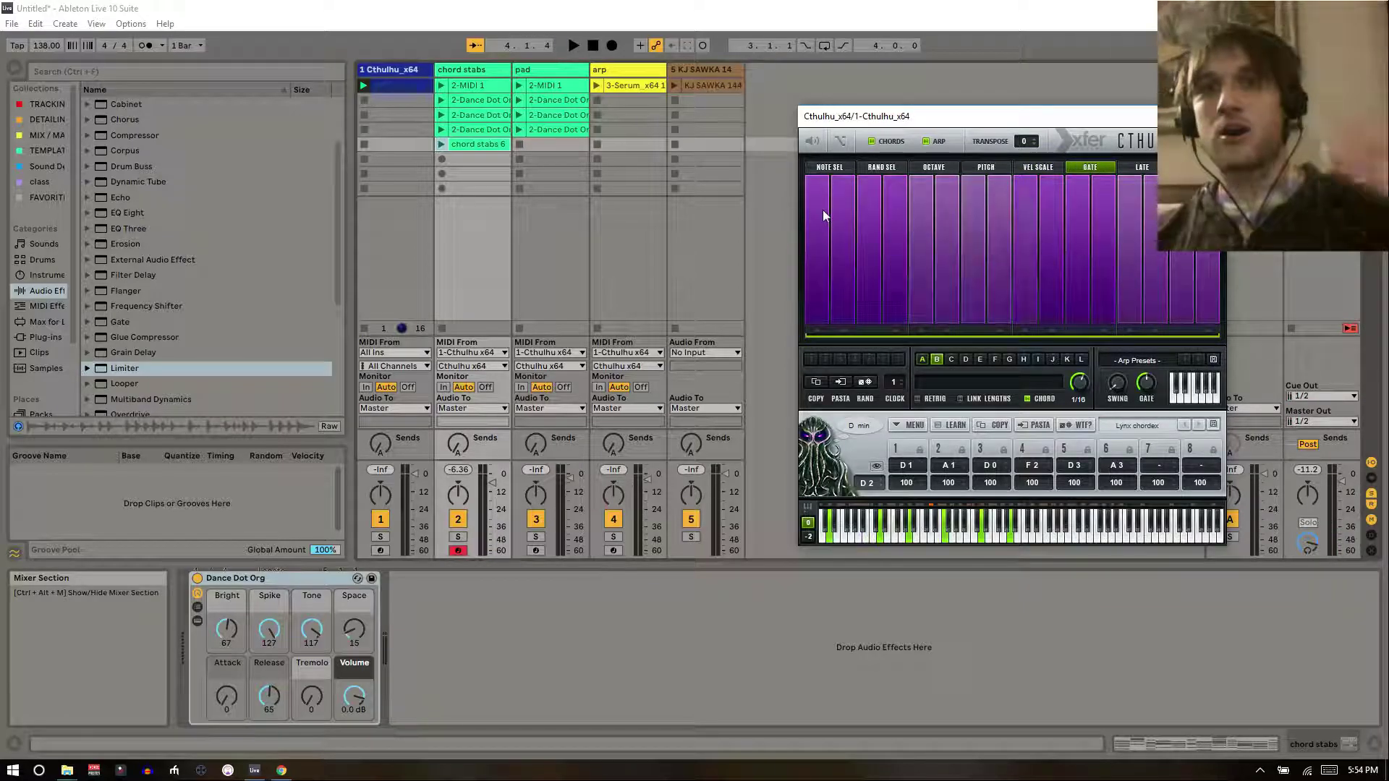
mouse_move(841, 253)
left_mouse_down()
mouse_move(856, 271)
mouse_move(956, 269)
left_mouse_up()
left_click_drag(1089, 273, 1165, 271)
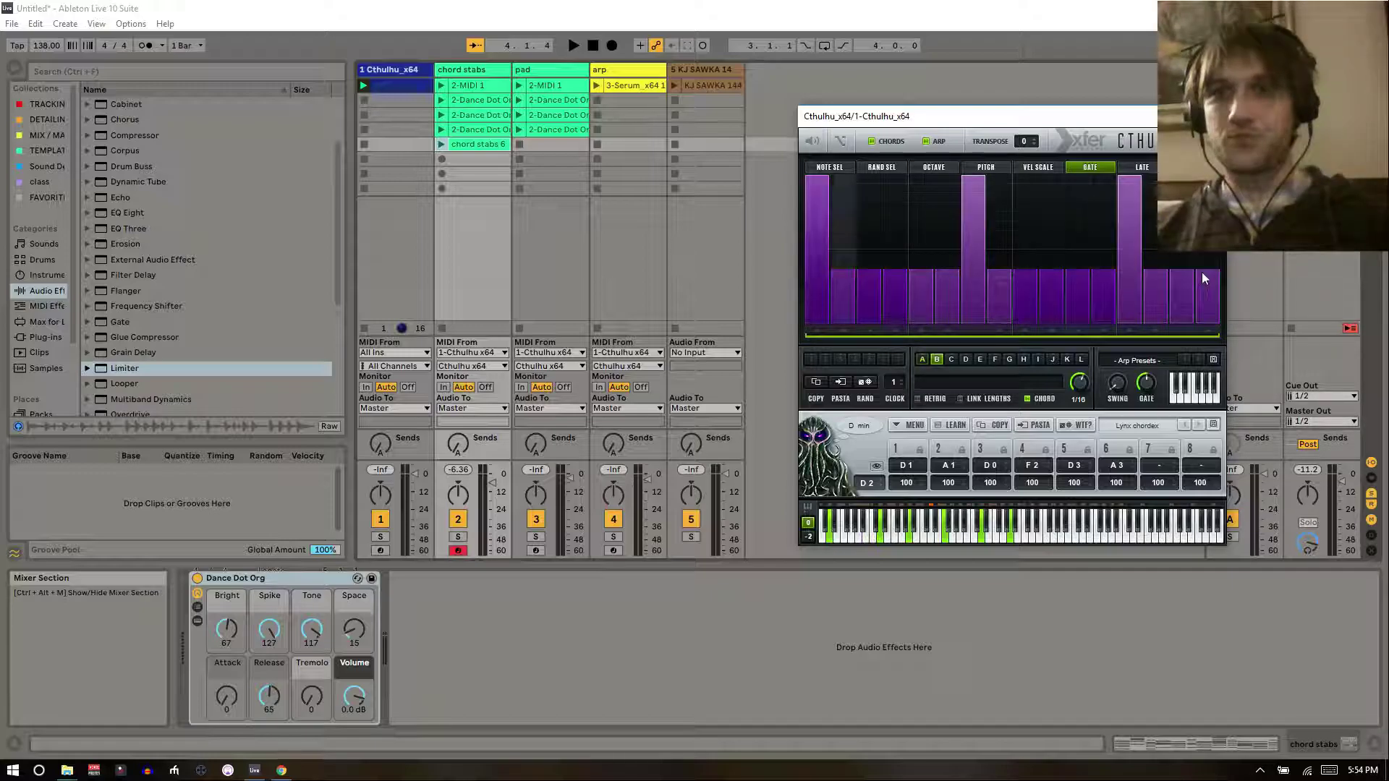
key("space")
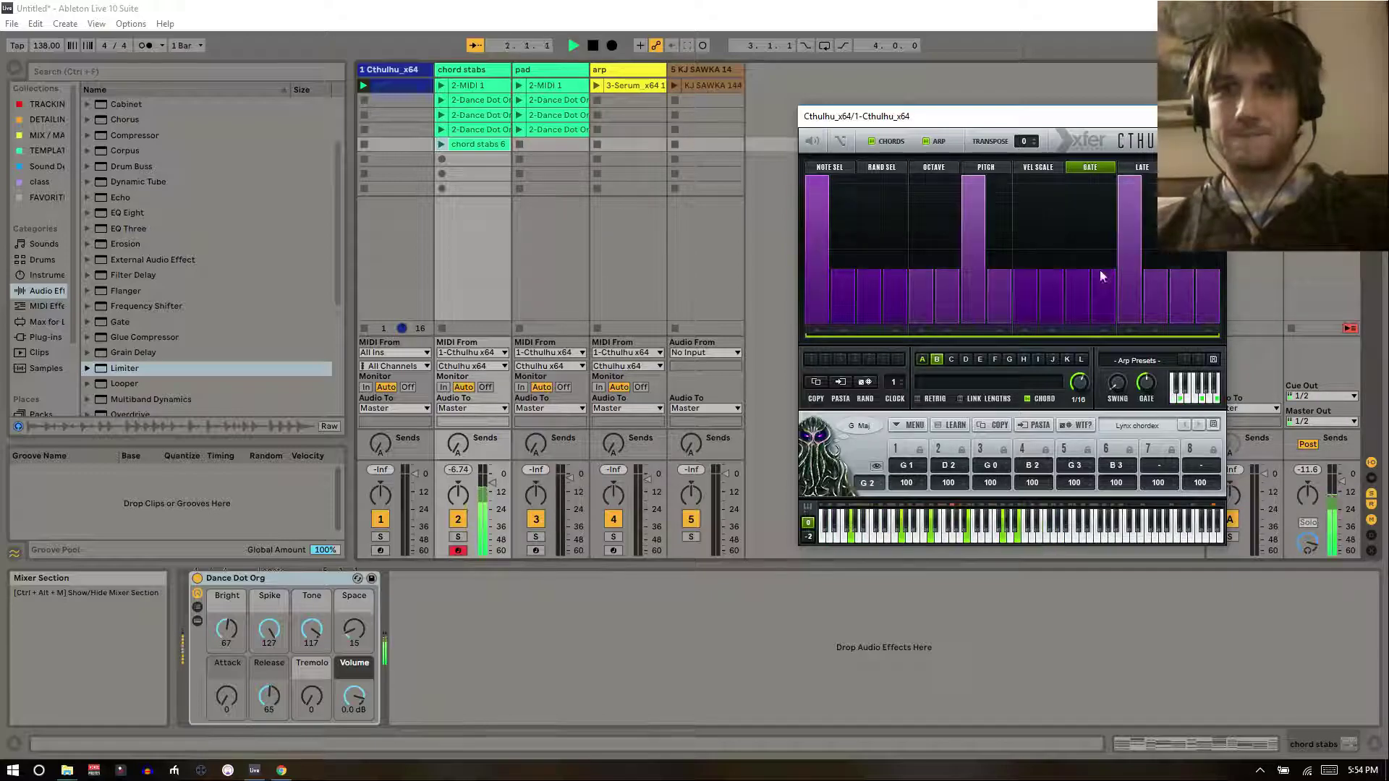
- Vary the gate lengths of the shortened steps during playback, lengthening those around step 7 and step 15, and stop
mouse_move(869, 288)
left_mouse_down()
mouse_move(935, 254)
mouse_move(1049, 263)
mouse_move(1005, 249)
mouse_move(1051, 281)
mouse_move(1083, 277)
left_mouse_up()
left_click(1182, 248)
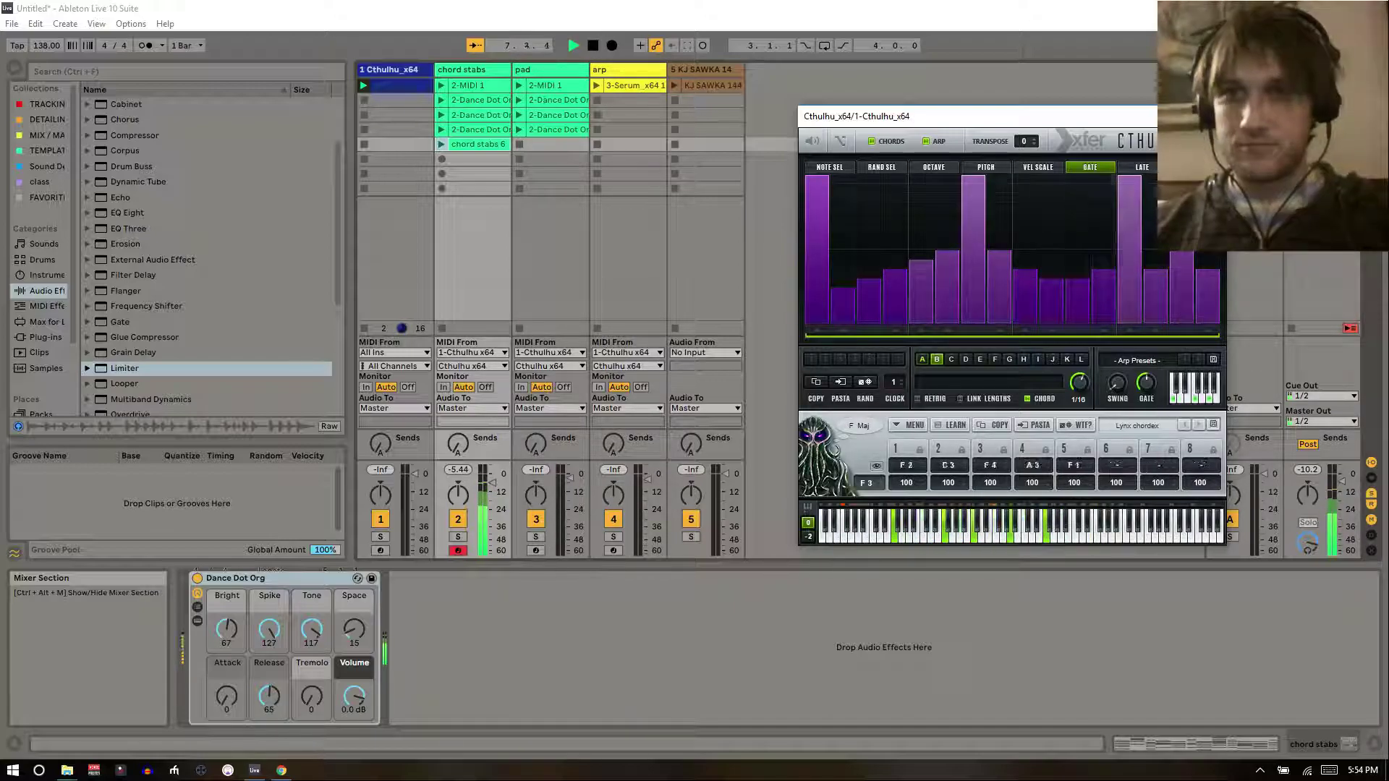
key("space")
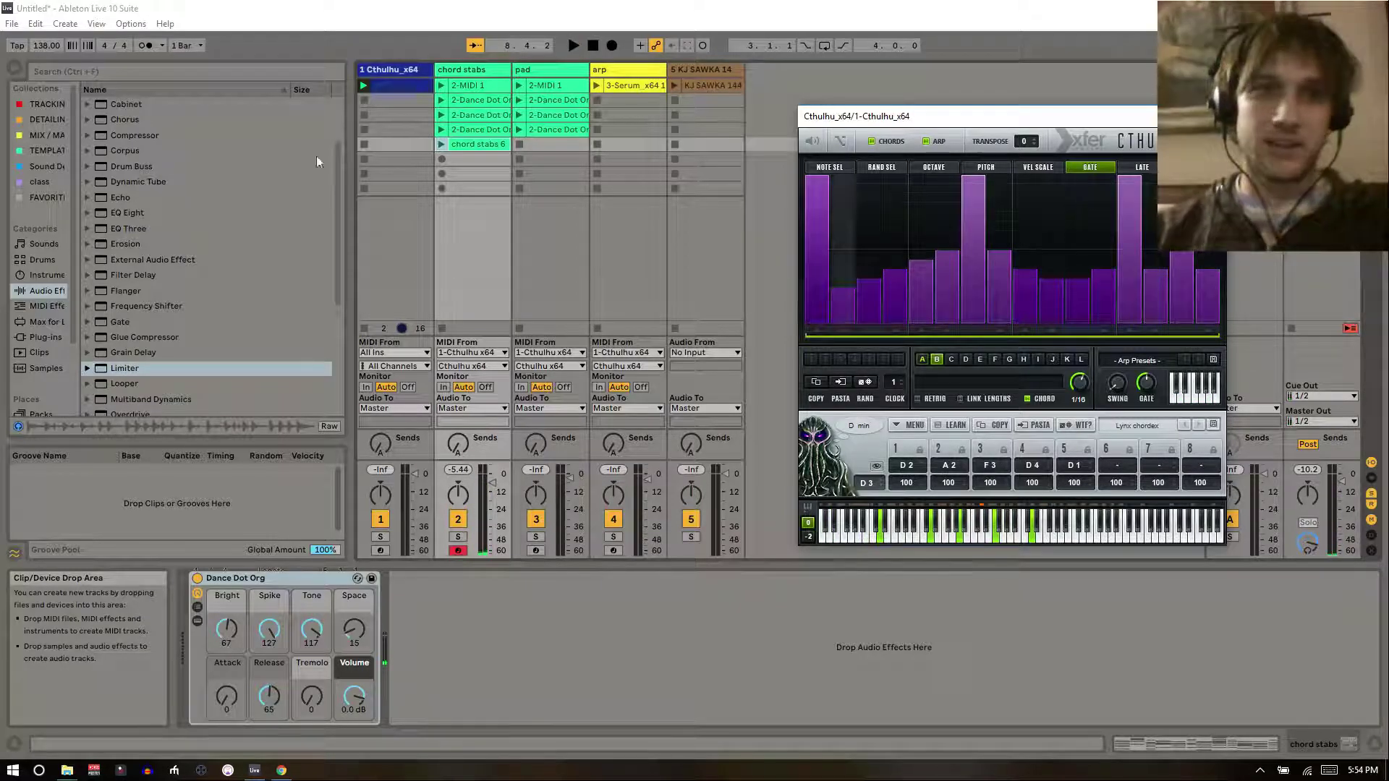
- Record pattern B into the slot below chord stabs 6, lowering the velocity scale of steps 9–11, 15 and 16 while recording, and stop
left_click(441, 159)
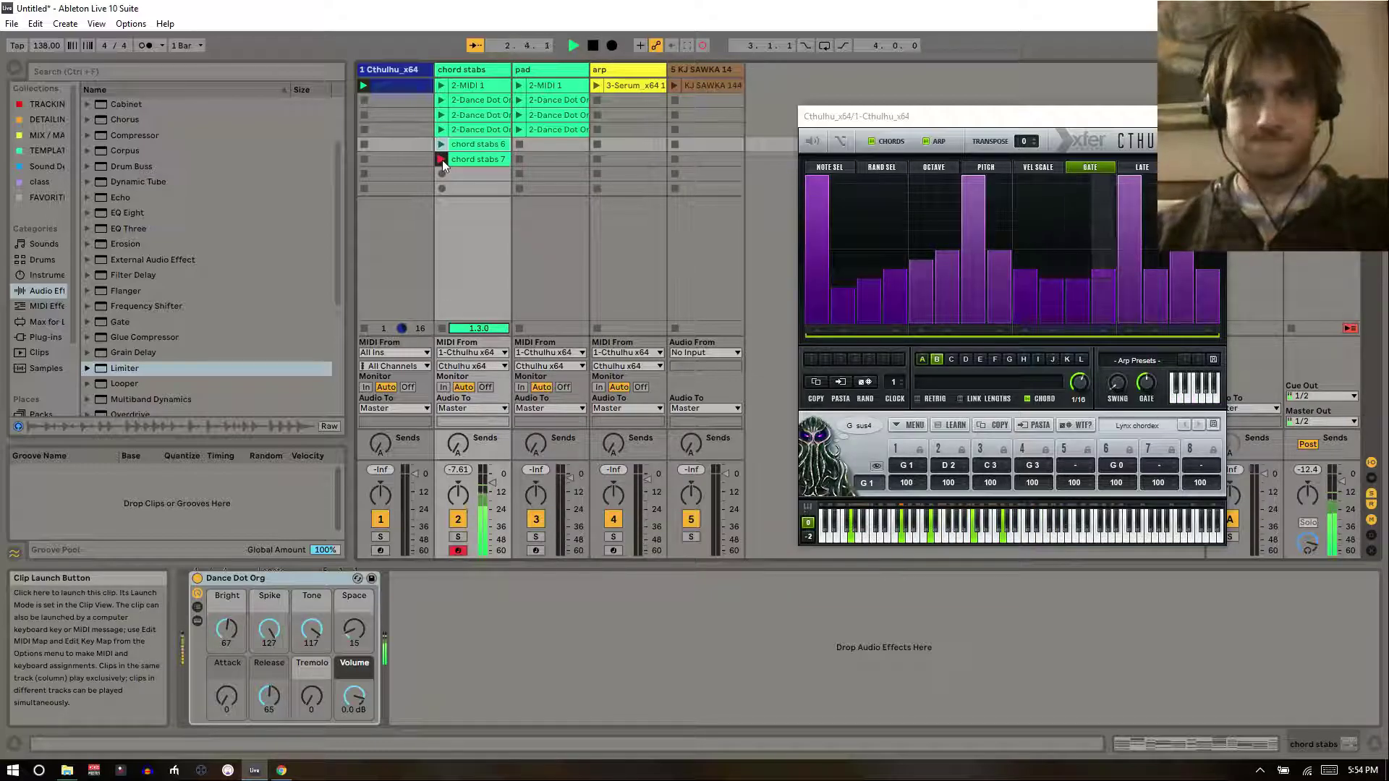
left_click(1030, 167)
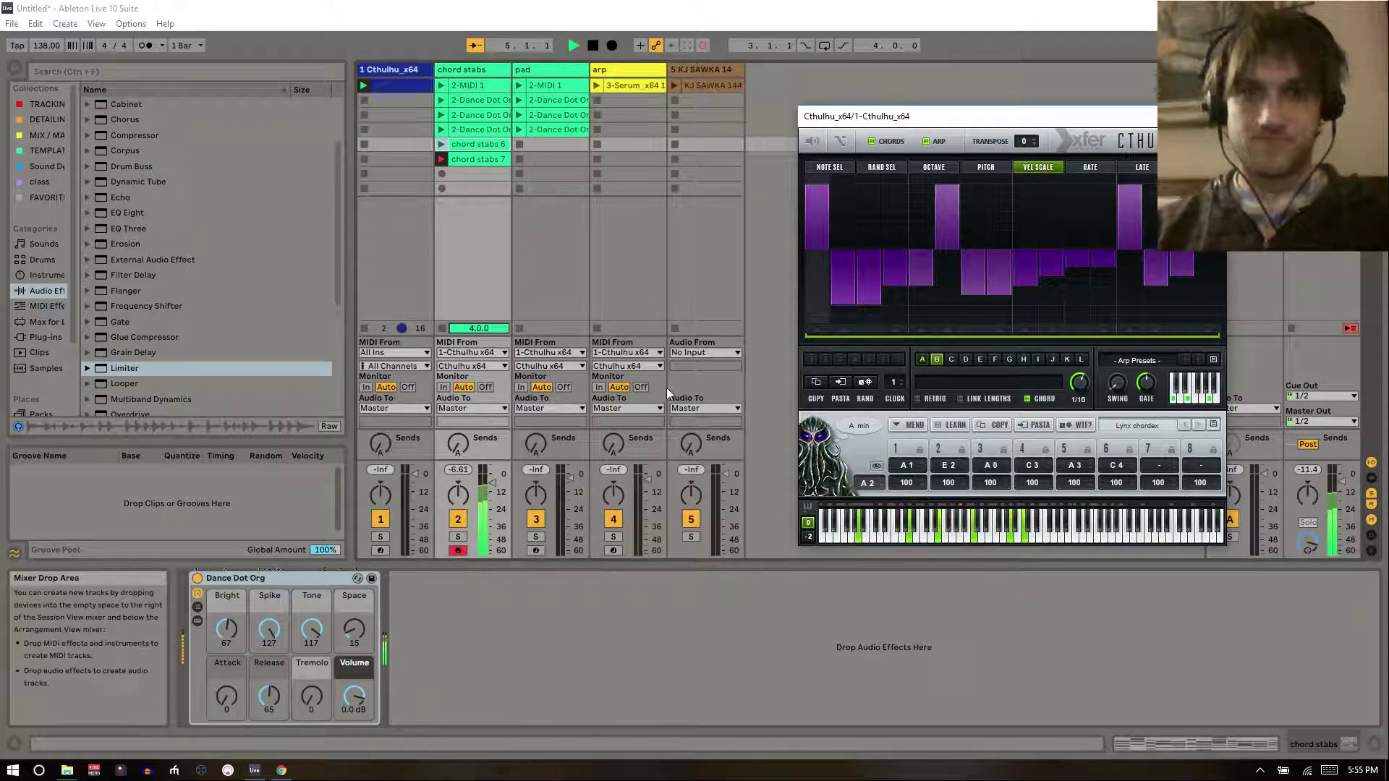
left_click_drag(1177, 298, 1209, 304)
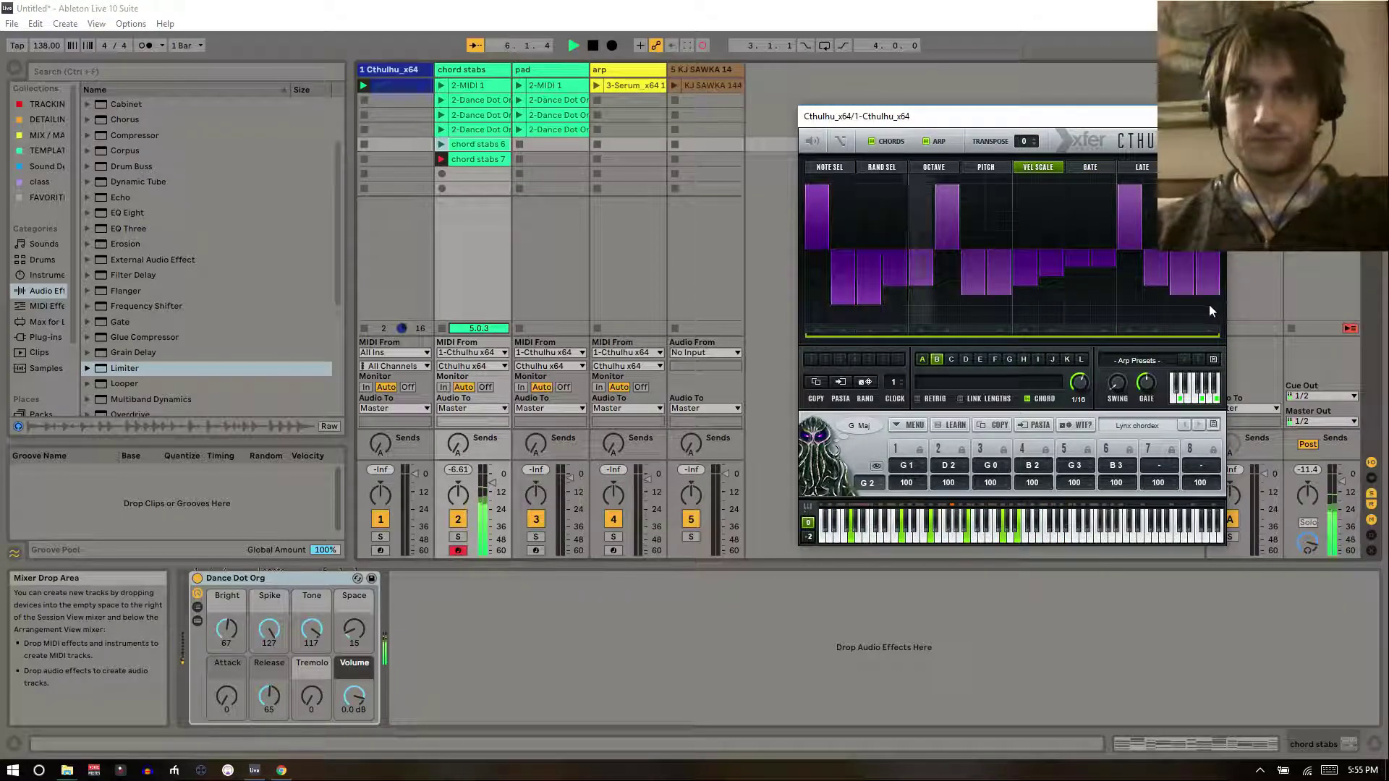
left_click_drag(968, 306, 1088, 289)
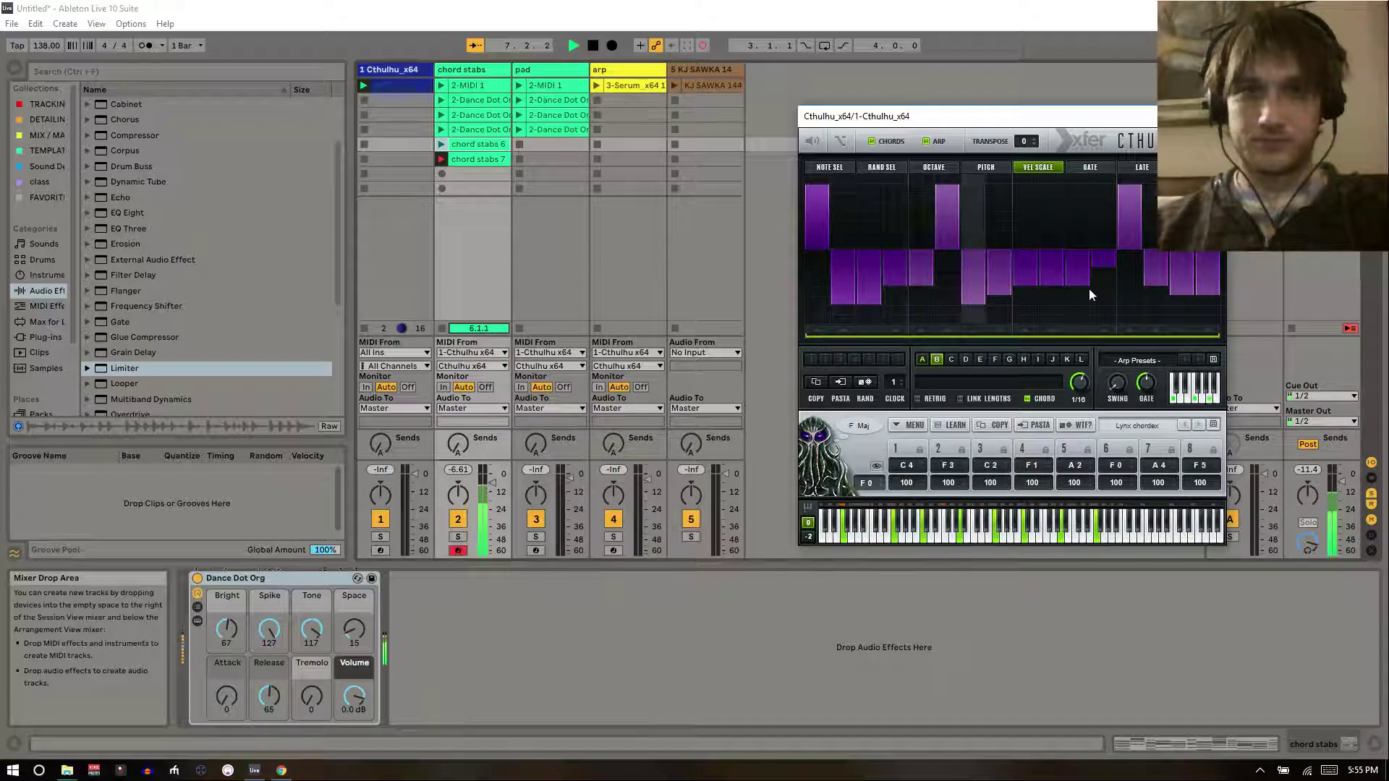
left_click(442, 328)
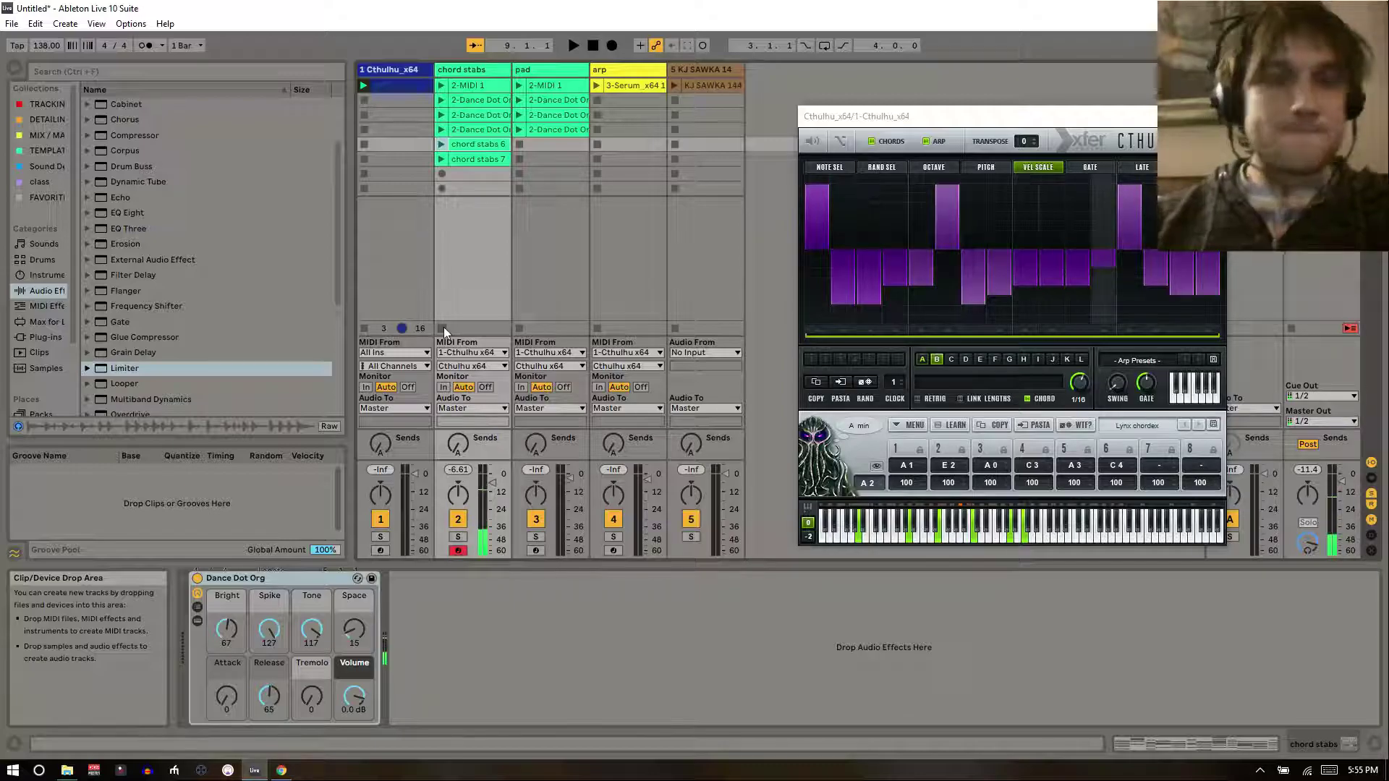
- Examine the recorded notes of the chord stabs 6 and chord stabs 7 clips, selecting the first chord's notes in chord stabs 7
left_click(489, 149)
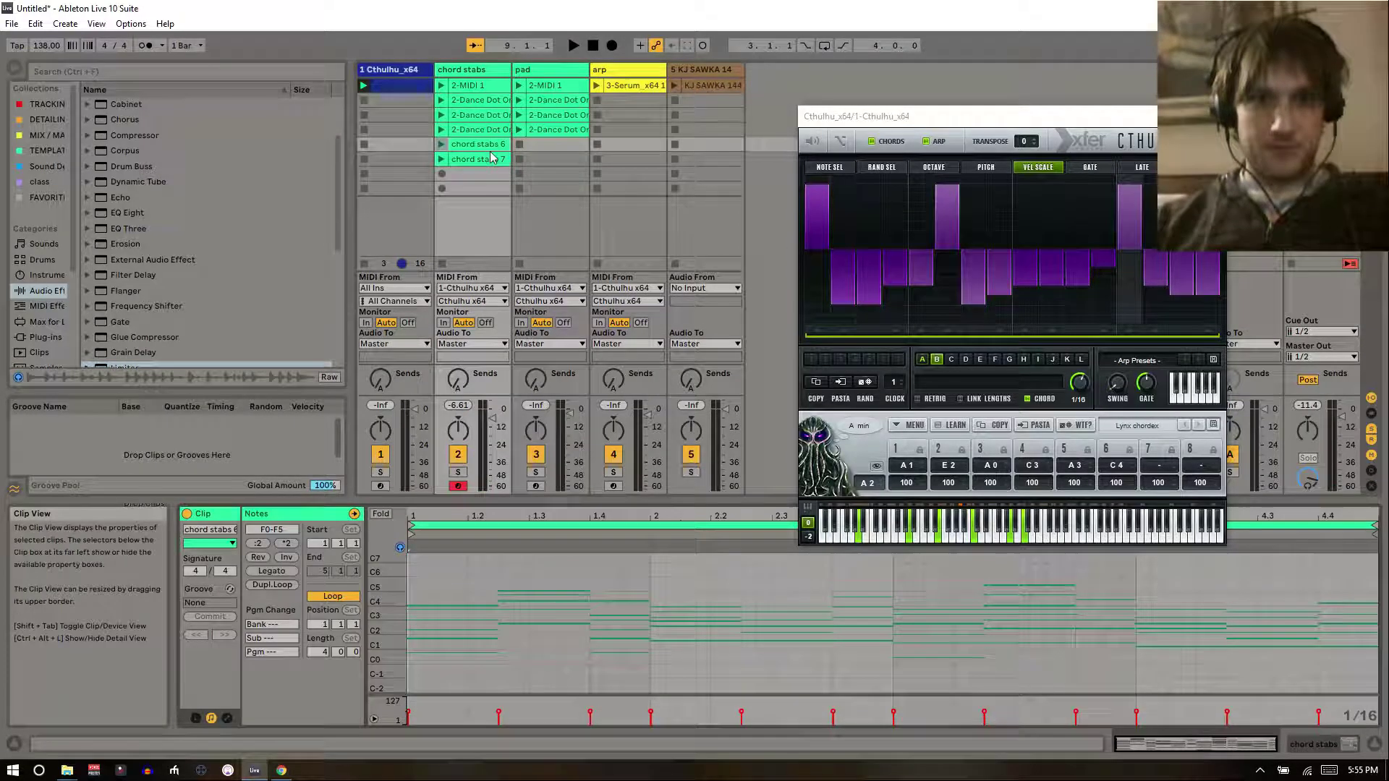
left_click(481, 159)
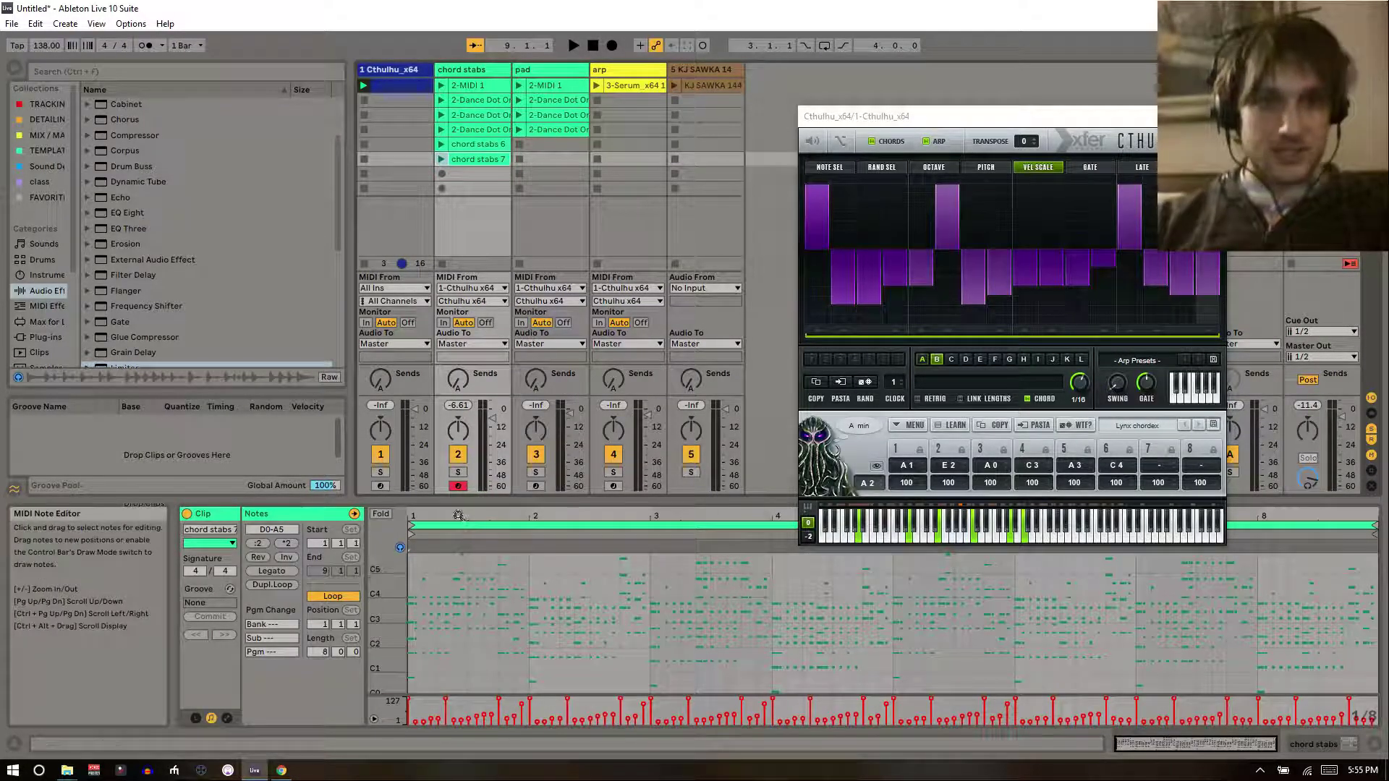
left_click_drag(458, 514, 458, 515)
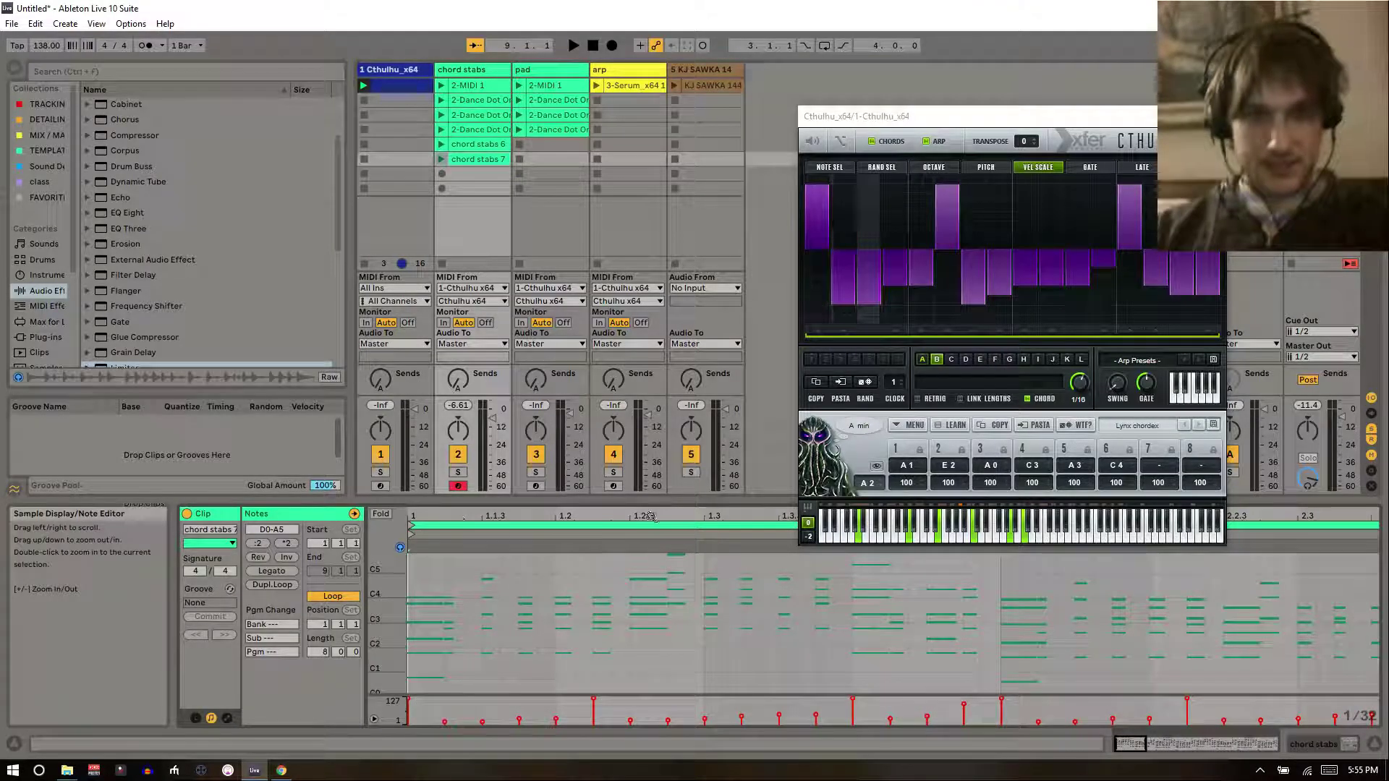
left_click_drag(437, 594, 428, 682)
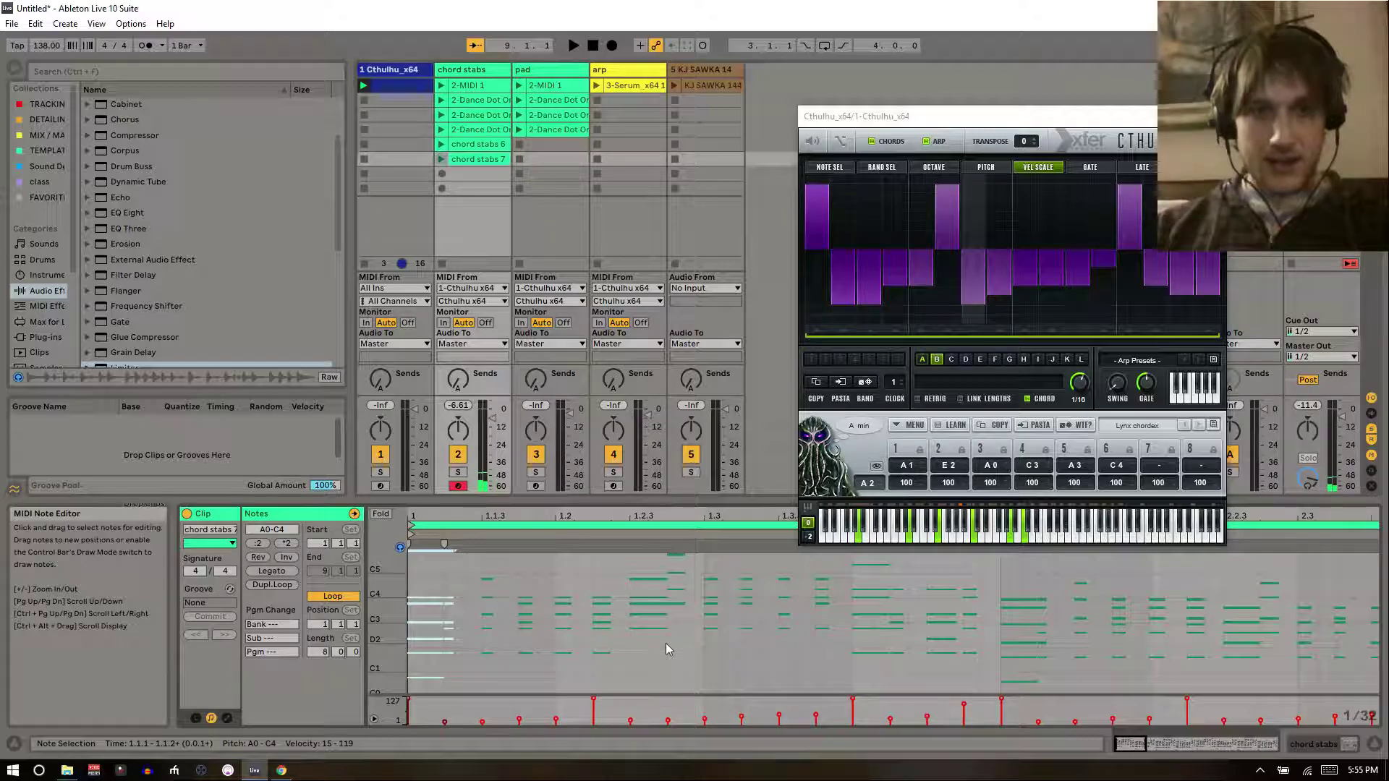
- Play the chord stabs 7 clip with its track disarmed, and stop the clip on the Cthulhu track
left_click(442, 159)
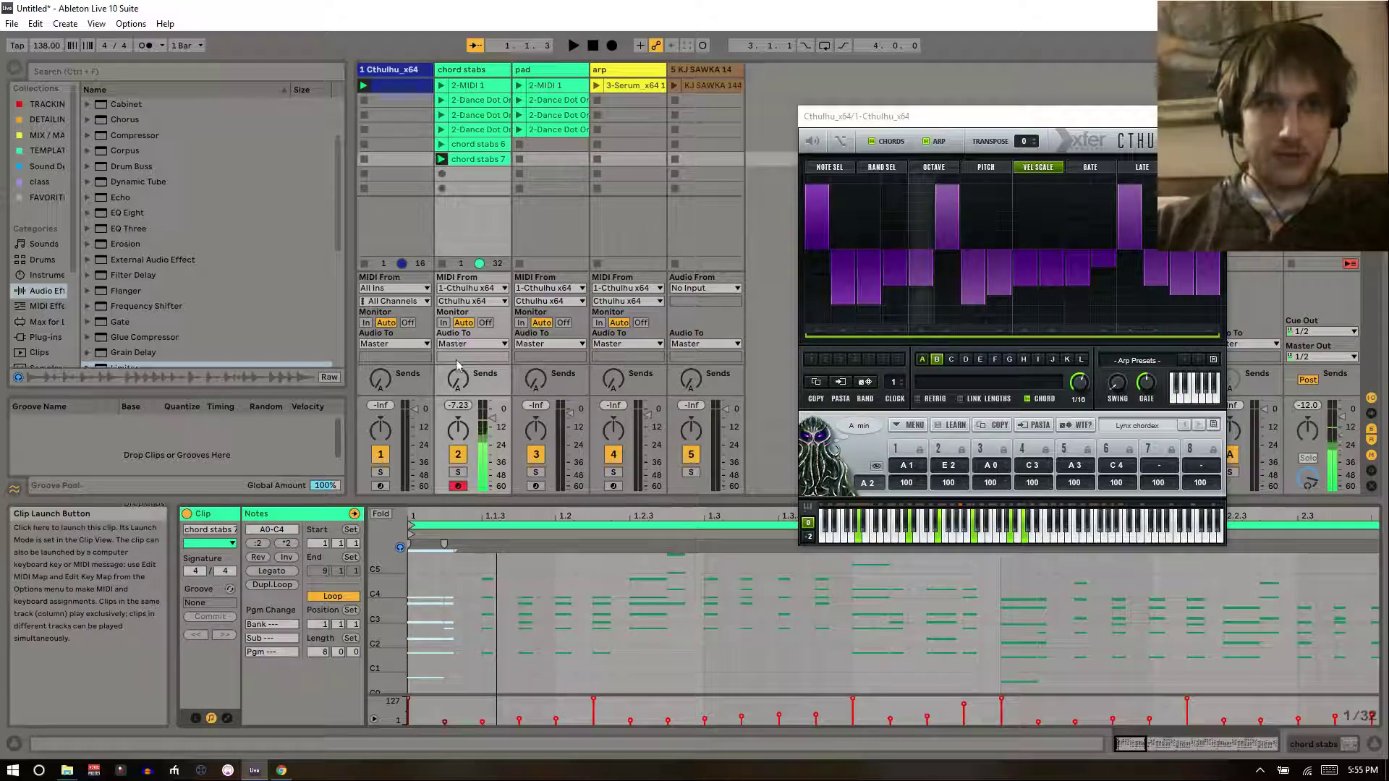
left_click(457, 486)
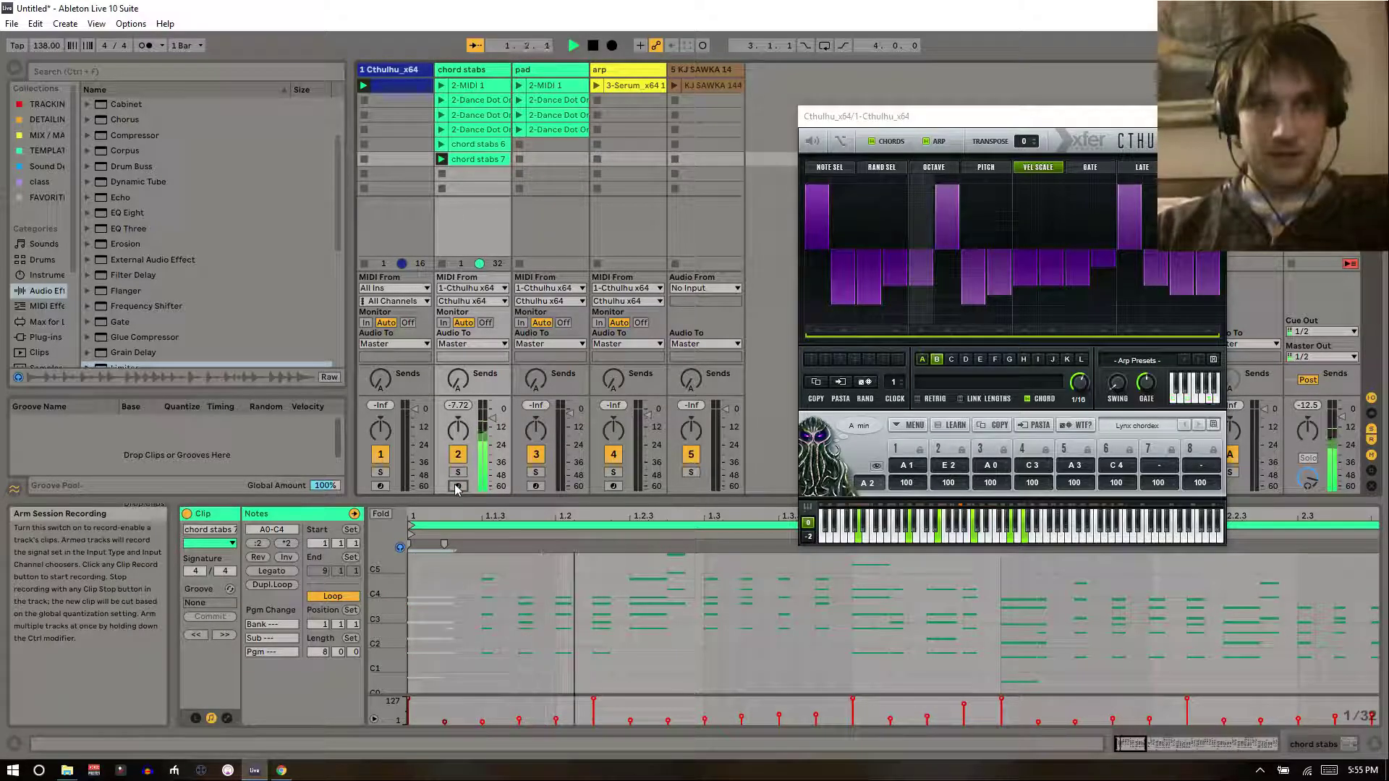
left_click(366, 265)
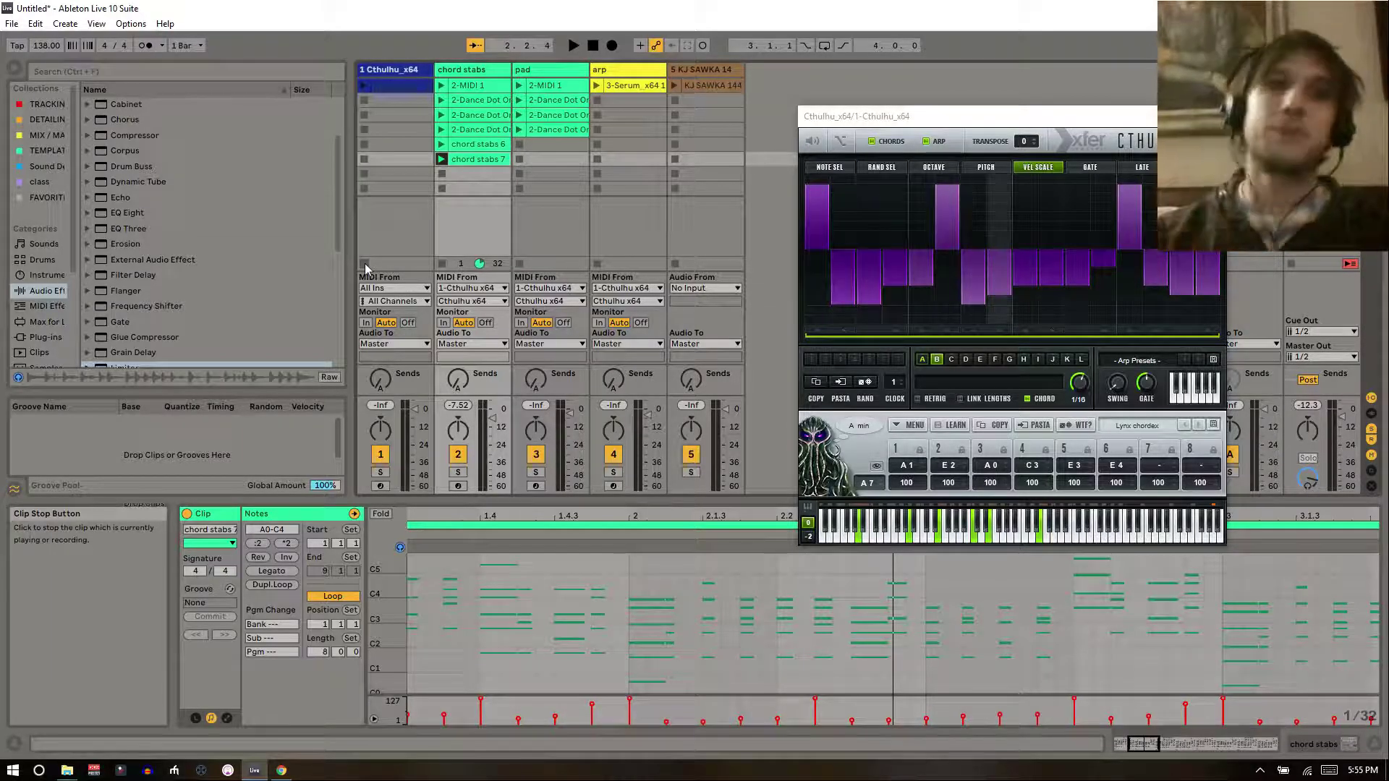
- Set arp pattern C to a 1/8 rate and its note selection to 1, 3, 4, 3, 1, 4, 3, 5, 3, 5, 6, 4, 4, 3, 5, 6
left_click(951, 360)
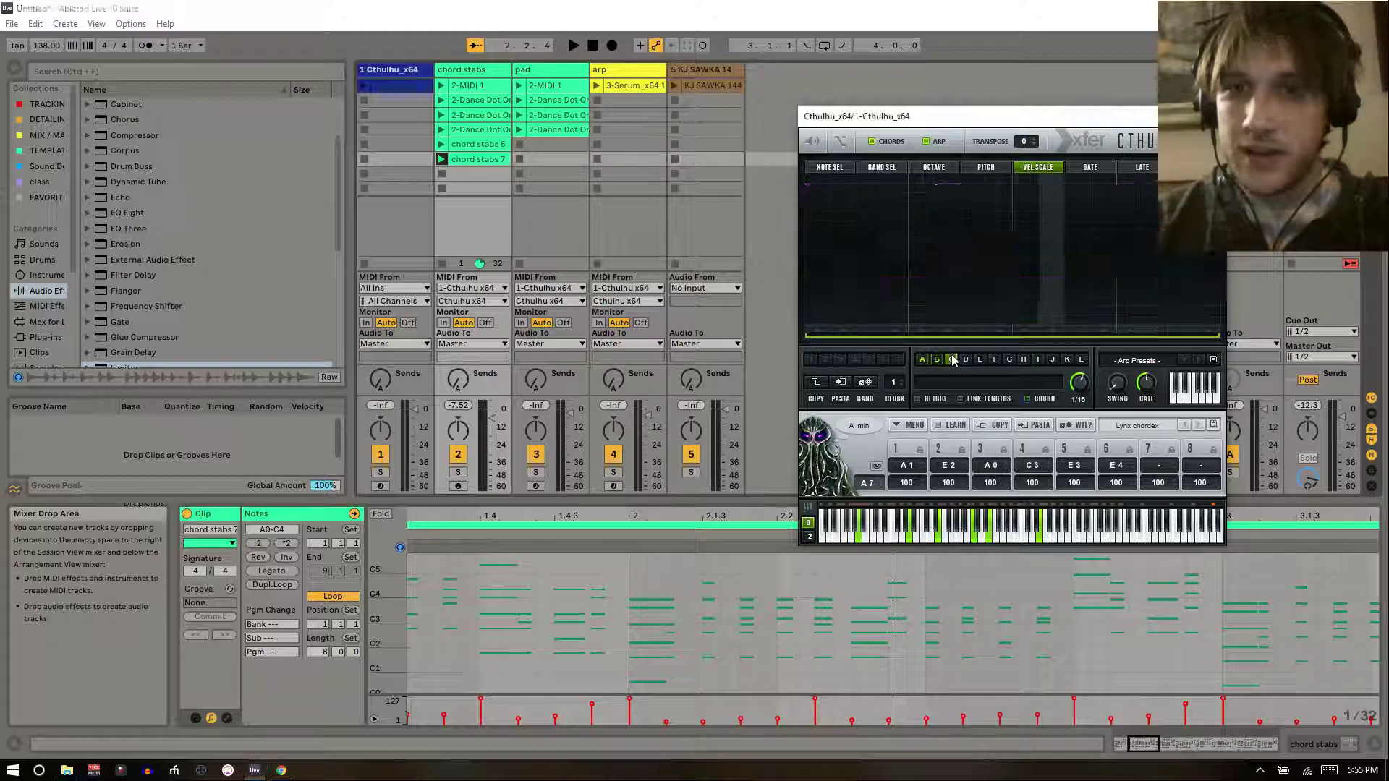
left_click_drag(1080, 389, 1080, 395)
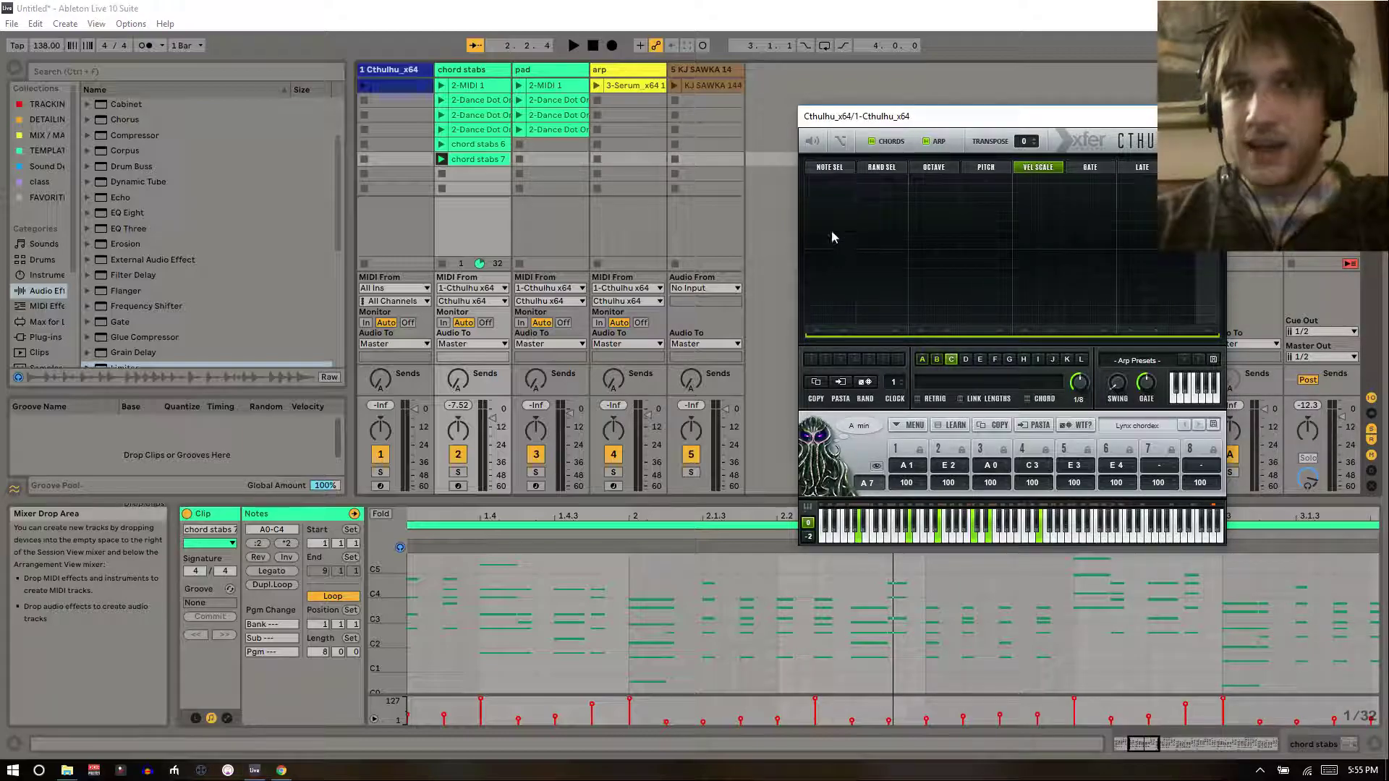
left_click(822, 173)
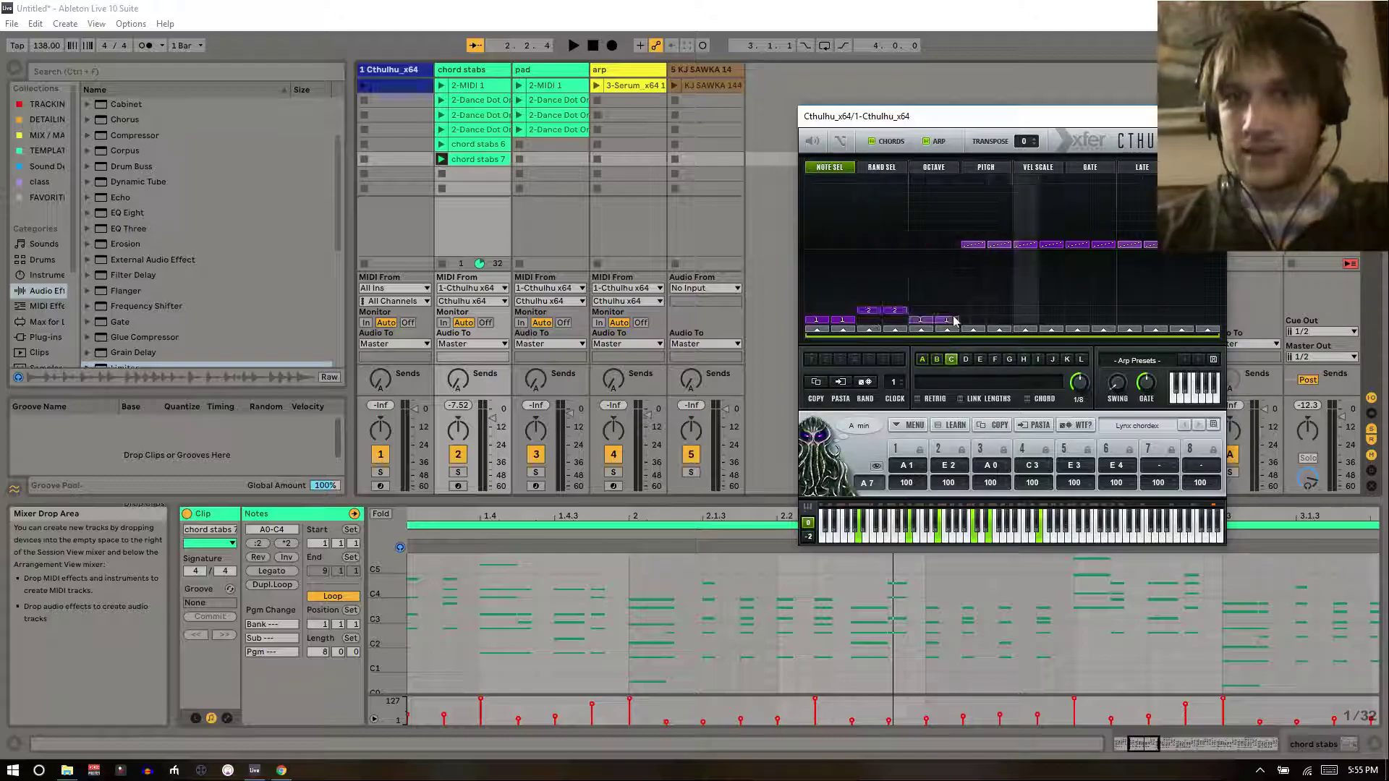
mouse_move(1079, 281)
left_mouse_down()
mouse_move(967, 294)
mouse_move(1116, 294)
mouse_move(1005, 286)
left_mouse_up()
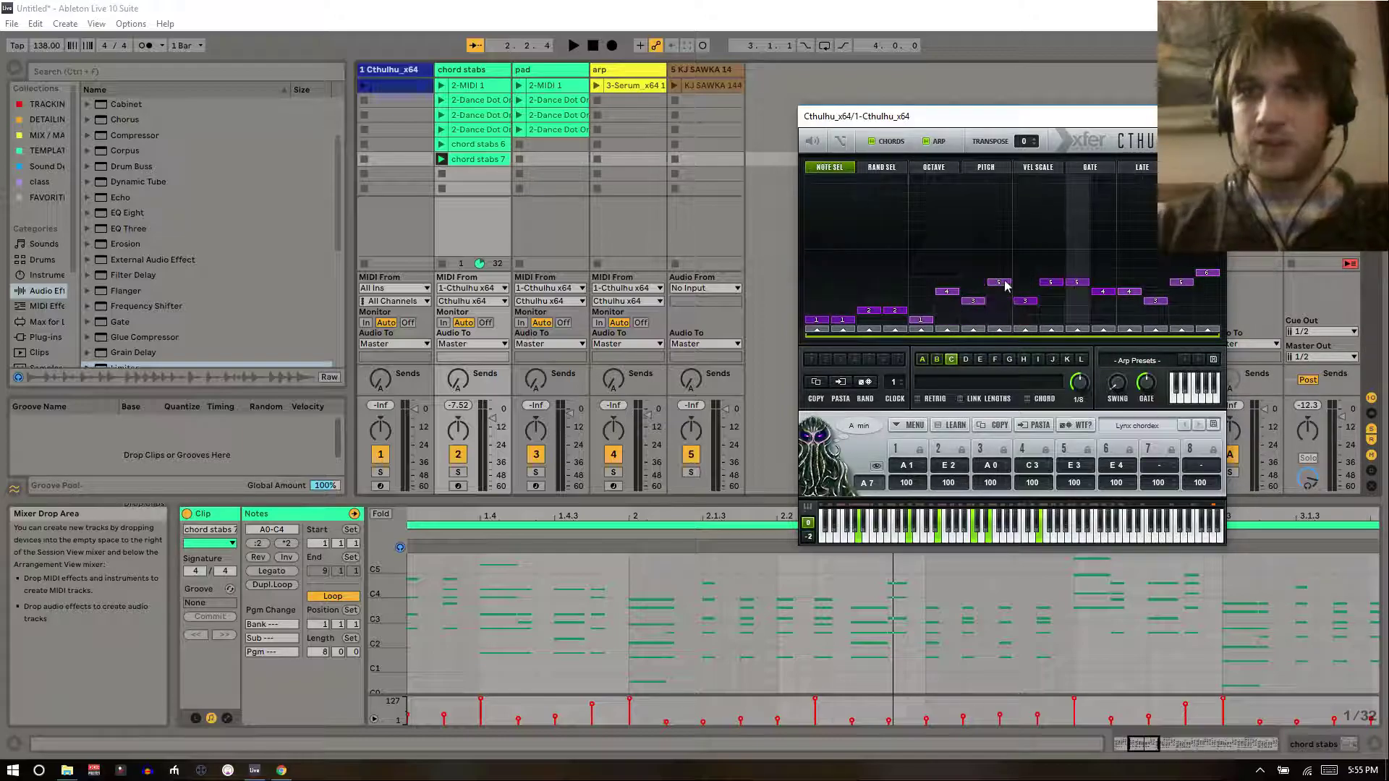
left_click(842, 300)
left_click(901, 299)
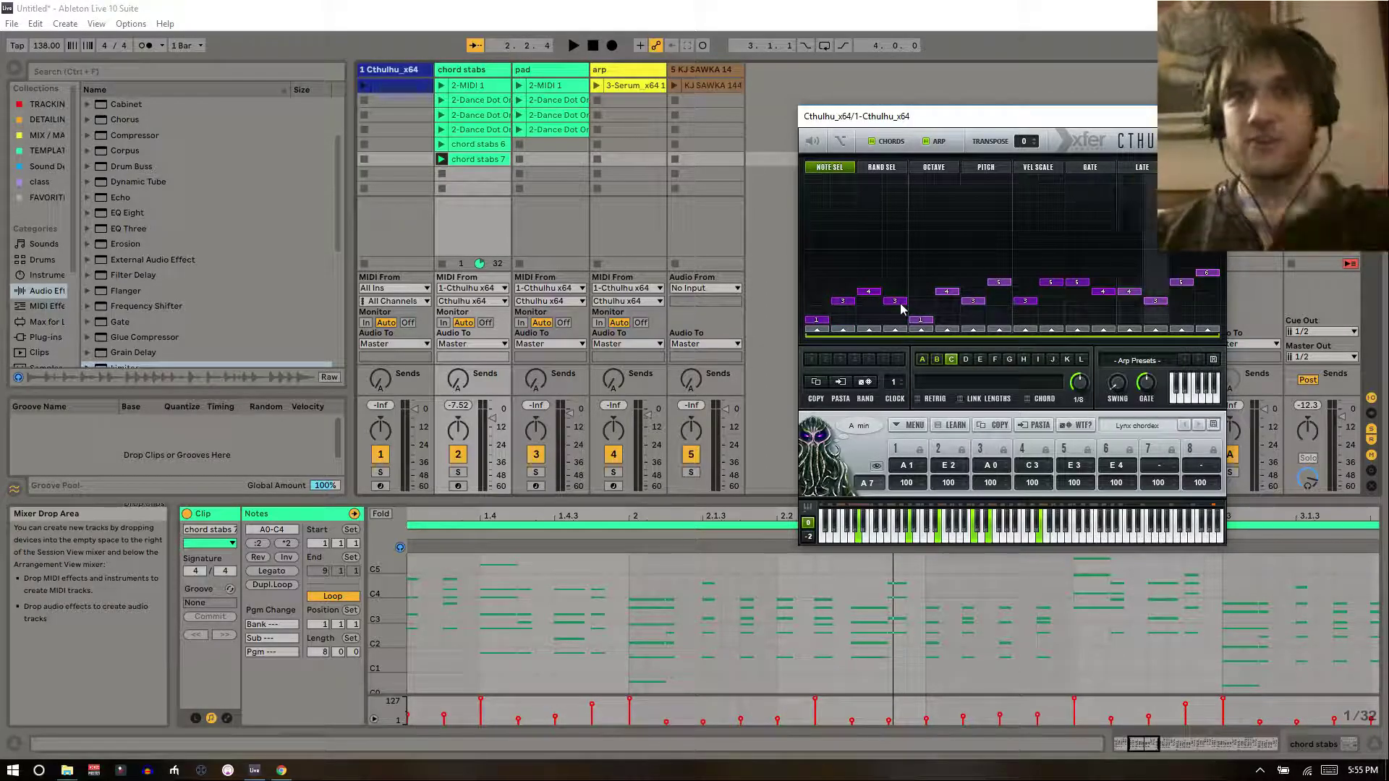
left_click(1085, 273)
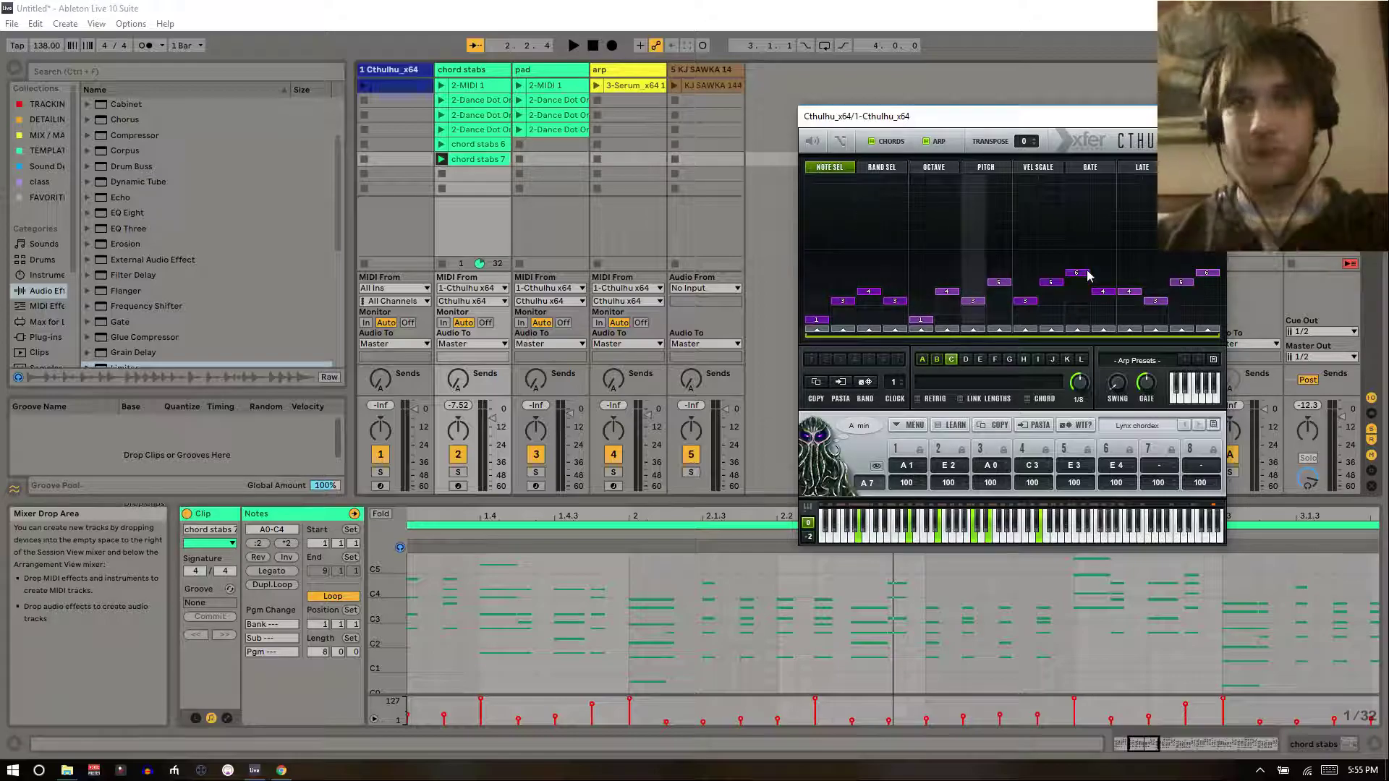
- Raise the velocity scale of steps 1, 4 and 7 equally in pattern C, leaving the other steps neutral
left_click(1042, 168)
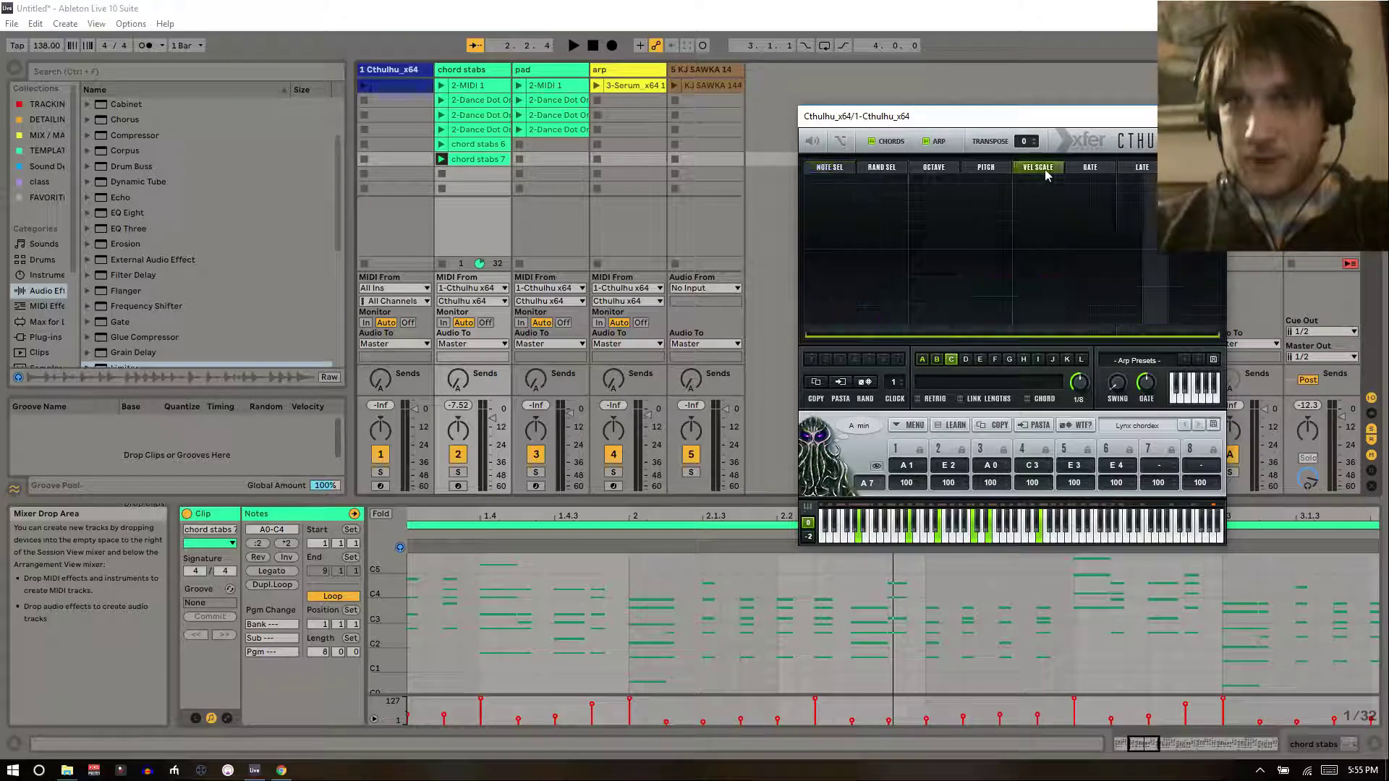
left_click(915, 204)
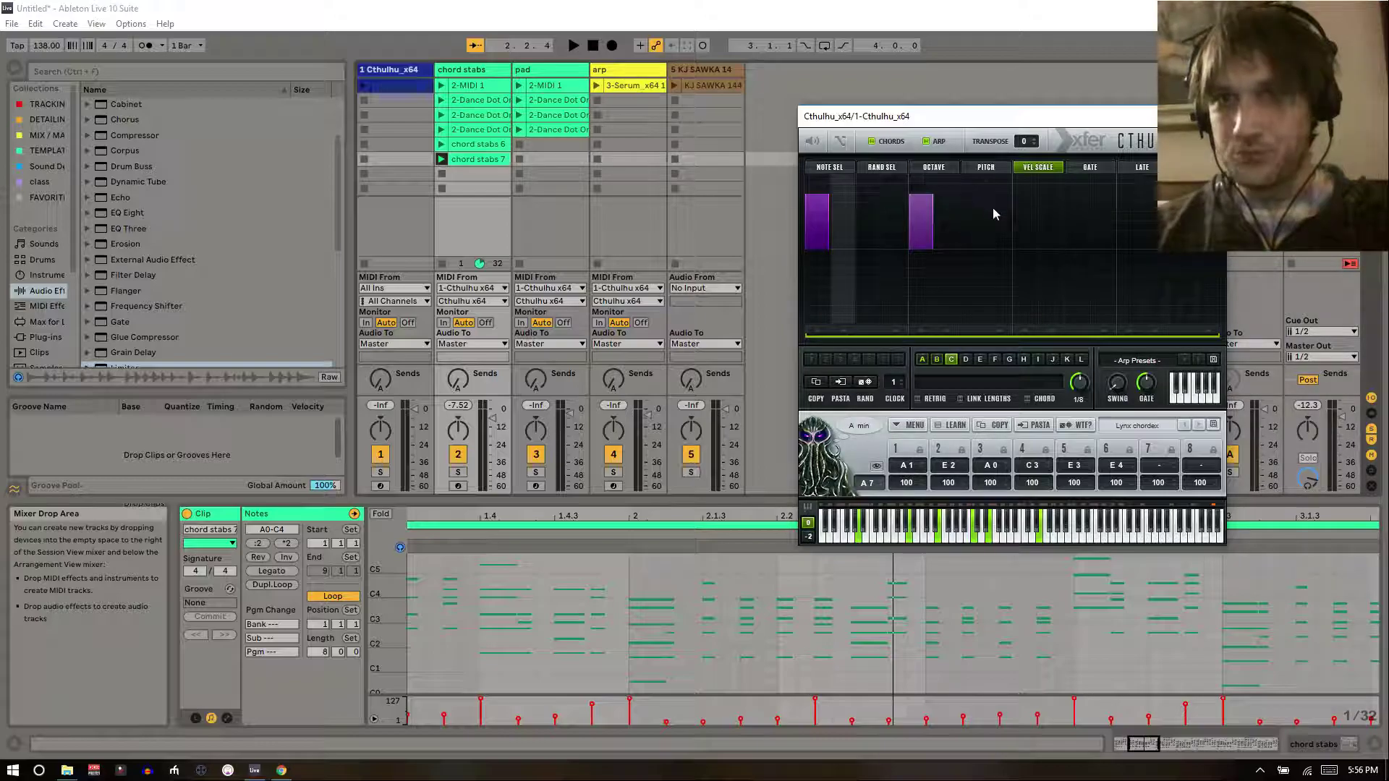
left_click(896, 213)
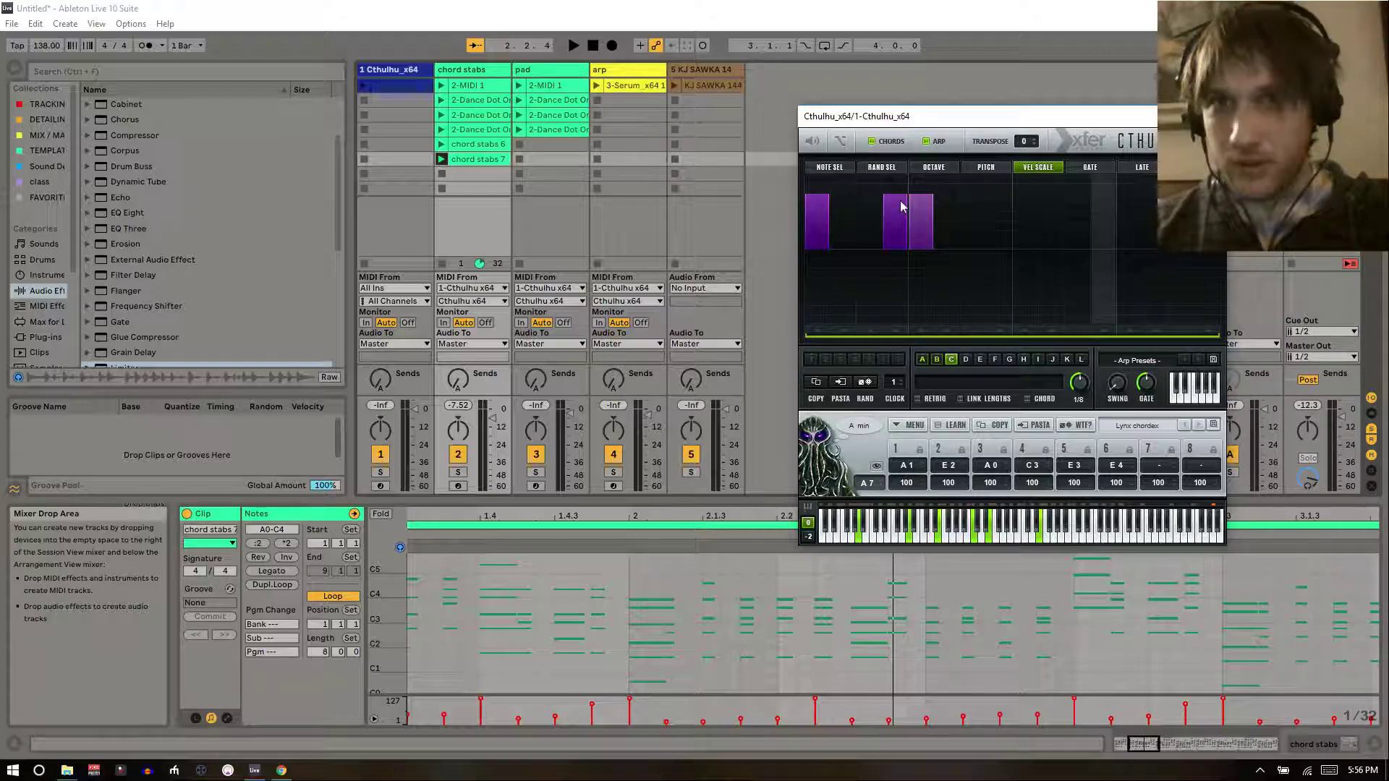
left_click(919, 245)
left_click(969, 198)
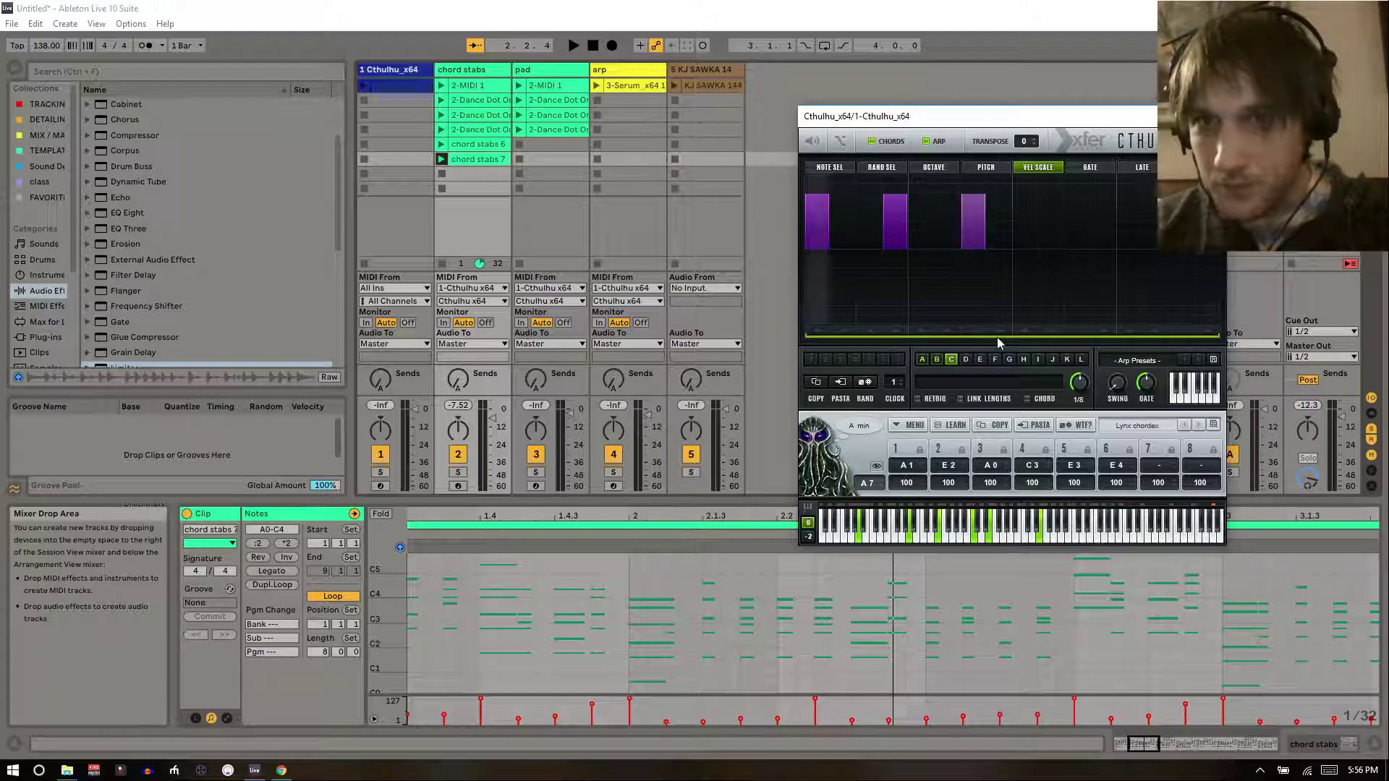
- Limit the velocity scale loop of pattern C to its first eight steps, and compare it with pattern D
left_click_drag(812, 337, 982, 340)
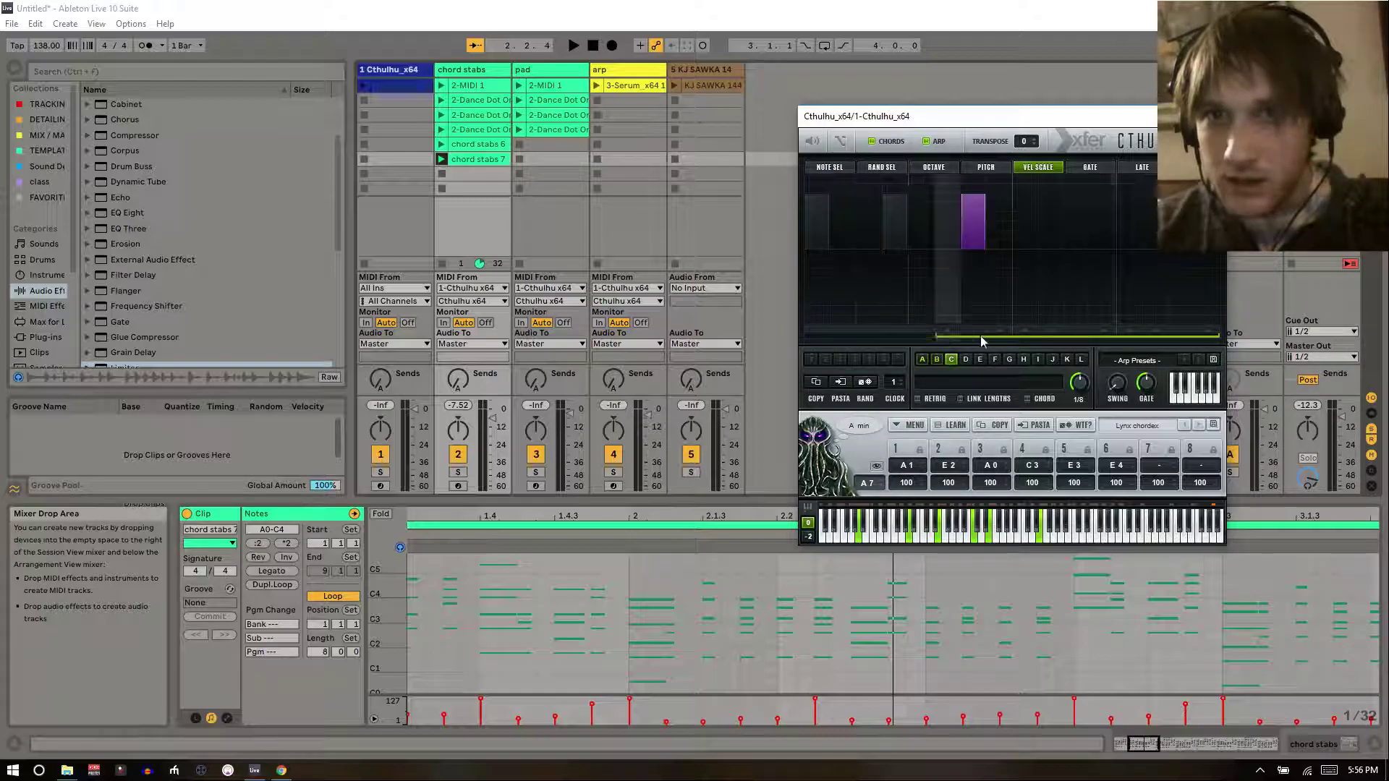
left_click_drag(1202, 345, 968, 370)
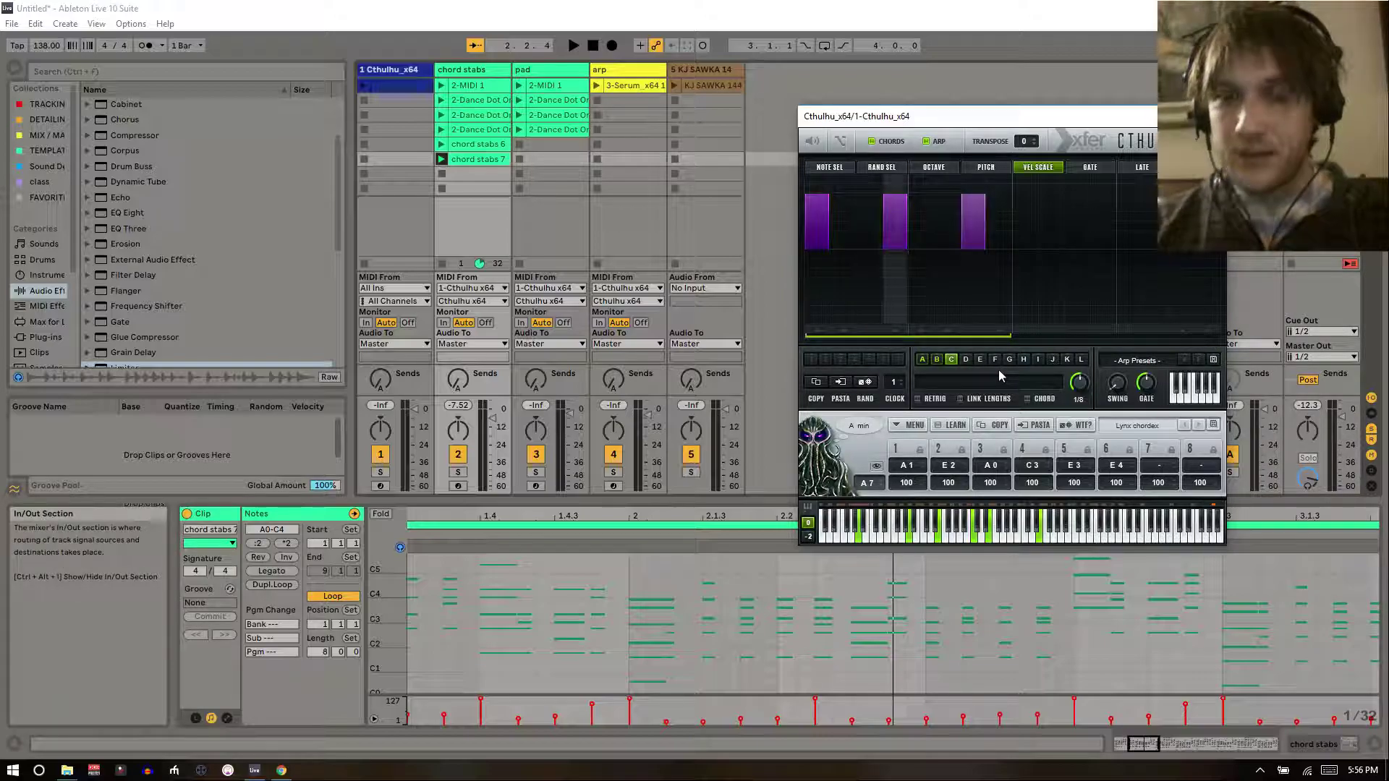
left_click(966, 359)
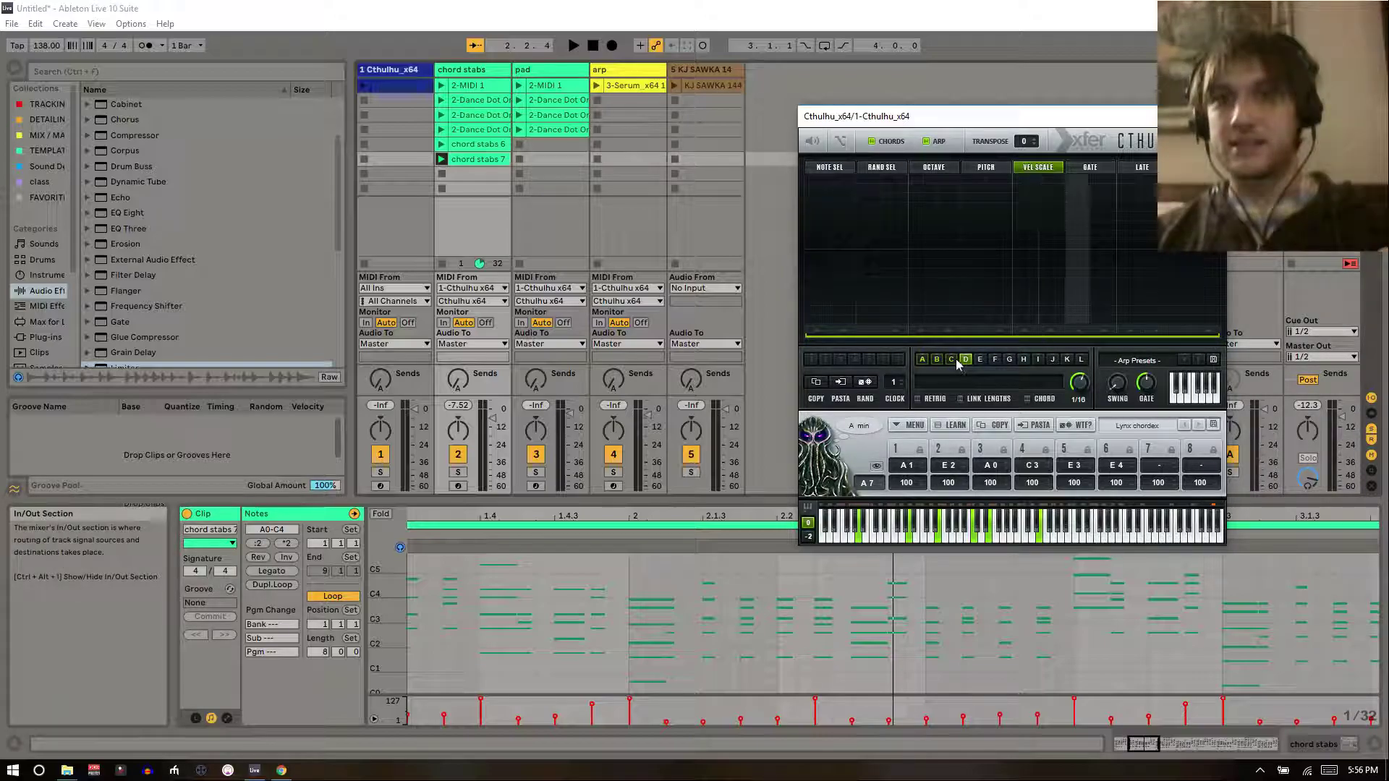
left_click(951, 359)
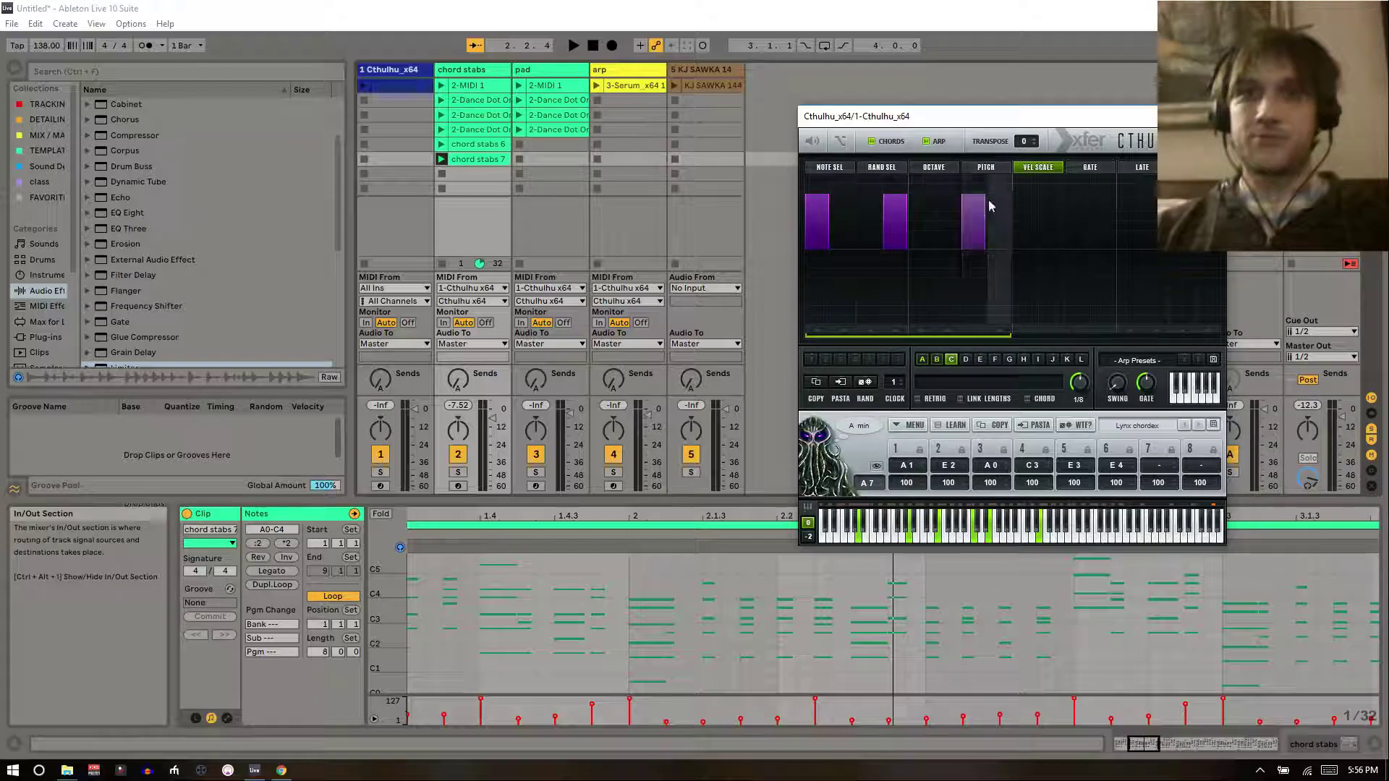
- Shorten the gate of every pattern C step except 1, 4, 7, 9 and 12, and play it on the armed chord stabs track
left_click(1090, 168)
left_click(843, 223)
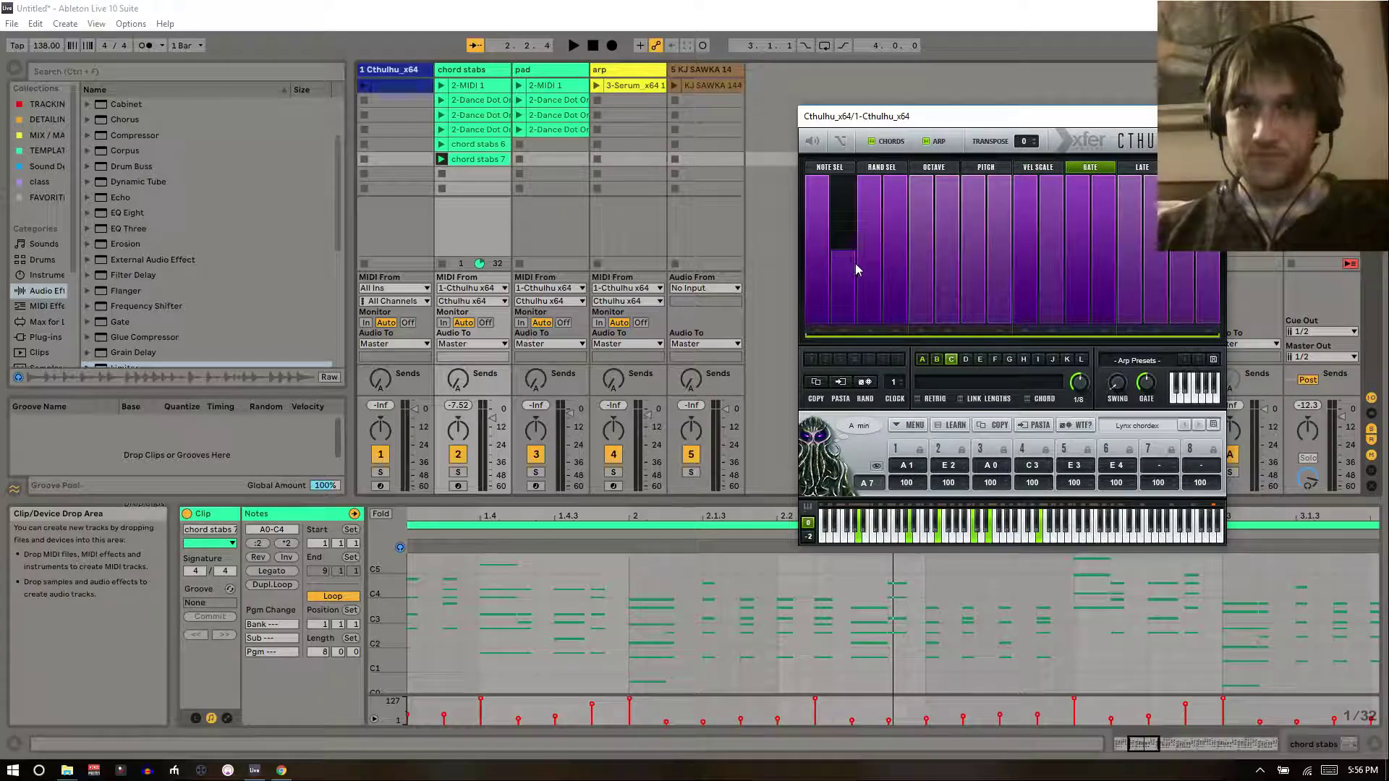
mouse_move(922, 258)
left_mouse_down()
mouse_move(921, 273)
mouse_move(950, 270)
left_mouse_up()
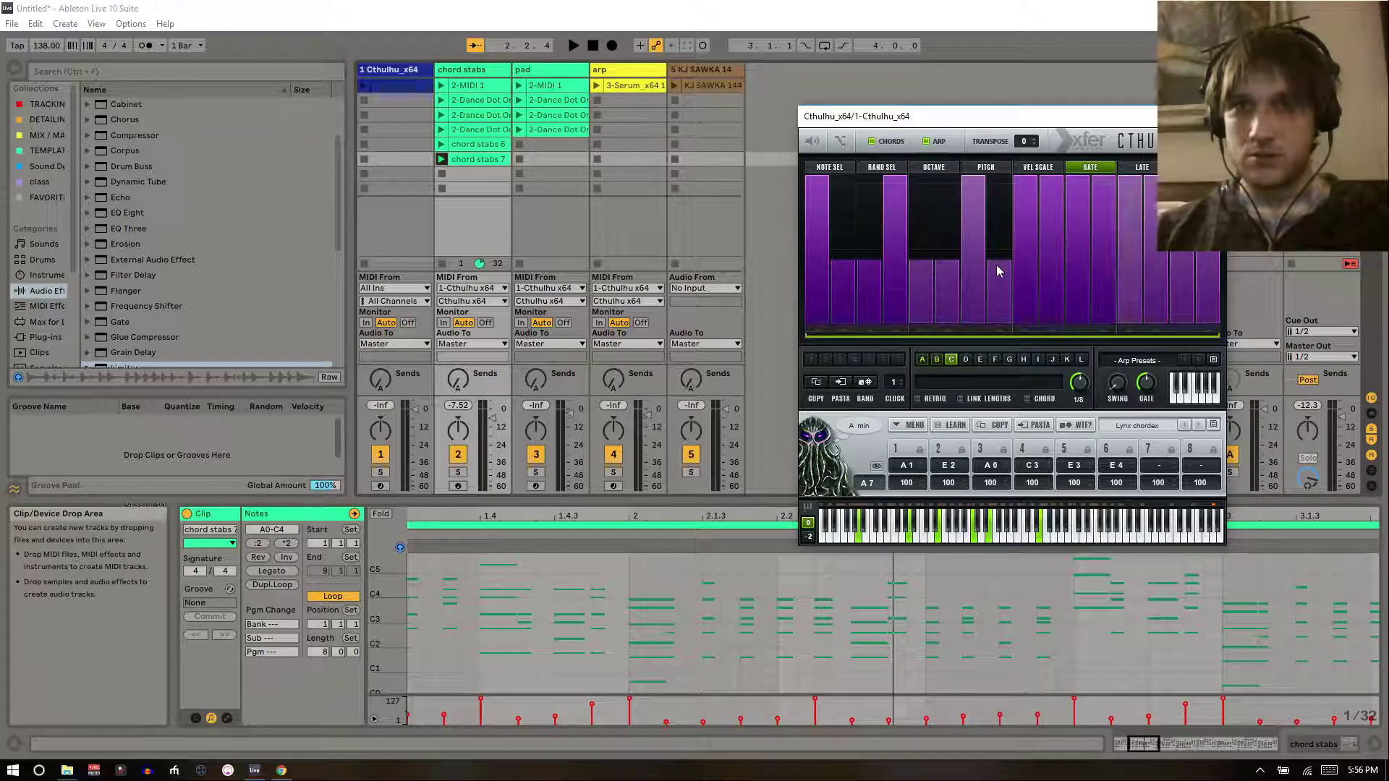
left_click(1051, 269)
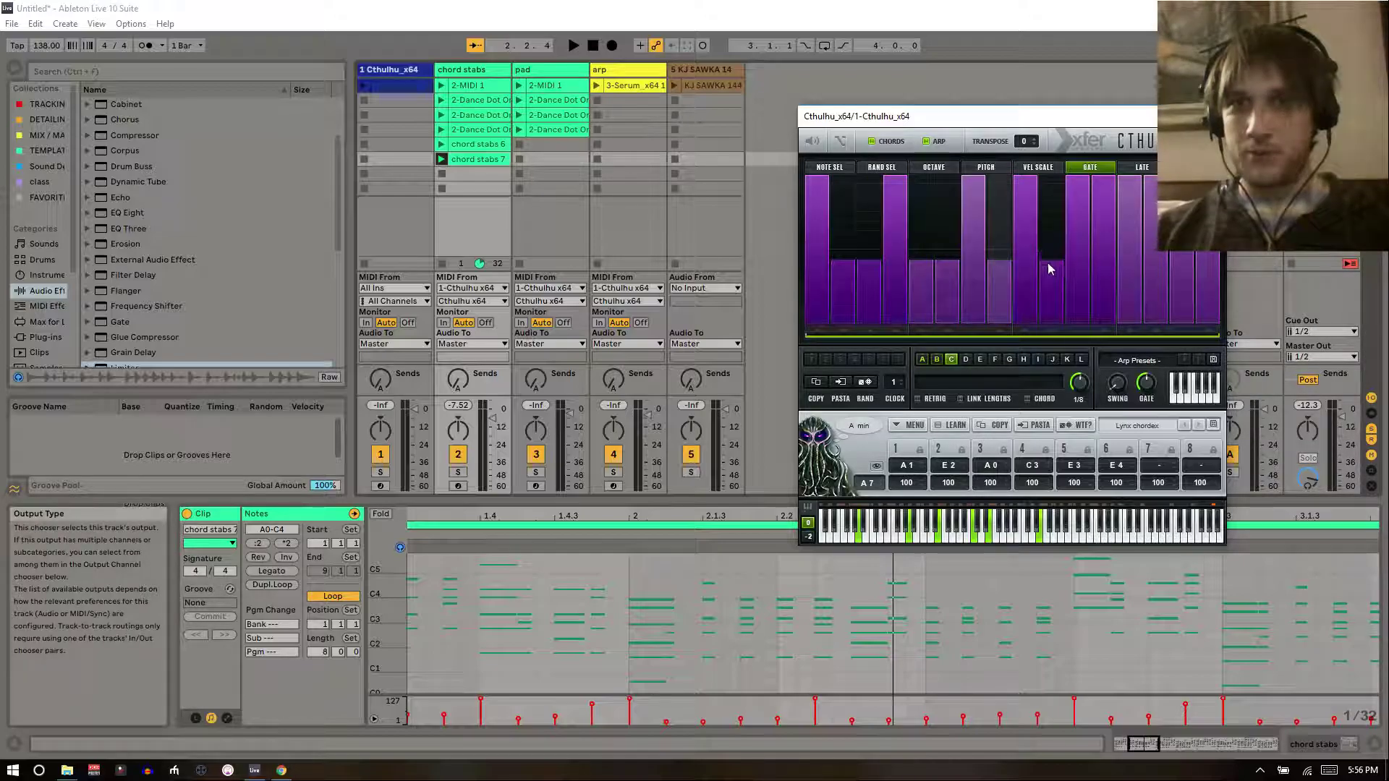
left_click(1125, 266)
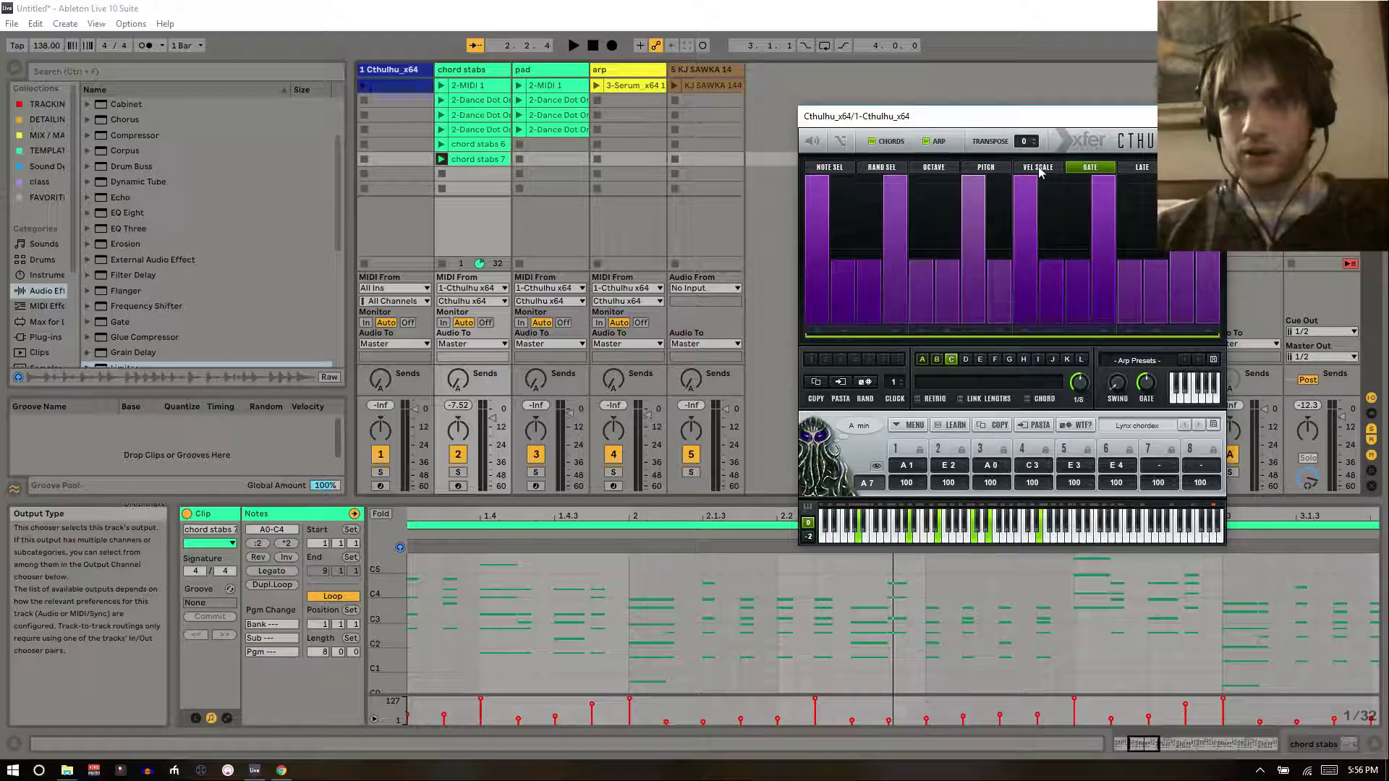
left_click(458, 486)
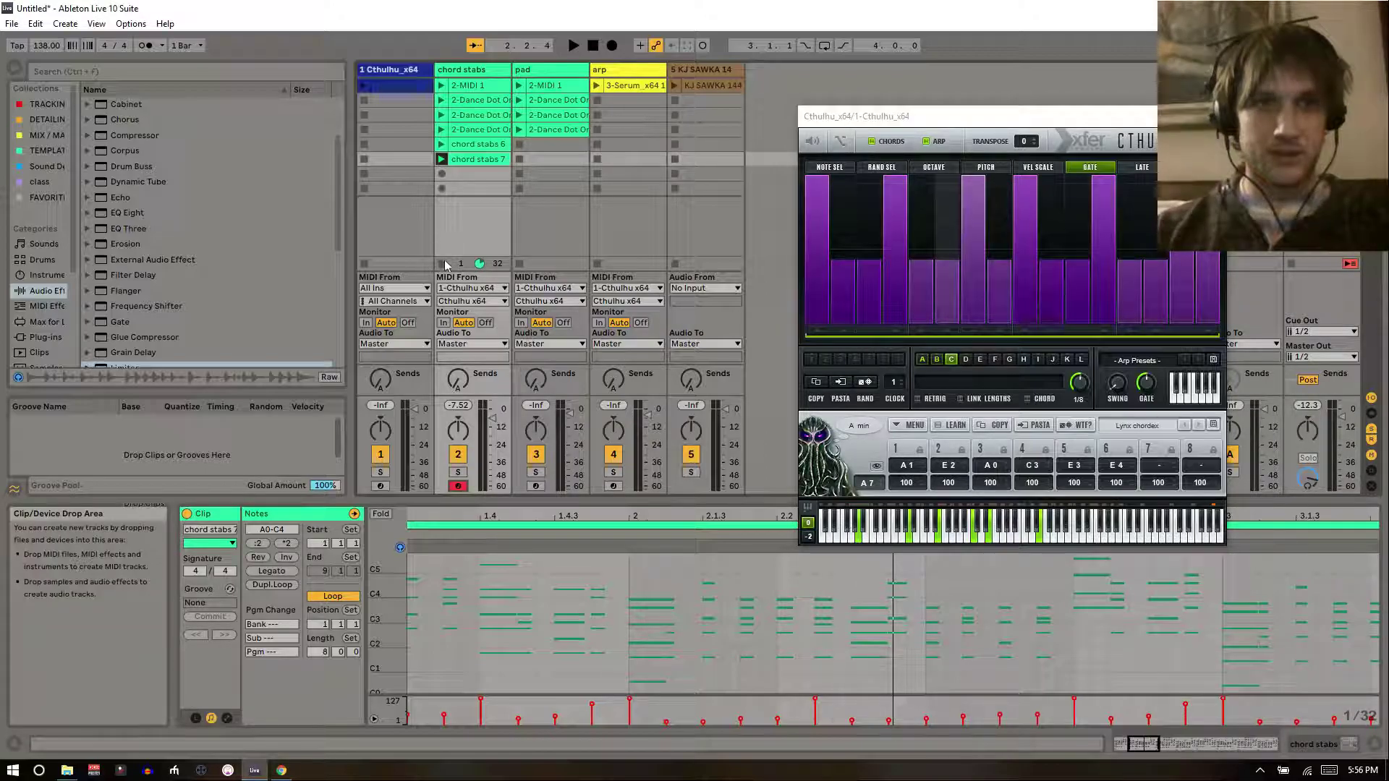
left_click(364, 86)
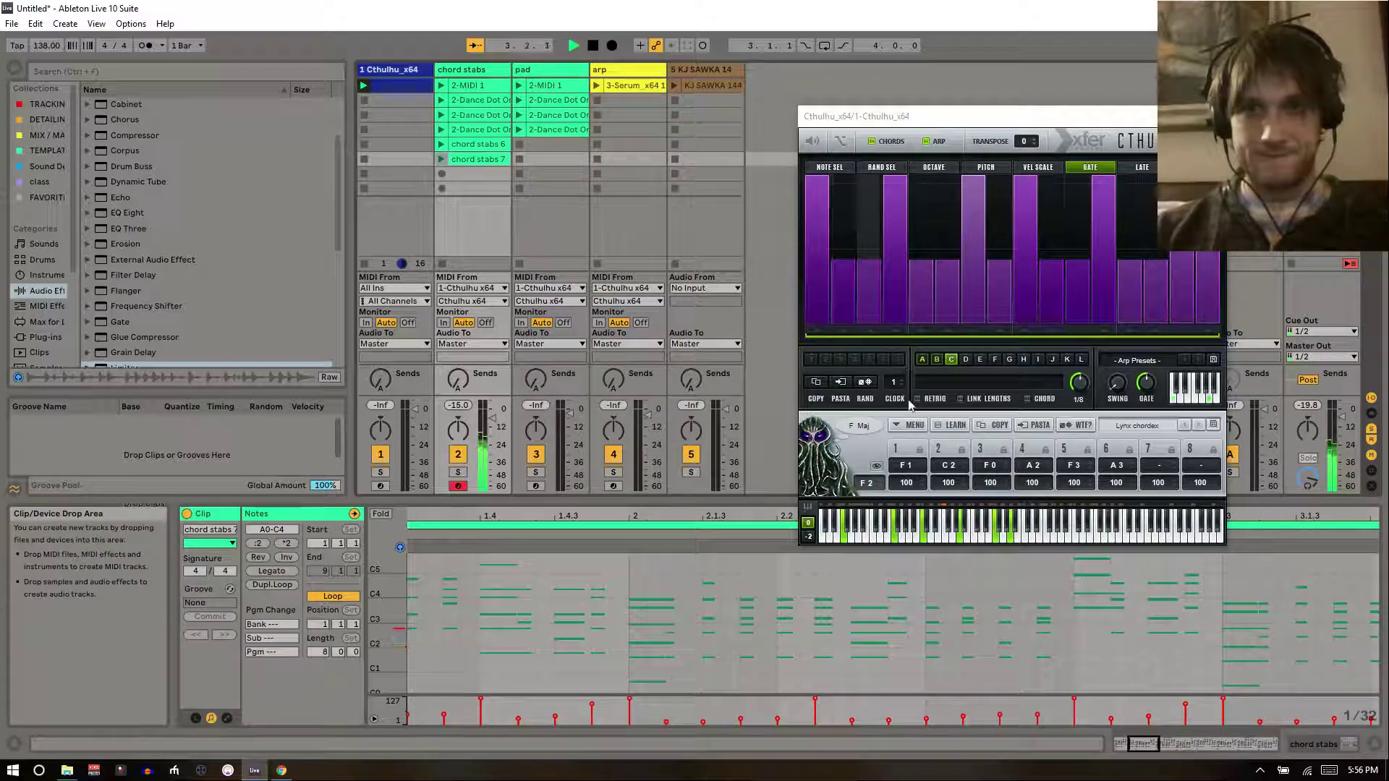
- Record pattern C into the chord stabs slot two below chord stabs 7, setting the note selection of step 16 to 3 during recording
left_click(815, 167)
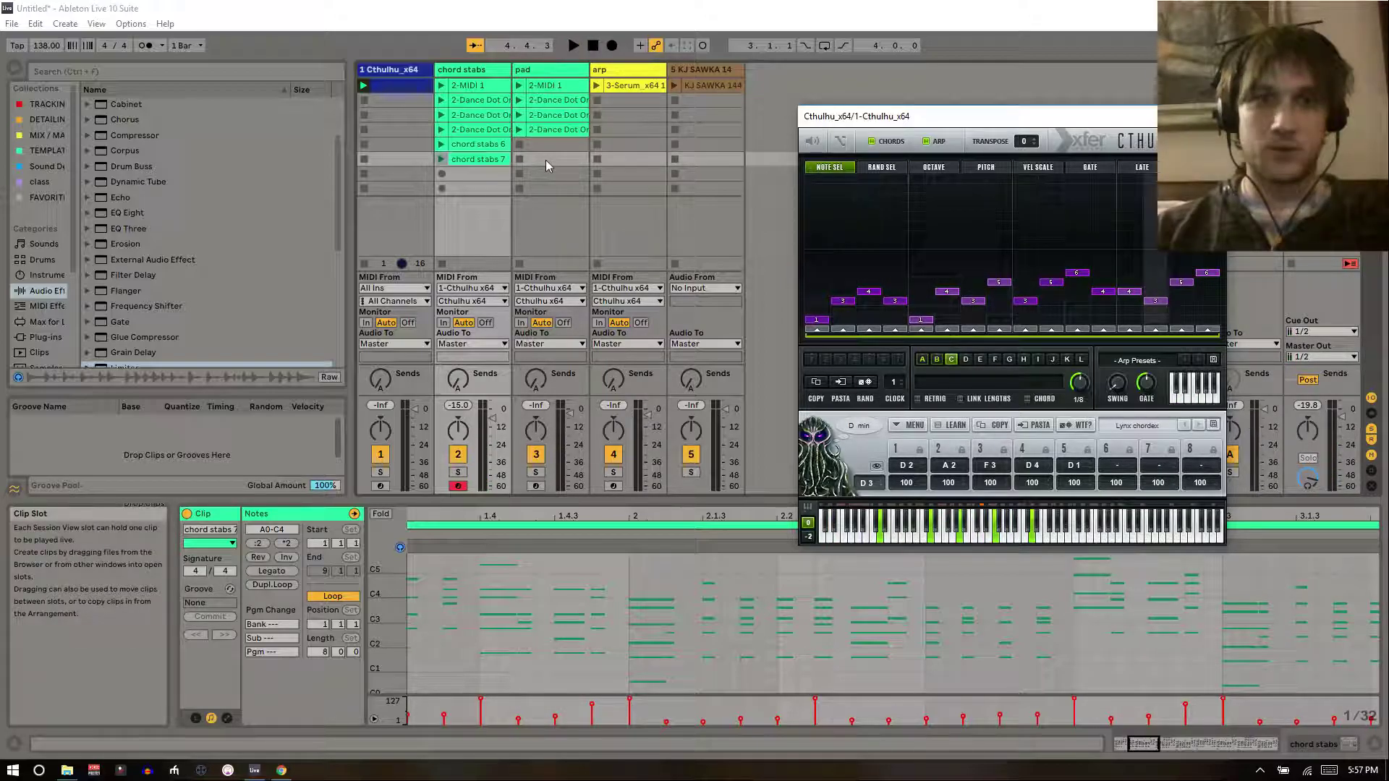
left_click(442, 188)
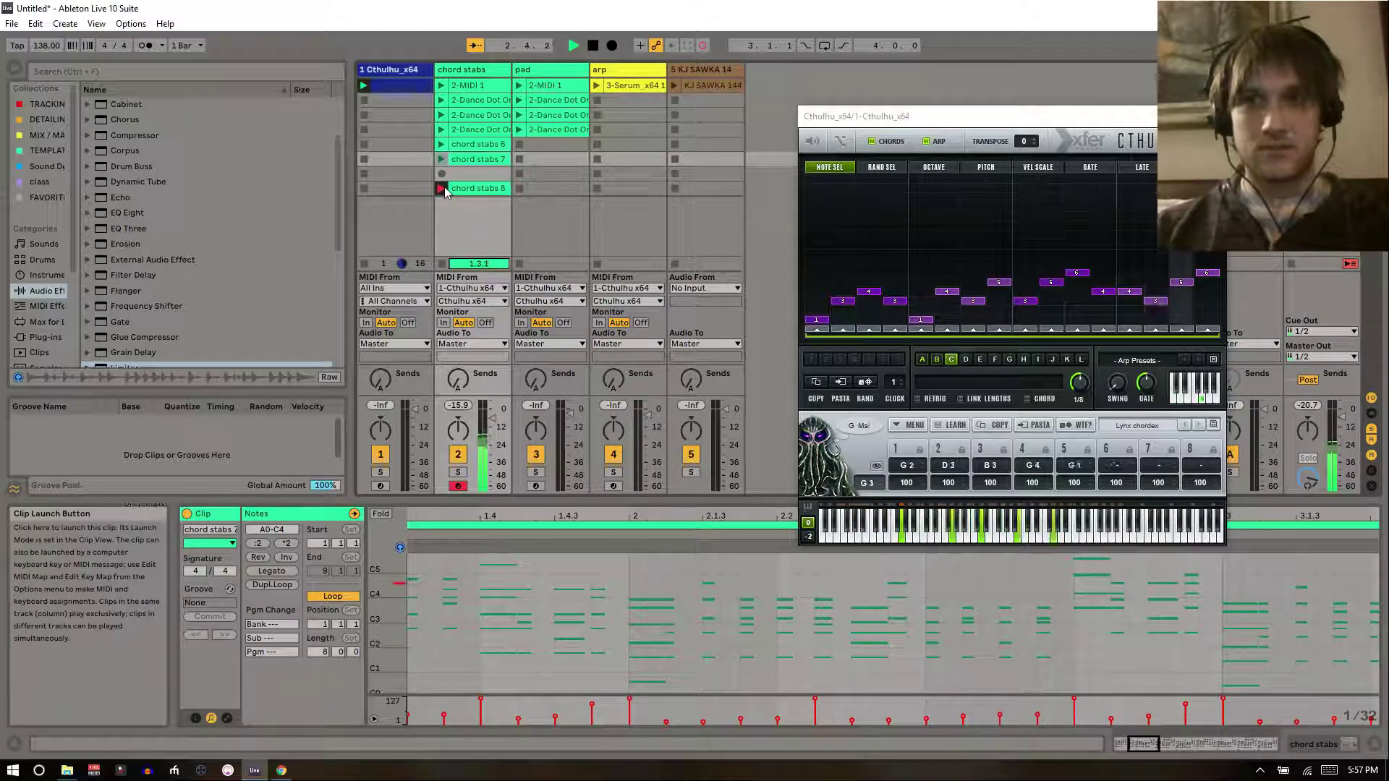
left_click(1205, 302)
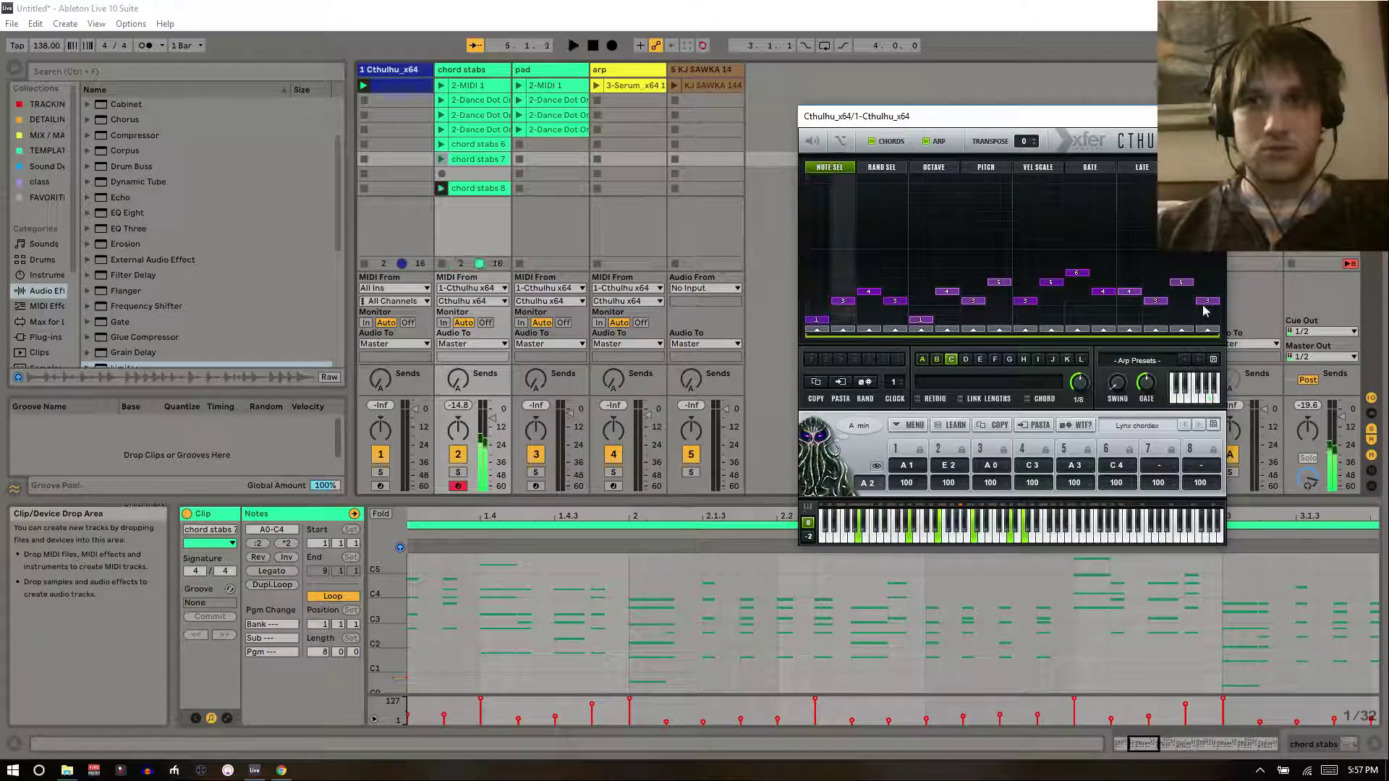
- Set the note selection of step 16 in pattern C to 6 and open the chord stabs 8 clip
left_click(1206, 275)
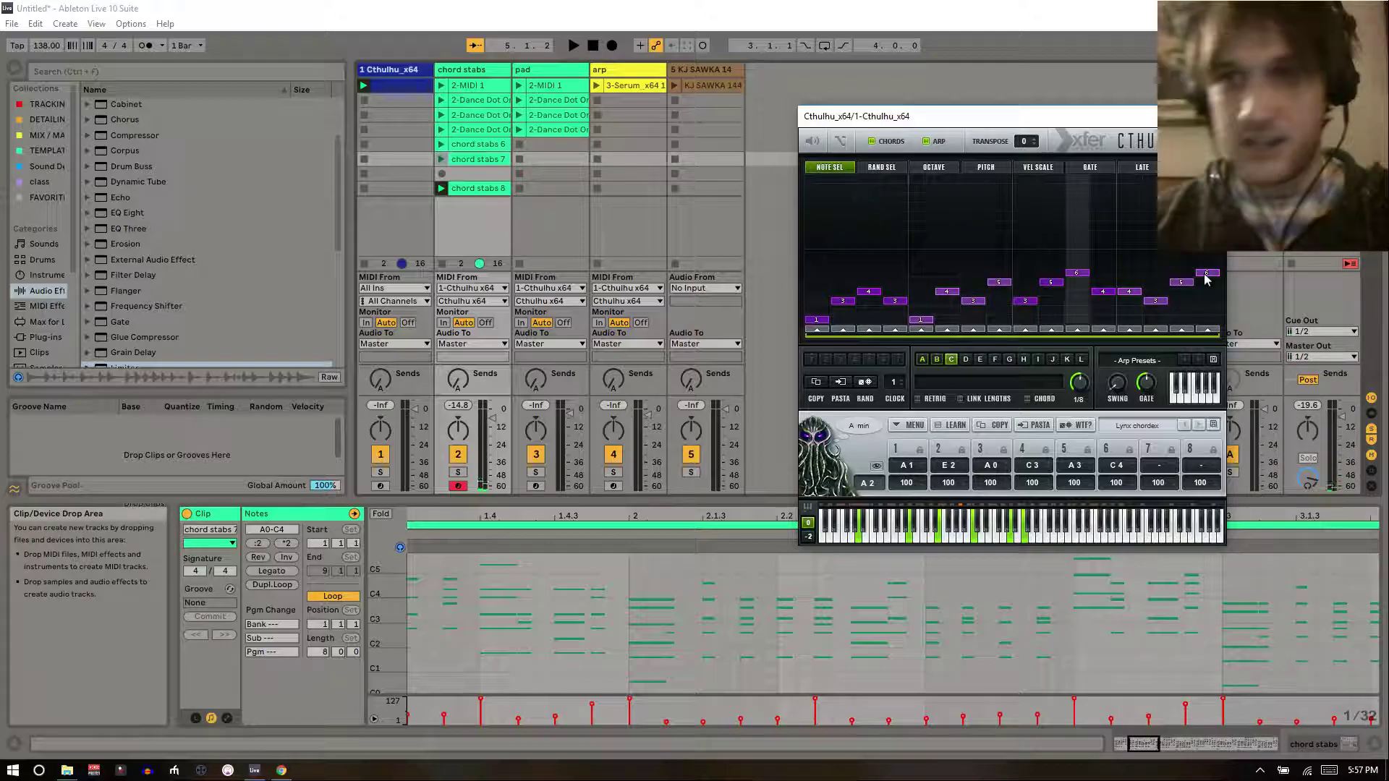
left_click(492, 201)
left_click(486, 190)
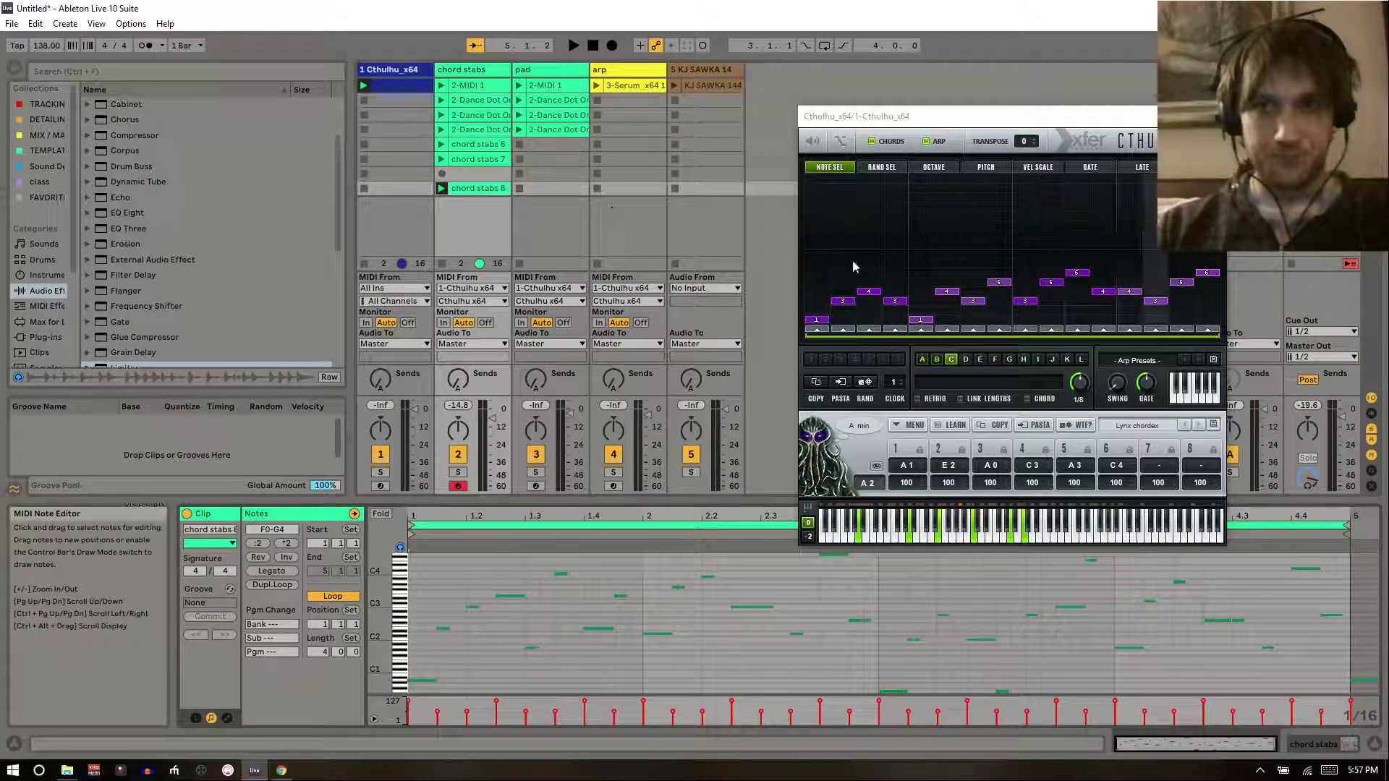
- Record pattern C in chord mode into the empty chord stabs slot below chord stabs 7, showing its gate lane, and stop playback
left_click(441, 174)
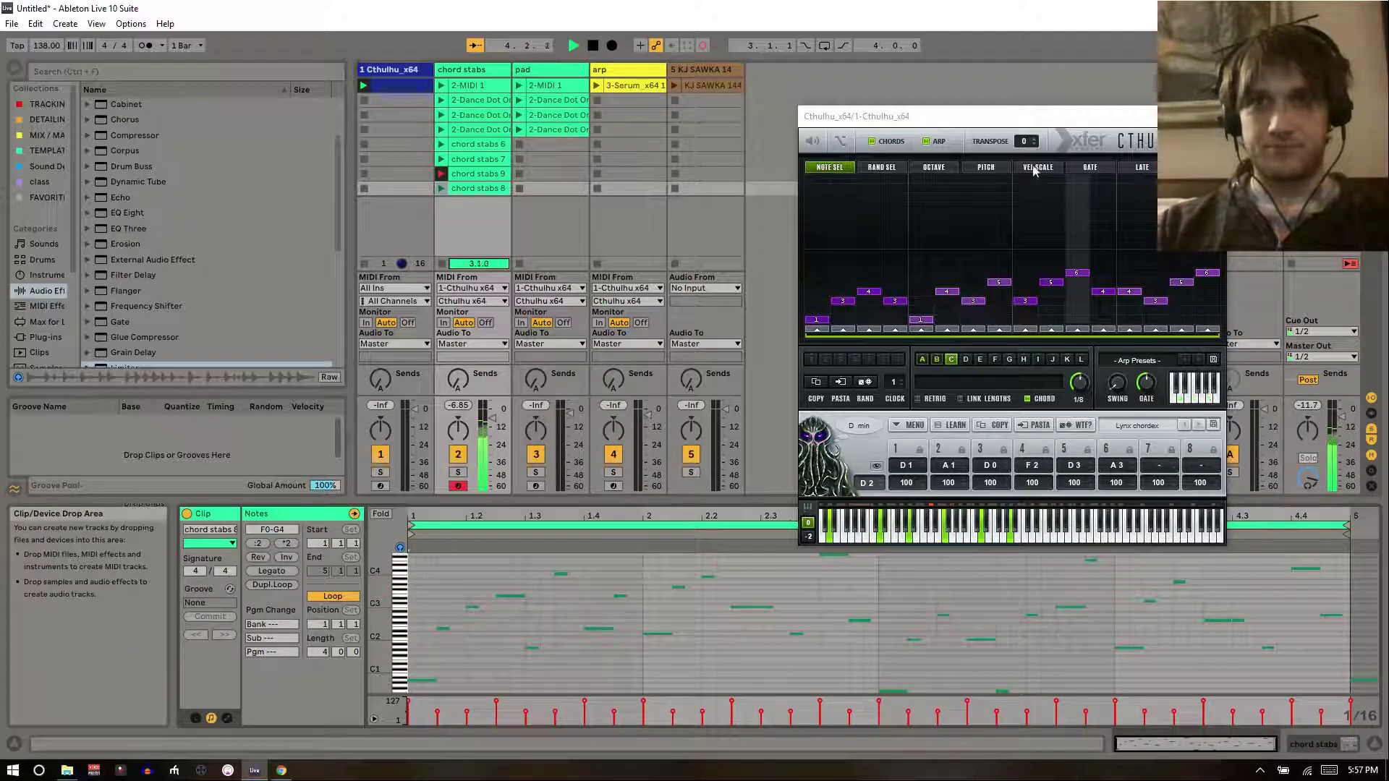
left_click(1088, 167)
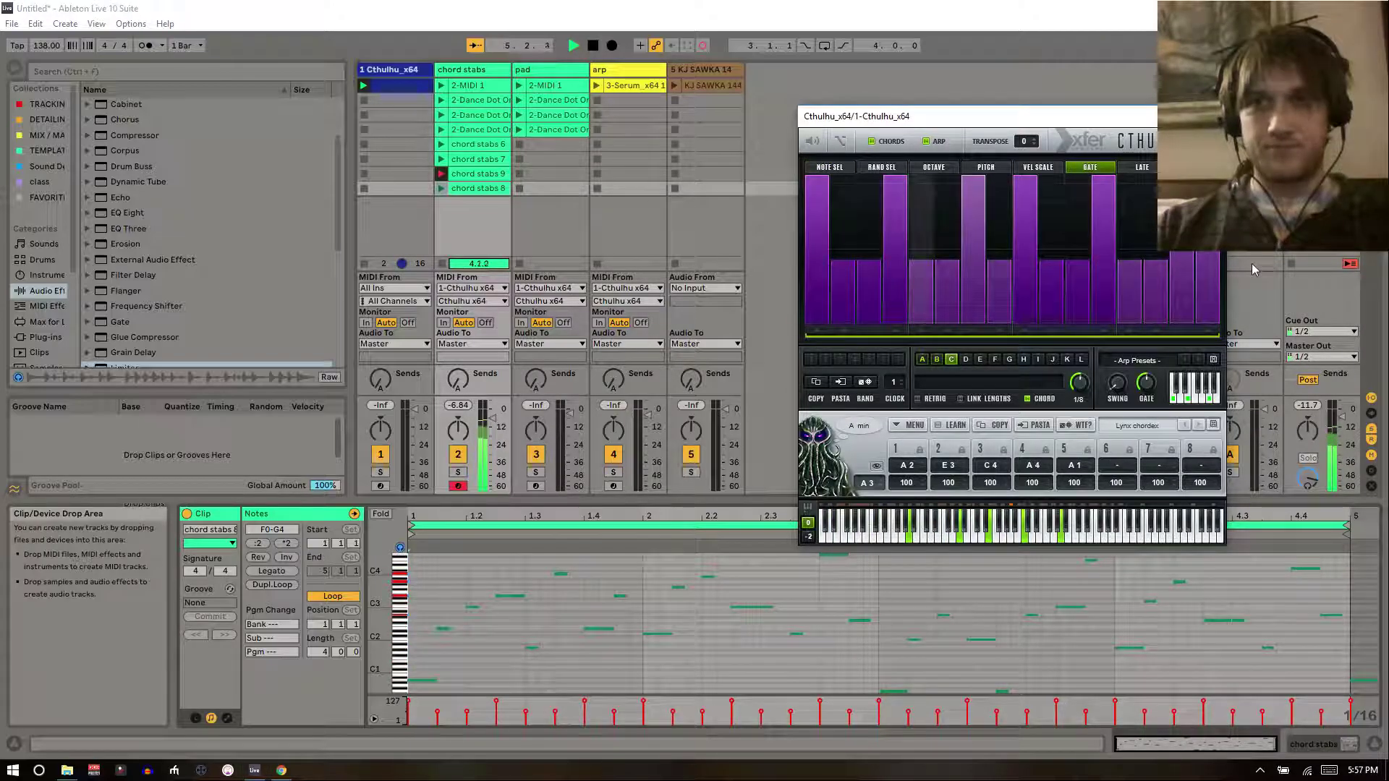
mouse_move(1218, 253)
left_mouse_down()
mouse_move(1215, 325)
mouse_move(1214, 242)
mouse_move(1151, 188)
left_mouse_up()
key("space")
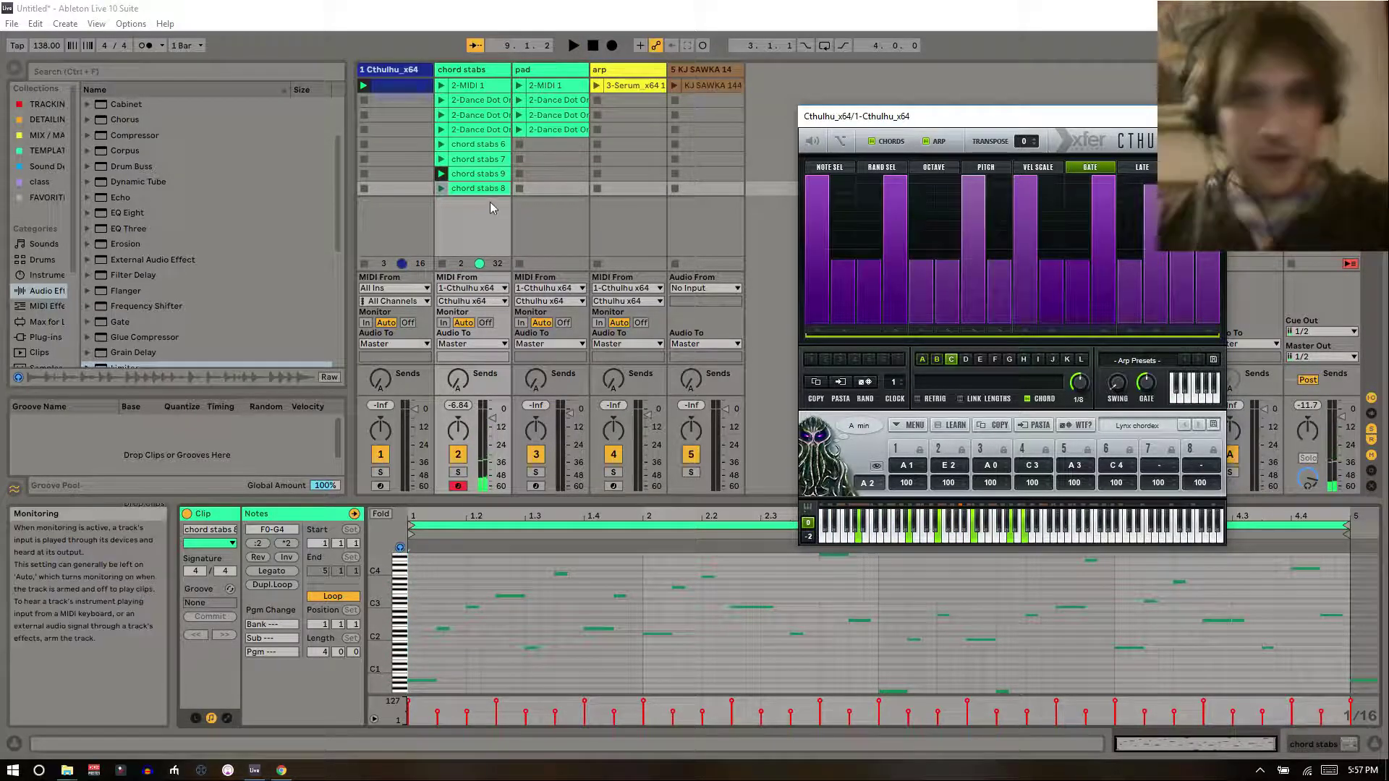
- Open the chord stabs 9 clip and examine its notes and velocity markers
left_click(476, 174)
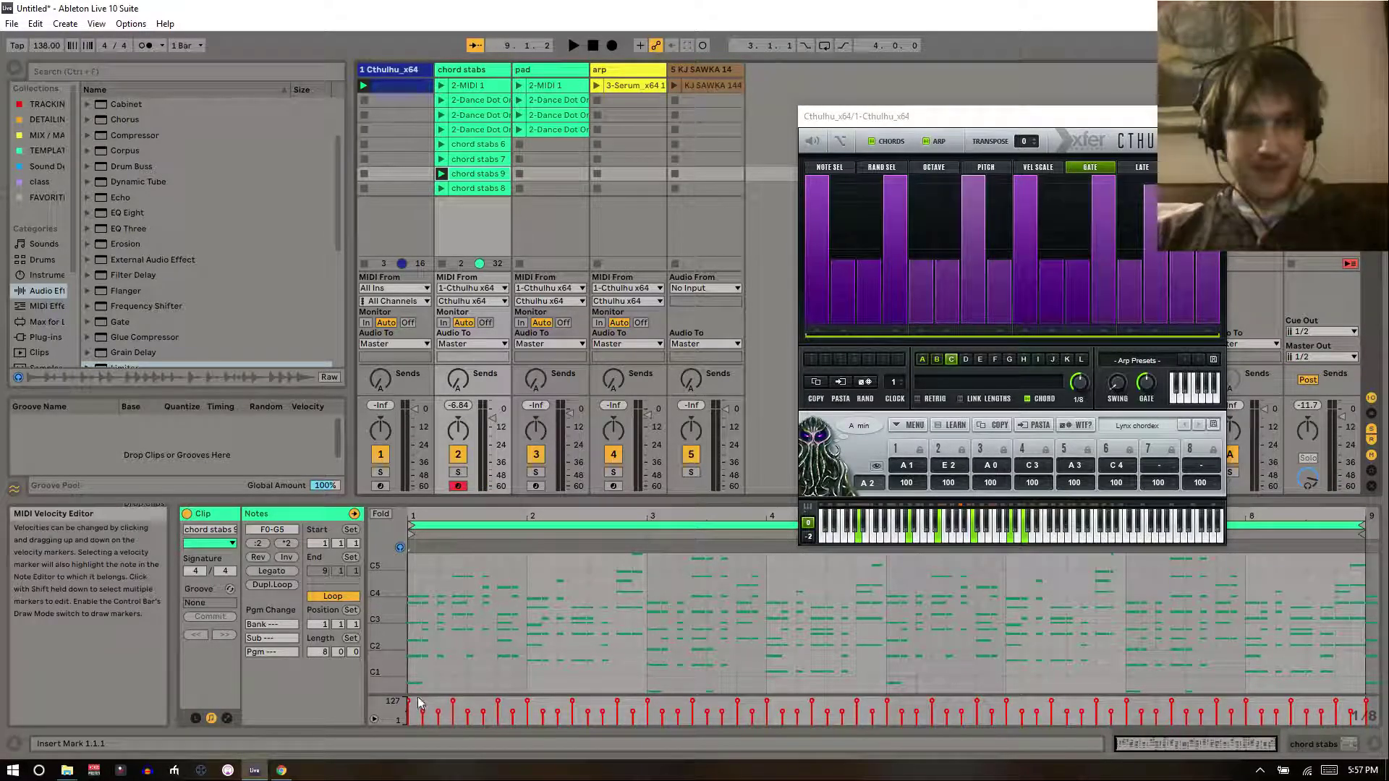
left_click_drag(421, 700, 1378, 733)
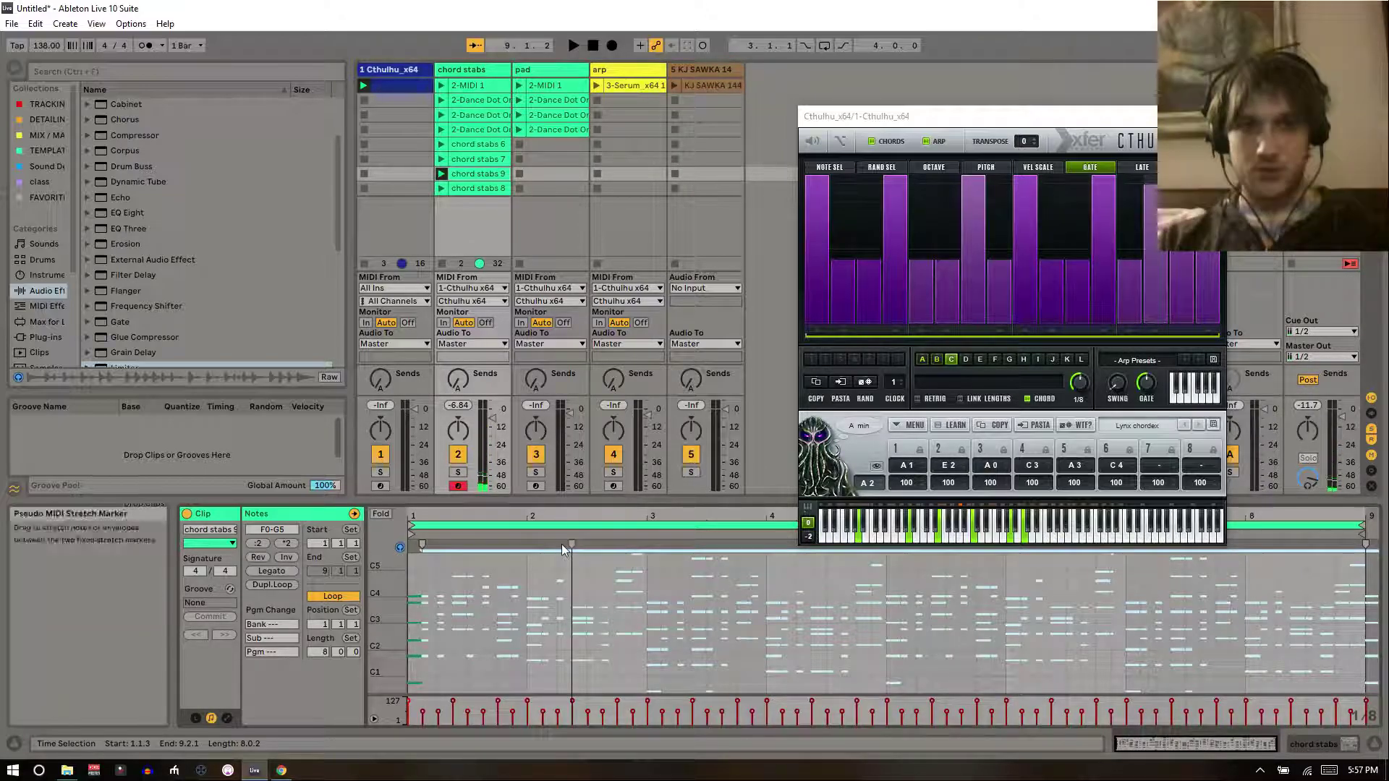
left_click(421, 571)
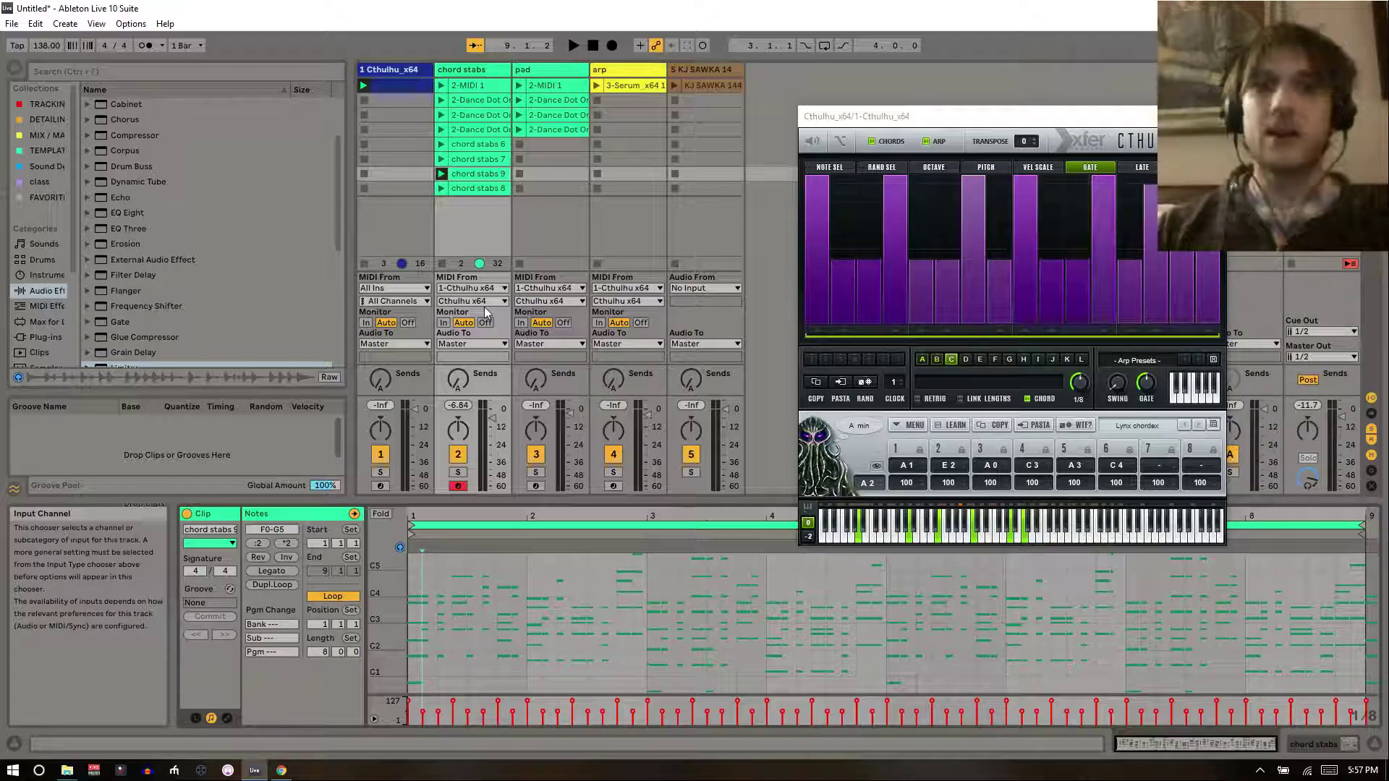
- Look through the recorded clips on the chord stabs track and the 2-Dance Dot Org clips on the pad track
key("Up")
key("Up")
key("Up")
key("Up")
key("Up")
key("Up")
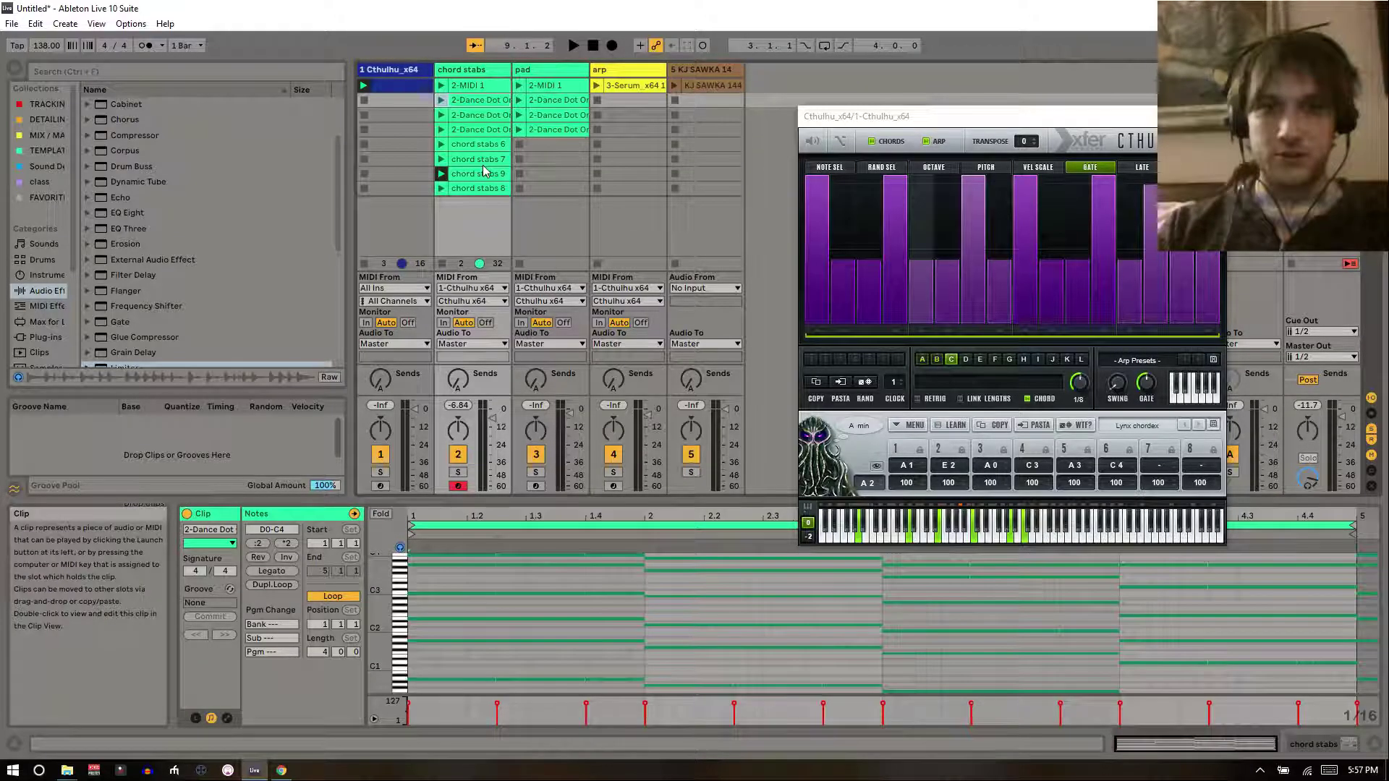
key("Down")
key("Down")
key("Down")
key("Down")
key("Down")
key("Down")
key("Down")
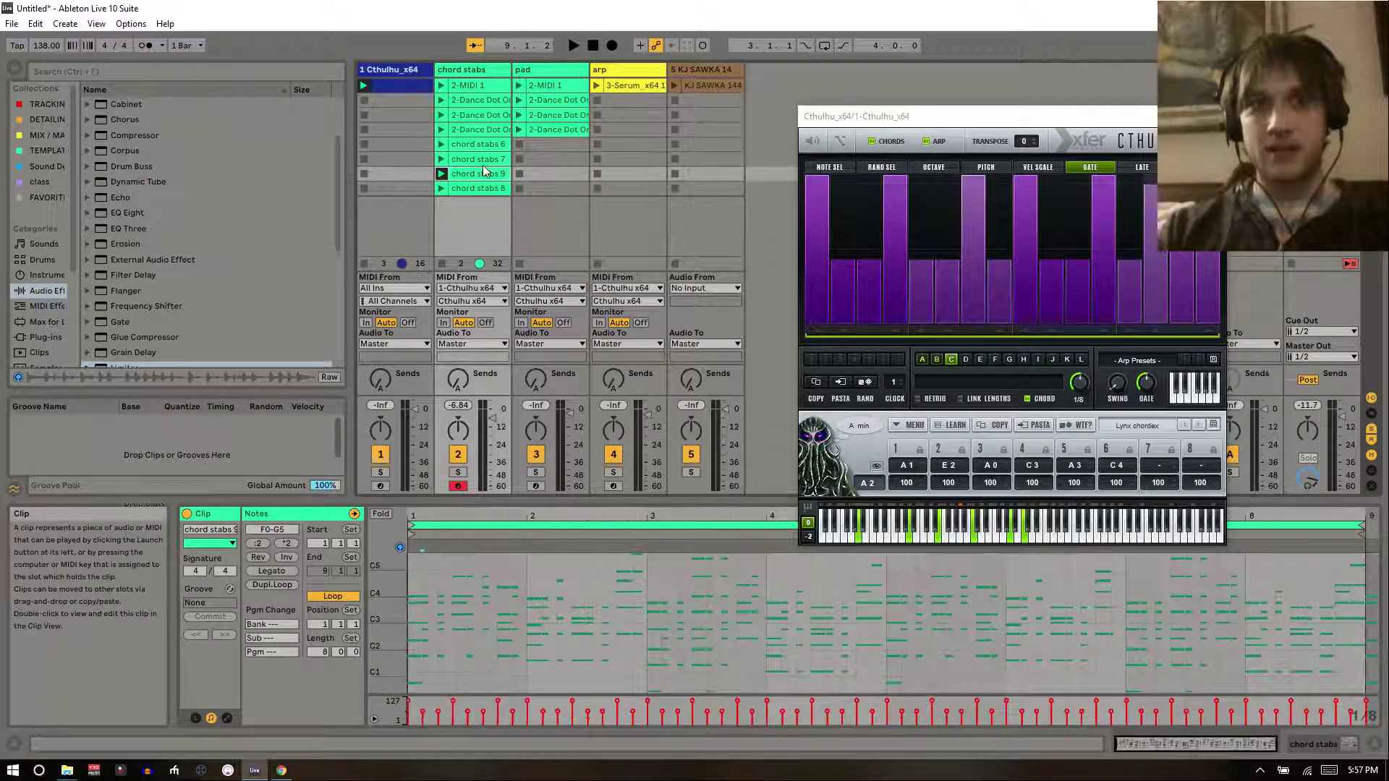
left_click(552, 129)
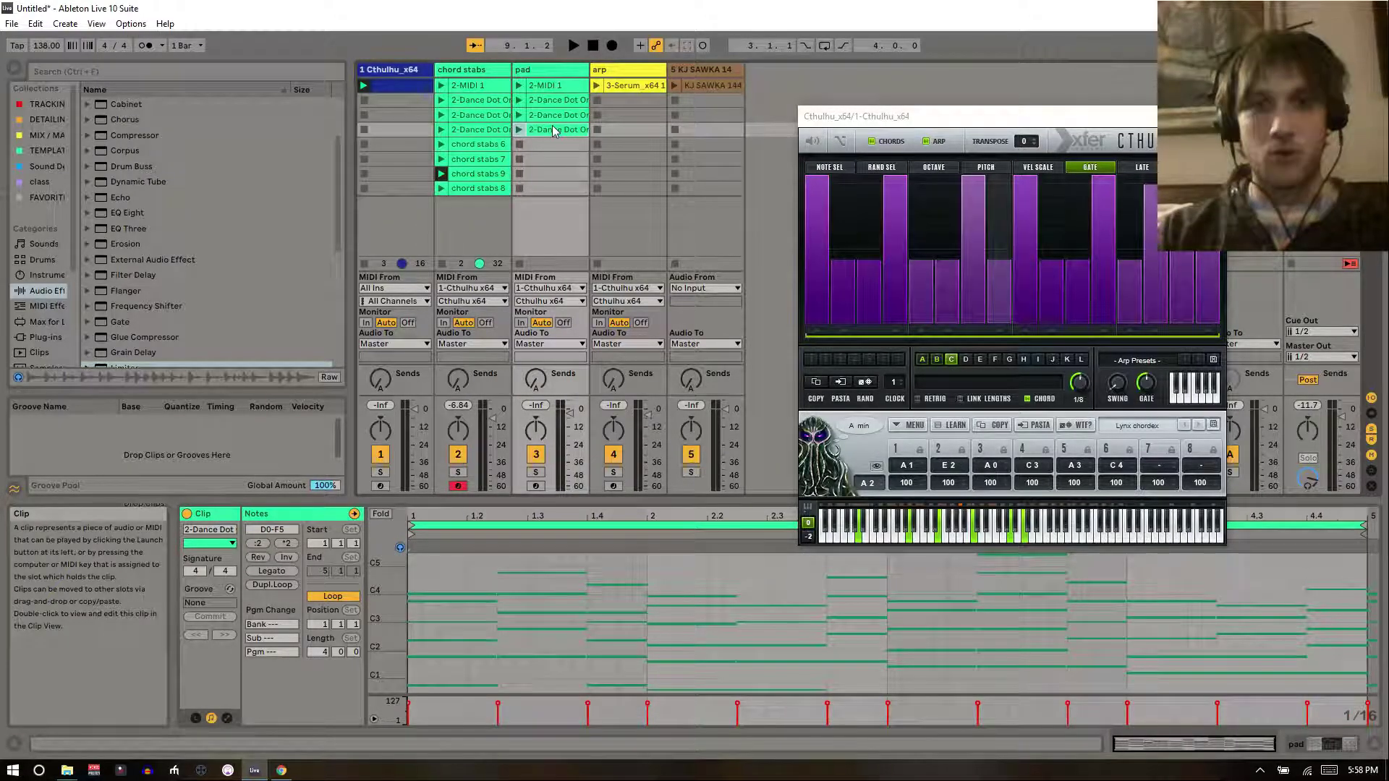
key("Down")
key("Down")
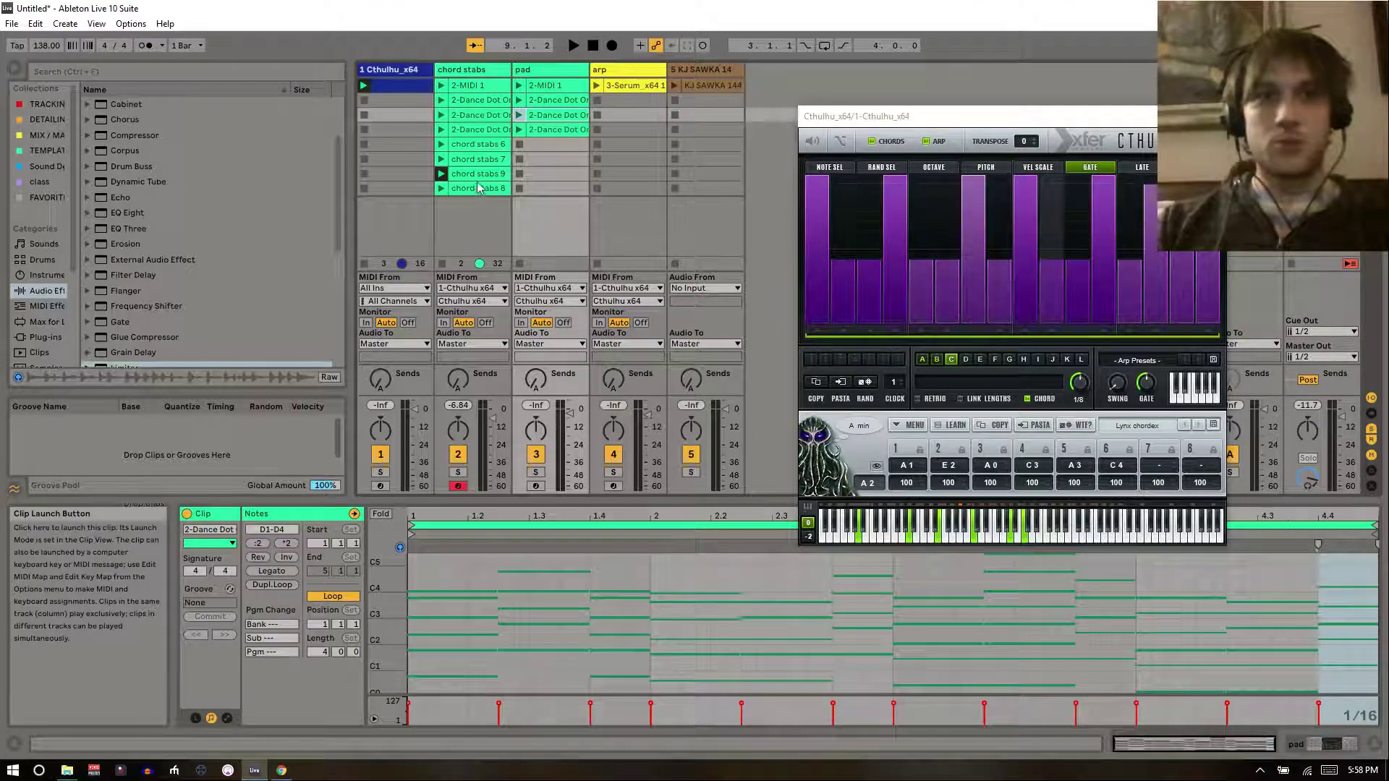
- Duplicate the chord stabs track and launch the arp and KJ SAWKA clips alongside chord stabs 9 and the pad
left_click(475, 72)
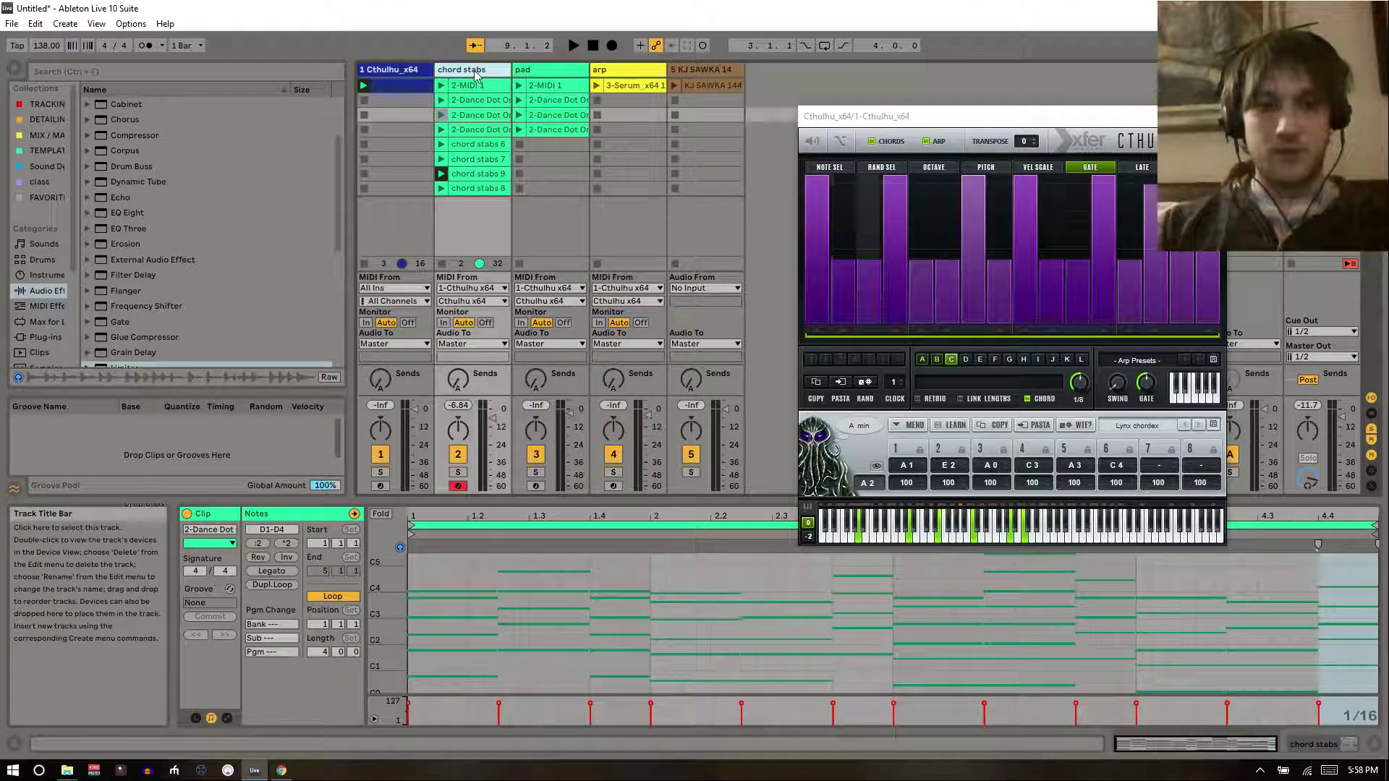
key("ctrl+d")
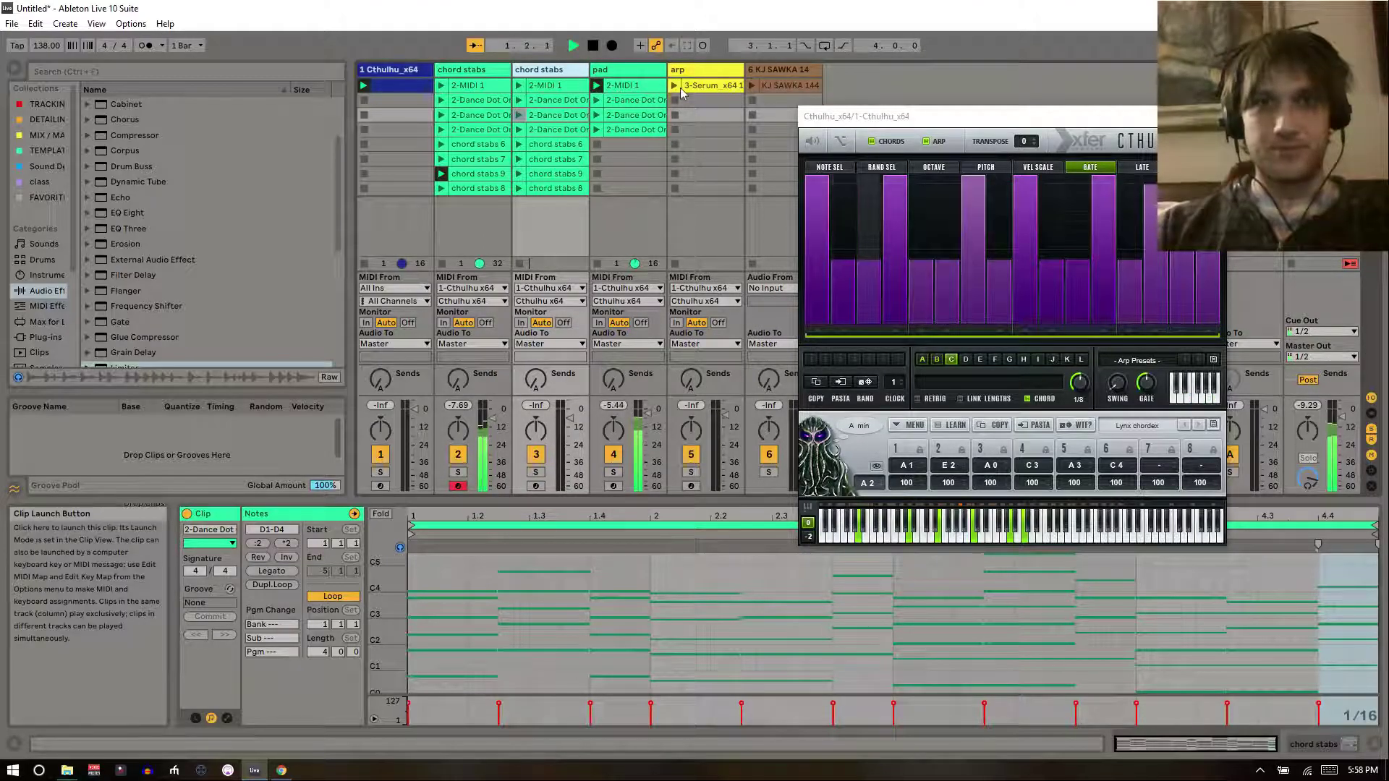
left_click(680, 86)
left_click(675, 86)
left_click(752, 85)
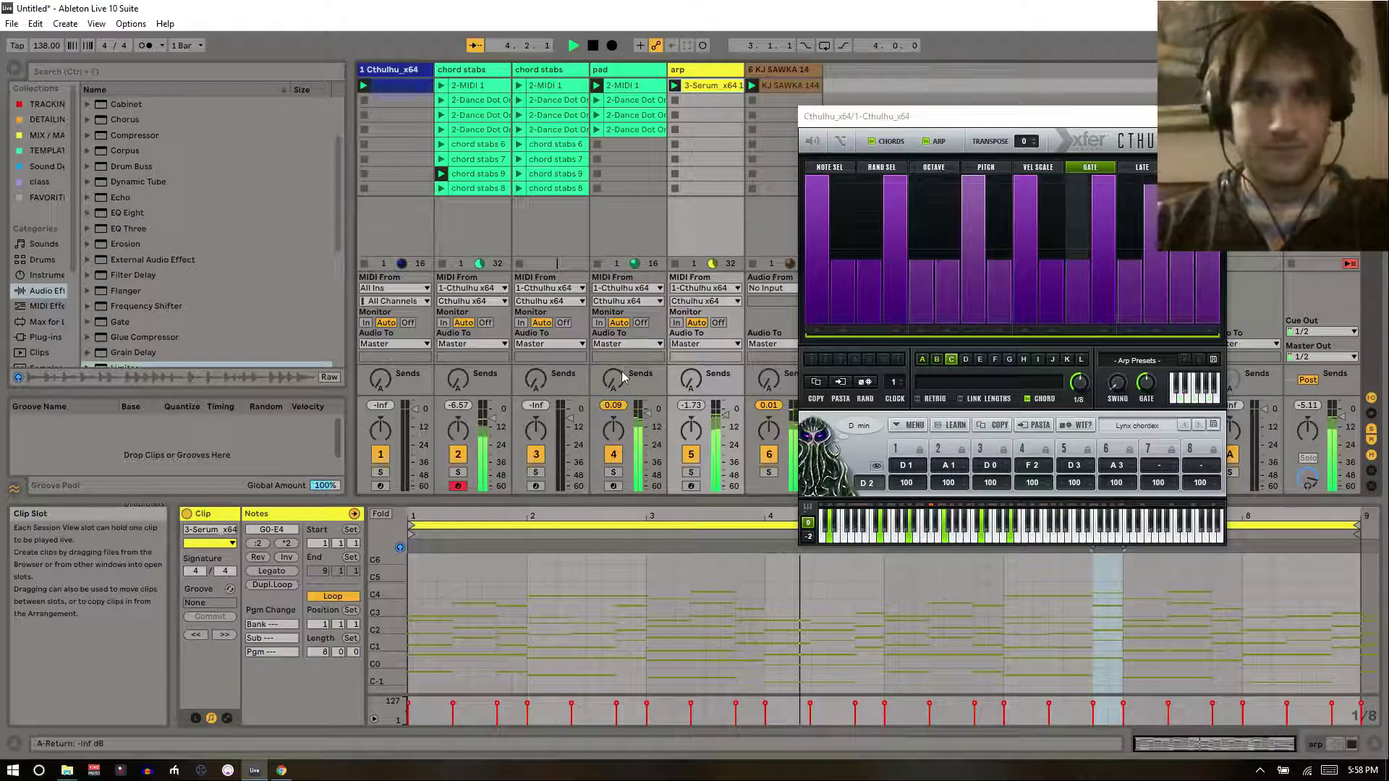
- Stop the Cthulhu track's clip, open the devices of the duplicated chord stabs track, and stop playback
left_click(366, 173)
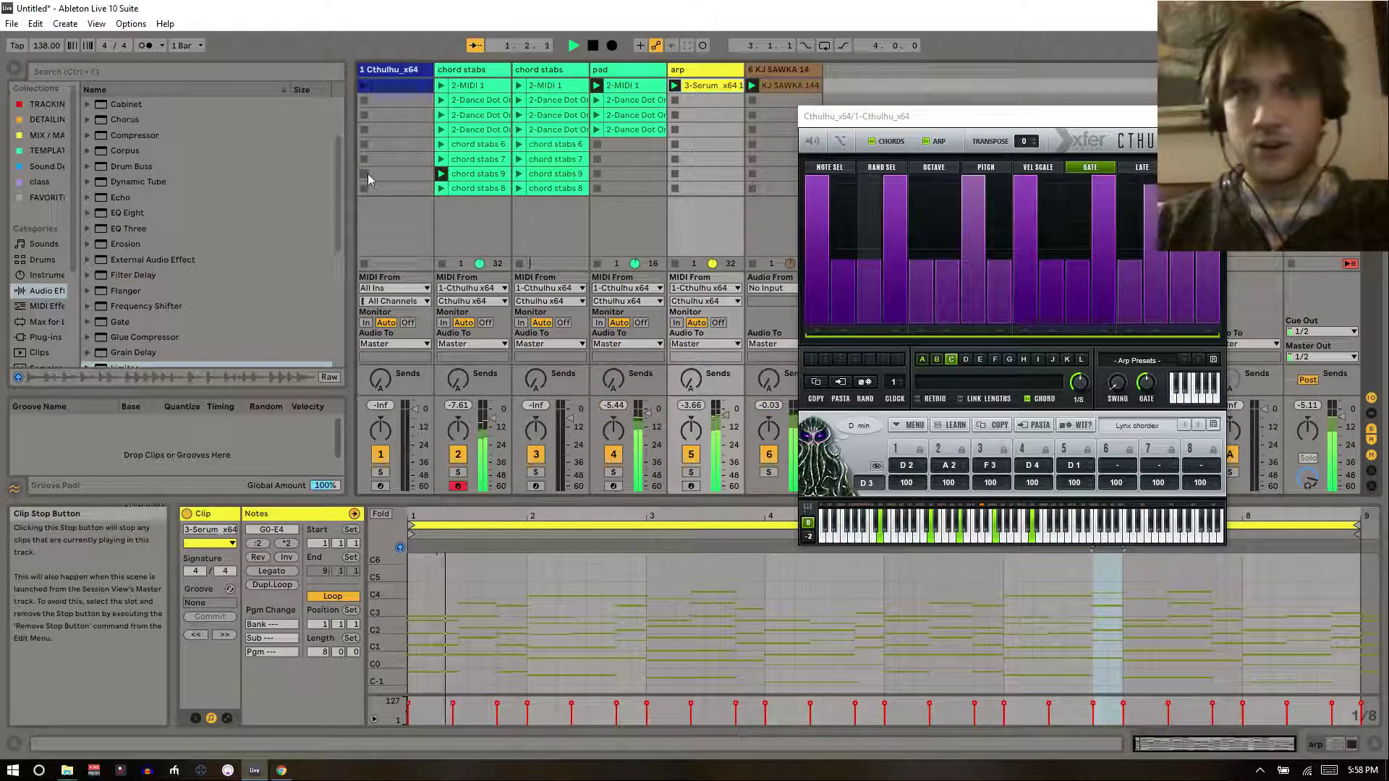
left_click(528, 70)
double_click(528, 71)
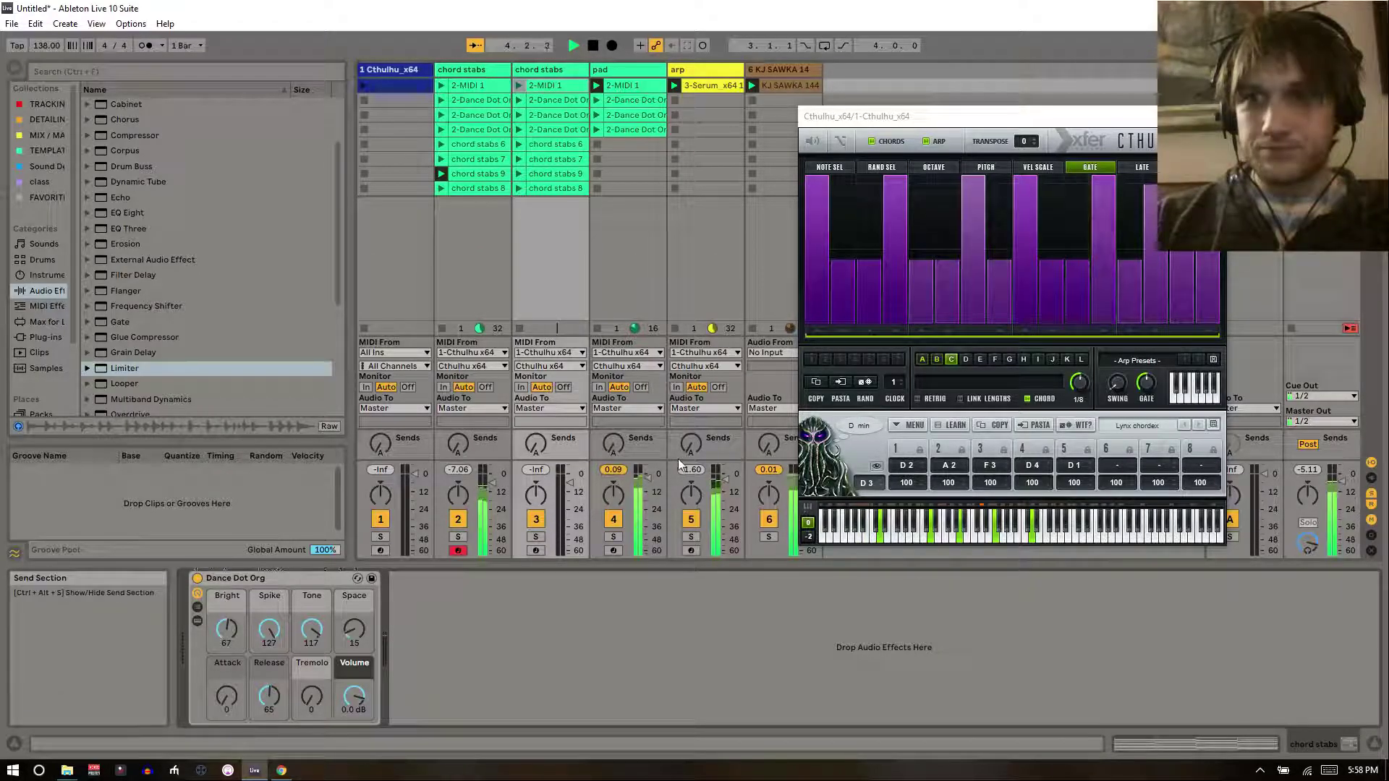
key("space")
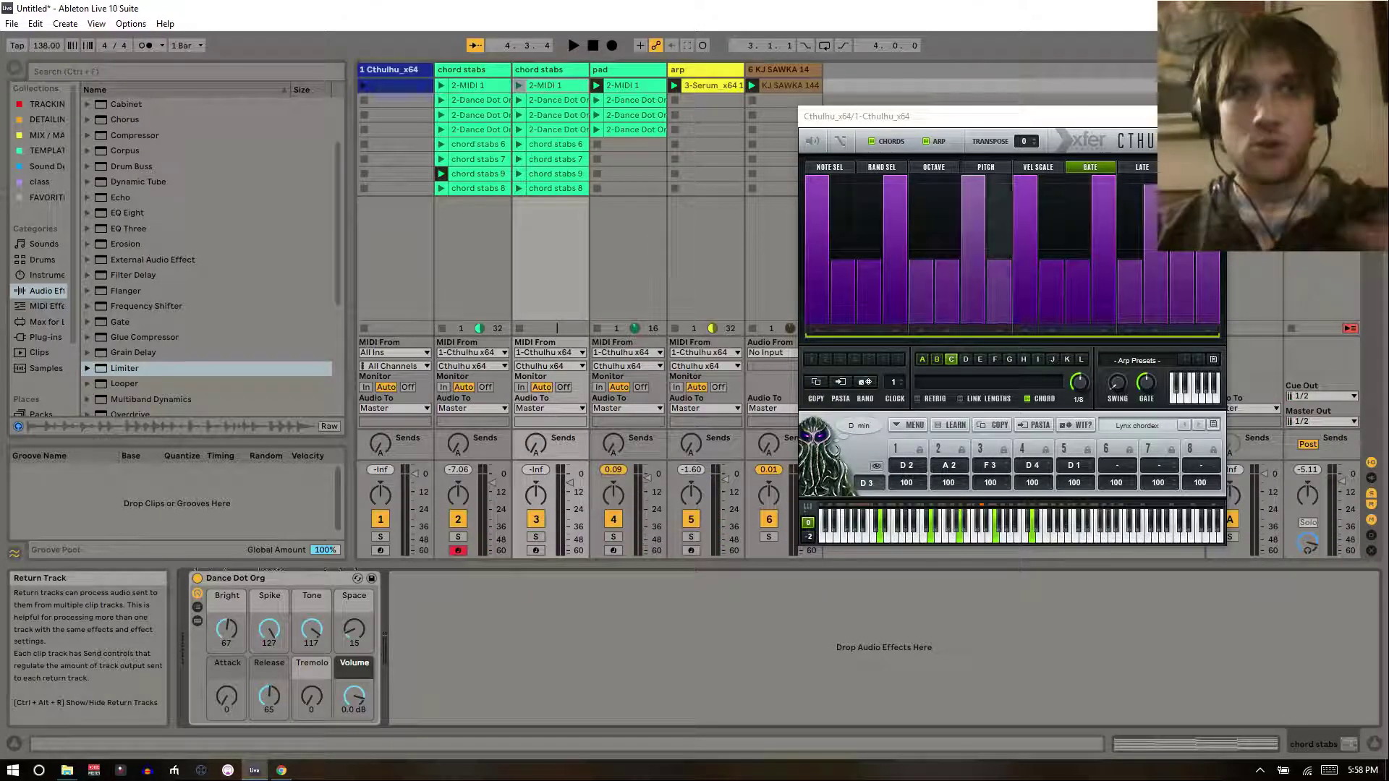
- Open the Cthulhu track's clip, fold its editor to the used notes, and select the three notes of the first bar
left_click(409, 81)
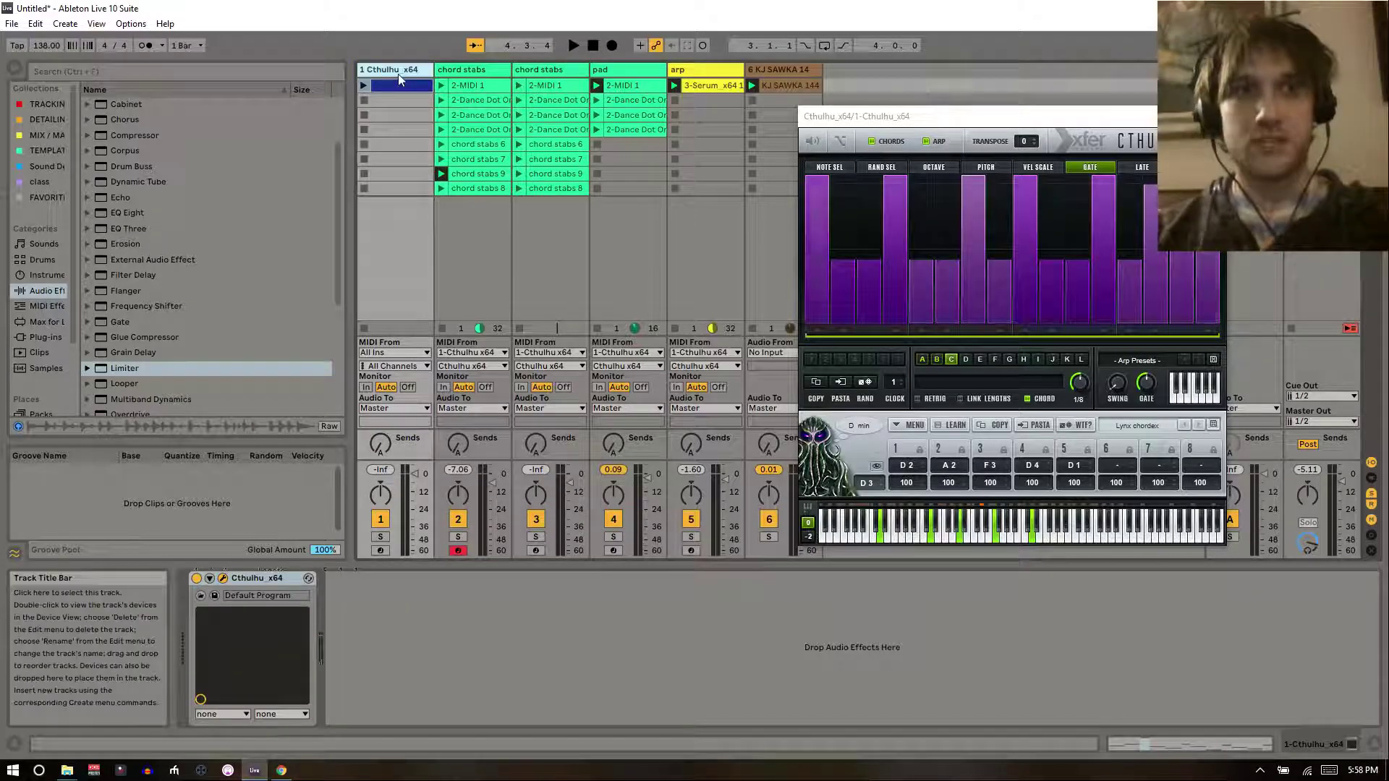
left_click(391, 85)
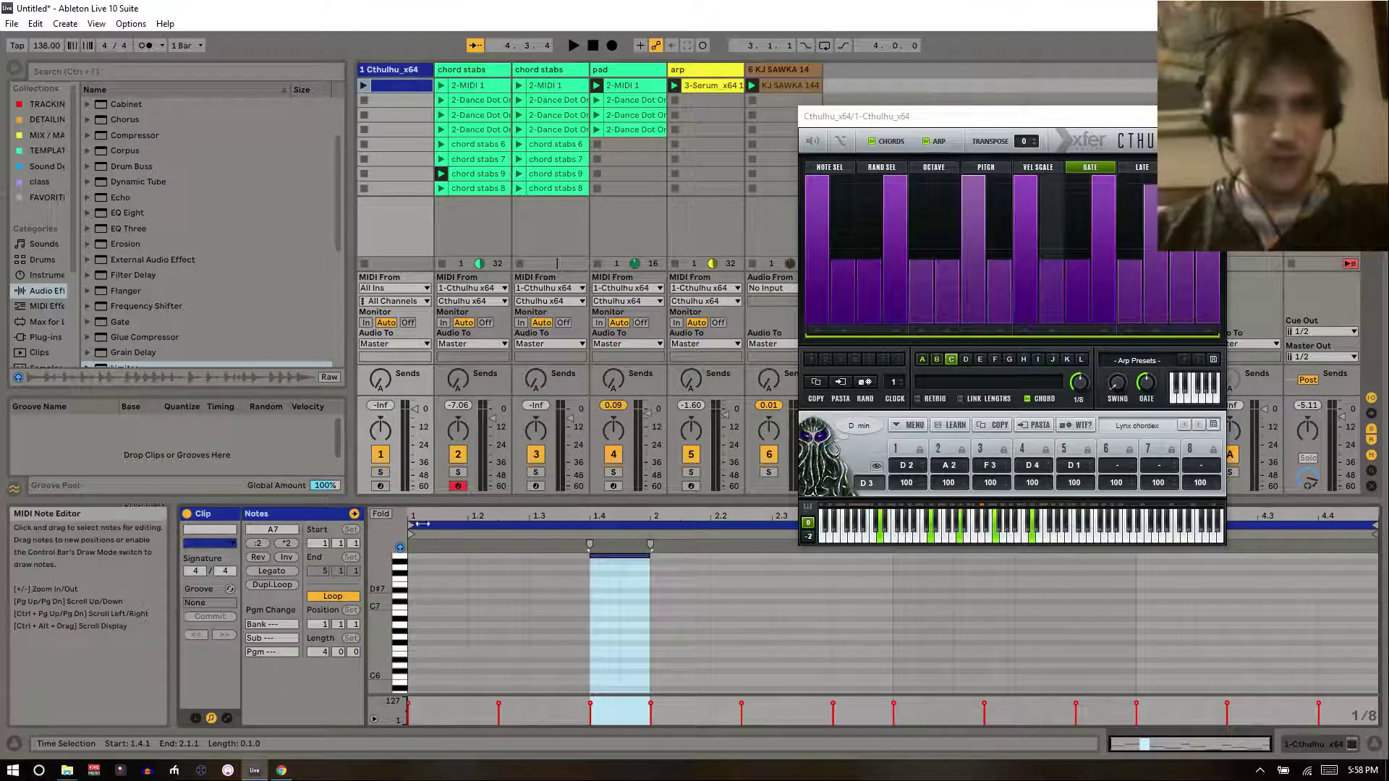
left_click(382, 514)
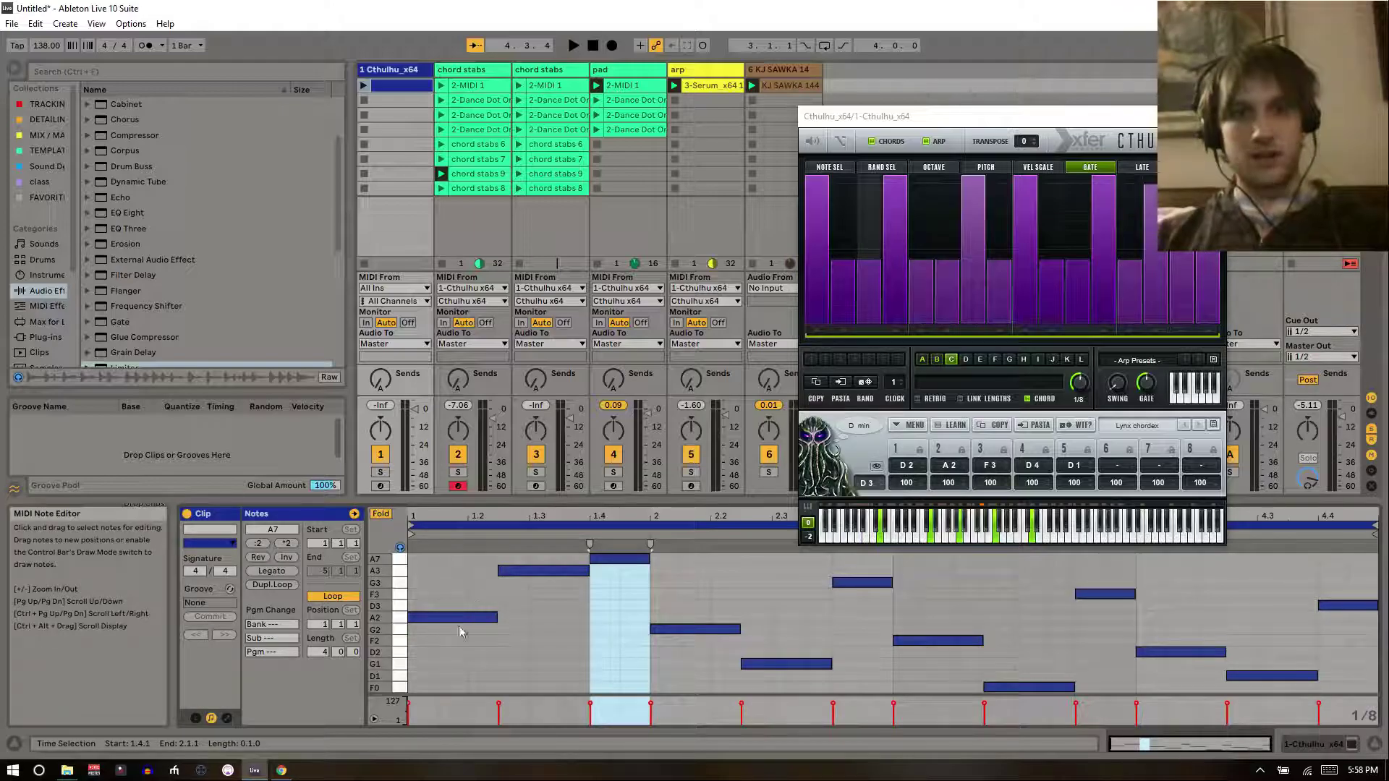
left_click_drag(450, 641, 597, 562)
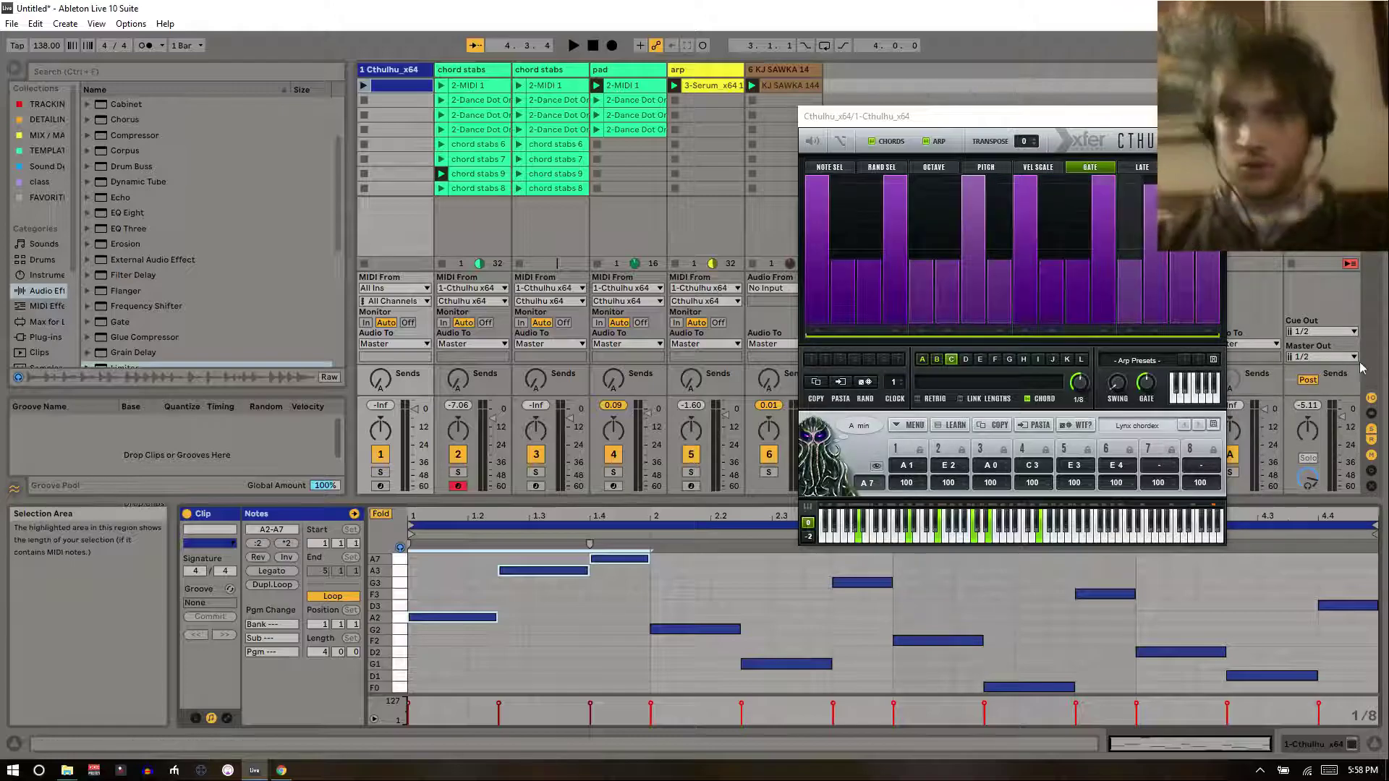
- Browse the Red Sounds Future Arp presets, and the MiscClassical and BachChorales100+ chord presets, in Cthulhu
left_click(1140, 361)
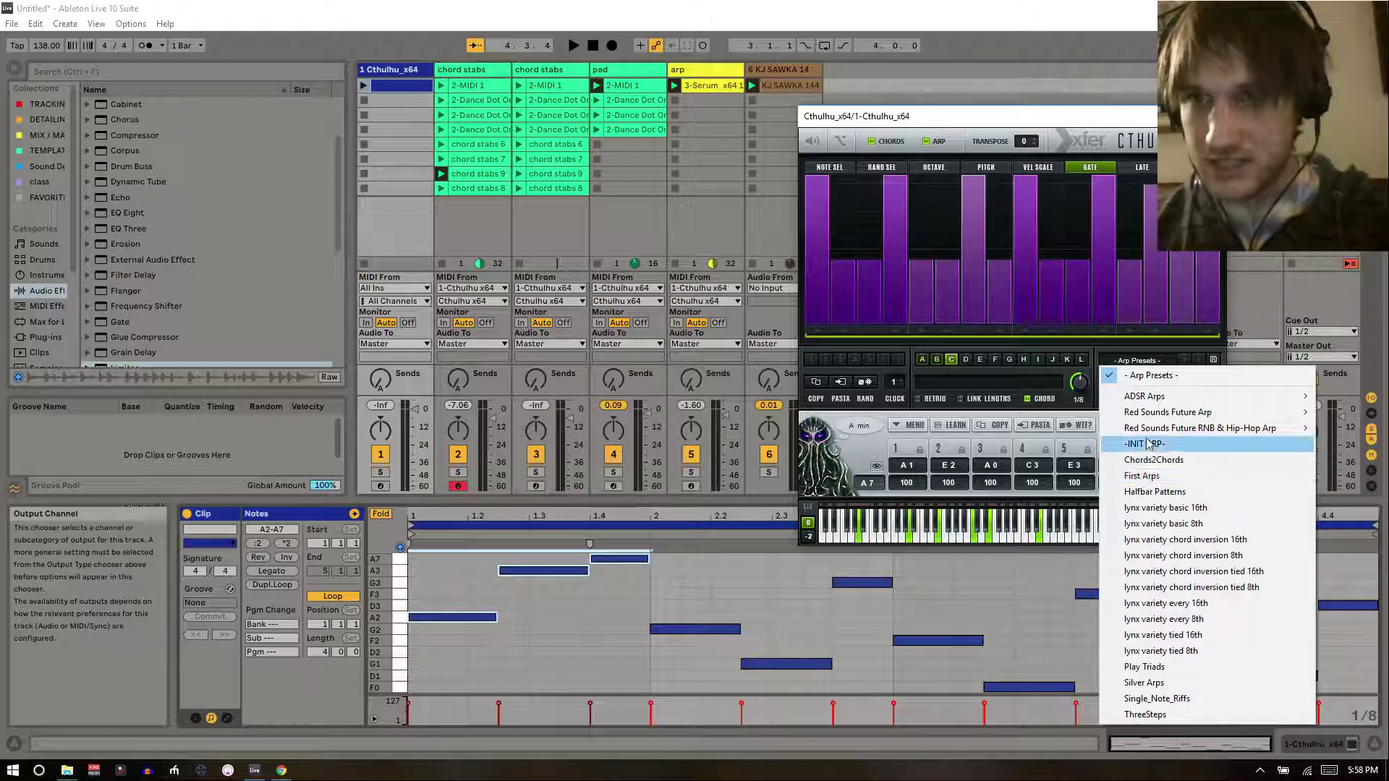
mouse_move(1152, 412)
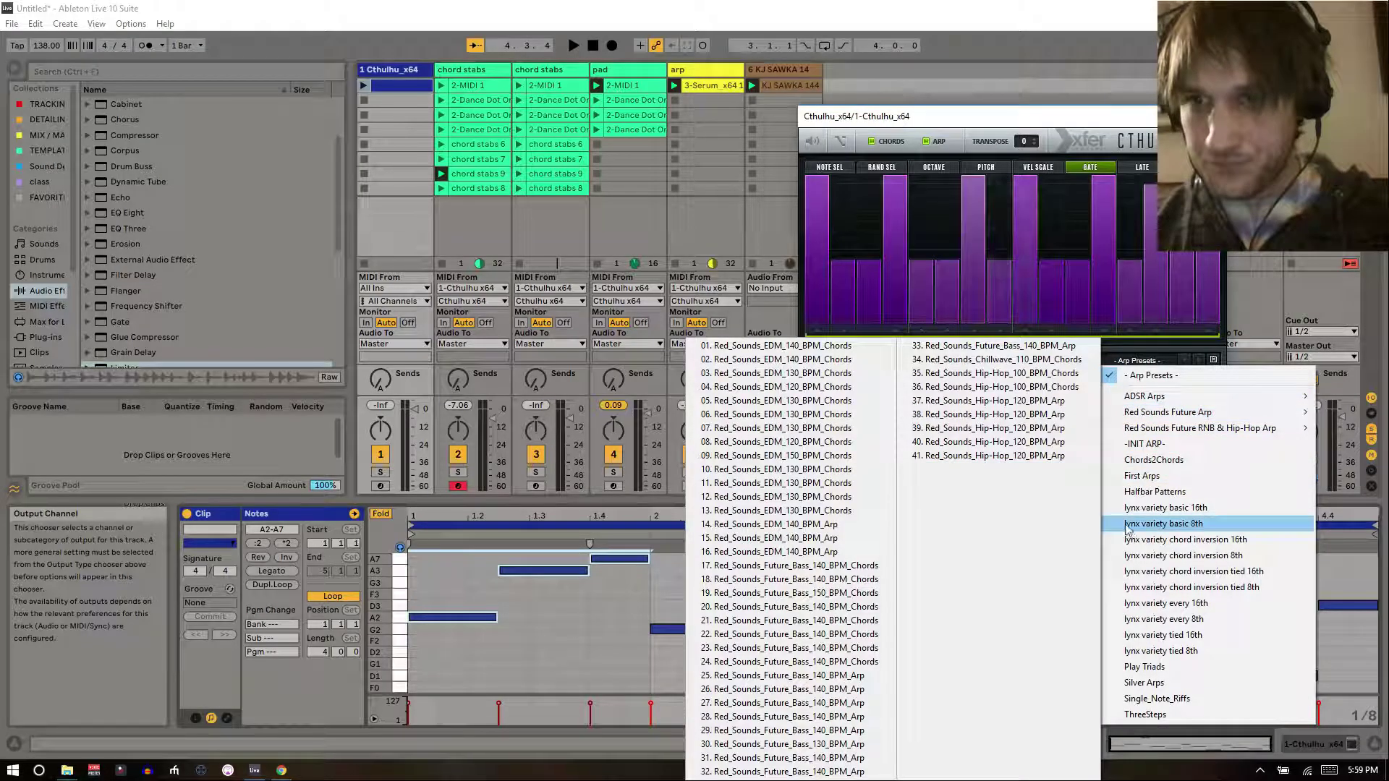
left_click(1073, 334)
left_click(1117, 431)
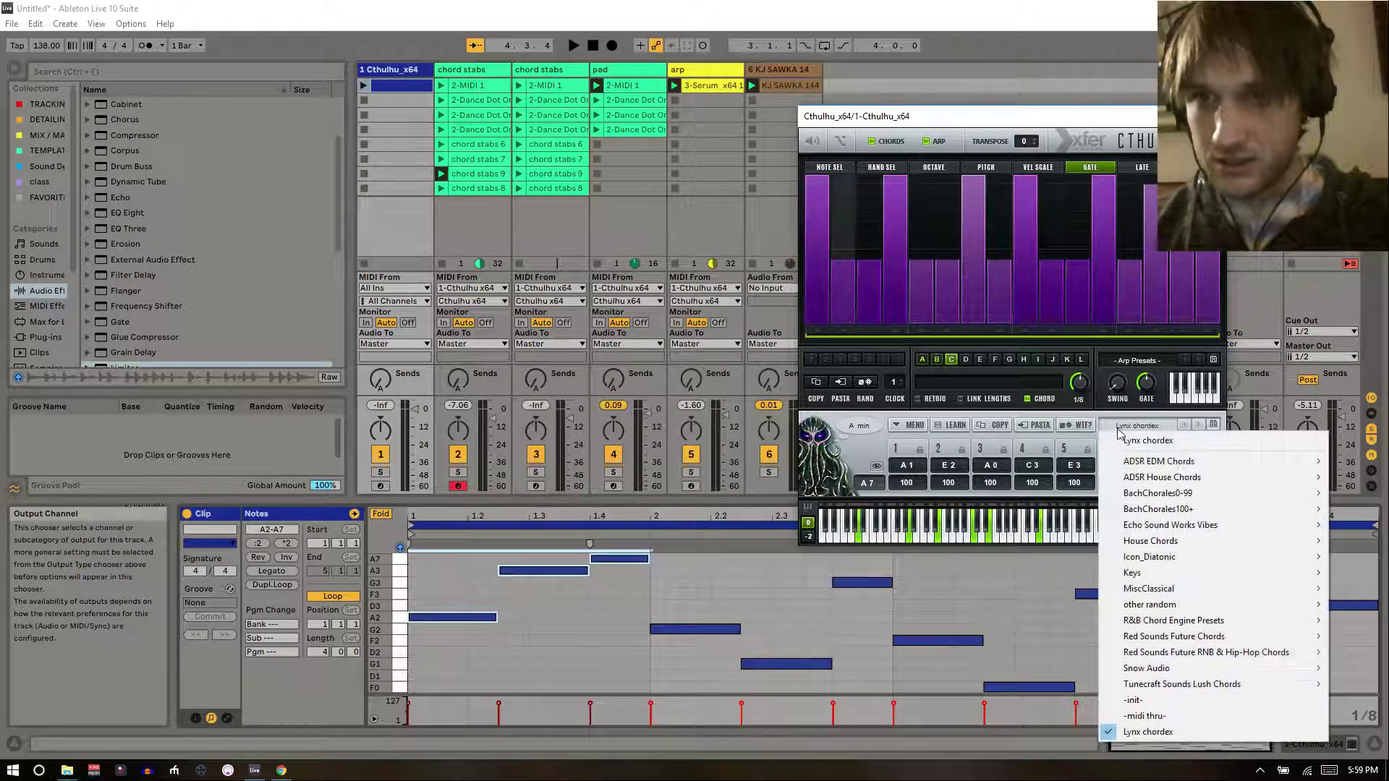
mouse_move(1144, 590)
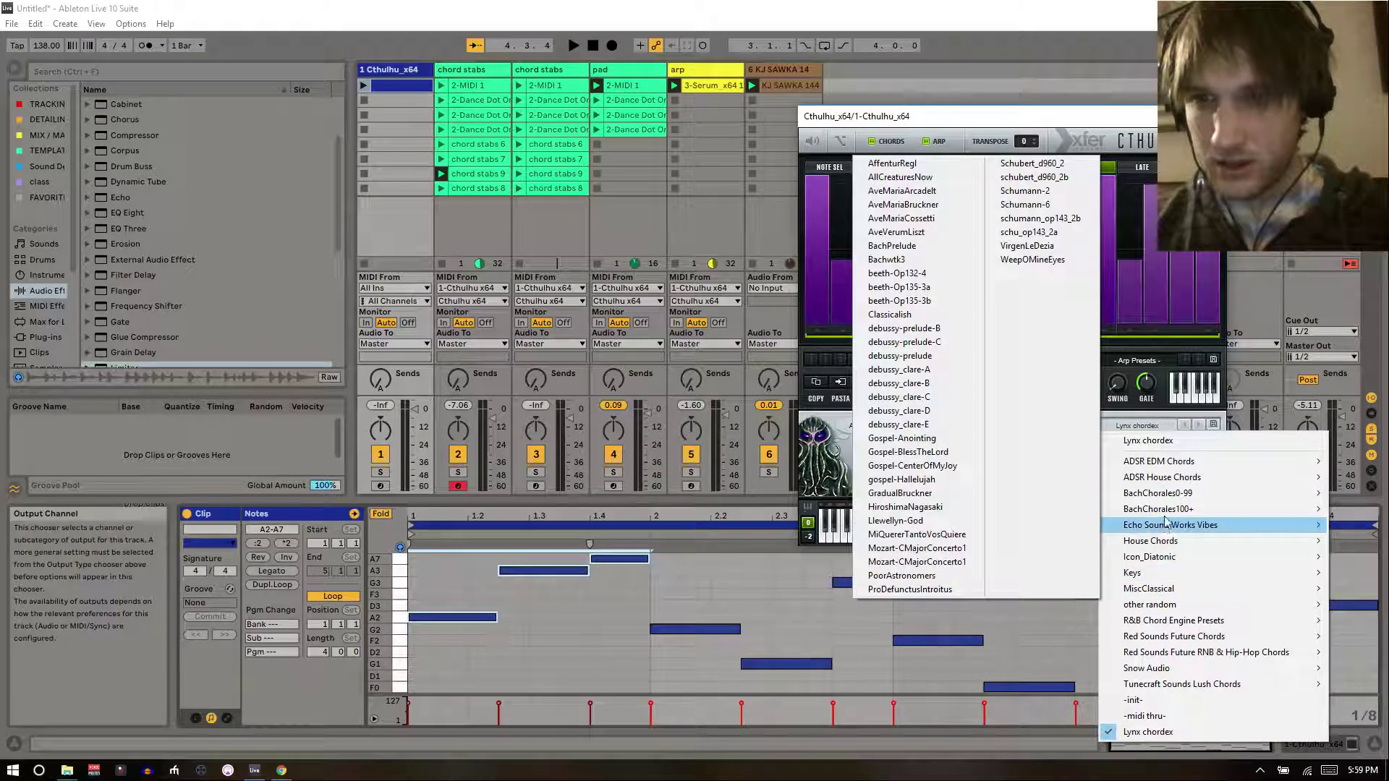
mouse_move(1165, 515)
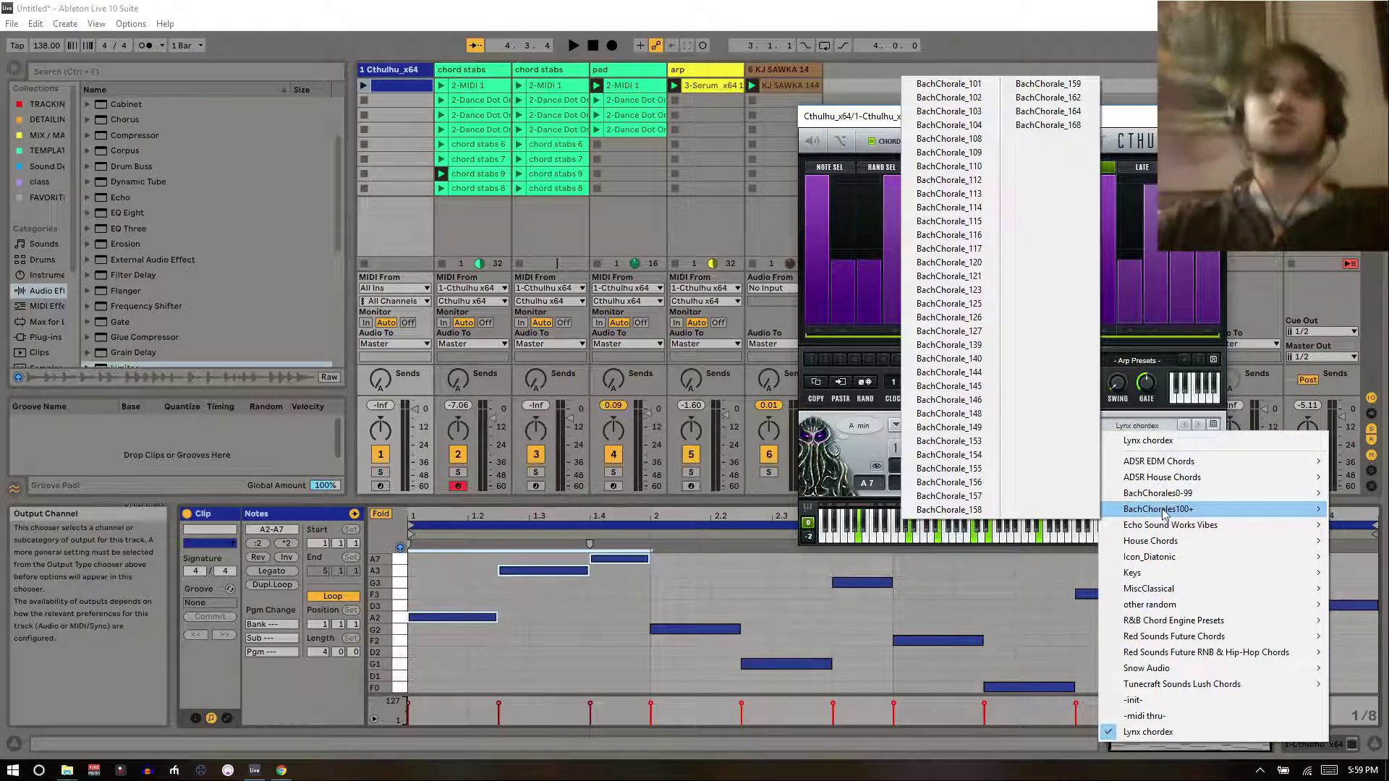
- Close the chord presets and highlight the A3 and A7 notes in the Cthulhu clip's first bar
left_click(486, 653)
left_click_drag(516, 599, 596, 571)
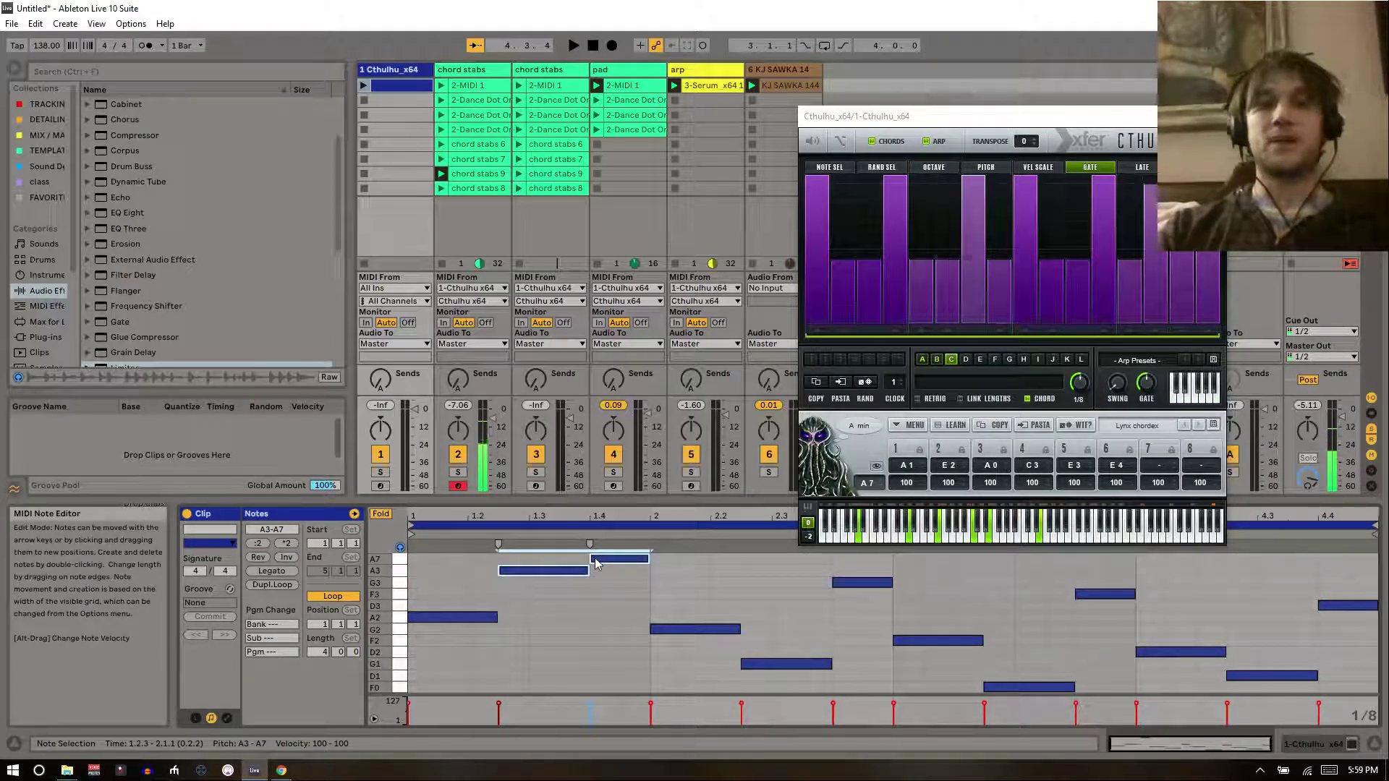
left_click(596, 576)
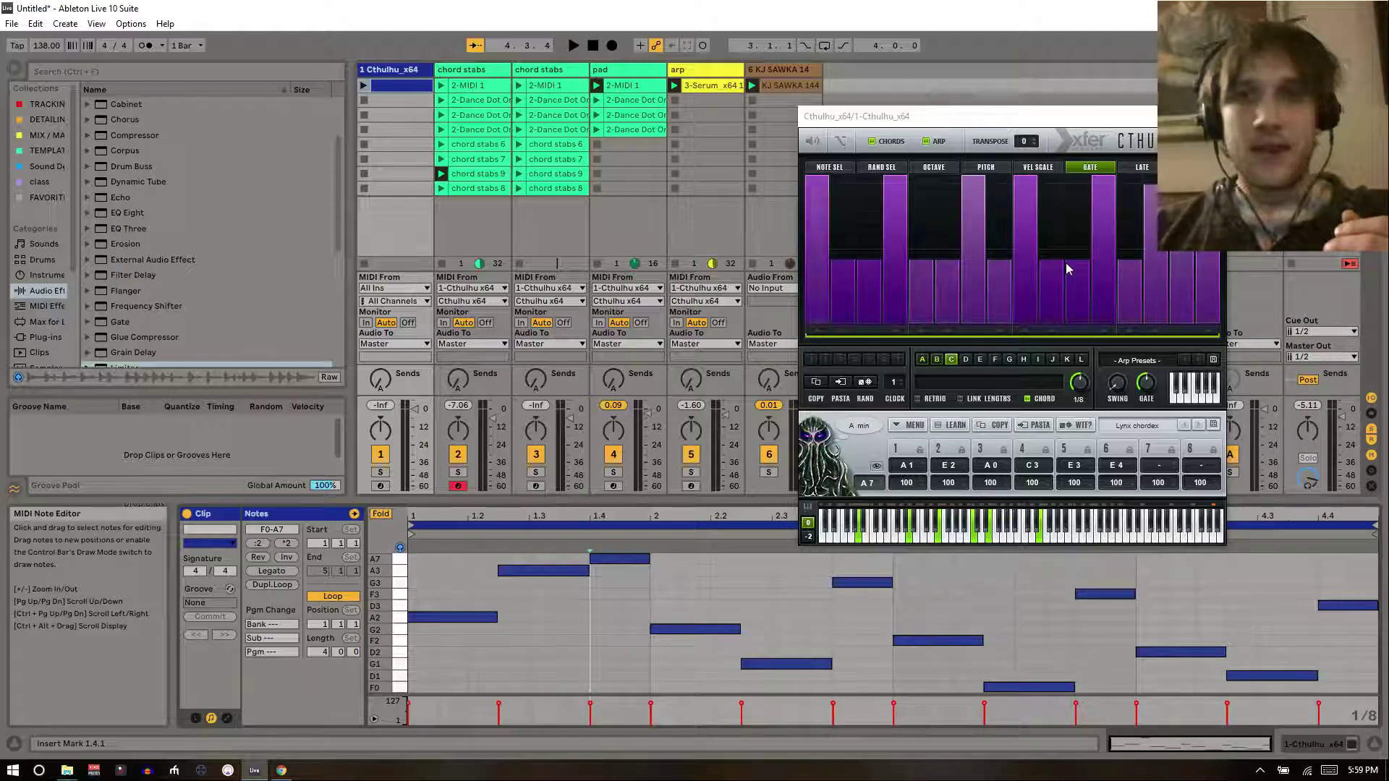
- Compare the notes of the upper chord stabs clips with the first clips of the duplicated chord stabs, pad and arp tracks
left_click(468, 86)
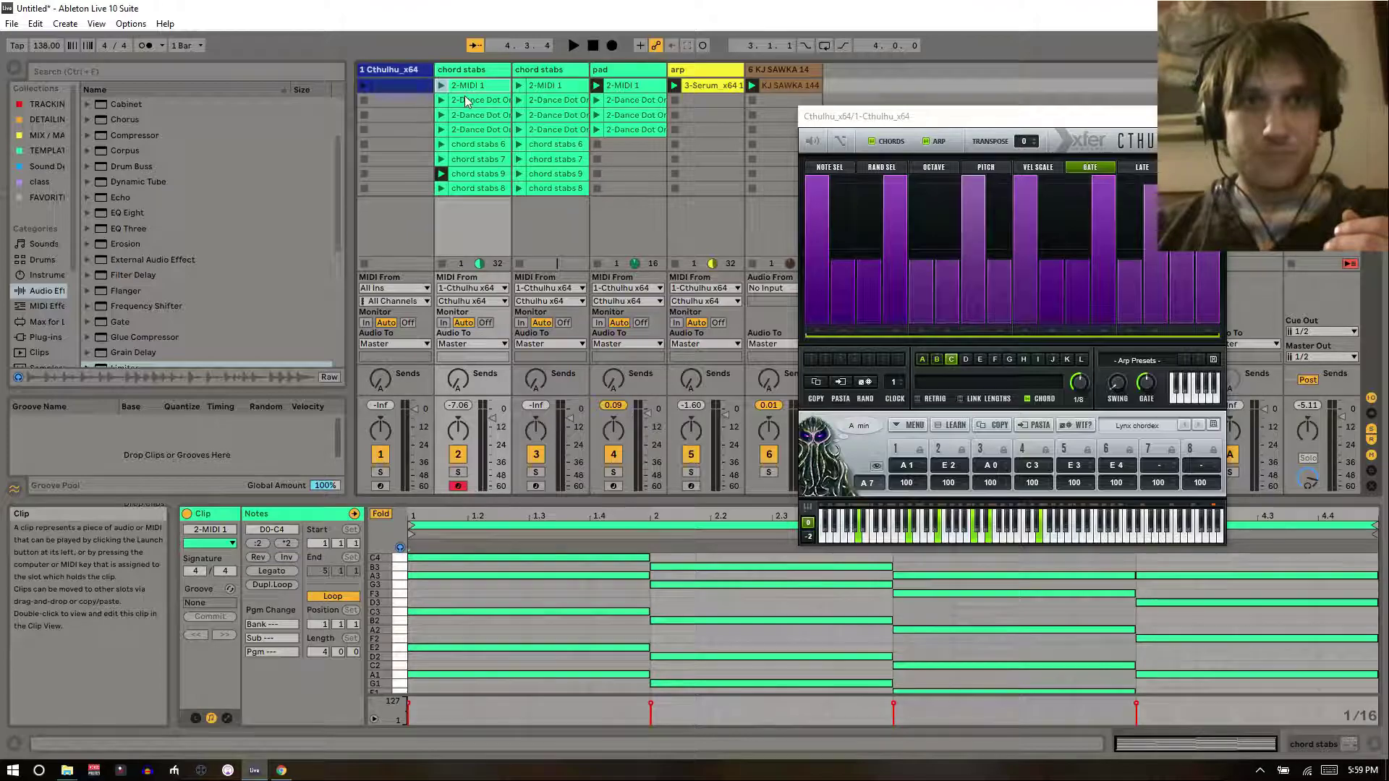
left_click(471, 101)
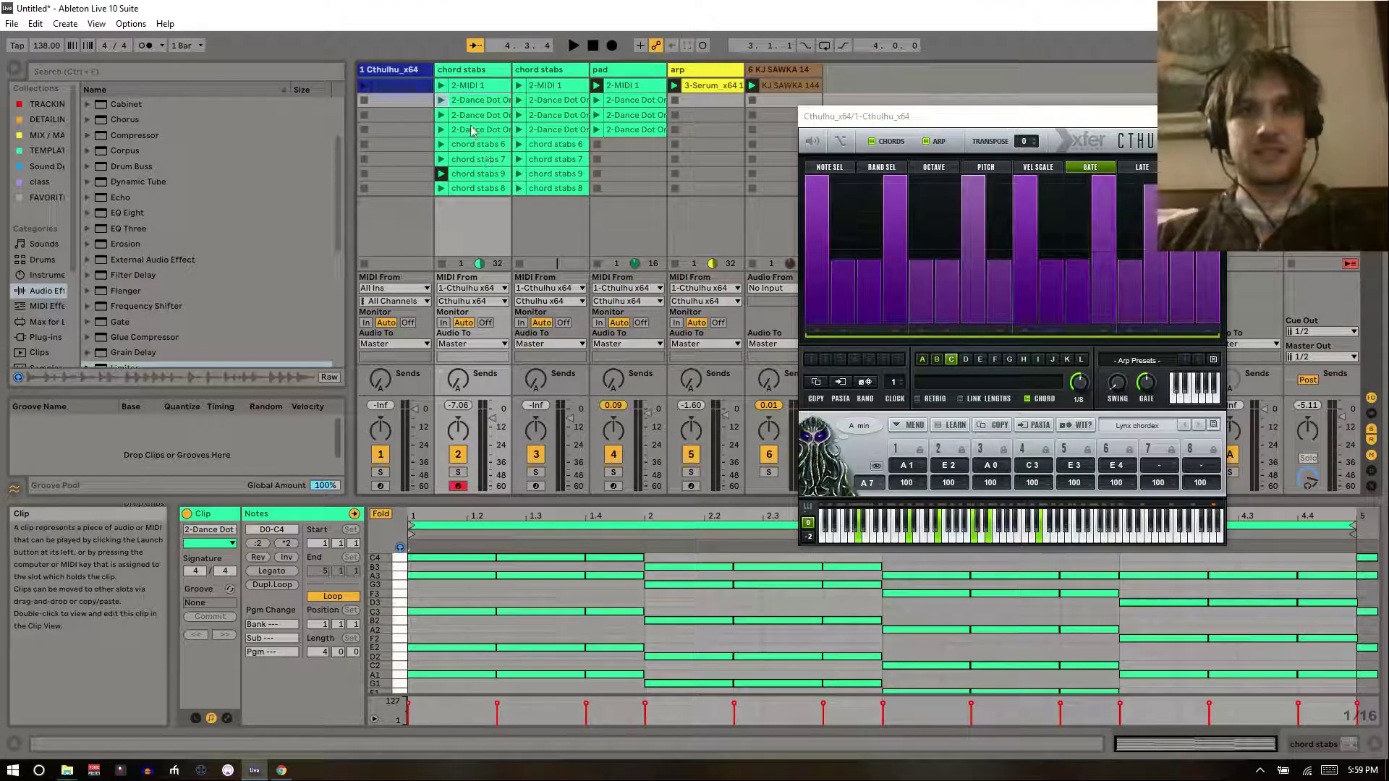
left_click(466, 119)
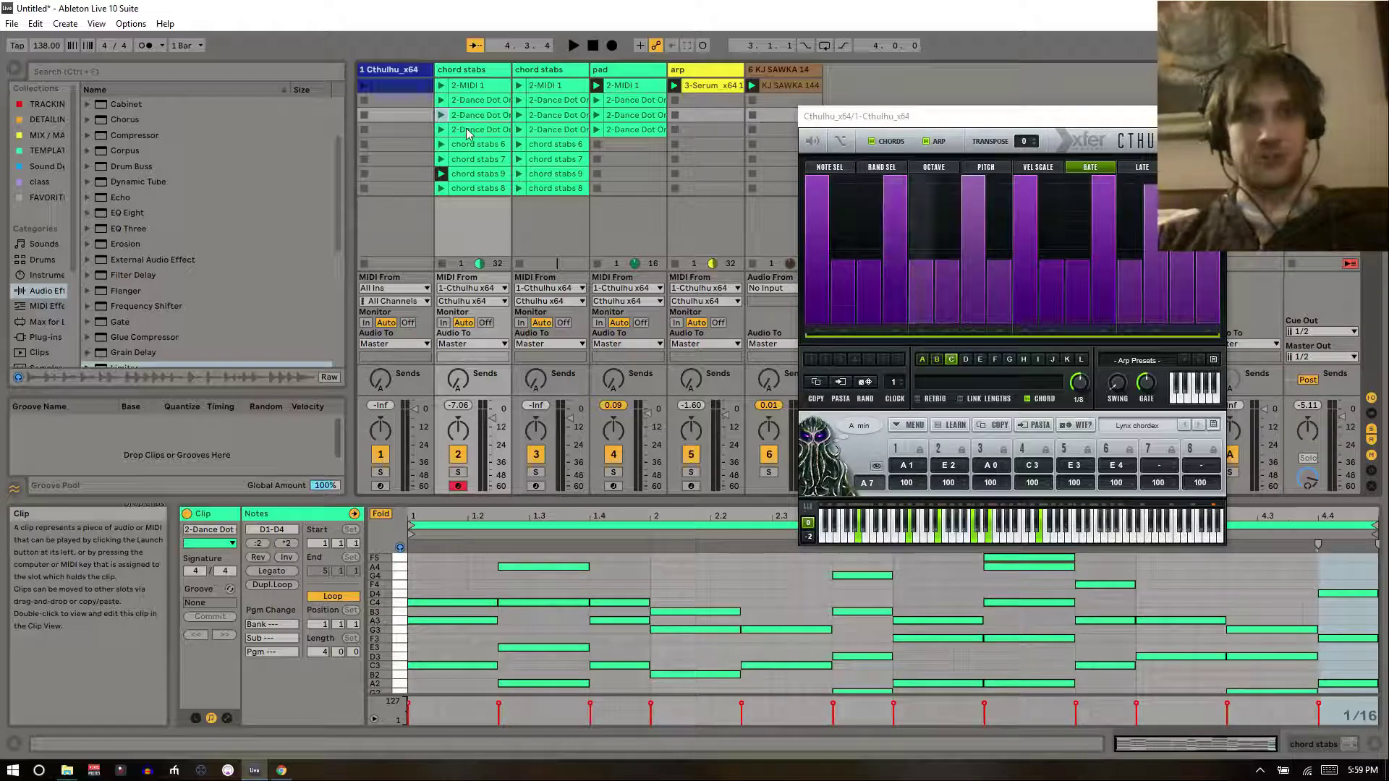
left_click(466, 131)
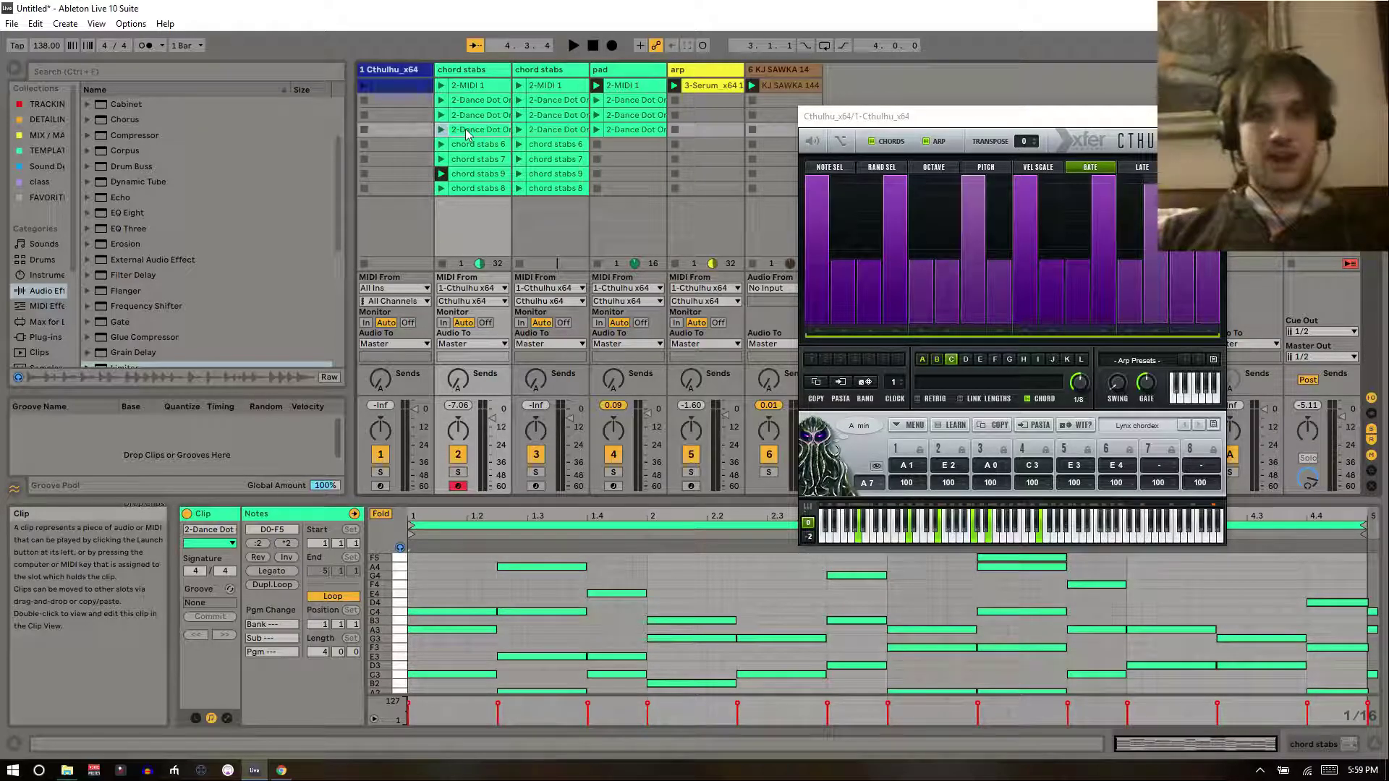
left_click(474, 146)
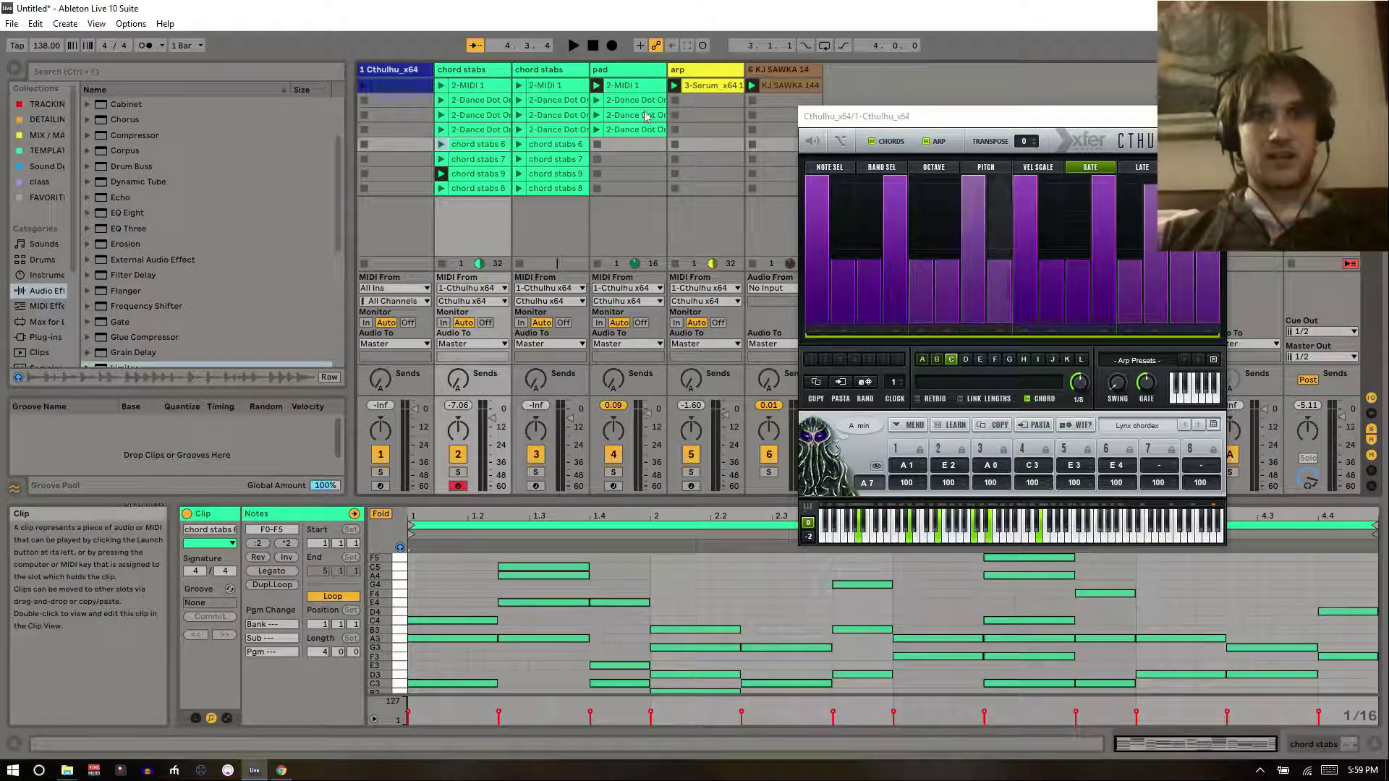
left_click(548, 85)
left_click(622, 85)
left_click(695, 70)
left_click(705, 85)
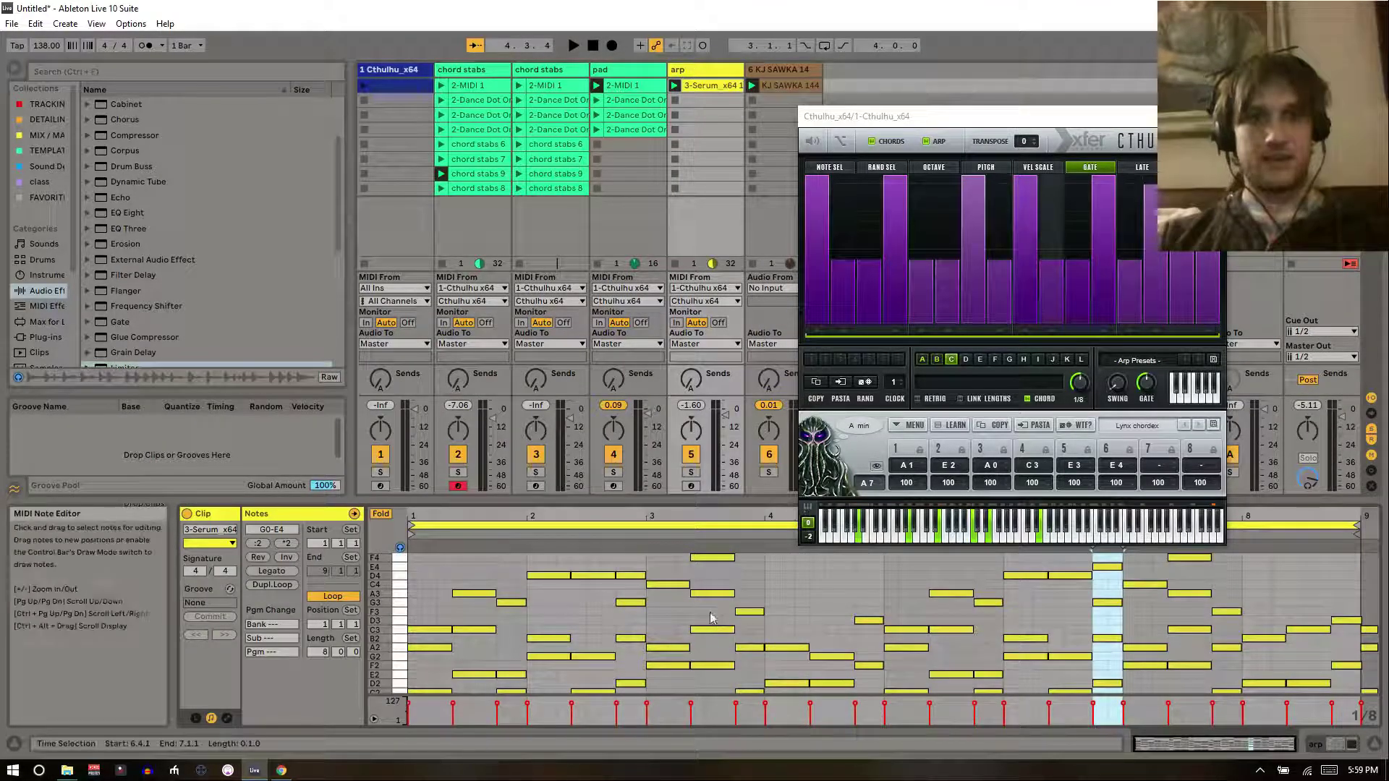
- Arm the arp track, play the session briefly, and show the track's Arpeggiator and Serum devices
left_click(691, 486)
key("space")
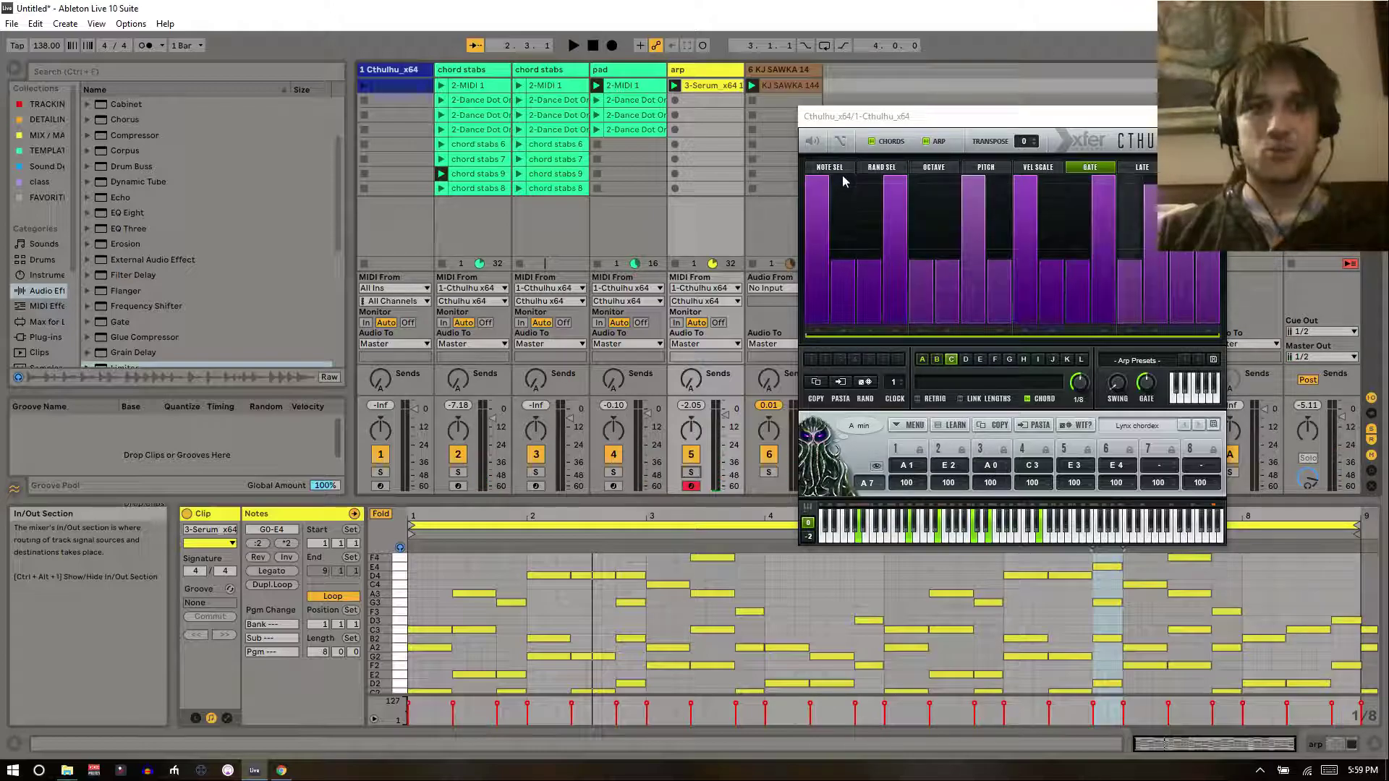
key("shift+Tab")
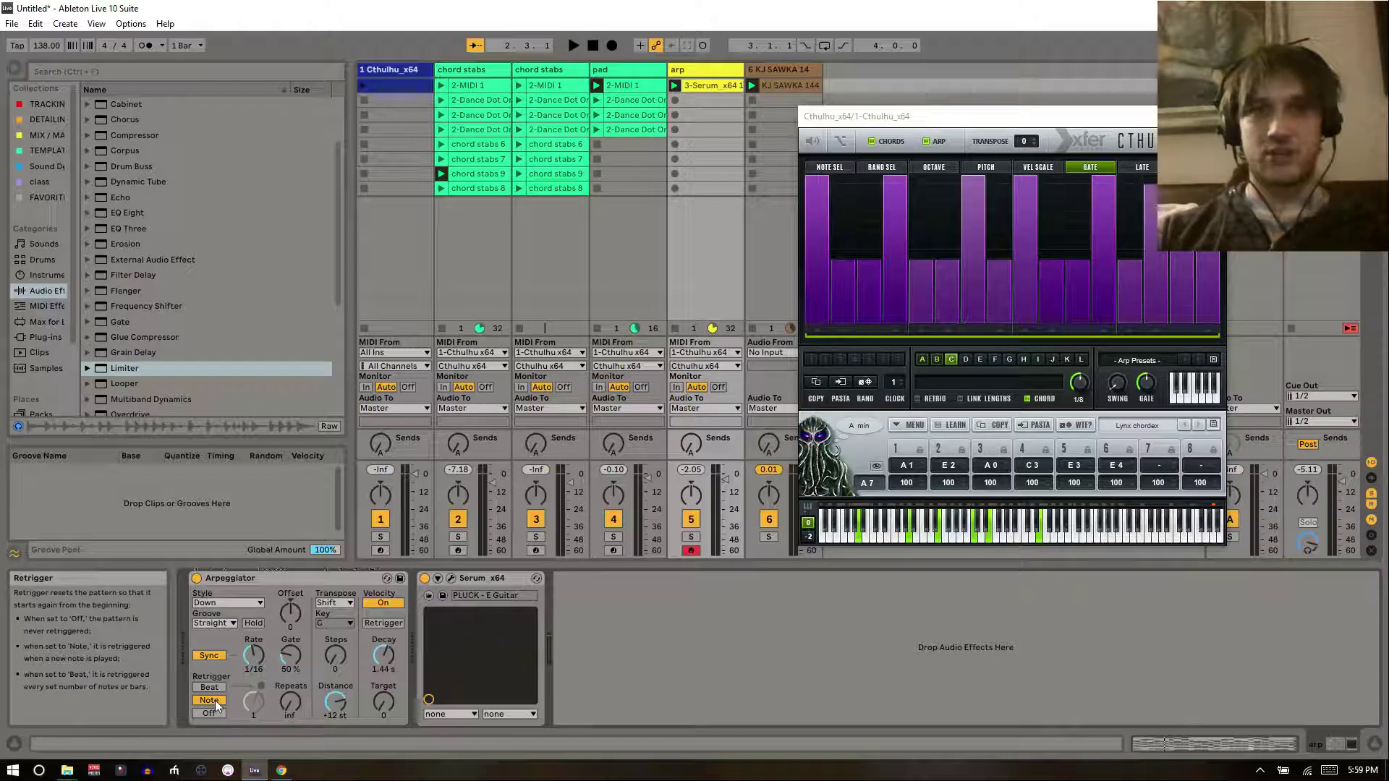
- Move the Cthulhu window aside and insert a new MIDI track after the KJ SAWKA loop track
left_click_drag(853, 116, 969, 107)
left_click(769, 62)
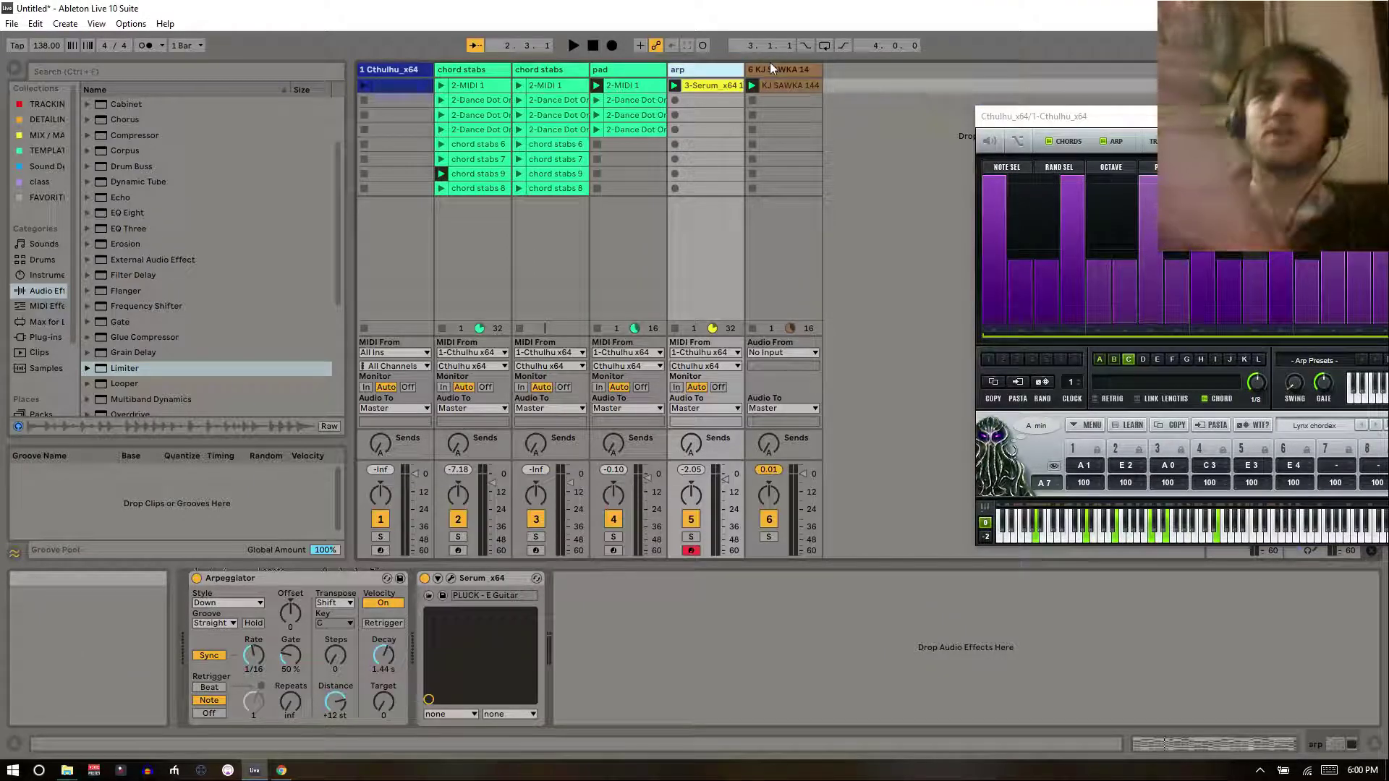
left_click(775, 67)
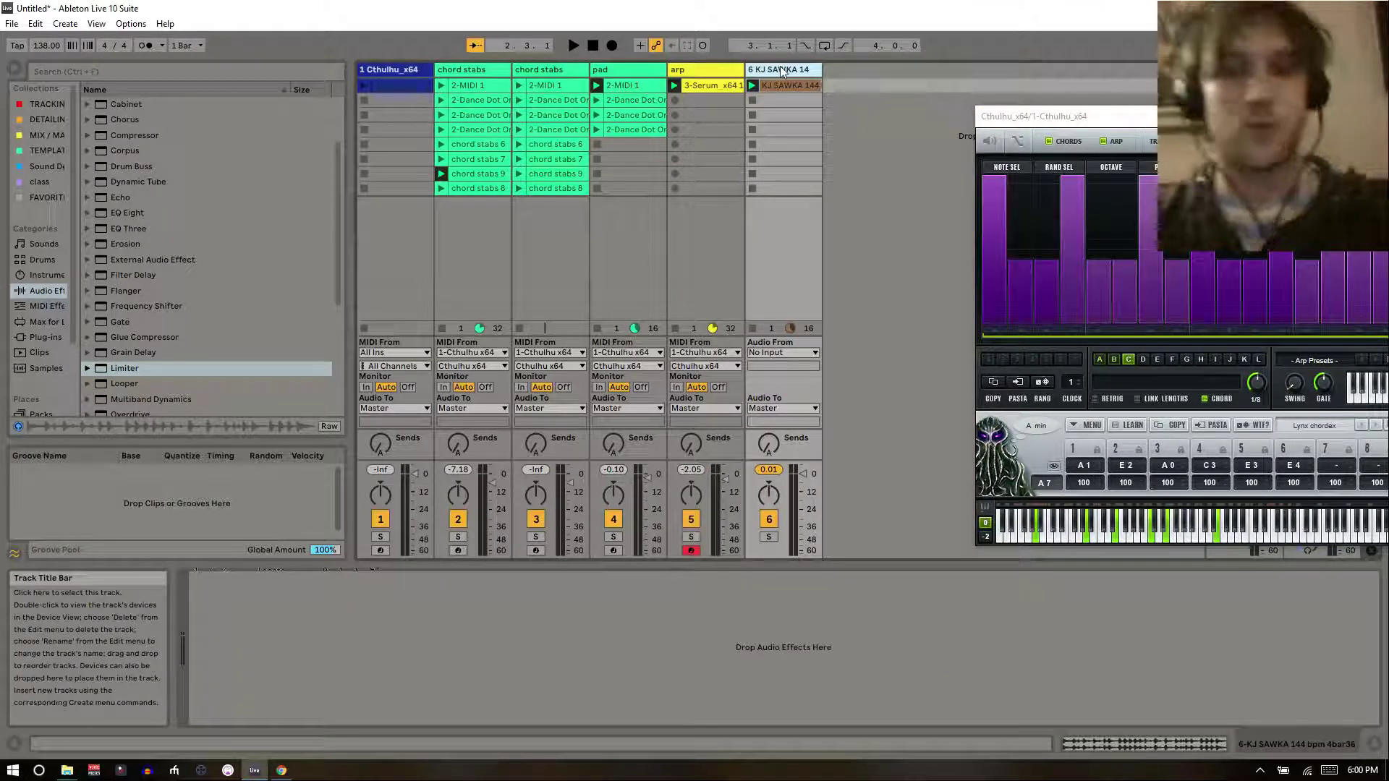
key("ctrl+shift+t")
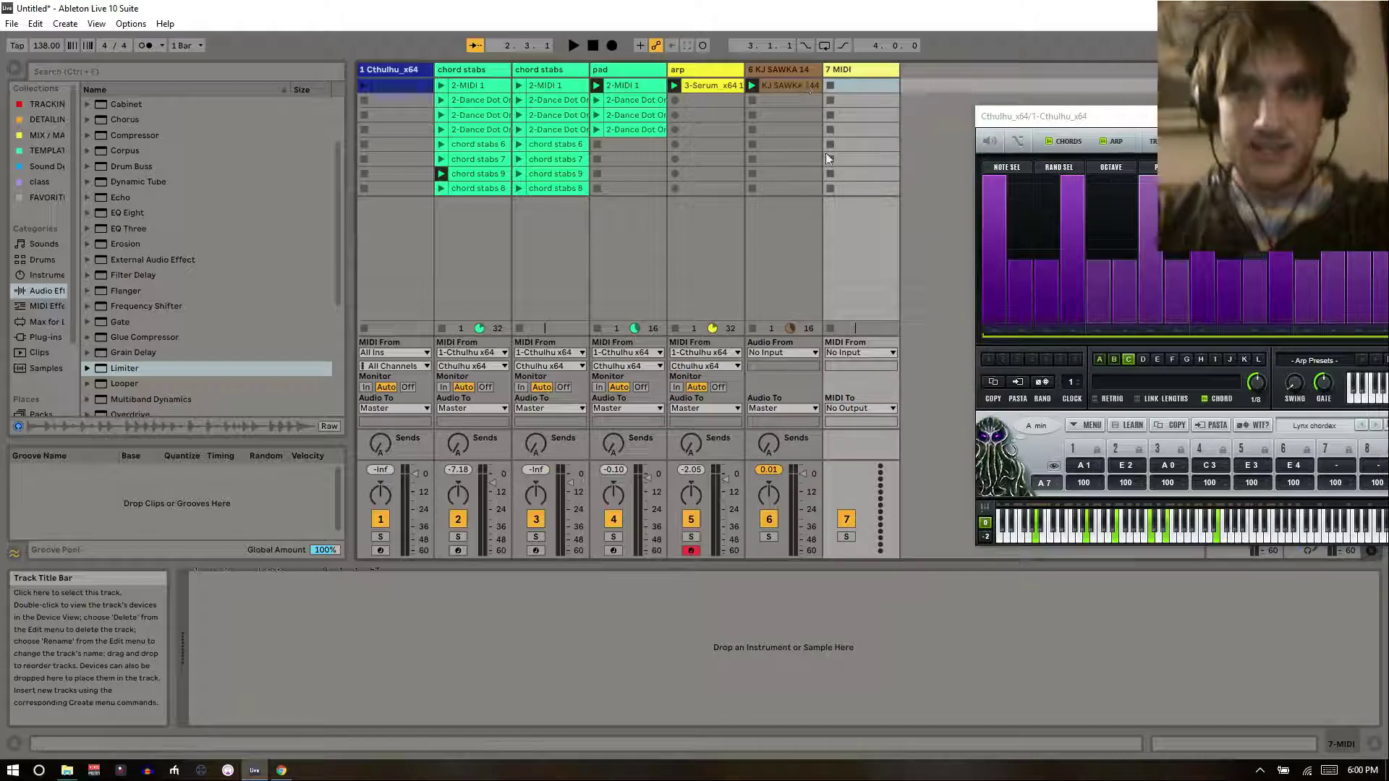
- Set the new MIDI track's input to the arp track and arm it for recording
left_click(836, 353)
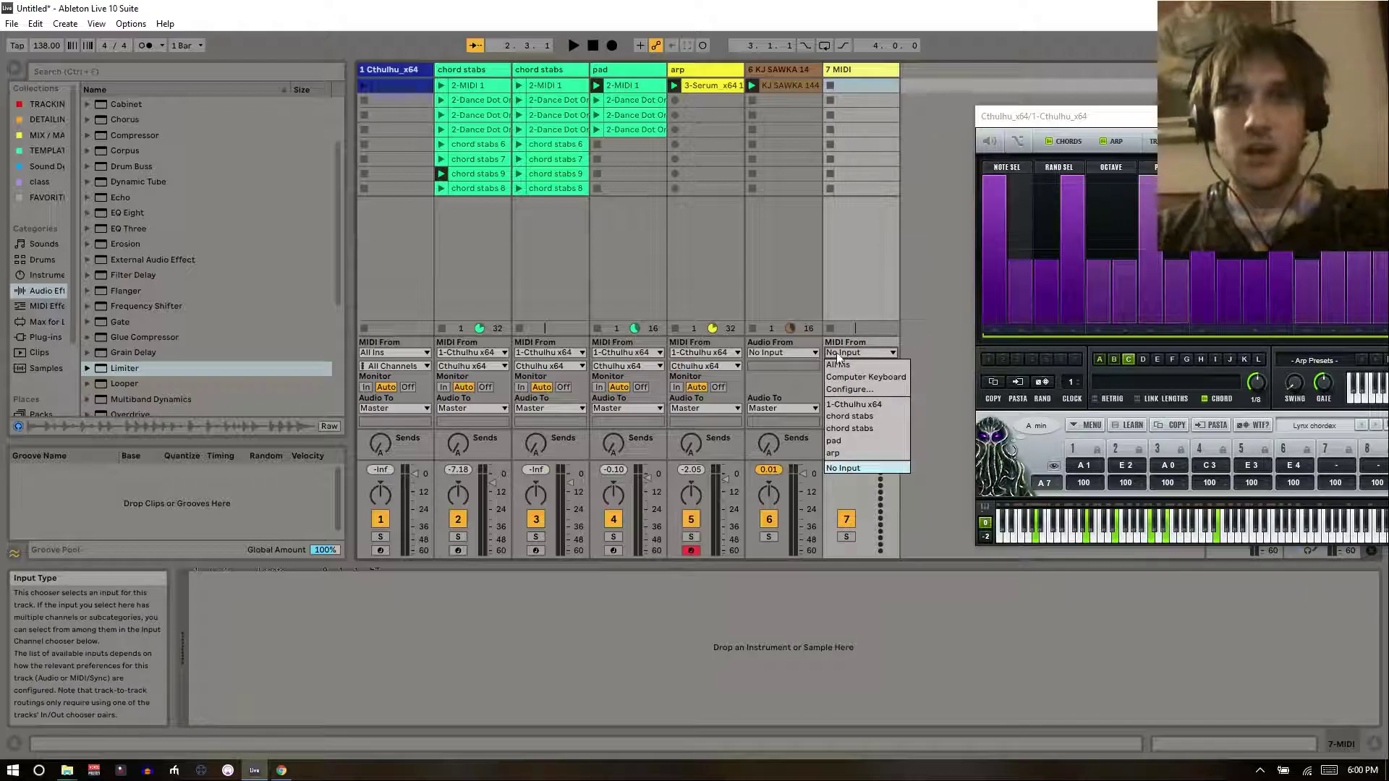
left_click(834, 454)
left_click(845, 550)
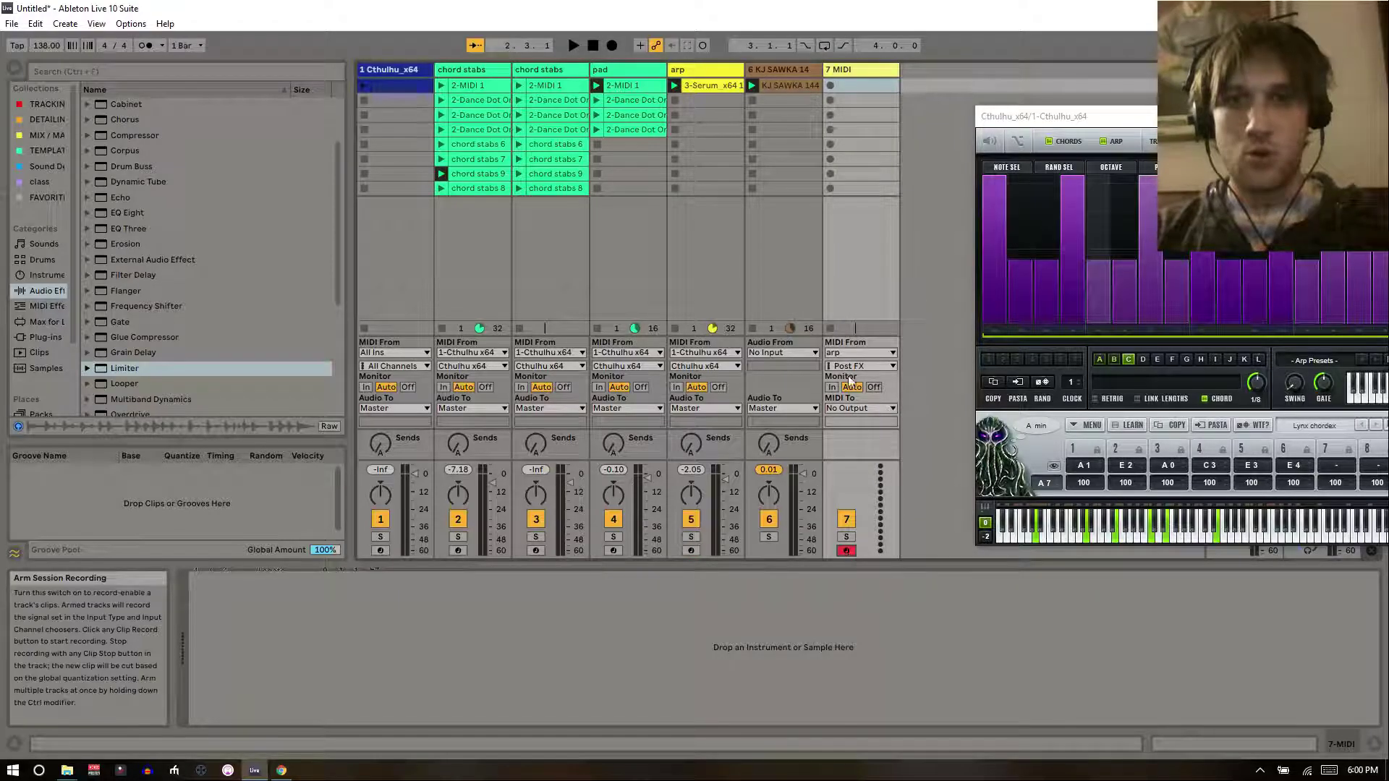
- Record eight bars of the arp output into the new track's first slot, closing the Cthulhu window meanwhile
left_click(831, 85)
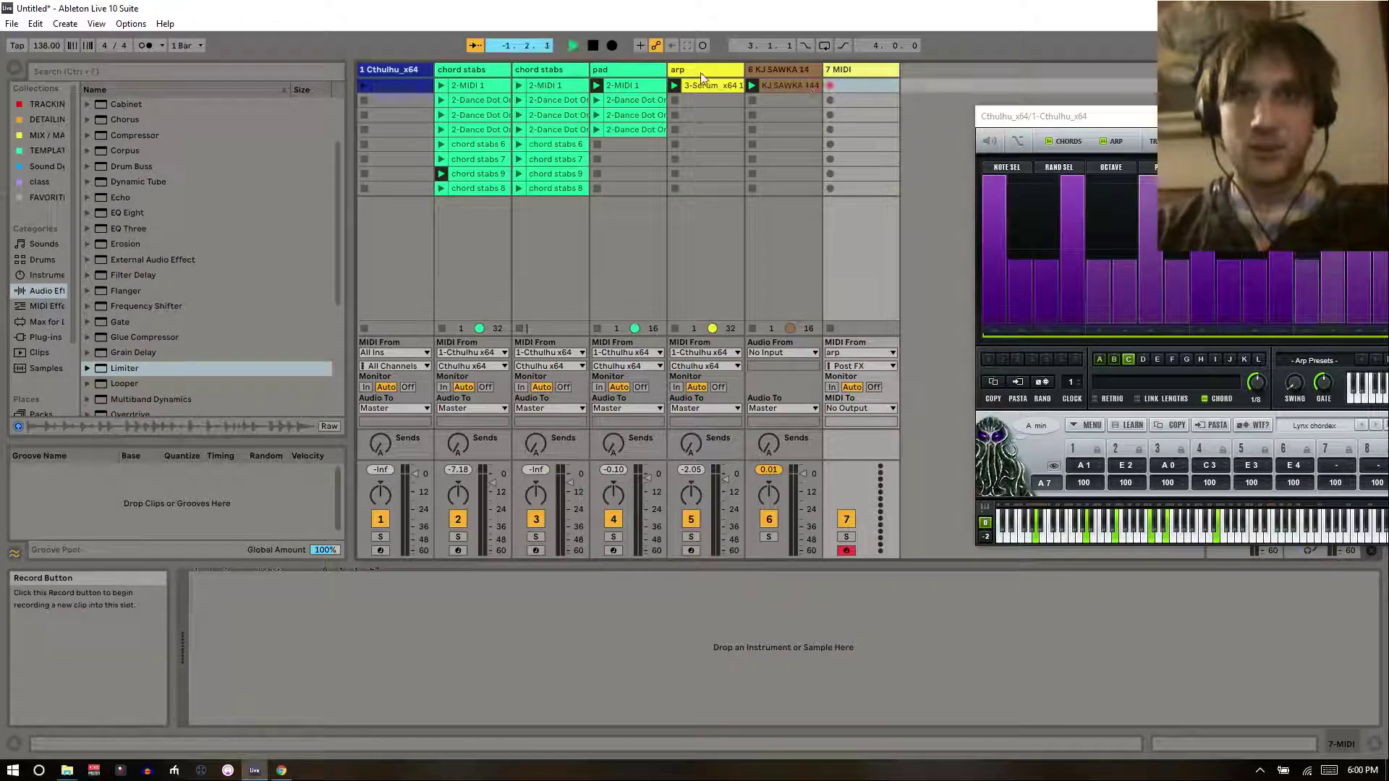
left_click(700, 73)
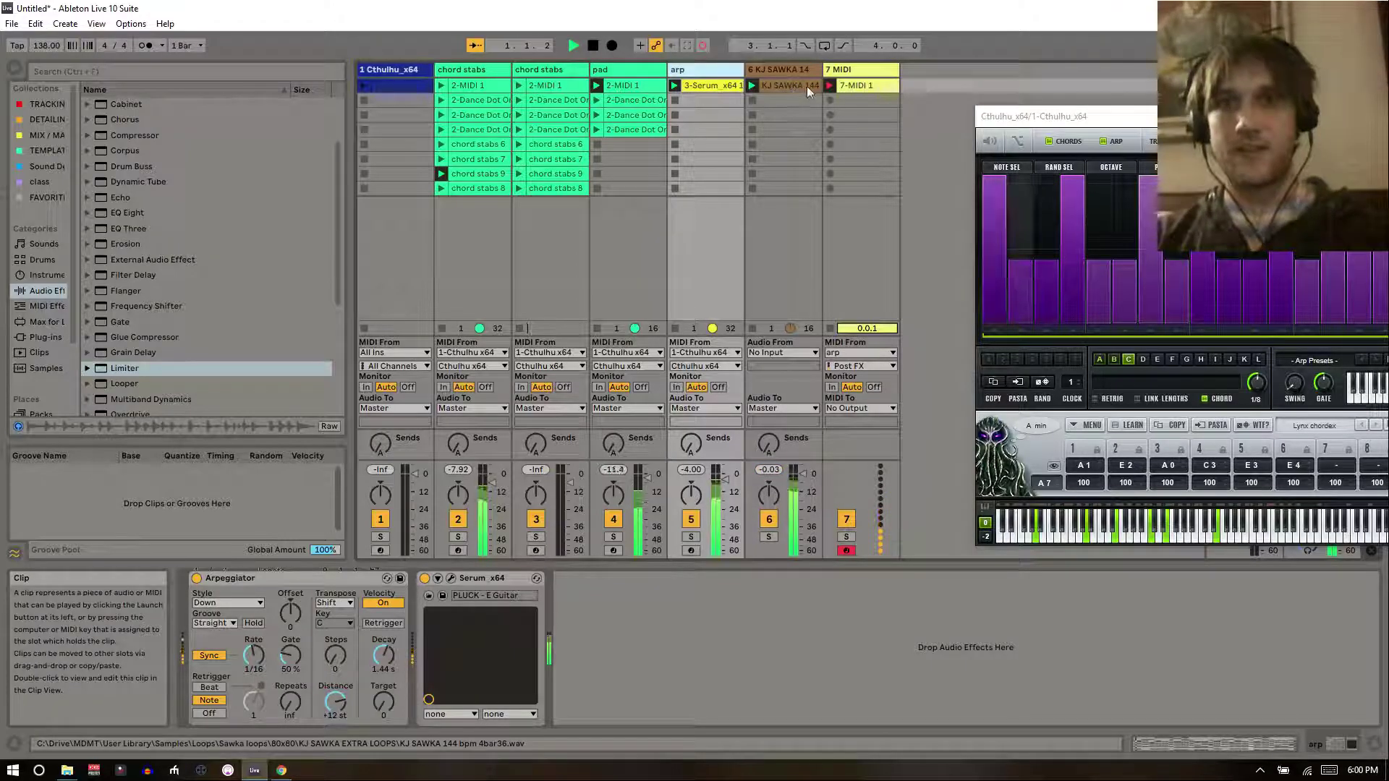
left_click(862, 84)
double_click(862, 83)
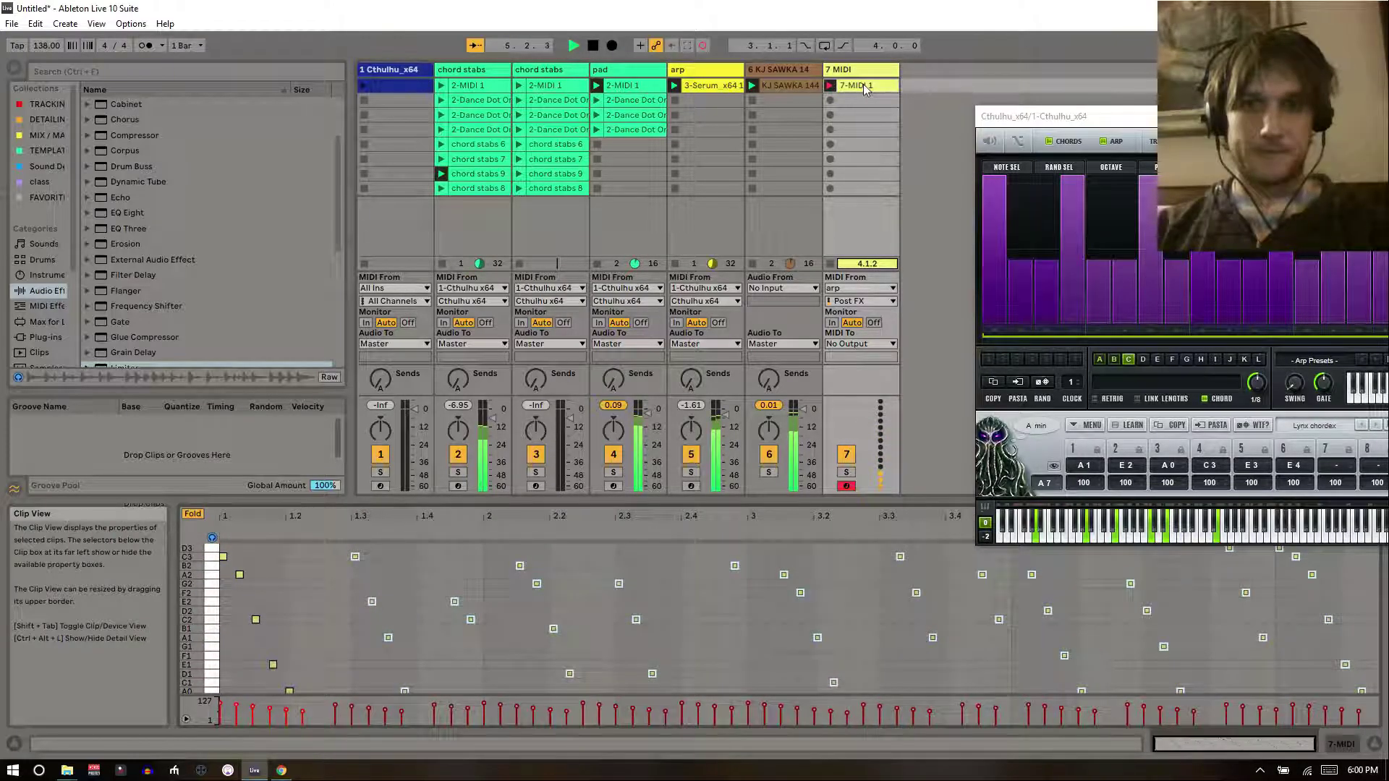
left_click_drag(1086, 122, 840, 131)
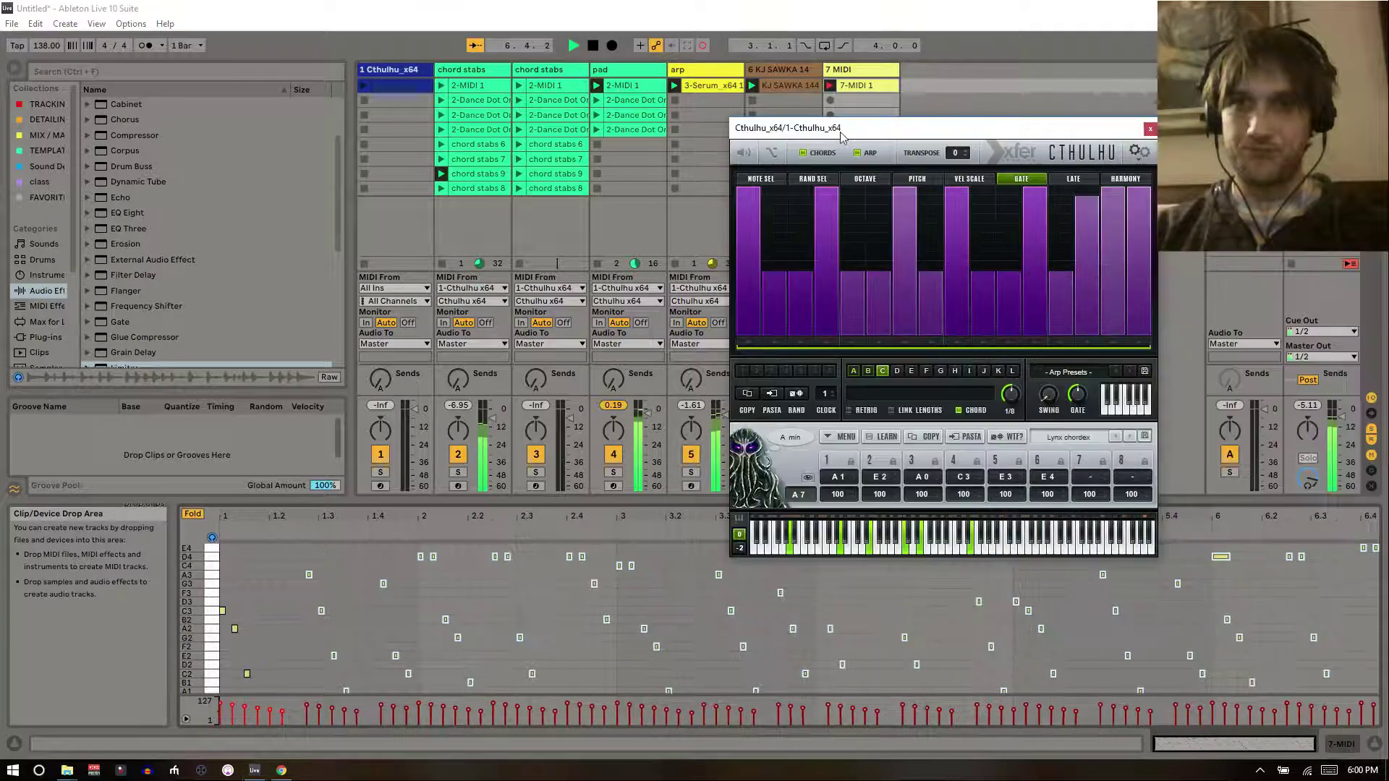
left_click(1150, 129)
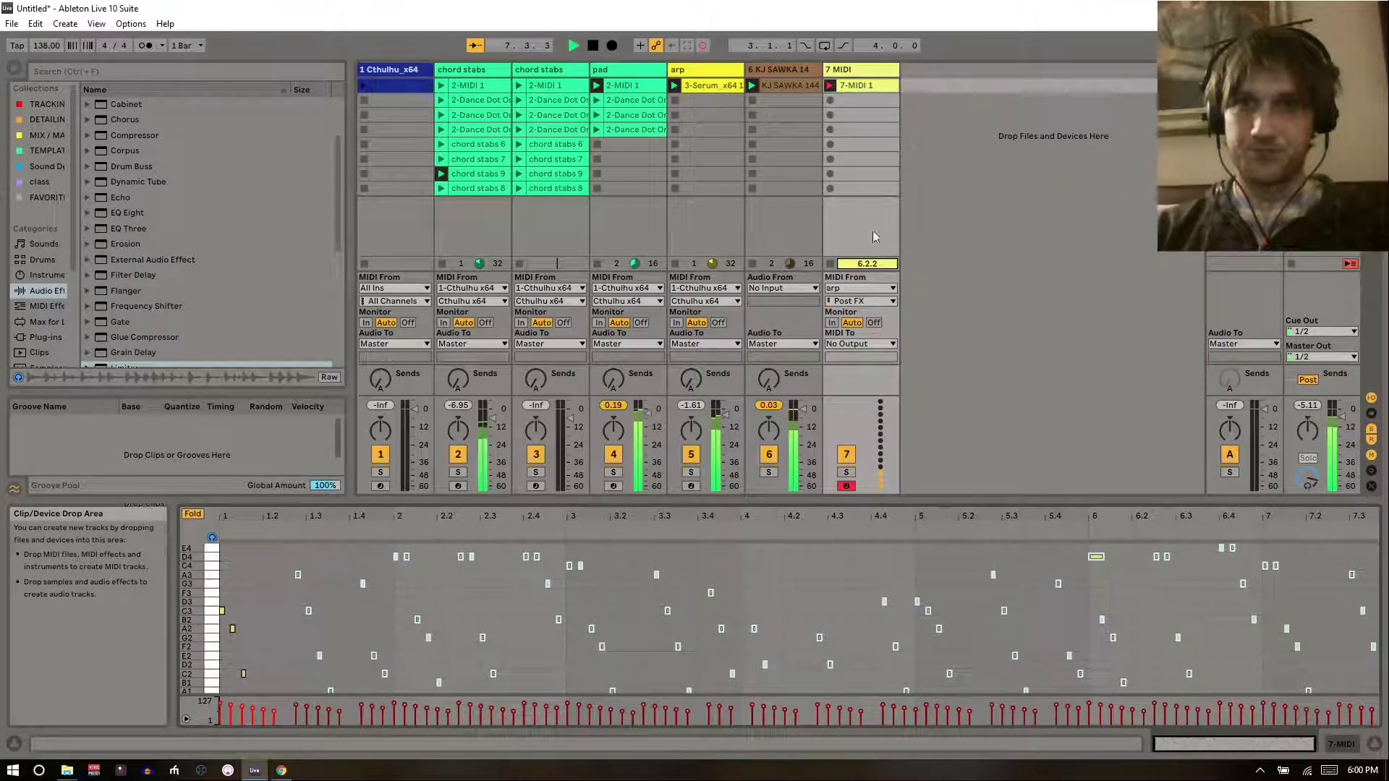
left_click(830, 265)
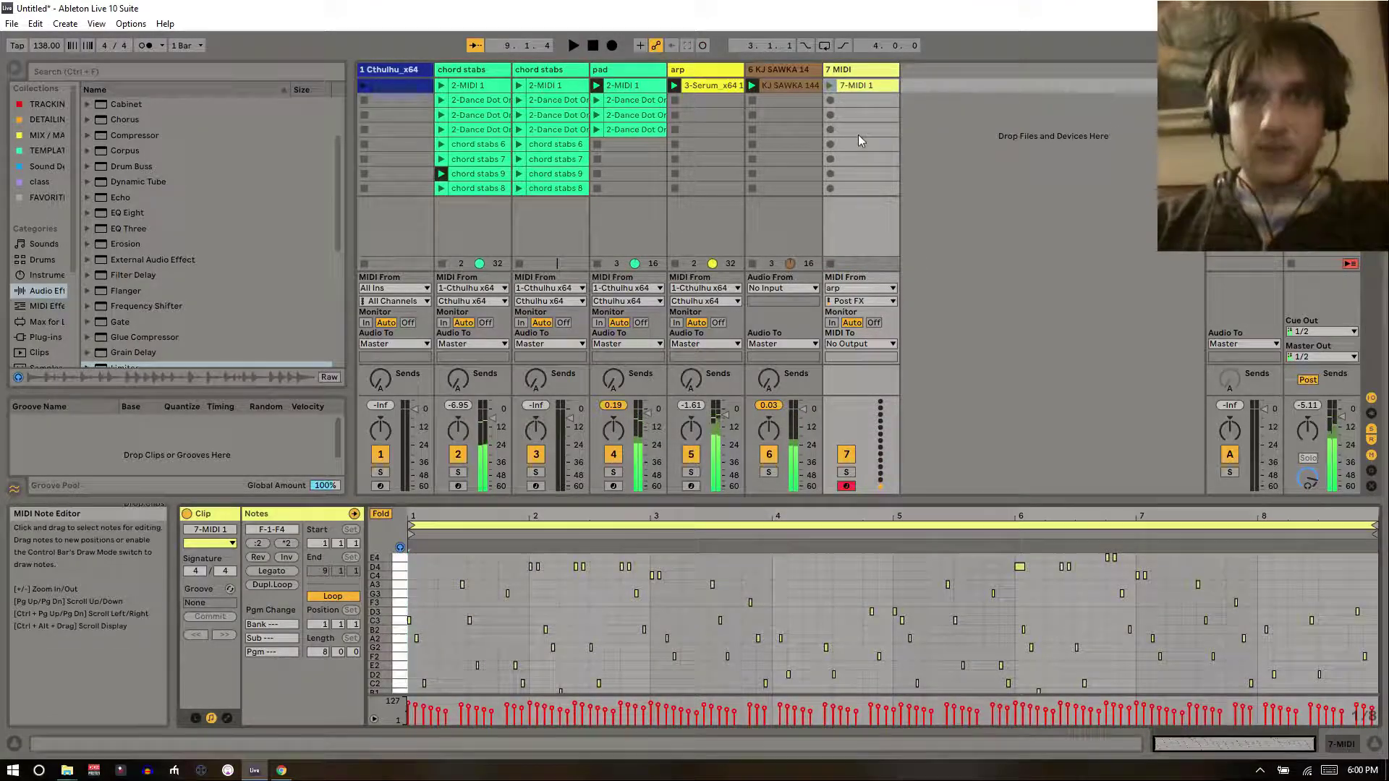
- Move the recorded clip to the arp track's third slot and play it with the Arpeggiator turned off
left_click_drag(844, 90, 694, 119)
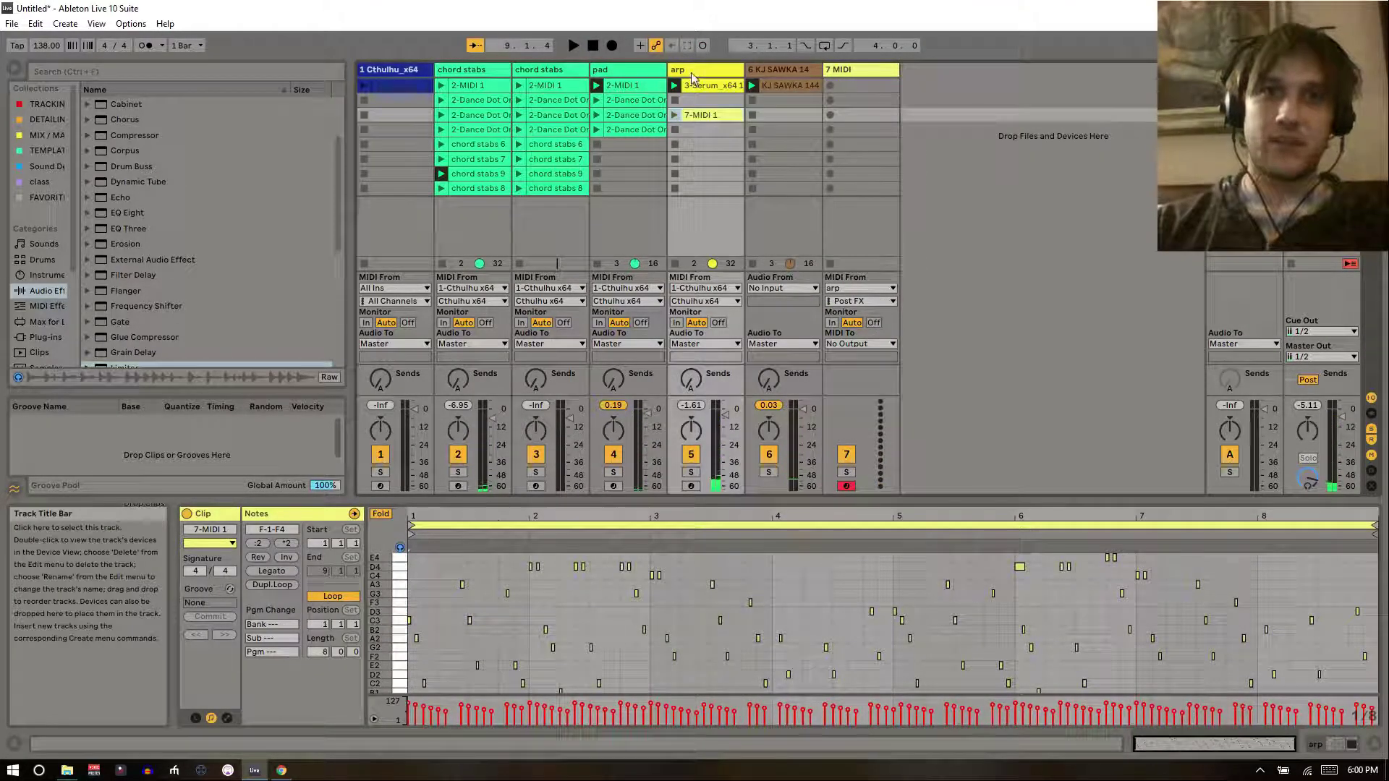
double_click(689, 71)
left_click(195, 579)
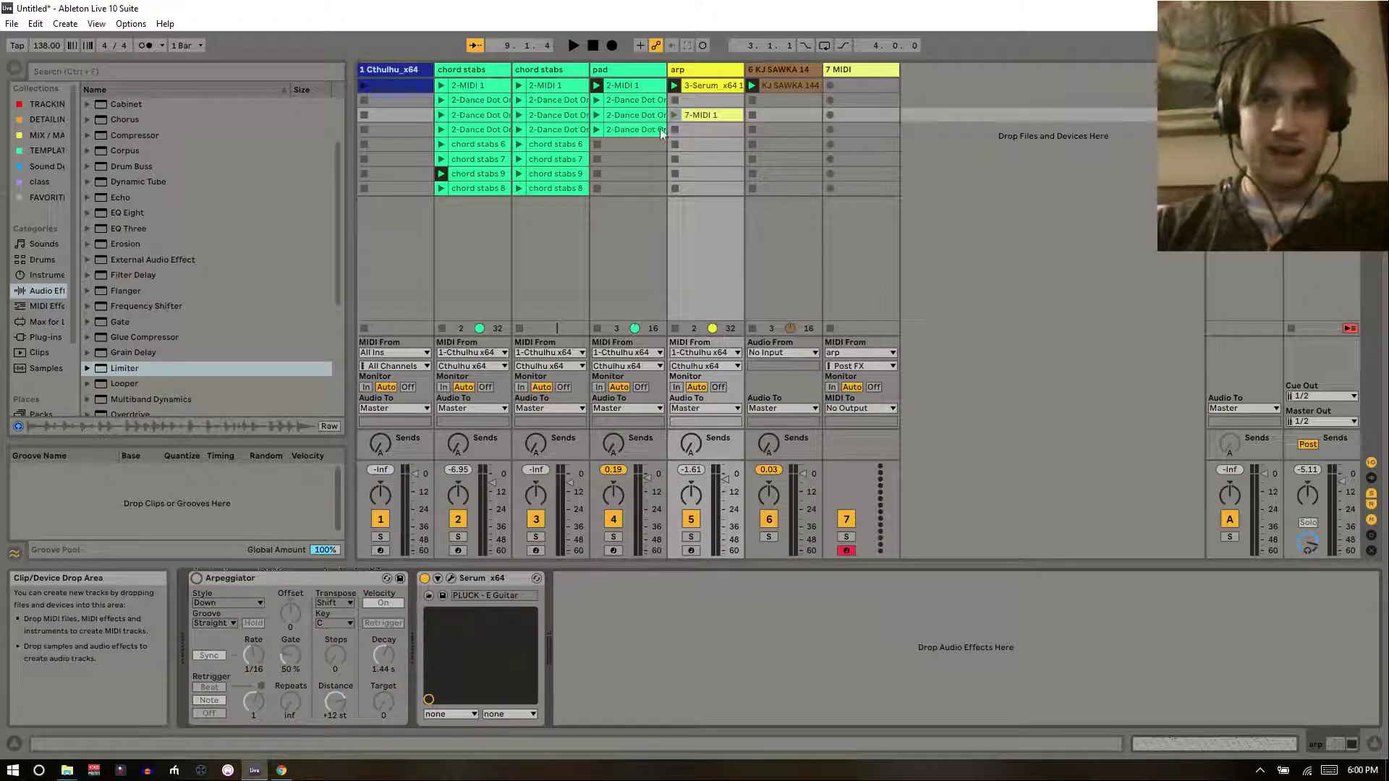
left_click(674, 115)
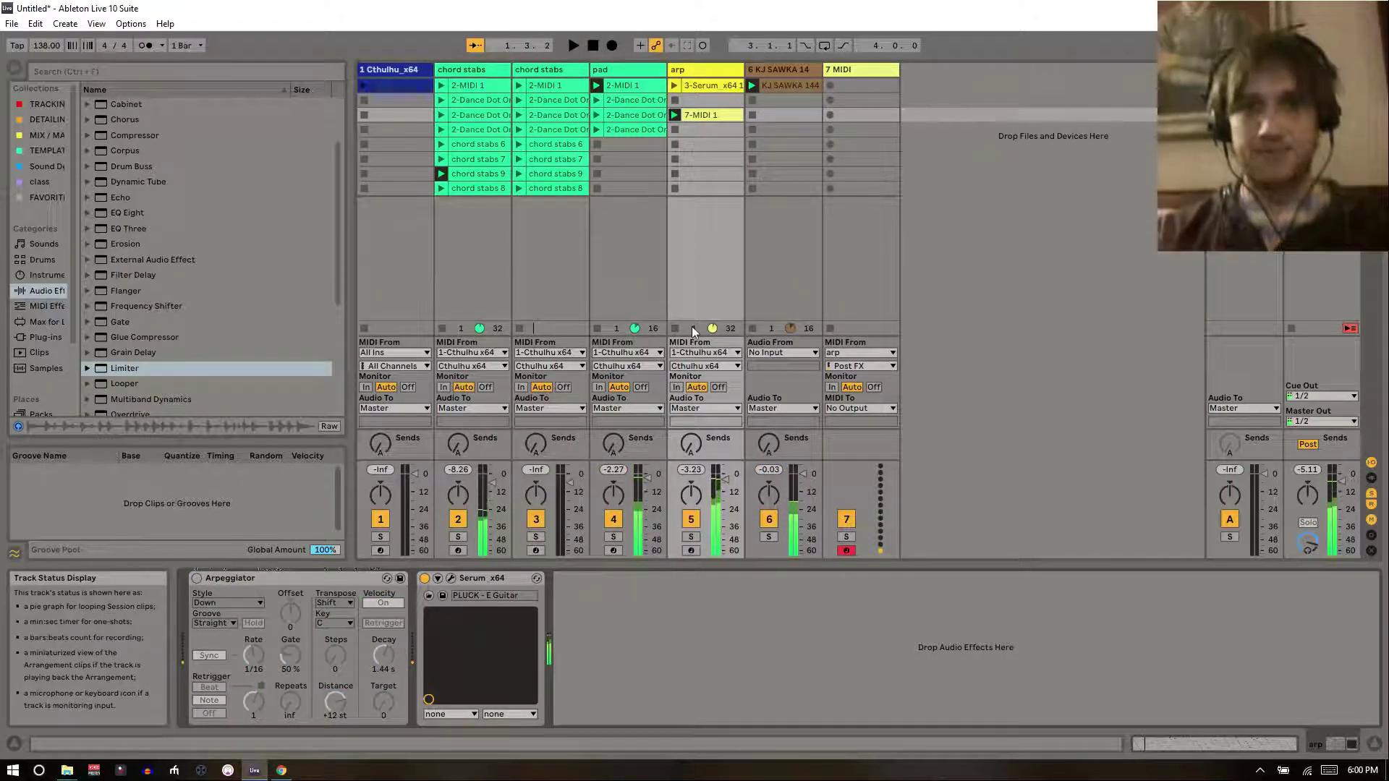
key("space")
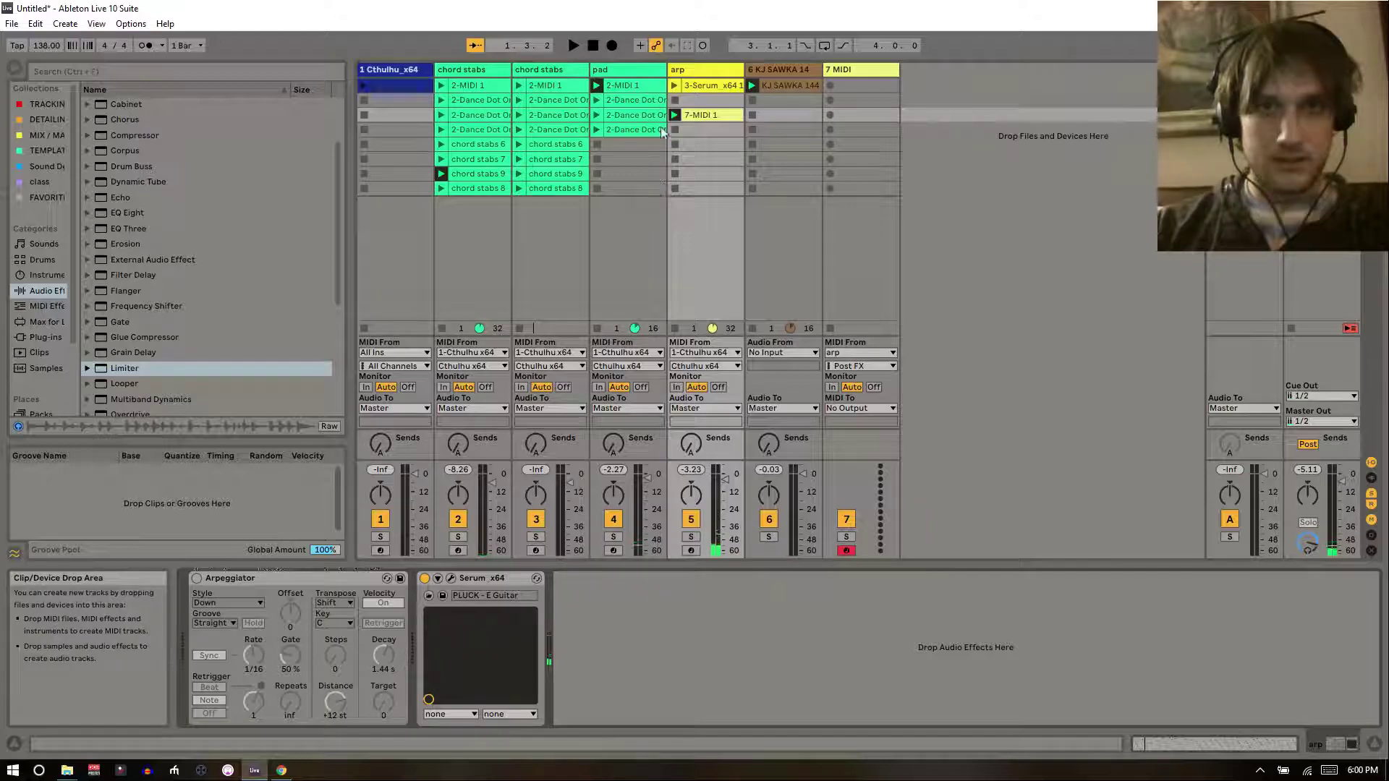
- Open the recorded arp clip and audition its opening bars, selecting the D4 note at 2.1.2
double_click(701, 114)
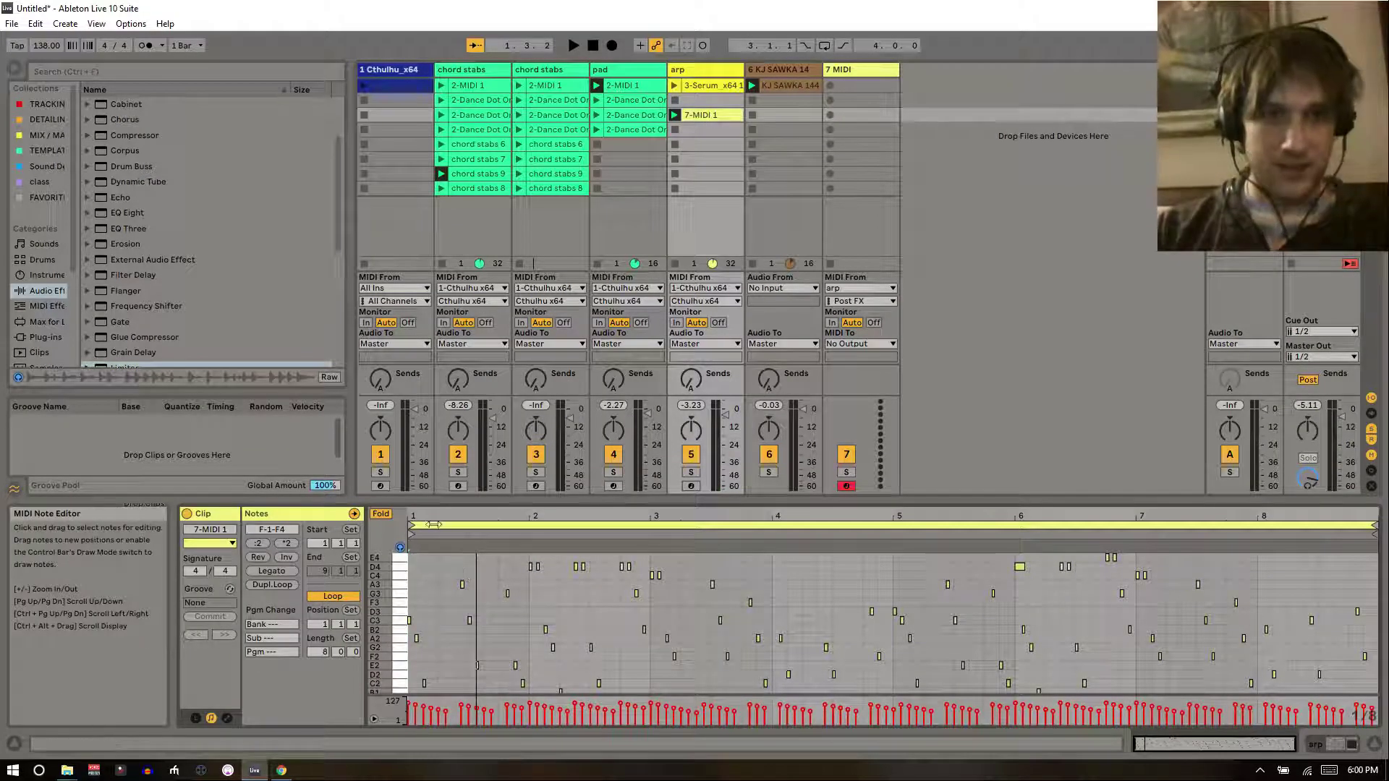
left_click_drag(447, 515, 463, 572)
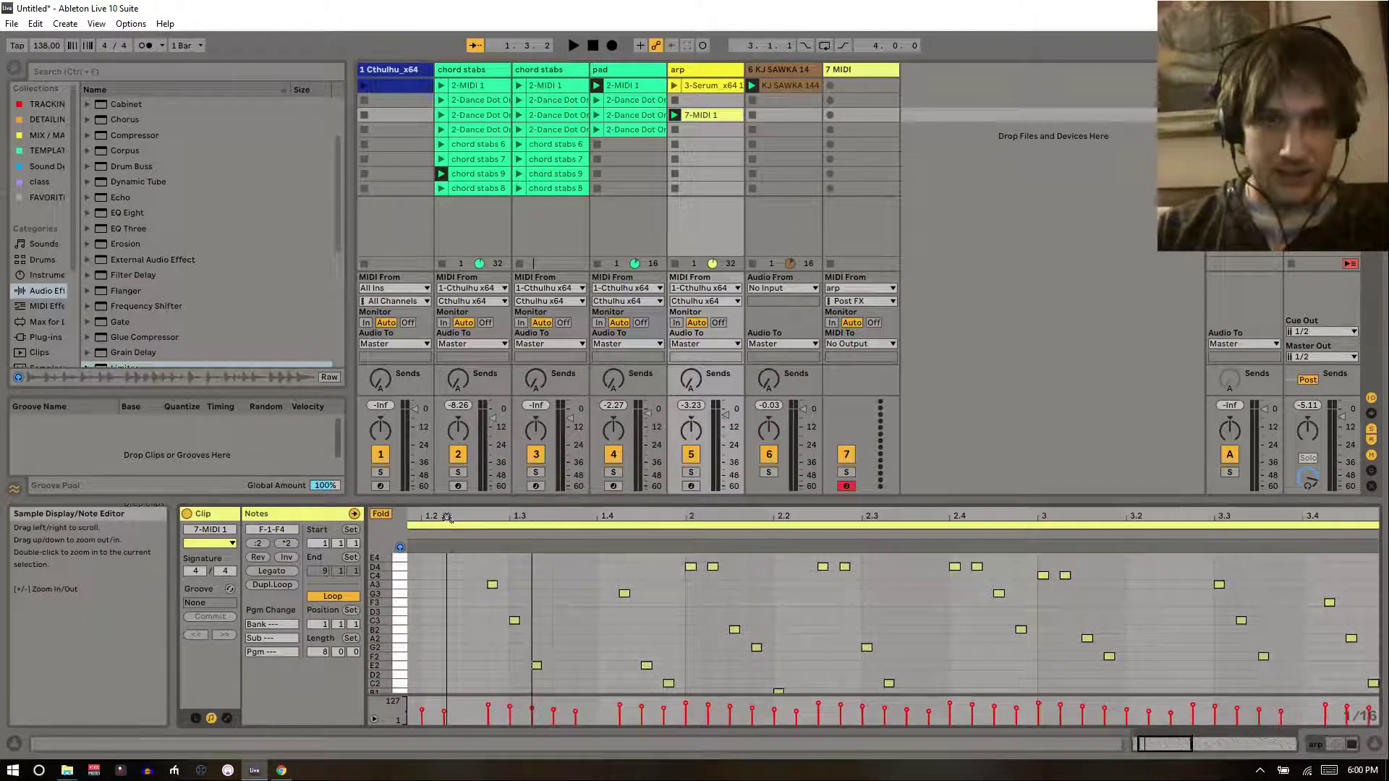
left_click(710, 568)
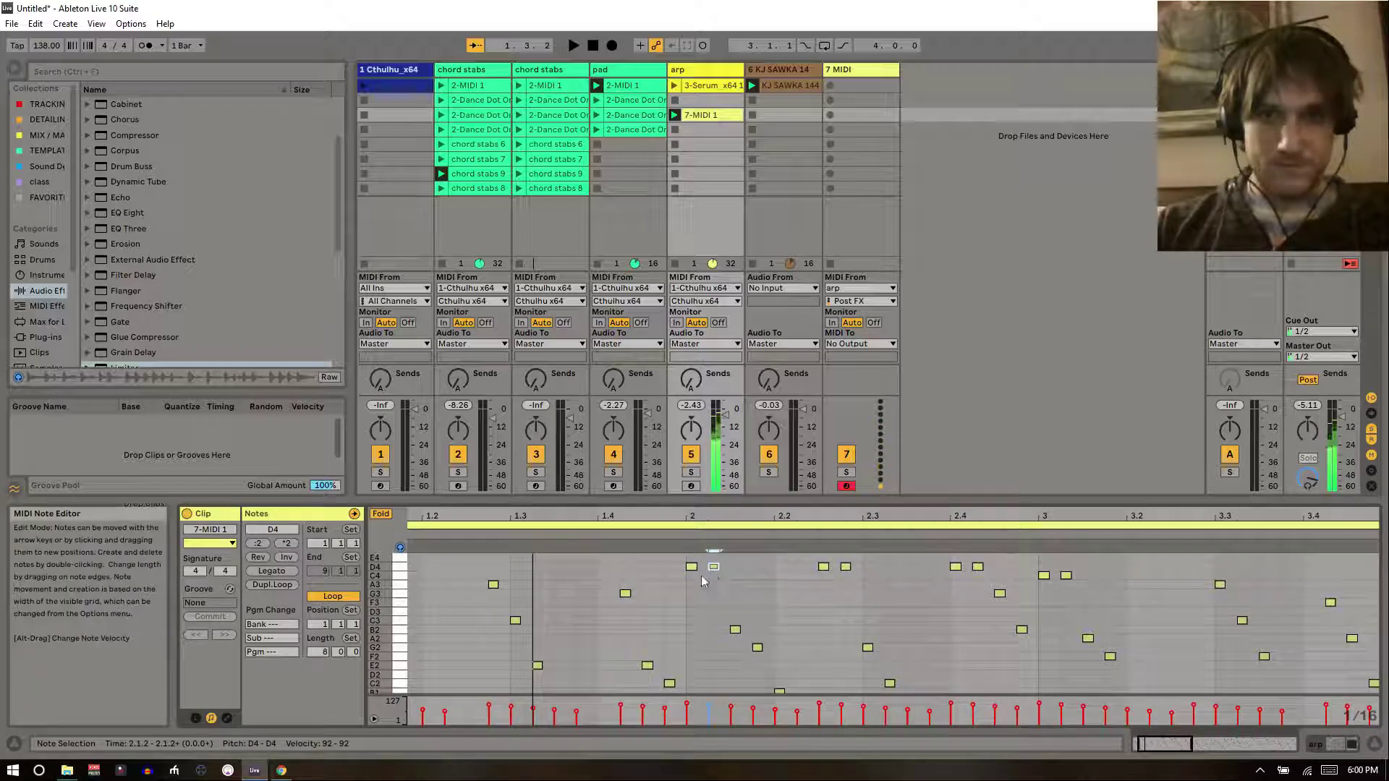
key("space")
key("space")
key("space")
key("space")
- Raise the G3 note at 1.4.2 to E4 in the recorded arp clip and audition the change
key("Left")
key("Left")
key("Left")
key("Left")
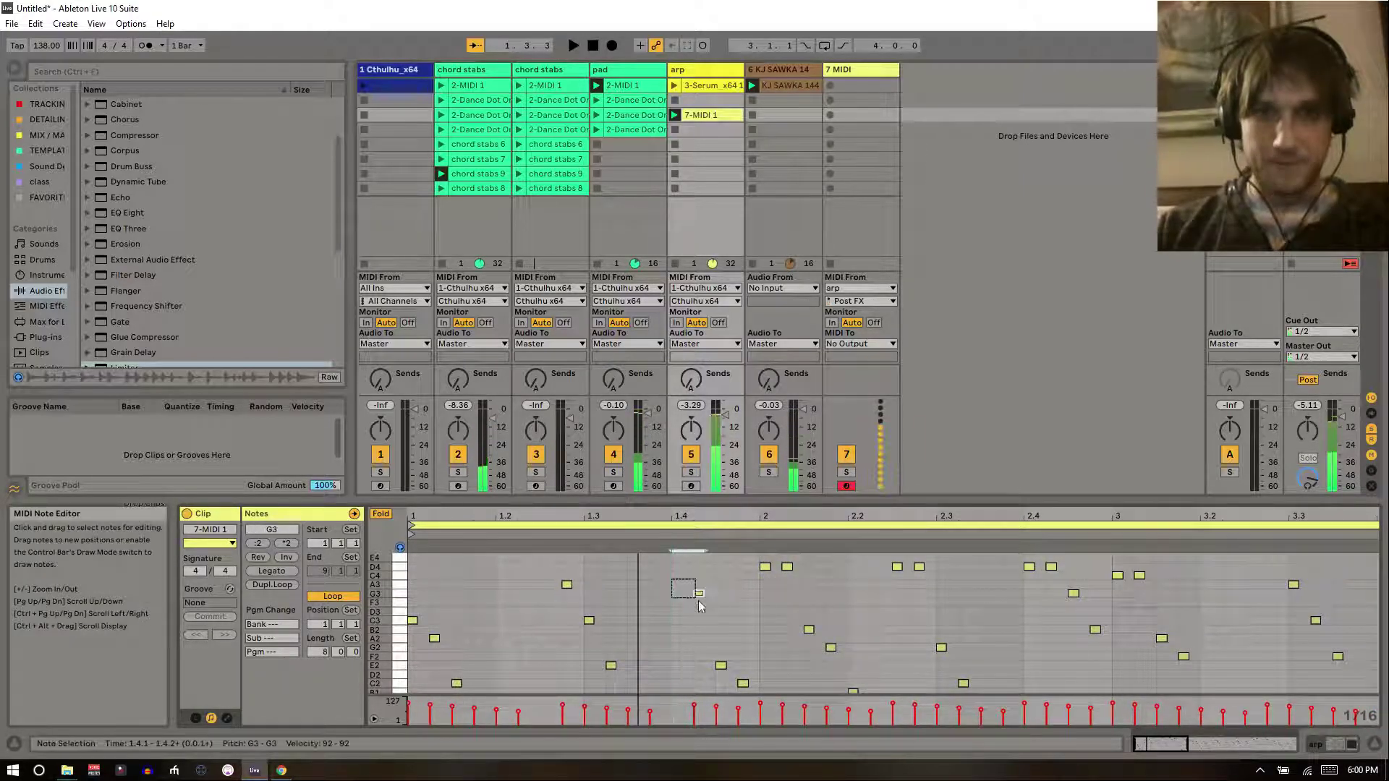
key("Up")
key("Up")
key("space")
key("space")
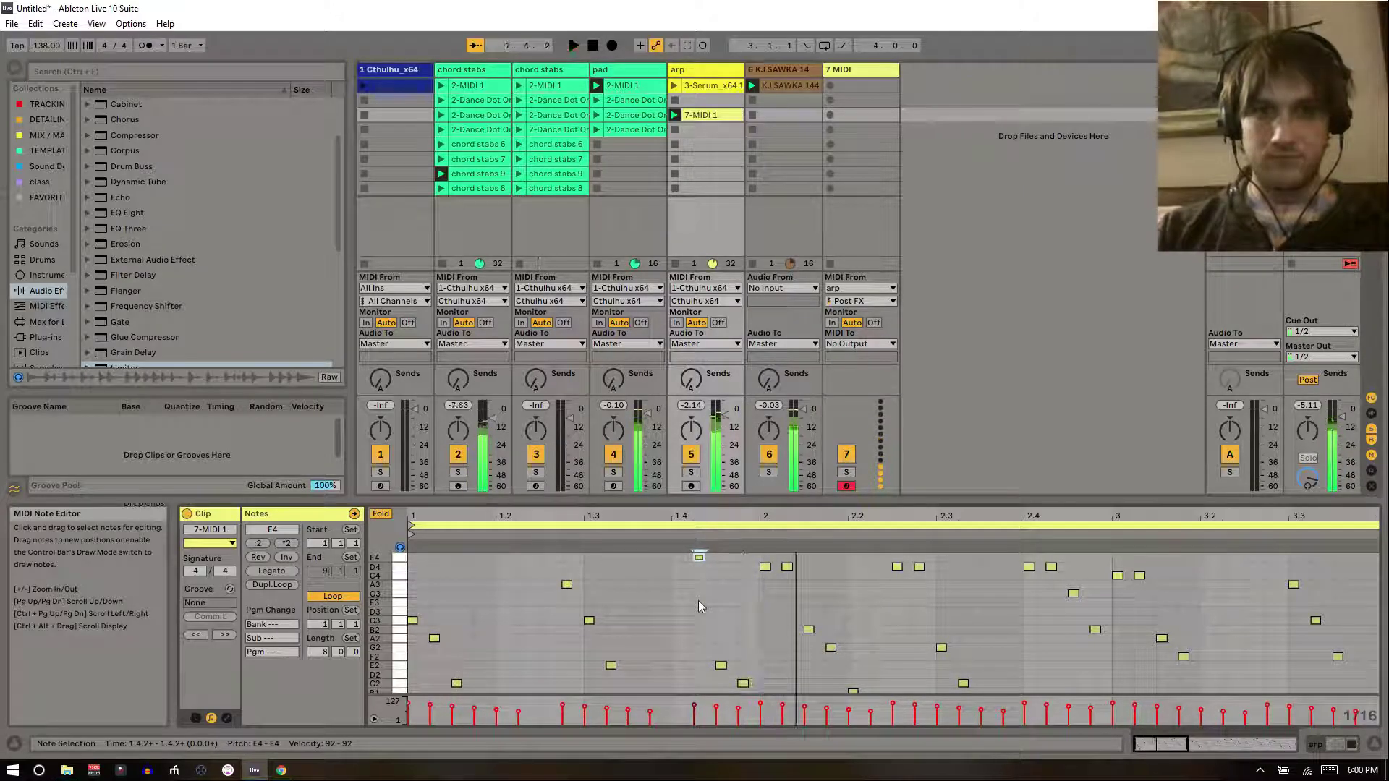
scroll(697, 602, "up", 1)
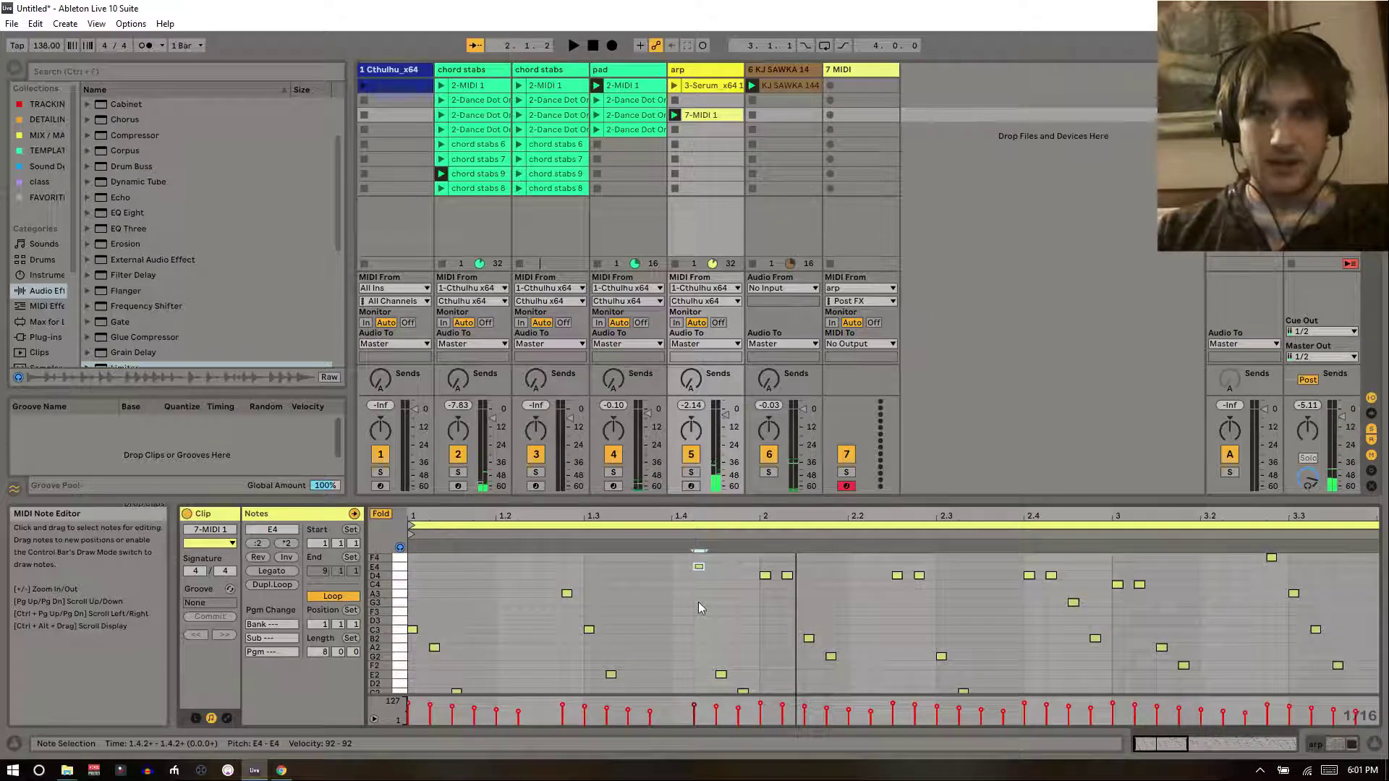
key("space")
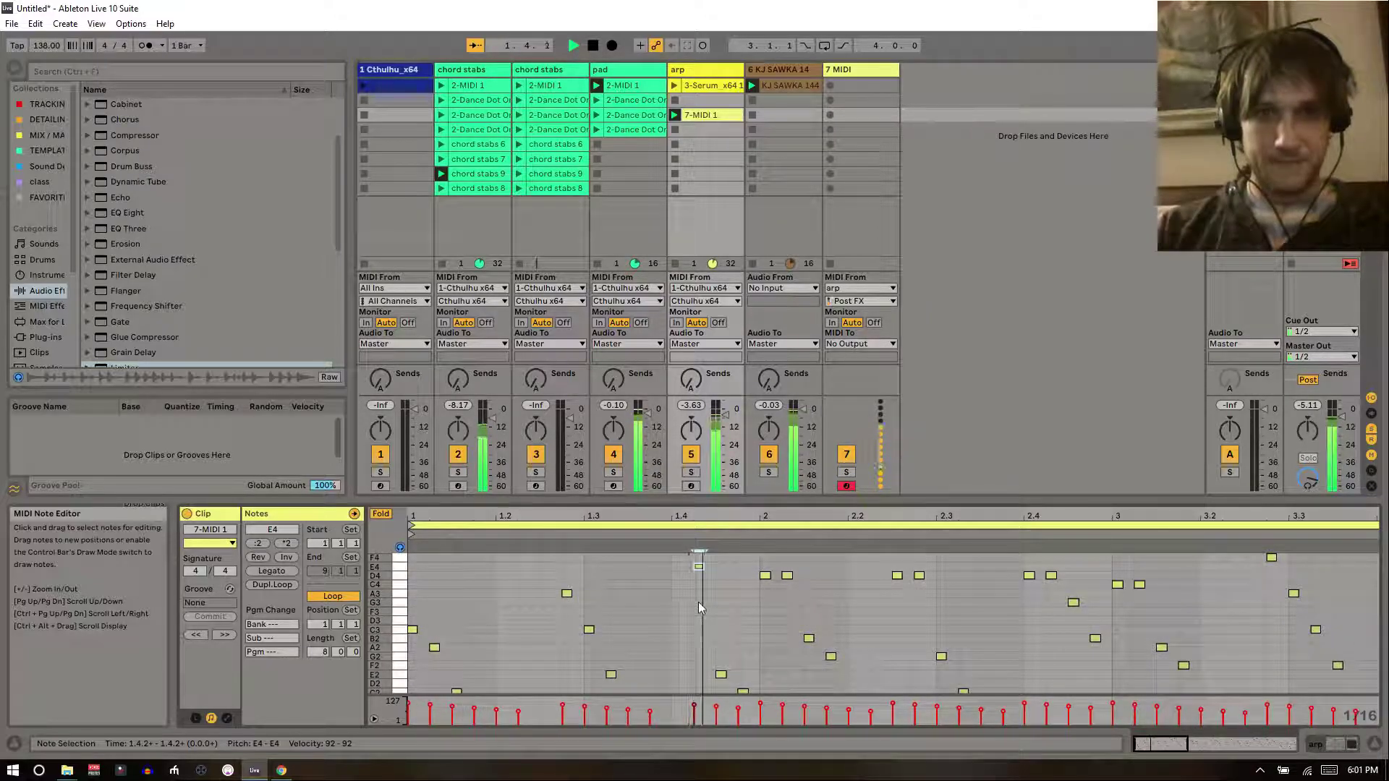
- Raise the pair of D4 notes in beat 2.2 to E4 and the pair at 2.4 to F4
left_click_drag(895, 588, 915, 571)
key("Up")
left_click_drag(1010, 606, 1058, 570)
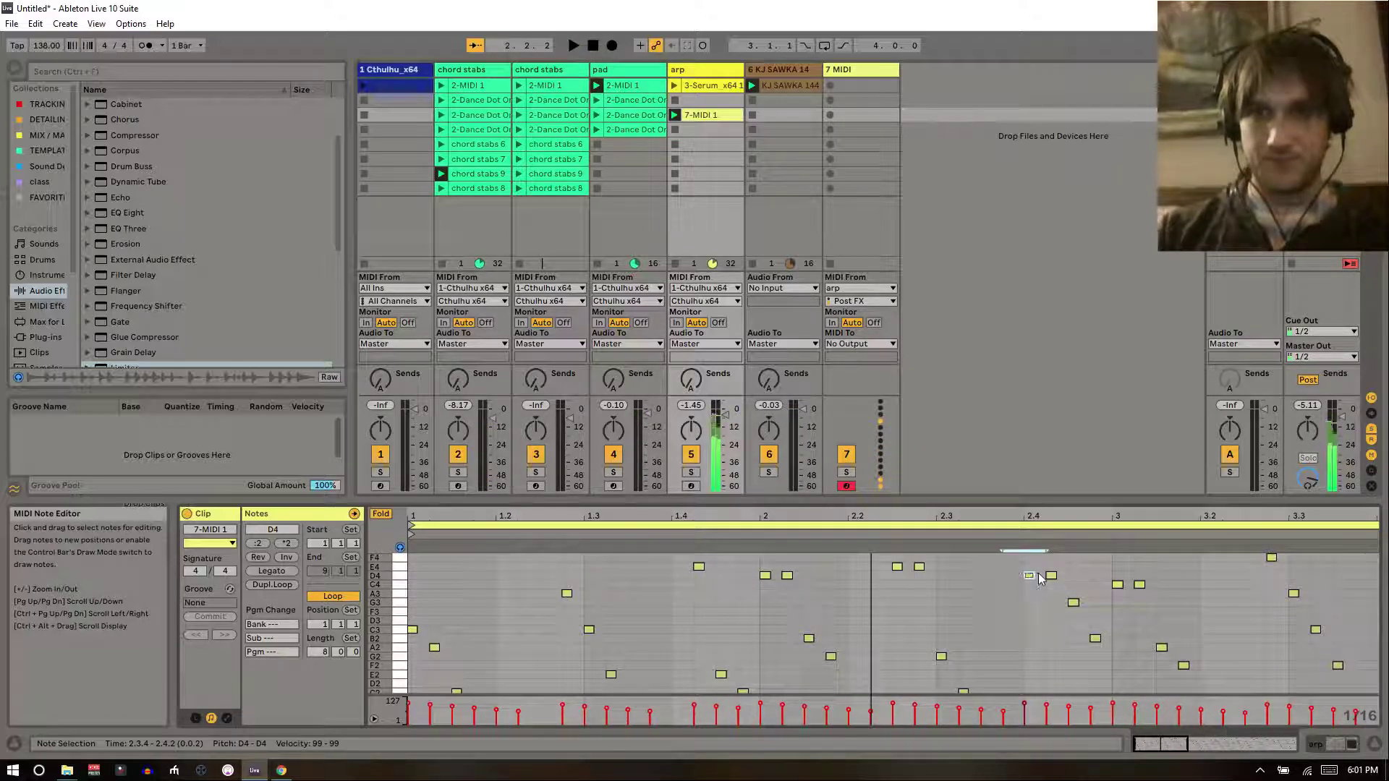
key("Up")
key("Up")
key("Up")
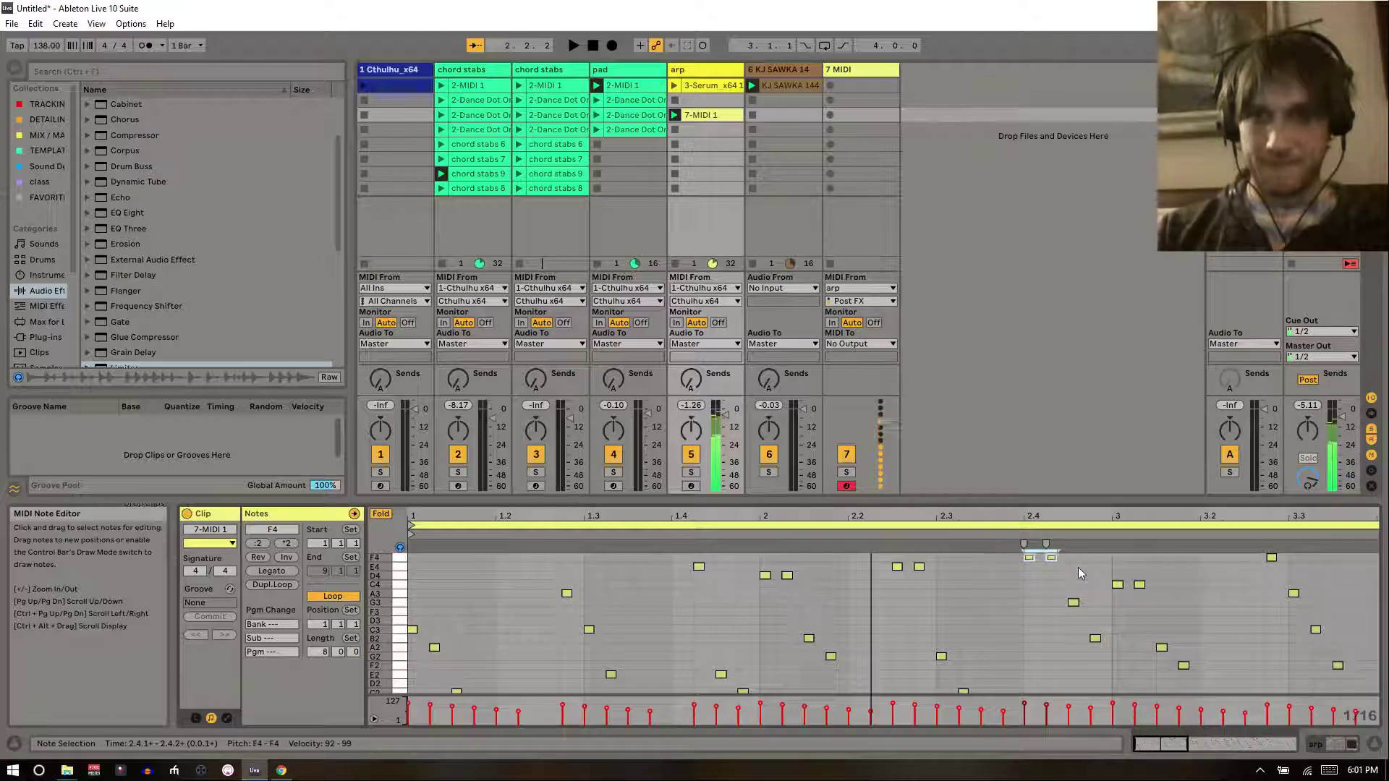
- Raise the two notes at the start of bar 3 to G4, unfolding the note editor to reach unused pitches
left_click_drag(1077, 567, 1138, 588)
key("Up")
key("Up")
key("Up")
key("Up")
key("Up")
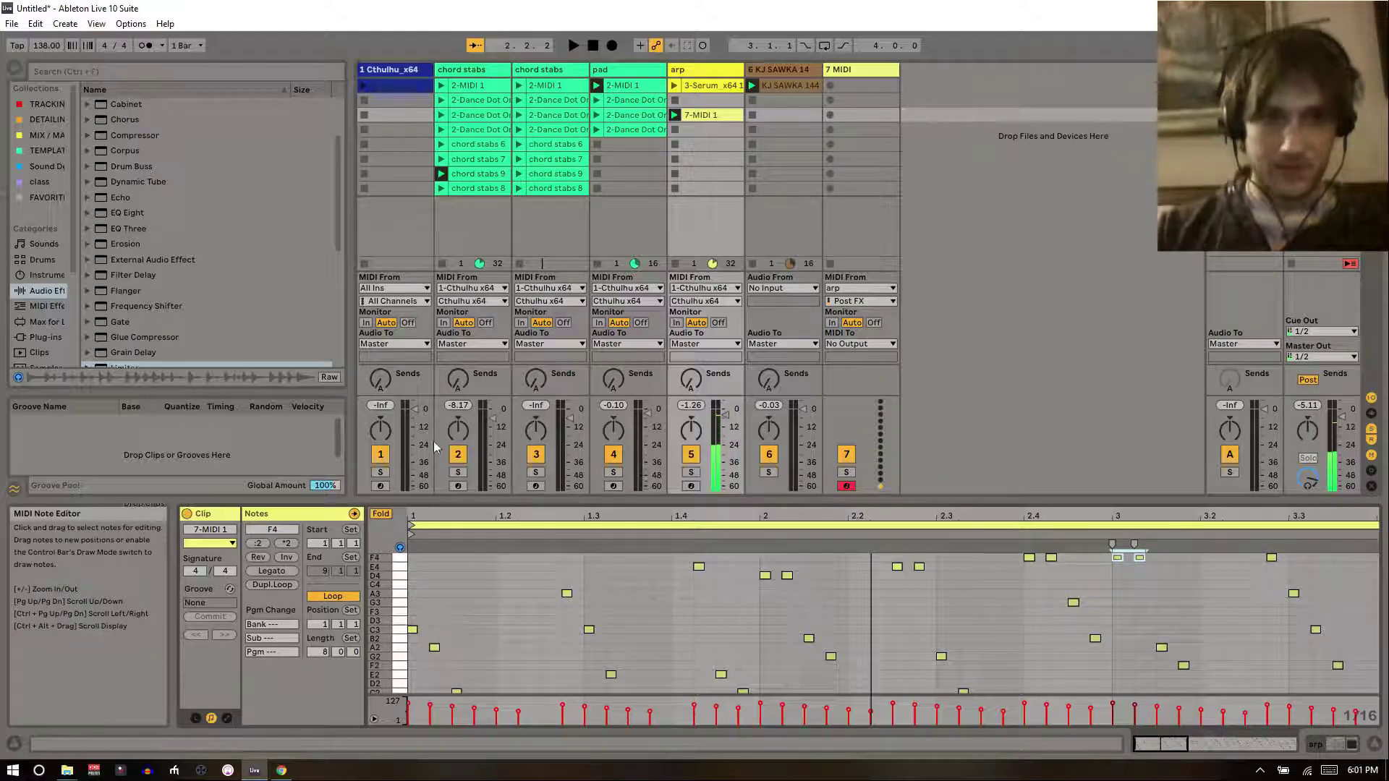
left_click(381, 513)
key("Up")
key("Up")
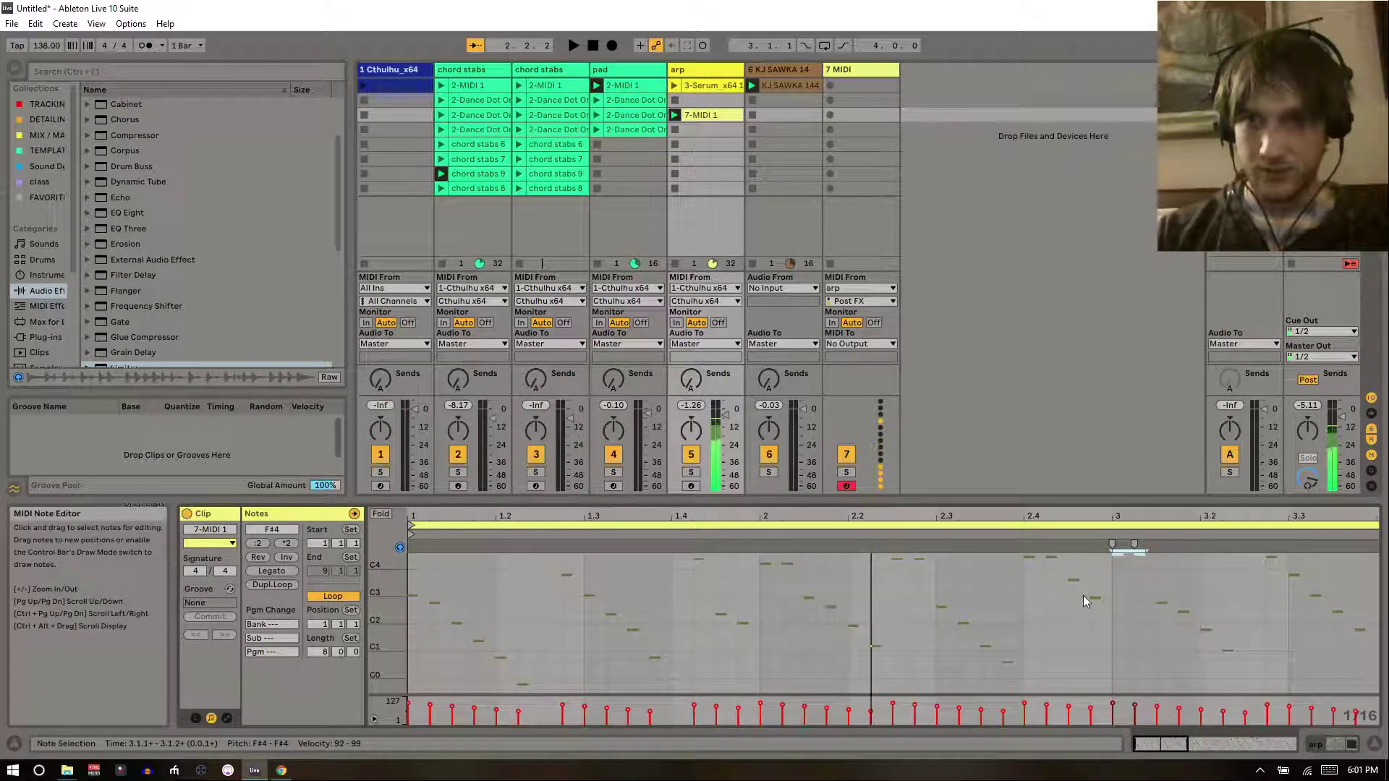
- Transpose all notes of the recorded arp clip down one octave and play the arp track soloed
key("ctrl+a")
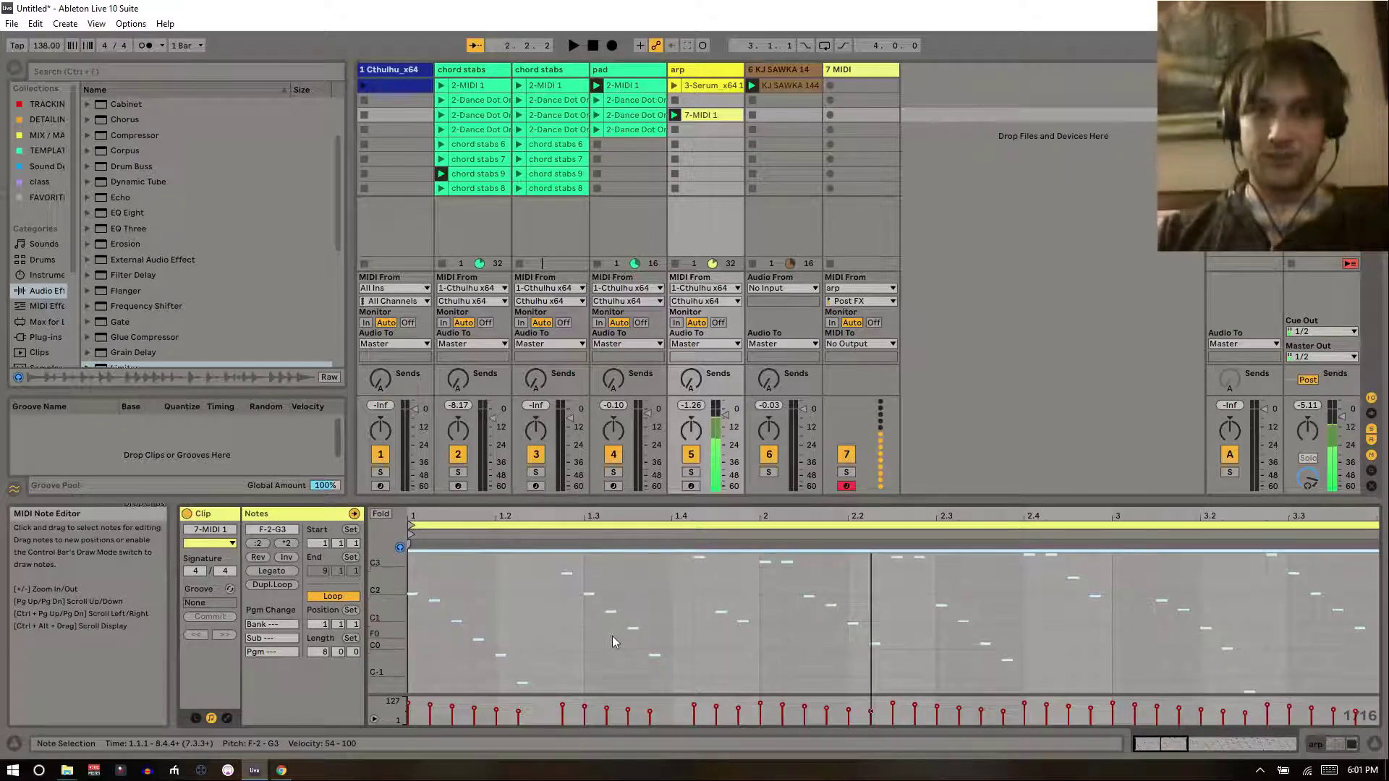
key("space")
left_click(691, 472)
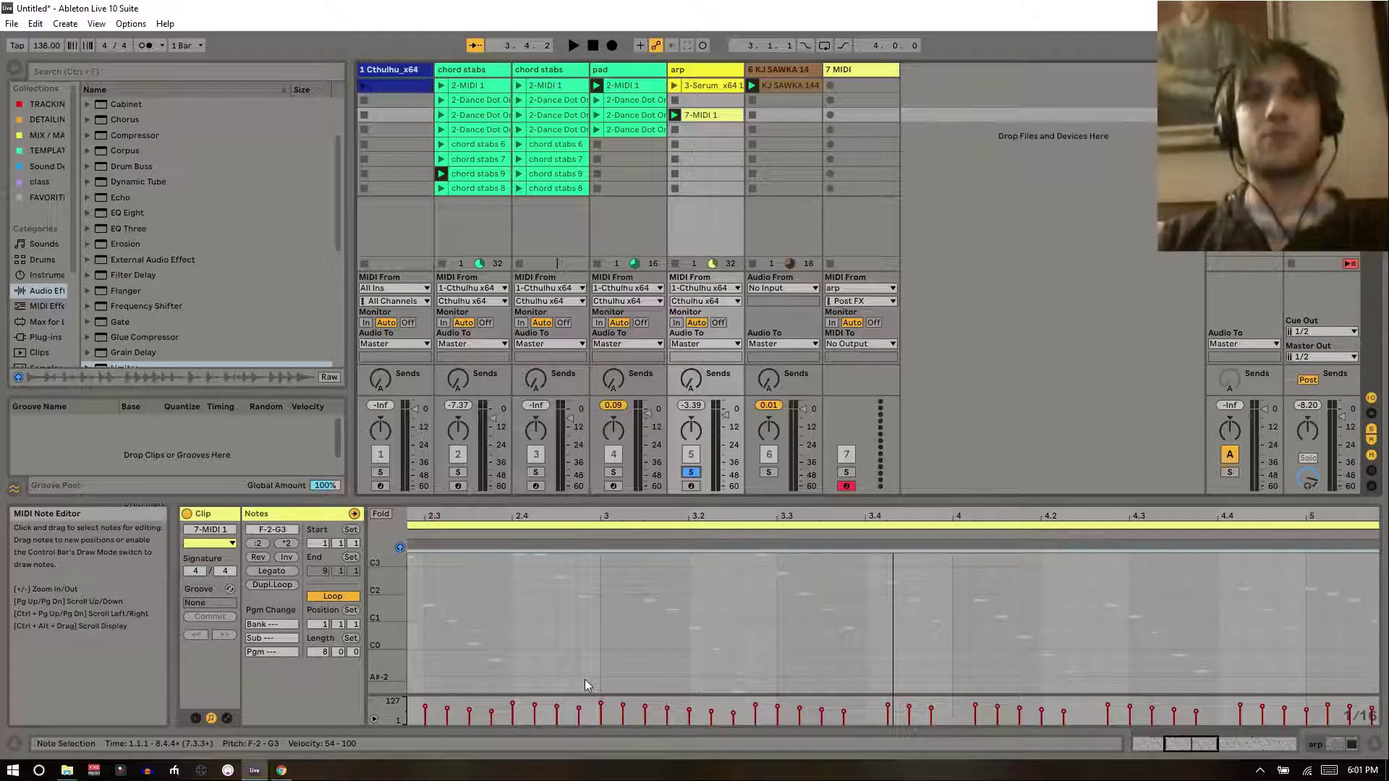
- Open the arp track's first clip and highlight its upper notes around bar 2, plus the chord notes through bar 8
left_click(708, 84)
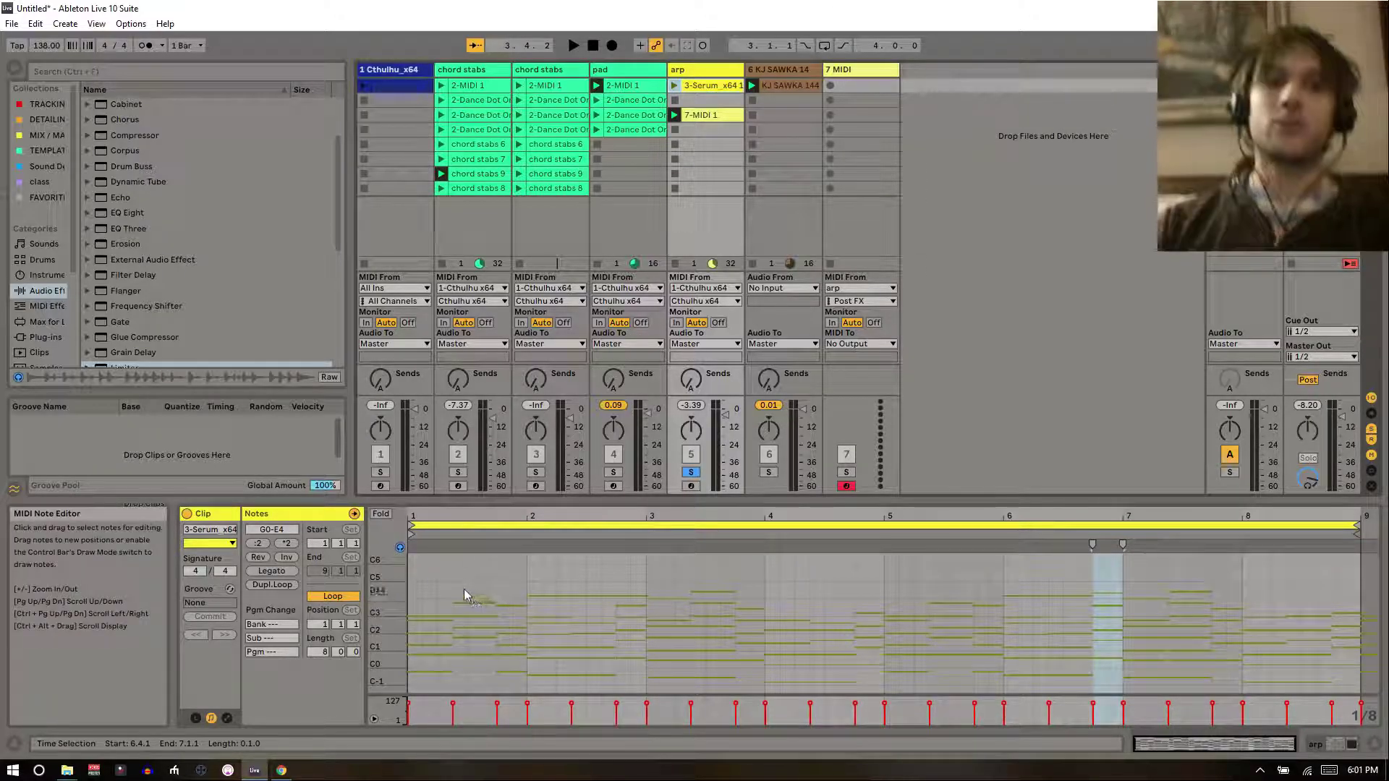
left_click_drag(423, 598, 619, 602)
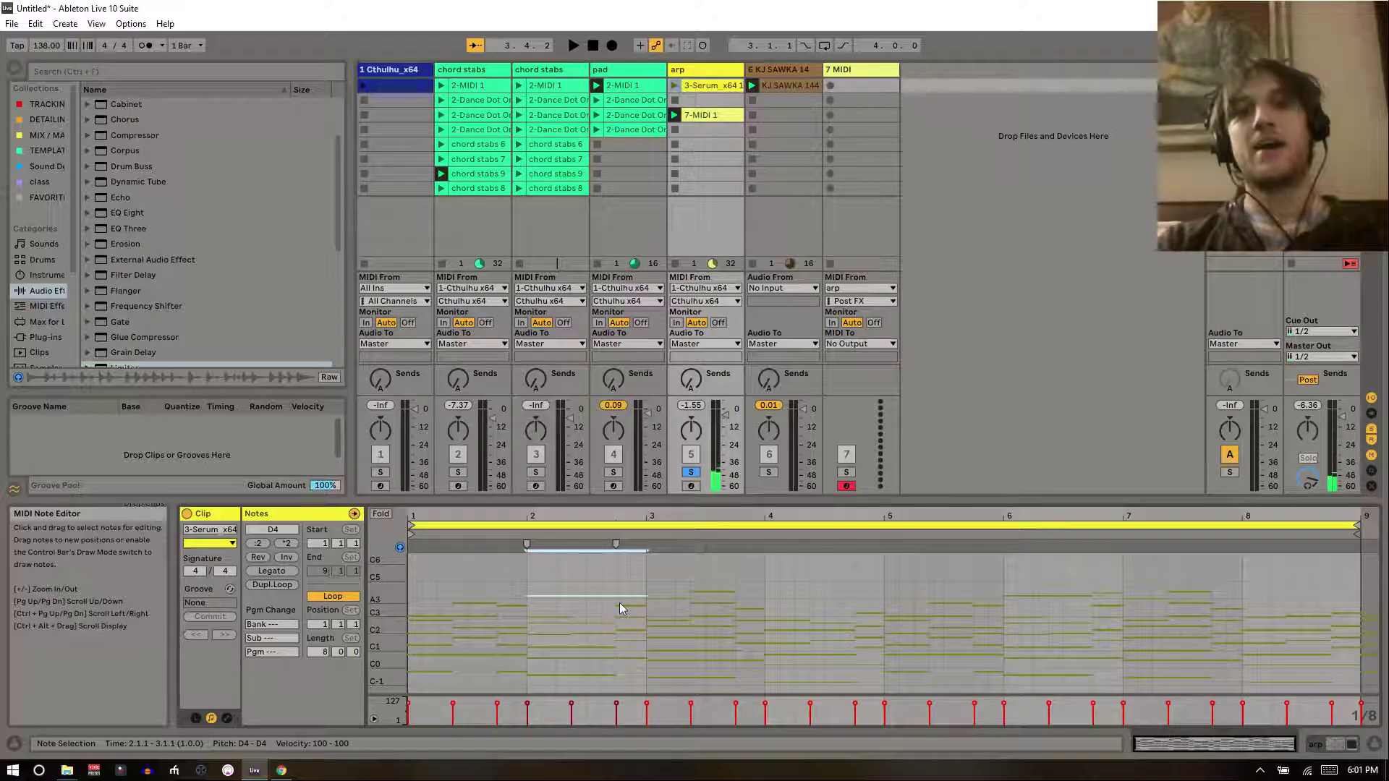
left_click_drag(522, 583, 617, 612)
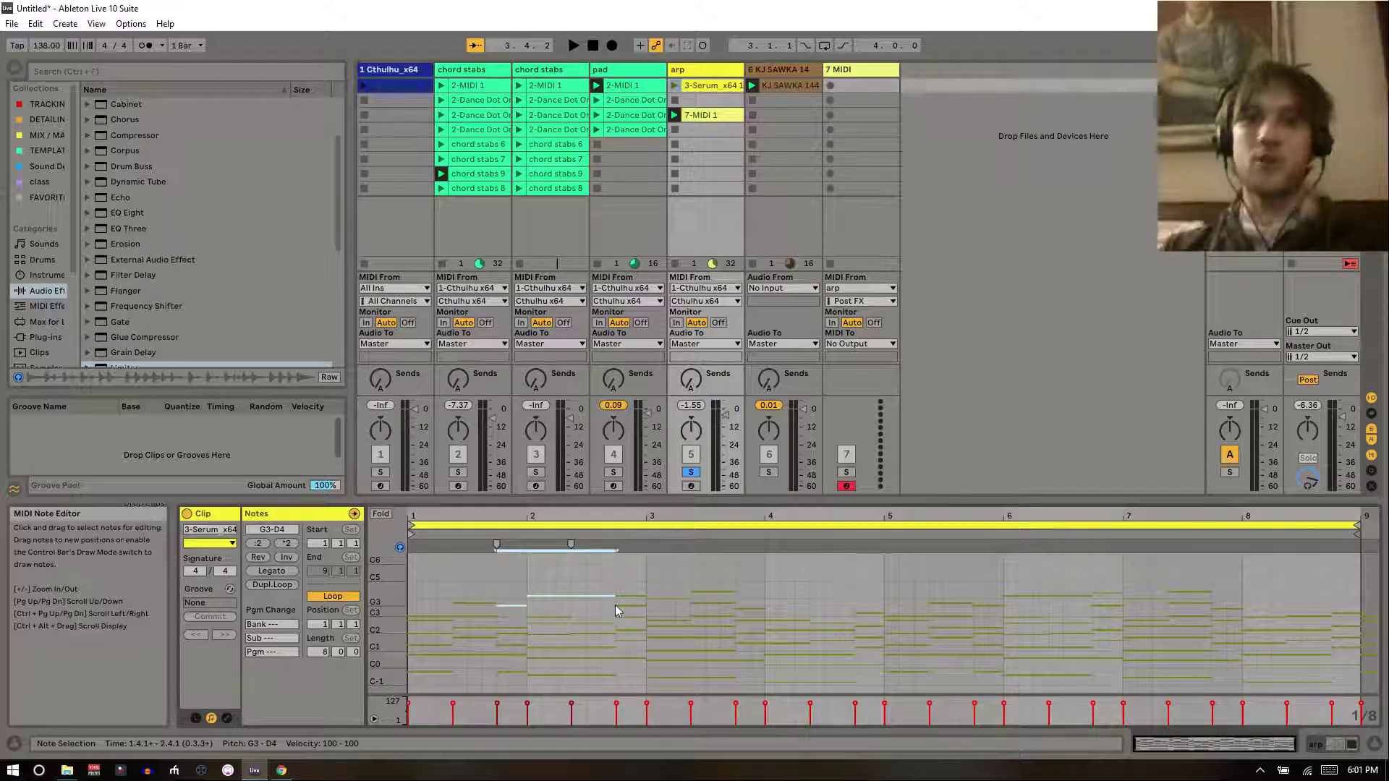
double_click(437, 619)
left_click_drag(570, 638, 1249, 693)
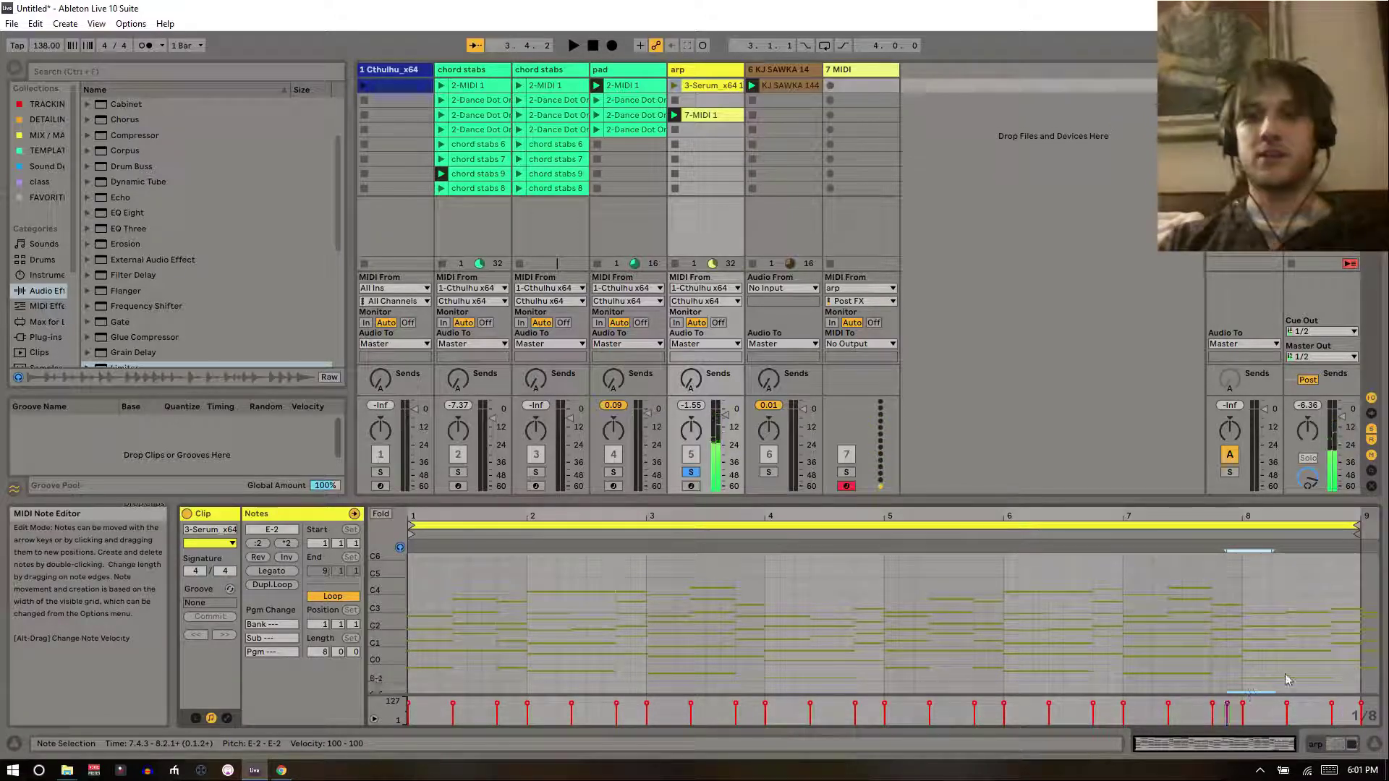
left_click_drag(1348, 676, 596, 606)
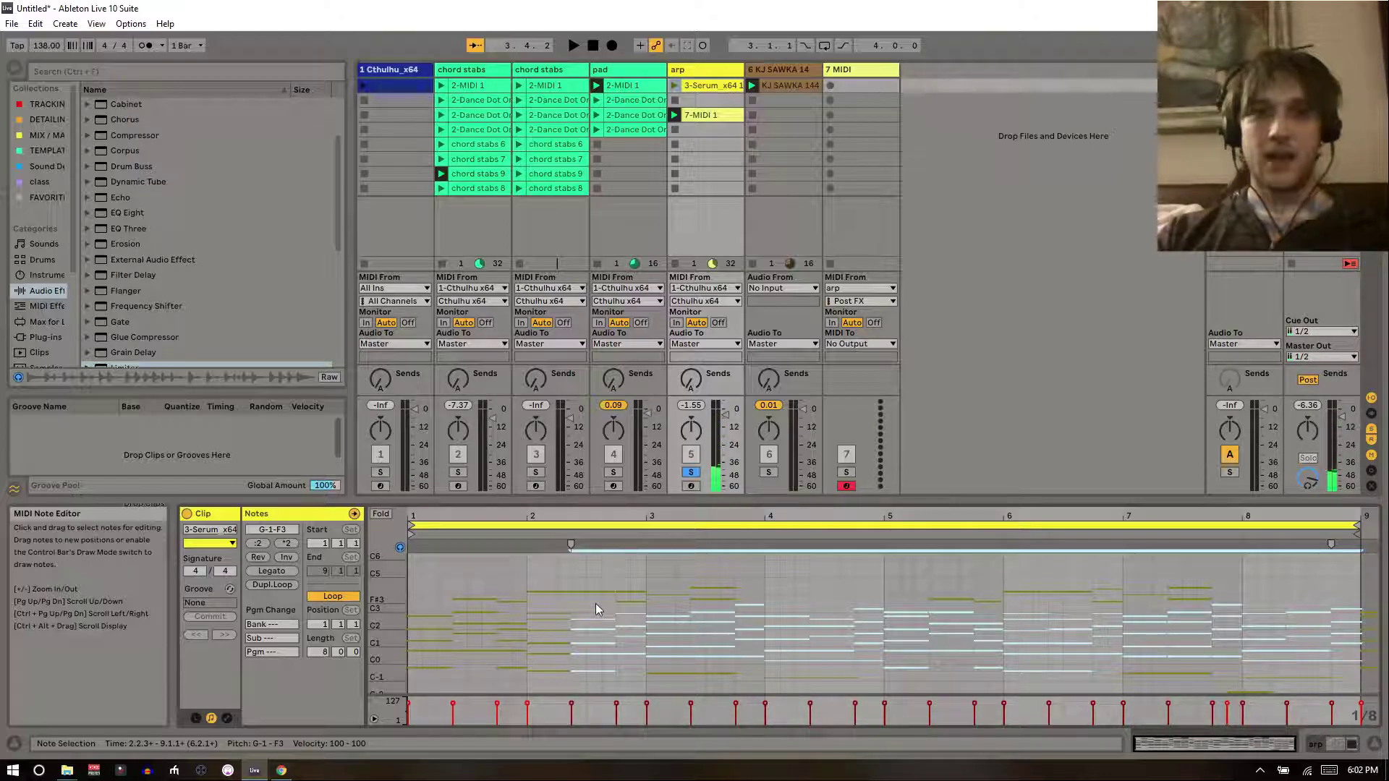
- Undo the last arp clip edit and stop the clips playing on the pad and first chord stabs tracks
key("ctrl+z")
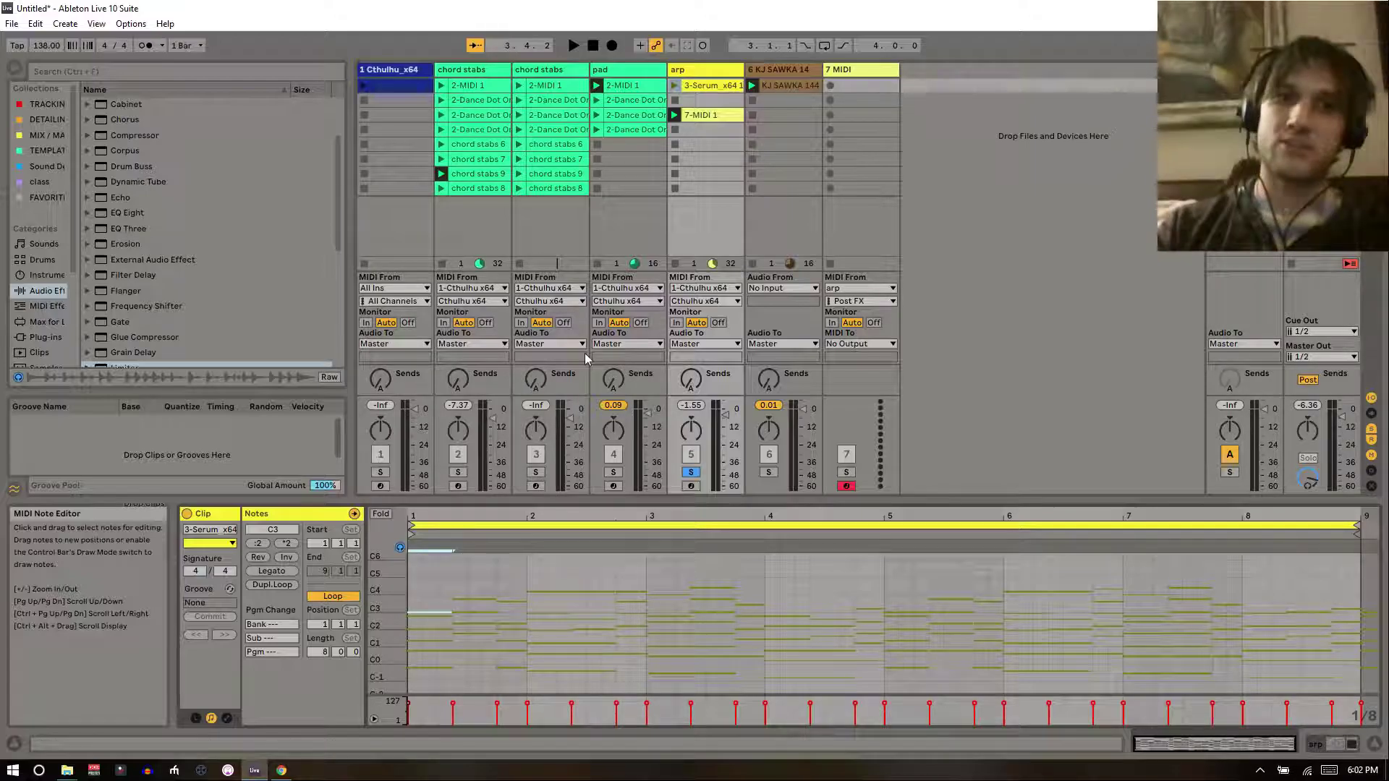
left_click(597, 262)
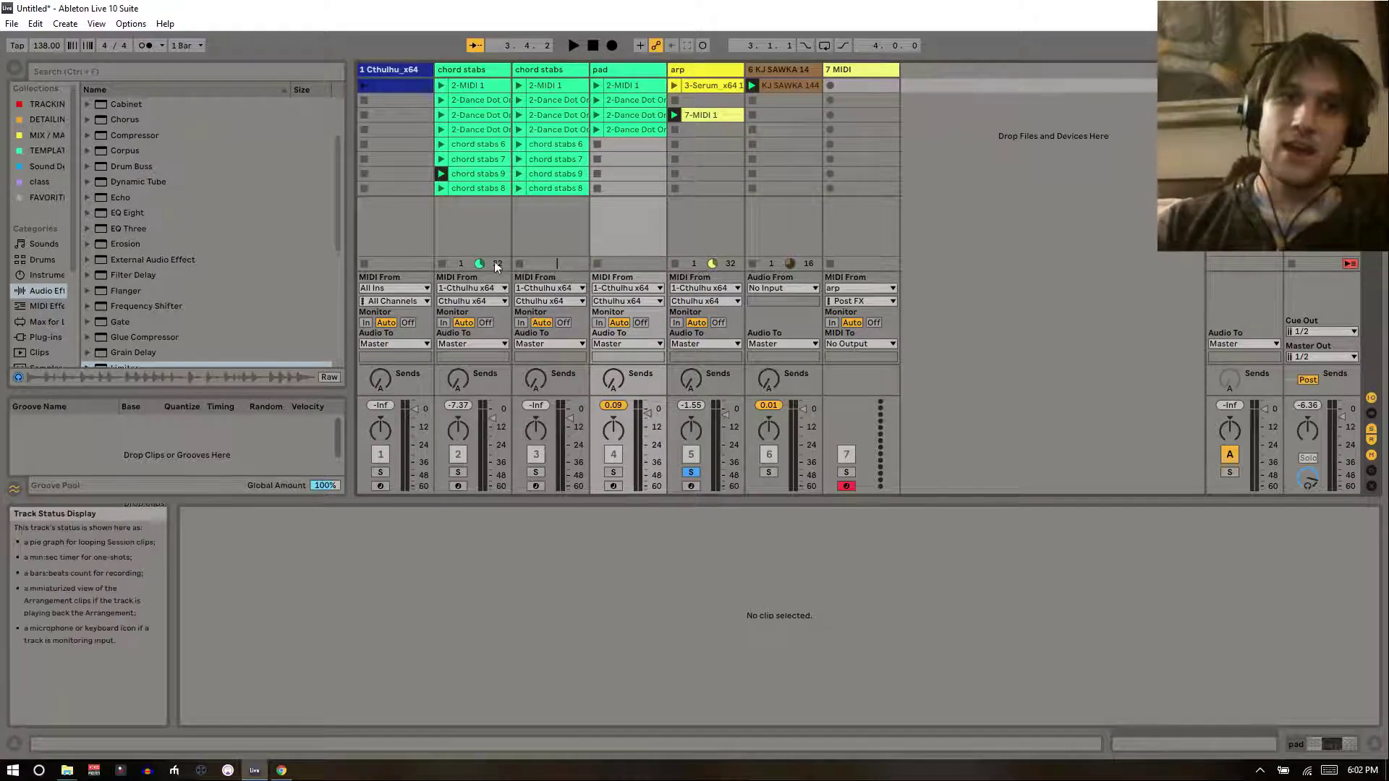
left_click(441, 263)
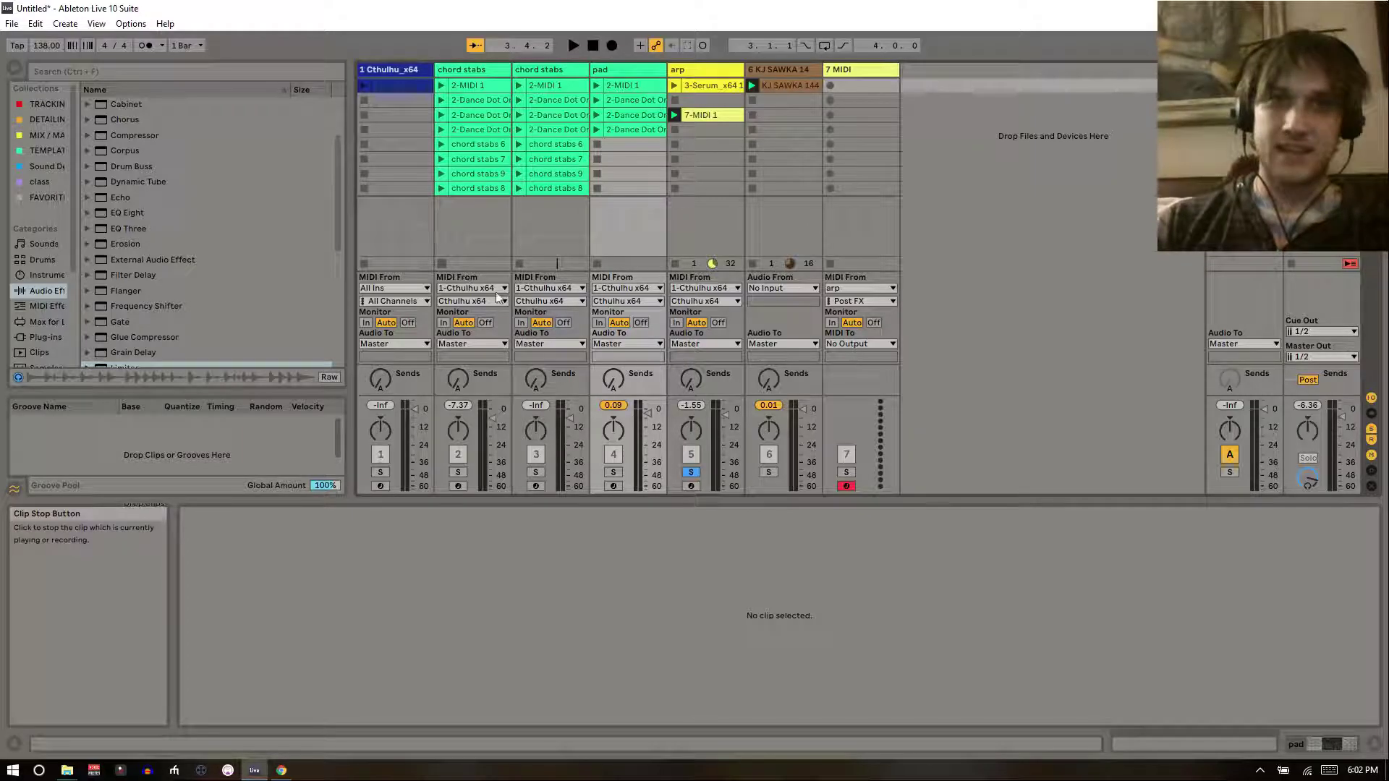
- Play the arp soloed together with the KJ SAWKA drum loop and release the solo on both tracks
left_click(770, 475)
key("space")
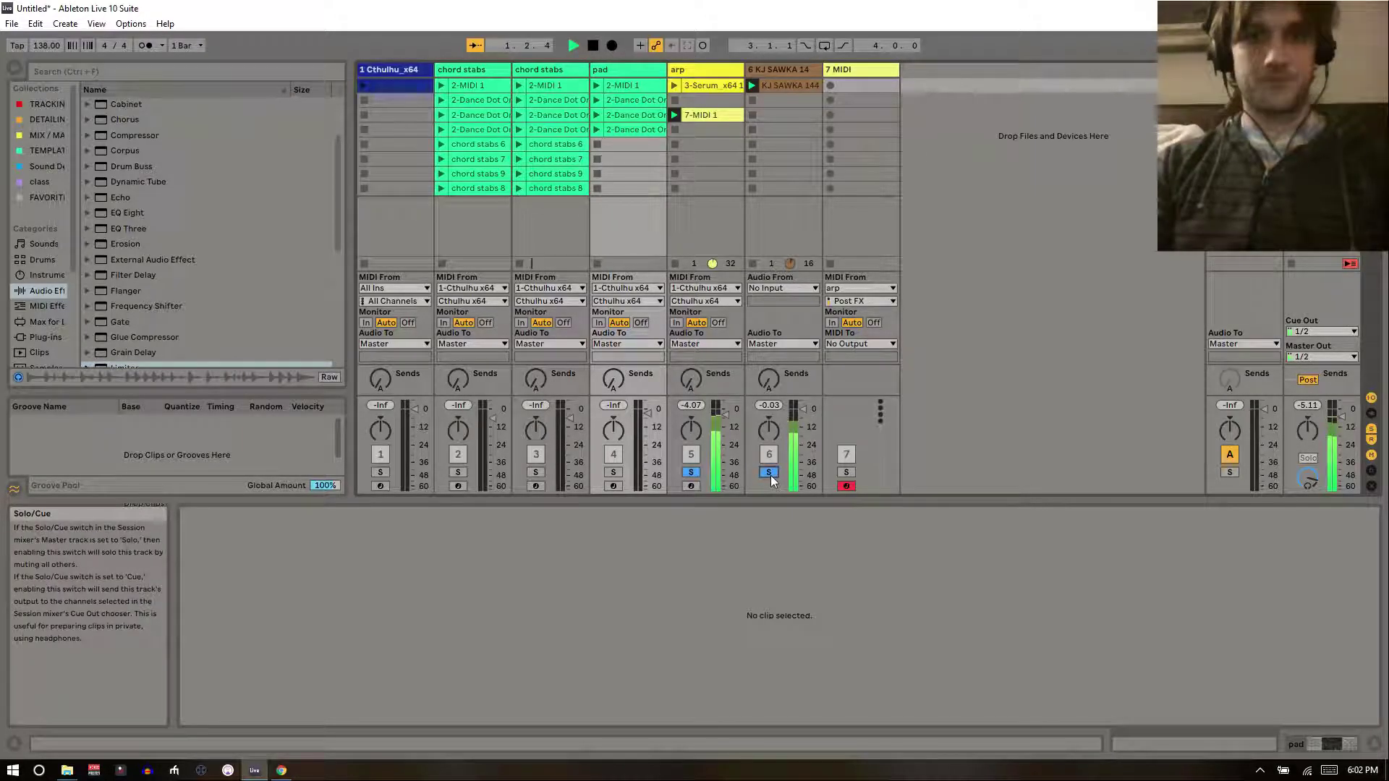
left_click(769, 473)
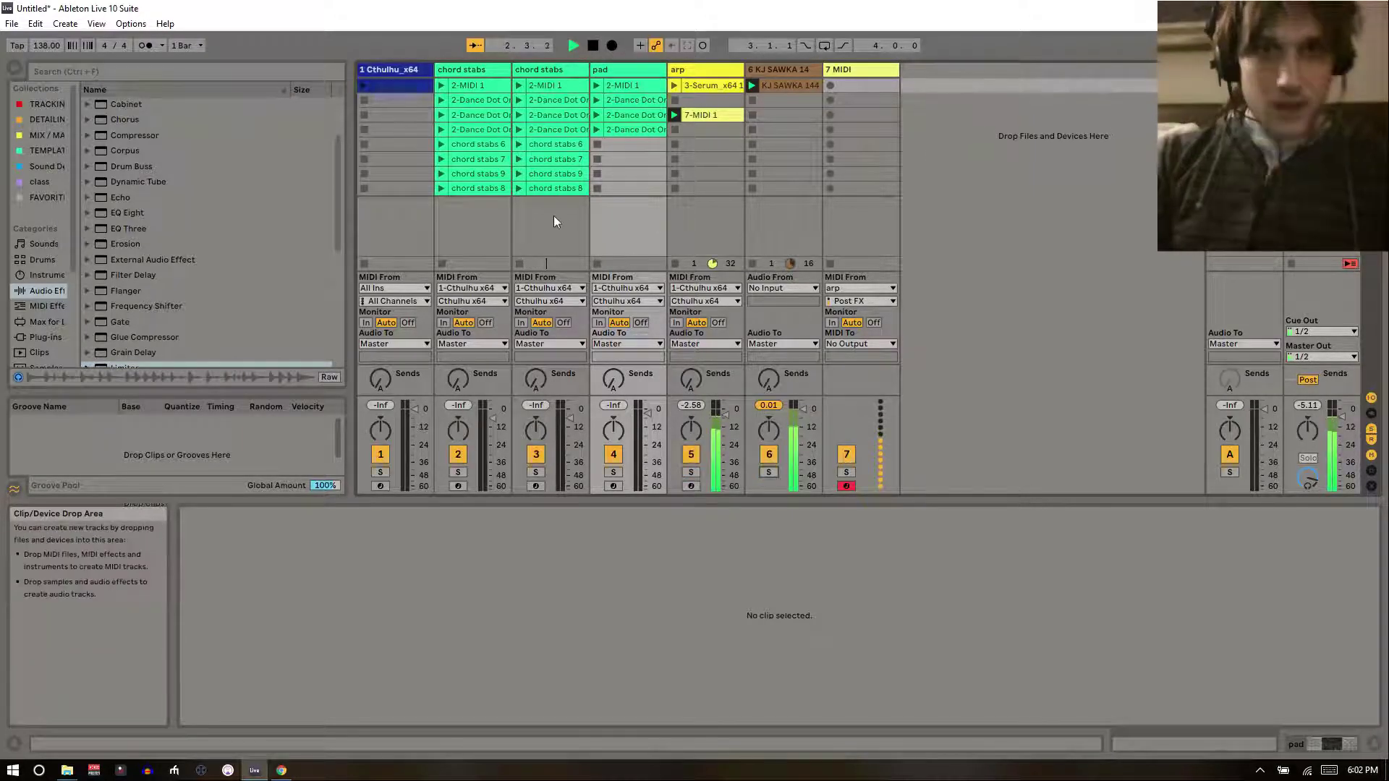
key("space")
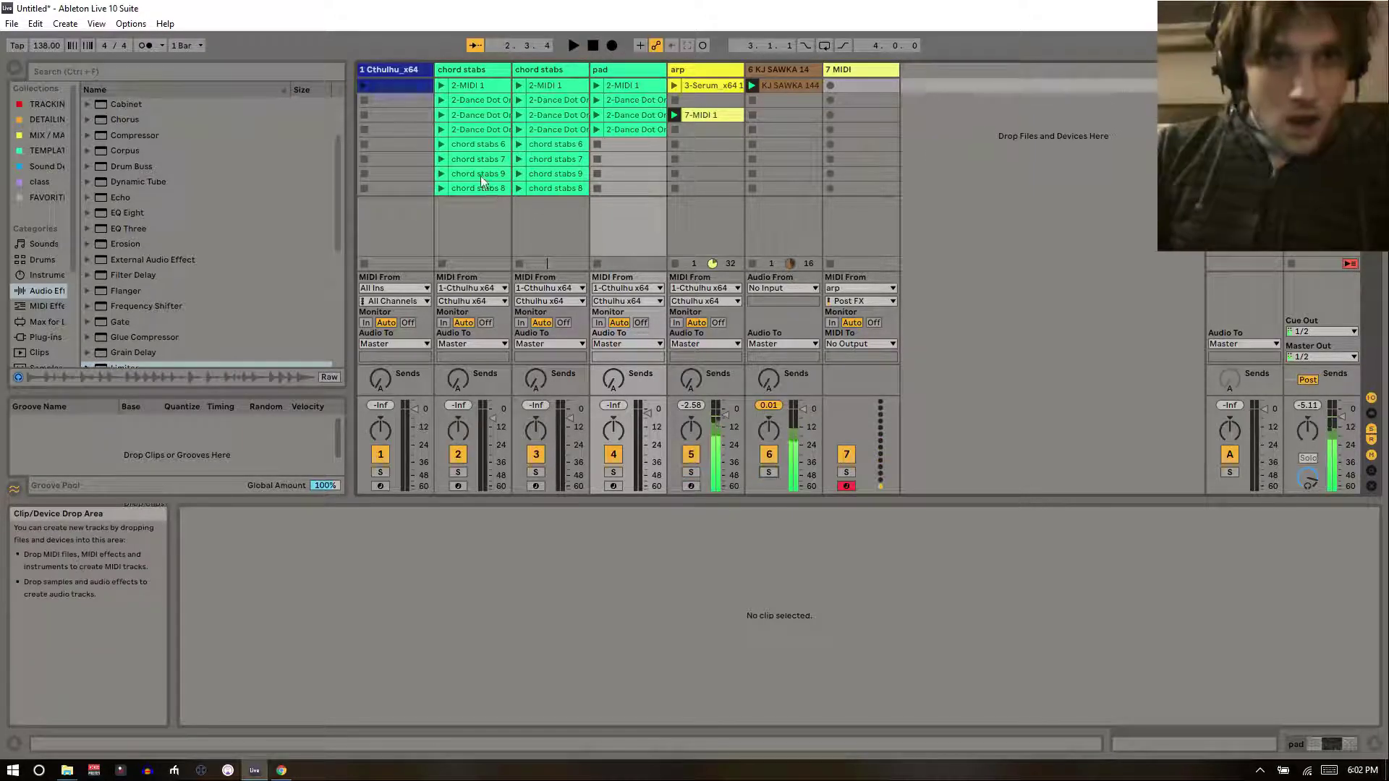
- Launch the 2-MIDI 1 clips on the pad and first chord stabs tracks, and show the hidden system tray icons
left_click(598, 85)
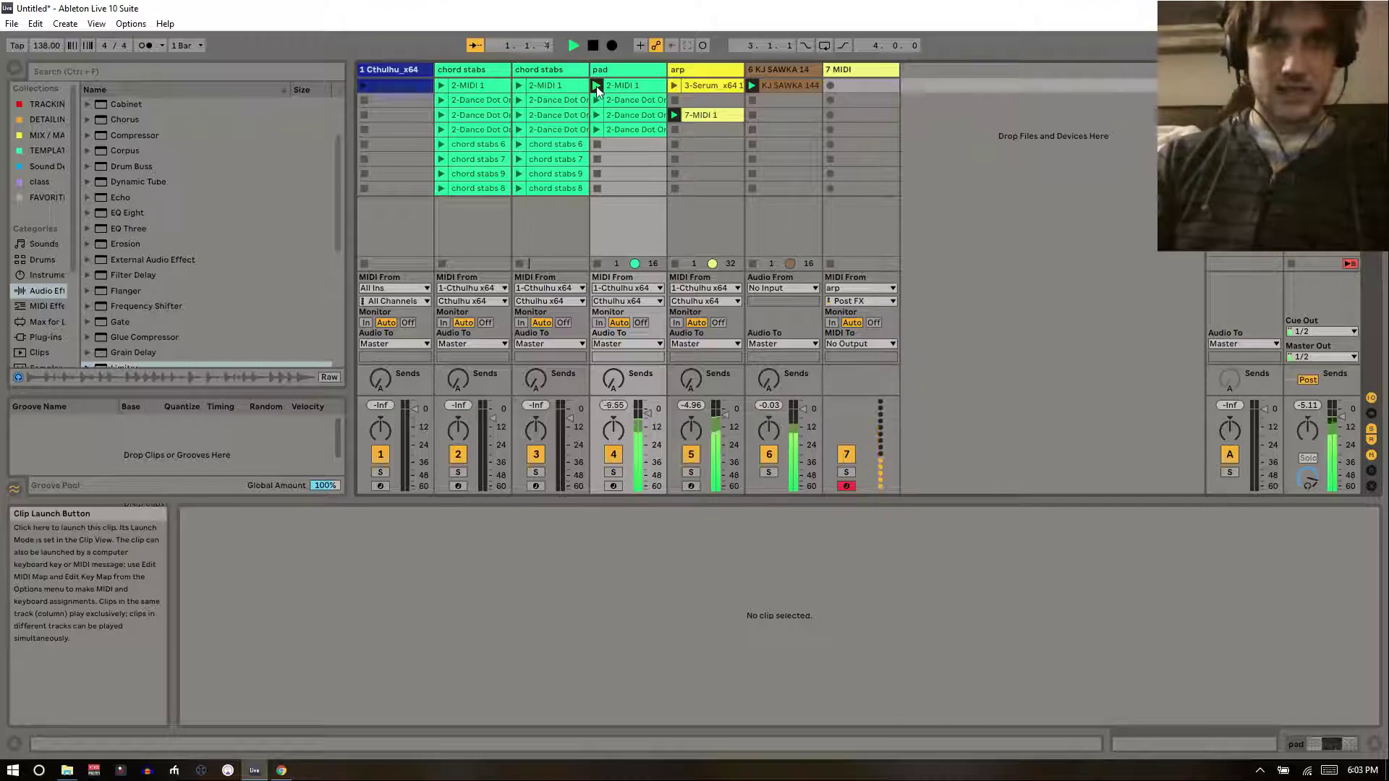
left_click(441, 85)
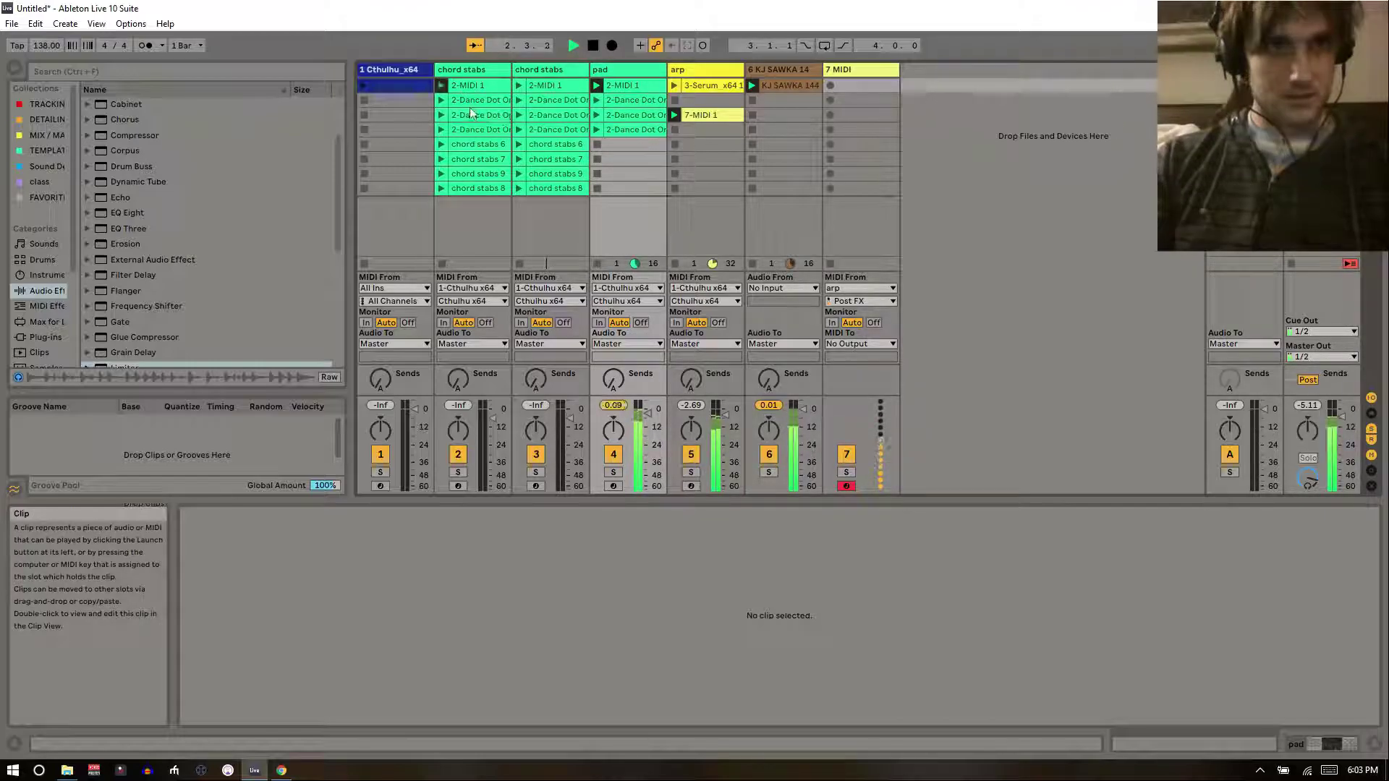
left_click(1259, 771)
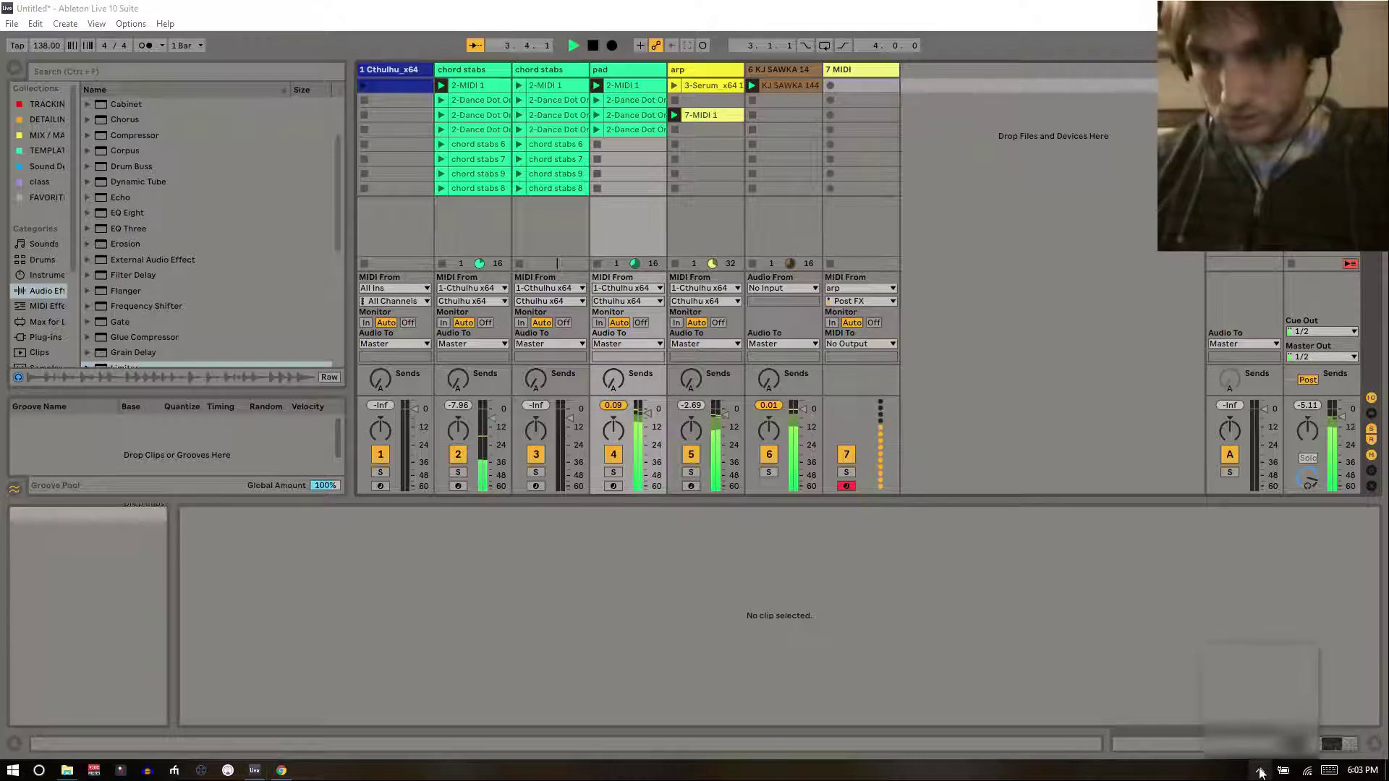